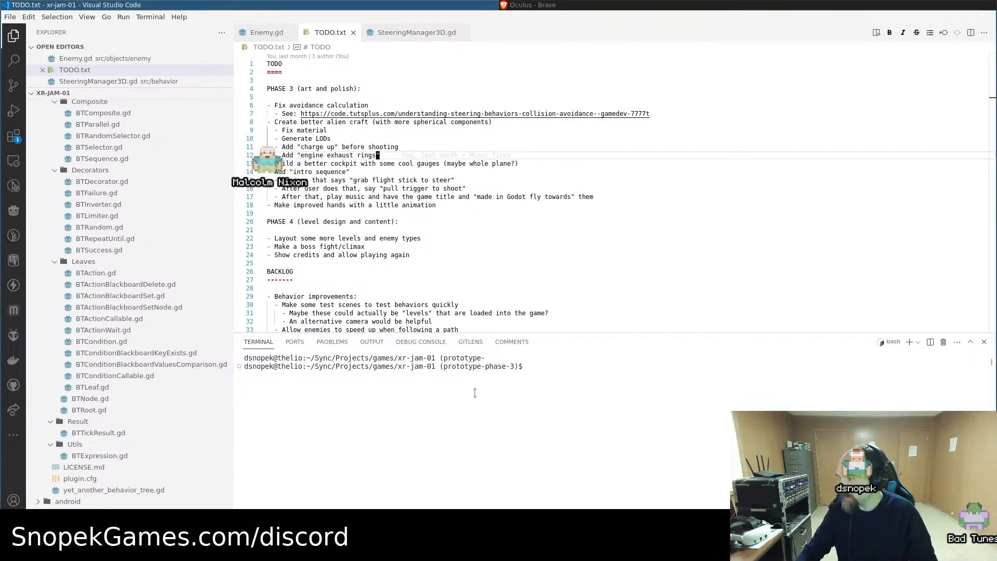
# Switch to the Brave browser and log in to Oculus on the casting page
pyautogui.click(583, 5)
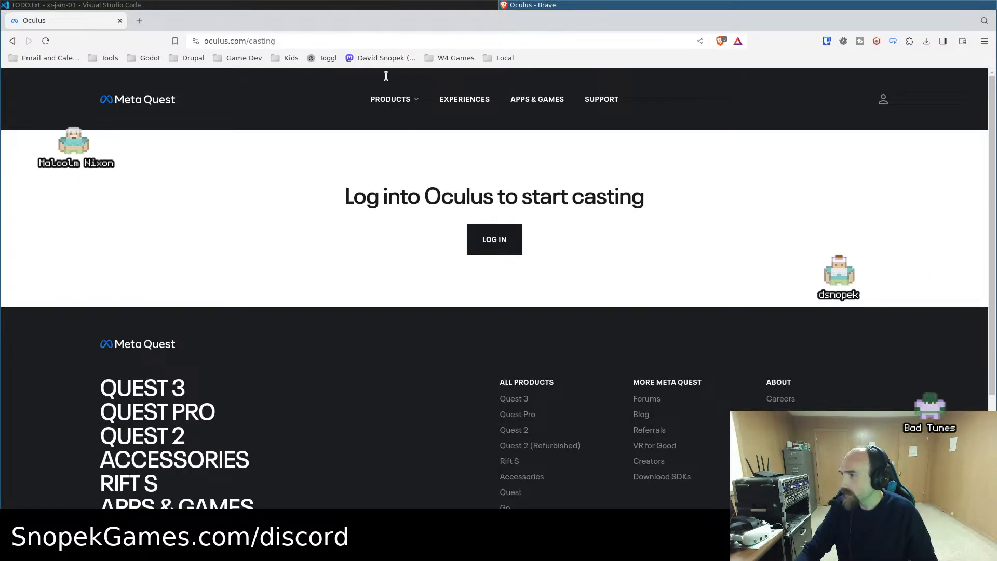
pyautogui.click(494, 239)
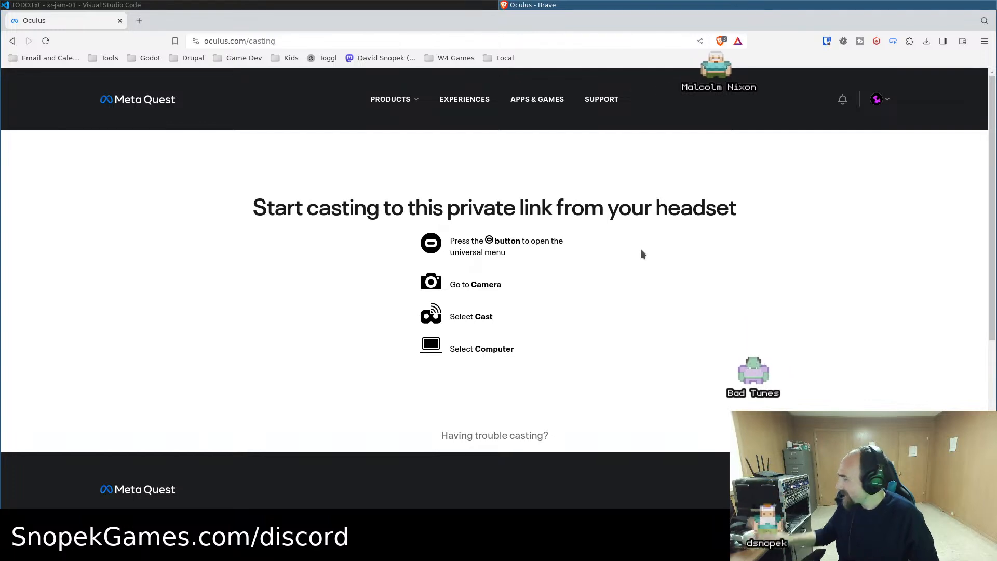
# Switch to Visual Studio Code and check the xr-jam-01 repository with git status and git branch in the terminal
pyautogui.click(373, 5)
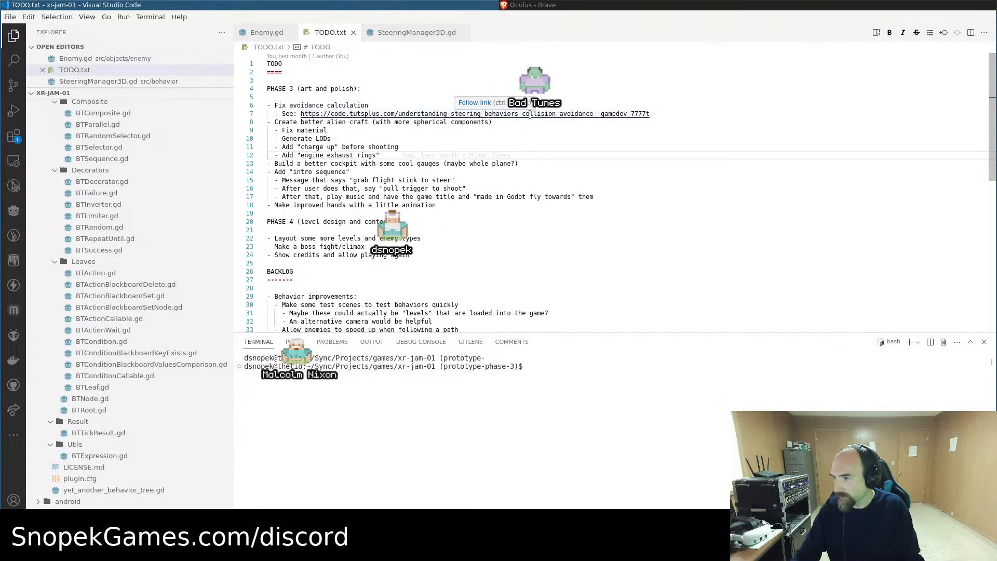
pyautogui.write('git status')
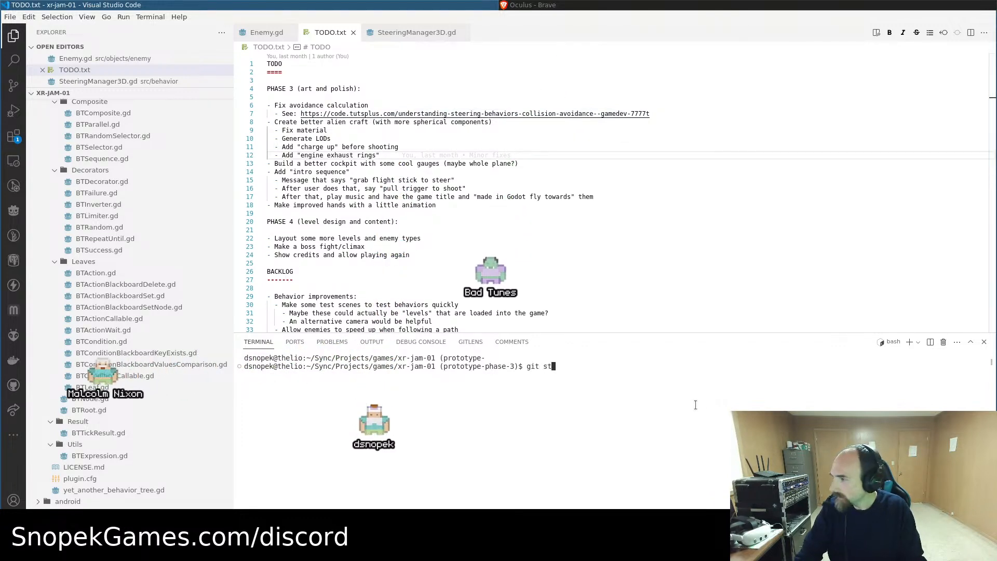
pyautogui.press('Return')
pyautogui.write('git branch')
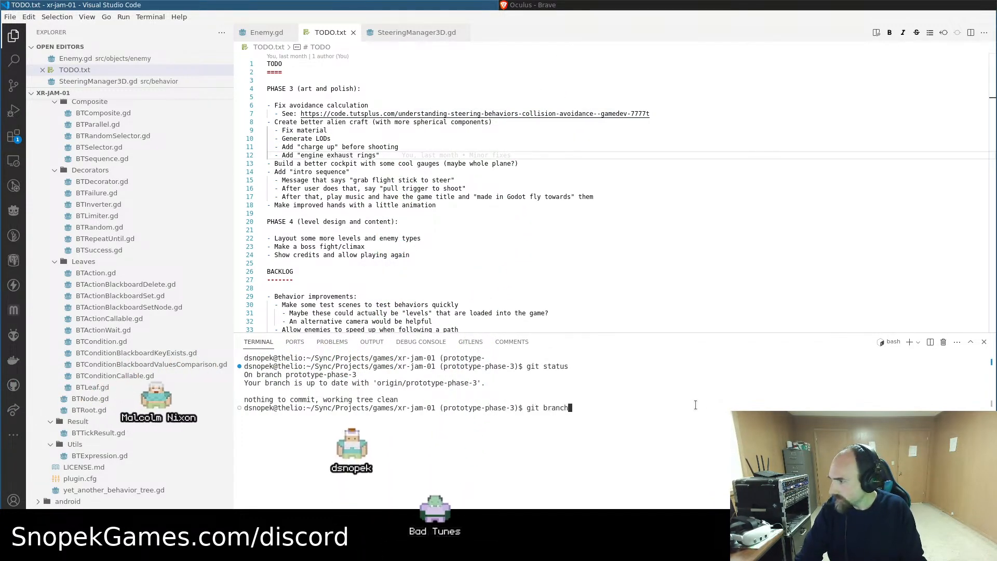
pyautogui.press('Return')
# Enlarge the terminal and launch the Godot editor for the project with godot4 --editor
pyautogui.hotkey('ctrl', 'shift', 'm')
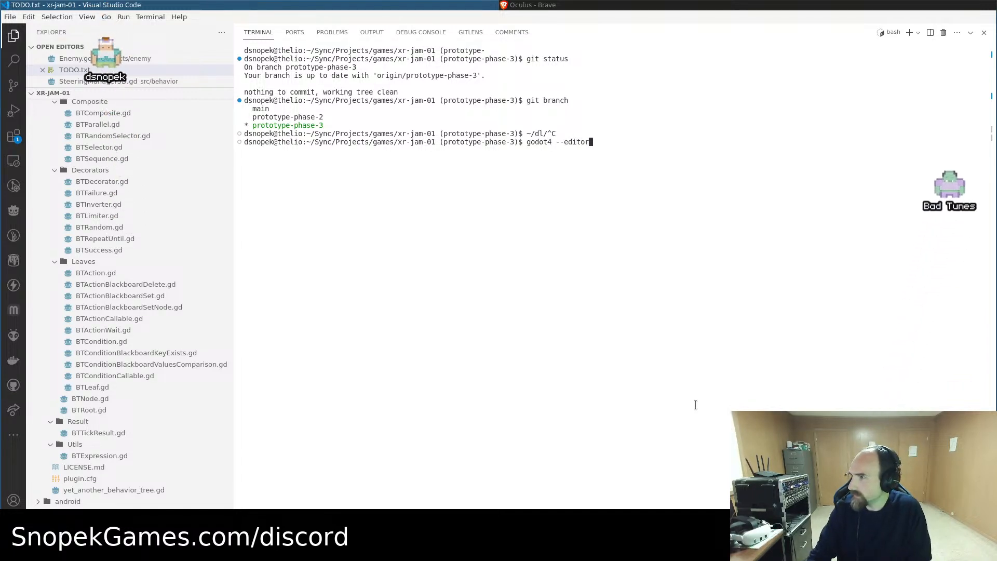
pyautogui.press('Return')
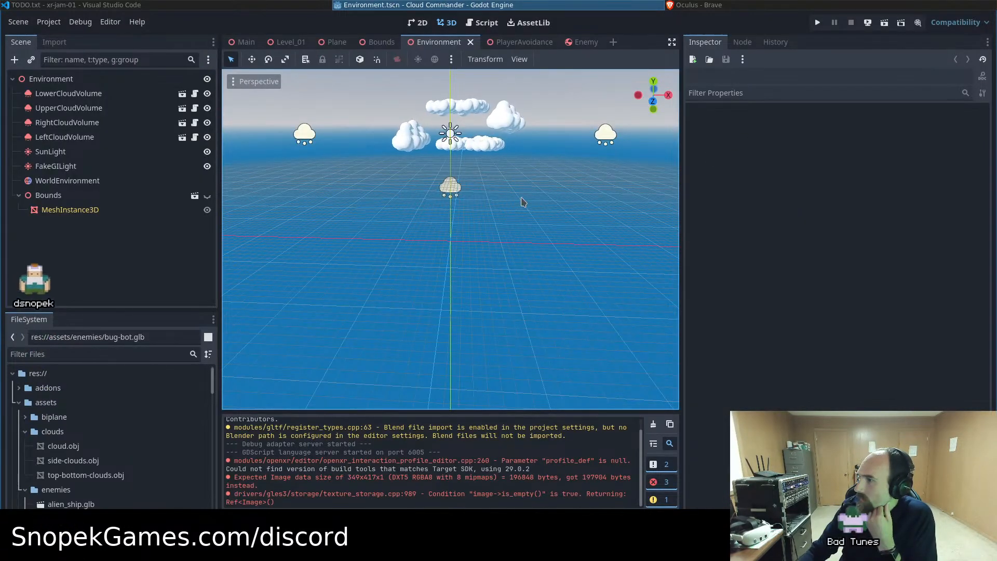
# Examine the cloud volumes of the Environment scene from several angles and distances in the 3D view
pyautogui.scroll(3, 523, 202)
pyautogui.moveTo(522, 193); pyautogui.dragTo(438, 216, button='middle')
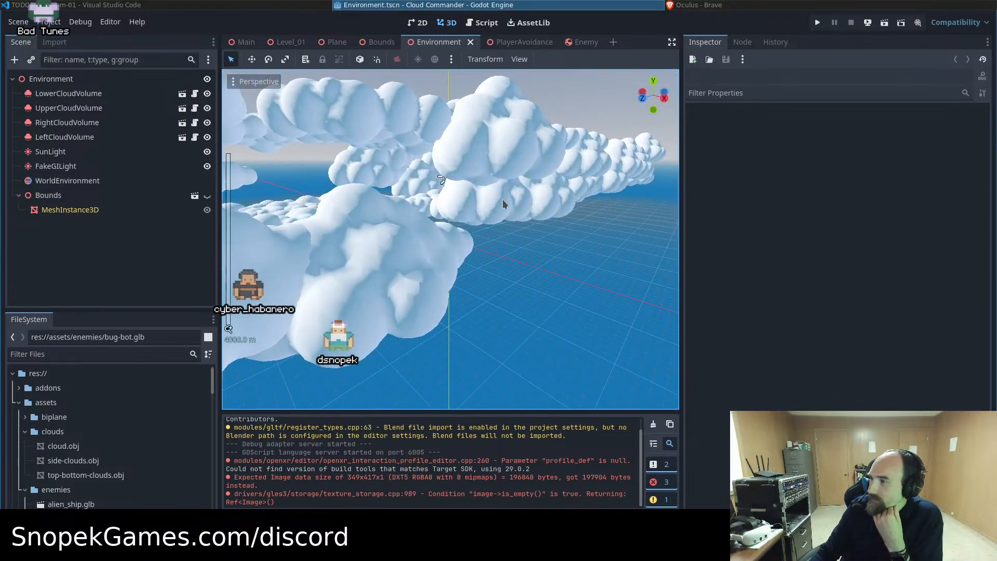
pyautogui.moveTo(365, 249); pyautogui.dragTo(439, 332, button='middle')
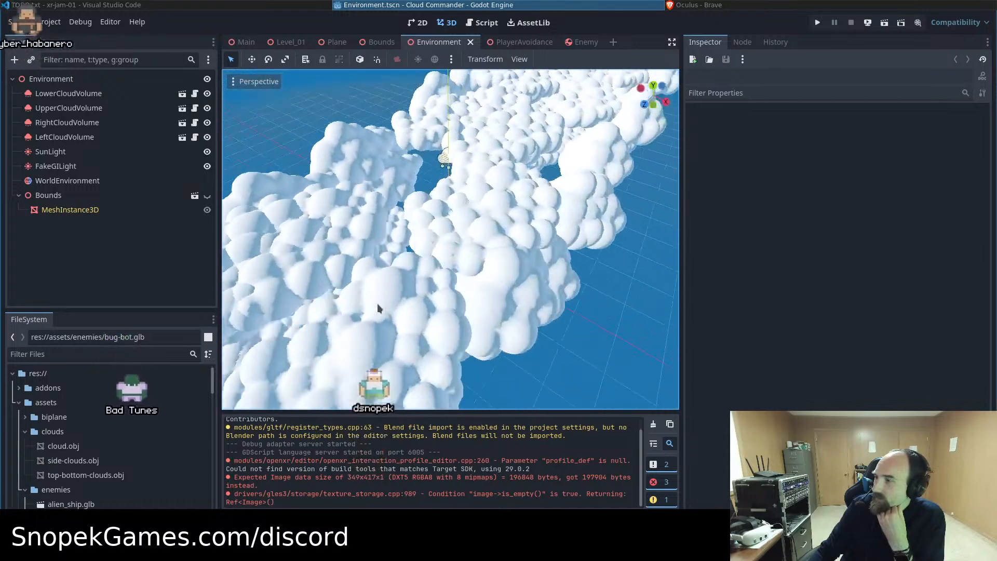
pyautogui.moveTo(377, 307); pyautogui.dragTo(353, 241, button='middle')
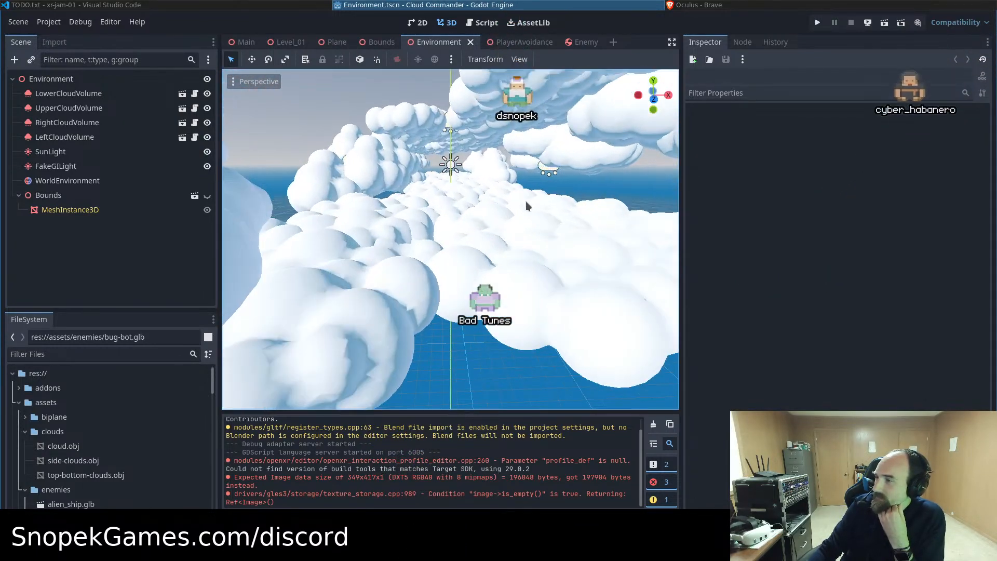
pyautogui.moveTo(527, 208); pyautogui.dragTo(428, 229, button='middle')
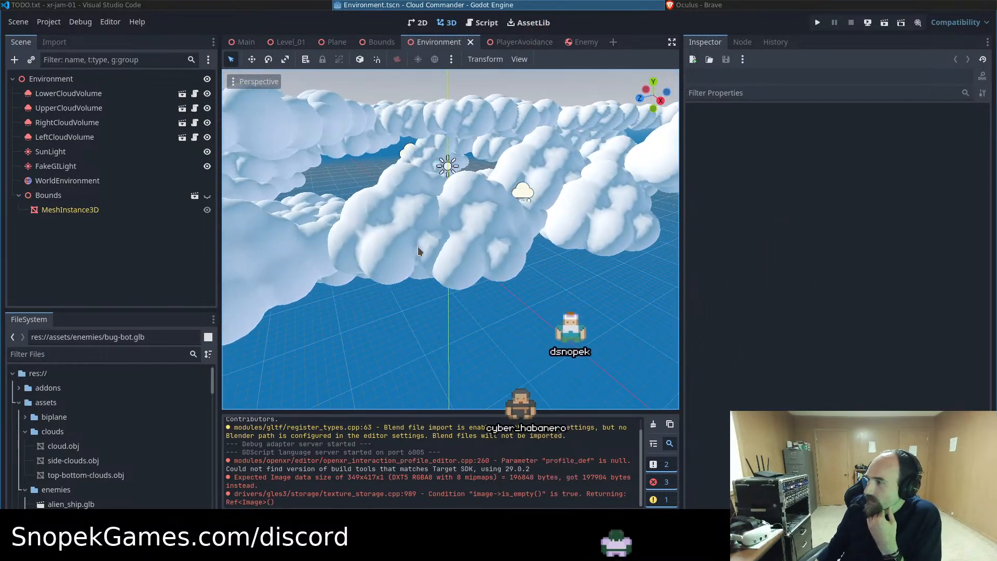
pyautogui.scroll(3, 419, 251)
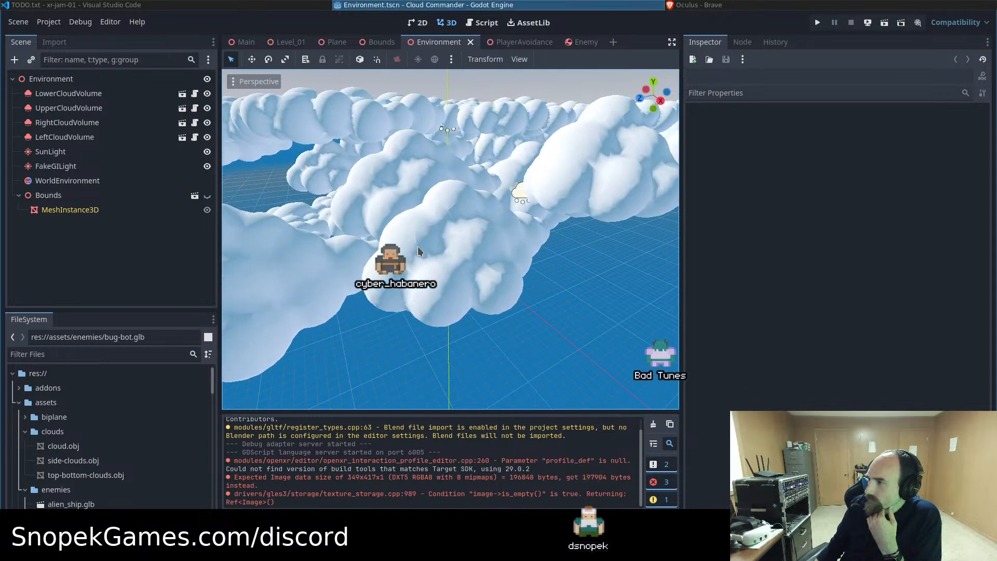
pyautogui.scroll(3, 419, 251)
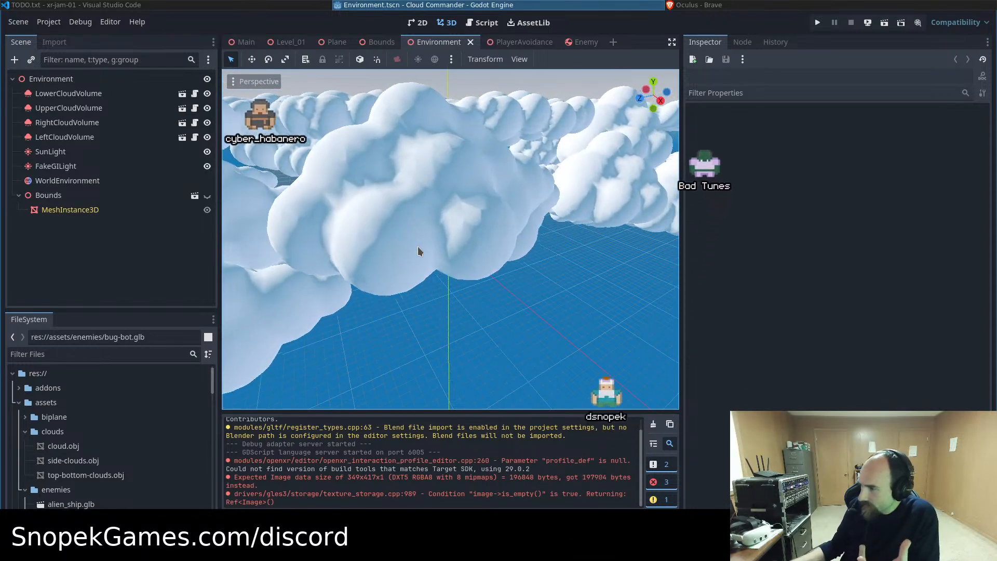
pyautogui.scroll(-5, 420, 251)
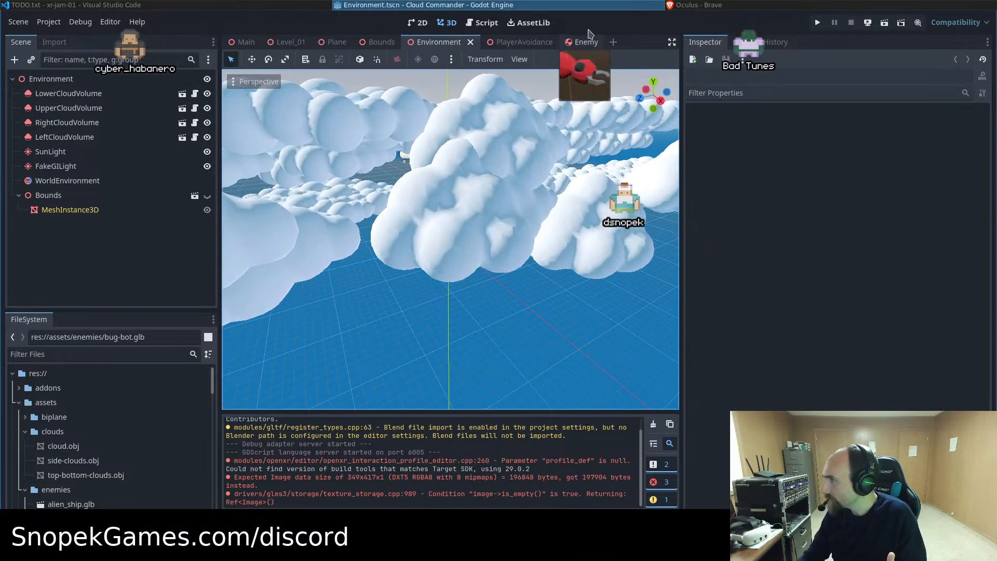
# Deploy the game from Godot to the Oculus Quest 3 and watch the headset cast in the Brave browser
pyautogui.click(683, 5)
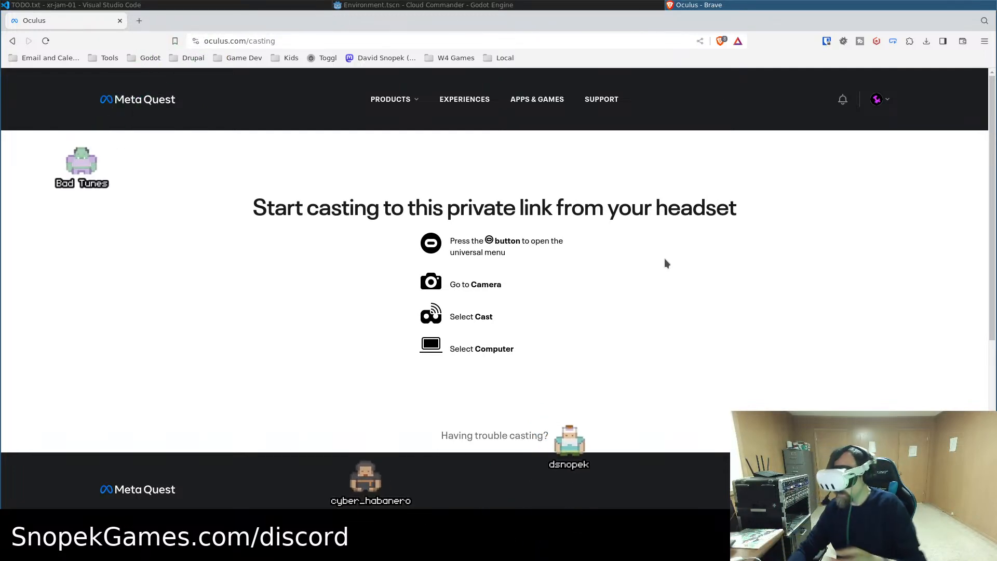
pyautogui.click(865, 7)
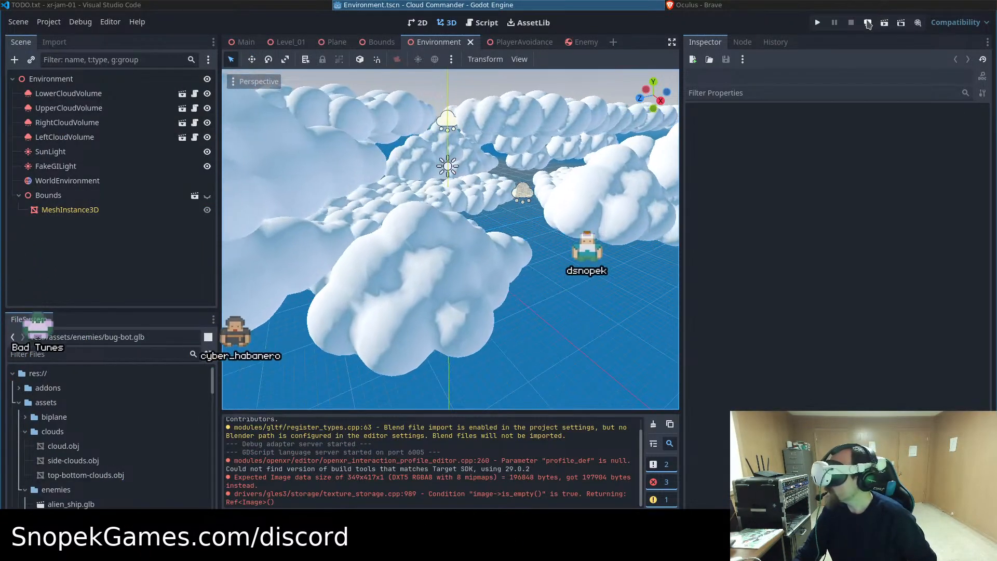
pyautogui.click(868, 22)
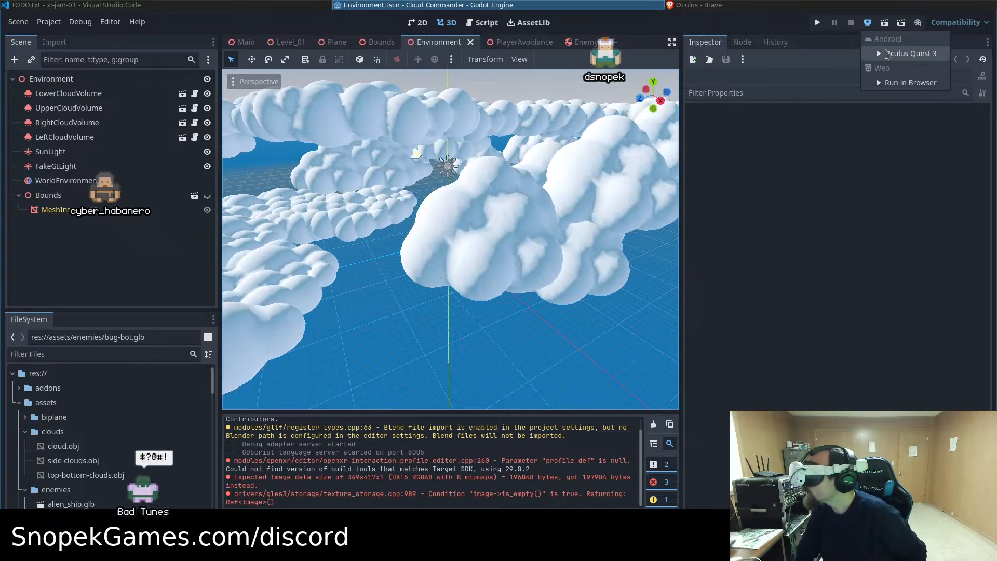
pyautogui.click(883, 52)
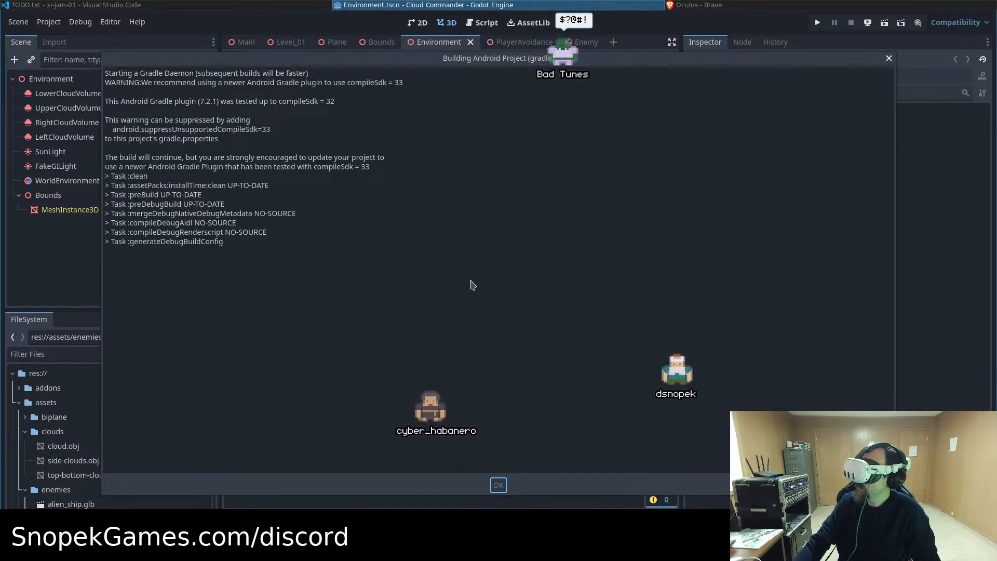
pyautogui.click(801, 3)
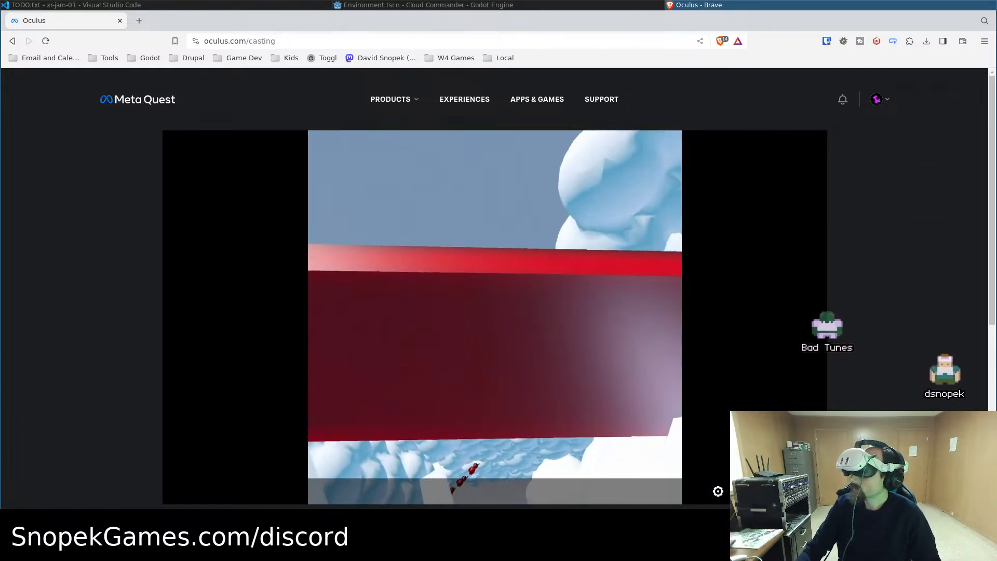
pyautogui.doubleClick(664, 371)
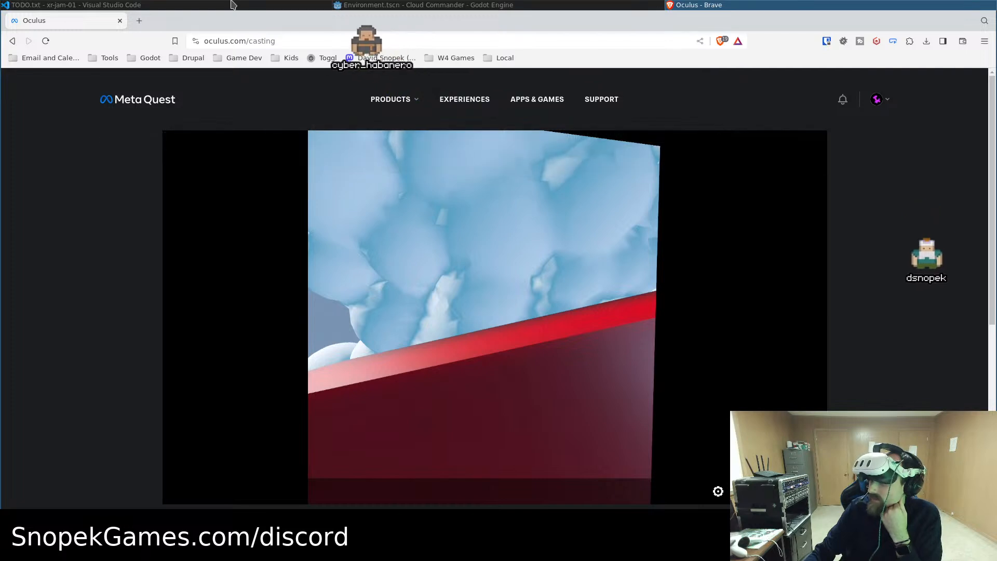
# Switch to Visual Studio Code and review the PHASE 3 tasks in TODO.txt, including avoidance, alien craft and cockpit items
pyautogui.hotkey('alt', 'Tab')
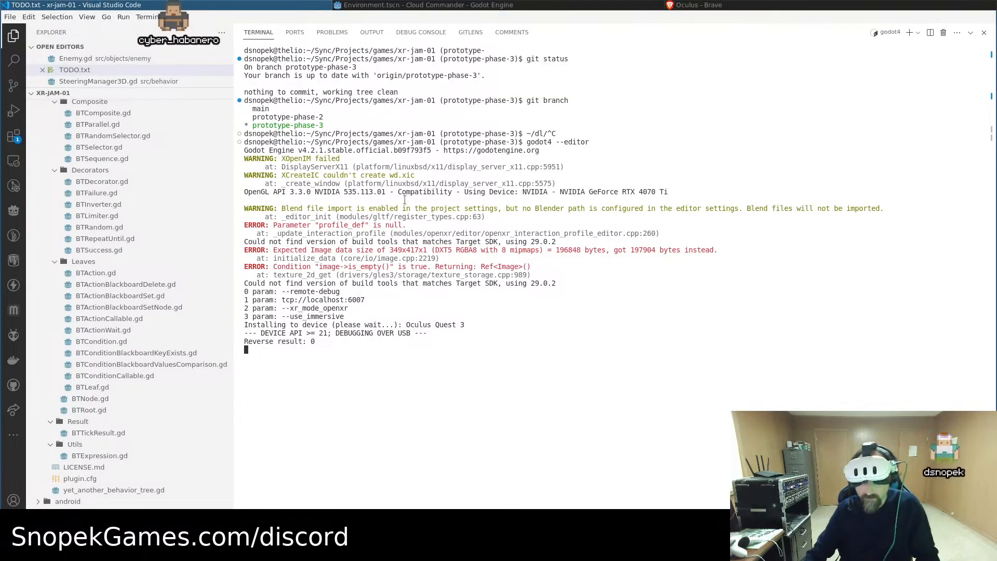
pyautogui.hotkey('ctrl', '1')
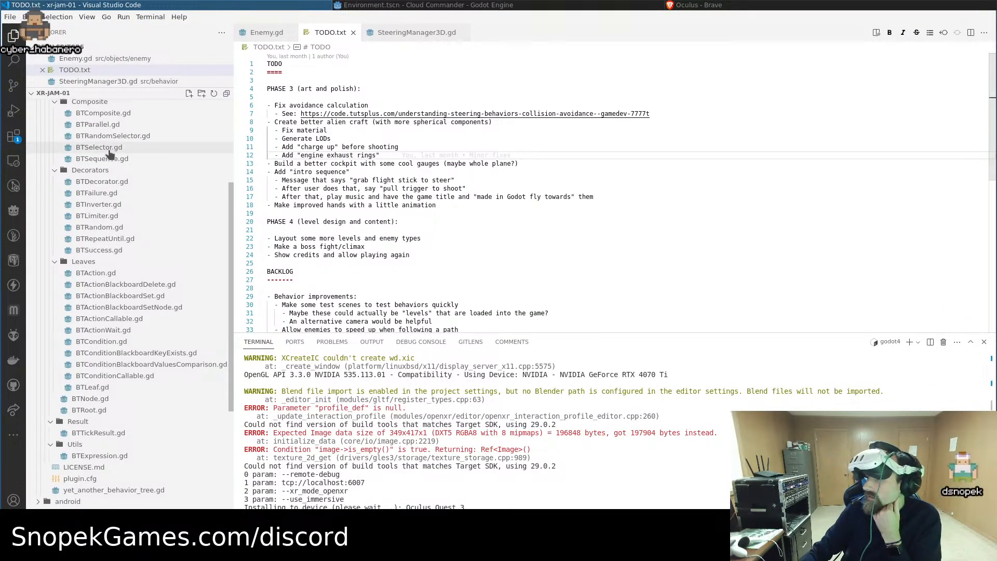
pyautogui.moveTo(390, 159)
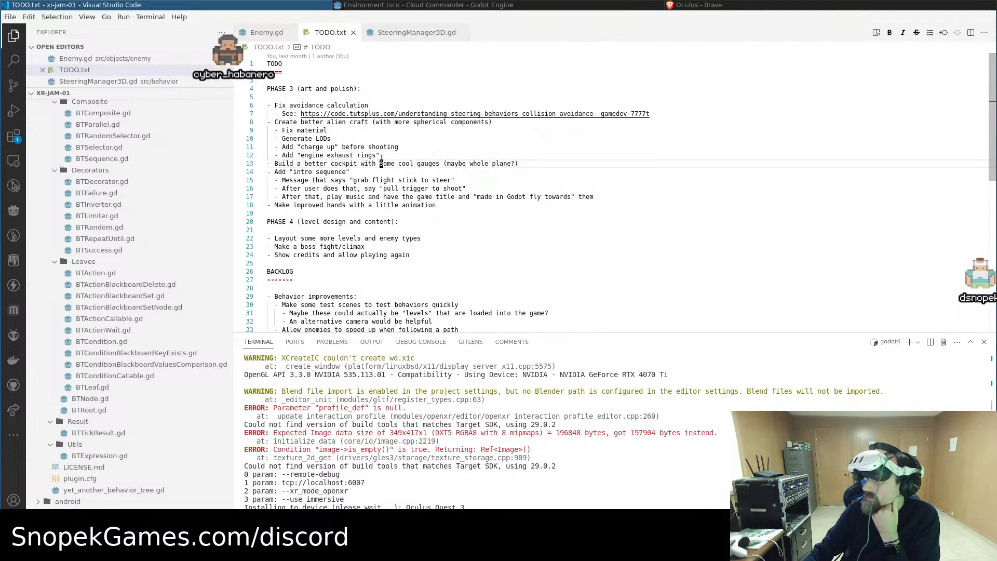
pyautogui.moveTo(390, 161); pyautogui.dragTo(269, 123)
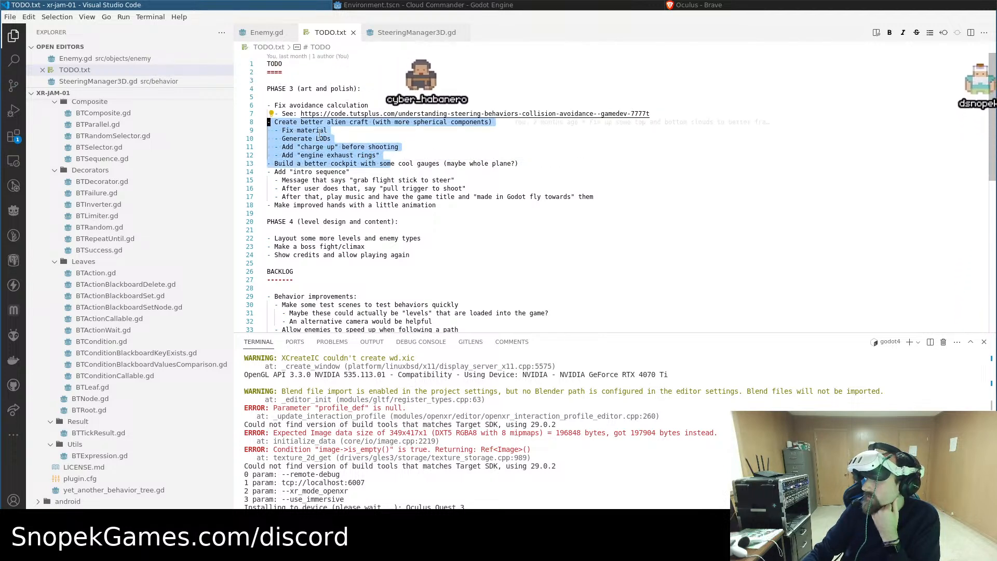
pyautogui.click(322, 132)
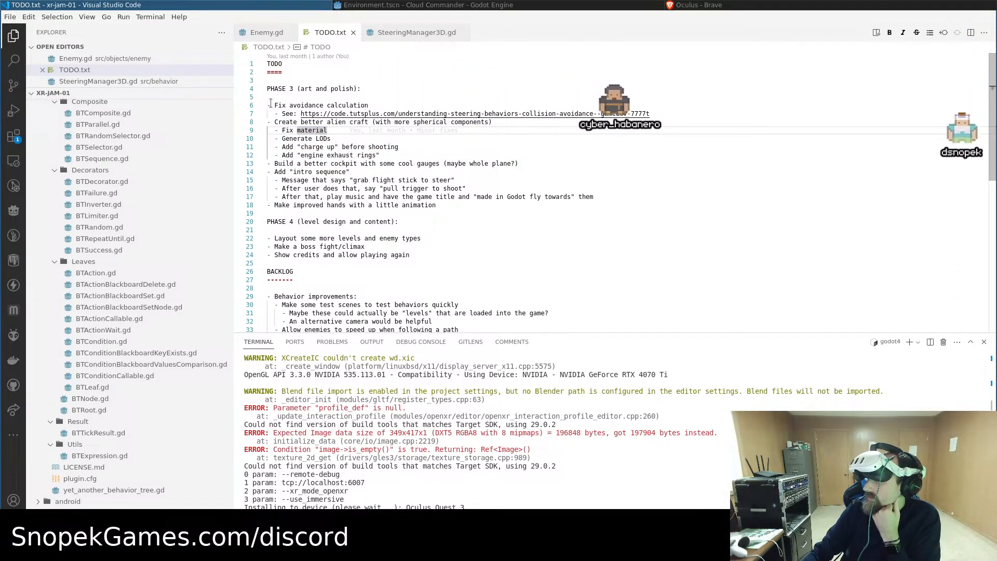
pyautogui.moveTo(271, 105); pyautogui.dragTo(649, 114)
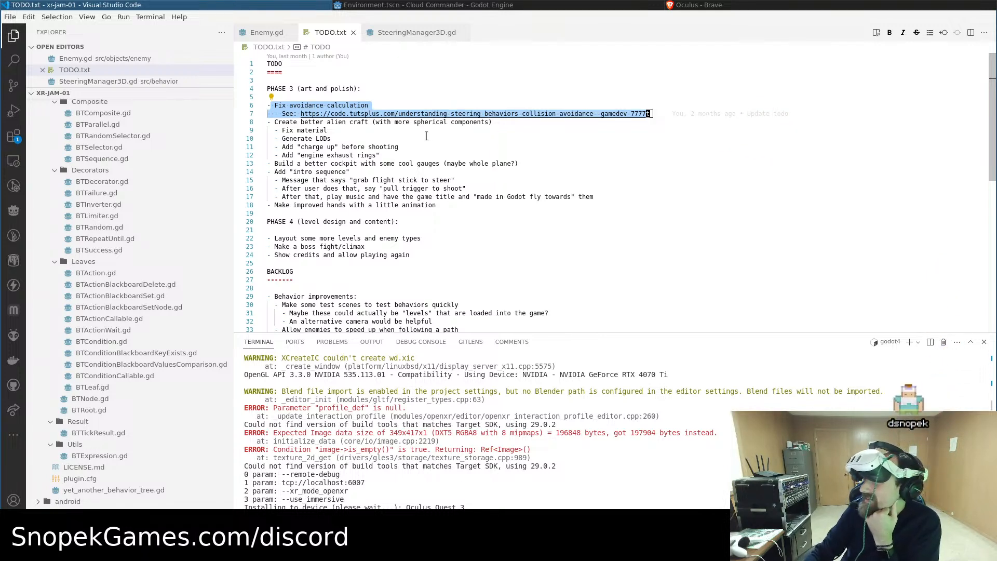
pyautogui.click(436, 137)
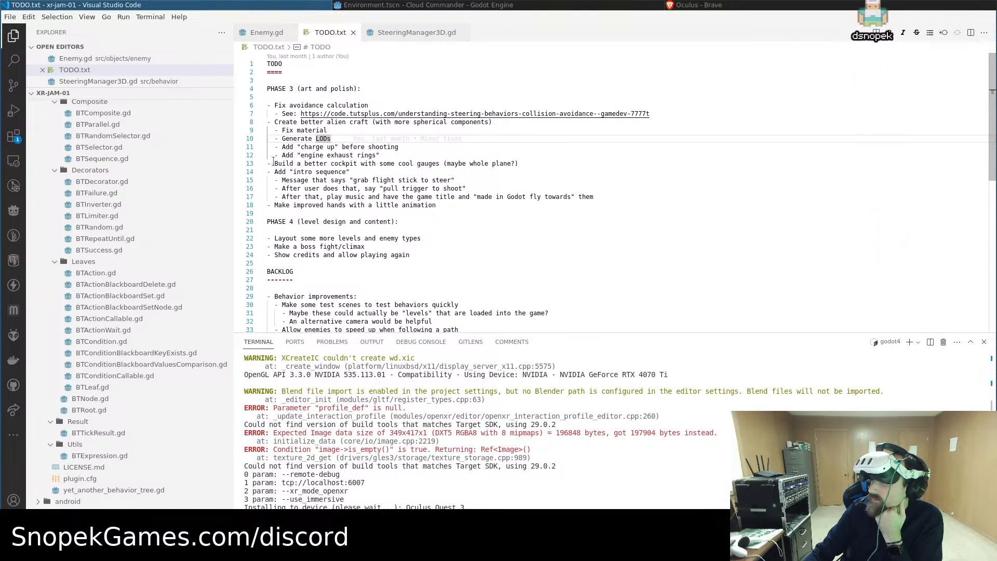
pyautogui.moveTo(268, 164); pyautogui.dragTo(481, 166)
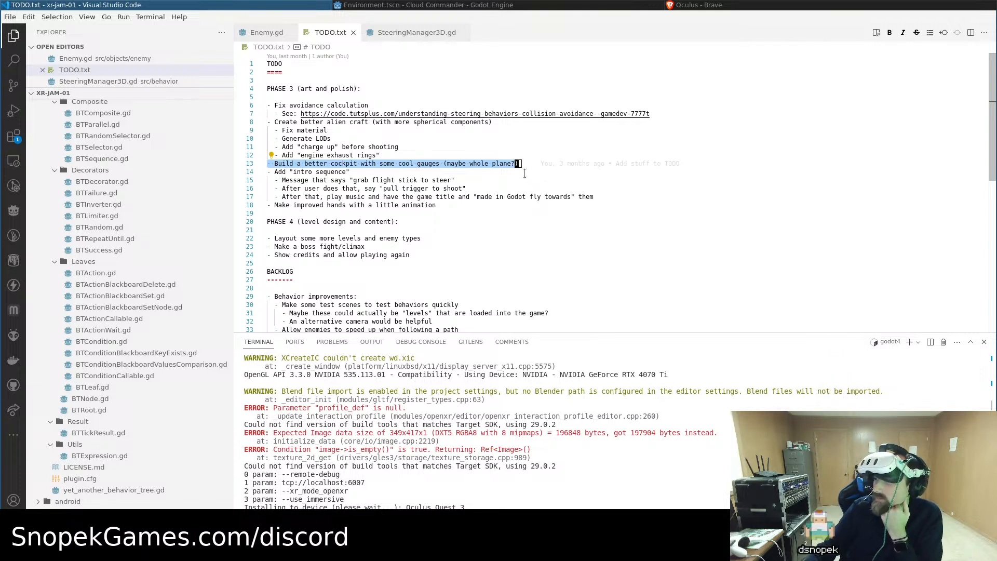
pyautogui.click(490, 164)
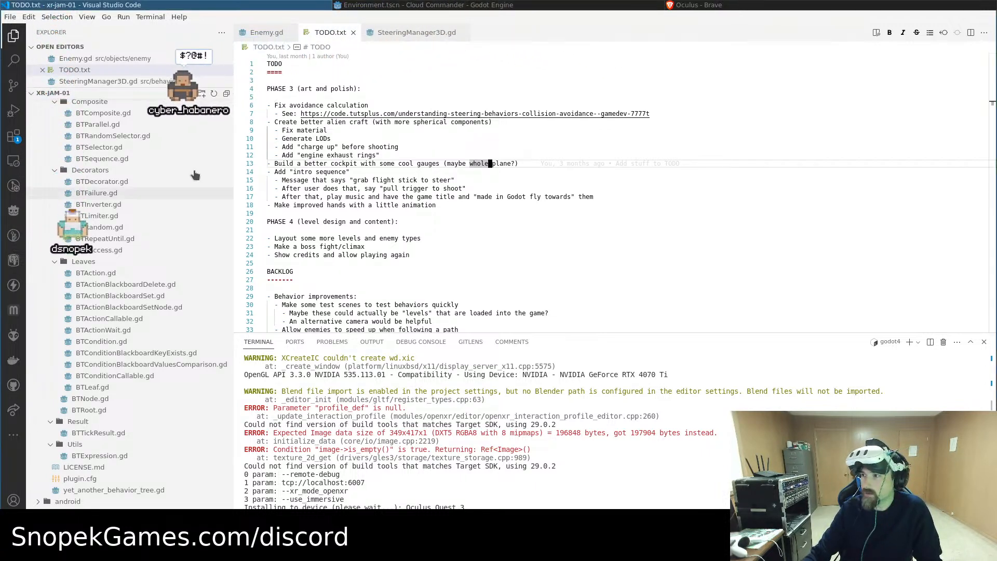
# Switch to Brave and search Google Images for "biplane cockpit controls" in a new browser window
pyautogui.click(691, 5)
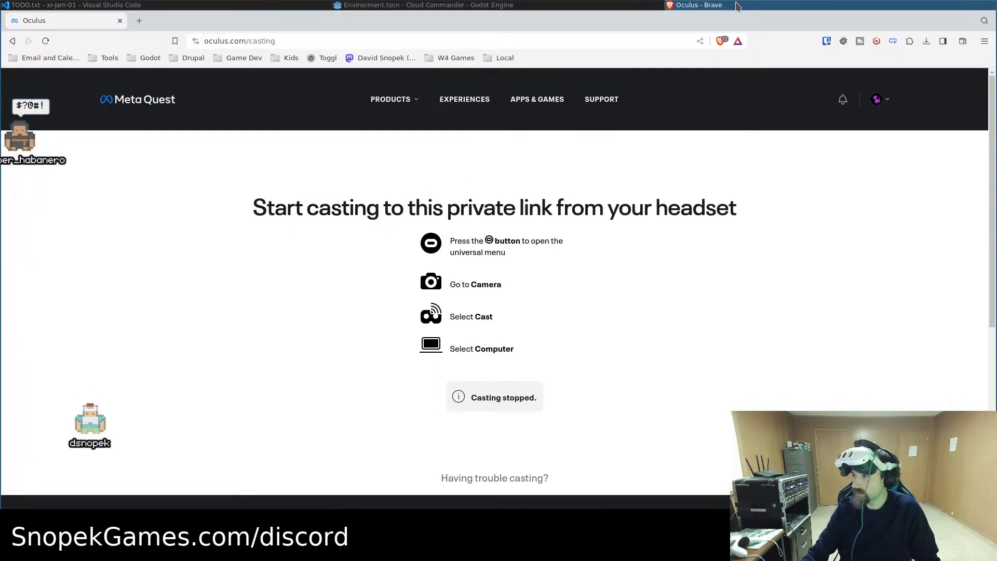
pyautogui.hotkey('ctrl', 'n')
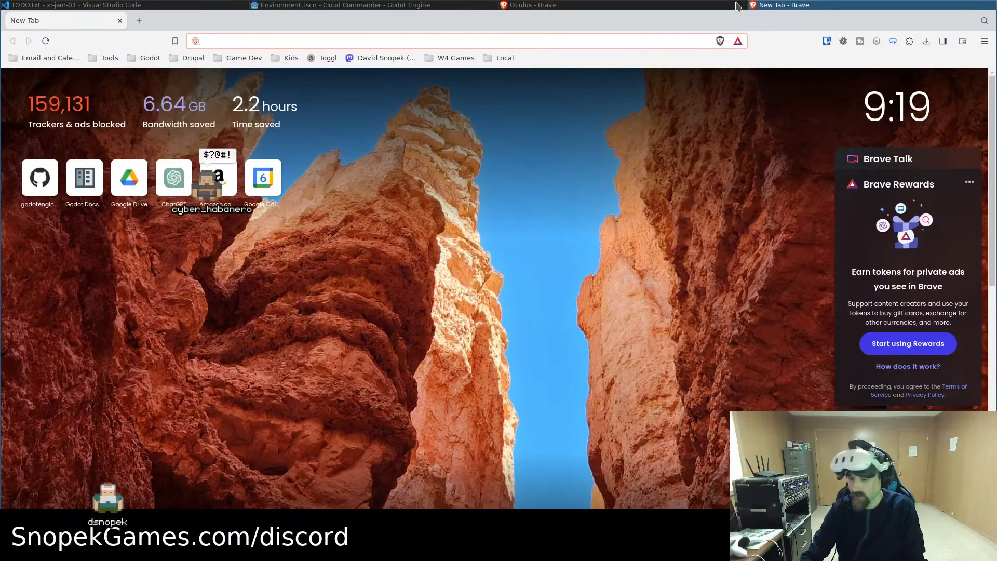
pyautogui.write('image')
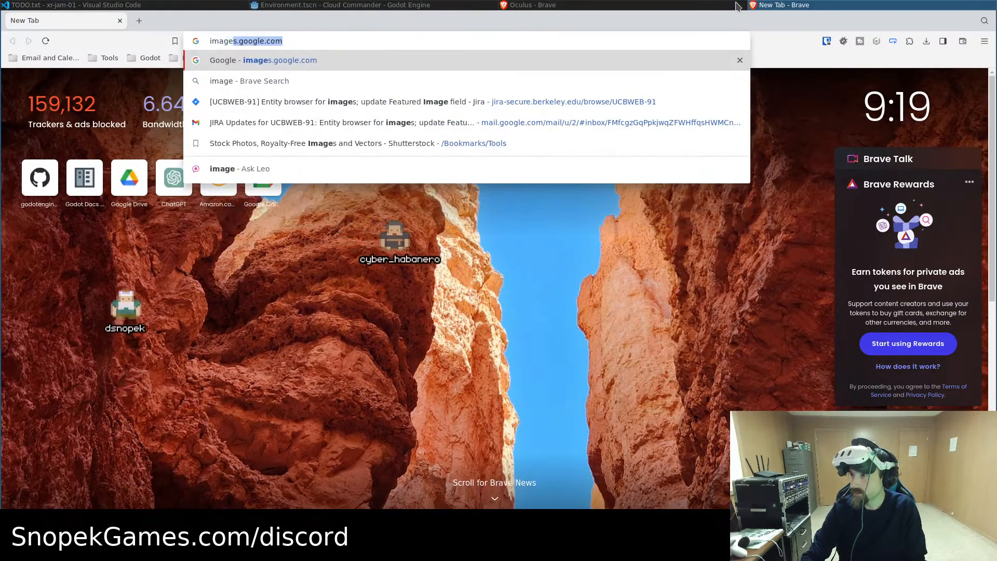
pyautogui.press('Return')
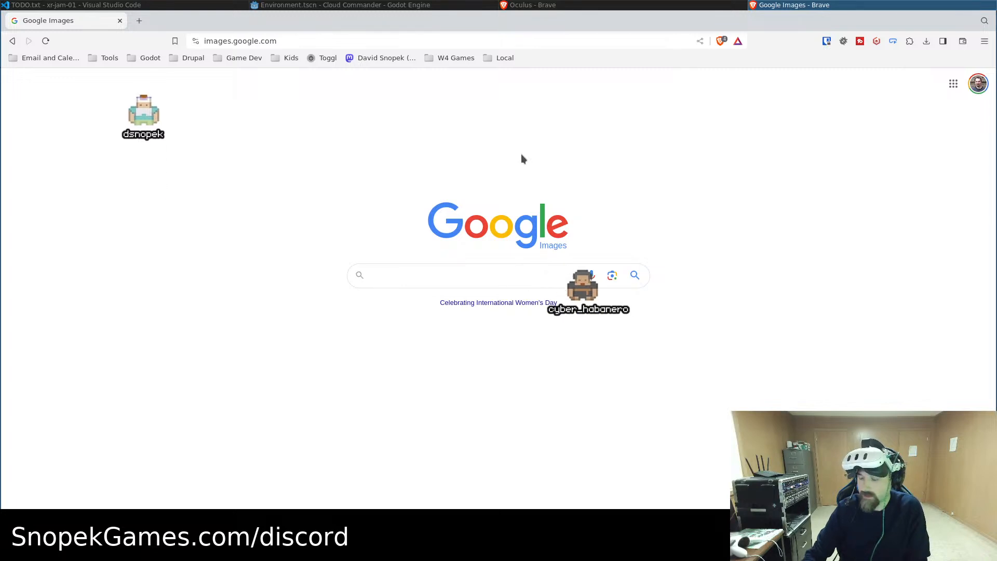
pyautogui.write('biplane')
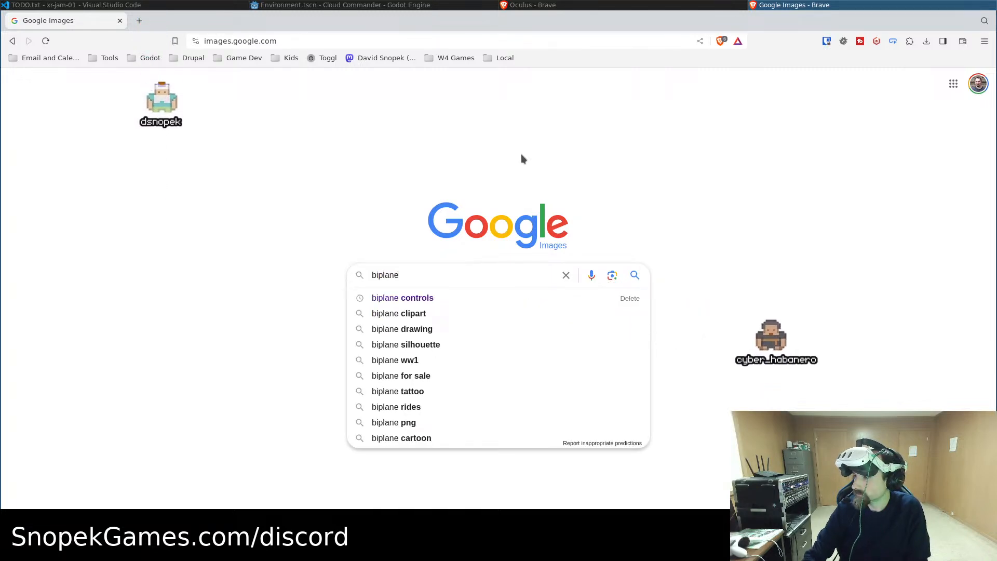
pyautogui.write(' cockpit controls')
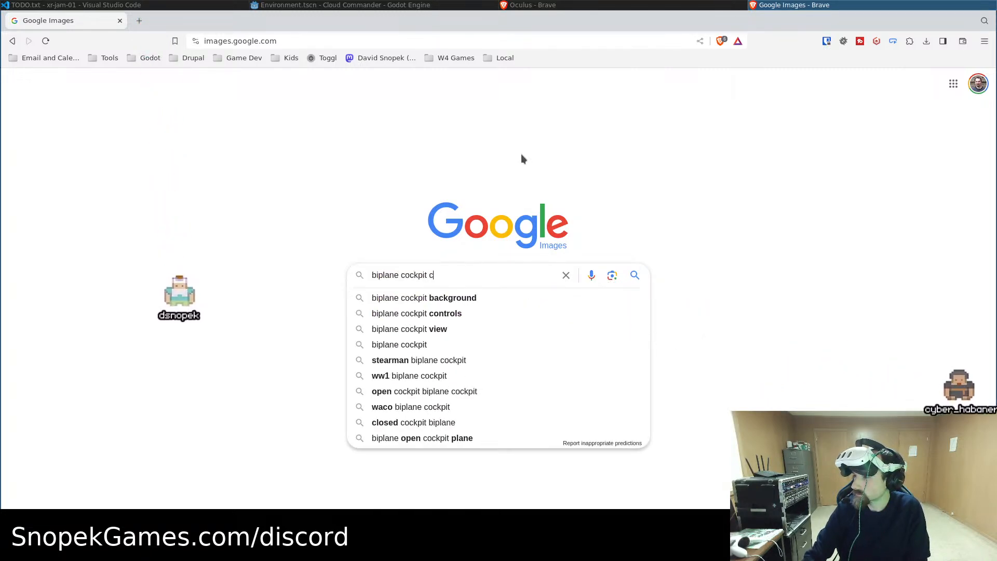
pyautogui.press('Return')
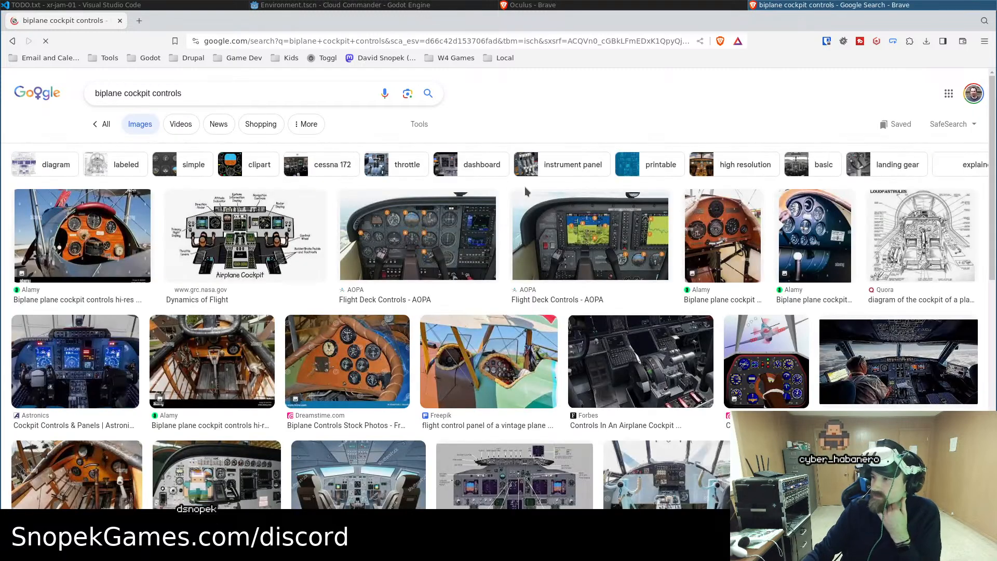
# Examine the biplane cockpit reference images, previewing the Alamy wooden-panel photos, the Quora cockpit diagram and the Dreamstime gauge illustration
pyautogui.click(111, 243)
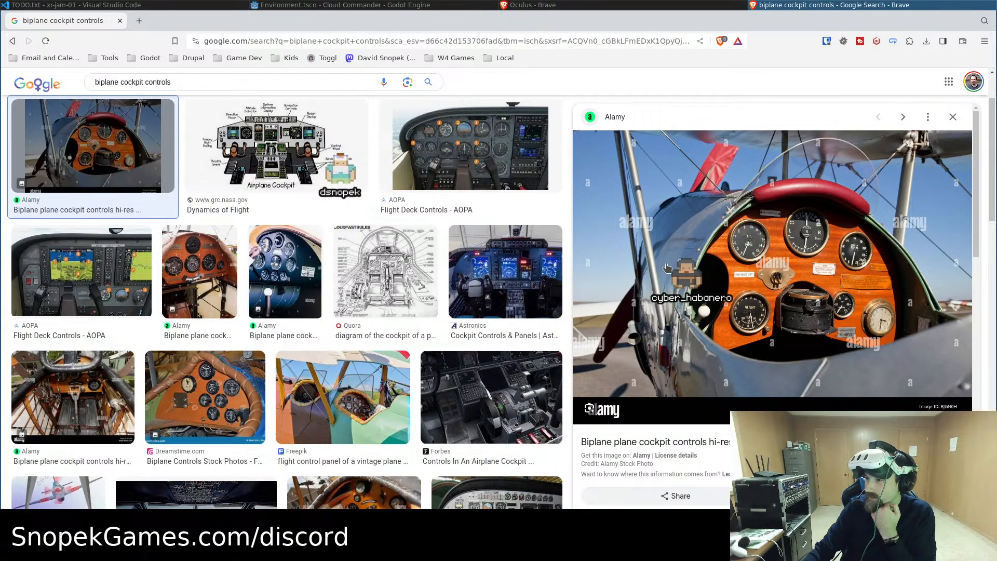
pyautogui.click(203, 273)
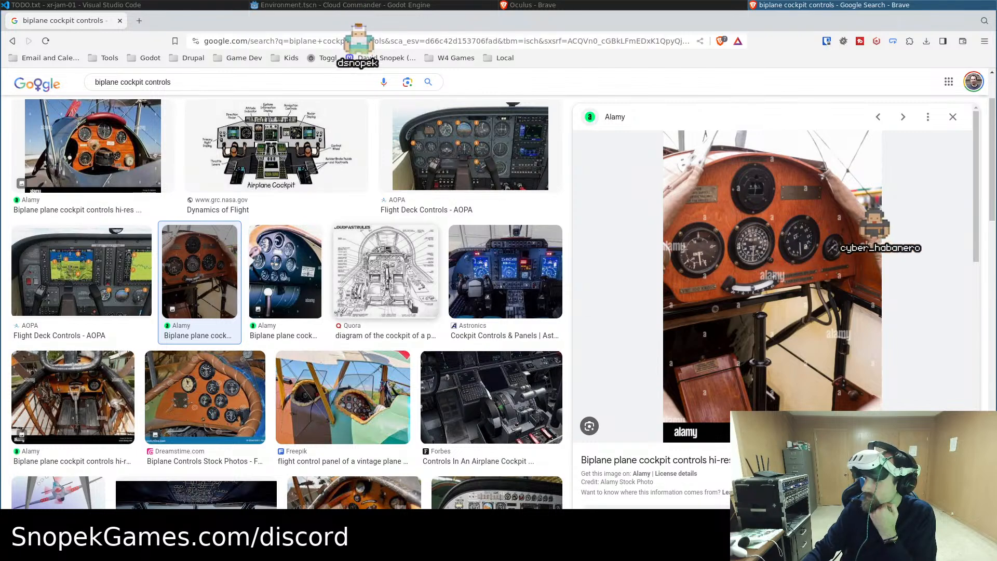
pyautogui.click(391, 287)
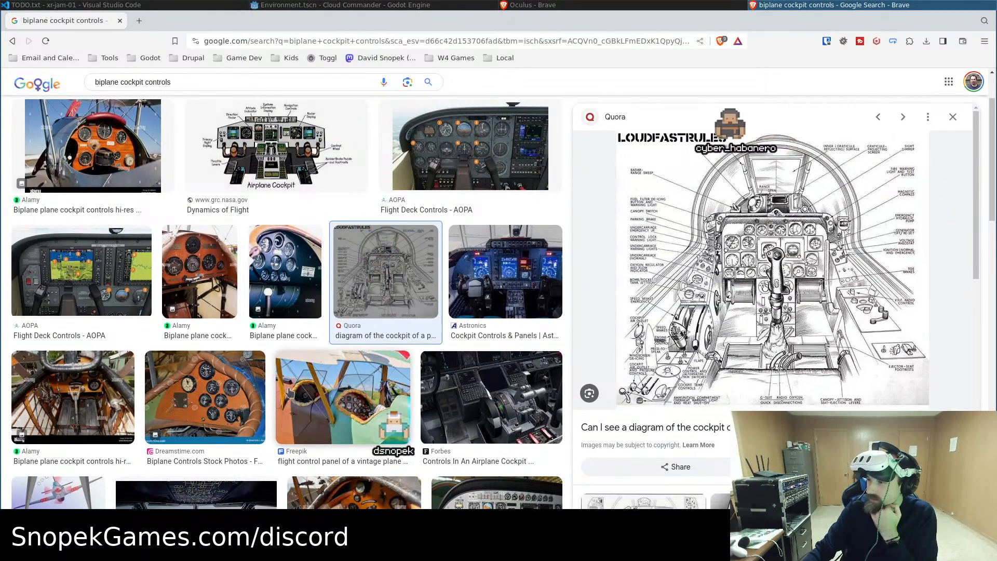
pyautogui.scroll(-3, 291, 441)
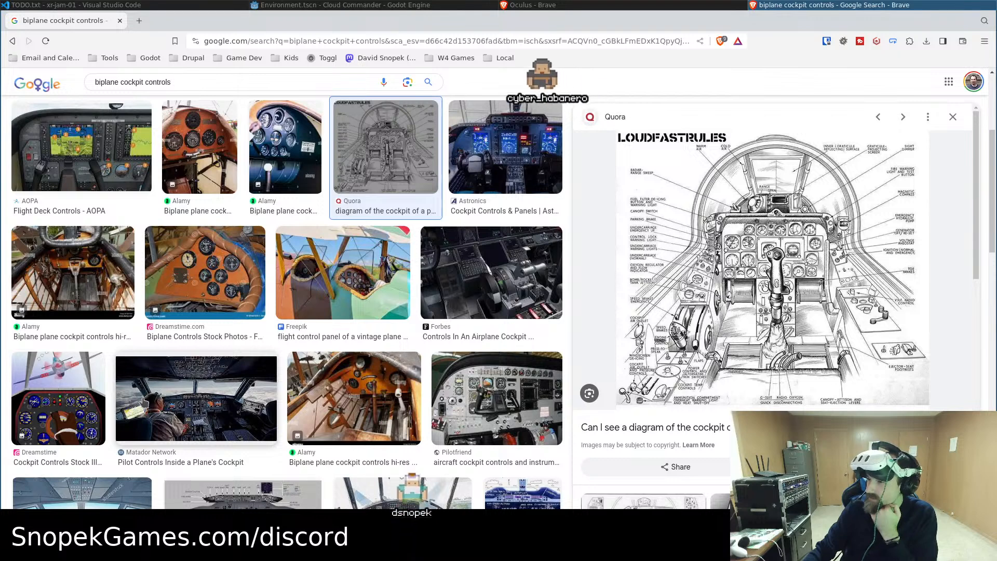
pyautogui.click(77, 420)
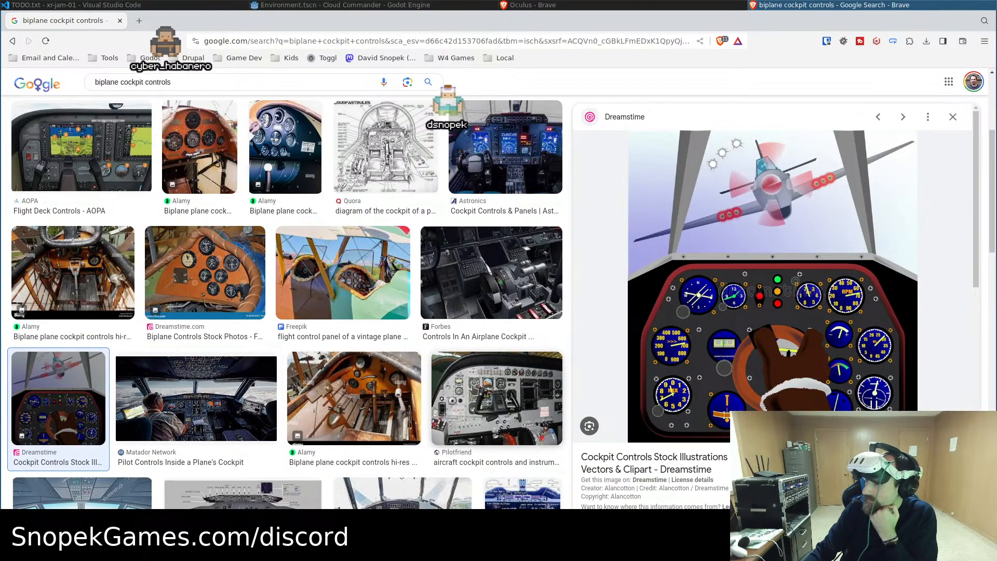
pyautogui.scroll(-2, 367, 411)
pyautogui.click(363, 348)
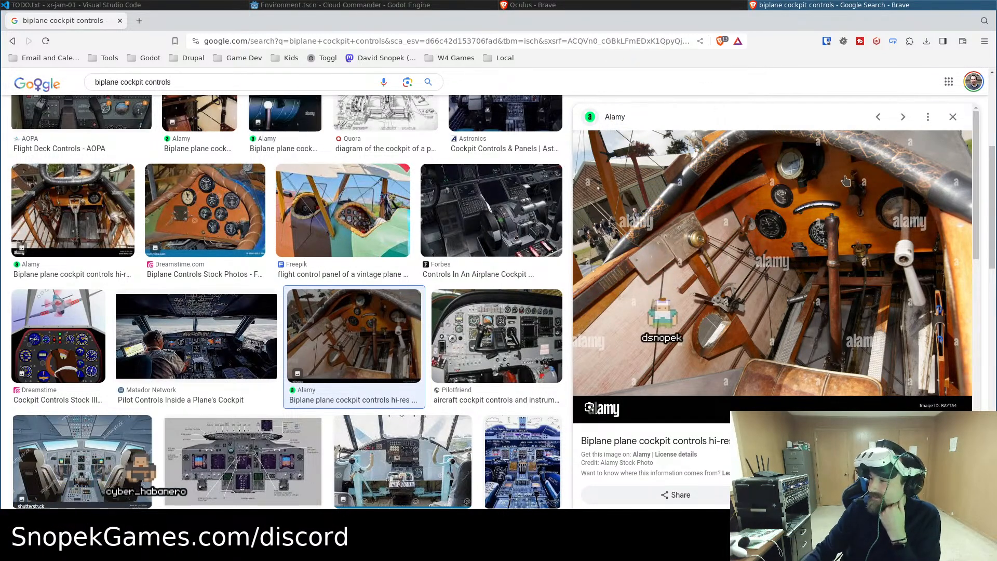
pyautogui.scroll(-2, 518, 236)
pyautogui.scroll(-1, 519, 237)
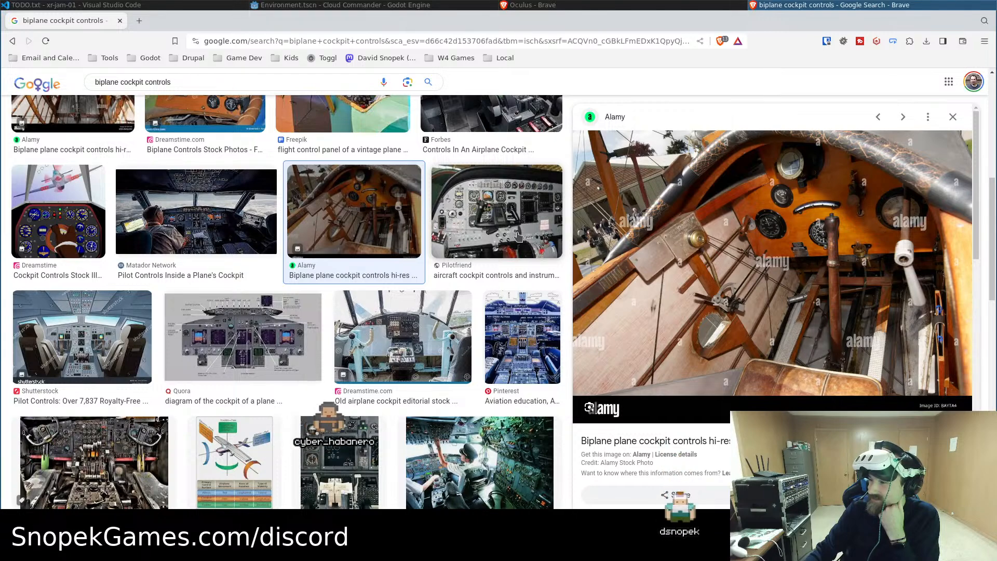
pyautogui.scroll(8, 518, 236)
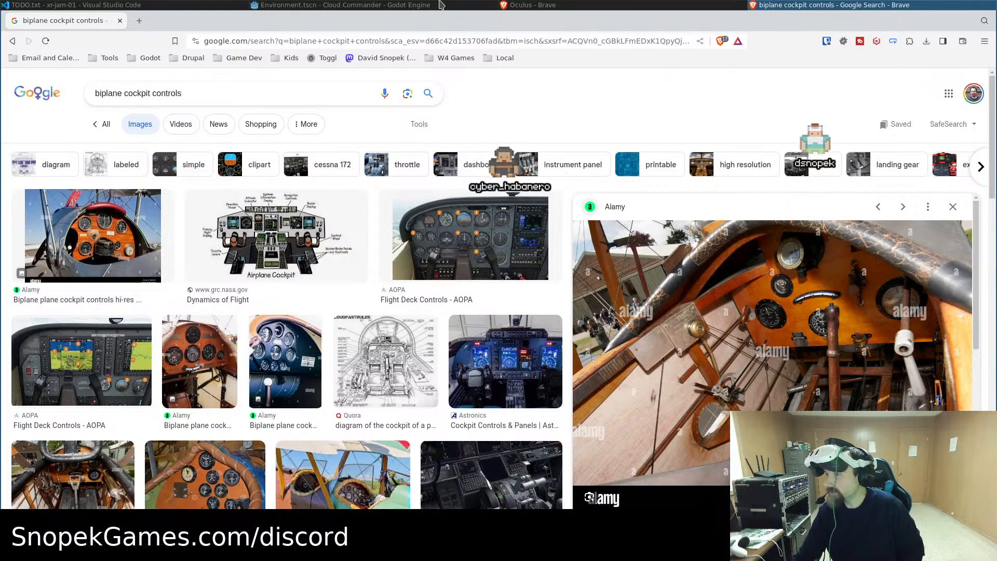
# Switch to Godot and examine the Environment scene's cloud volumes in the 3D view from near and far
pyautogui.click(357, 5)
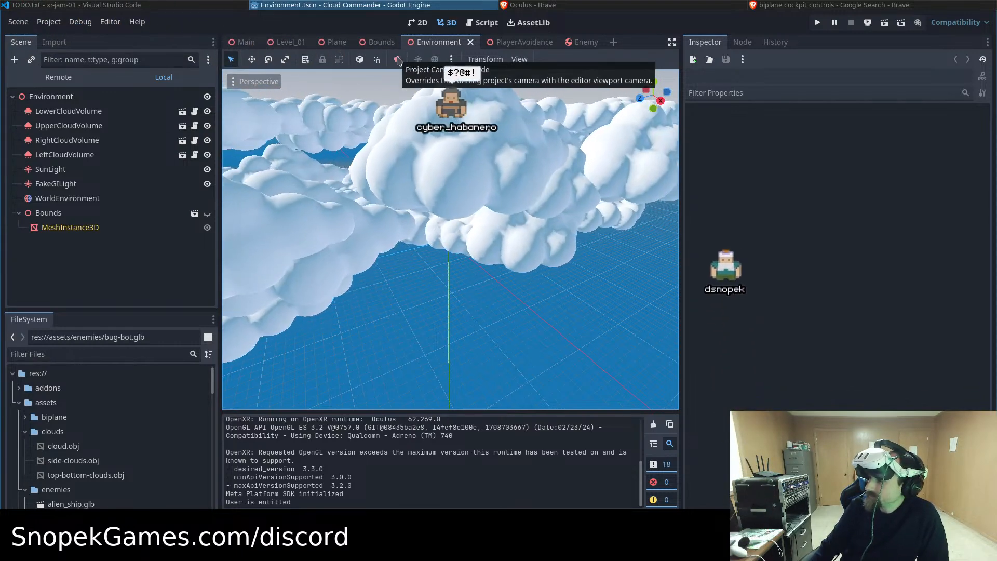
pyautogui.click(397, 61)
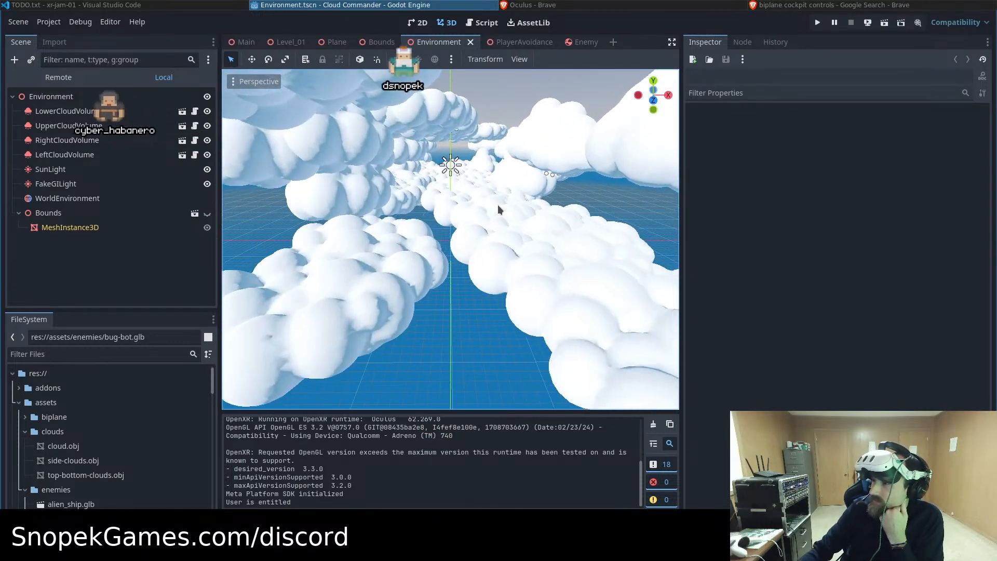
pyautogui.scroll(-5, 497, 204)
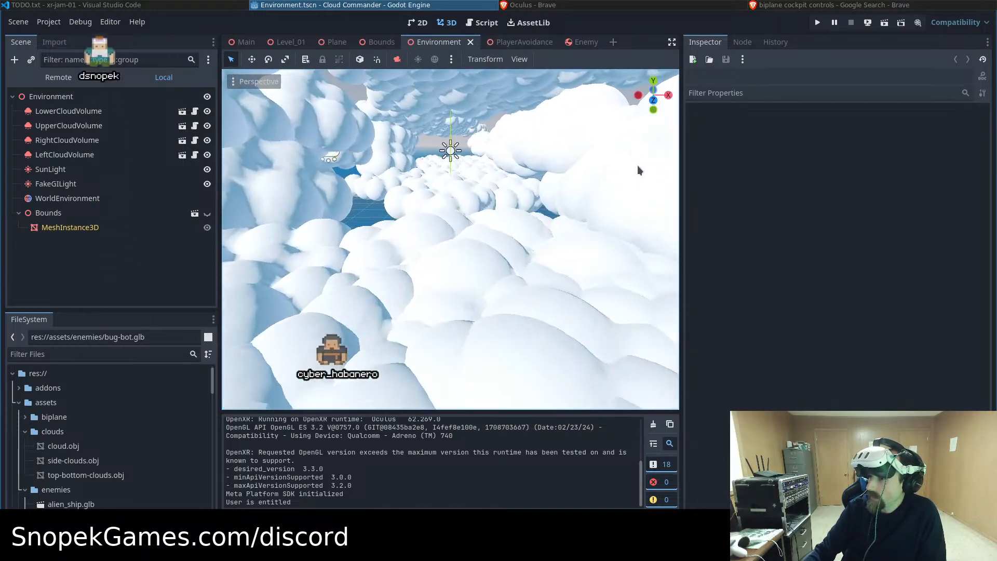
pyautogui.scroll(5, 627, 160)
pyautogui.scroll(-4, 494, 151)
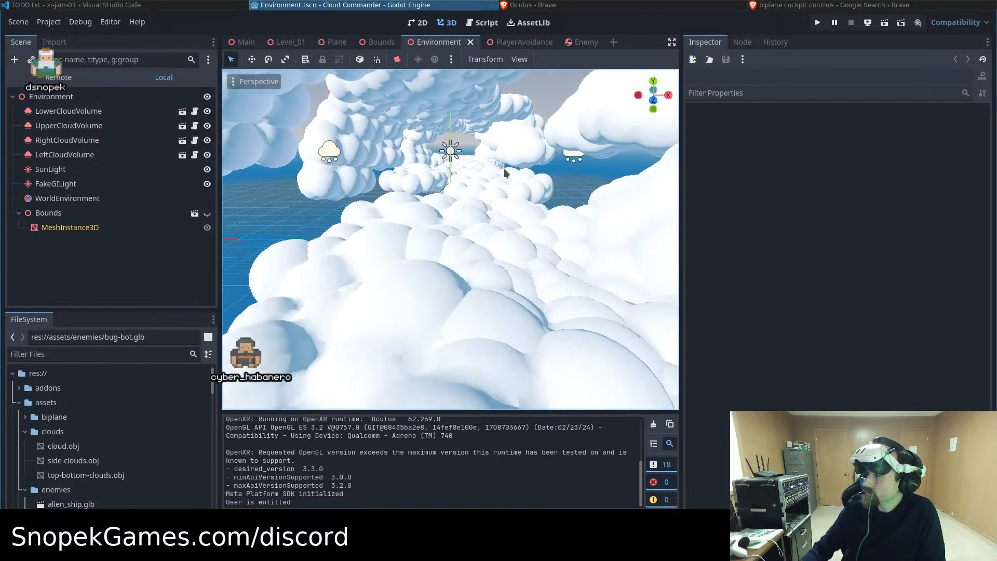
# Switch back to Brave and search the web for "godot 4 lods" in a new tab
pyautogui.click(762, 4)
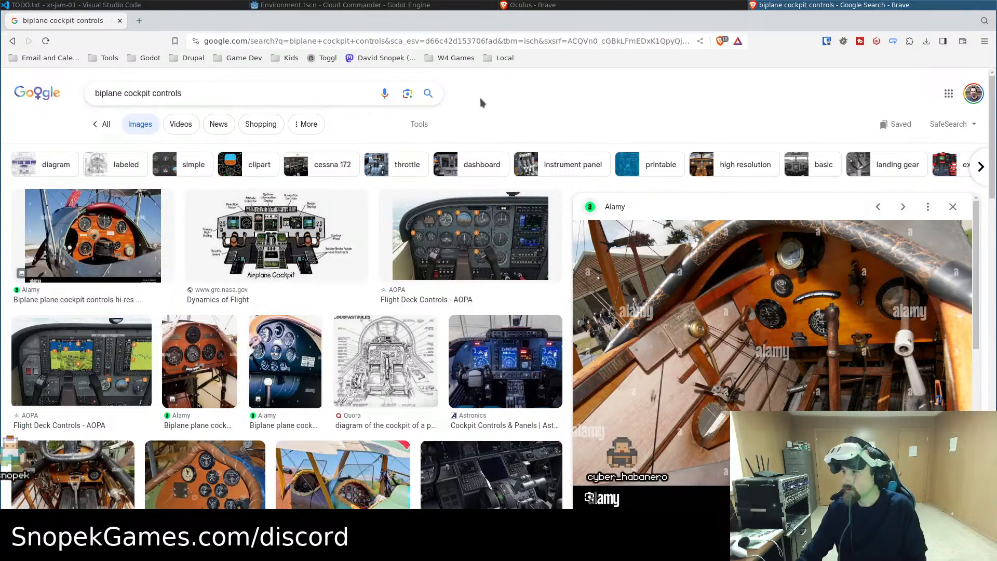
pyautogui.click(139, 22)
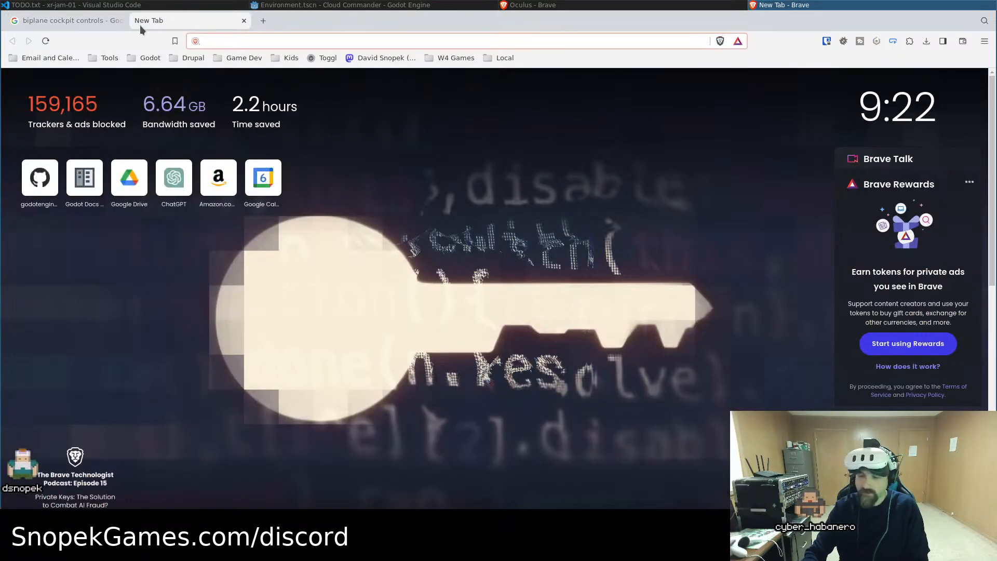
pyautogui.write('godot 4 lo')
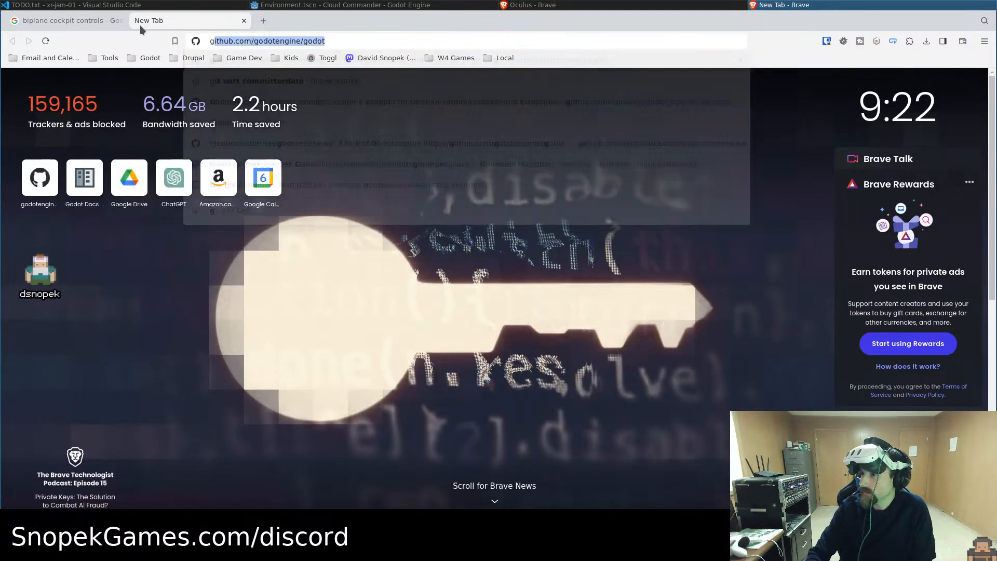
pyautogui.write('ds')
pyautogui.press('Return')
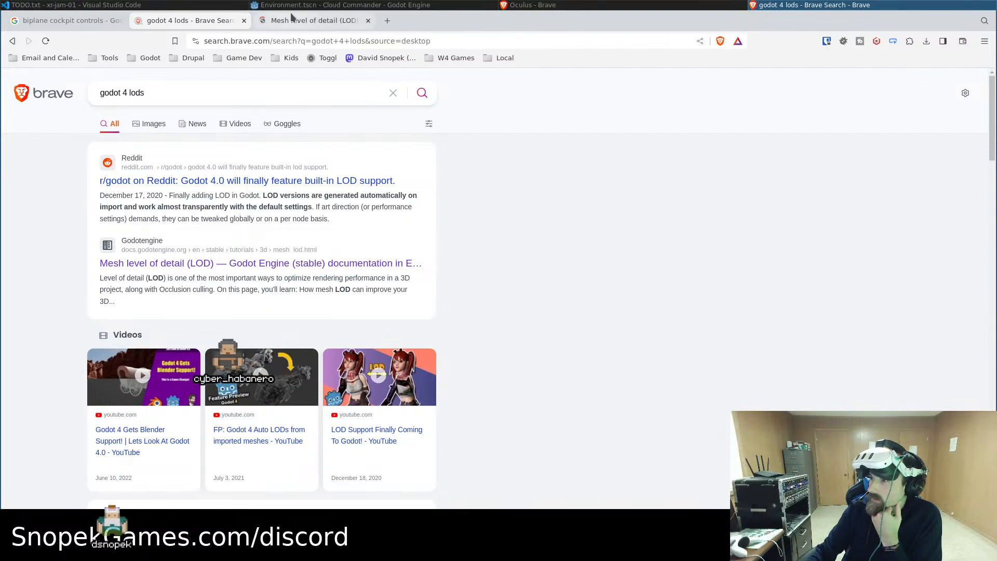
# Read the Godot documentation page on mesh level of detail (LOD), checking it against the clouds in Godot's Environment scene
pyautogui.click(293, 20)
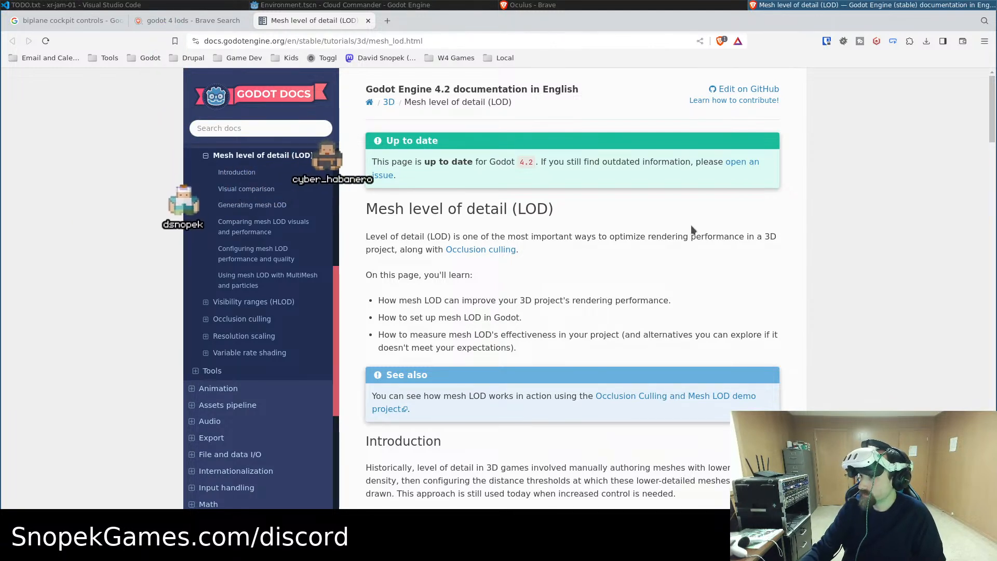
pyautogui.scroll(-2, 691, 228)
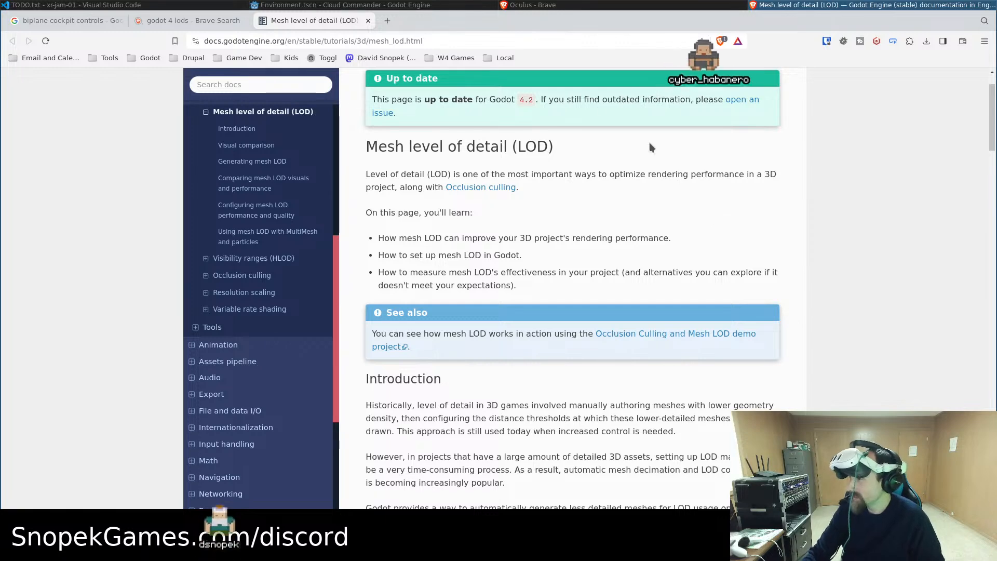
pyautogui.click(447, 5)
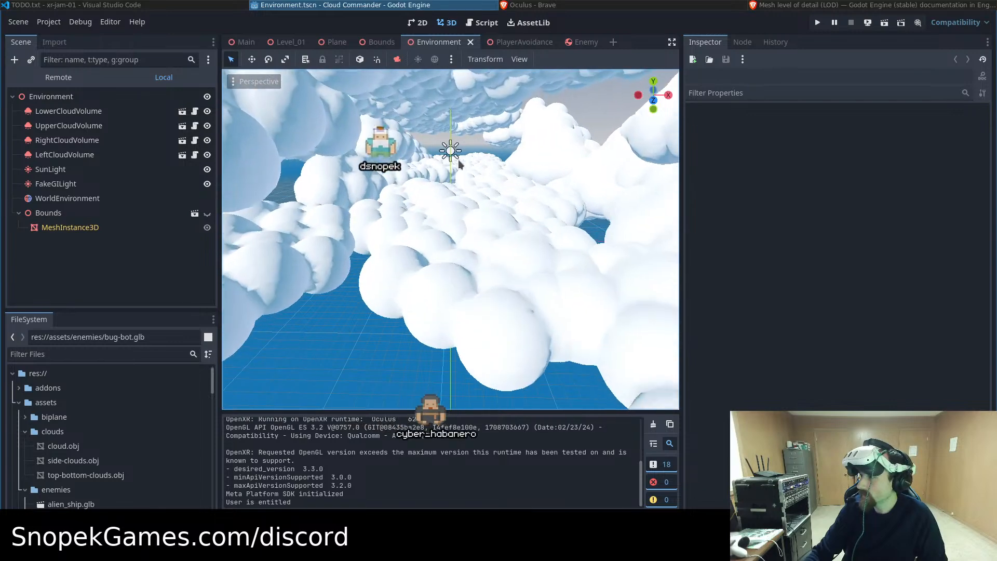
pyautogui.click(804, 6)
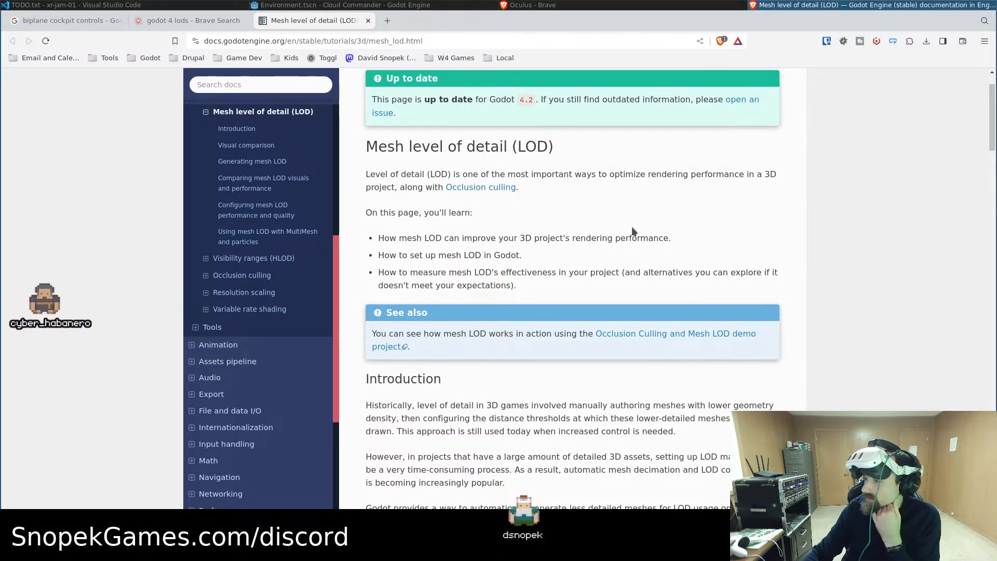
# Switch to Godot, show the Level_01 scene and review its node tree in an enlarged Scene dock
pyautogui.click(432, 5)
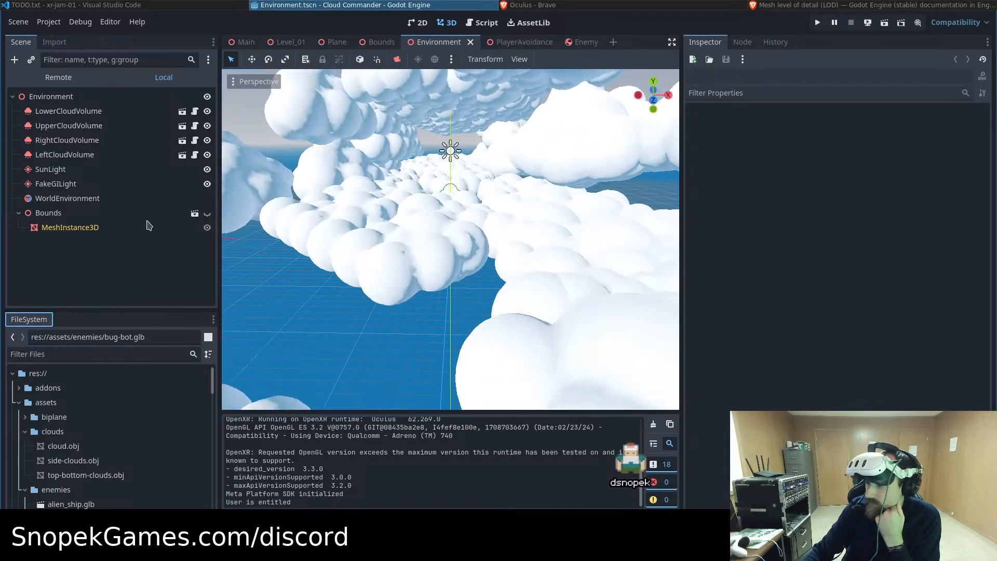
pyautogui.moveTo(140, 312); pyautogui.dragTo(121, 177)
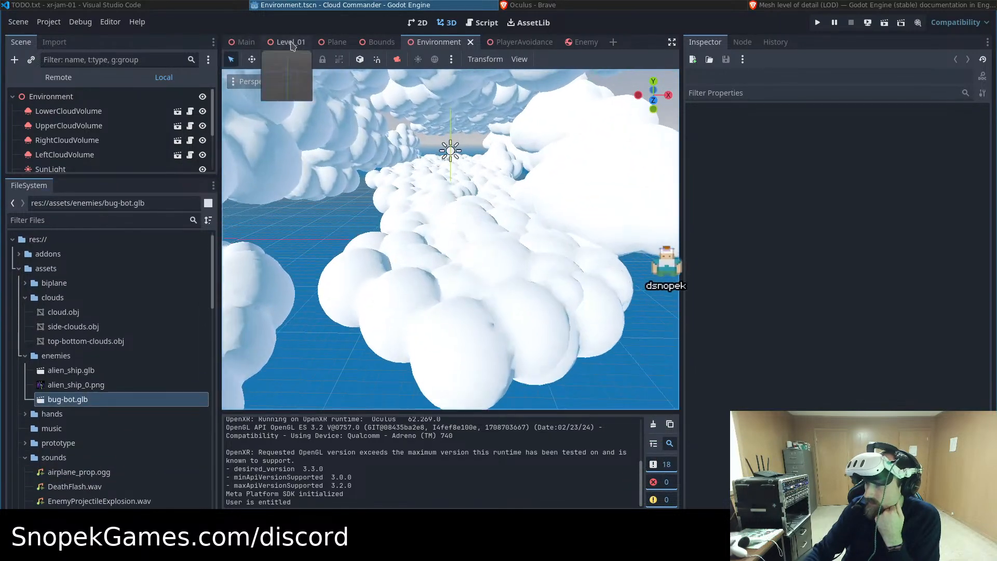
pyautogui.click(289, 42)
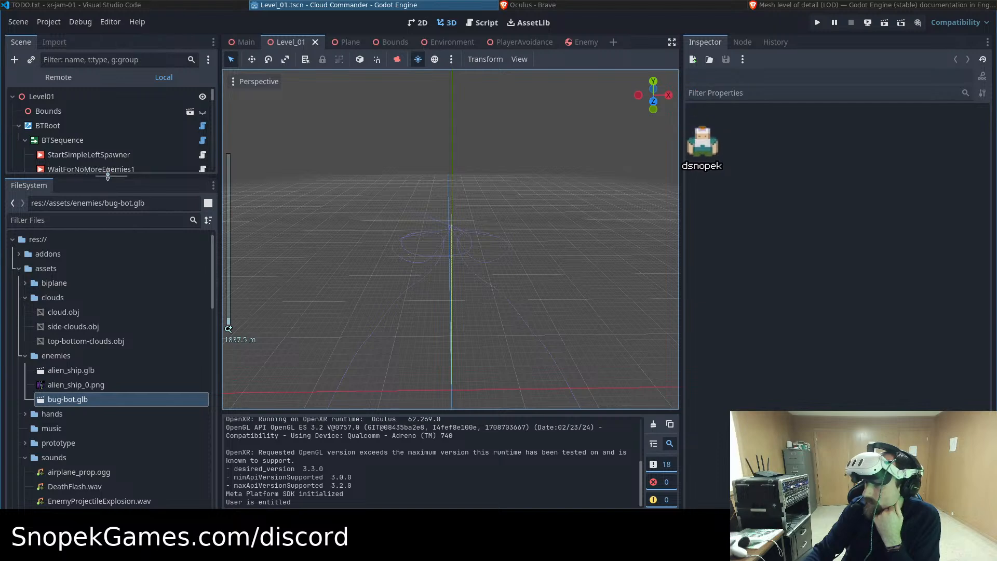
pyautogui.moveTo(108, 176); pyautogui.dragTo(124, 438)
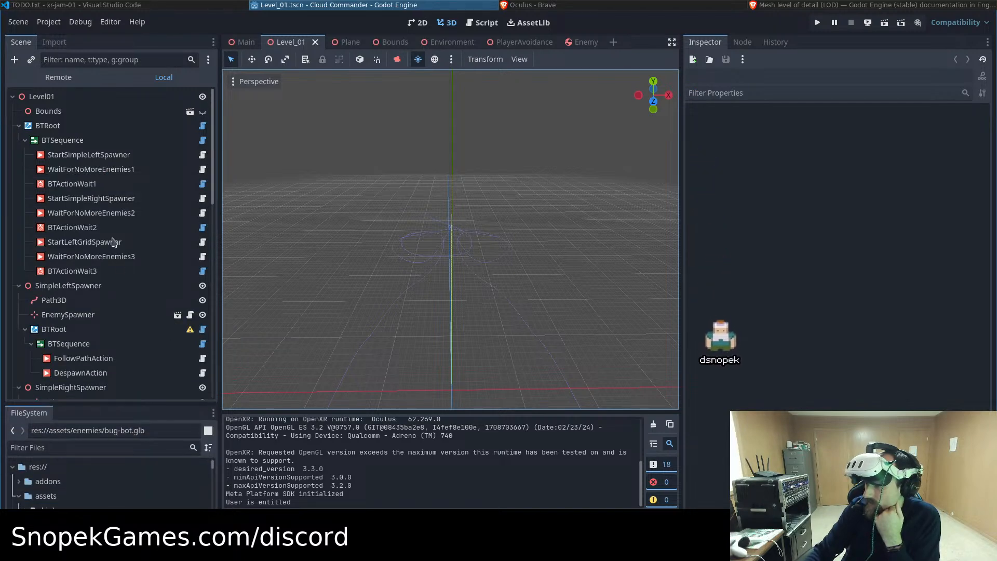
pyautogui.scroll(-10, 113, 242)
pyautogui.scroll(8, 110, 240)
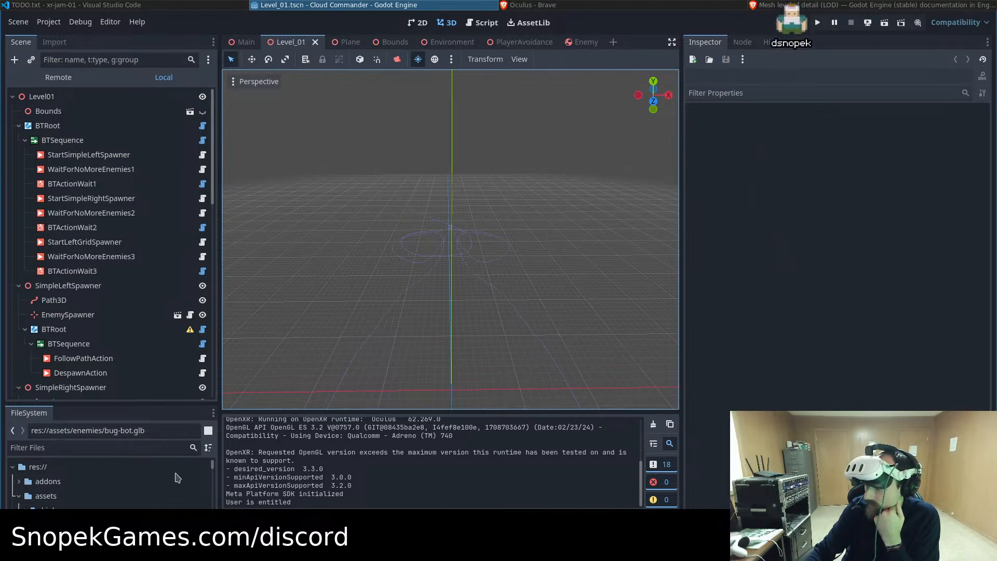
# Enlarge the FileSystem dock, look through the project files and filter them by "level"
pyautogui.moveTo(151, 354); pyautogui.dragTo(156, 169)
pyautogui.scroll(-10, 162, 370)
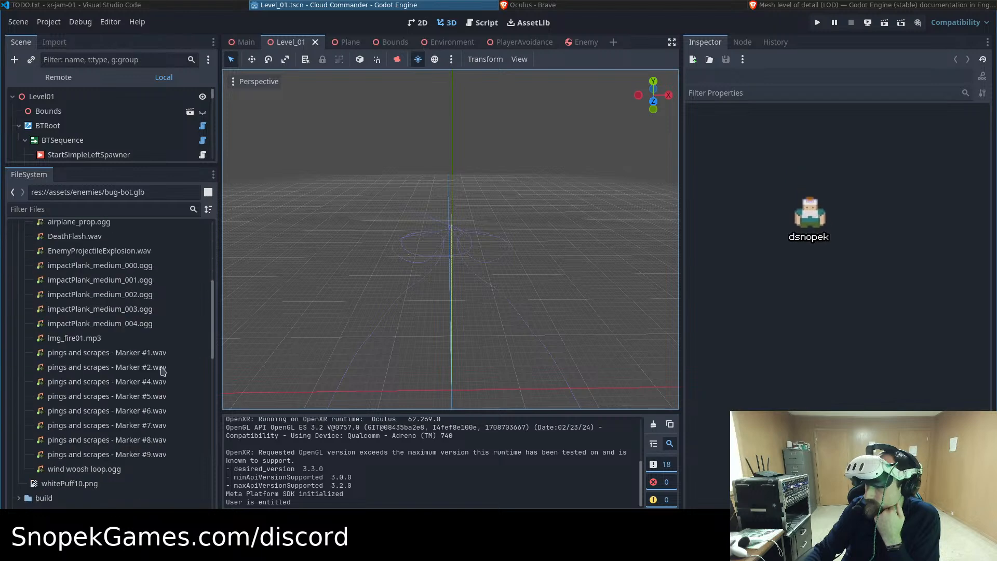
pyautogui.scroll(5, 161, 369)
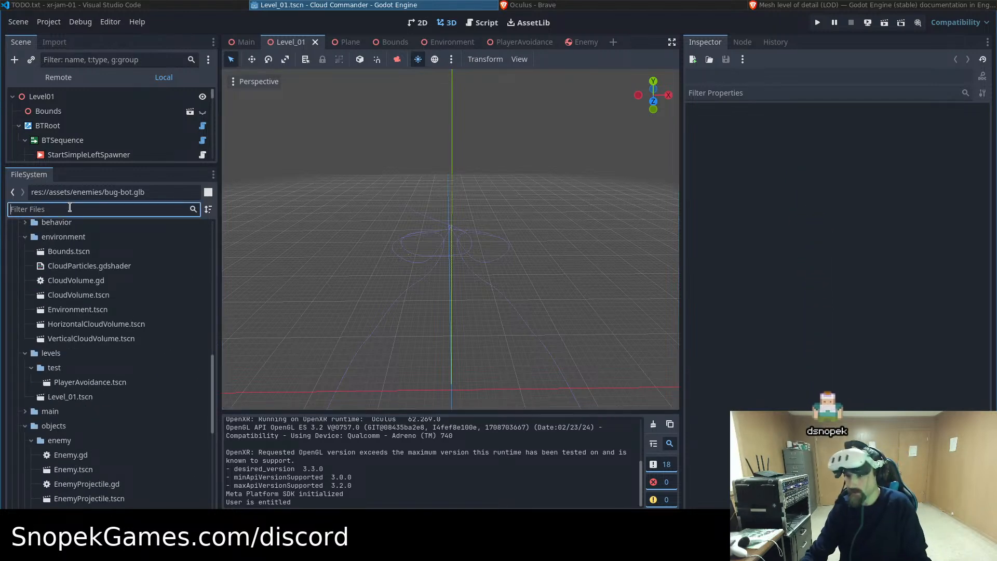
pyautogui.write('level')
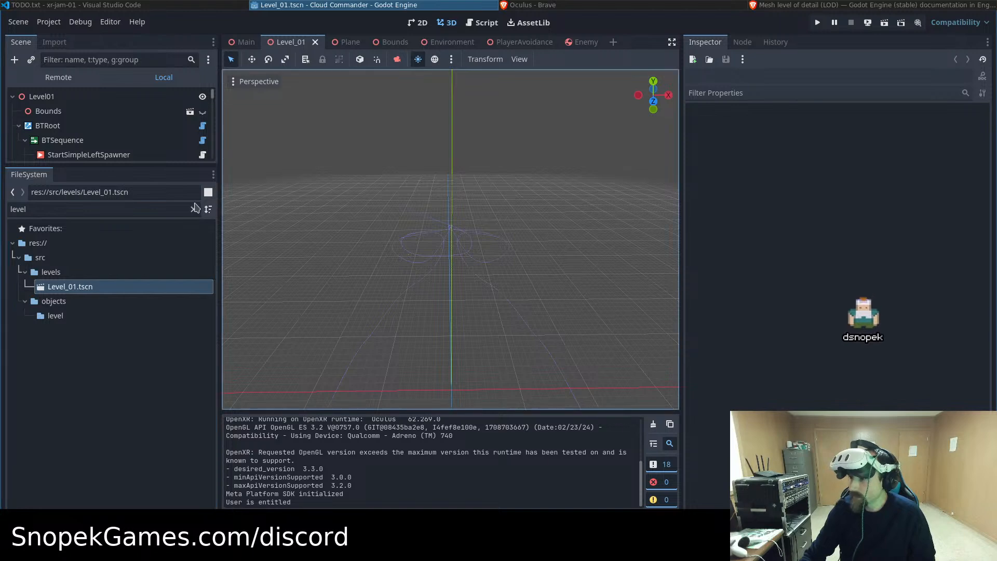
# Clear the file filter and duplicate Level_01.tscn in the levels folder as TestLevel.tscn
pyautogui.click(195, 208)
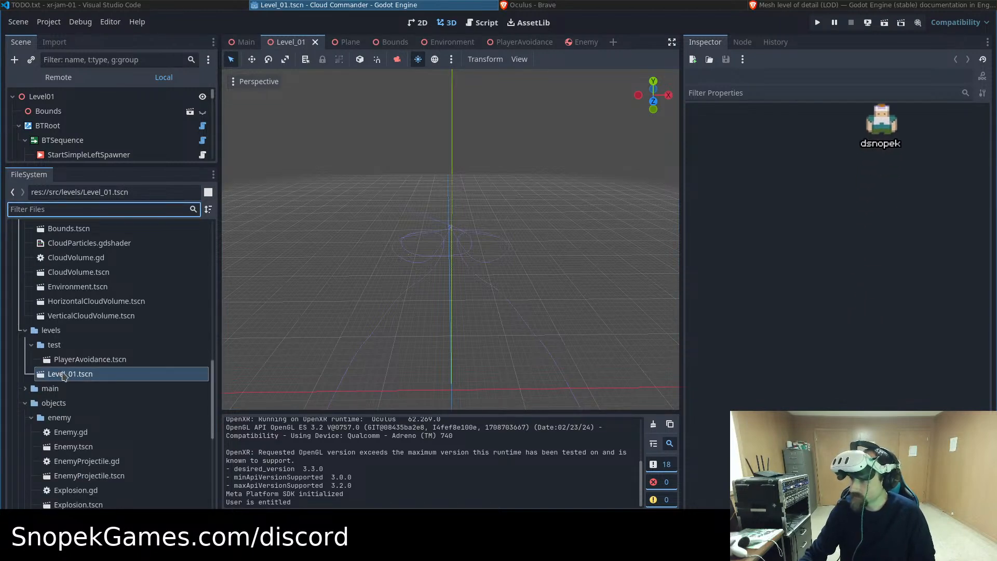
pyautogui.rightClick(64, 376)
pyautogui.click(95, 456)
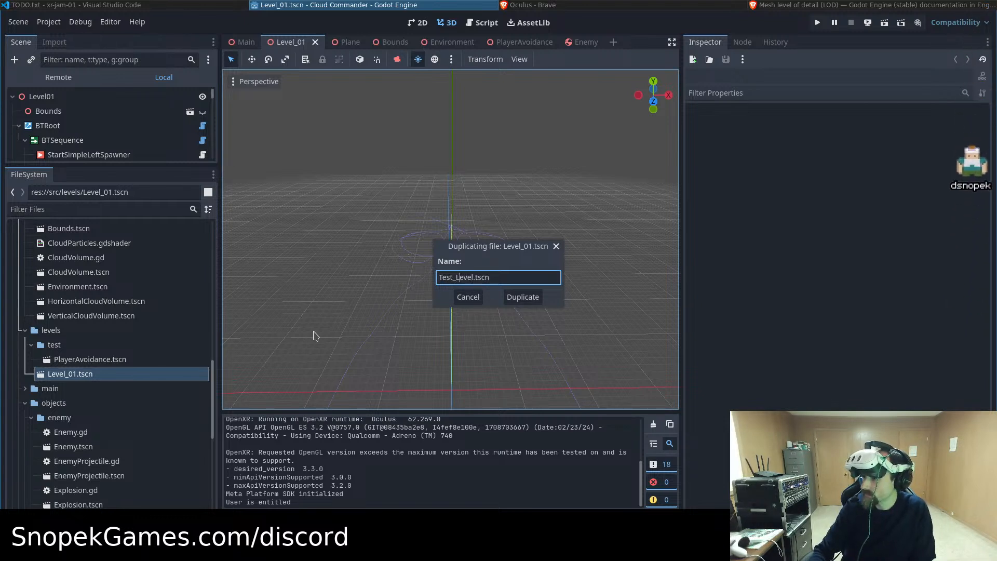
pyautogui.press('BackSpace')
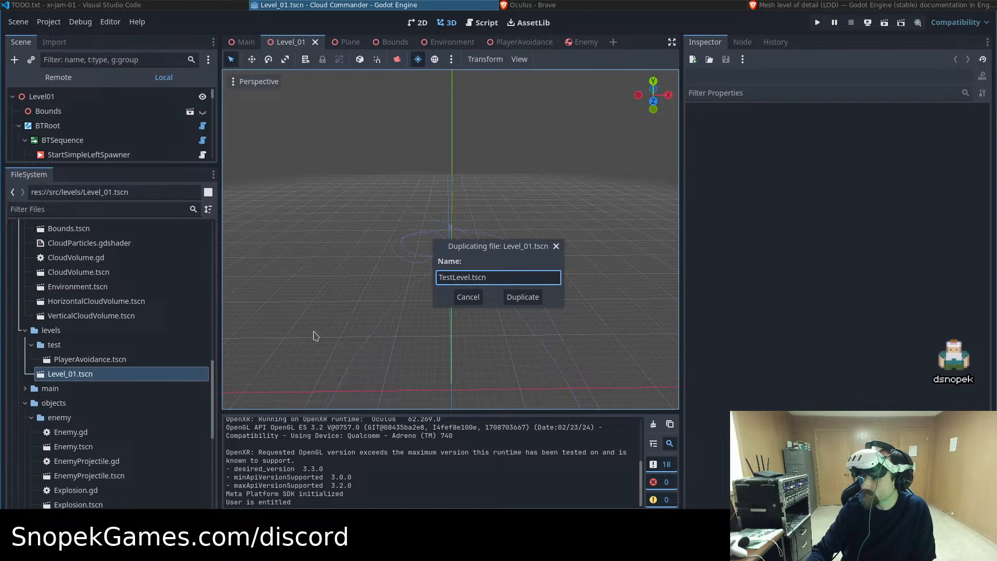
pyautogui.press('Return')
# Open the TestLevel scene and enlarge the Scene dock to review its node tree
pyautogui.doubleClick(93, 388)
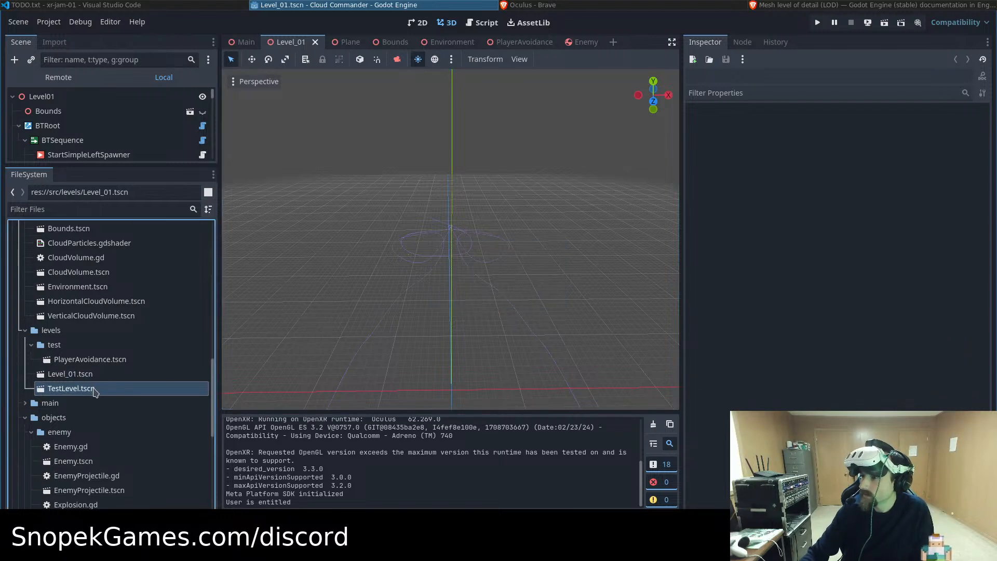
pyautogui.moveTo(99, 165); pyautogui.dragTo(100, 484)
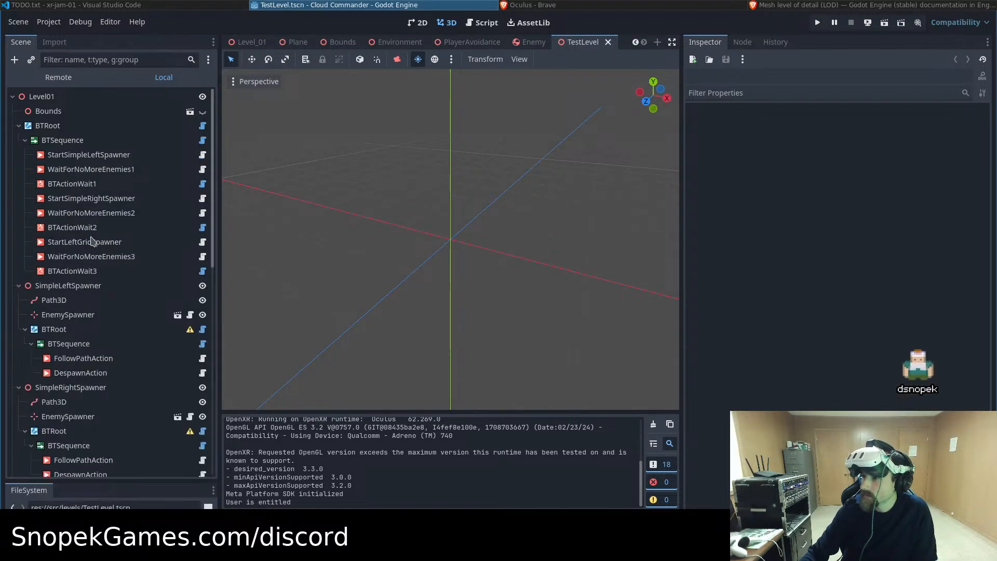
pyautogui.click(73, 130)
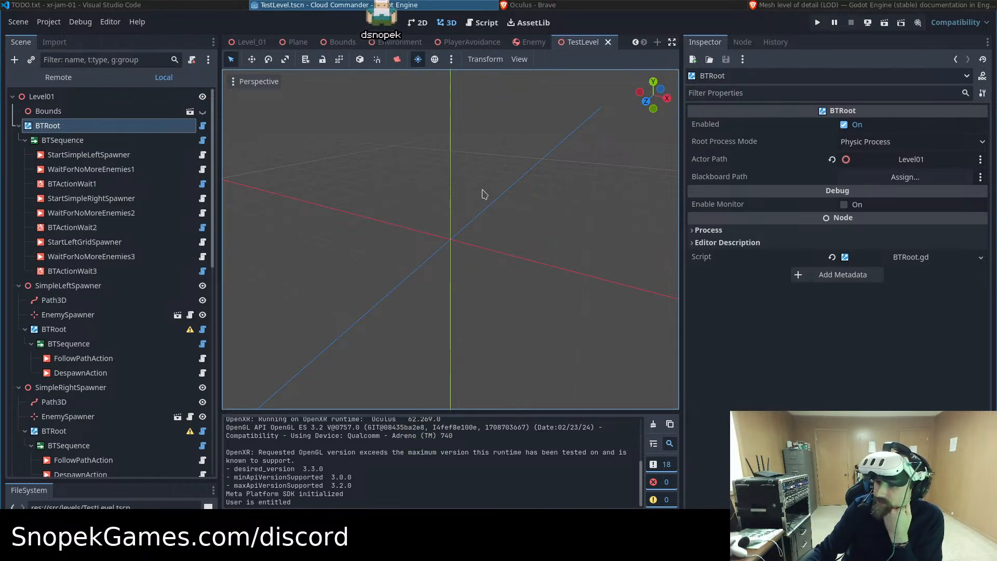
pyautogui.scroll(-3, 177, 279)
pyautogui.scroll(3, 155, 279)
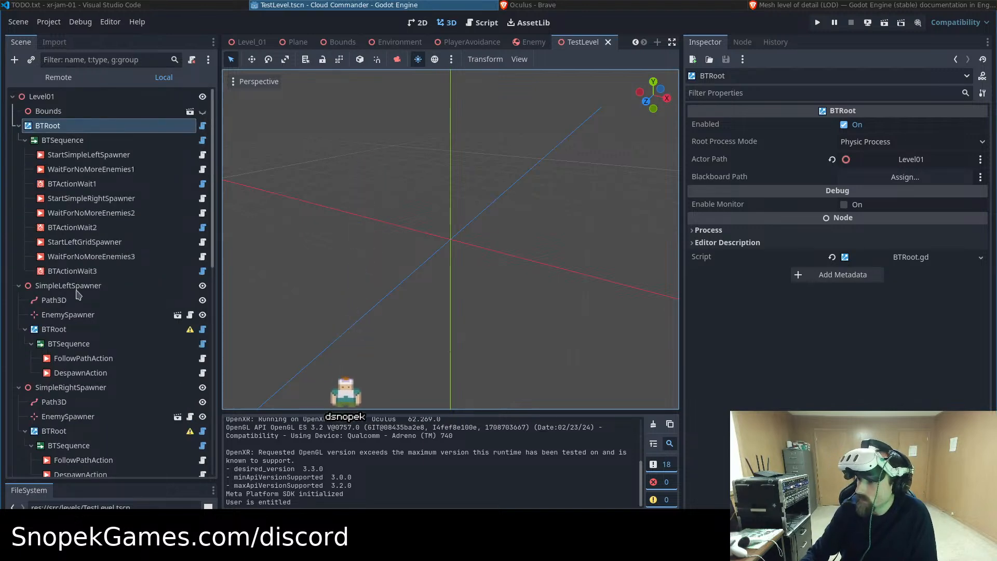
# Delete all nodes from SimpleRightSpawner through the end of LeftGridFormation in the TestLevel scene
pyautogui.scroll(-3, 112, 332)
pyautogui.click(98, 292)
pyautogui.scroll(-11, 114, 354)
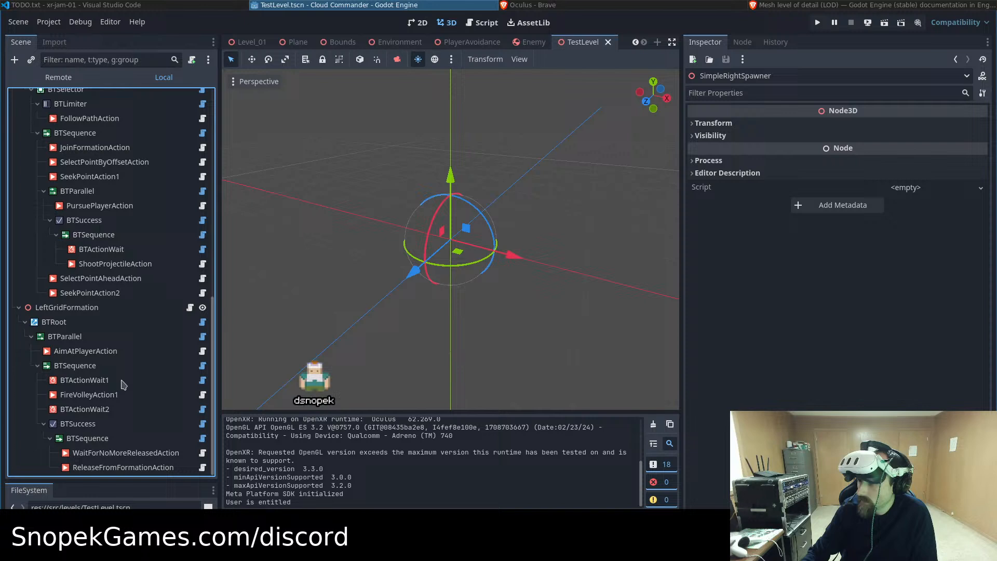
pyautogui.keyDown('shift'); pyautogui.click(118, 468); pyautogui.keyUp('shift')
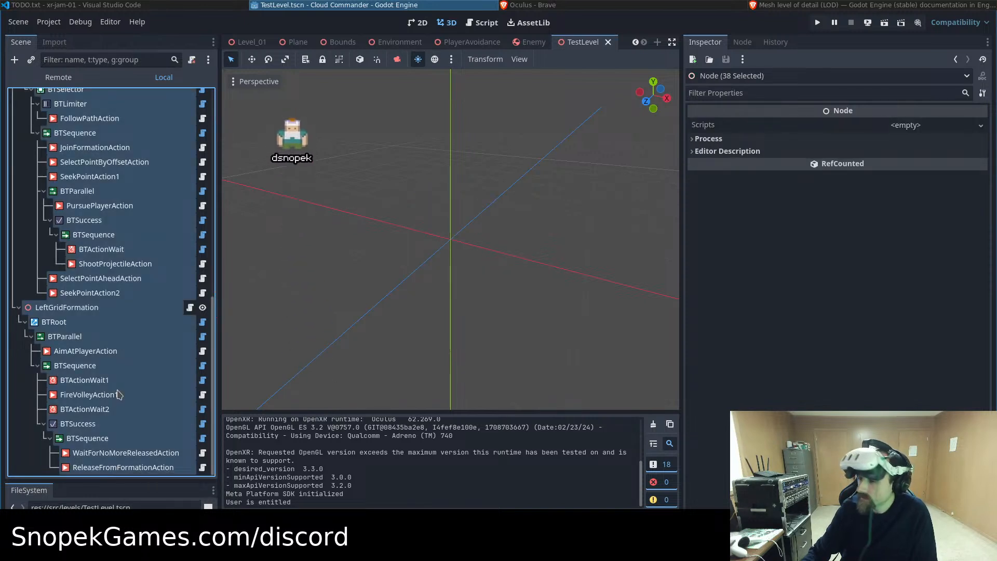
pyautogui.press('Delete')
pyautogui.press('Return')
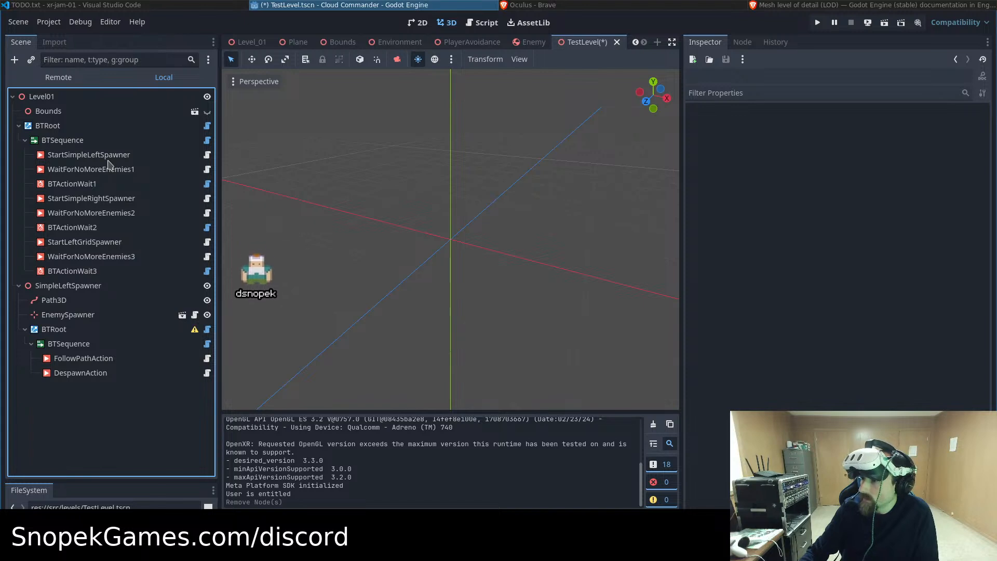
# Select the Path3D under SimpleLeftSpawner and show its whole curve in the top orthogonal view
pyautogui.click(60, 301)
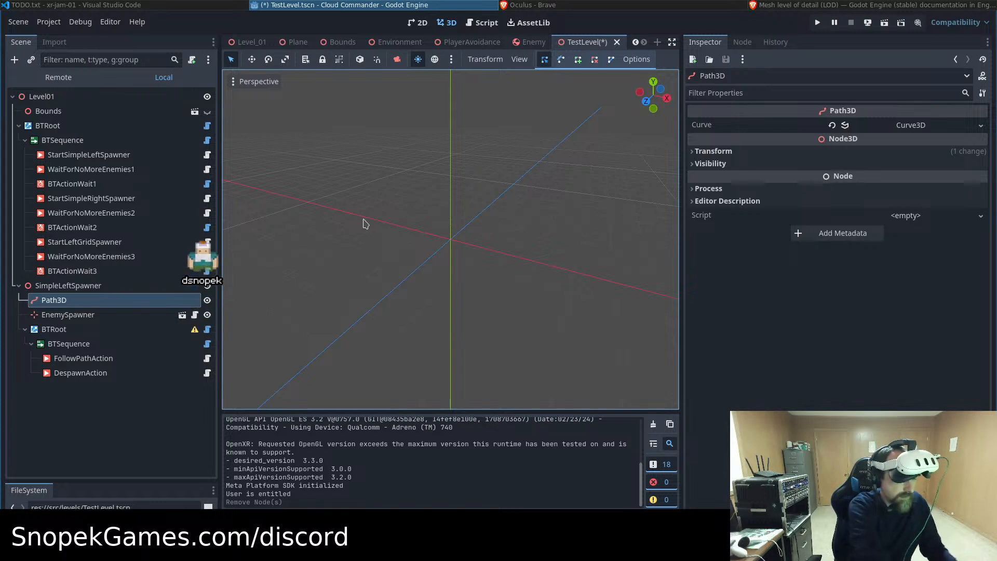
pyautogui.press('KP_7')
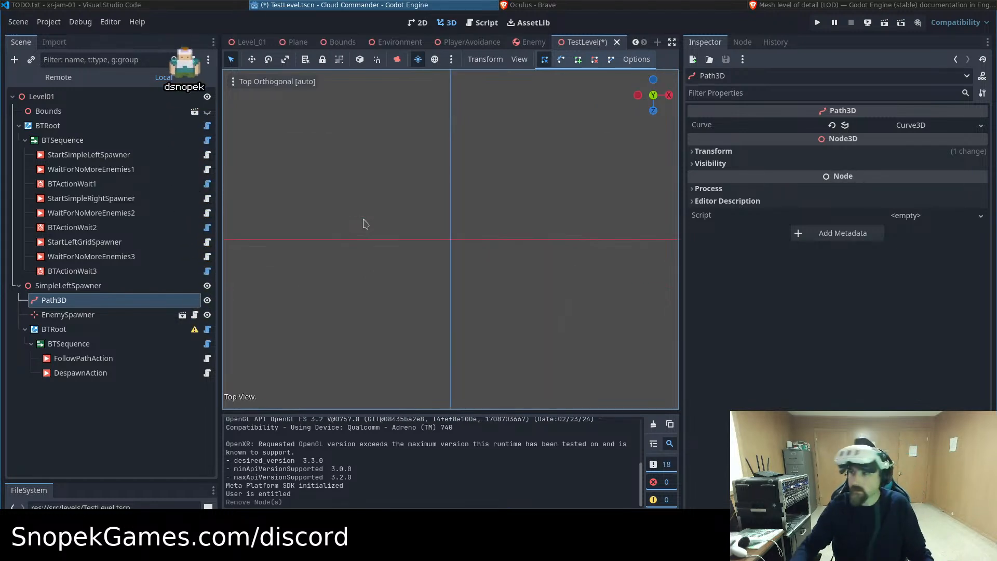
pyautogui.scroll(-3, 445, 262)
pyautogui.scroll(-5, 445, 267)
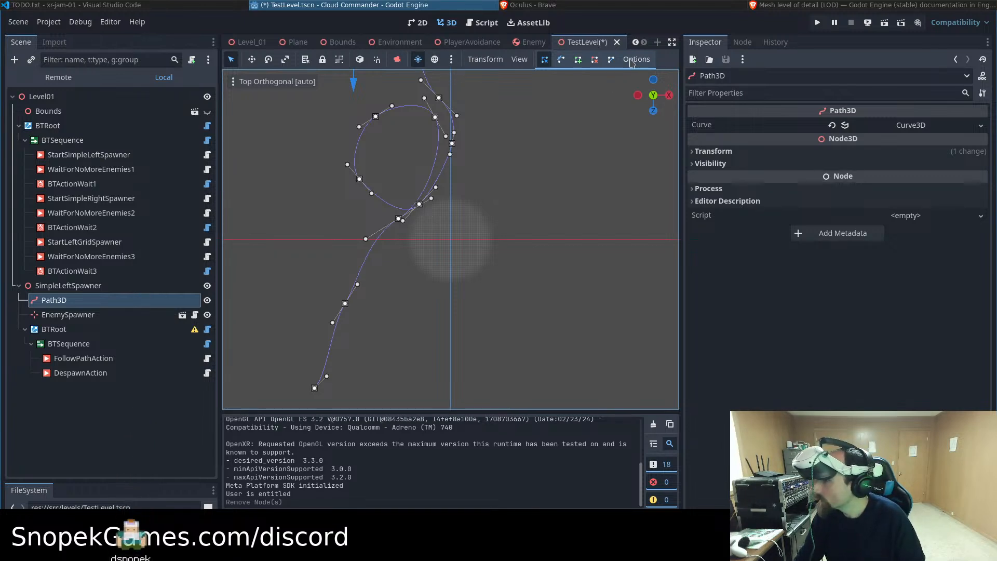
# Set the 3D viewport's View Z-Far to 6000
pyautogui.click(517, 60)
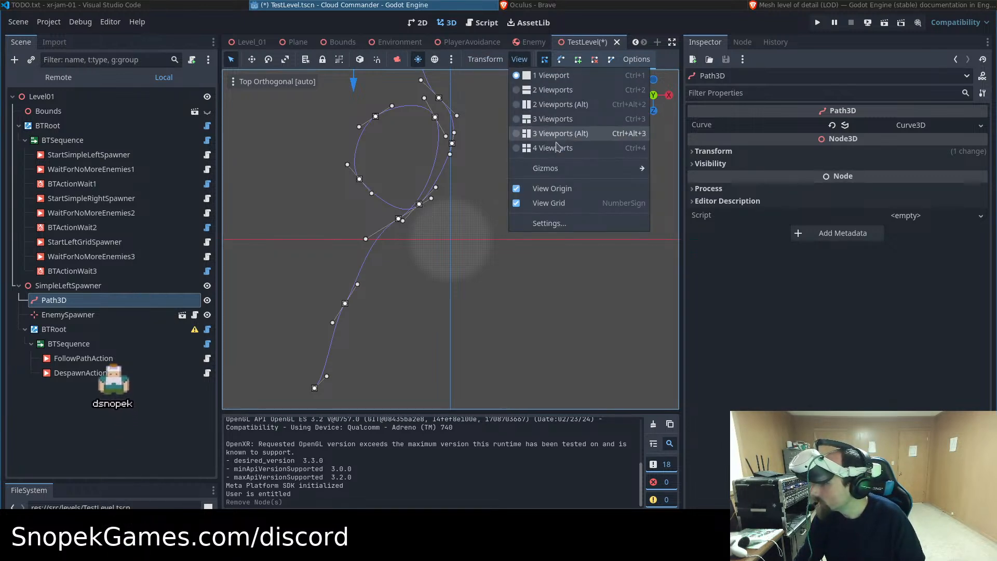
pyautogui.click(571, 224)
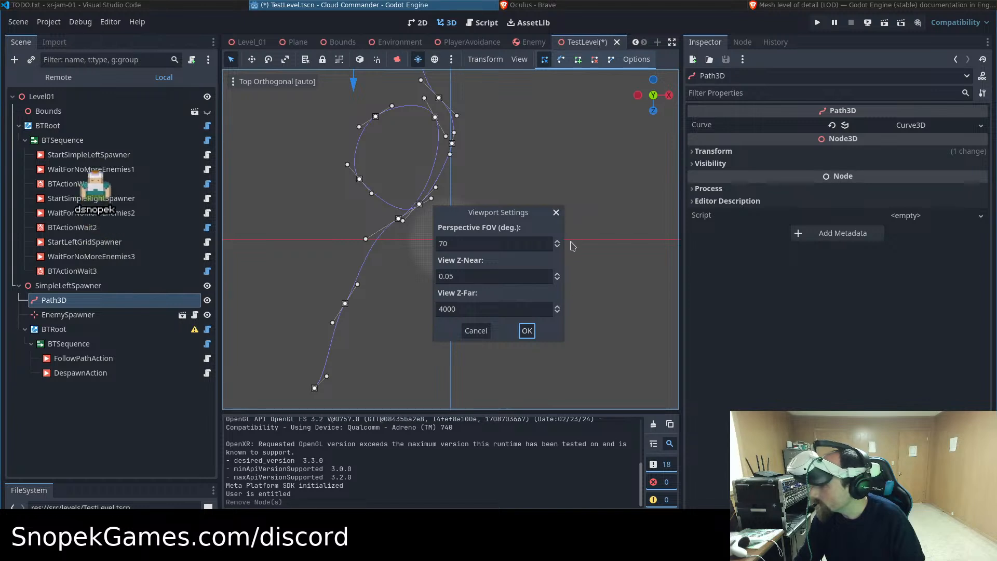
pyautogui.doubleClick(477, 309)
pyautogui.write('60')
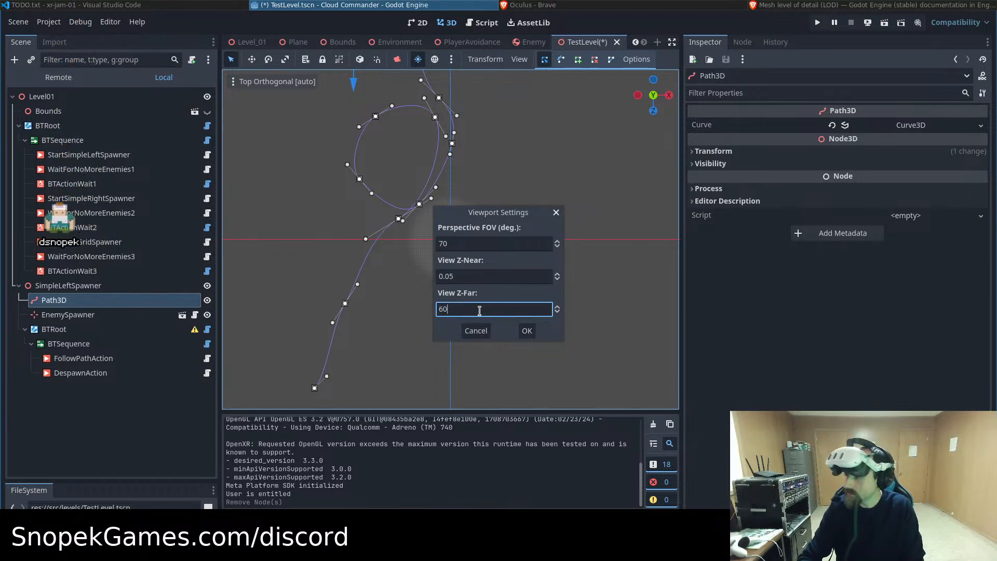
pyautogui.click(526, 330)
pyautogui.scroll(-2, 462, 283)
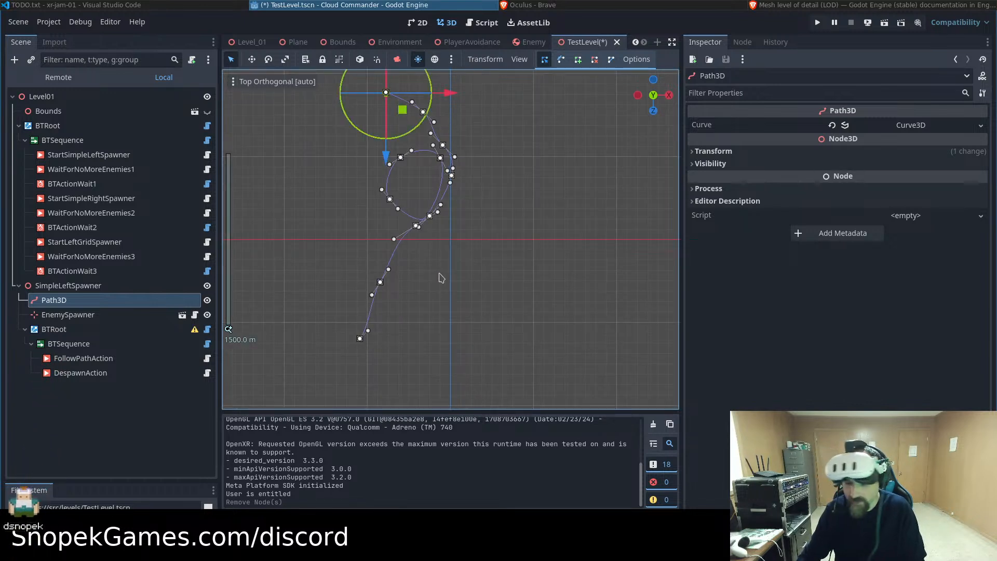
# Set the 3D viewport's View Z-Far to 10000
pyautogui.click(524, 59)
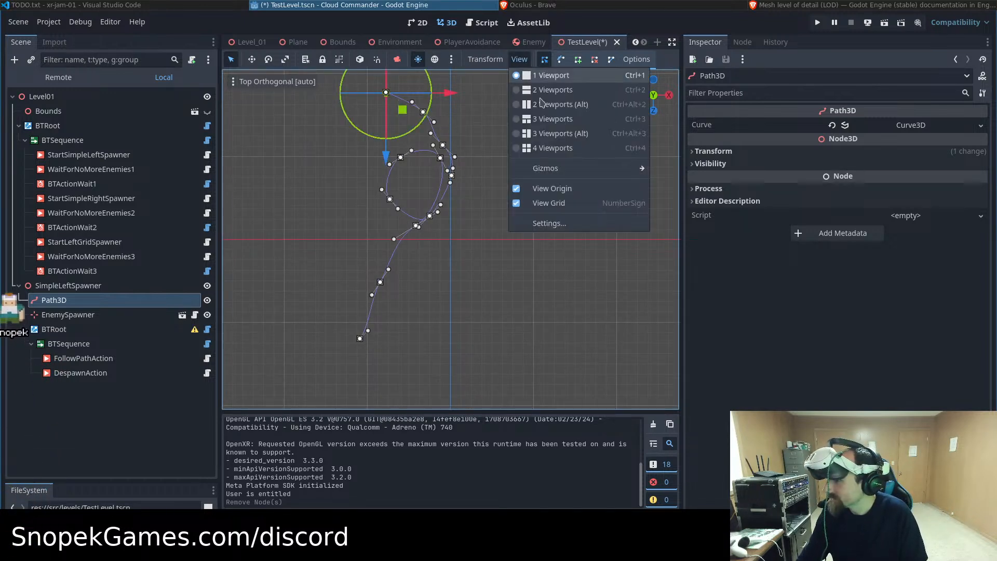
pyautogui.click(584, 226)
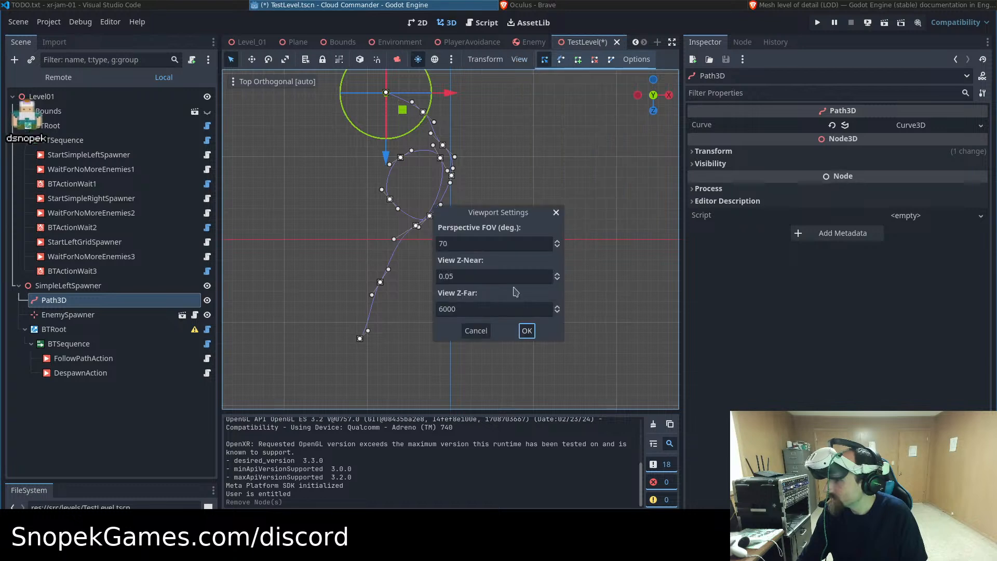
pyautogui.doubleClick(485, 309)
pyautogui.write('10000')
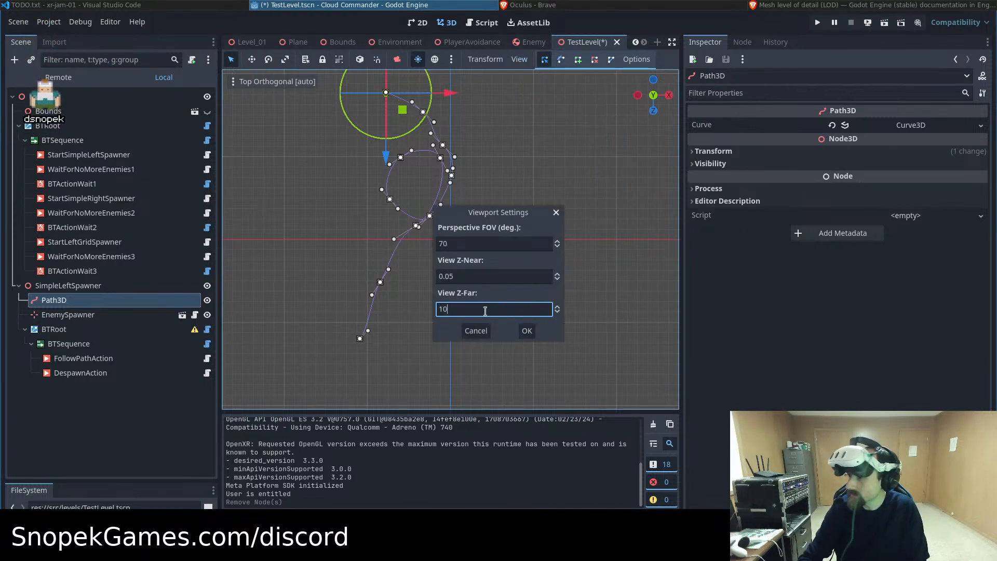
pyautogui.click(526, 330)
pyautogui.scroll(-3, 407, 232)
pyautogui.scroll(6, 407, 232)
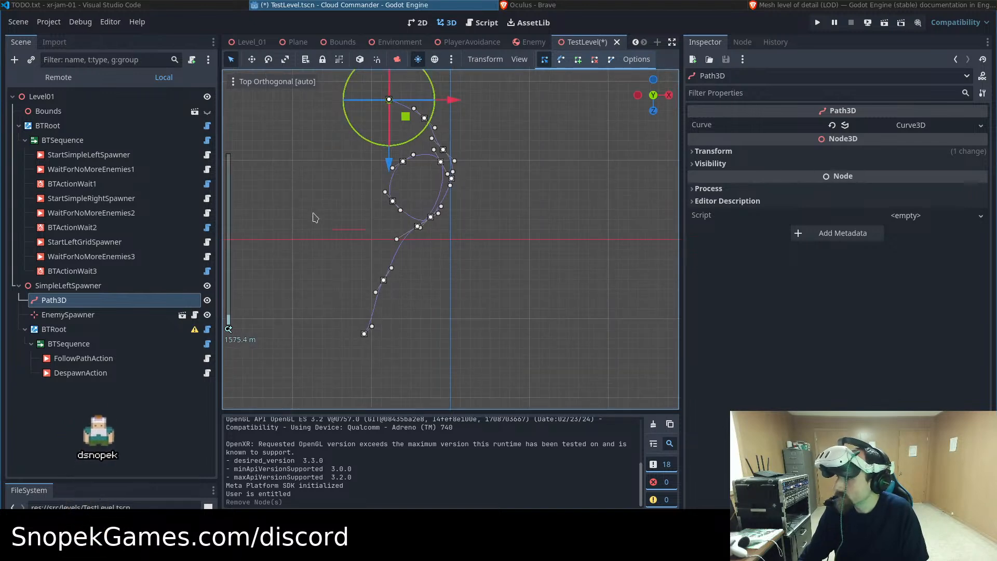
# Delete the Path3D curve's points from its far end back through the loop, keeping only the first two points
pyautogui.moveTo(313, 216); pyautogui.dragTo(345, 208, button='middle')
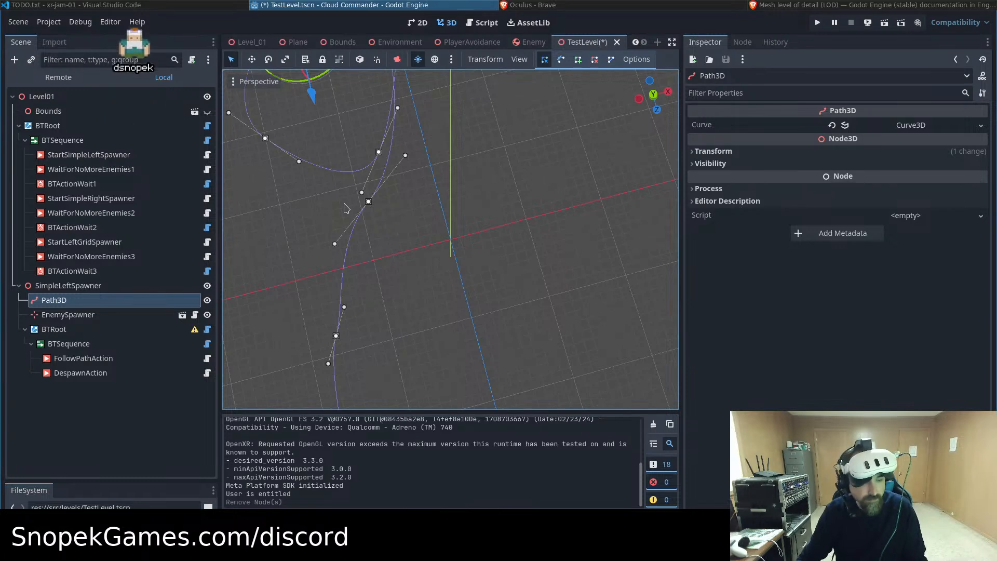
pyautogui.press('KP_7')
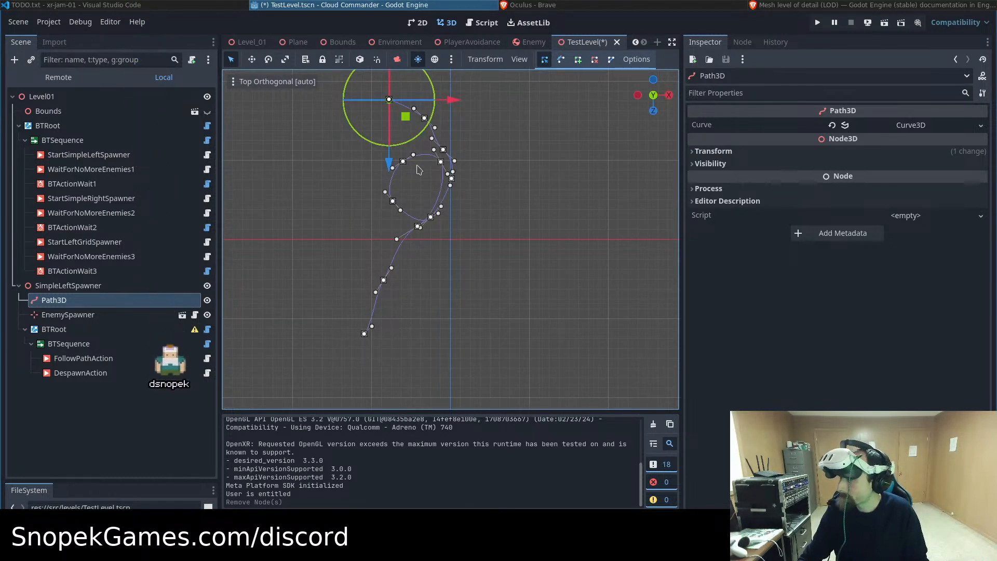
pyautogui.click(595, 61)
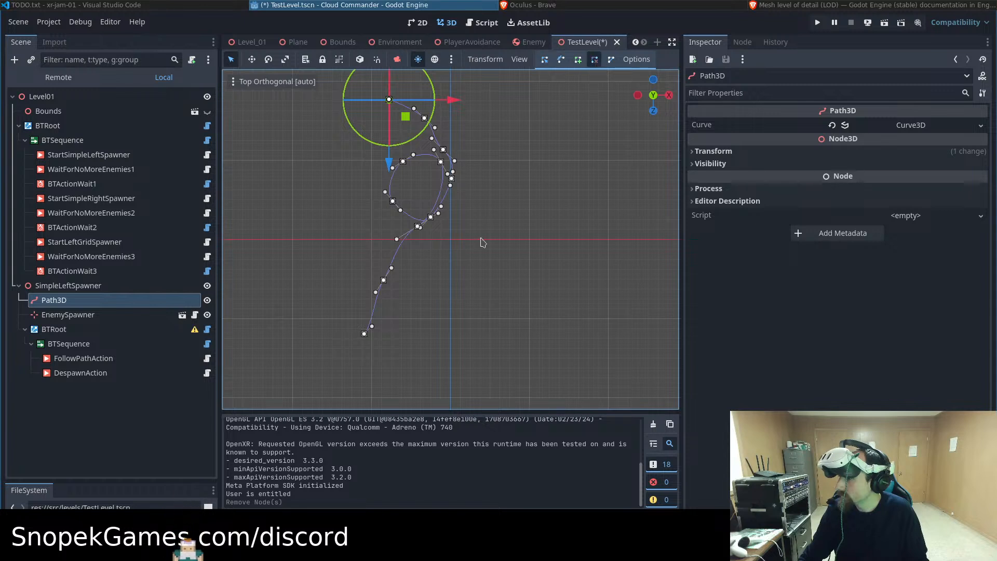
pyautogui.click(364, 333)
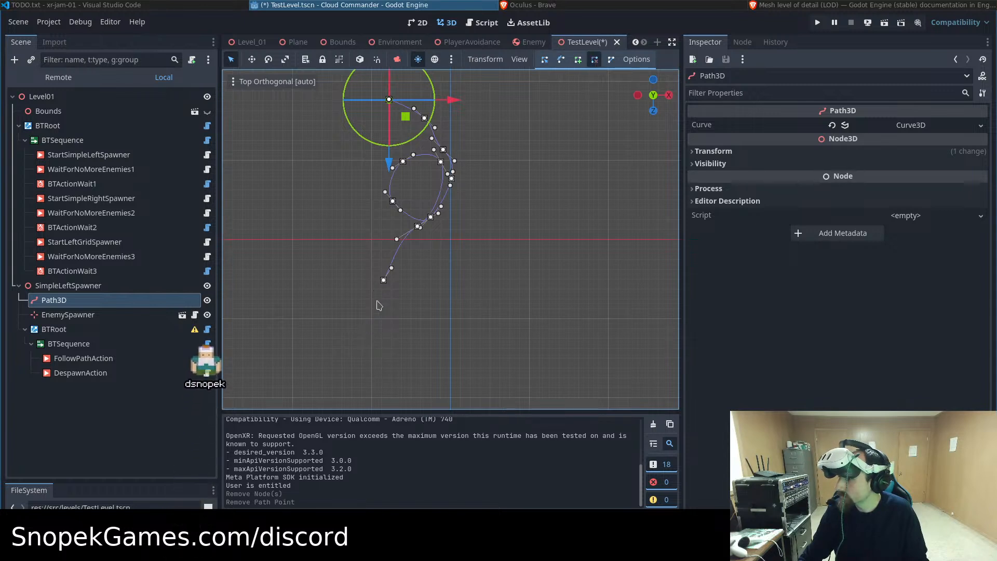
pyautogui.click(384, 281)
pyautogui.click(418, 227)
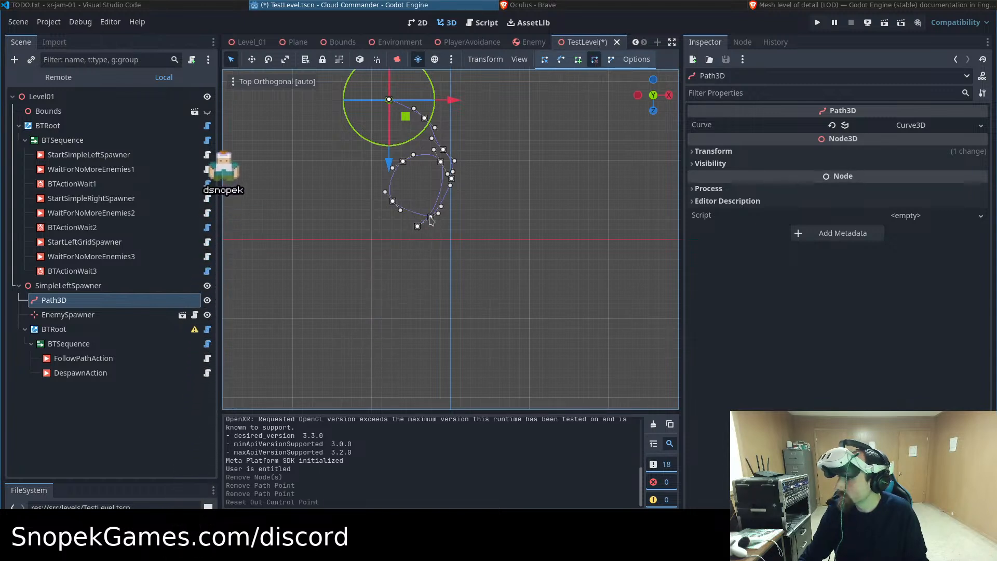
pyautogui.click(418, 227)
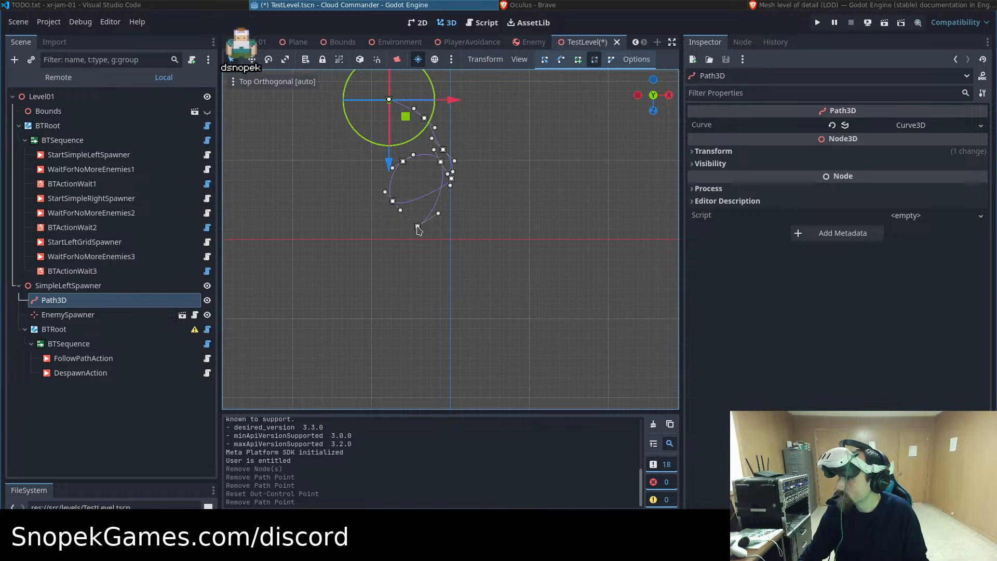
pyautogui.click(417, 225)
pyautogui.click(393, 202)
pyautogui.click(403, 162)
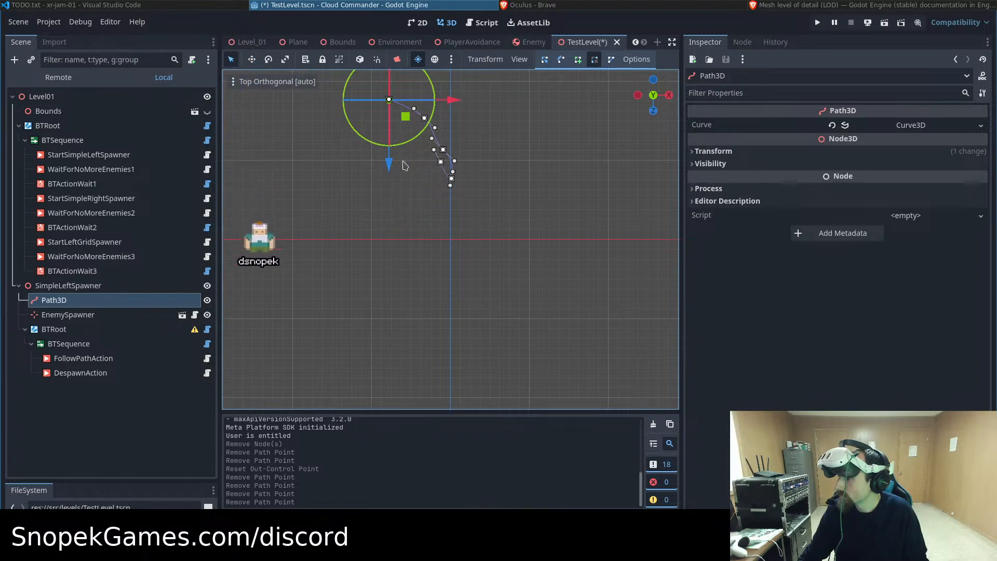
pyautogui.click(451, 179)
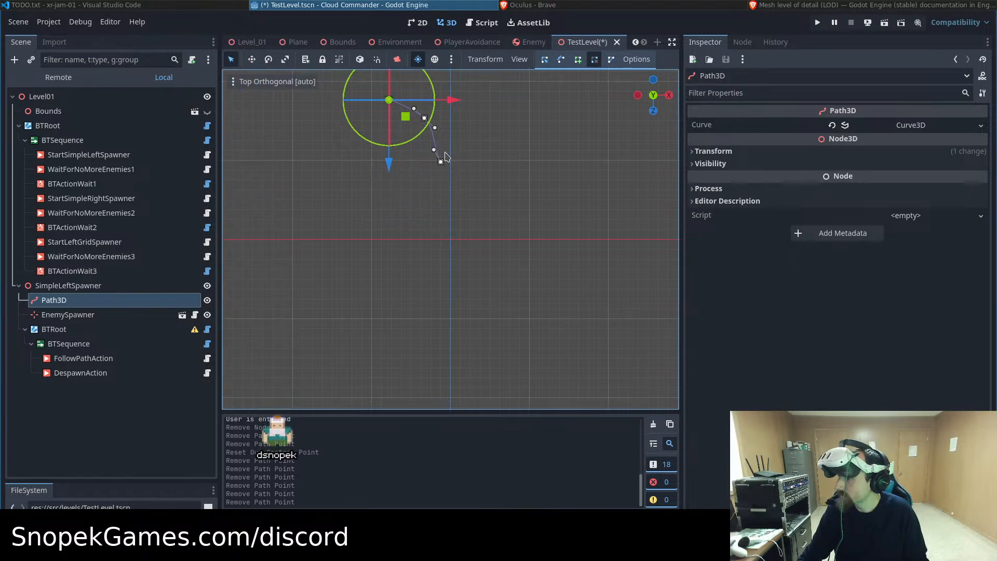
pyautogui.click(443, 150)
pyautogui.click(441, 162)
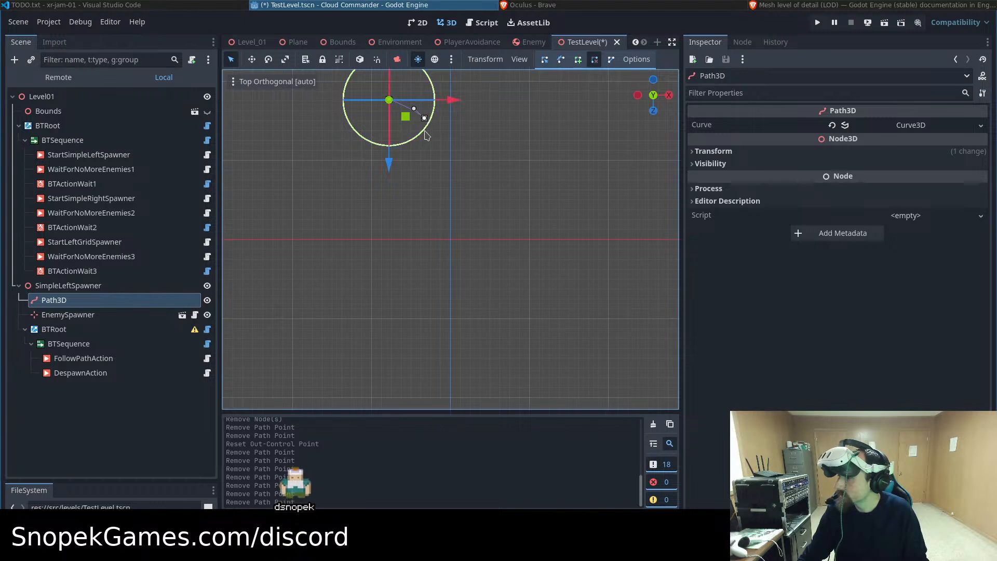
# In the top orthogonal view, add eight points to the Path3D curve, continuing from its two existing points into a clockwise loop
pyautogui.moveTo(410, 289); pyautogui.dragTo(476, 207, button='middle')
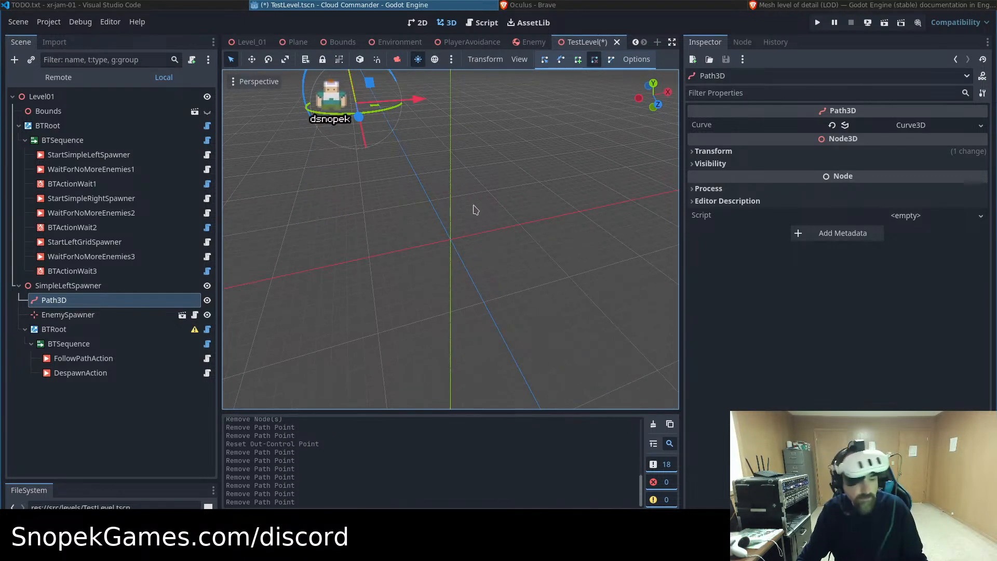
pyautogui.press('KP_7')
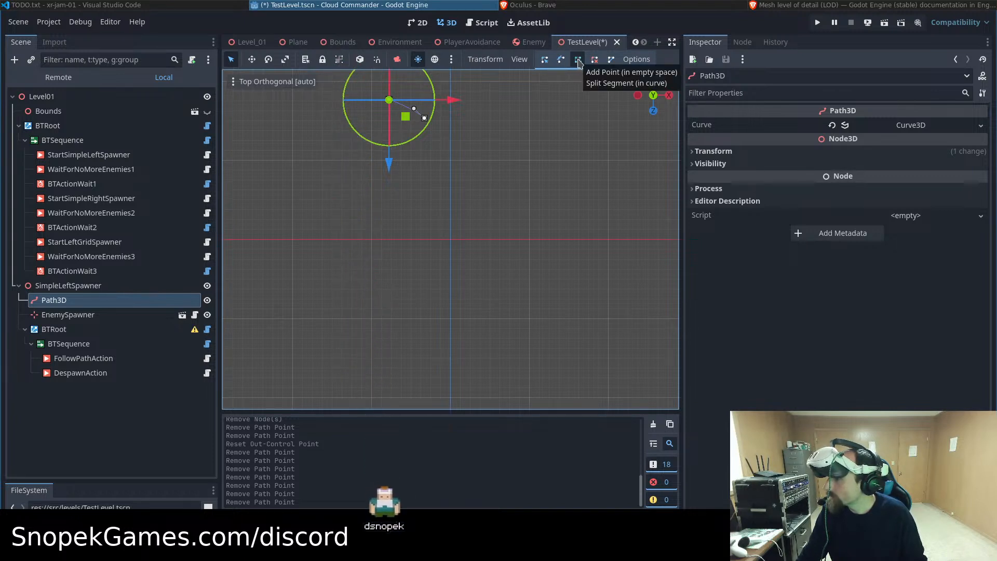
pyautogui.click(578, 60)
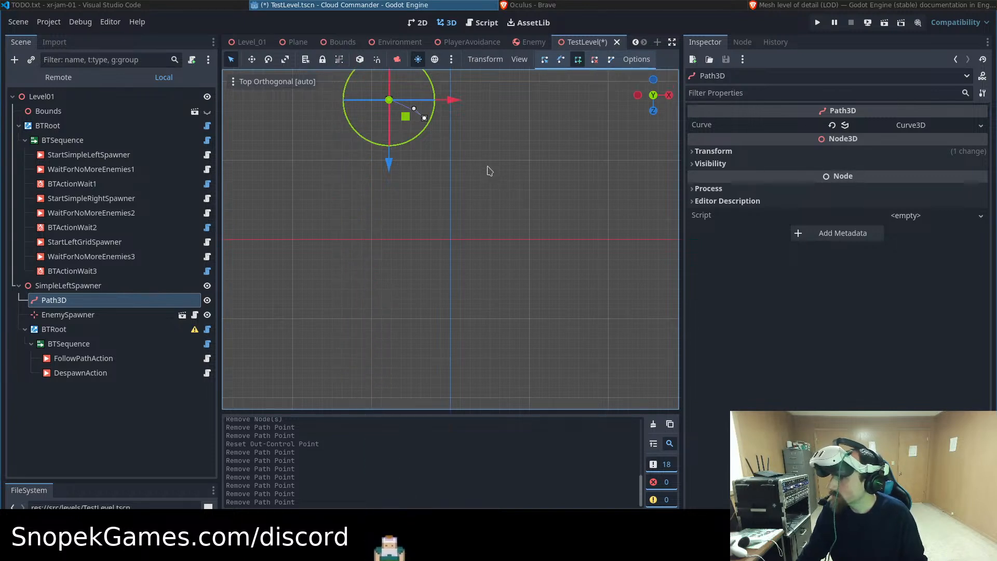
pyautogui.click(455, 151)
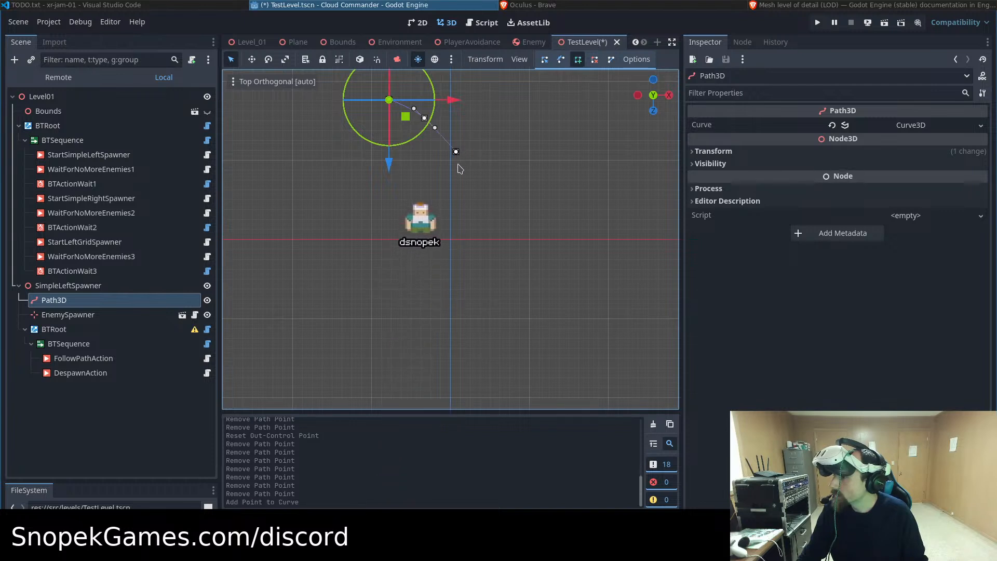
pyautogui.click(452, 182)
pyautogui.click(426, 213)
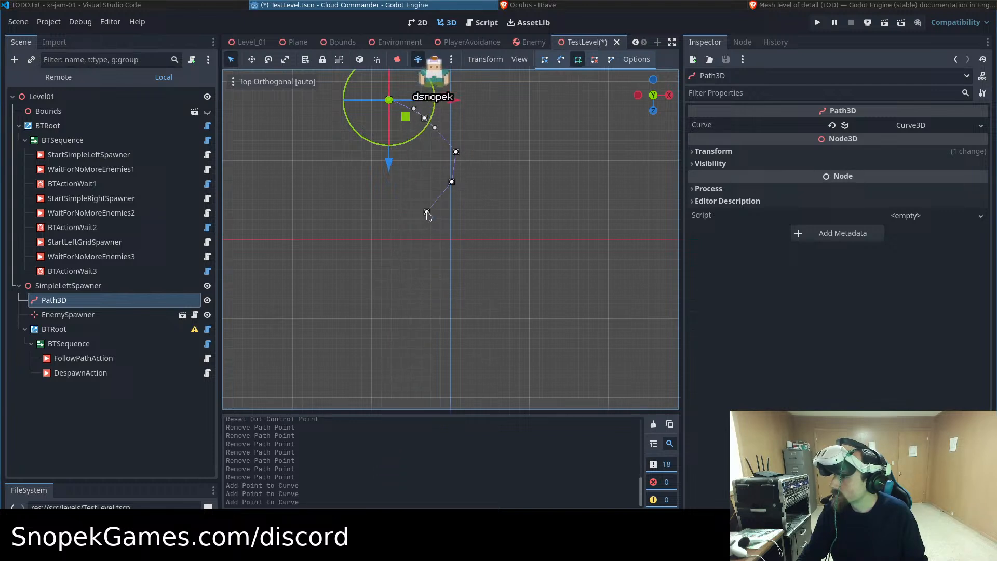
pyautogui.click(380, 218)
pyautogui.click(347, 194)
pyautogui.click(354, 142)
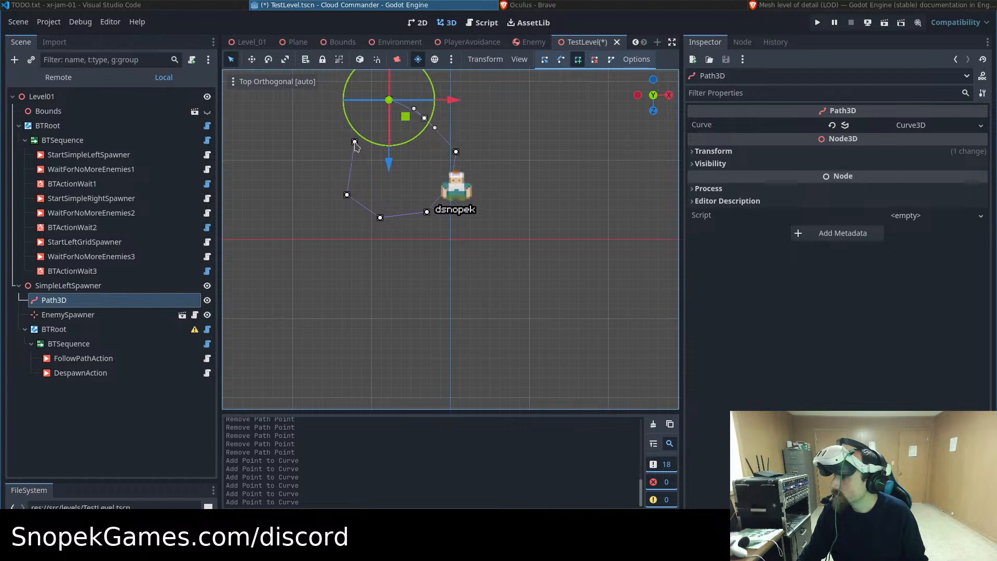
pyautogui.click(400, 127)
pyautogui.click(448, 143)
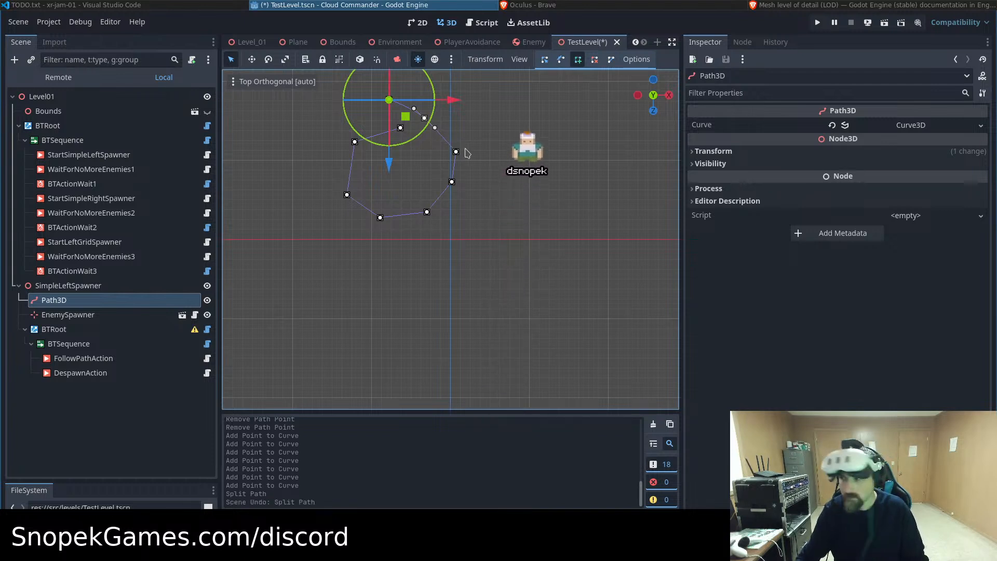
pyautogui.hotkey('ctrl', 'z')
pyautogui.click(442, 145)
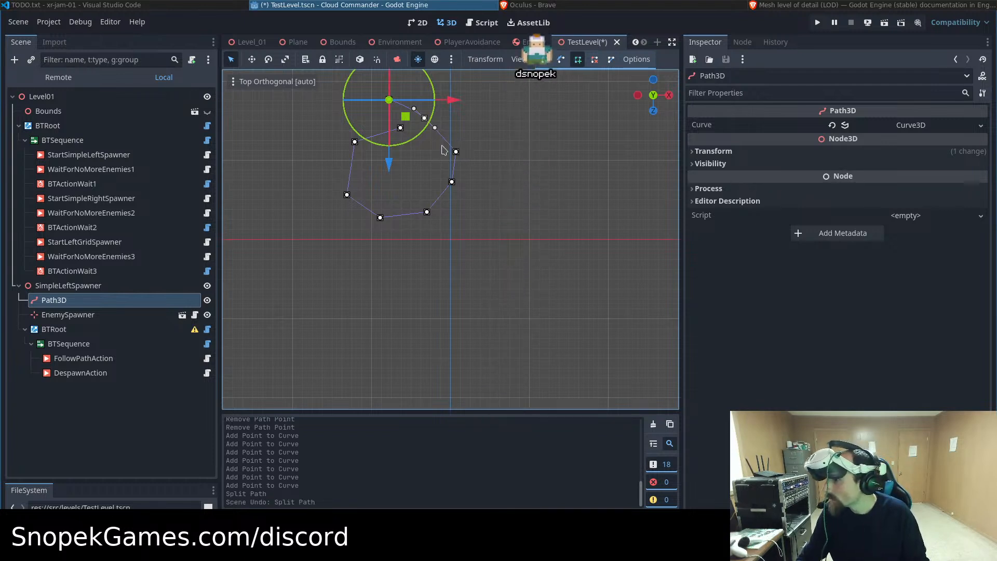
# Add eight more curve points tracing a second clockwise loop, slightly farther toward positive Z and overlapping the first one
pyautogui.click(453, 214)
pyautogui.click(440, 249)
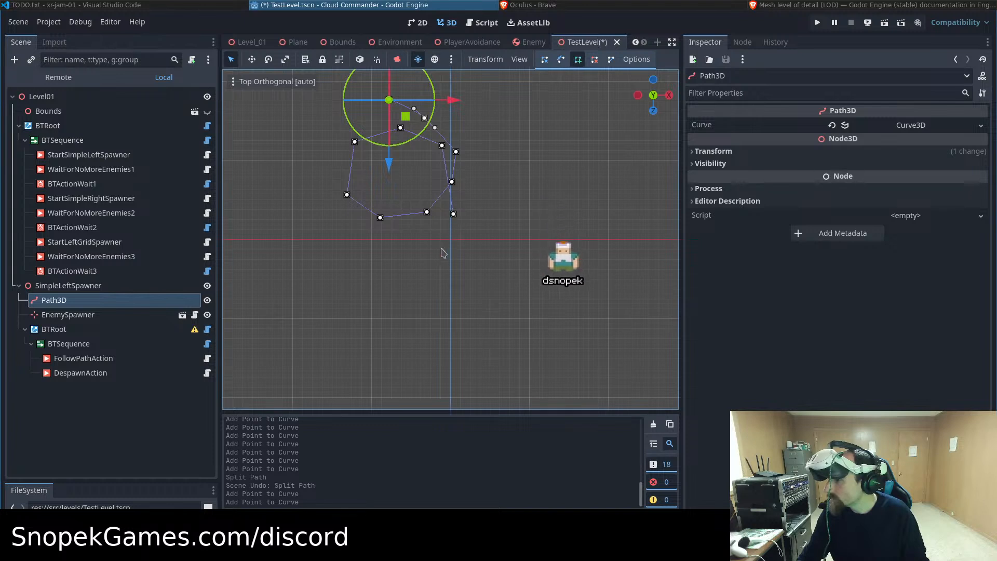
pyautogui.click(409, 258)
pyautogui.click(375, 259)
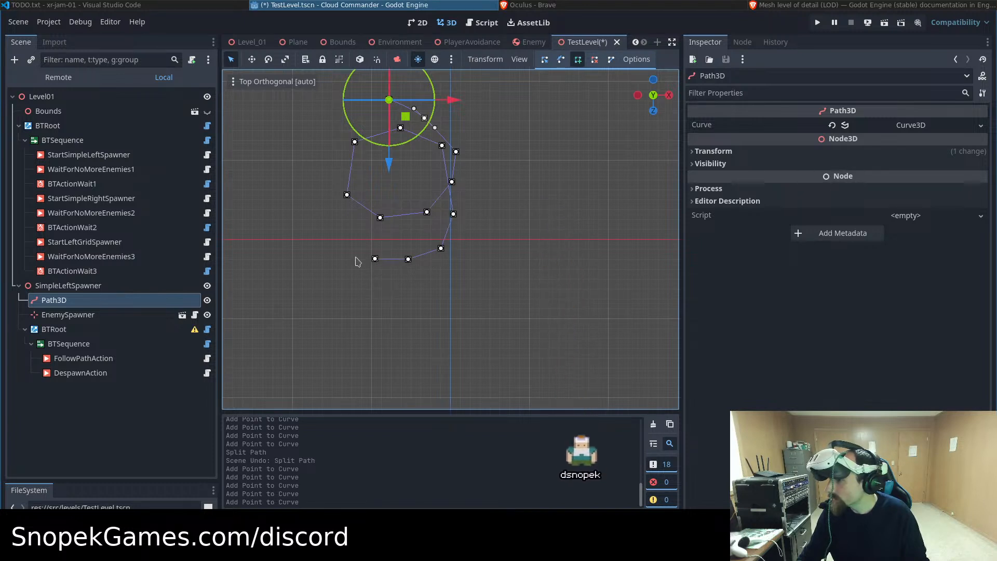
pyautogui.click(344, 237)
pyautogui.click(337, 177)
pyautogui.click(402, 154)
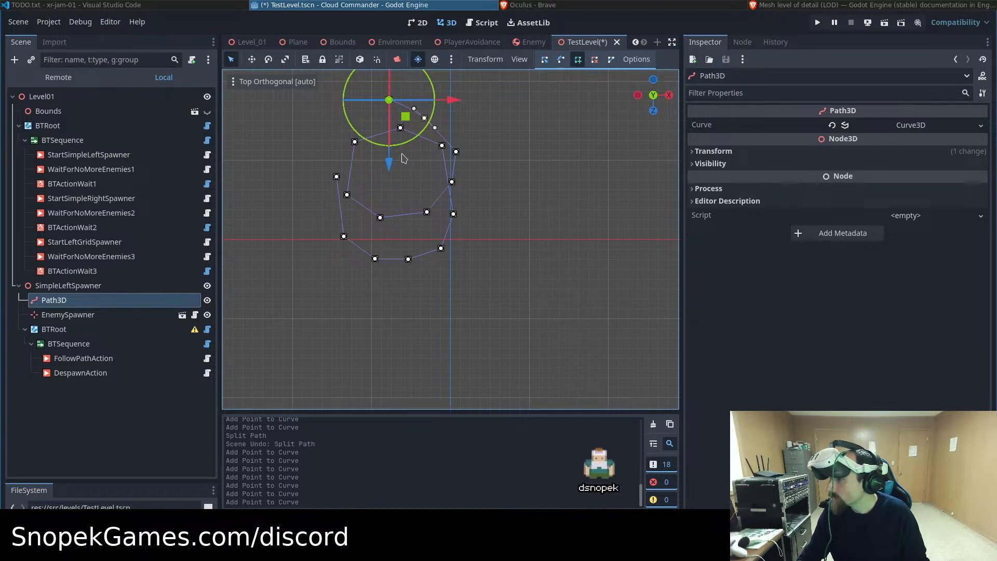
pyautogui.click(432, 166)
# Add seven points leading the curve out of the second loop and far away toward positive Z, and check the path in perspective
pyautogui.click(464, 245)
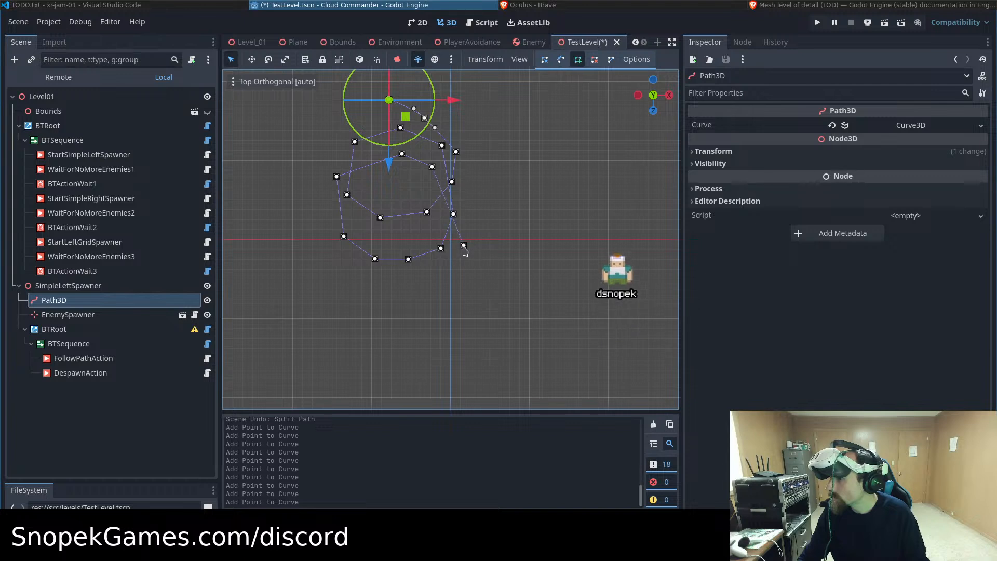
pyautogui.click(443, 279)
pyautogui.click(416, 310)
pyautogui.click(404, 345)
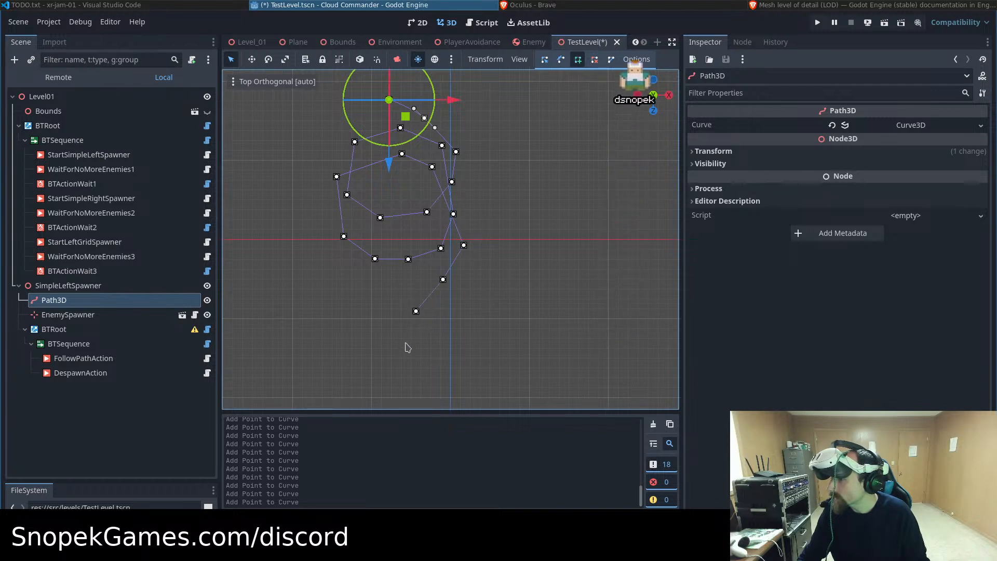
pyautogui.scroll(-2, 415, 349)
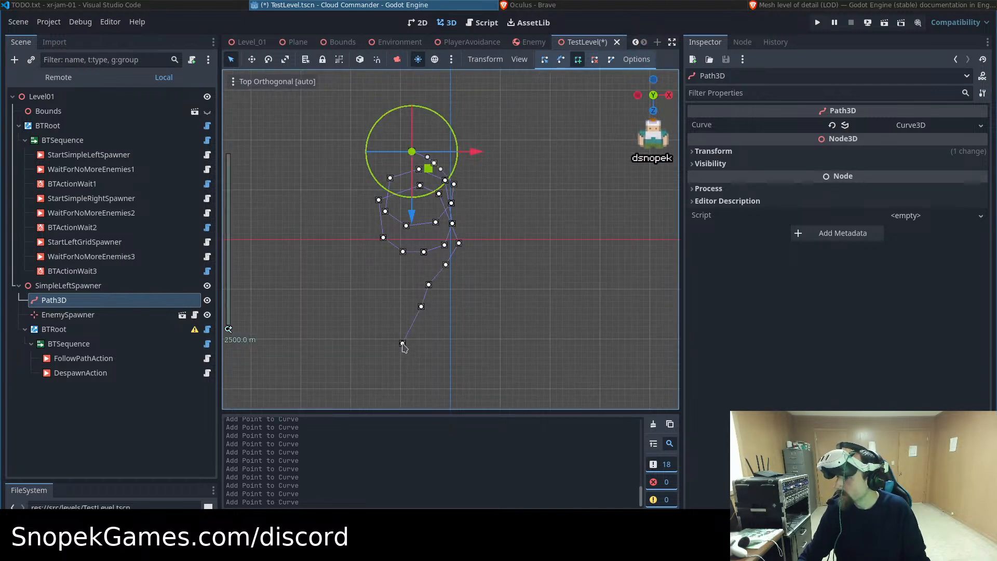
pyautogui.click(403, 344)
pyautogui.click(392, 374)
pyautogui.click(389, 400)
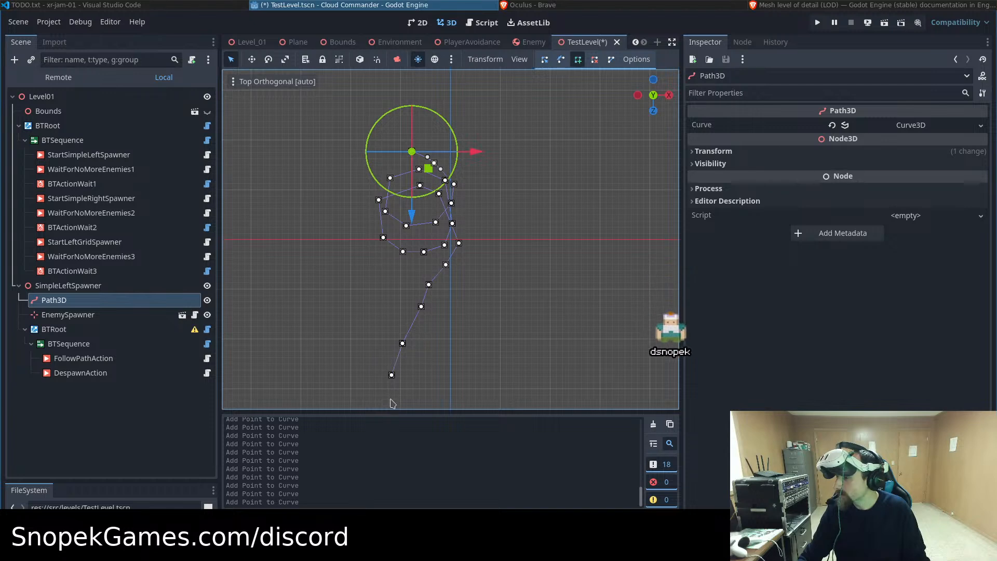
pyautogui.scroll(-1, 546, 318)
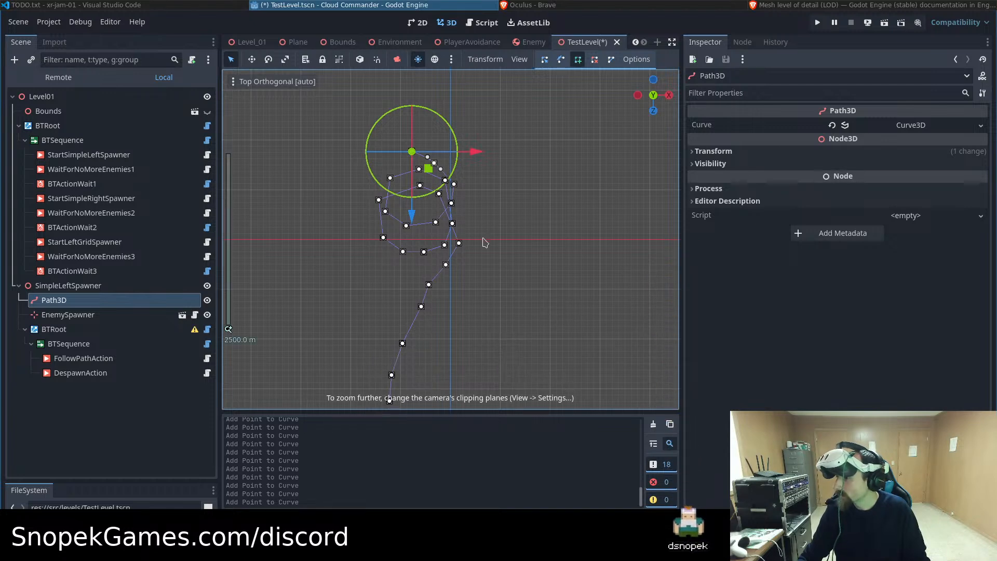
pyautogui.moveTo(502, 336); pyautogui.dragTo(434, 241, button='middle')
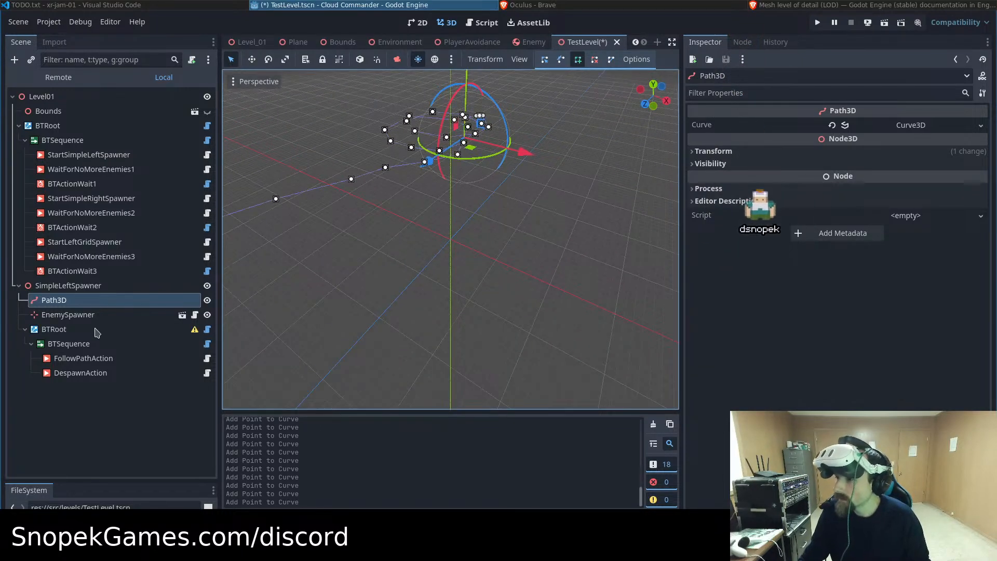
# Rename the SimpleLeftSpawner node to Spawner
pyautogui.doubleClick(75, 286)
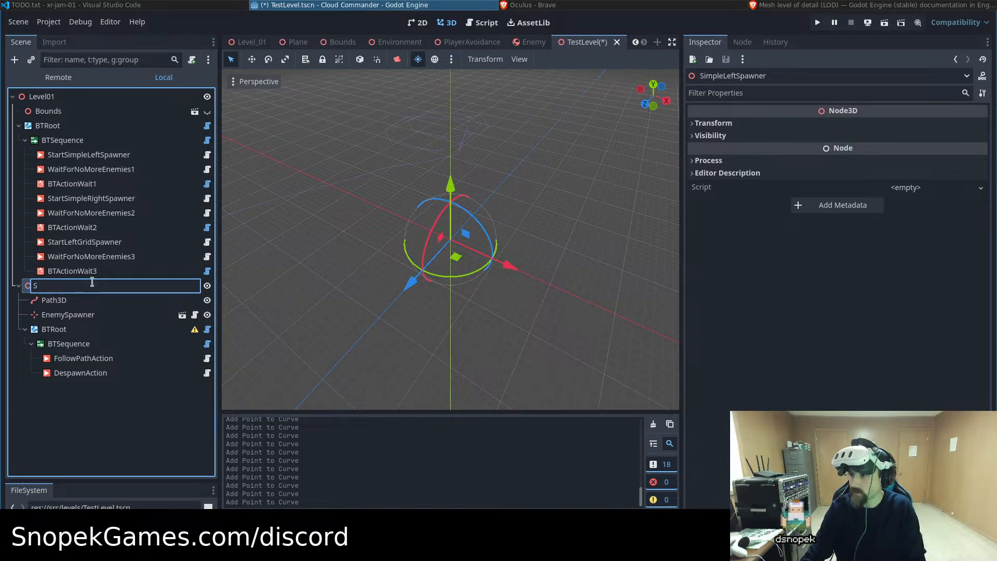
pyautogui.write('Spawner')
pyautogui.press('Return')
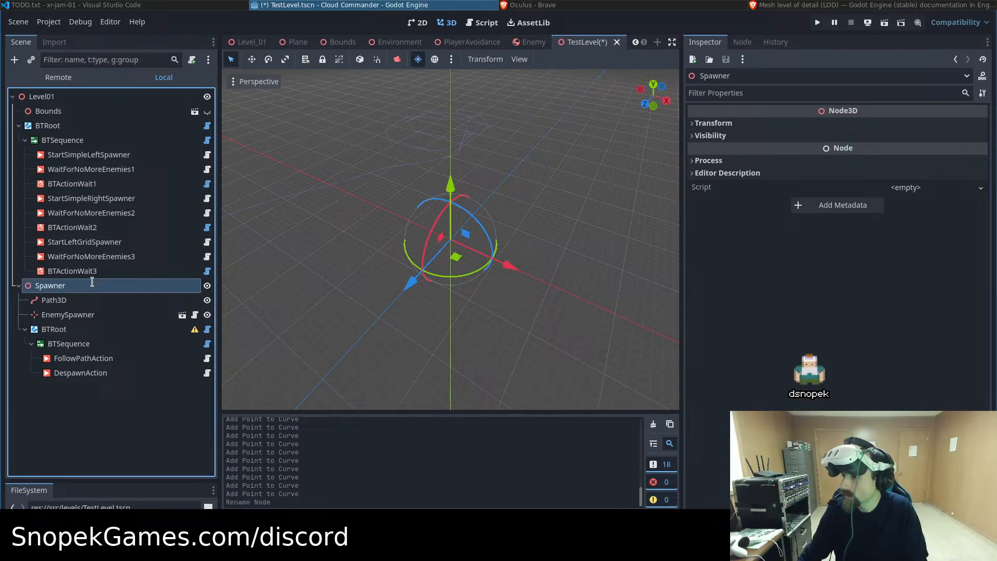
# Review the properties of the EnemySpawner, FollowPathAction and DespawnAction nodes under Spawner
pyautogui.click(80, 314)
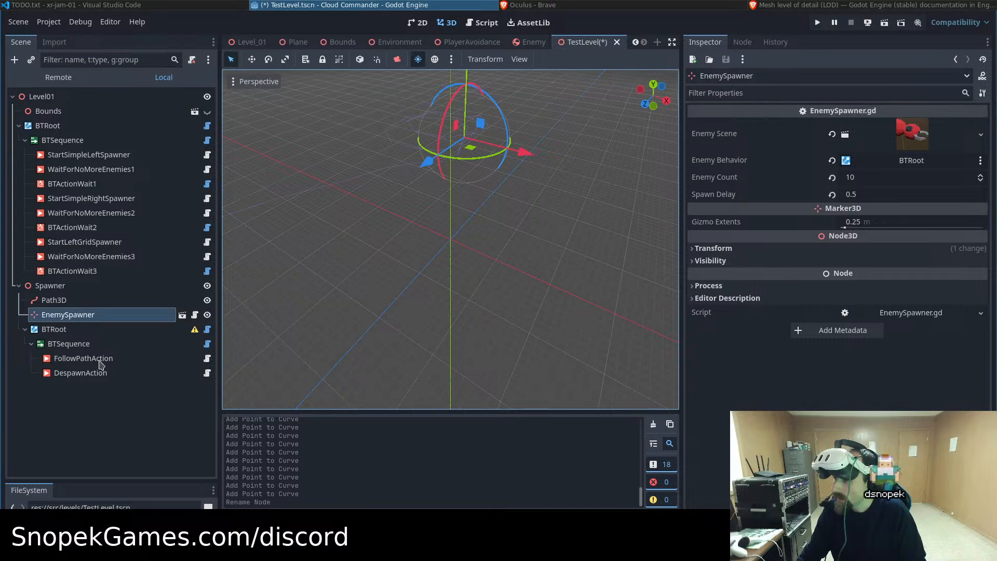
pyautogui.click(83, 358)
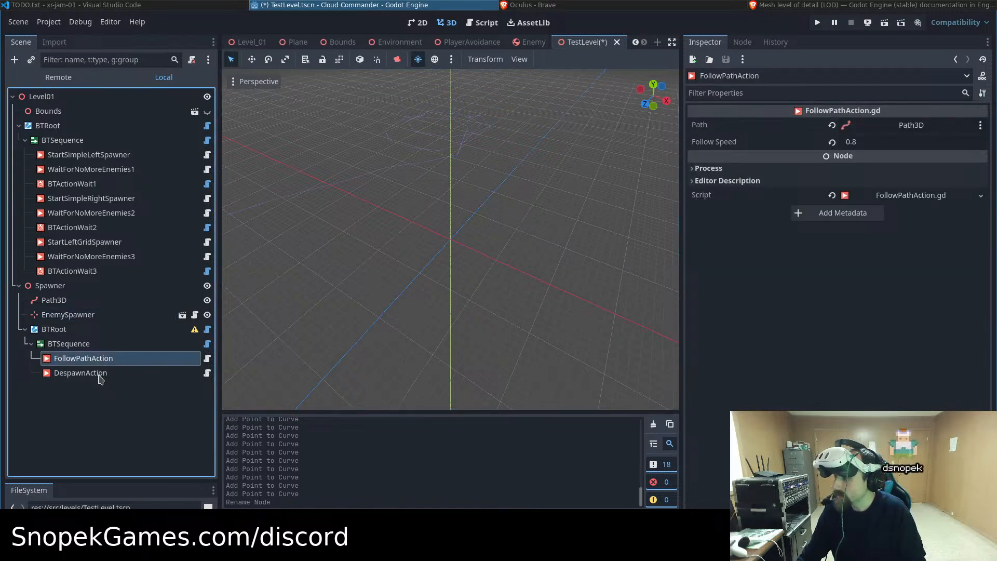
pyautogui.click(101, 376)
pyautogui.press('Up')
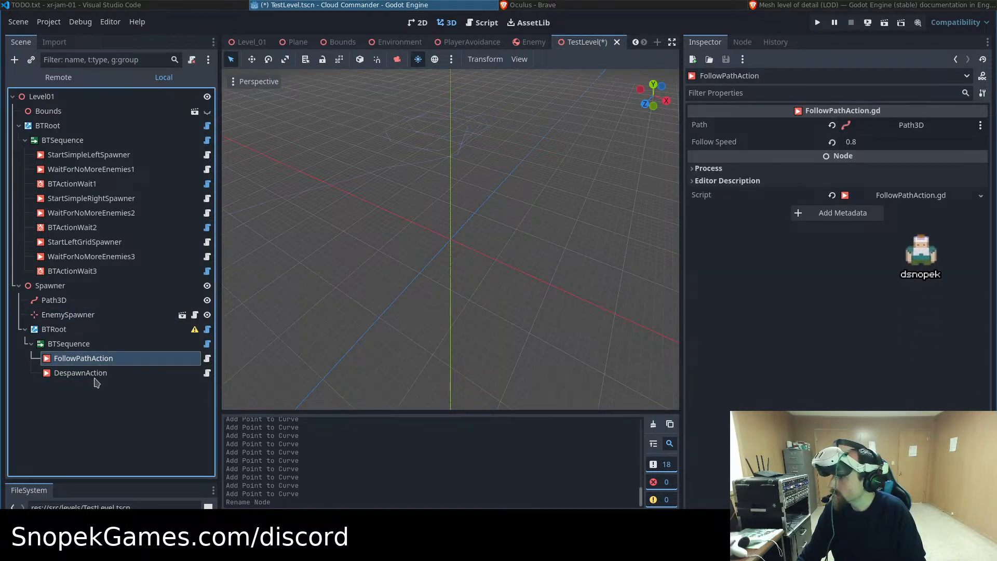
pyautogui.click(96, 375)
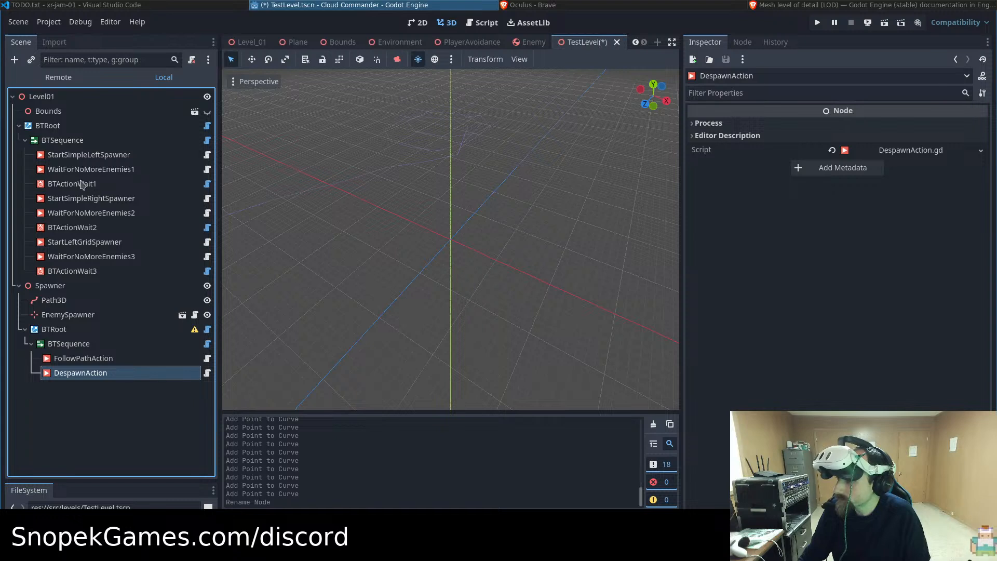
# Rename the StartSimpleLeftSpawner node in the level's BTSequence to StartSpawner
pyautogui.click(82, 157)
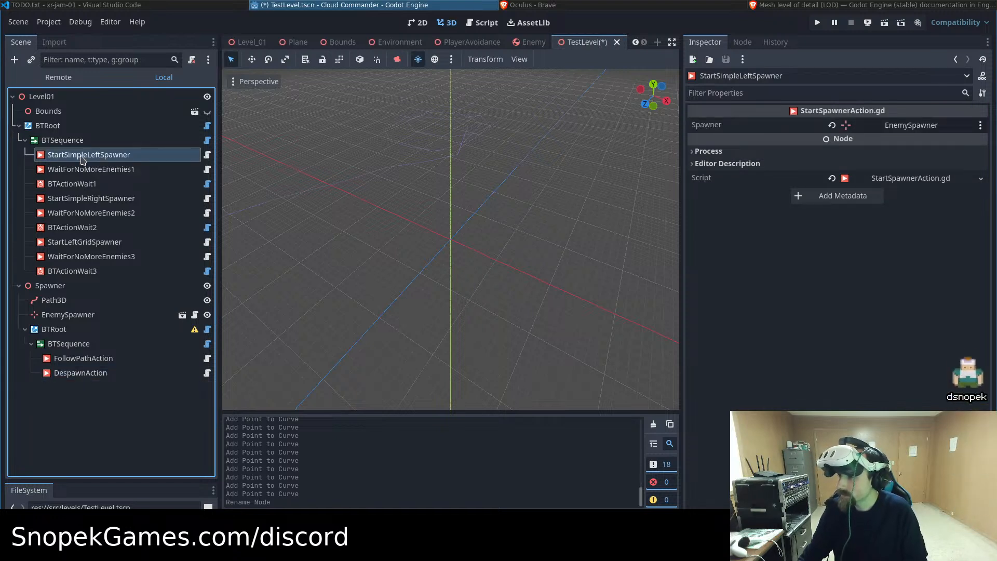
pyautogui.doubleClick(81, 156)
pyautogui.write('StartS')
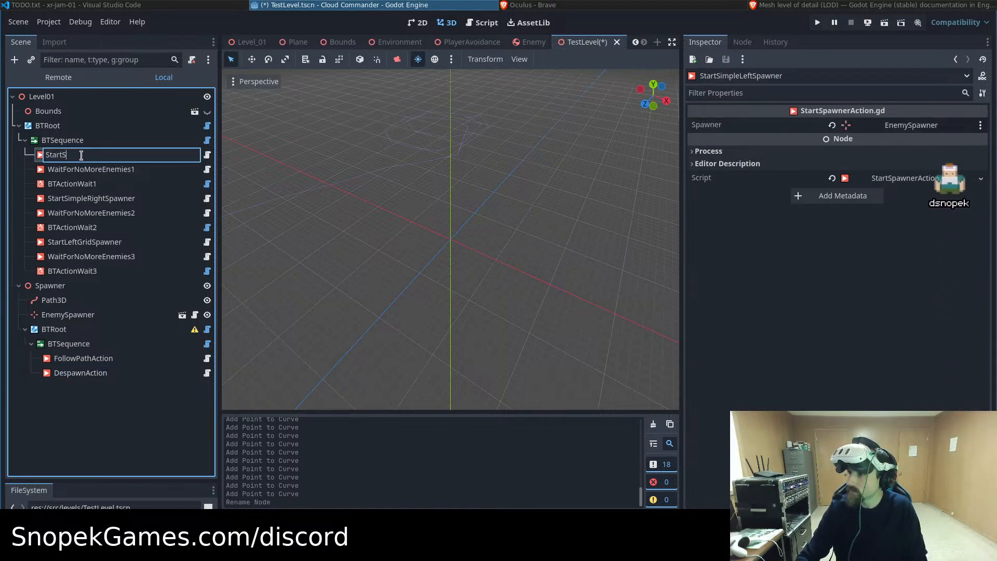
pyautogui.write('pawner')
pyautogui.press('Return')
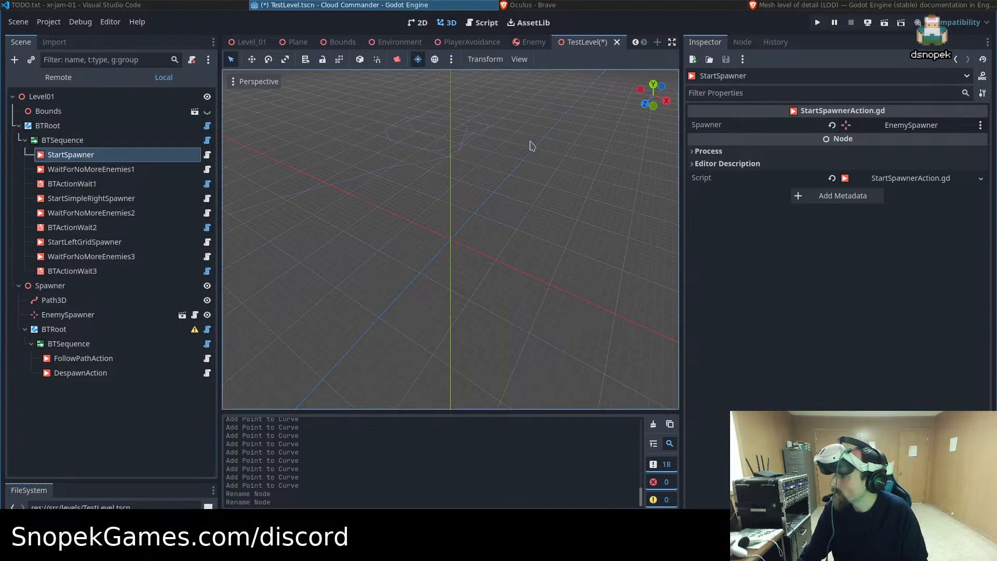
# Delete WaitForNoMoreEnemies1 and the nodes from StartSimpleRightSpawner through BTActionWait3, keeping only StartSpawner and BTActionWait1 in the level's BTSequence
pyautogui.click(75, 170)
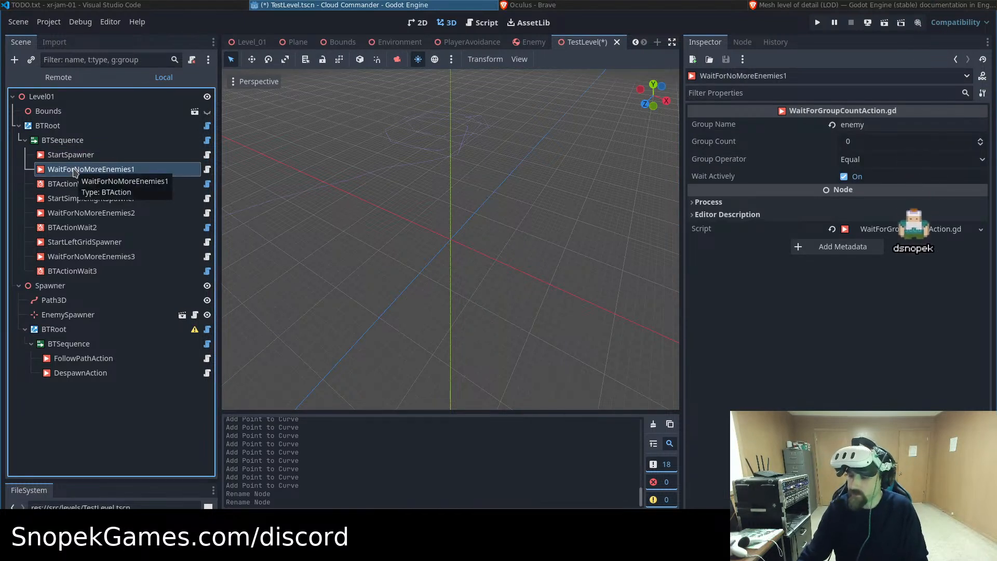
pyautogui.press('Delete')
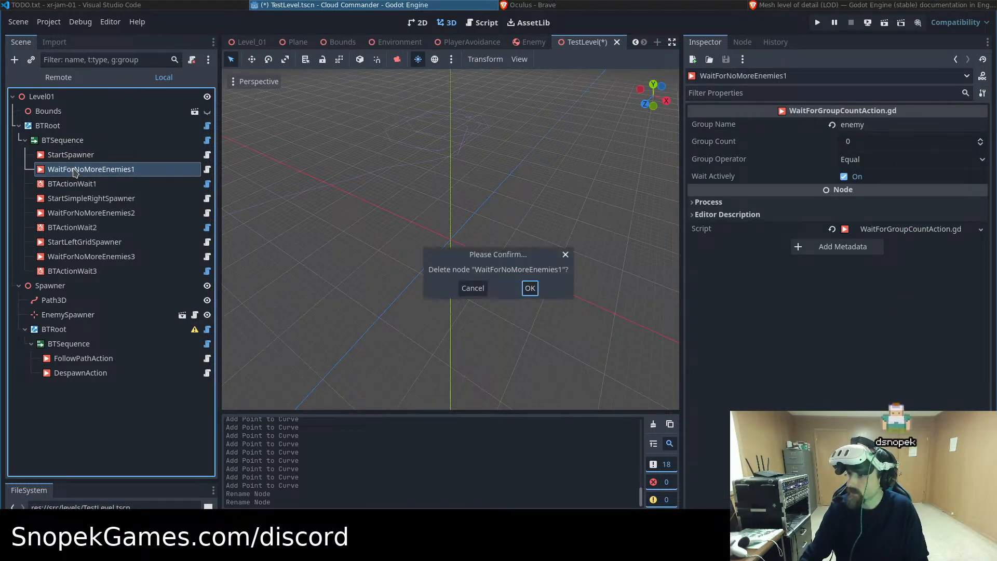
pyautogui.press('Return')
pyautogui.click(74, 170)
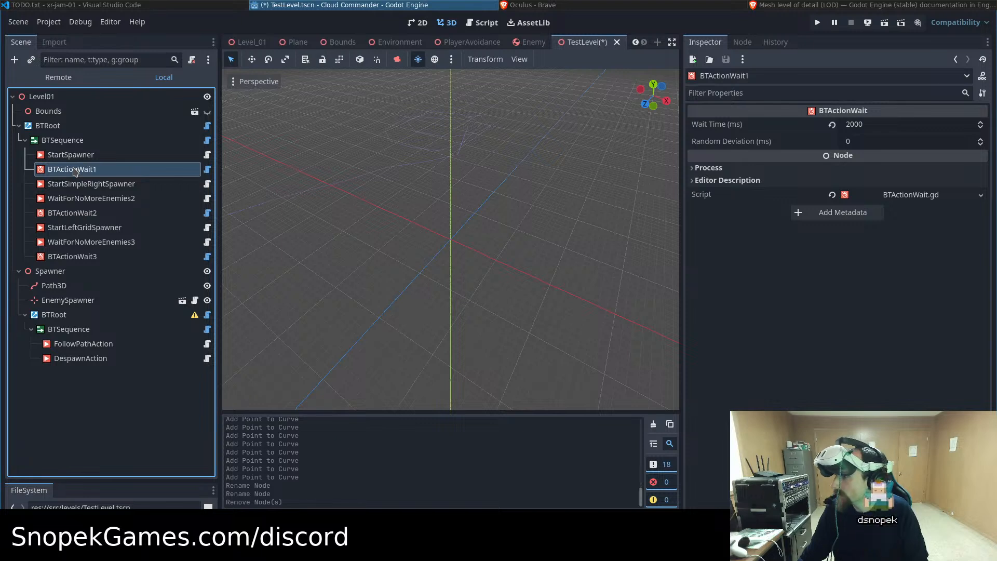
pyautogui.click(74, 185)
pyautogui.keyDown('shift'); pyautogui.click(76, 258); pyautogui.keyUp('shift')
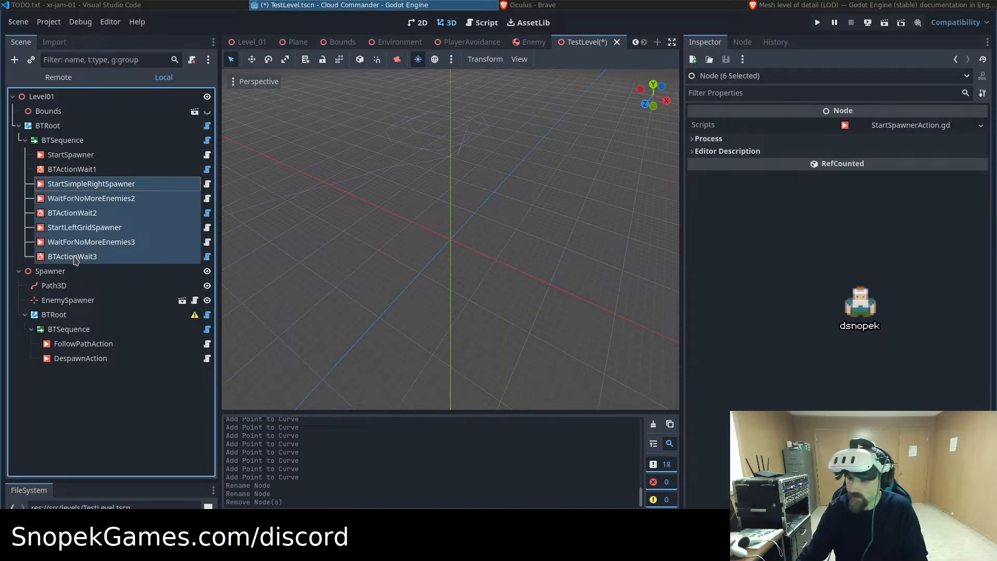
pyautogui.press('Delete')
pyautogui.press('Return')
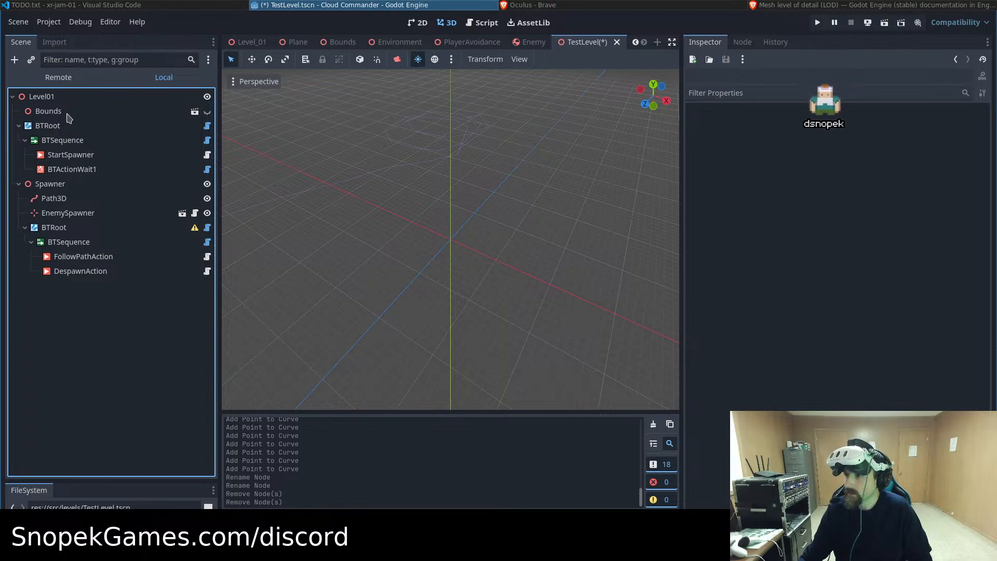
# Check the properties of the remaining behaviour tree actions: BTActionWait1, StartSpawner, FollowPathAction and DespawnAction
pyautogui.click(74, 171)
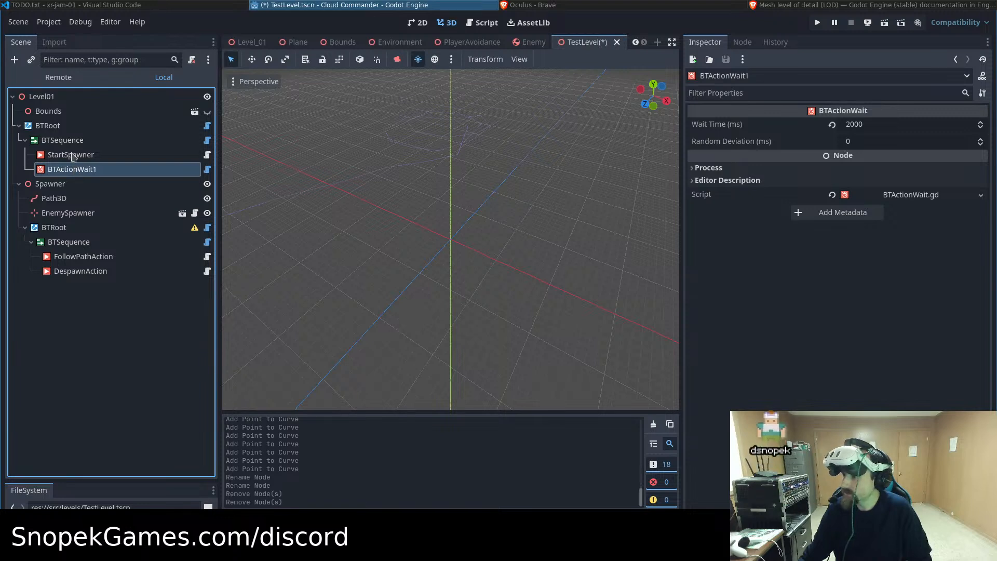
pyautogui.click(74, 156)
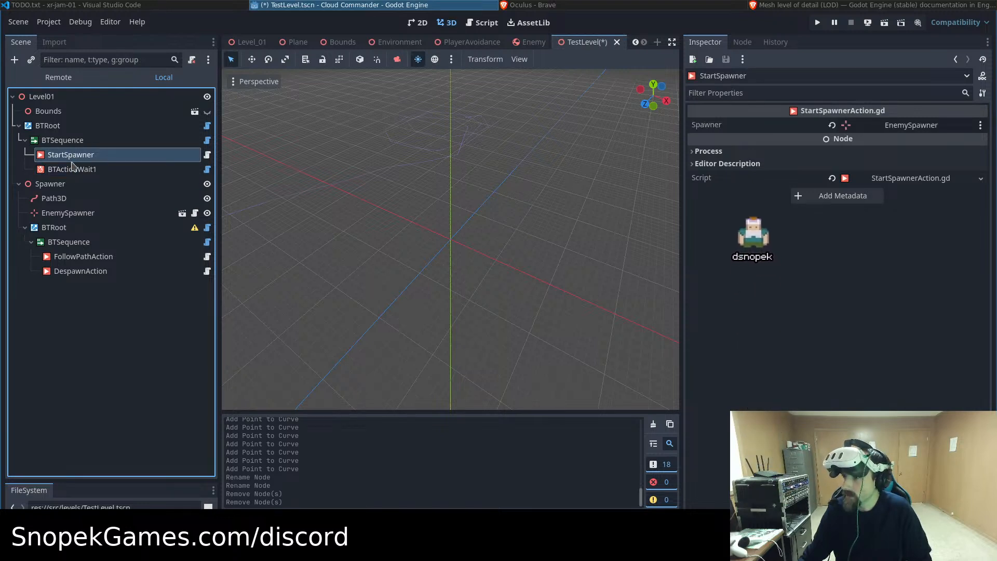
pyautogui.click(73, 167)
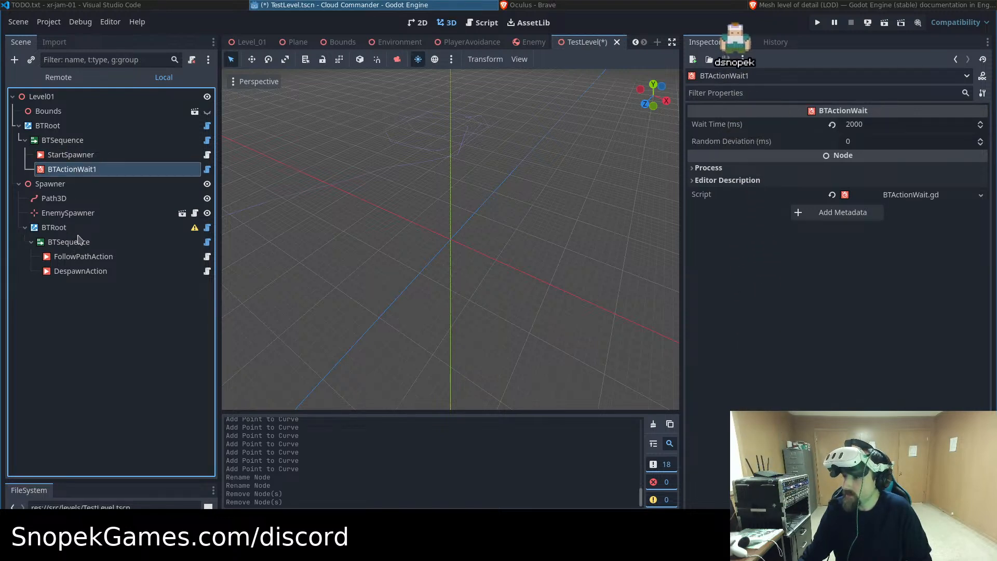
pyautogui.click(82, 258)
pyautogui.click(82, 273)
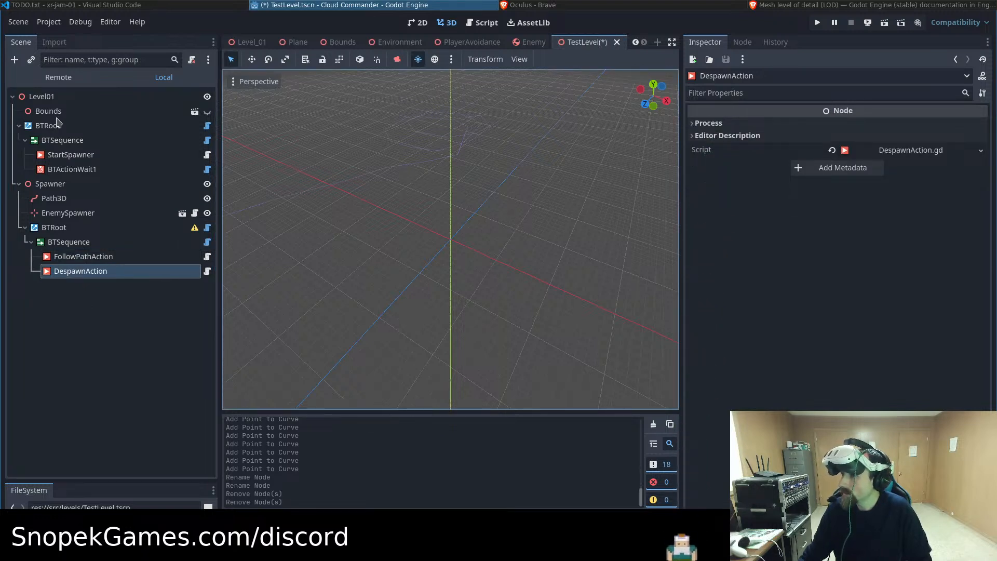
# Rename the scene's root node to TestLevel and save the scene
pyautogui.click(56, 97)
pyautogui.click(56, 97)
pyautogui.write('Test')
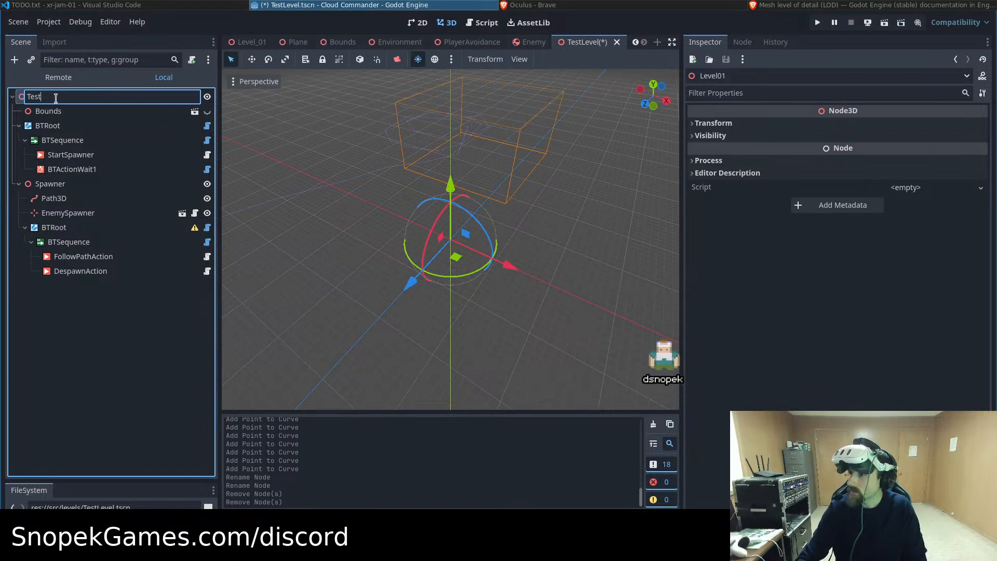
pyautogui.write('Level')
pyautogui.press('Return')
pyautogui.hotkey('ctrl', 's')
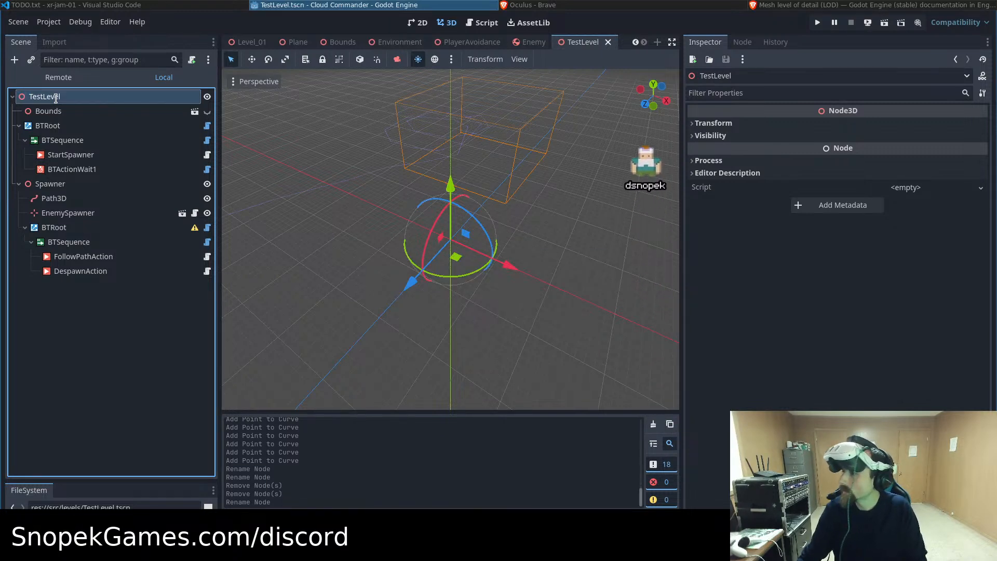
# Make the hidden Bounds node visible so its volume can be compared with the enemy path
pyautogui.click(139, 112)
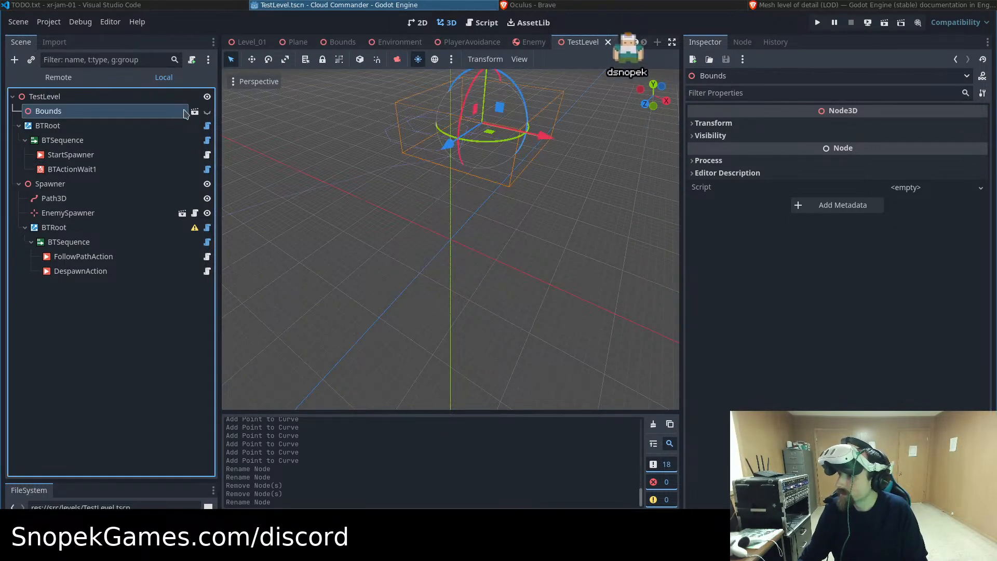
pyautogui.click(207, 112)
pyautogui.moveTo(395, 353); pyautogui.dragTo(675, 89, button='middle')
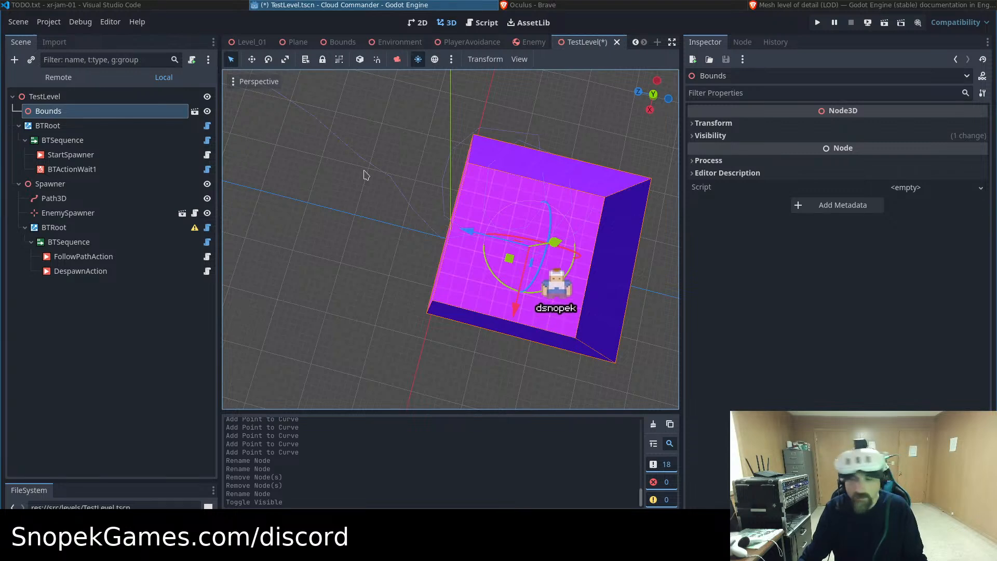
# Delete the looping and trailing curve points of the spawner's Path3D, keeping only its first two points
pyautogui.press('KP_7')
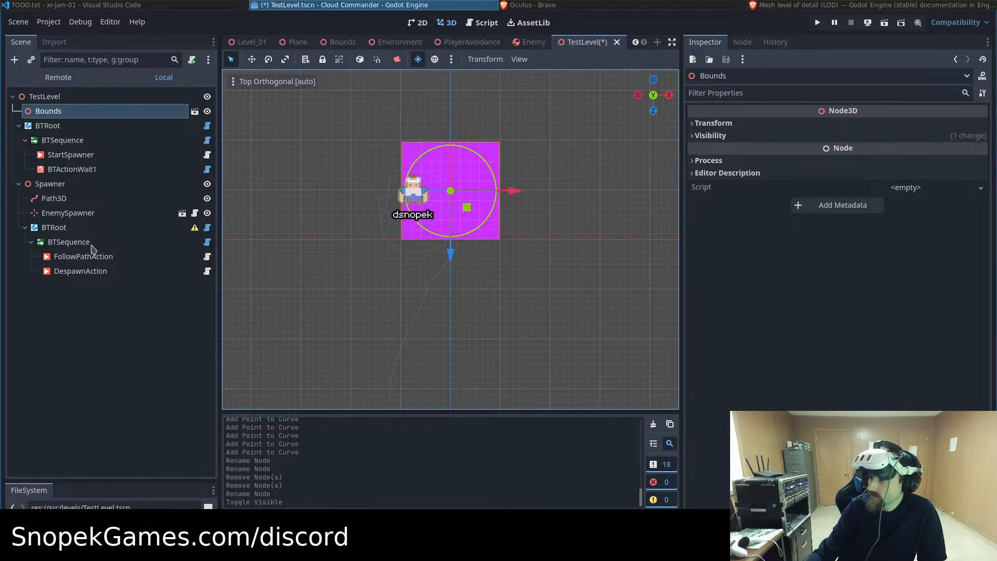
pyautogui.click(73, 198)
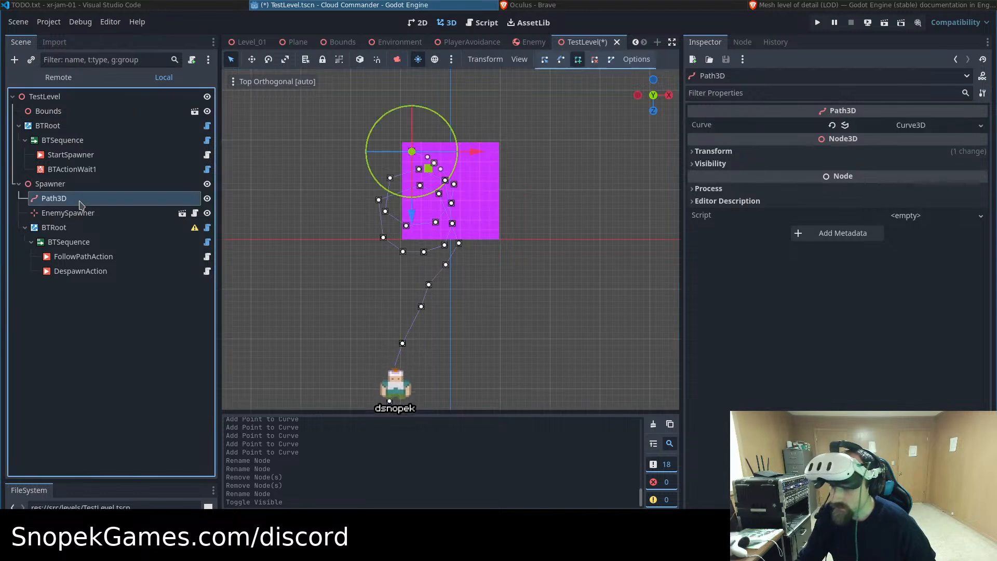
pyautogui.click(594, 61)
pyautogui.click(390, 401)
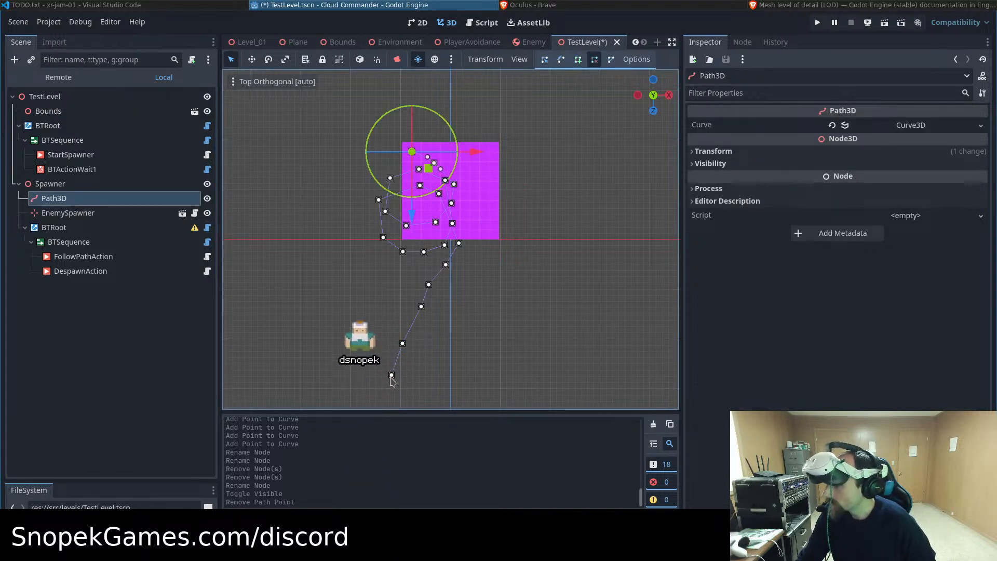
pyautogui.click(392, 375)
pyautogui.click(402, 343)
pyautogui.click(421, 306)
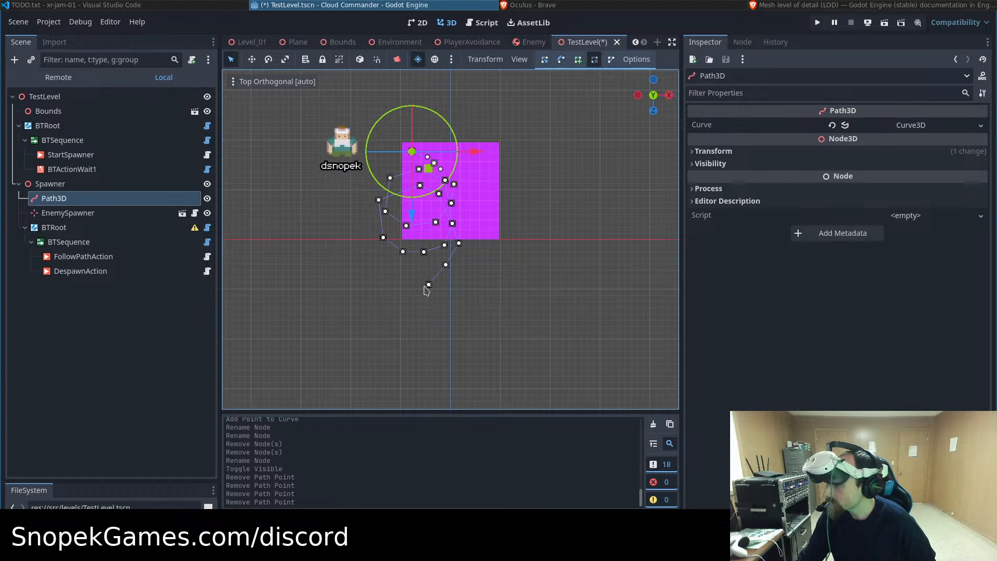
pyautogui.click(428, 285)
pyautogui.click(445, 265)
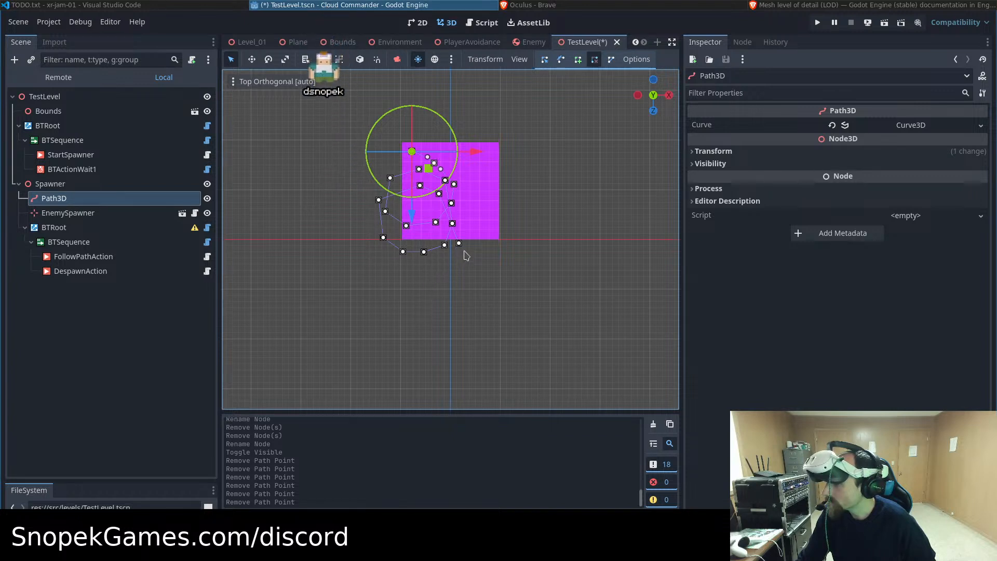
pyautogui.click(458, 243)
pyautogui.click(451, 203)
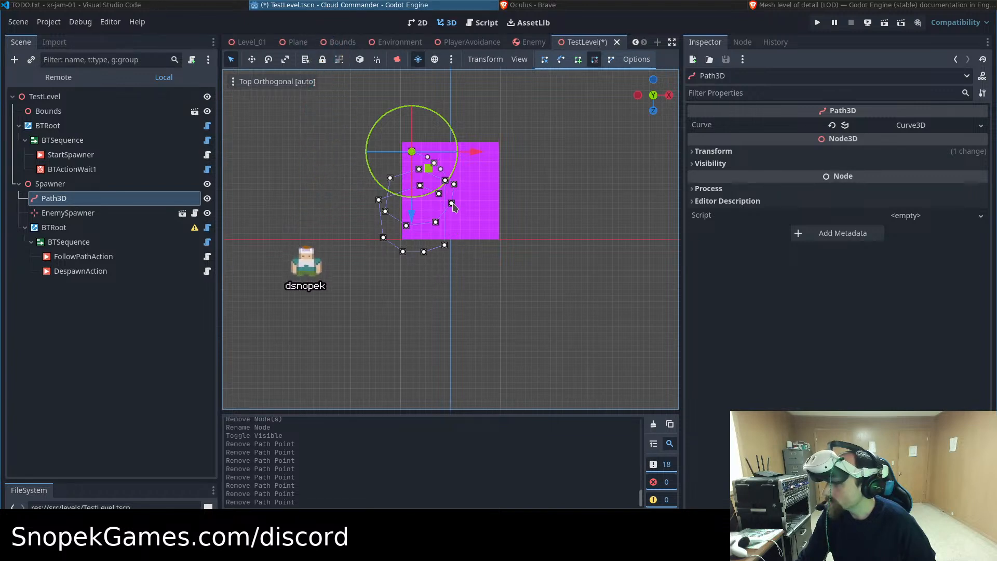
pyautogui.click(438, 194)
pyautogui.click(420, 185)
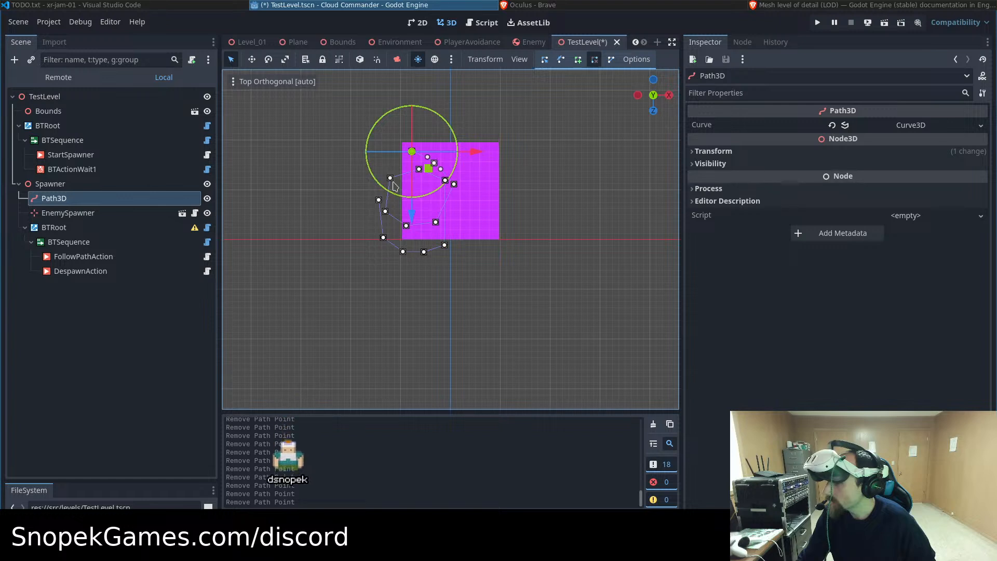
pyautogui.click(390, 177)
pyautogui.click(383, 236)
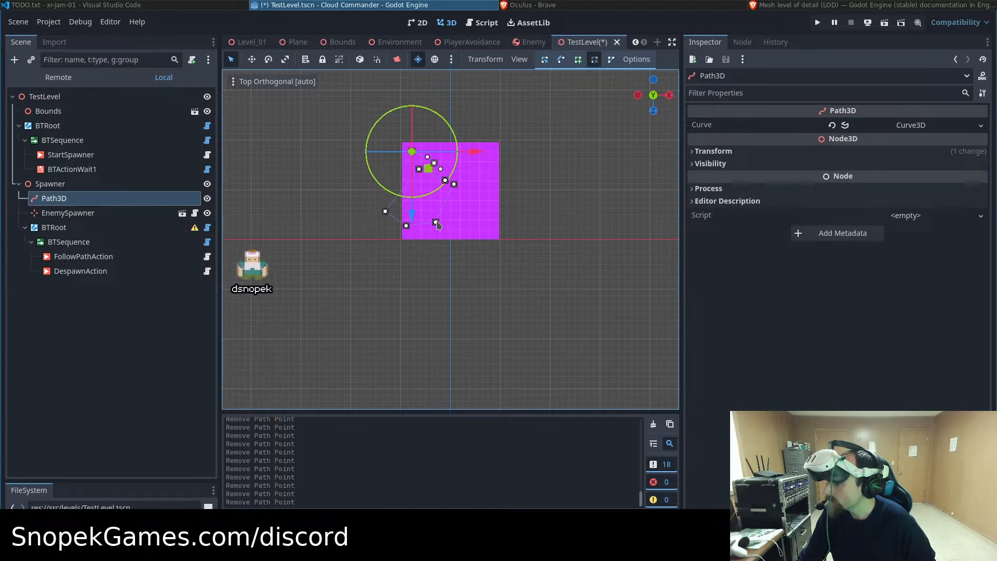
pyautogui.click(436, 222)
pyautogui.click(406, 225)
pyautogui.click(385, 212)
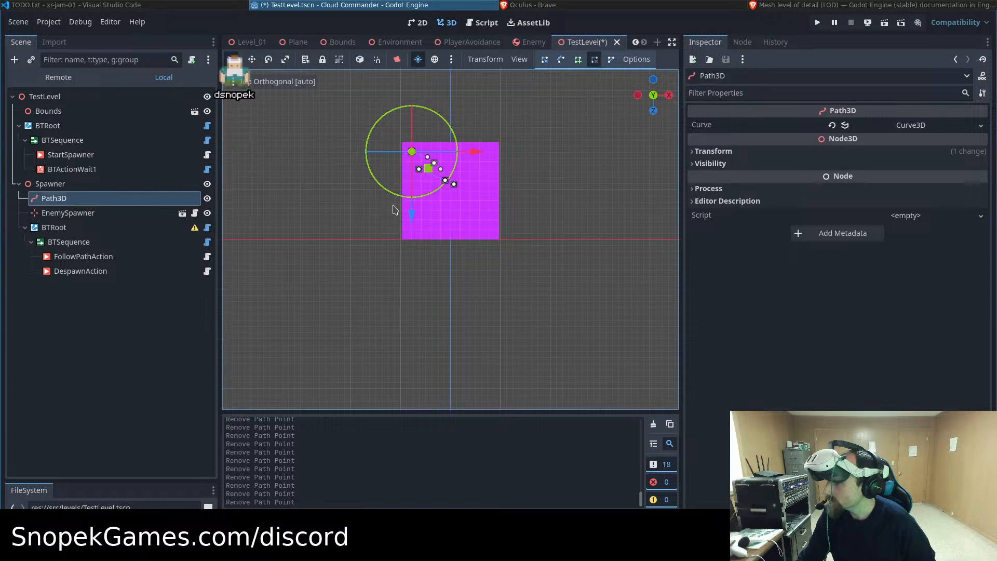
pyautogui.click(419, 168)
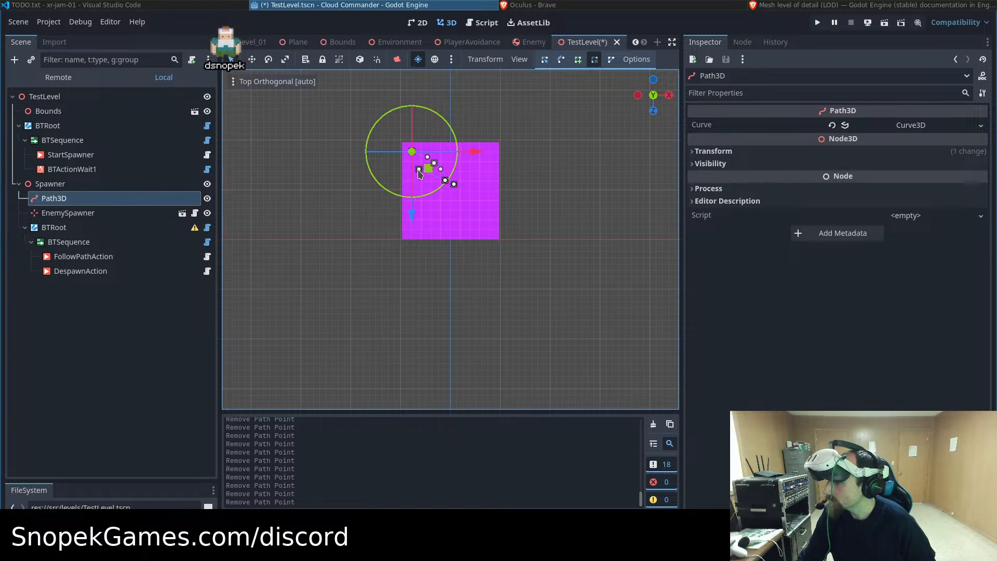
pyautogui.click(446, 181)
pyautogui.click(453, 183)
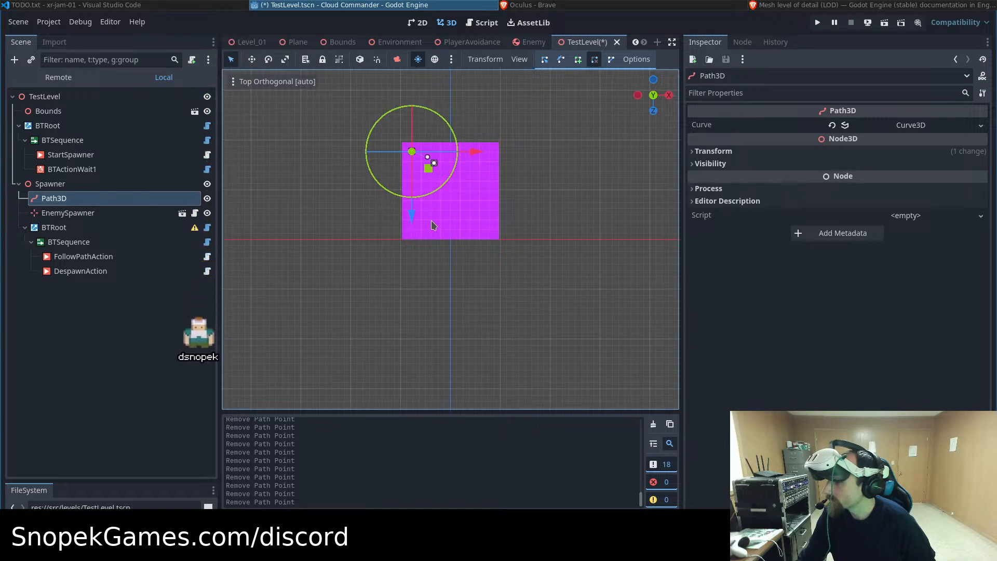
# Raise the two remaining Path3D points to about mid-height of the bounds and move the second point to about (295, 385, 34)
pyautogui.keyDown('shift'); pyautogui.moveTo(435, 334); pyautogui.dragTo(403, 375, button='middle'); pyautogui.keyUp('shift')
pyautogui.scroll(5, 345, 367)
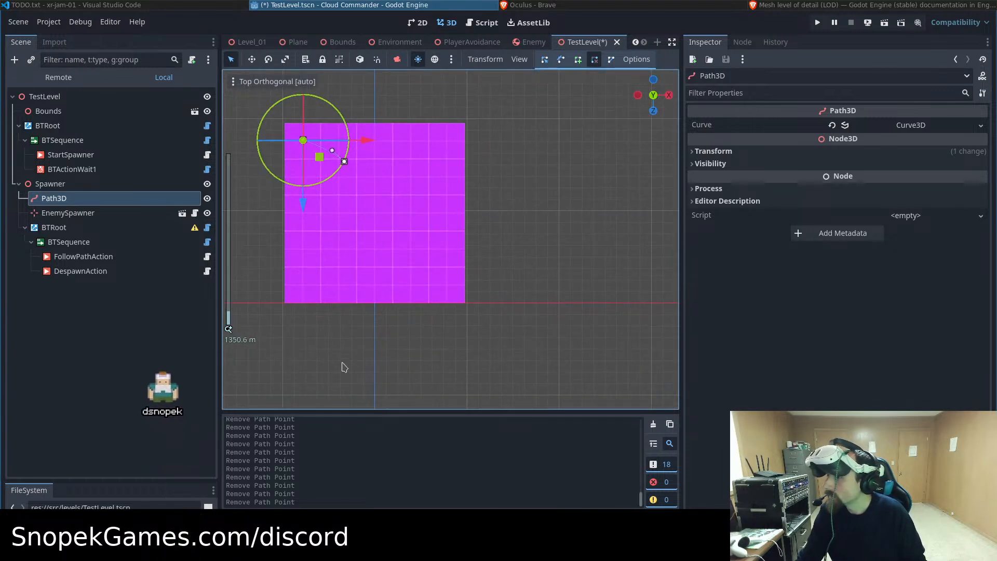
pyautogui.keyDown('shift'); pyautogui.moveTo(342, 367); pyautogui.dragTo(394, 412, button='middle'); pyautogui.keyUp('shift')
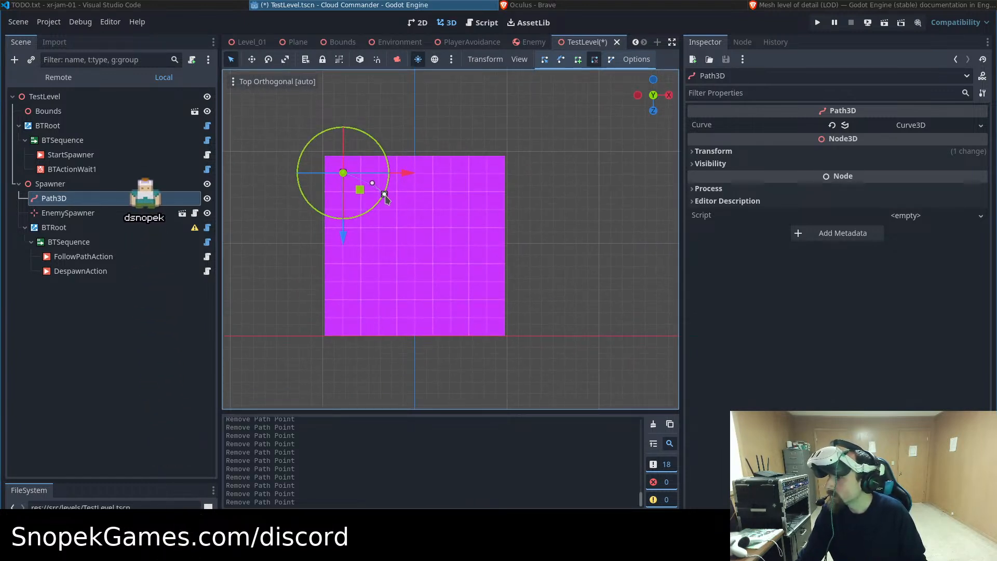
pyautogui.moveTo(396, 235); pyautogui.dragTo(256, 241, button='middle')
pyautogui.moveTo(661, 234); pyautogui.dragTo(657, 263, button='middle')
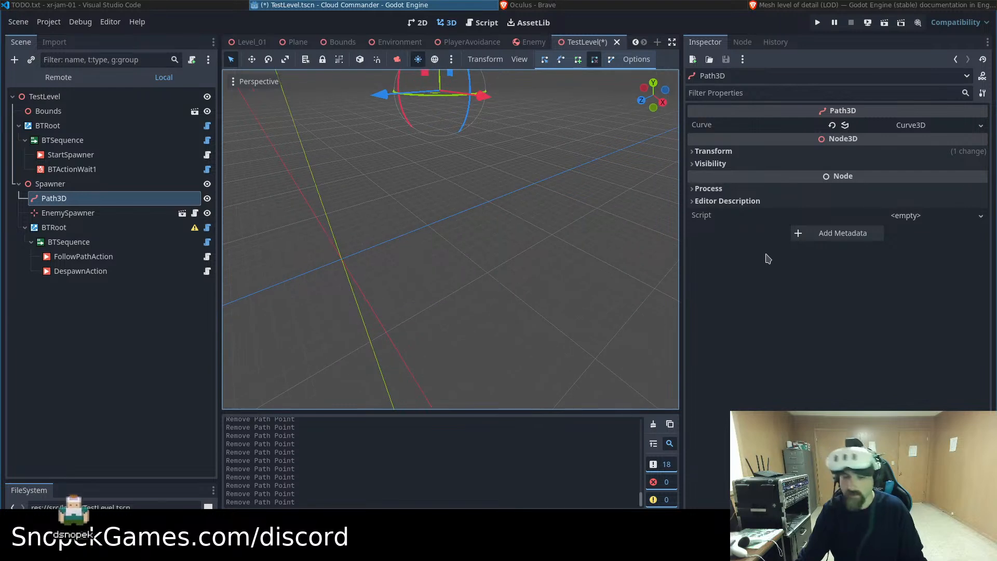
pyautogui.press('KP_1')
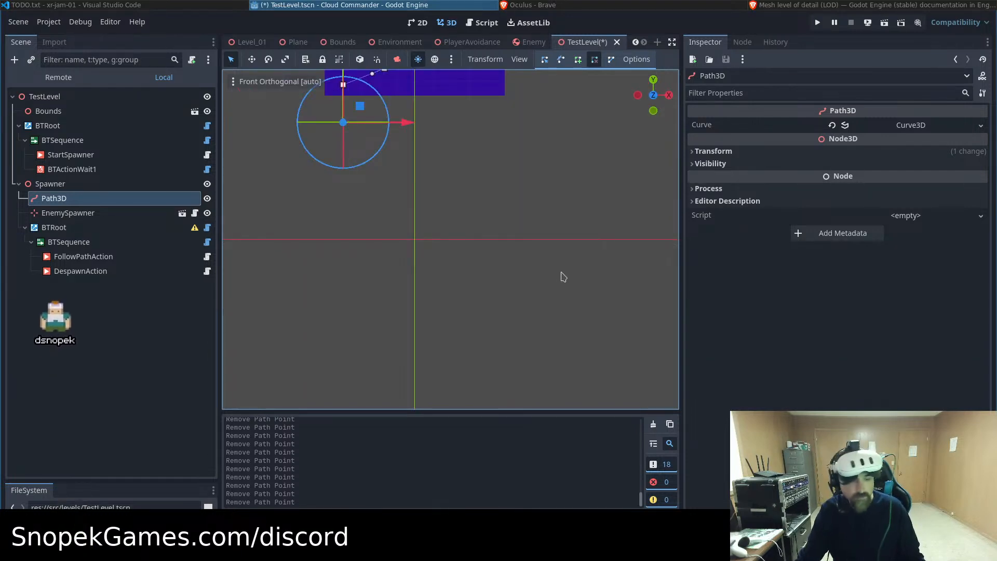
pyautogui.press('KP_3')
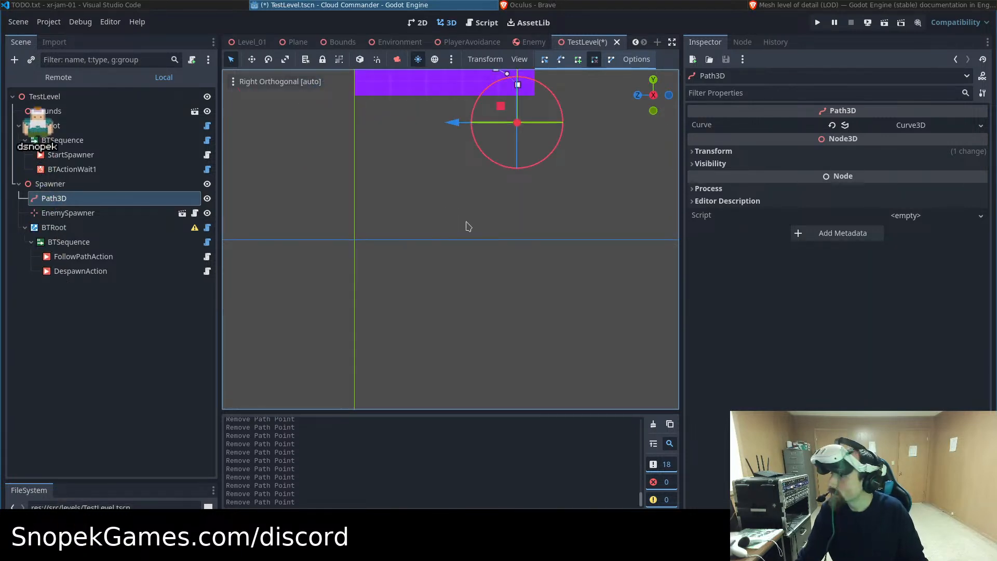
pyautogui.keyDown('shift'); pyautogui.moveTo(463, 224); pyautogui.dragTo(444, 334, button='middle'); pyautogui.keyUp('shift')
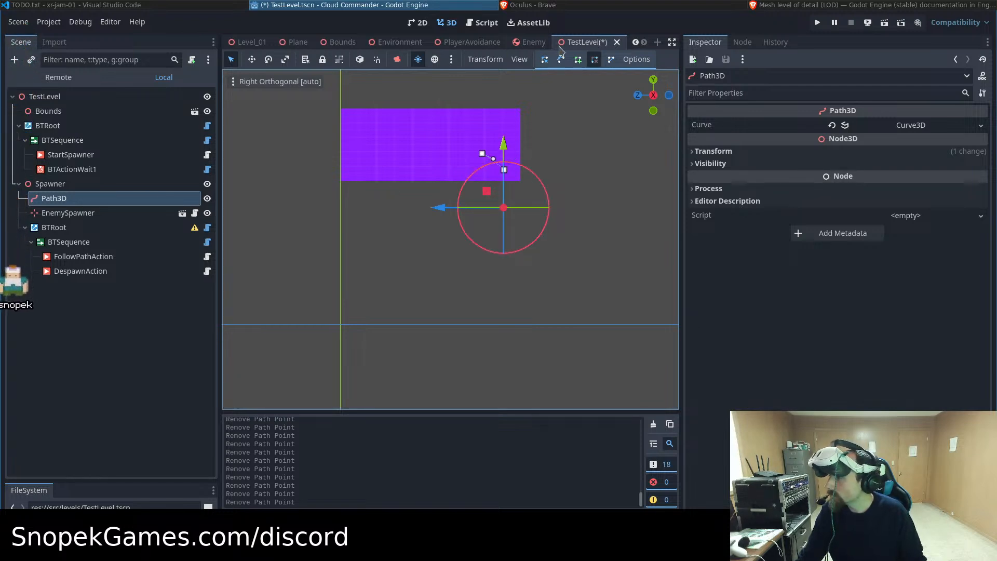
pyautogui.click(545, 59)
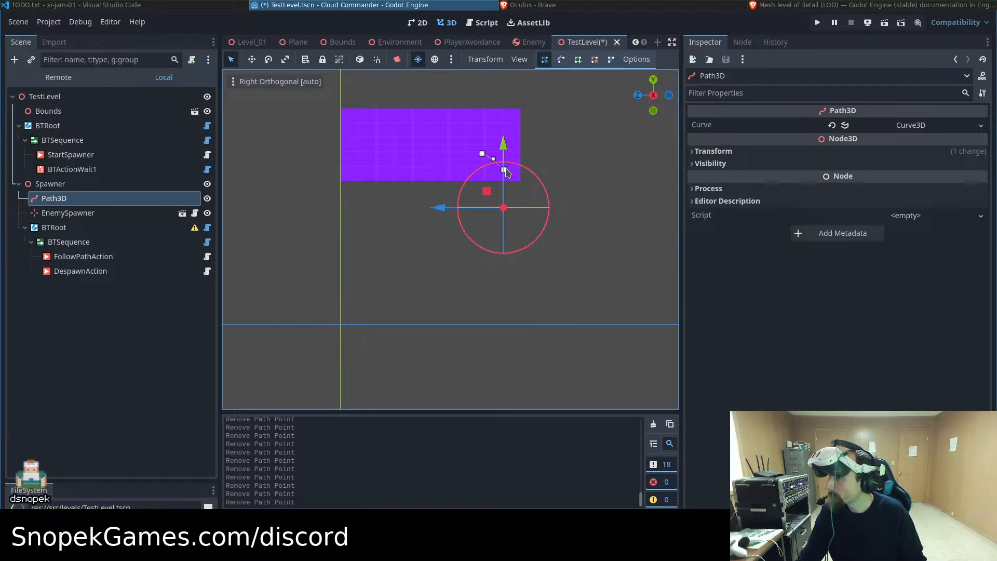
pyautogui.moveTo(505, 171); pyautogui.dragTo(485, 140)
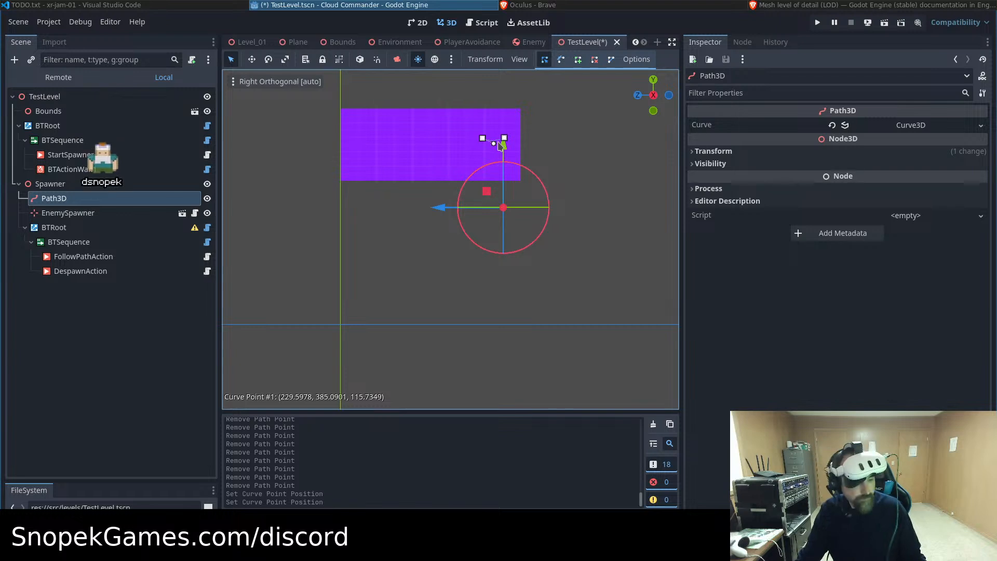
pyautogui.press('KP_7')
pyautogui.moveTo(385, 207)
pyautogui.mouseDown()
pyautogui.moveTo(408, 194)
pyautogui.moveTo(396, 193)
pyautogui.mouseUp()
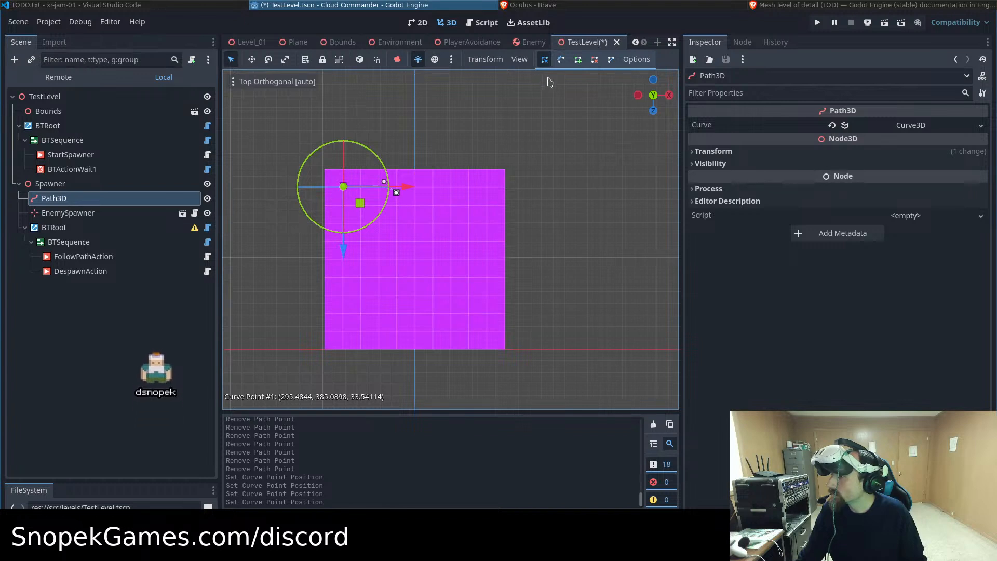
# Add Path3D curve points that circle twice inside the bounds and exit past the bounds' edge on the red X axis
pyautogui.click(578, 59)
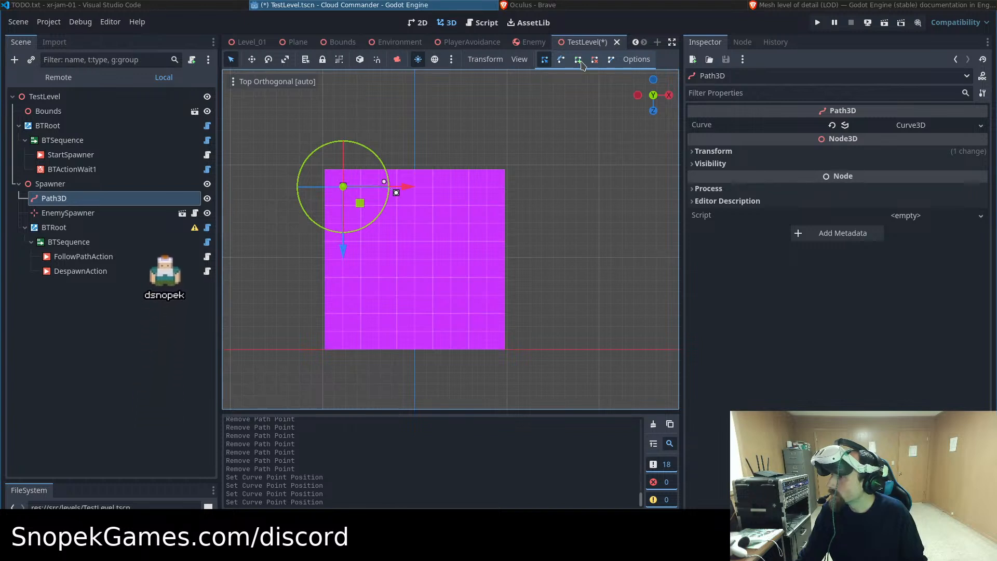
pyautogui.click(445, 189)
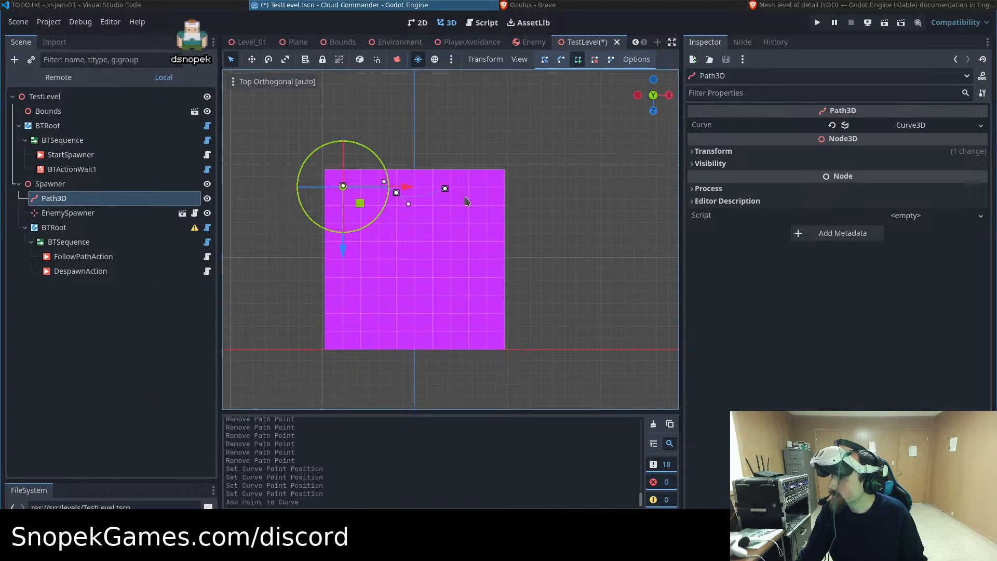
pyautogui.click(466, 197)
pyautogui.click(470, 221)
pyautogui.click(451, 254)
pyautogui.click(408, 262)
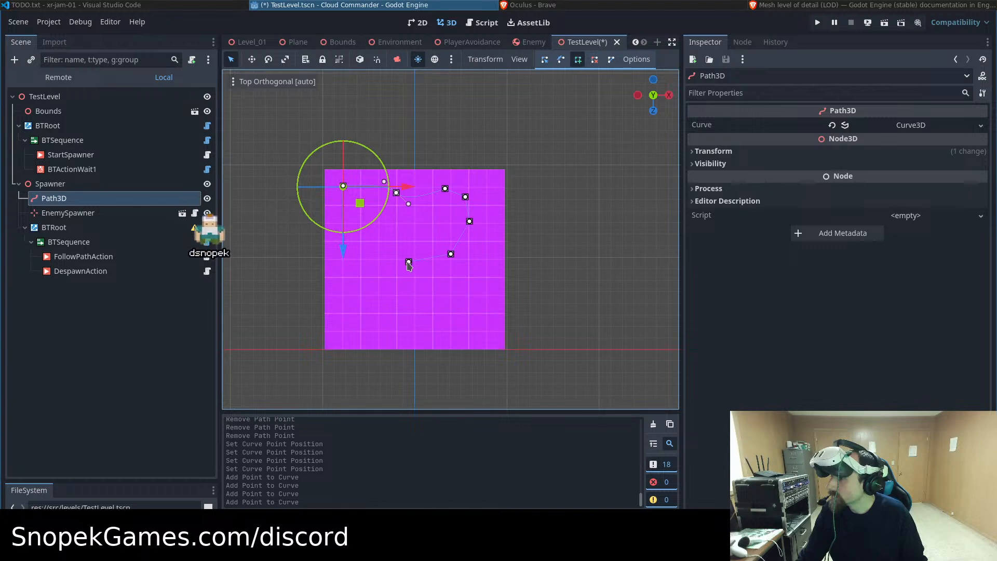
pyautogui.click(377, 244)
pyautogui.click(379, 212)
pyautogui.click(415, 183)
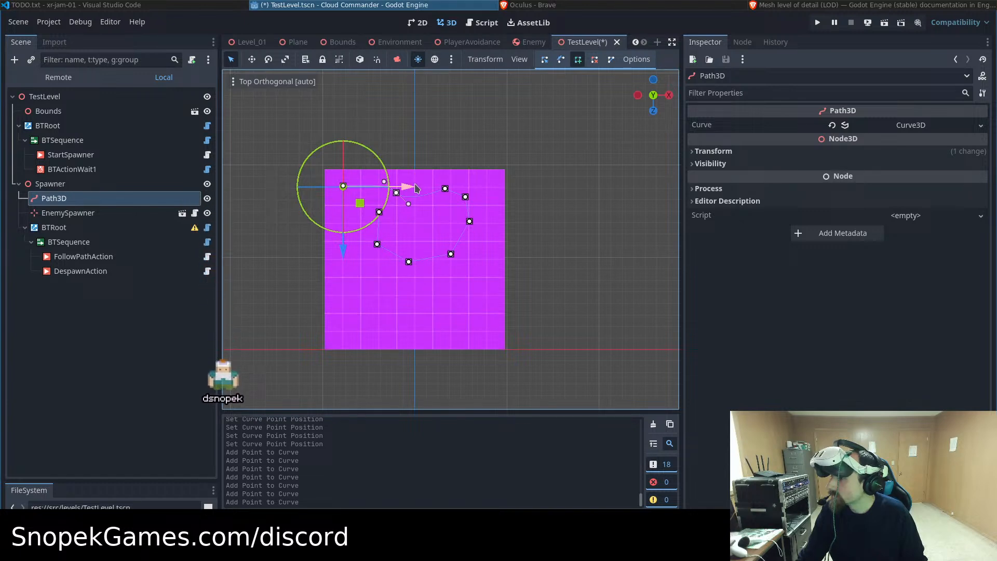
pyautogui.click(445, 212)
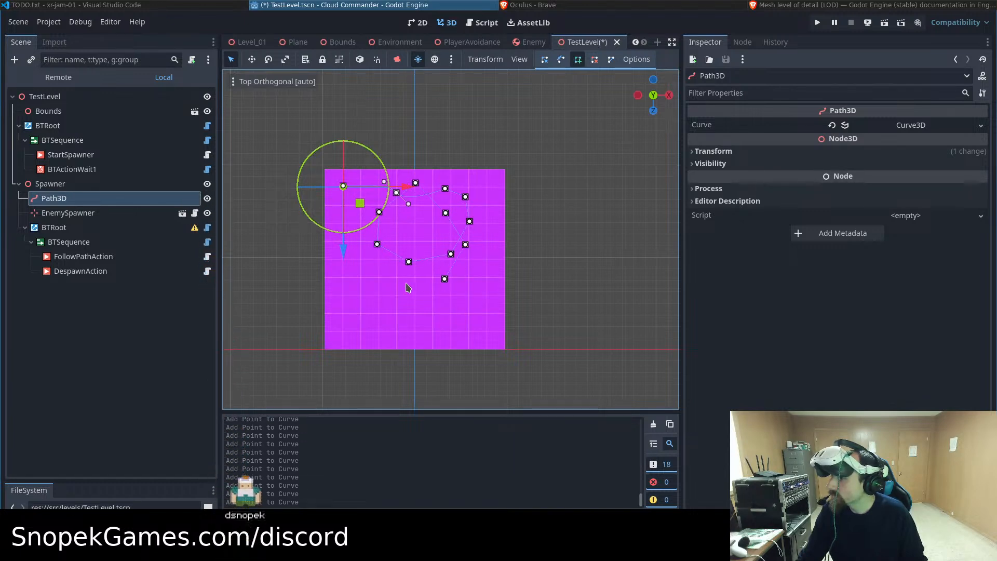
pyautogui.click(401, 283)
pyautogui.click(363, 268)
pyautogui.click(366, 225)
pyautogui.click(411, 215)
pyautogui.click(436, 228)
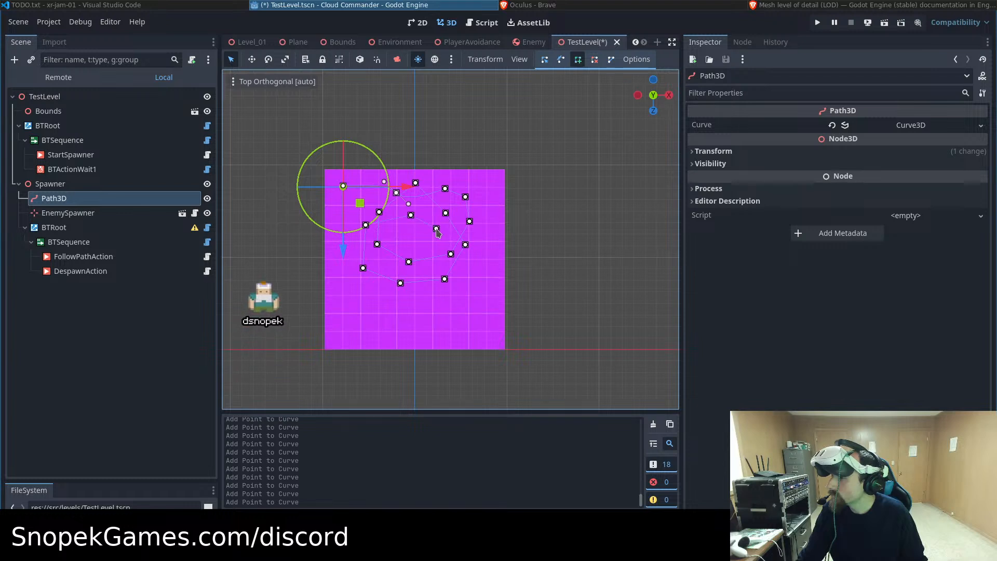
pyautogui.click(435, 287)
pyautogui.click(419, 308)
pyautogui.click(397, 320)
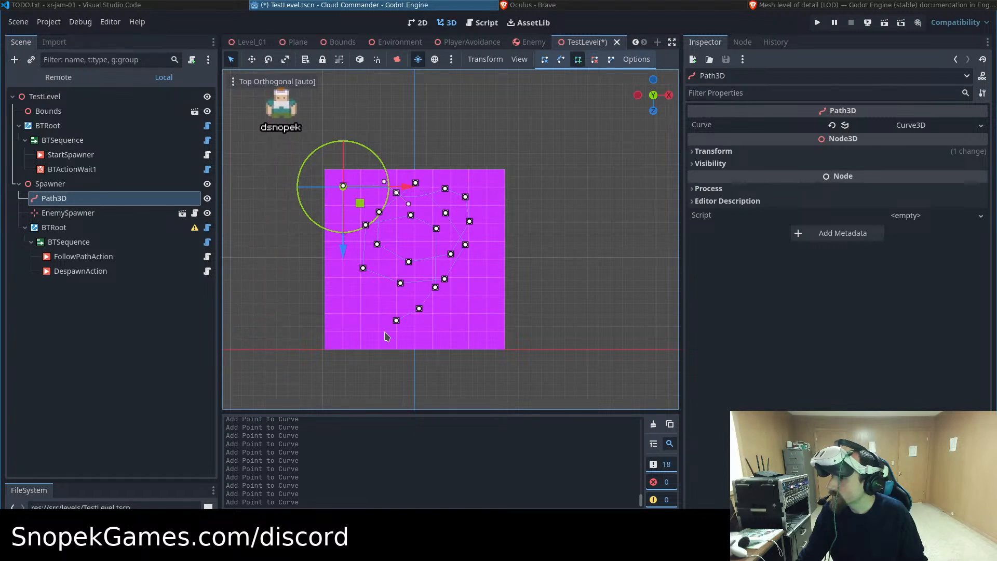
pyautogui.click(379, 342)
pyautogui.click(370, 365)
pyautogui.click(364, 387)
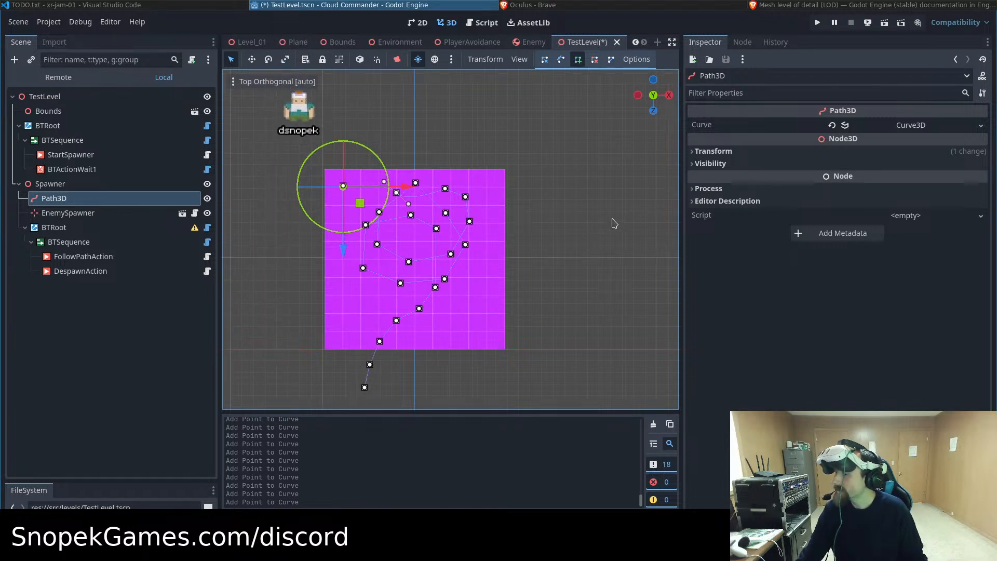
# Examine the redrawn enemy path in perspective against the bounds volume
pyautogui.moveTo(625, 312)
pyautogui.mouseDown(button='middle')
pyautogui.moveTo(570, 303)
pyautogui.moveTo(507, 182)
pyautogui.moveTo(425, 142)
pyautogui.moveTo(363, 216)
pyautogui.moveTo(379, 261)
pyautogui.mouseUp(button='middle')
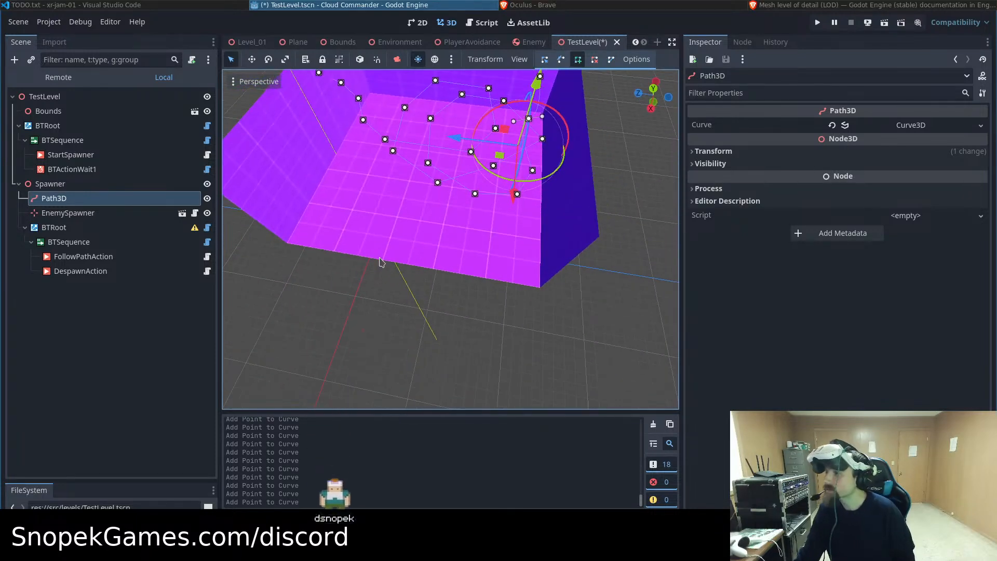
pyautogui.scroll(5, 597, 156)
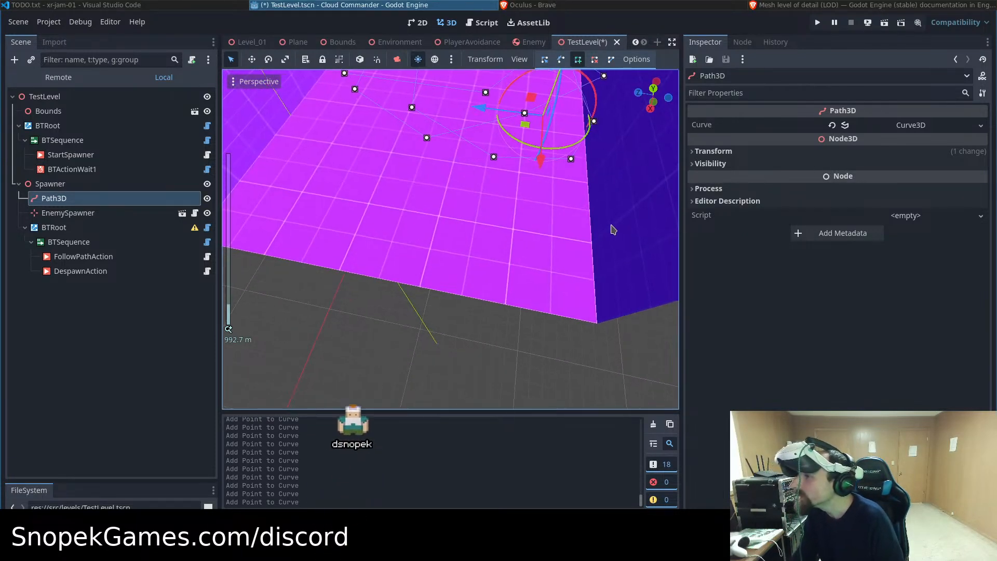
pyautogui.moveTo(613, 229); pyautogui.dragTo(480, 256, button='middle')
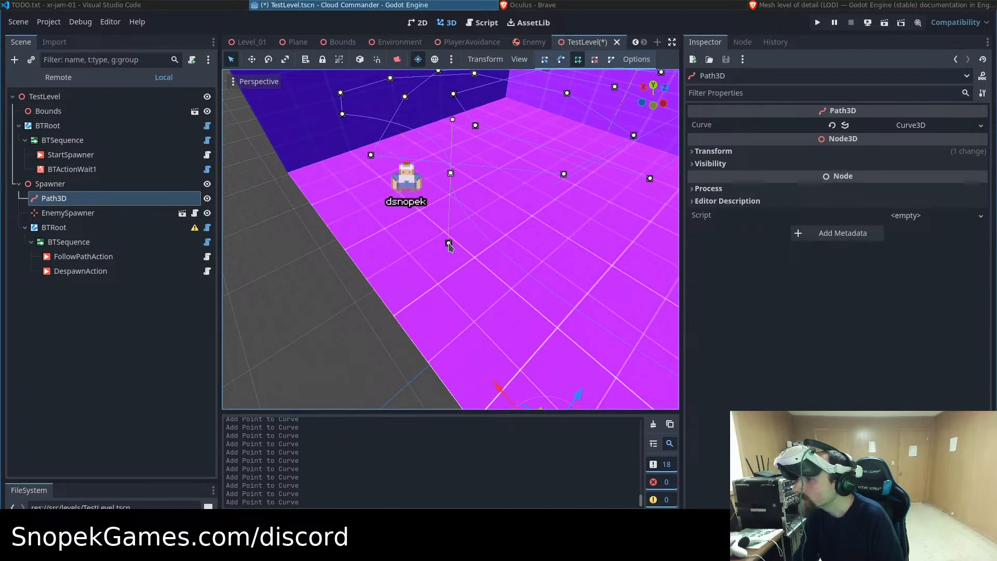
# Try to reposition the low Path3D curve point above the bounds' floor, undoing each move
pyautogui.moveTo(449, 244); pyautogui.dragTo(525, 222)
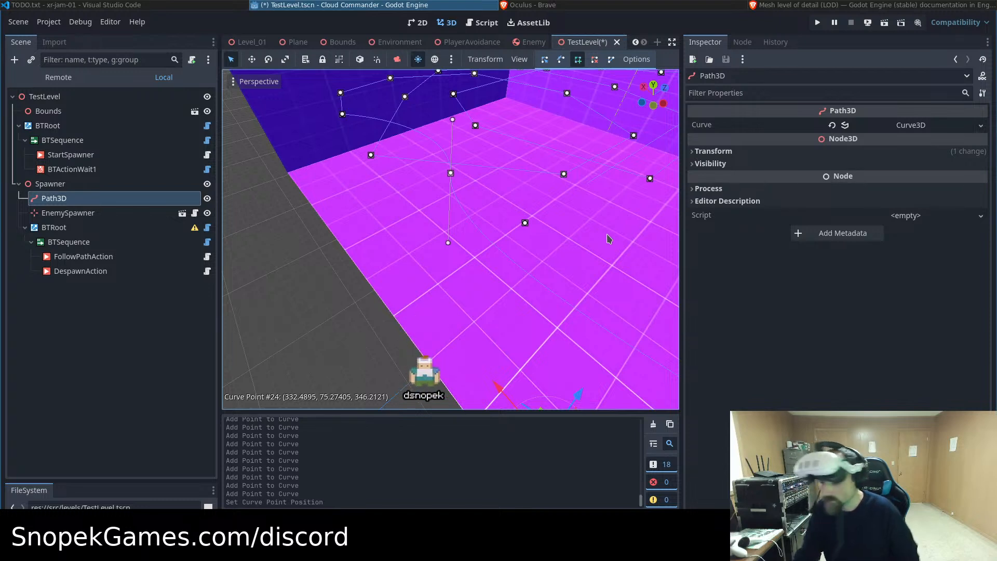
pyautogui.hotkey('ctrl', 'z')
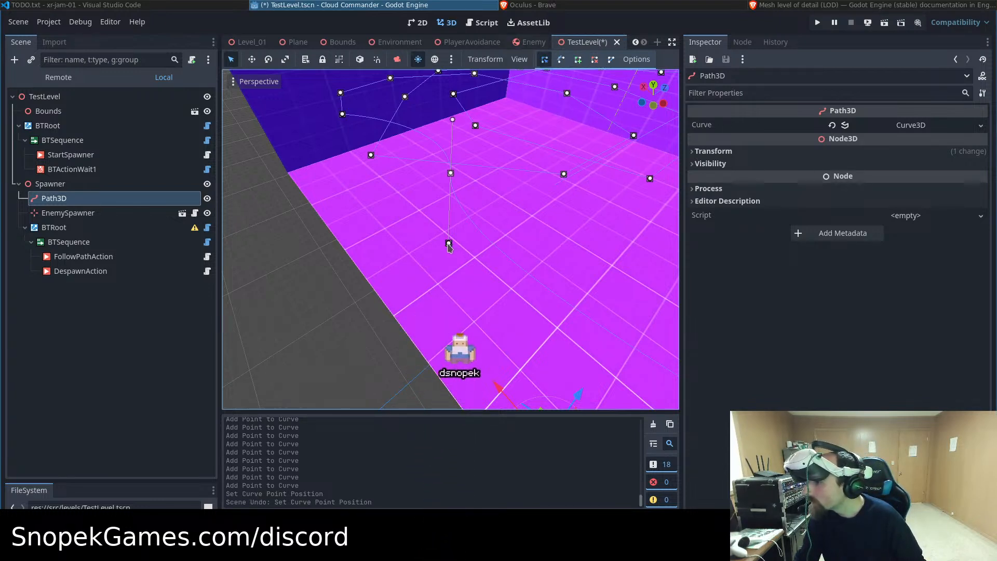
pyautogui.moveTo(450, 245); pyautogui.dragTo(480, 240)
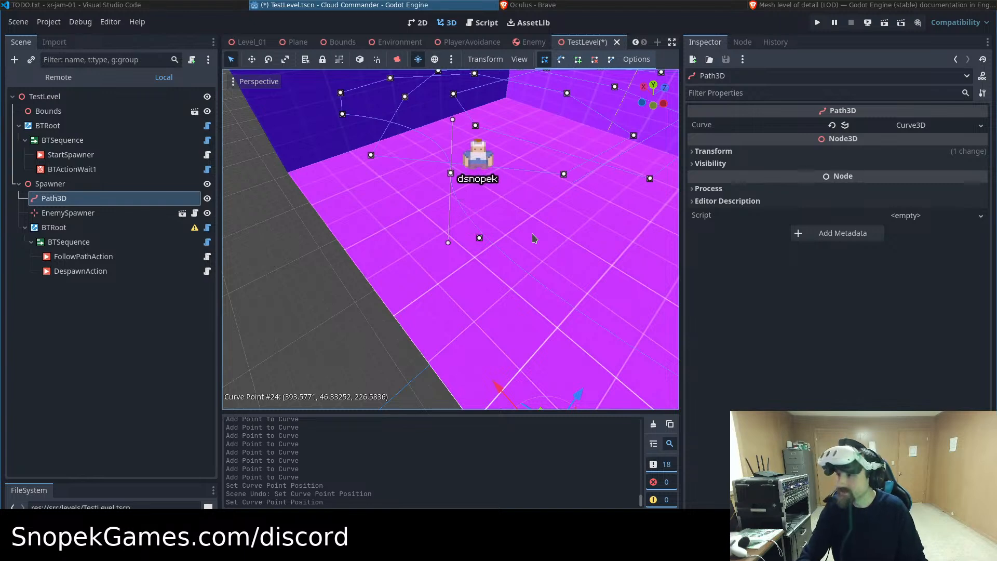
pyautogui.hotkey('ctrl', 'z')
# Adjust the second Path3D curve point, pulling its out handle to about (85.5, 34.3, 13.3), and save the TestLevel scene
pyautogui.scroll(10, 501, 297)
pyautogui.scroll(-8, 501, 297)
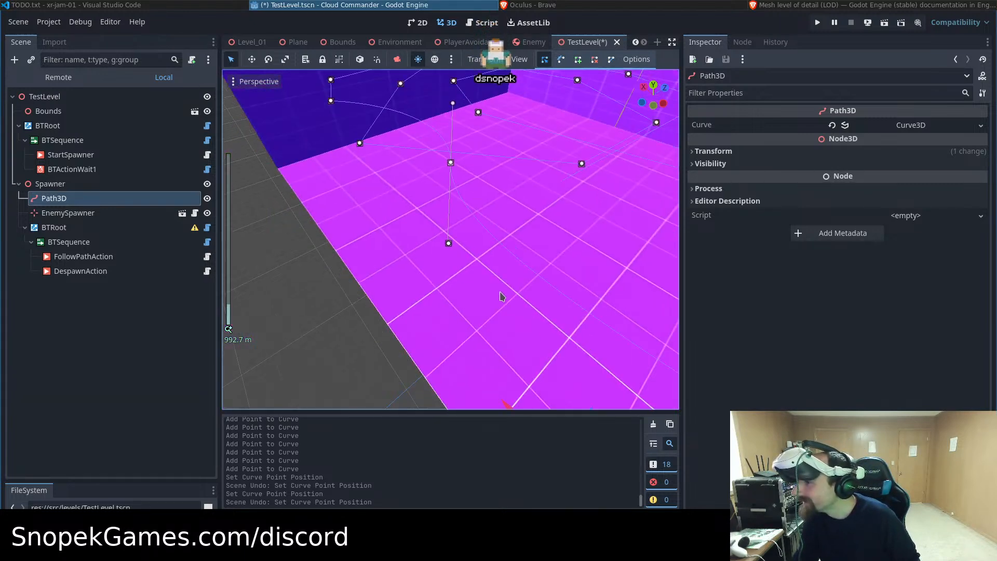
pyautogui.moveTo(506, 295); pyautogui.dragTo(453, 283, button='middle')
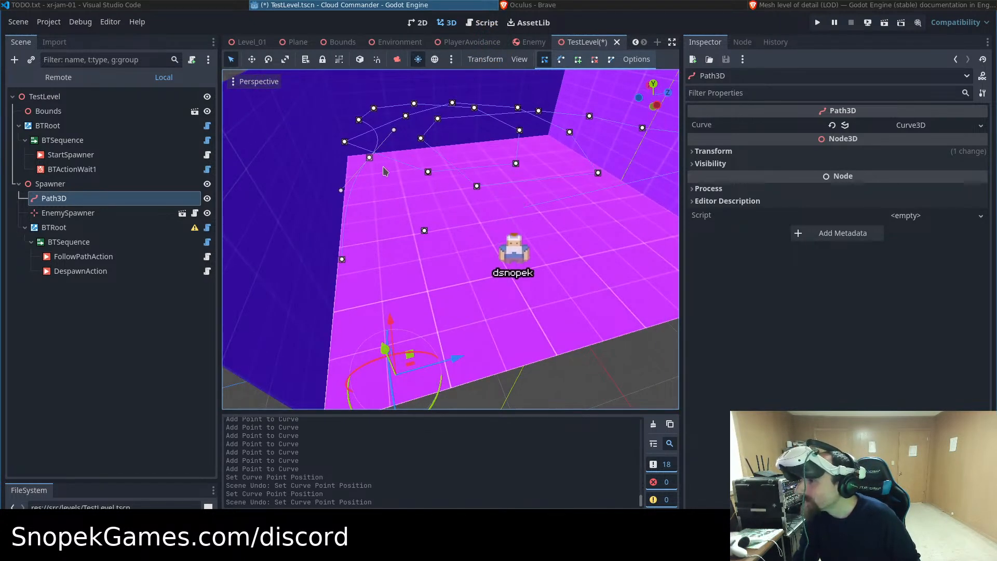
pyautogui.moveTo(371, 161); pyautogui.dragTo(379, 127)
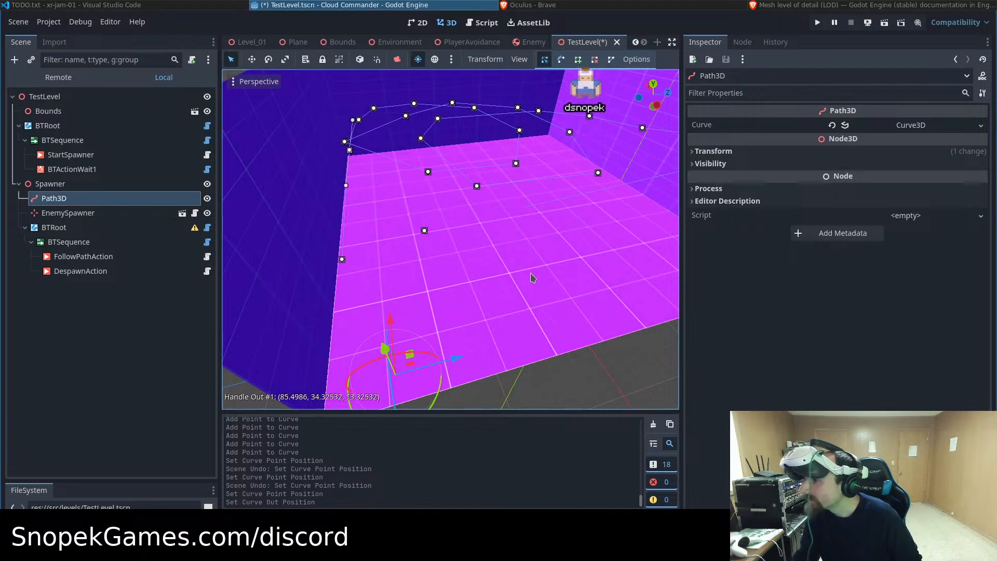
pyautogui.moveTo(531, 275); pyautogui.dragTo(341, 275, button='middle')
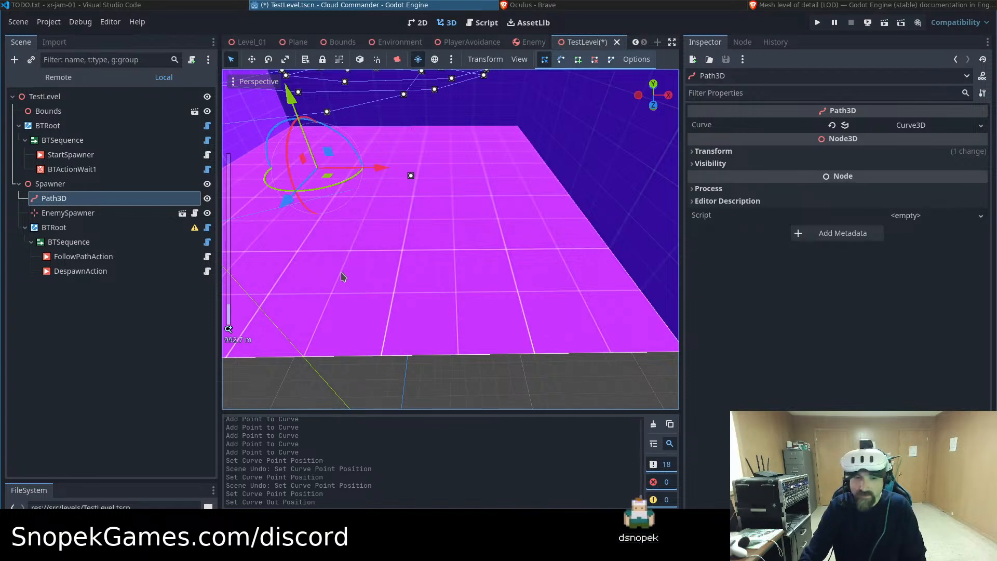
pyautogui.hotkey('ctrl', 's')
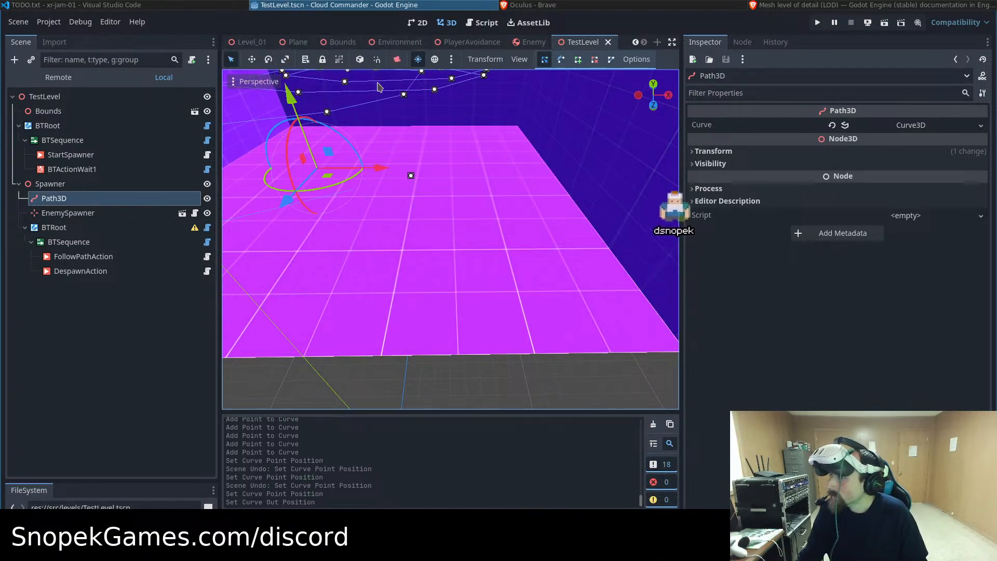
# Delete the Level01 node from the Main scene
pyautogui.click(635, 41)
pyautogui.click(246, 41)
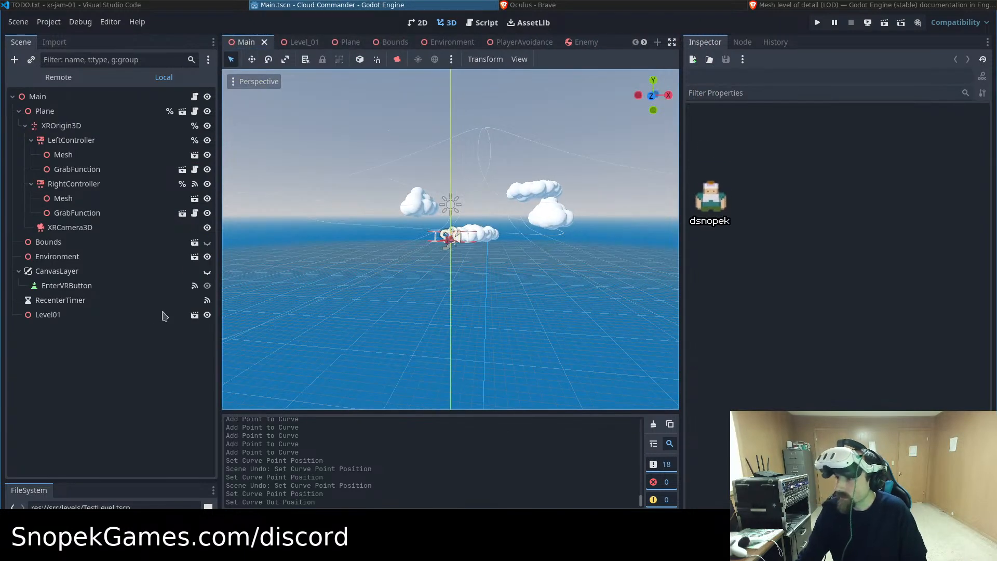
pyautogui.click(46, 315)
pyautogui.press('Delete')
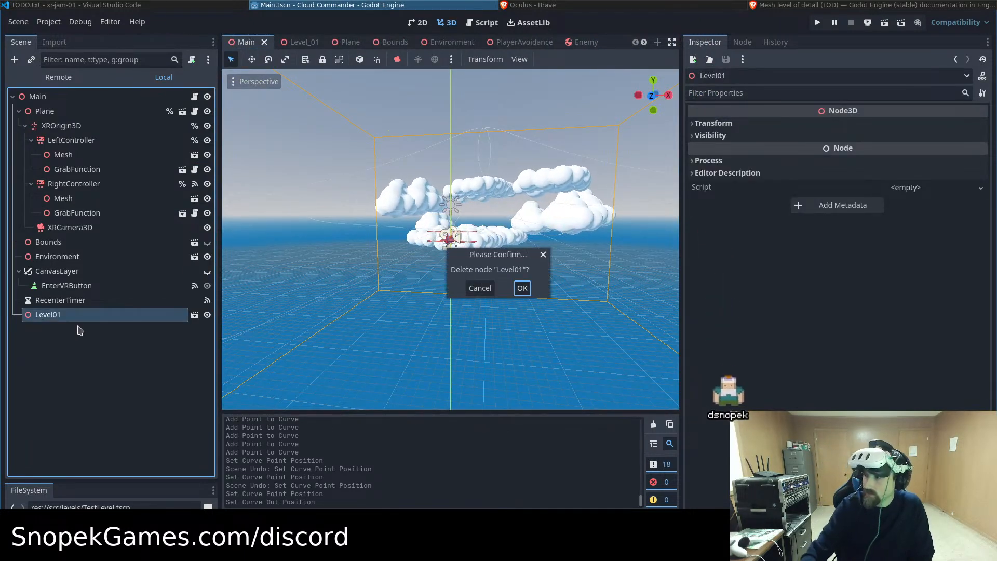
pyautogui.press('Return')
# Instantiate src/levels/TestLevel.tscn as a child of the Main root node
pyautogui.click(31, 97)
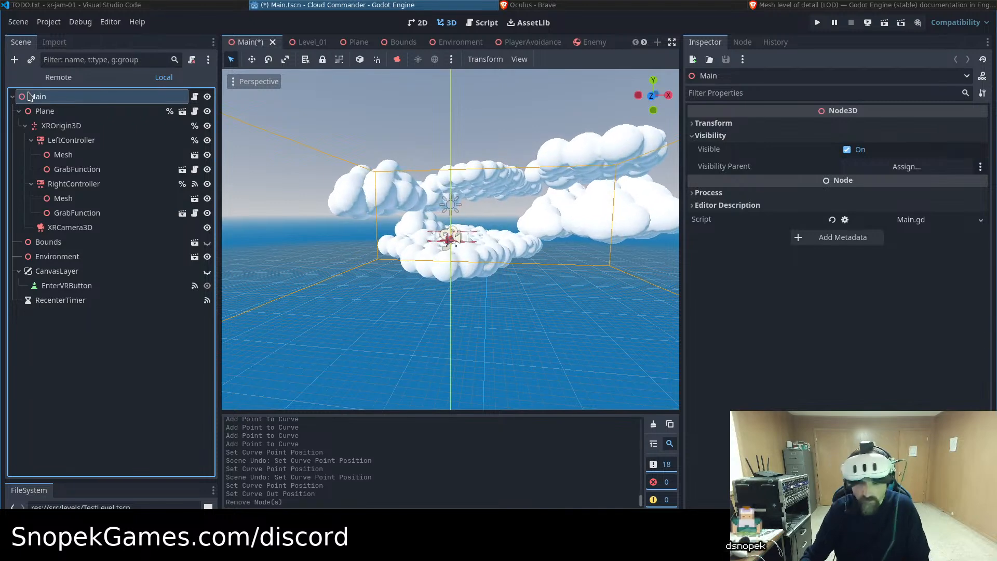
pyautogui.hotkey('ctrl', 'shift', 'a')
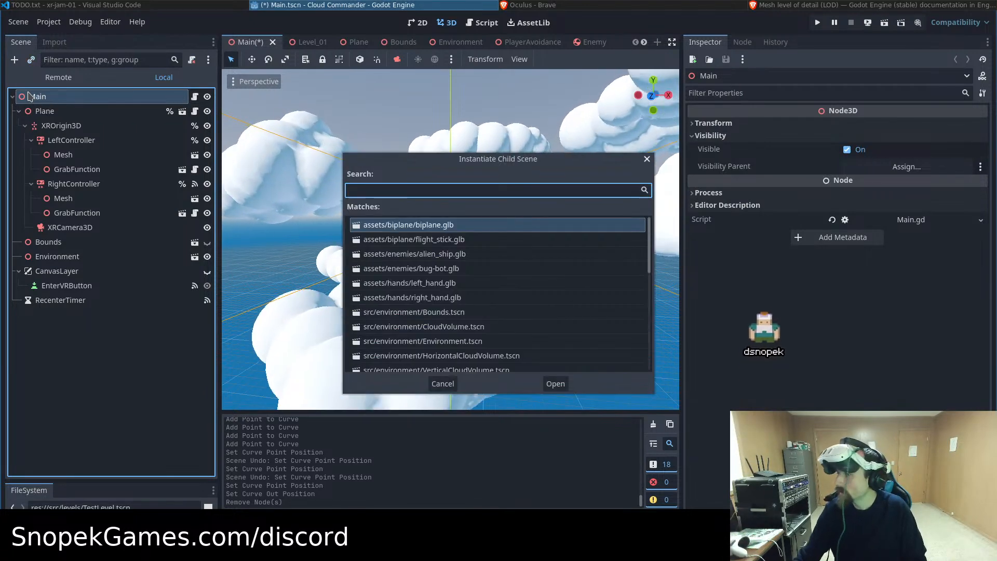
pyautogui.write('TestLev')
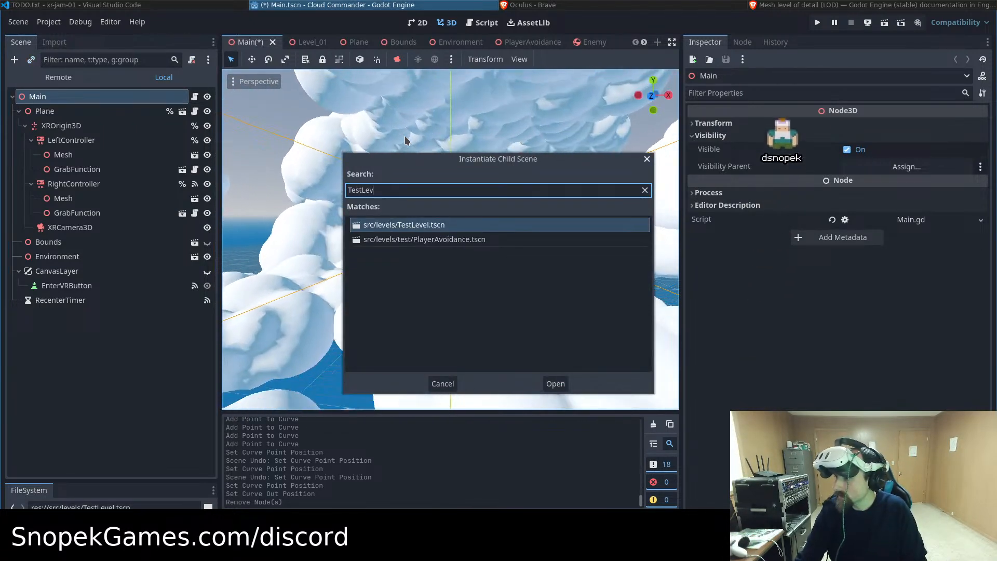
pyautogui.press('Return')
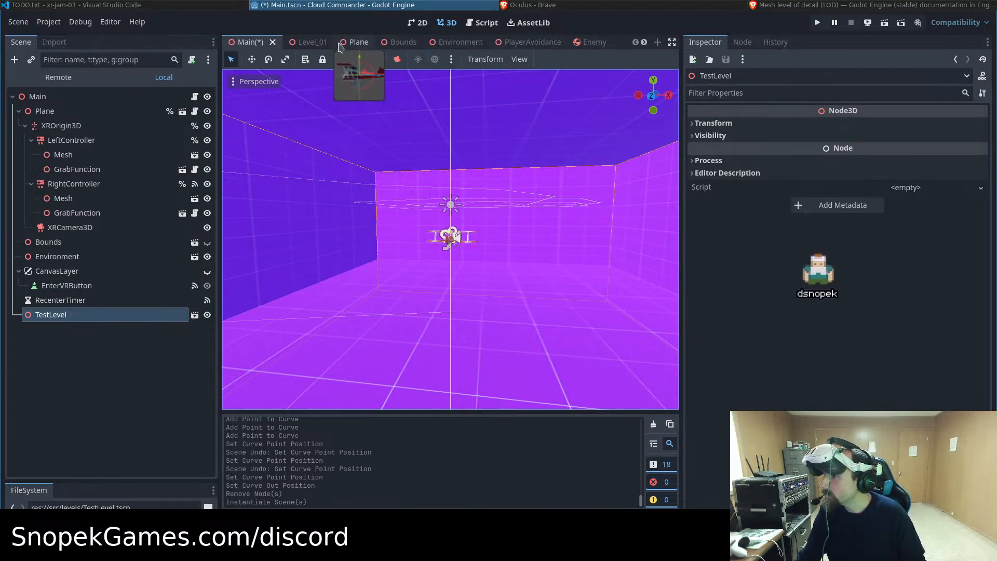
# Hide the Bounds node in the TestLevel scene
pyautogui.click(644, 45)
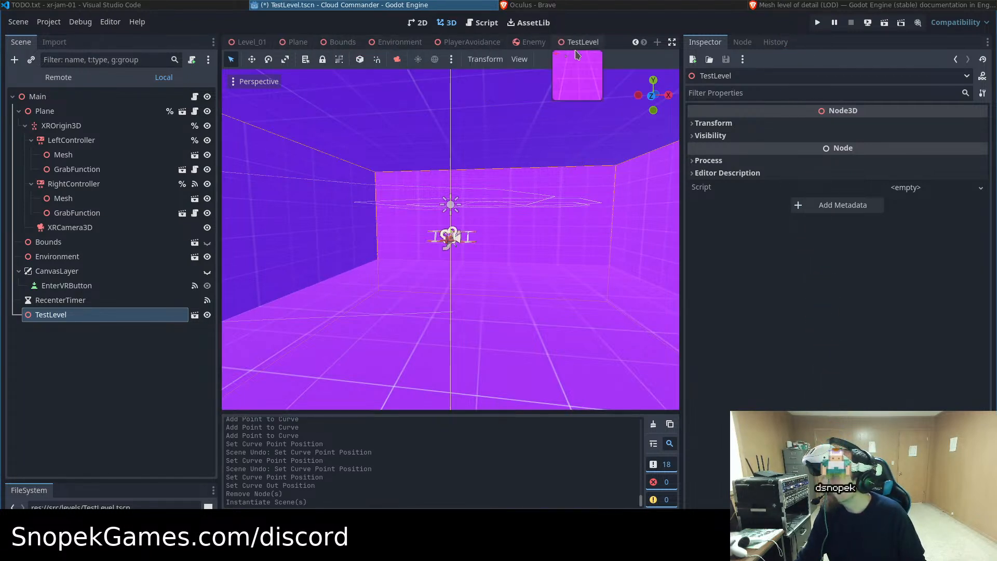
pyautogui.click(579, 42)
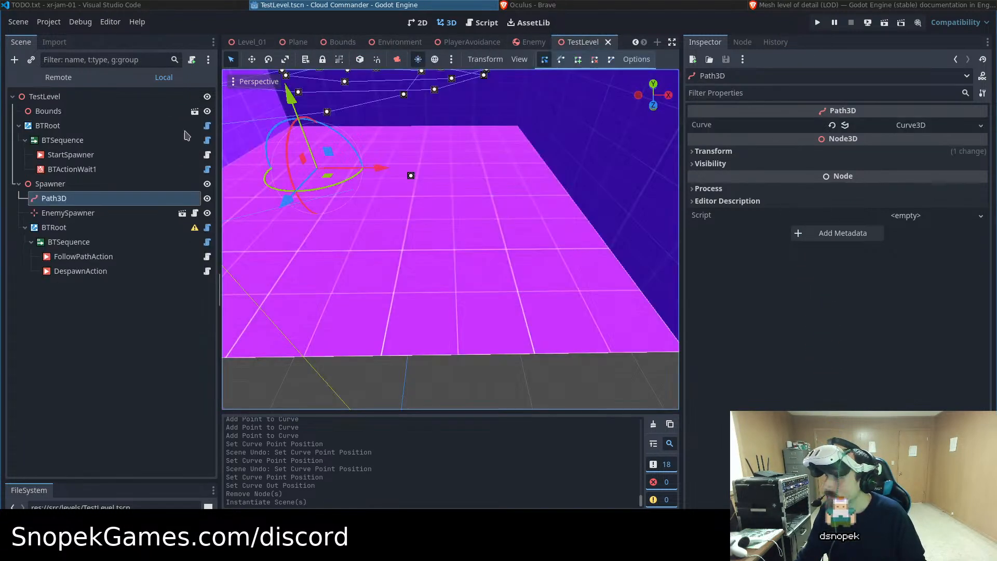
pyautogui.click(57, 111)
pyautogui.click(207, 112)
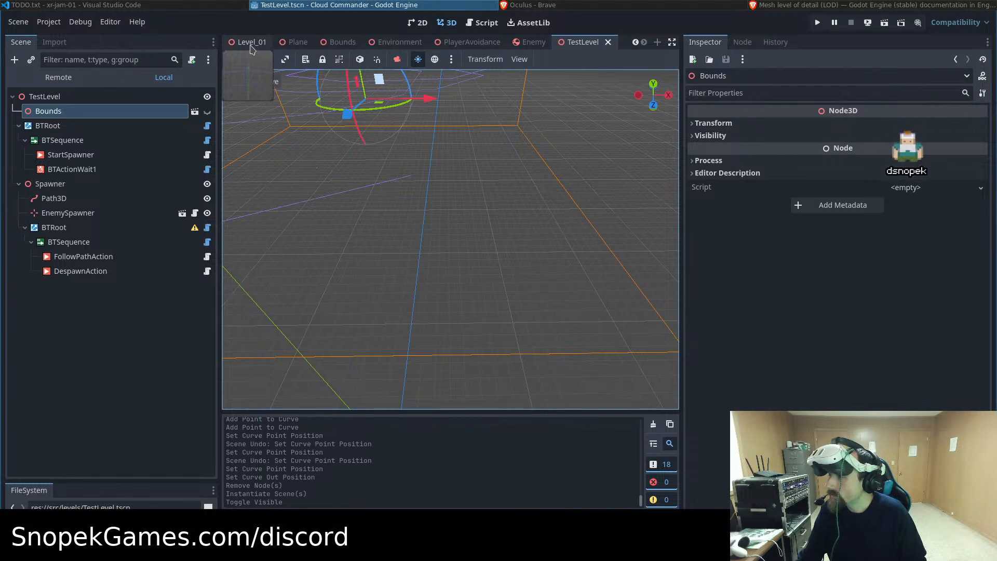
# Deploy and run the project on the connected Oculus Quest 3
pyautogui.click(709, 4)
pyautogui.click(370, 5)
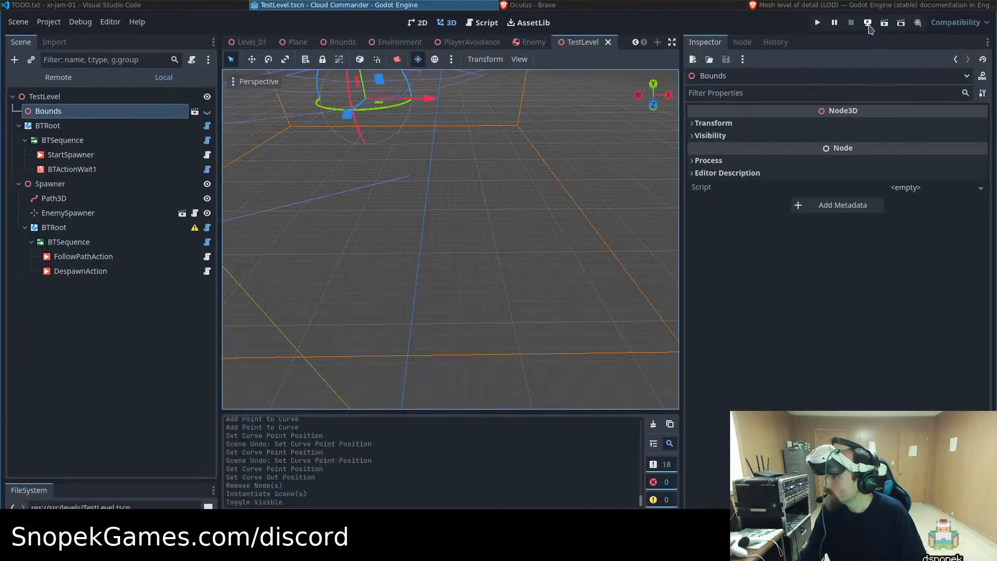
pyautogui.click(868, 22)
pyautogui.click(884, 55)
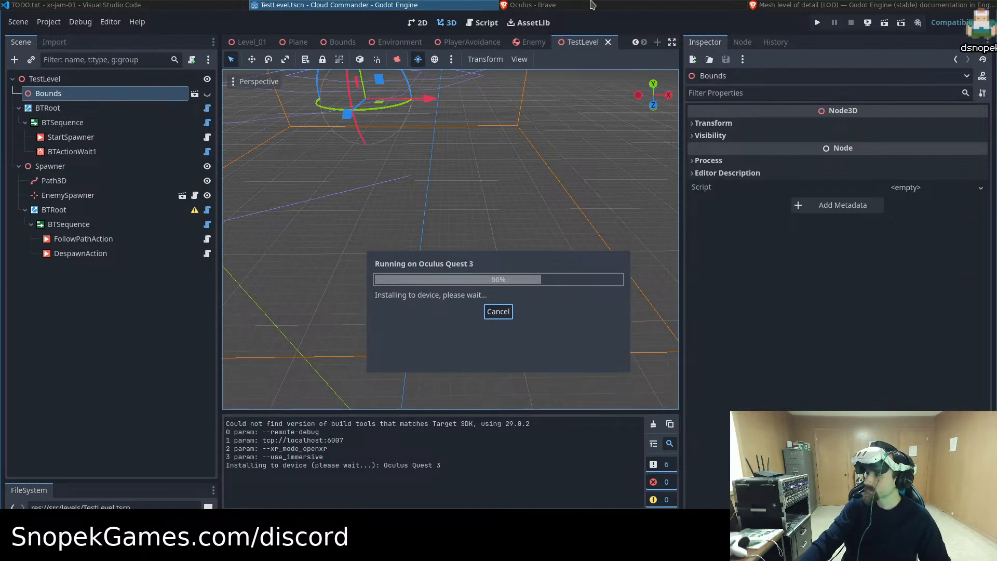
# Switch to the Oculus casting page in Brave and watch the enemies follow the path in full screen
pyautogui.click(592, 5)
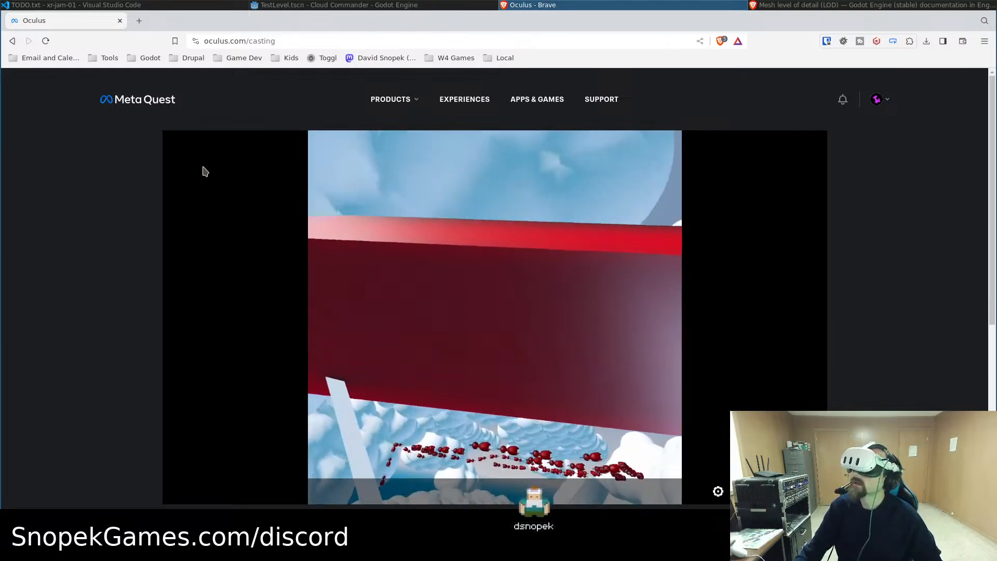
pyautogui.click(806, 491)
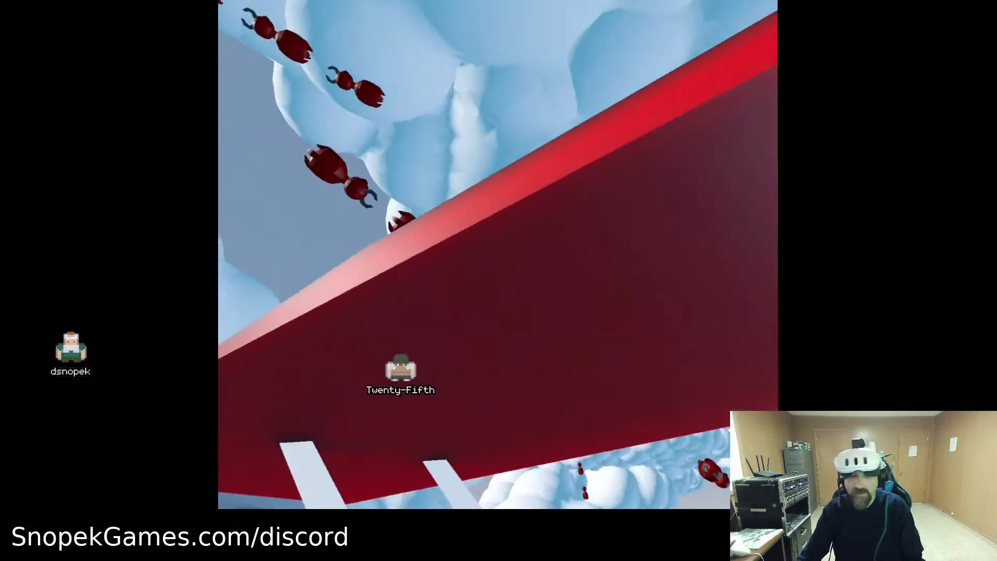
pyautogui.press('Escape')
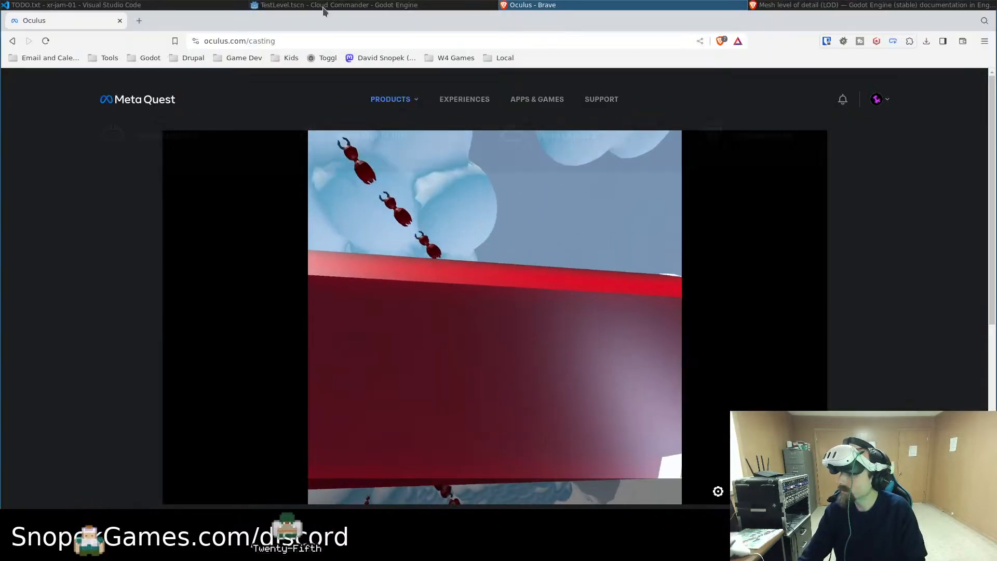
# Back in Godot, delete the stray low curve point from the spawner's Path3D and save the TestLevel scene
pyautogui.click(323, 6)
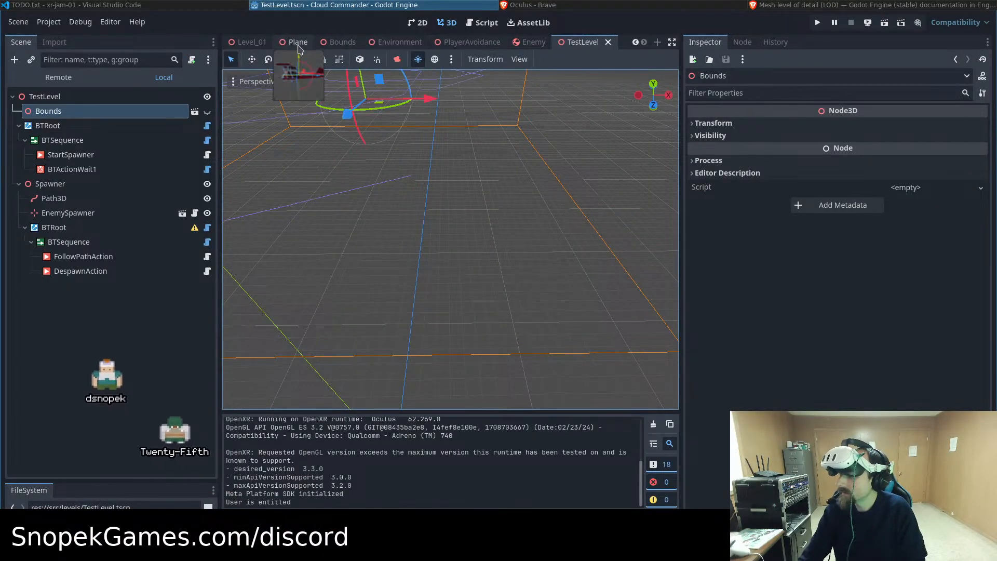
pyautogui.click(161, 201)
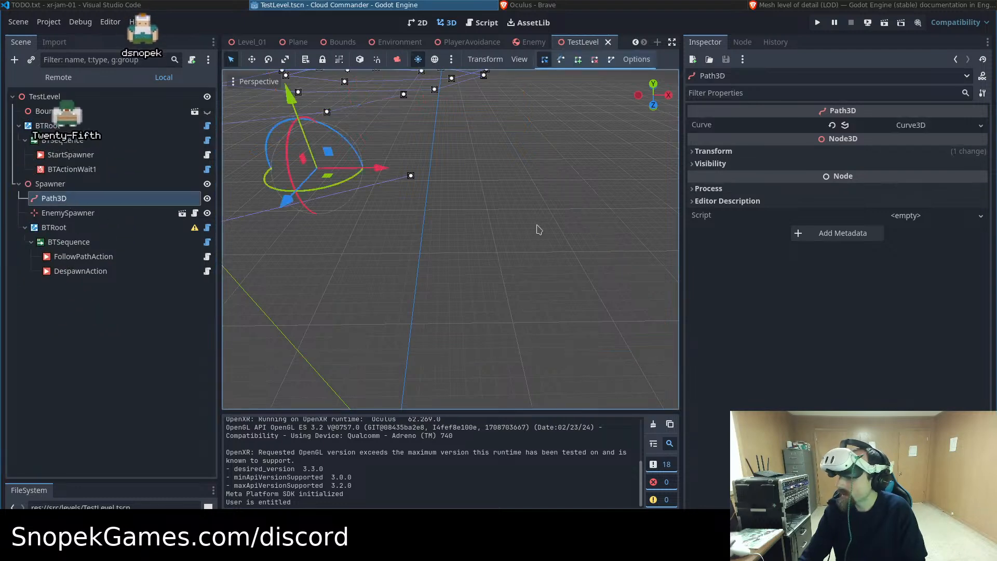
pyautogui.scroll(-5, 520, 228)
pyautogui.scroll(3, 506, 229)
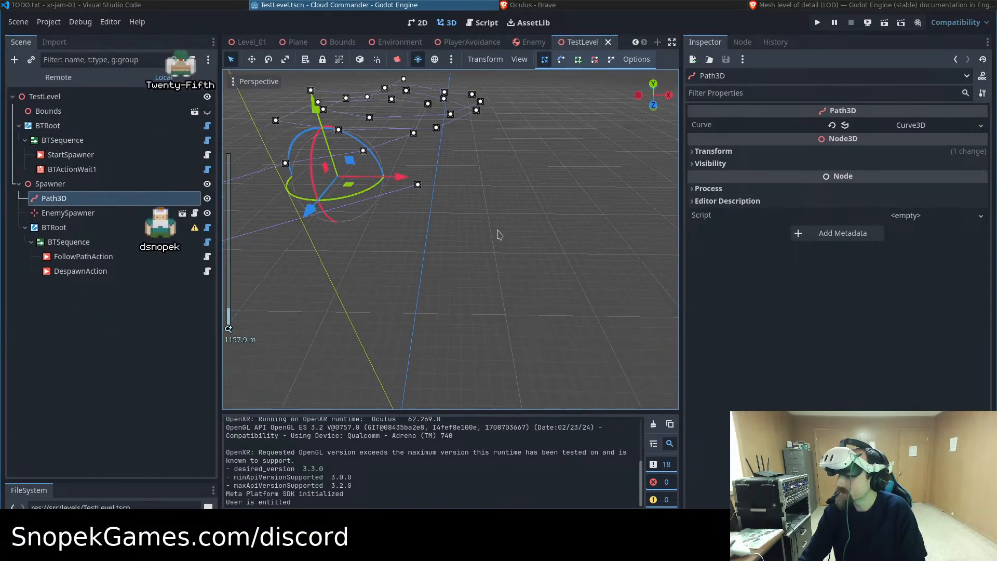
pyautogui.moveTo(497, 235); pyautogui.dragTo(428, 208, button='middle')
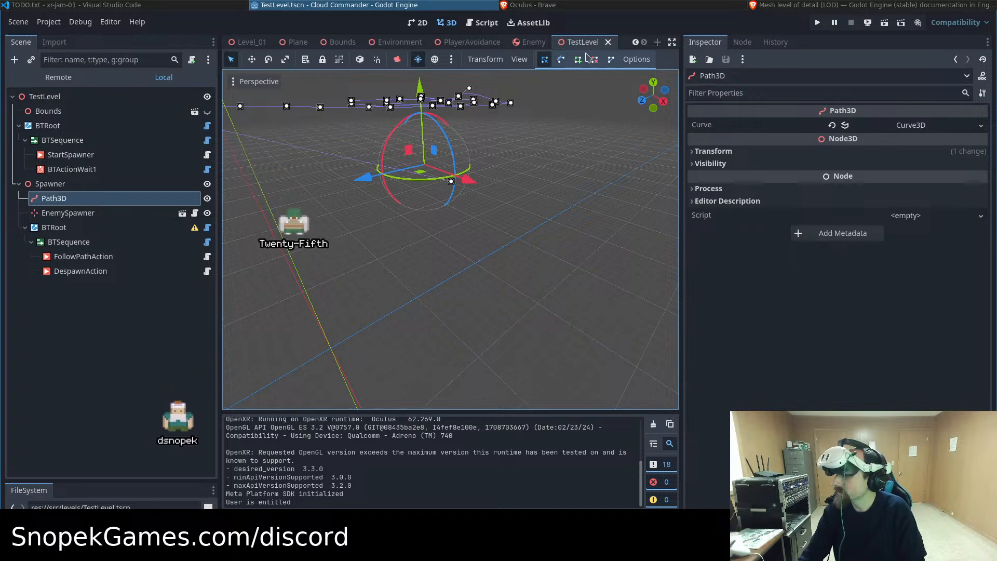
pyautogui.click(594, 60)
pyautogui.click(452, 181)
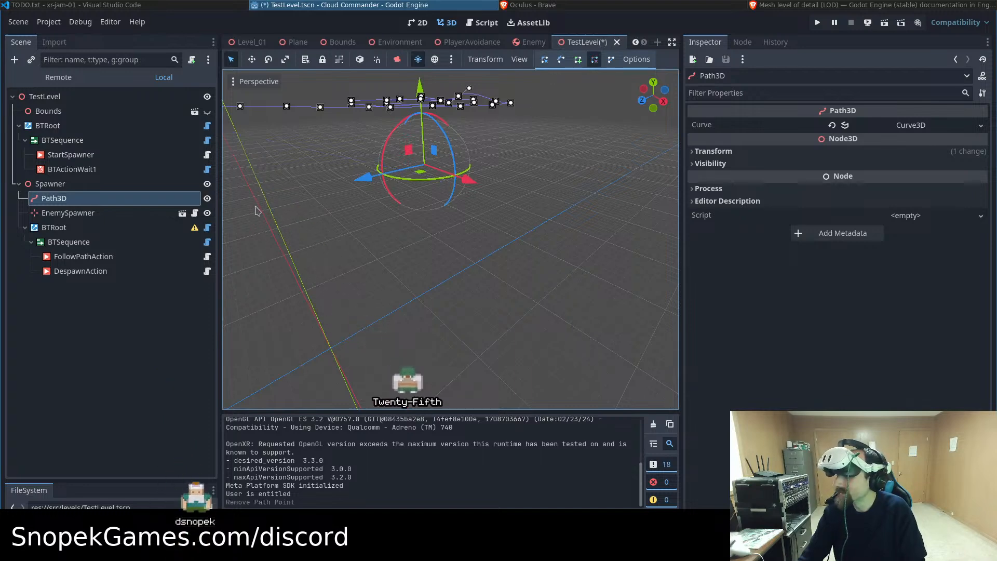
pyautogui.moveTo(258, 211); pyautogui.dragTo(462, 266, button='middle')
pyautogui.scroll(-8, 459, 259)
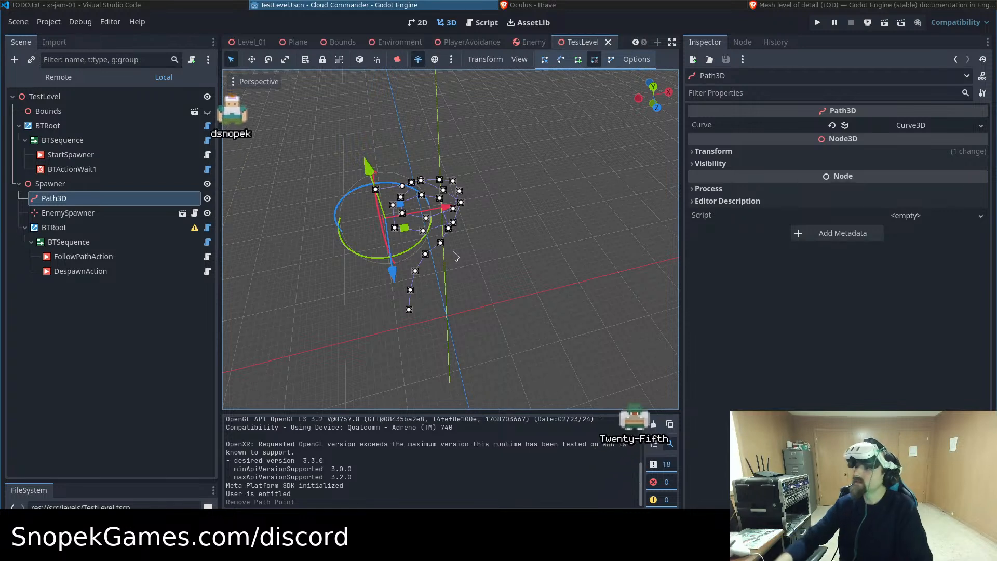
pyautogui.hotkey('ctrl', 's')
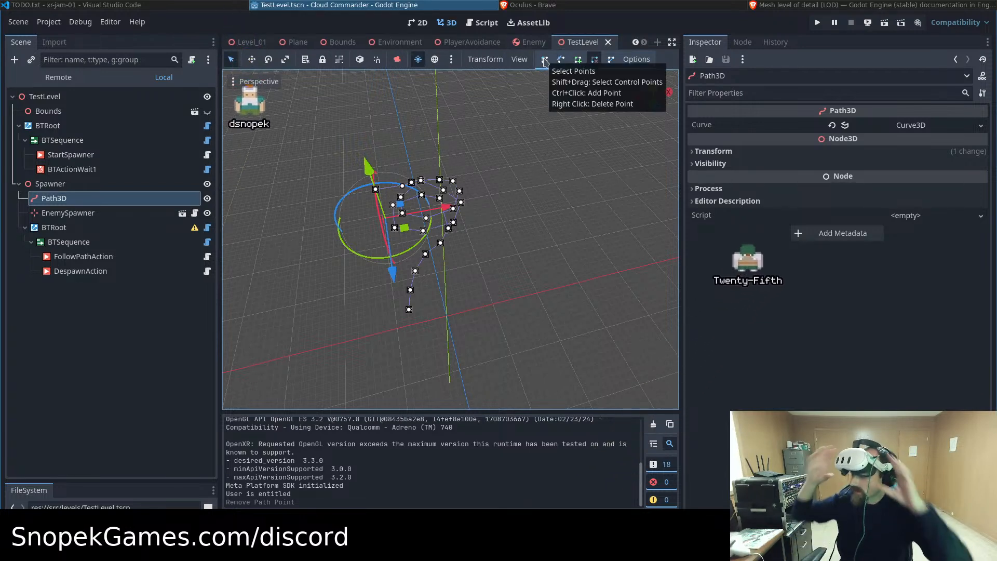
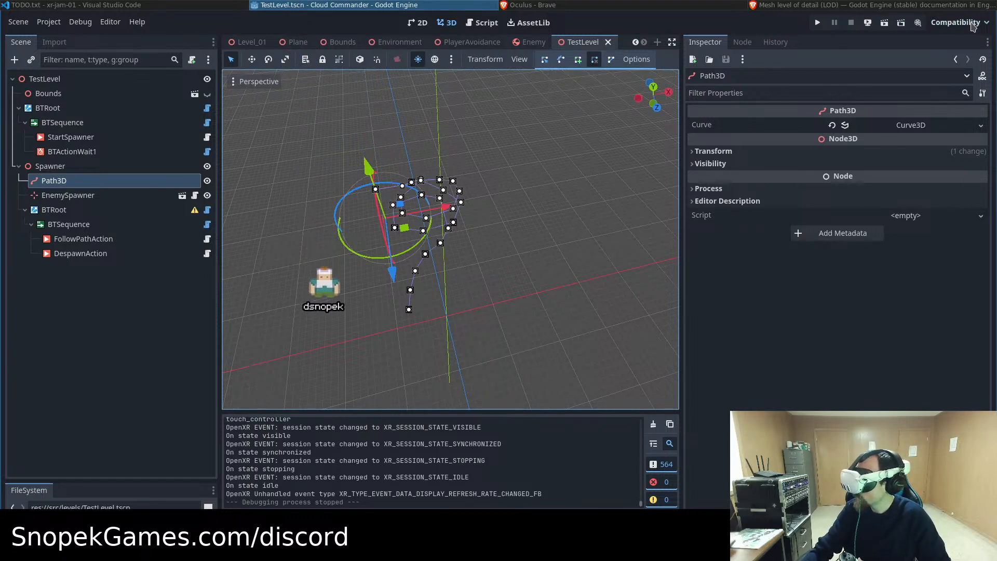
# Rebuild the project and run it on the Quest 3 again, dismissing the Android build output
pyautogui.click(868, 24)
pyautogui.click(909, 53)
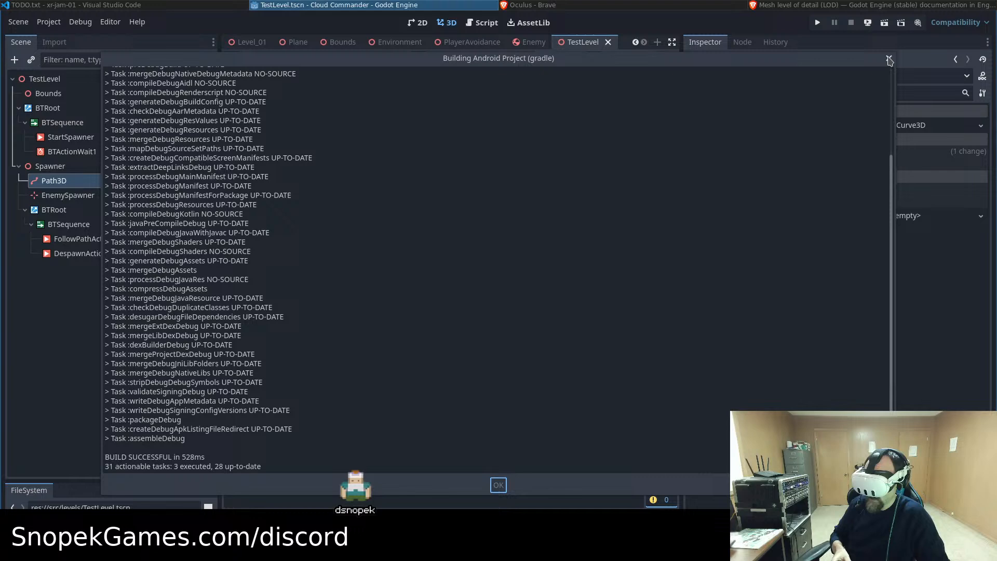
pyautogui.click(889, 59)
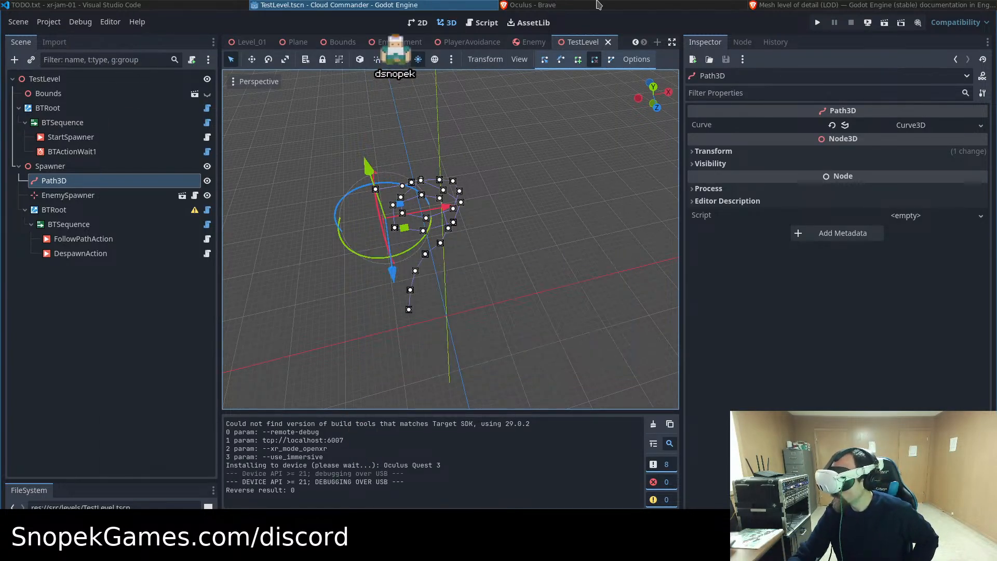
# Check the enemy path and performance overlay full screen on the Oculus casting page in Brave, and return to Godot
pyautogui.click(596, 5)
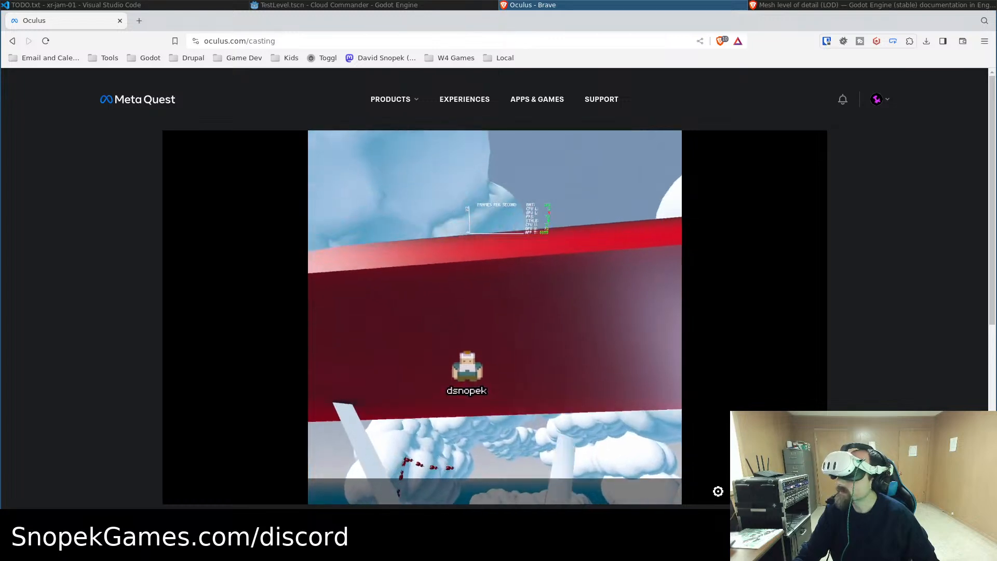
pyautogui.click(806, 492)
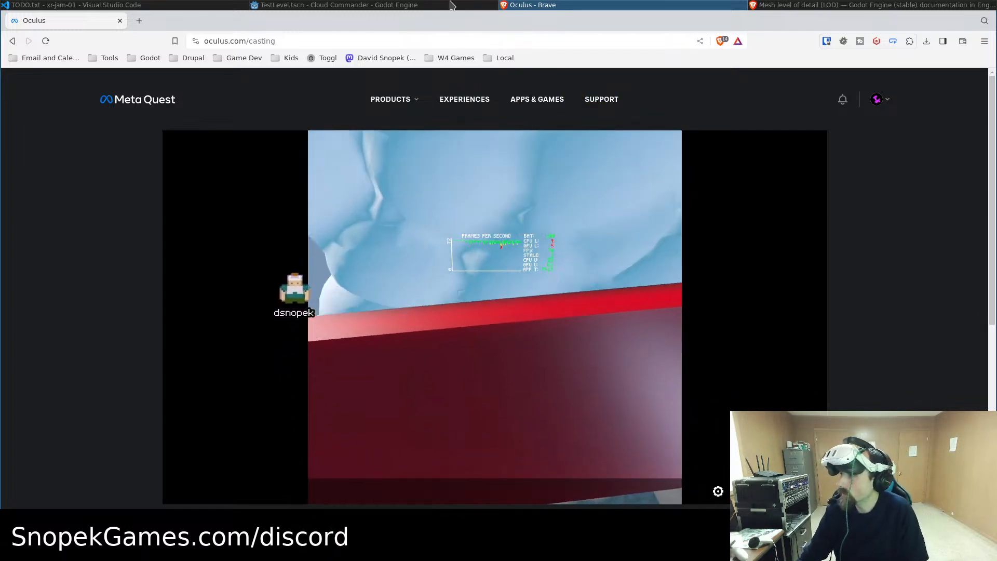
pyautogui.click(399, 5)
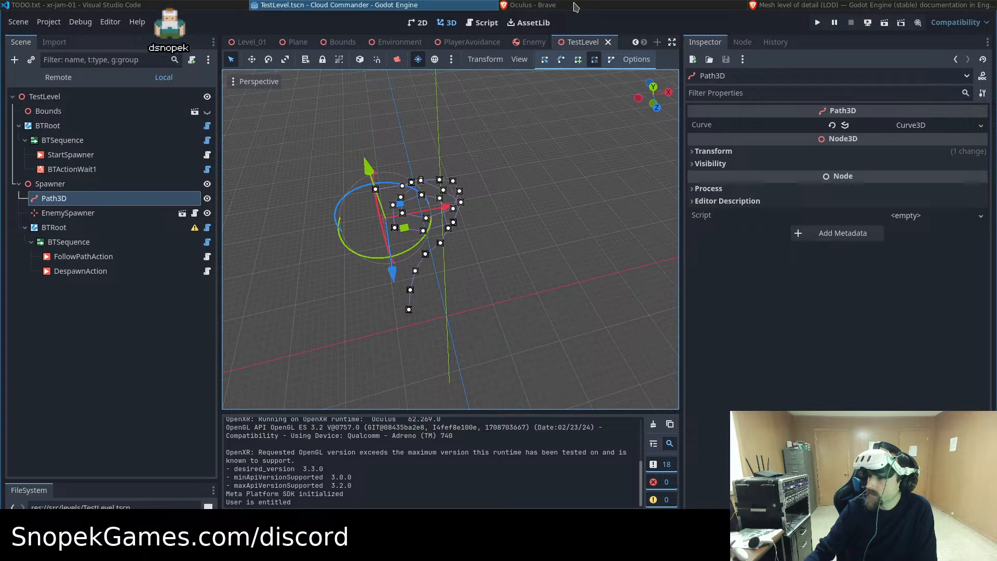
# Switch to the Godot documentation page on mesh level of detail (LOD) in Brave and read its list of covered topics
pyautogui.click(779, 5)
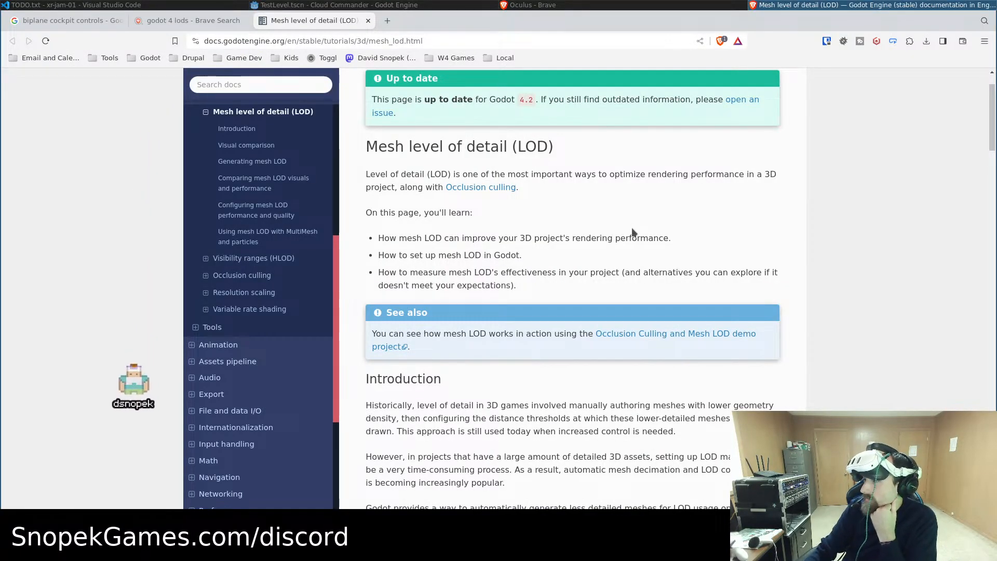
pyautogui.scroll(-2, 631, 232)
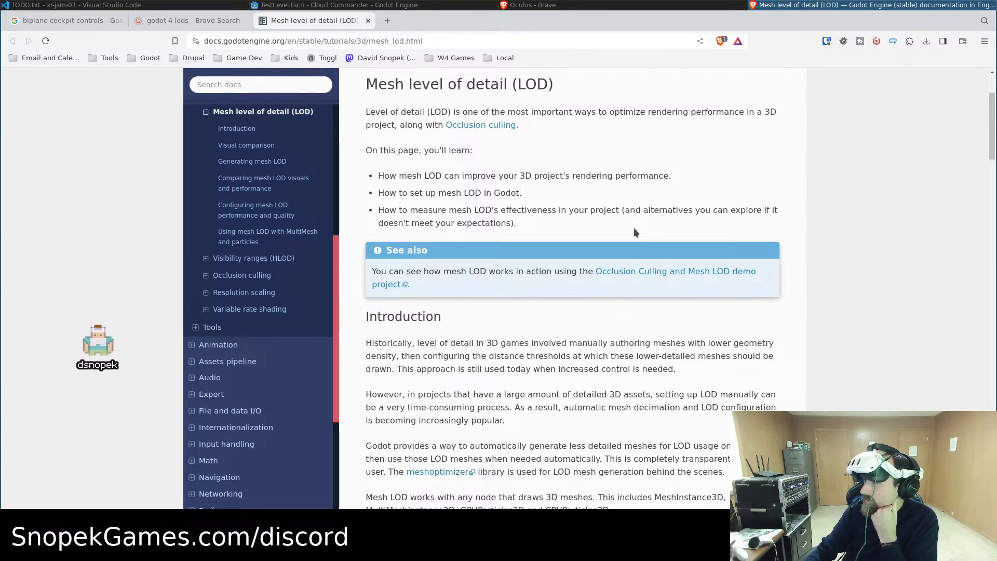
pyautogui.moveTo(379, 196); pyautogui.dragTo(540, 202)
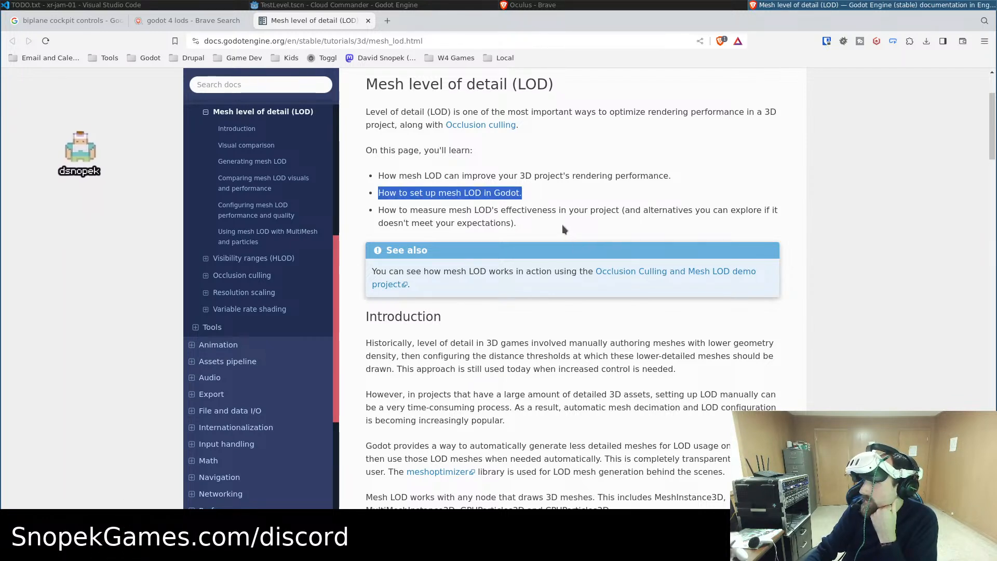
pyautogui.click(540, 226)
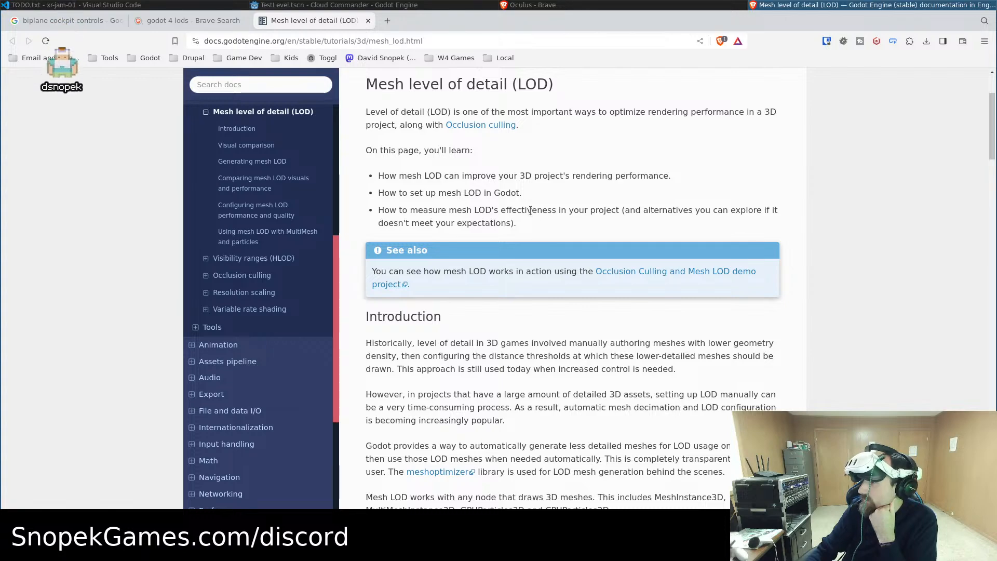
pyautogui.moveTo(384, 214); pyautogui.dragTo(517, 223)
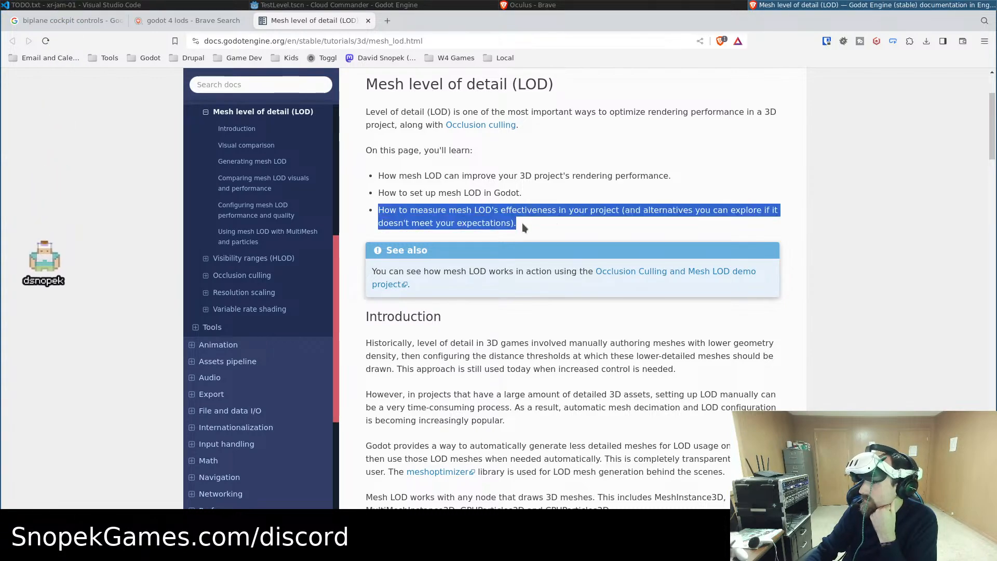
# Examine the documentation sections on comparing mesh LOD visuals and performance and on configuring LOD performance and quality
pyautogui.scroll(-10, 579, 223)
pyautogui.scroll(-20, 579, 224)
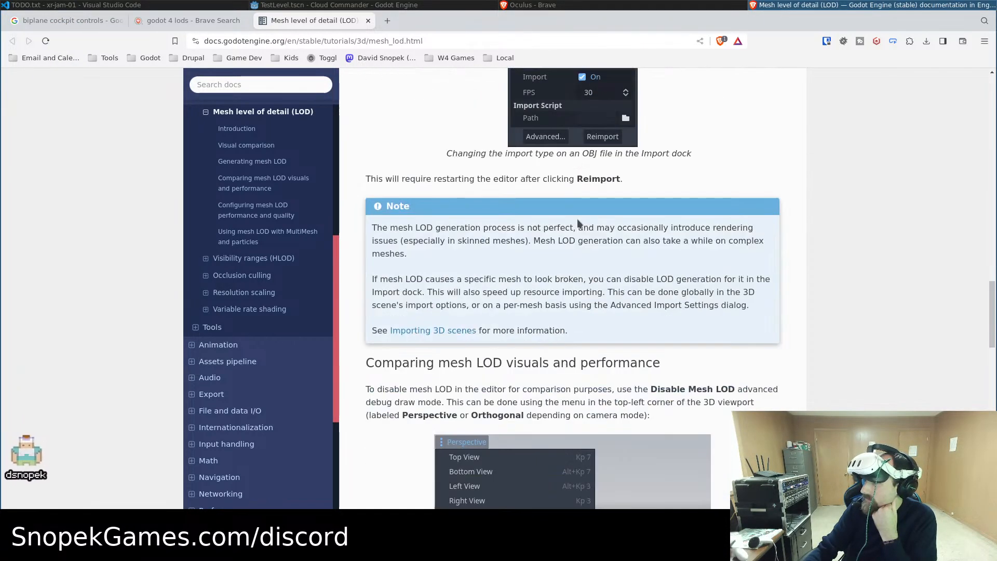
pyautogui.scroll(-10, 584, 226)
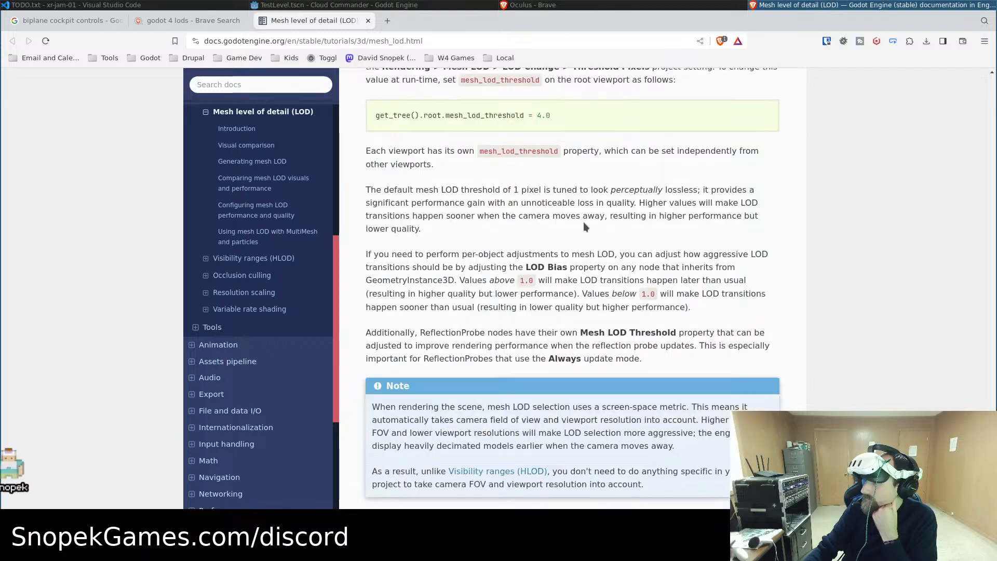
pyautogui.scroll(15, 563, 252)
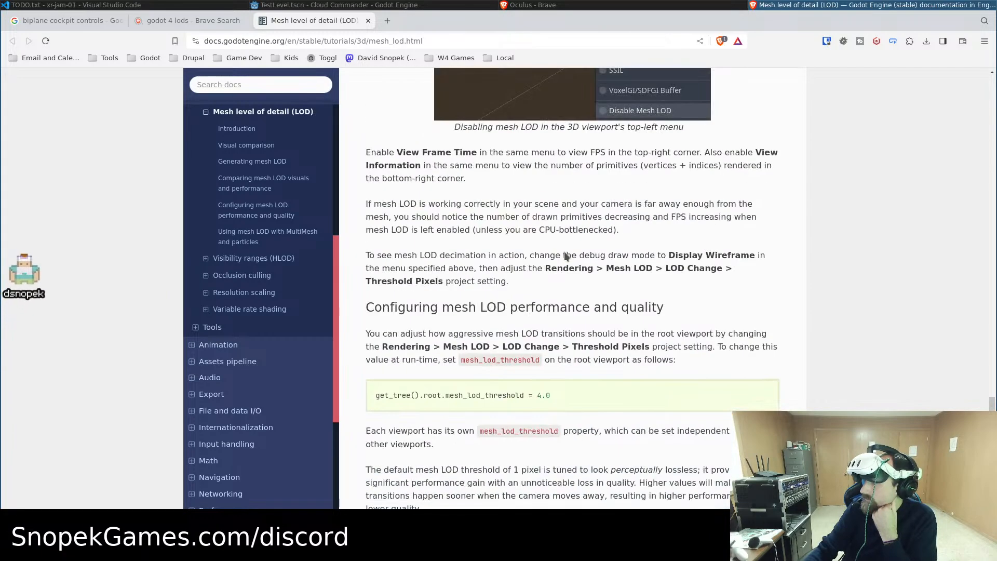
pyautogui.scroll(-5, 566, 254)
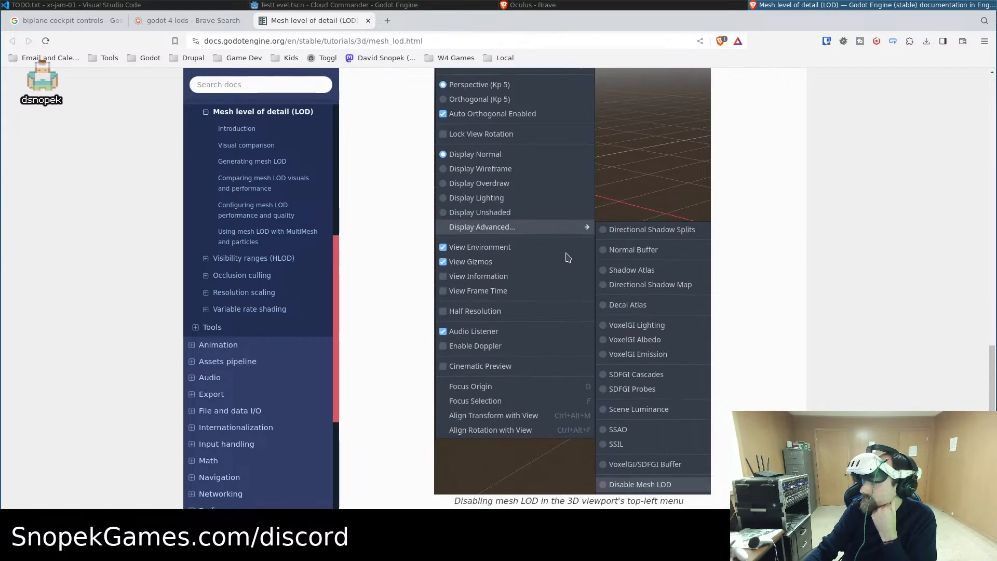
pyautogui.scroll(-4, 575, 268)
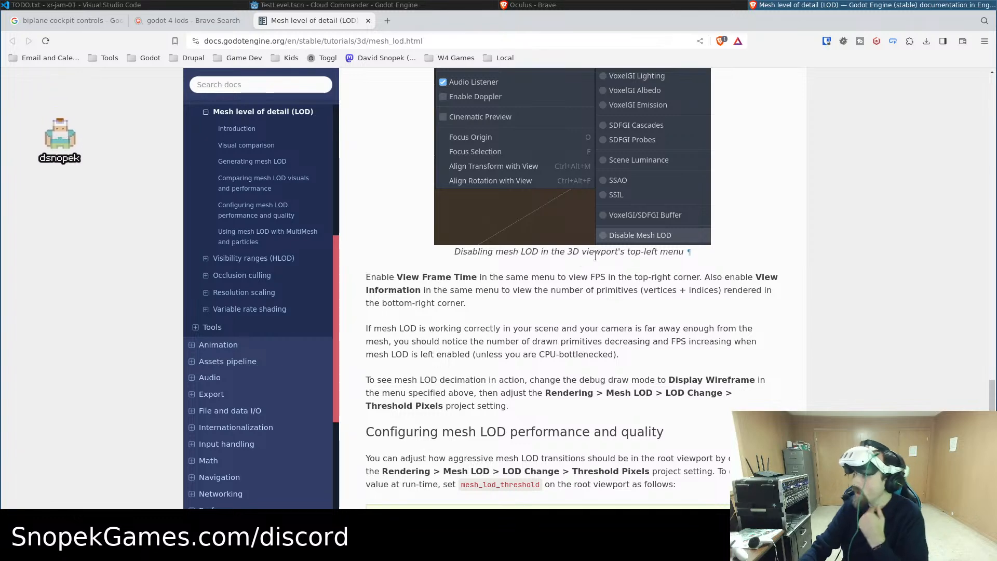
pyautogui.scroll(9, 633, 257)
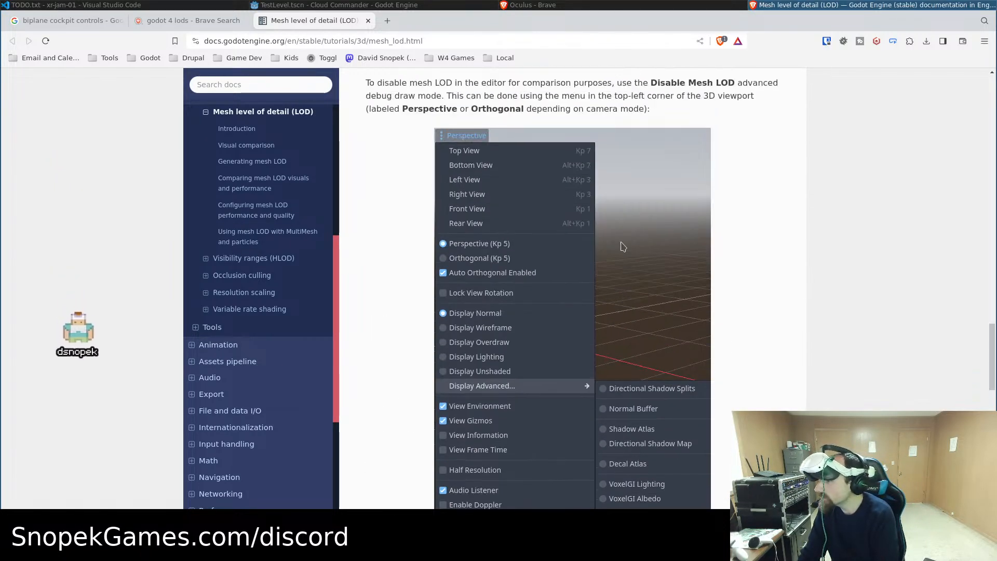
pyautogui.scroll(-9, 644, 241)
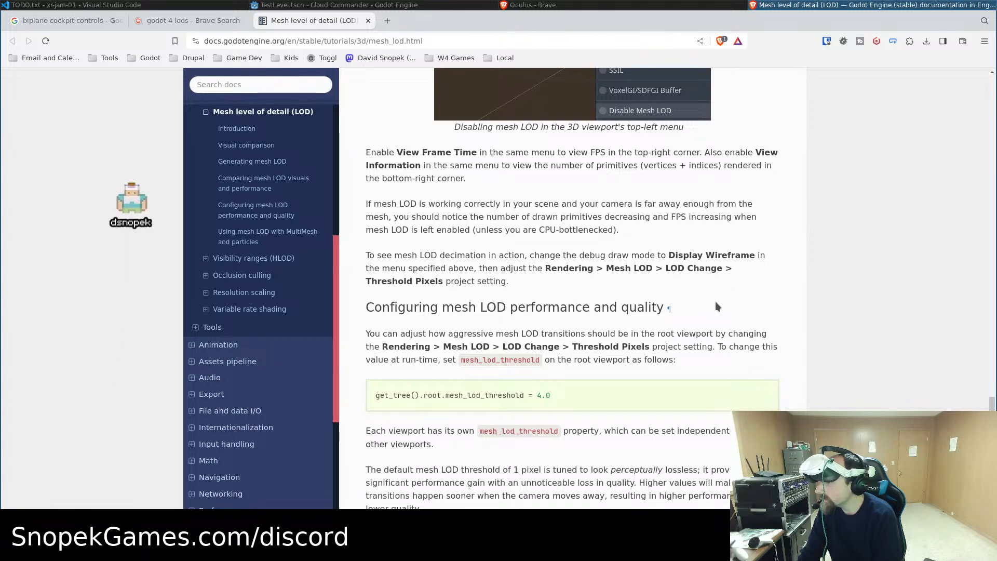
pyautogui.scroll(-1, 712, 300)
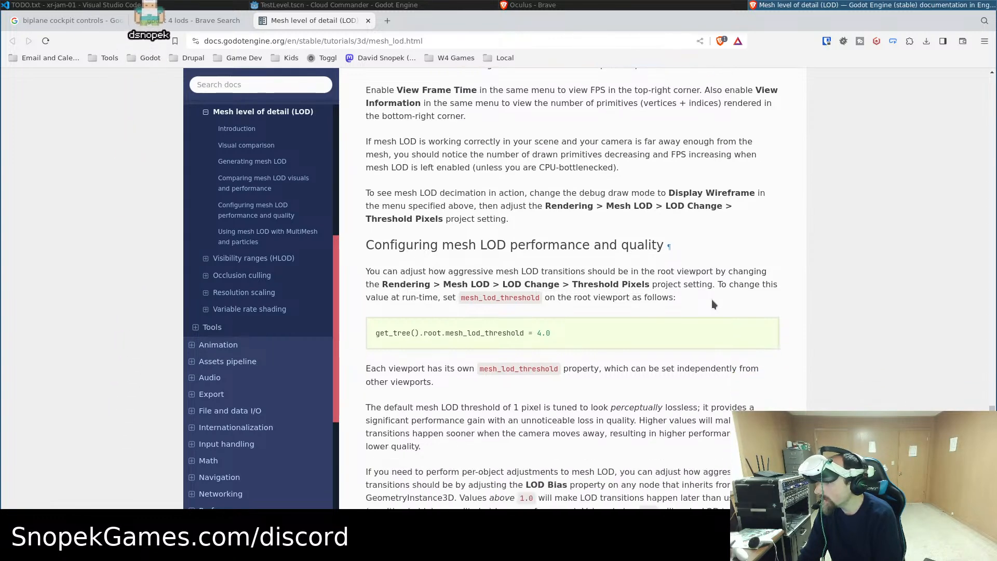
# Read the mesh LOD page's introduction on automatic LOD generation and the supported node types, highlighting GPUParticles3D
pyautogui.scroll(14, 712, 299)
pyautogui.scroll(20, 678, 269)
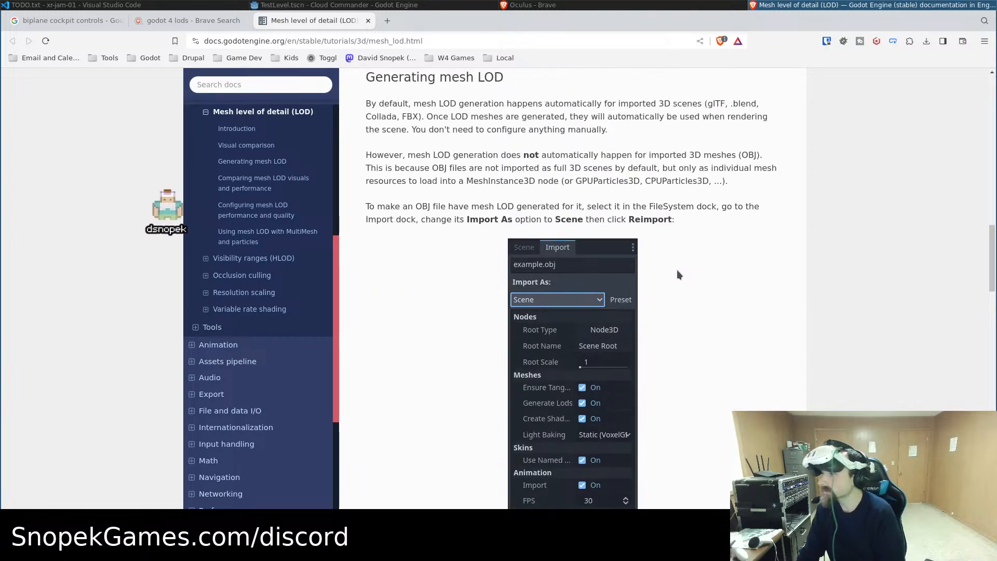
pyautogui.tripleClick(669, 248)
pyautogui.scroll(1, 669, 247)
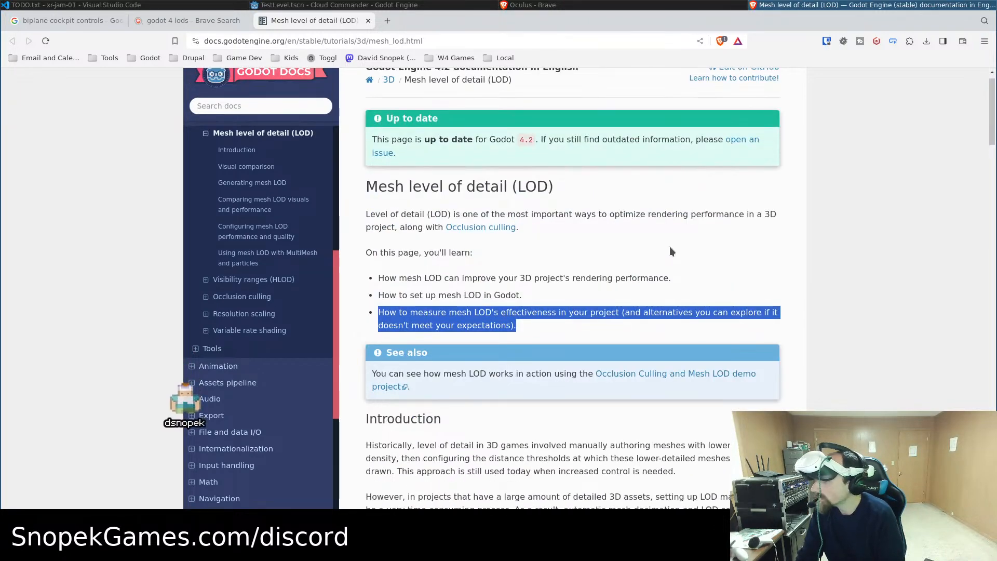
pyautogui.scroll(-5, 668, 246)
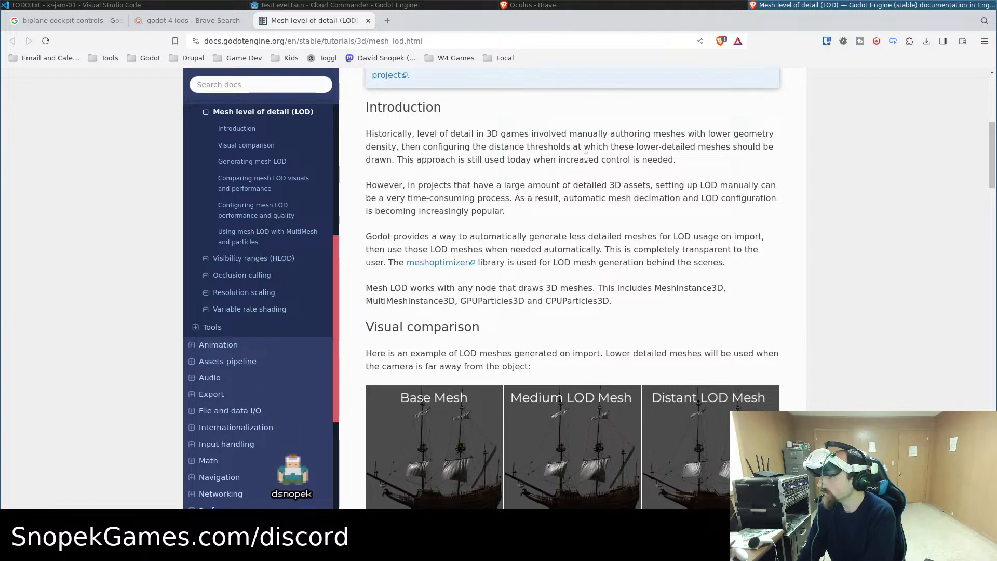
pyautogui.scroll(-2, 322, 197)
pyautogui.scroll(-2, 559, 154)
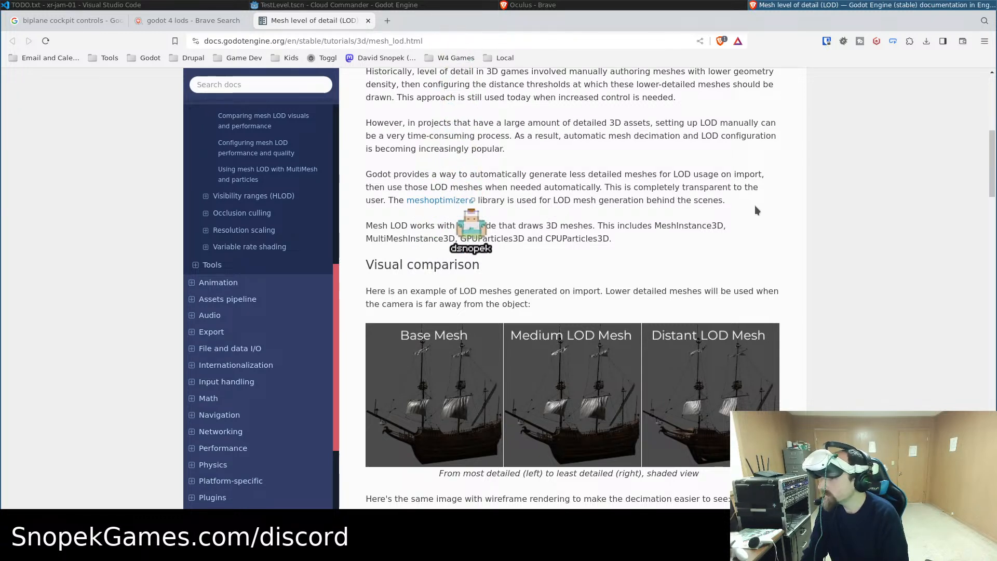
pyautogui.scroll(-2, 755, 209)
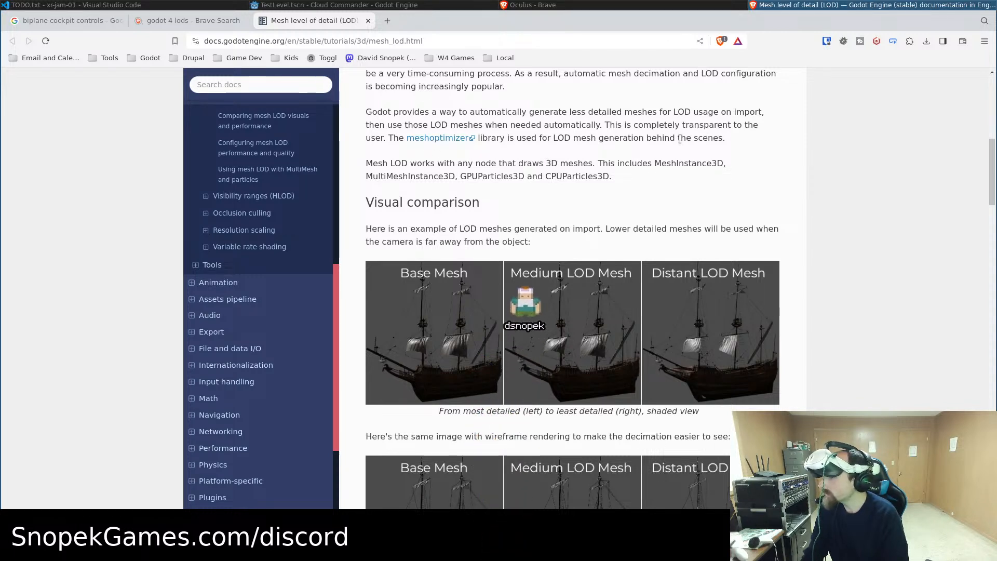
pyautogui.scroll(-2, 484, 210)
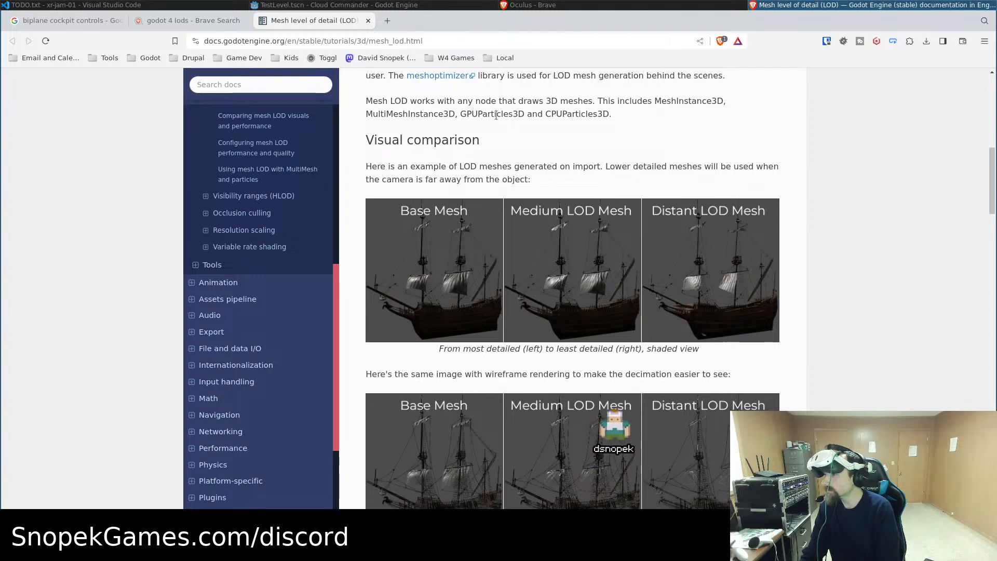
pyautogui.moveTo(463, 115); pyautogui.dragTo(520, 114)
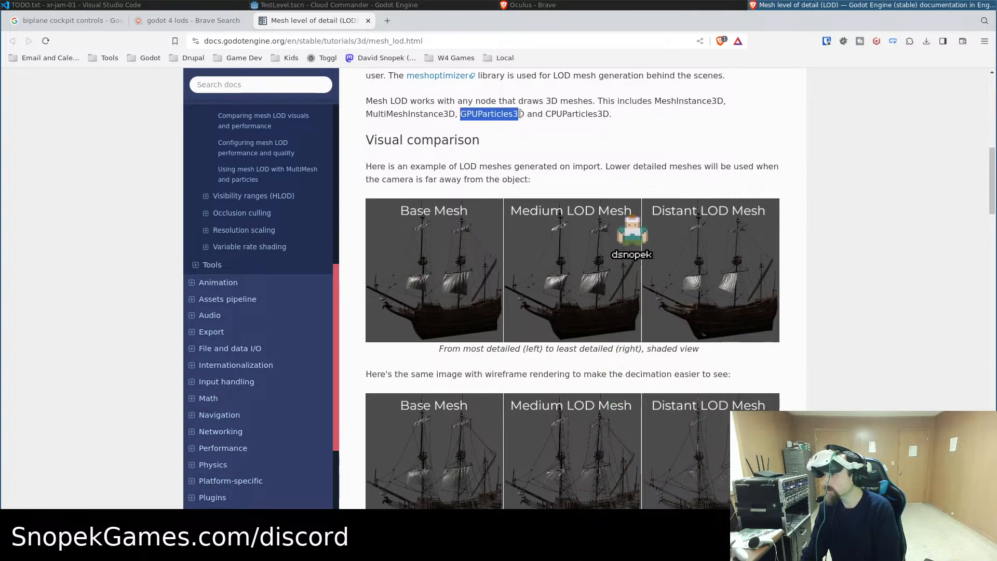
# Switch to the Oculus casting page in Brave and check the running game's performance overlay
pyautogui.click(401, 4)
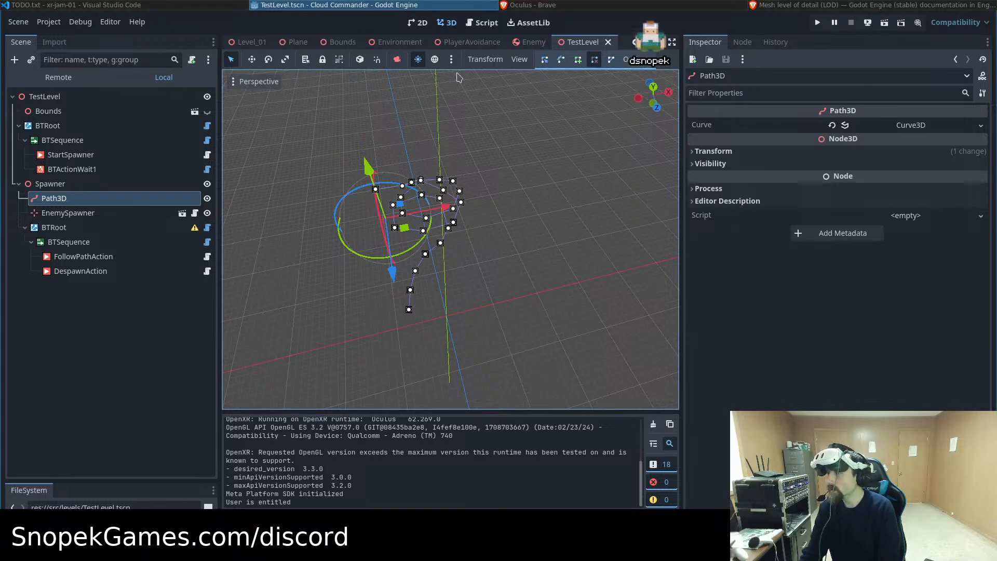
pyautogui.click(741, 5)
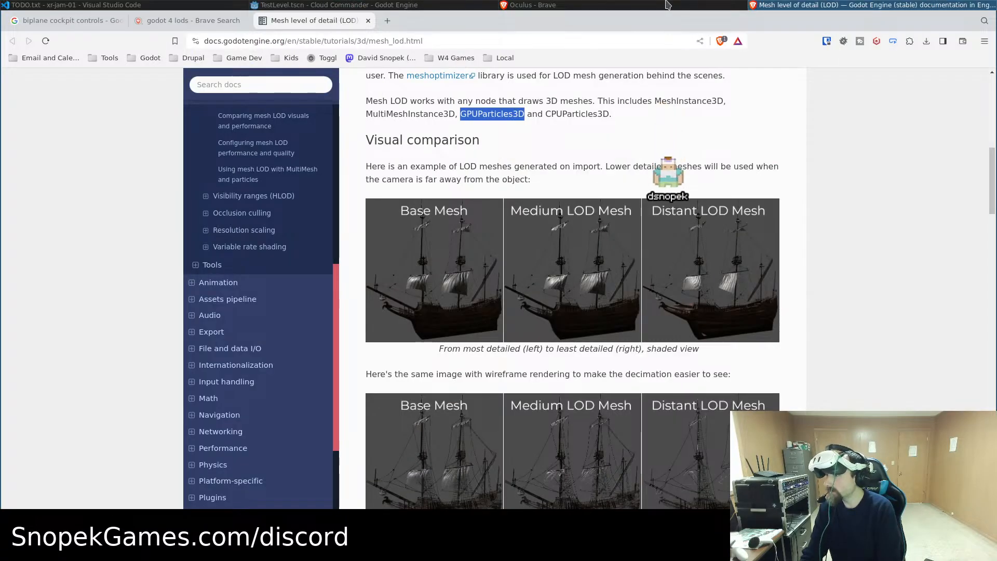
pyautogui.click(530, 5)
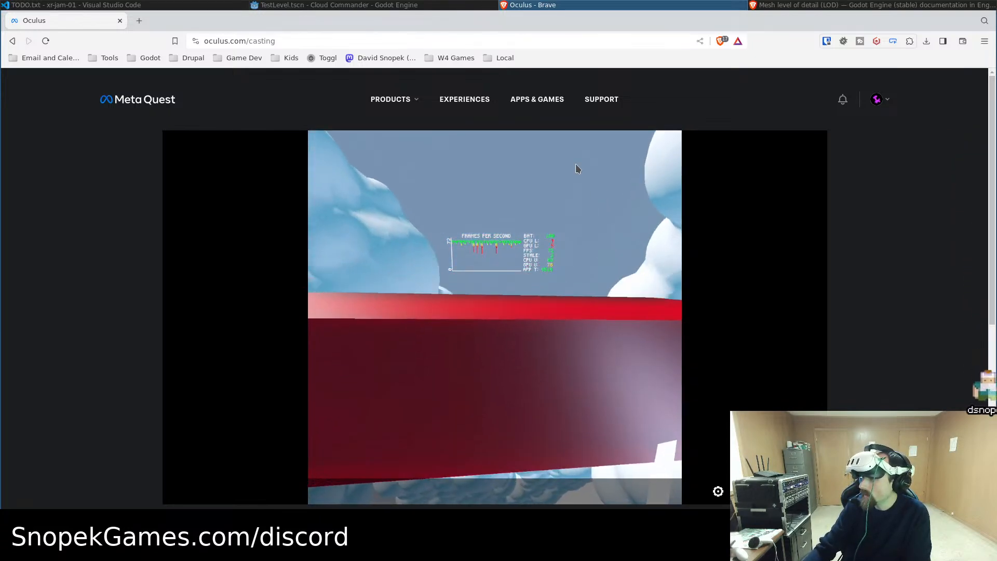
pyautogui.click(461, 5)
pyautogui.click(546, 4)
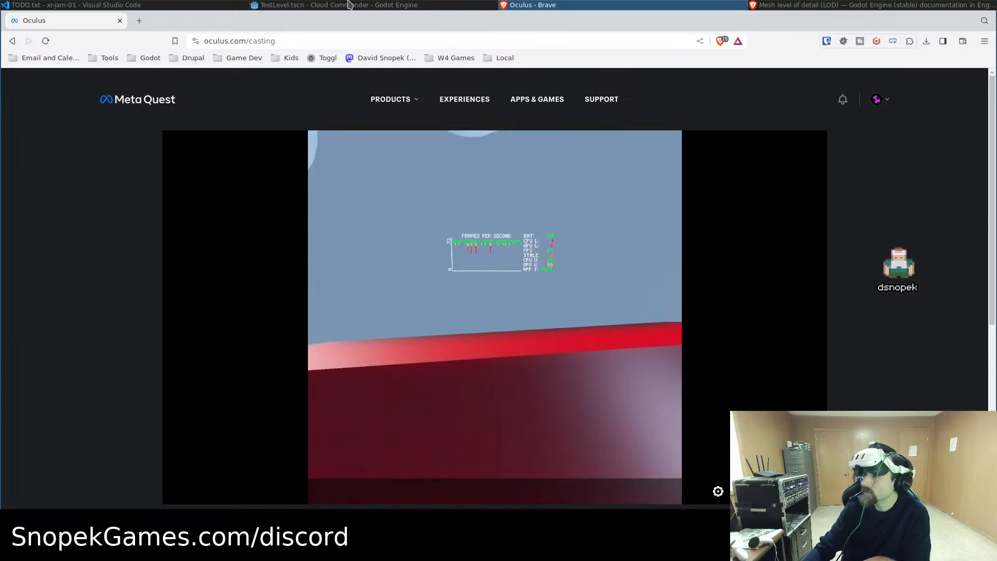
pyautogui.click(275, 5)
# Return to the mesh LOD documentation and read how LODs are generated for imported scenes and OBJ meshes
pyautogui.click(817, 5)
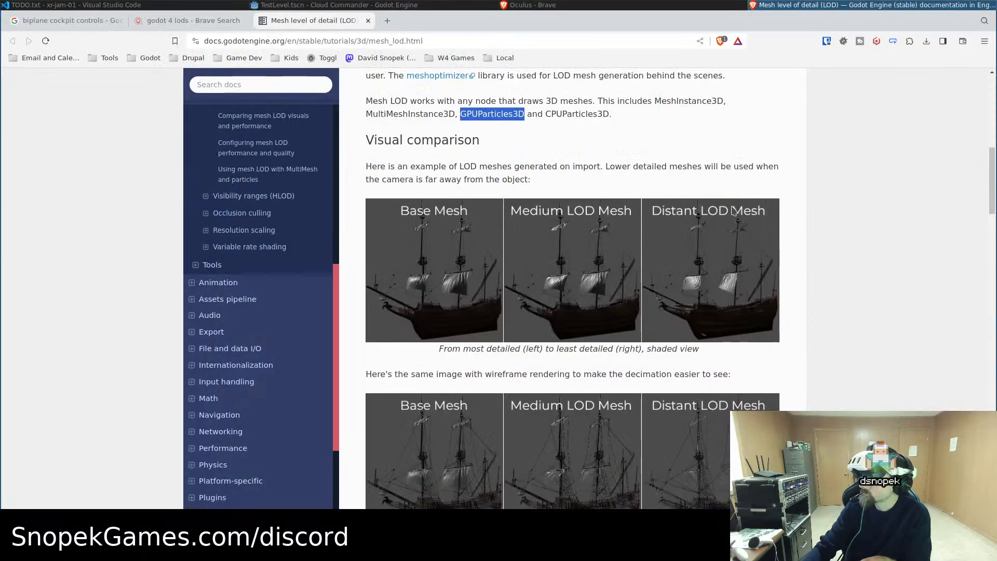
pyautogui.scroll(-3, 639, 280)
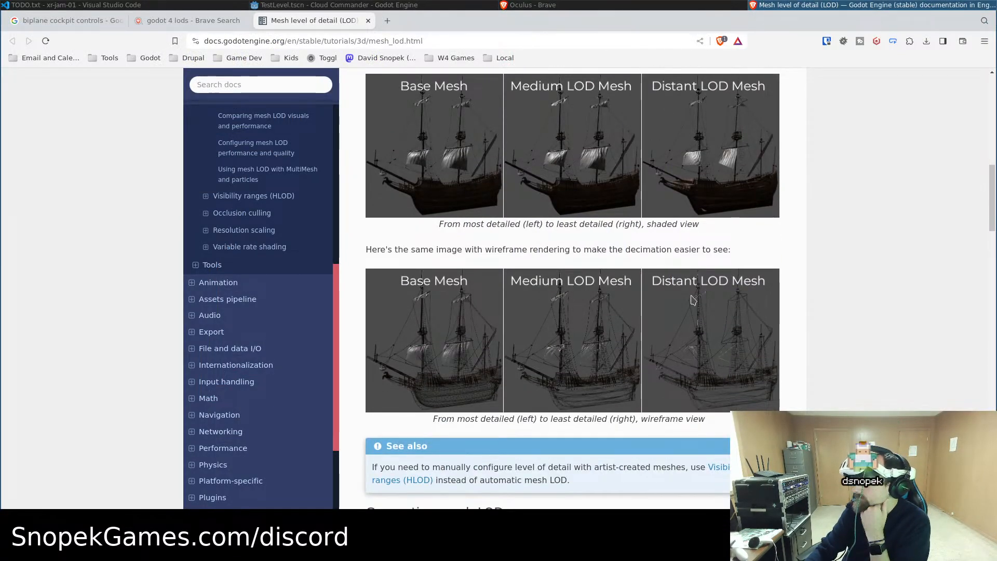
pyautogui.scroll(-6, 692, 297)
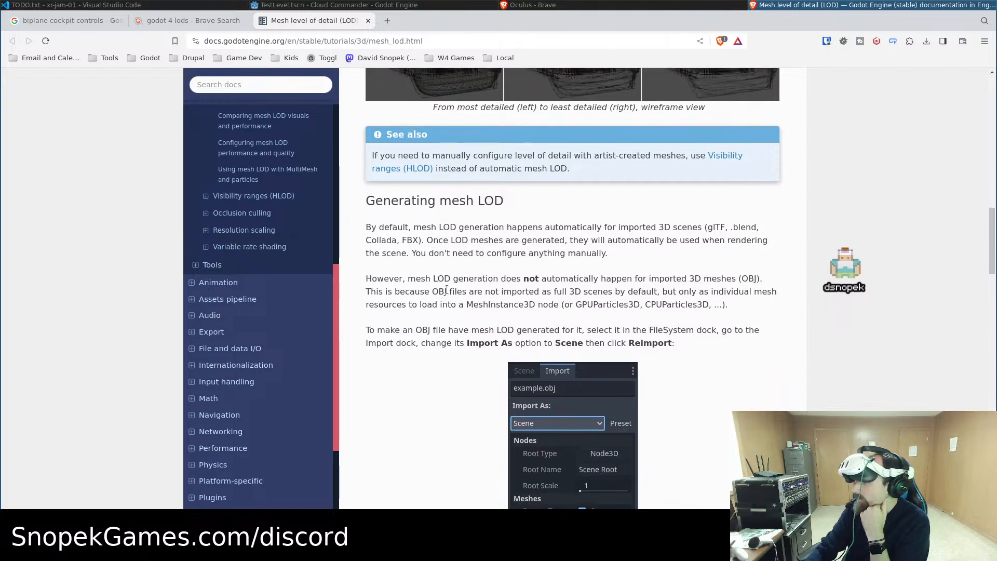
pyautogui.scroll(-3, 446, 291)
pyautogui.scroll(3, 469, 237)
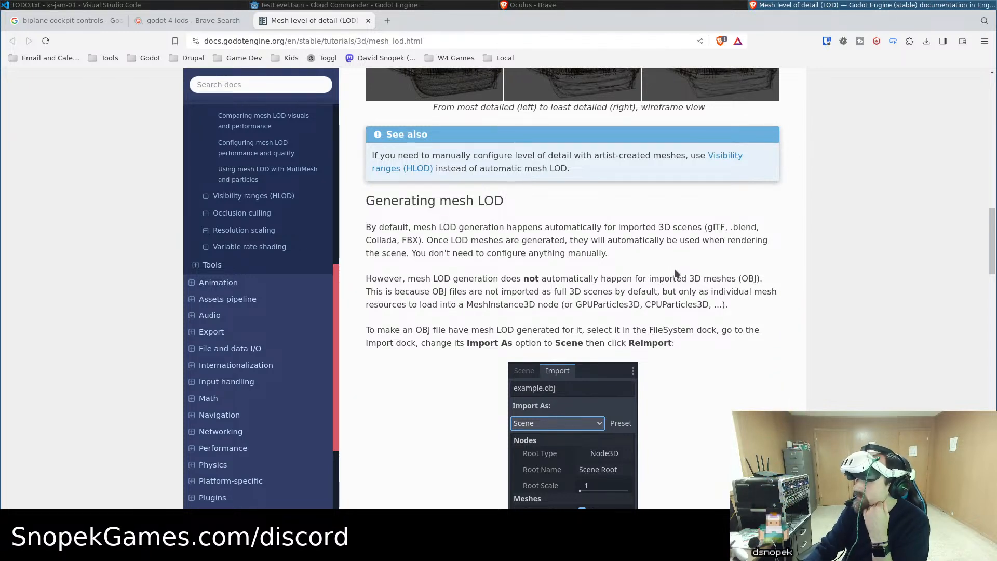
pyautogui.scroll(-3, 620, 258)
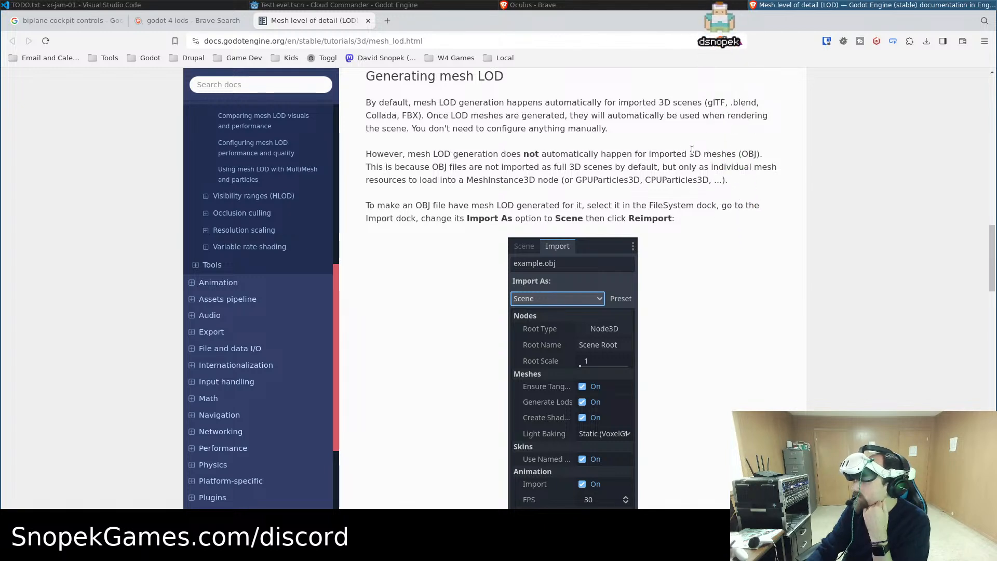
pyautogui.moveTo(690, 153); pyautogui.dragTo(738, 155)
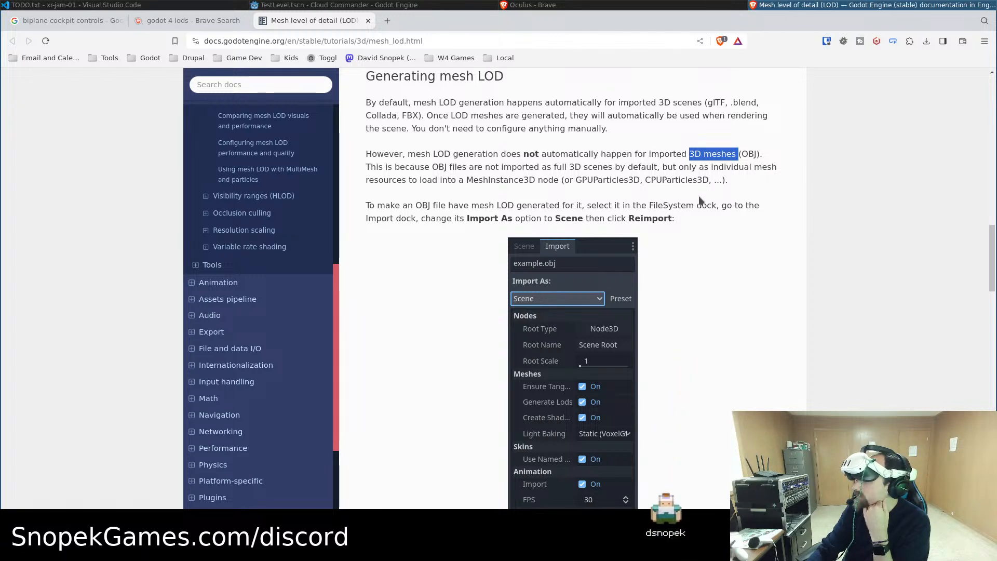
pyautogui.scroll(-2, 699, 198)
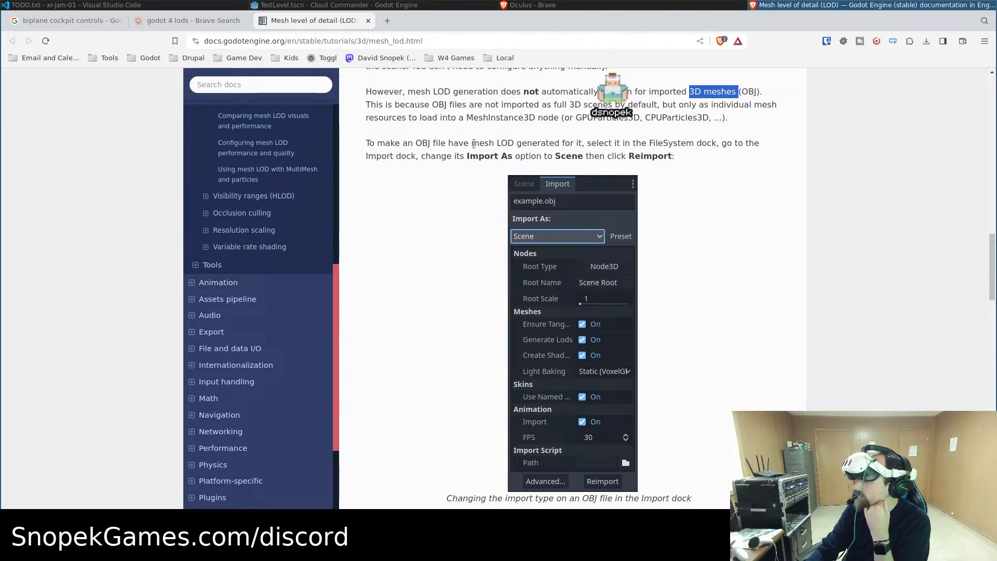
pyautogui.scroll(-4, 712, 254)
pyautogui.scroll(-2, 711, 254)
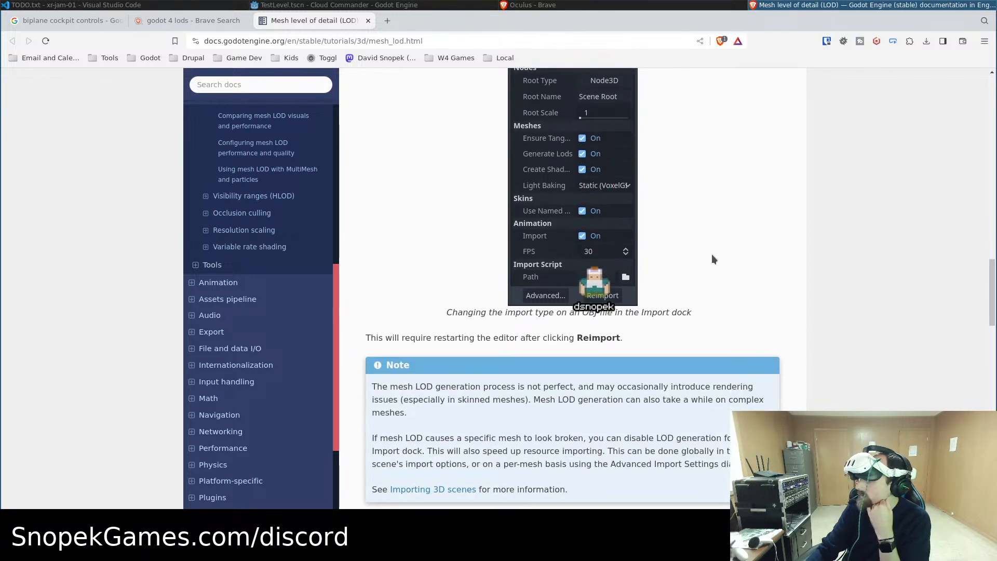
# Switch back to Godot and enlarge the FileSystem dock so the project's files can be browsed
pyautogui.click(573, 4)
pyautogui.click(461, 5)
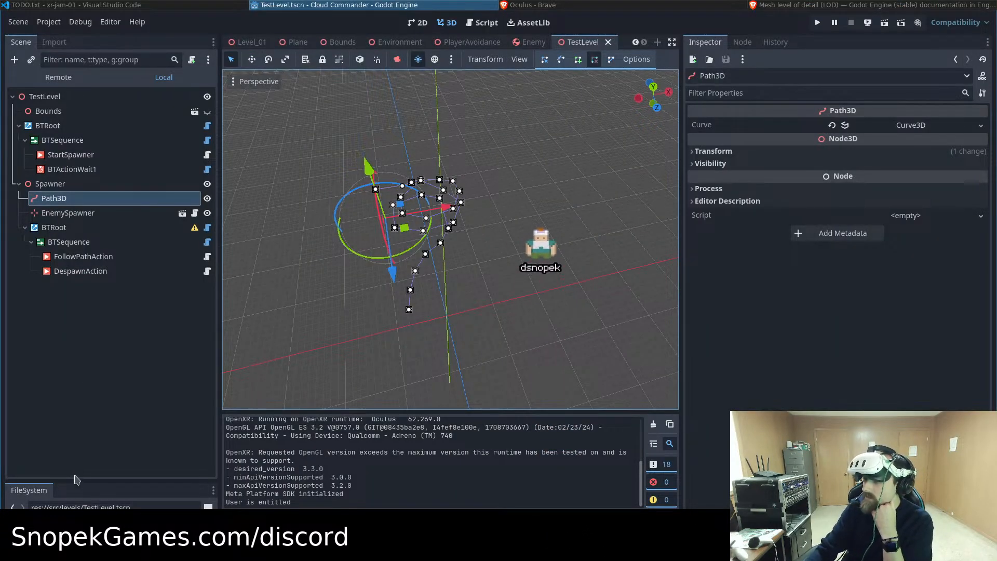
pyautogui.moveTo(84, 481); pyautogui.dragTo(88, 326)
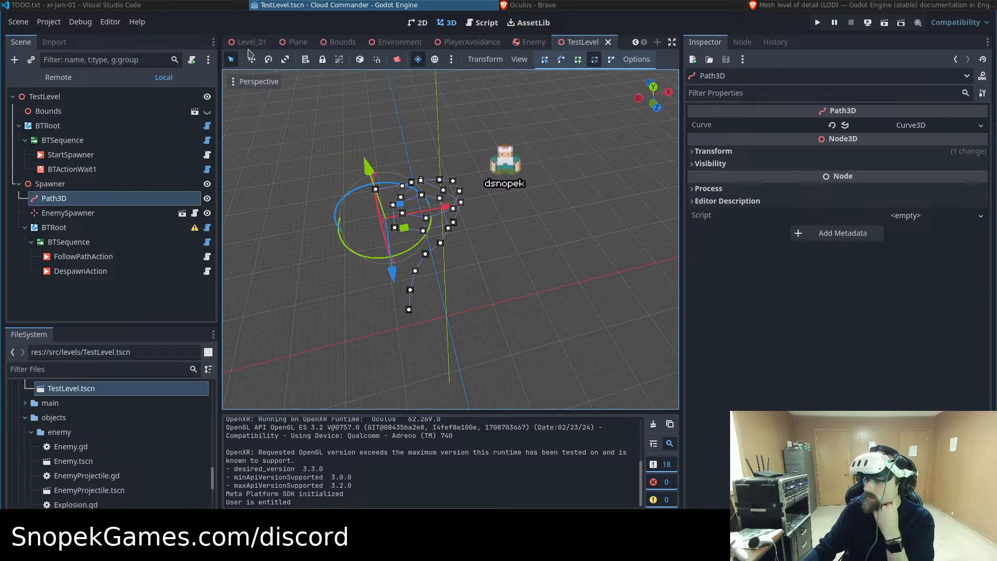
pyautogui.moveTo(294, 45)
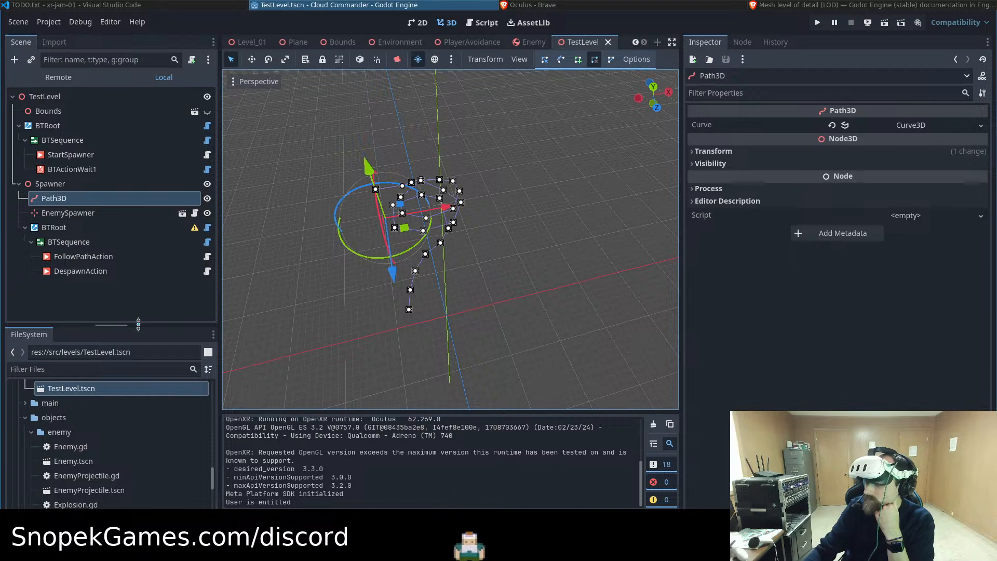
# Enlarge the FileSystem dock and select the bug-bot.glb model in the assets/enemies folder
pyautogui.moveTo(138, 325); pyautogui.dragTo(139, 189)
pyautogui.scroll(-6, 130, 414)
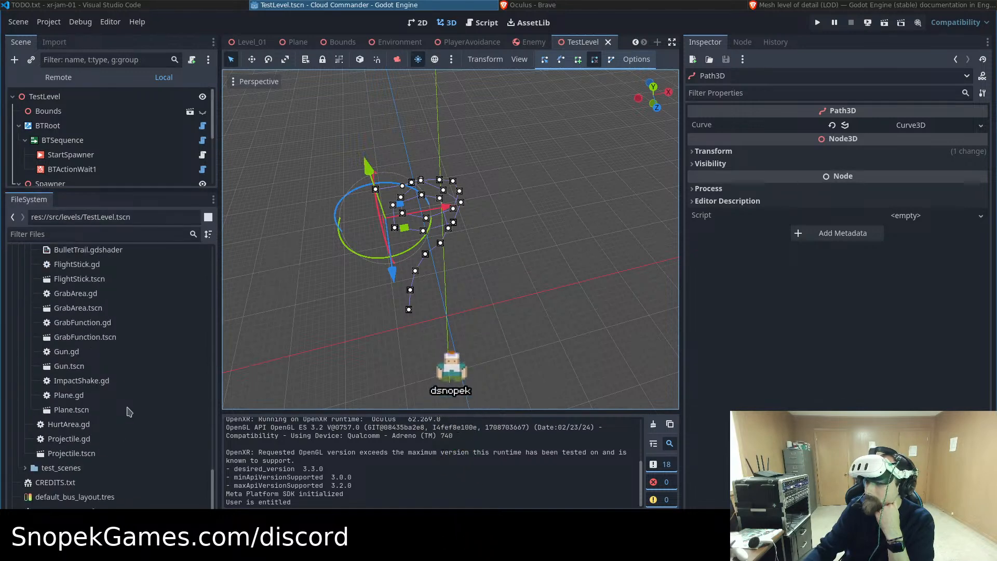
pyautogui.scroll(10, 130, 414)
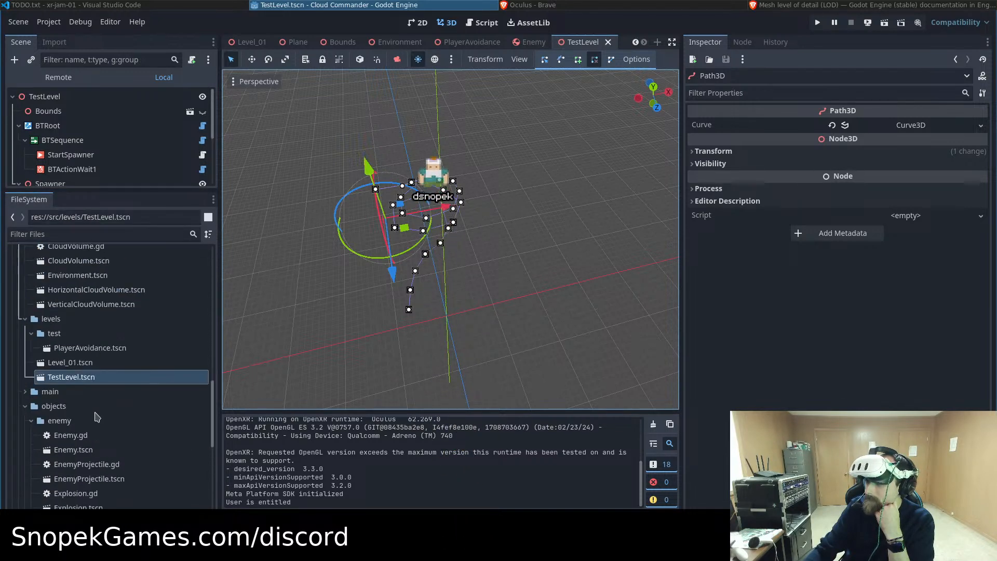
pyautogui.scroll(-4, 110, 416)
pyautogui.scroll(15, 129, 414)
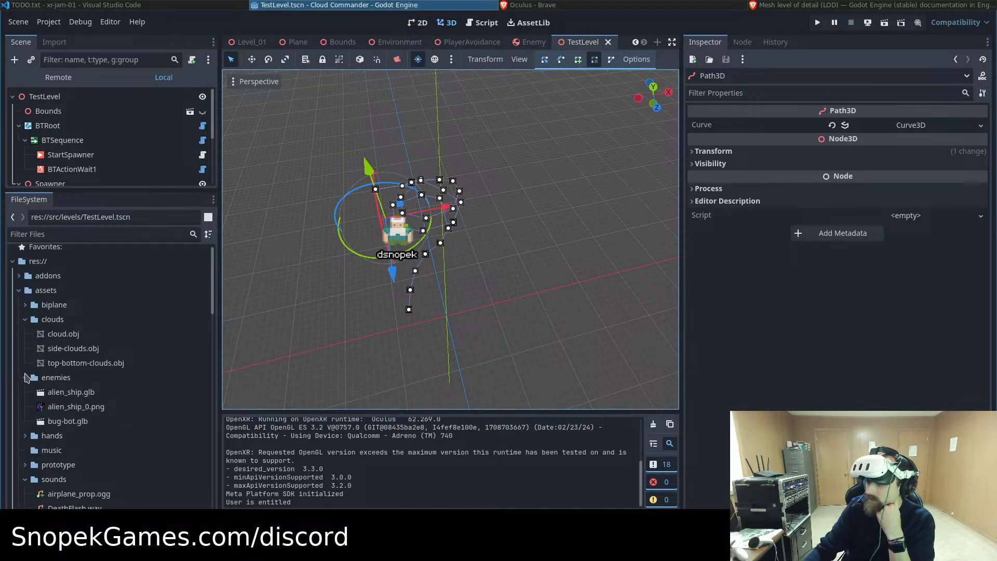
pyautogui.scroll(-1, 77, 391)
pyautogui.click(84, 385)
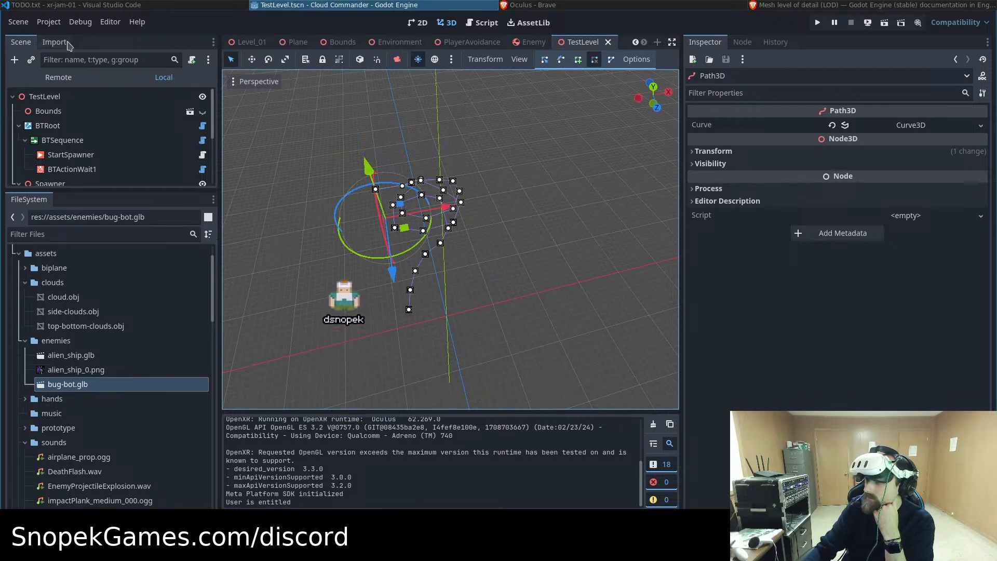
# Show bug-bot.glb's import settings at a readable size and review its mesh options, including Generate LODs
pyautogui.click(54, 42)
pyautogui.moveTo(135, 191); pyautogui.dragTo(134, 434)
pyautogui.moveTo(62, 219)
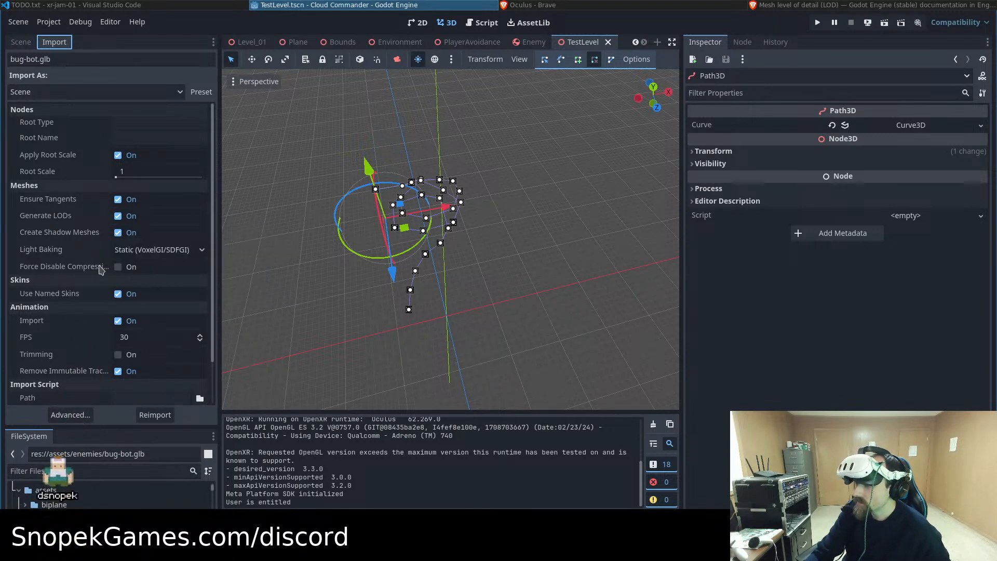
pyautogui.scroll(-2, 101, 270)
pyautogui.scroll(2, 101, 270)
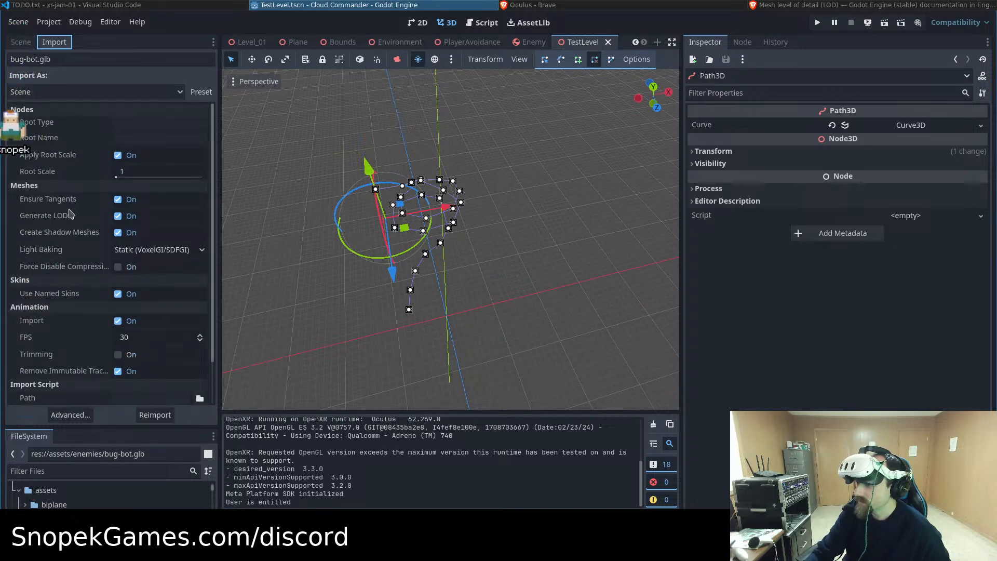
pyautogui.scroll(-2, 183, 151)
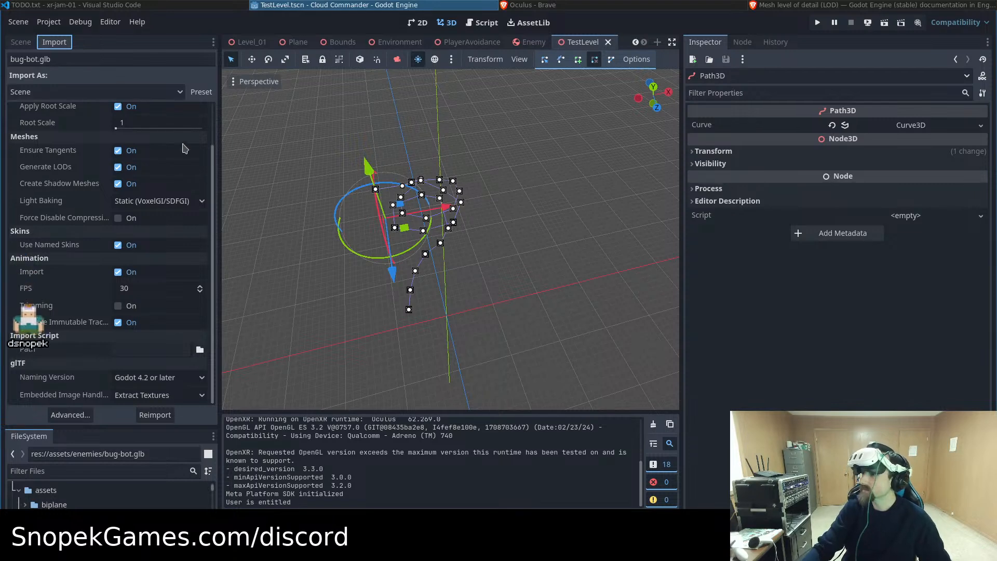
# Switch to the mesh LOD documentation in Brave and read the OBJ reimport instructions and the note on LOD generation problems
pyautogui.hotkey('alt', 'Tab')
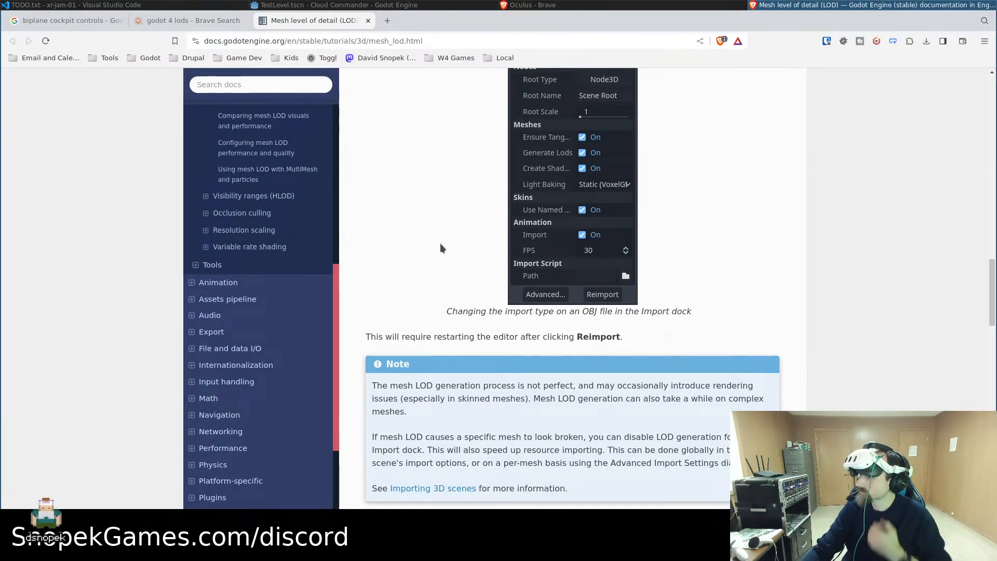
pyautogui.scroll(2, 453, 231)
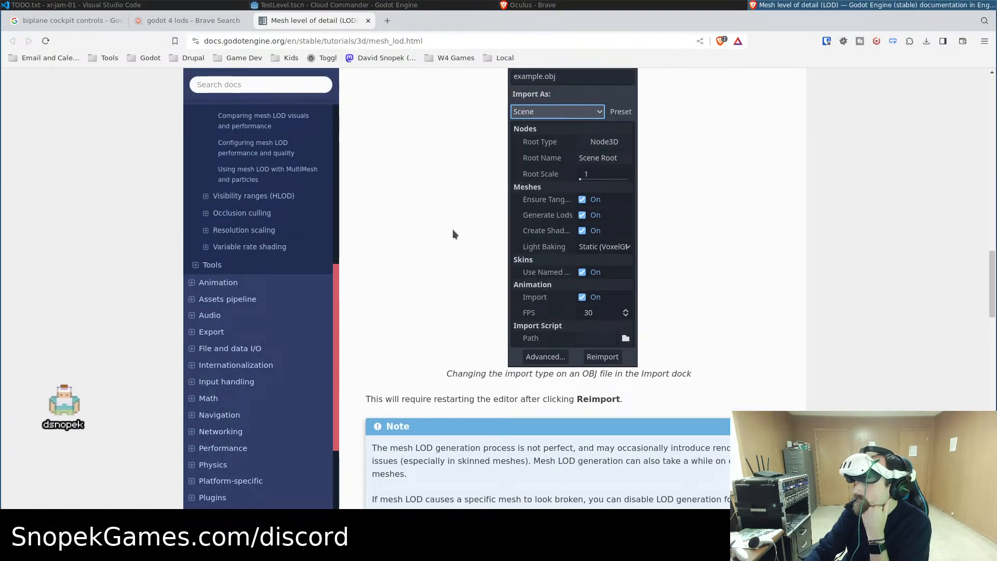
pyautogui.scroll(-6, 453, 230)
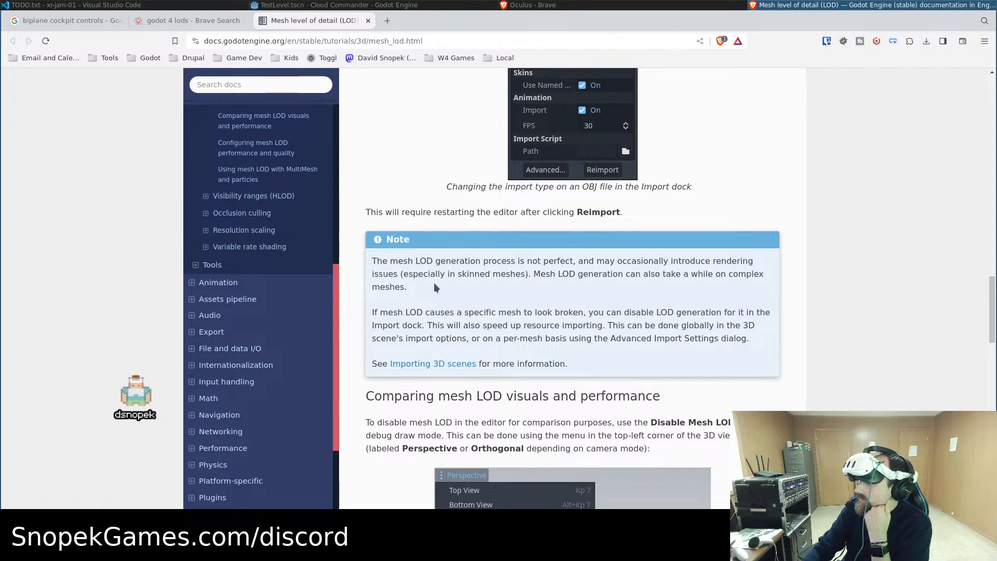
pyautogui.scroll(-2, 621, 247)
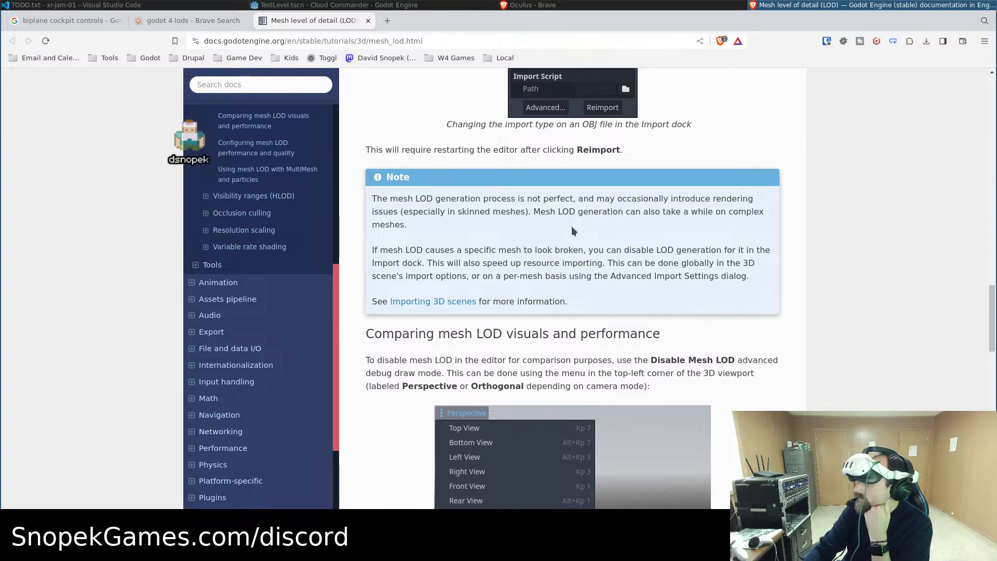
pyautogui.scroll(-2, 571, 226)
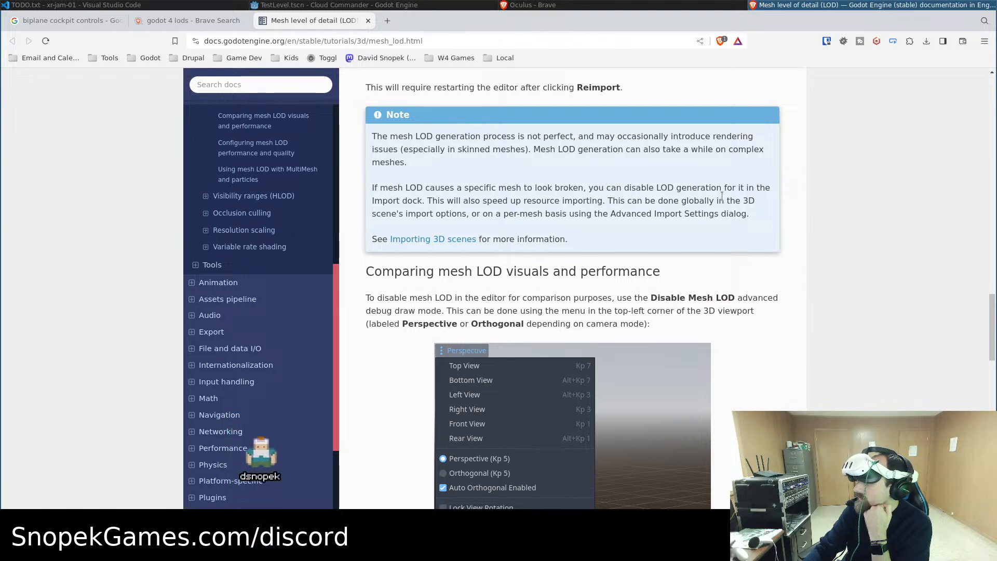
pyautogui.scroll(-3, 635, 208)
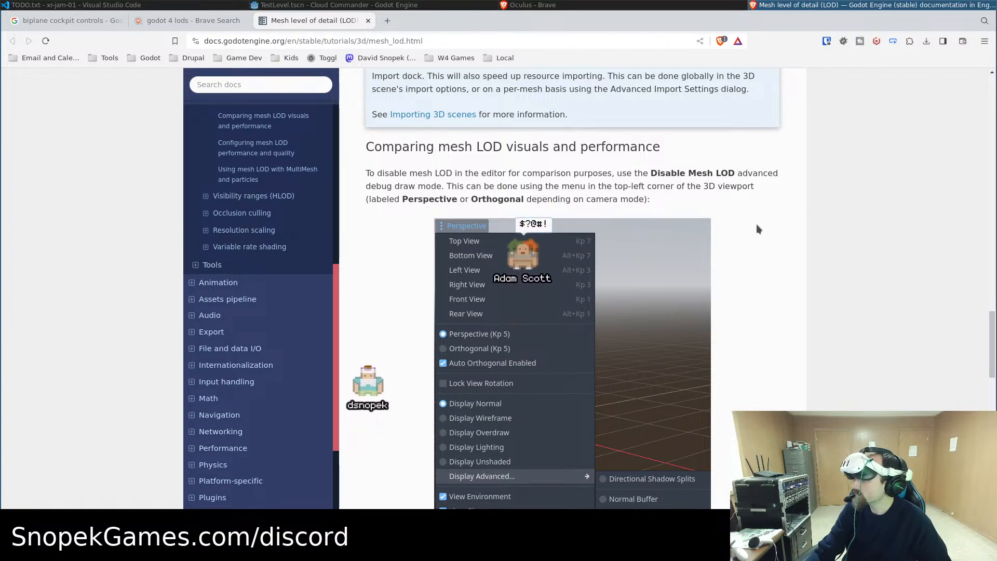
# Read the section on comparing mesh LOD visuals and performance, including the Disable Mesh LOD and View Frame Time options
pyautogui.scroll(-2, 726, 214)
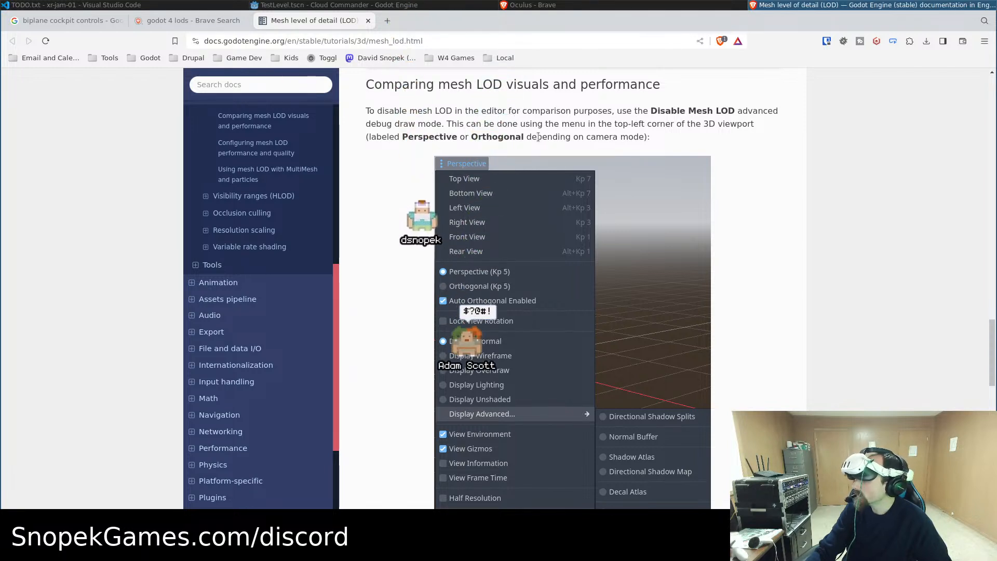
pyautogui.scroll(-1, 674, 170)
pyautogui.scroll(-8, 674, 167)
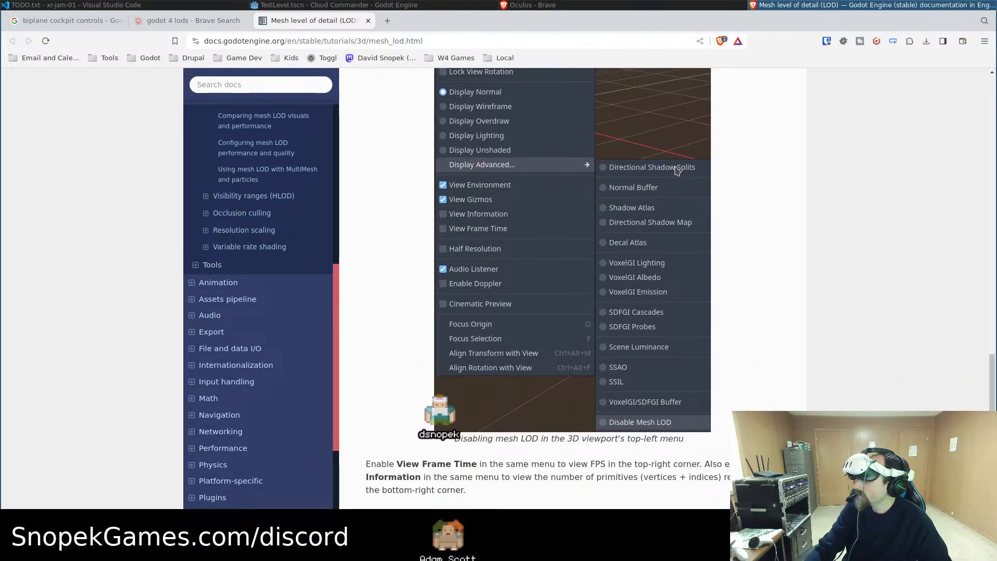
pyautogui.scroll(-2, 676, 172)
pyautogui.scroll(-6, 676, 170)
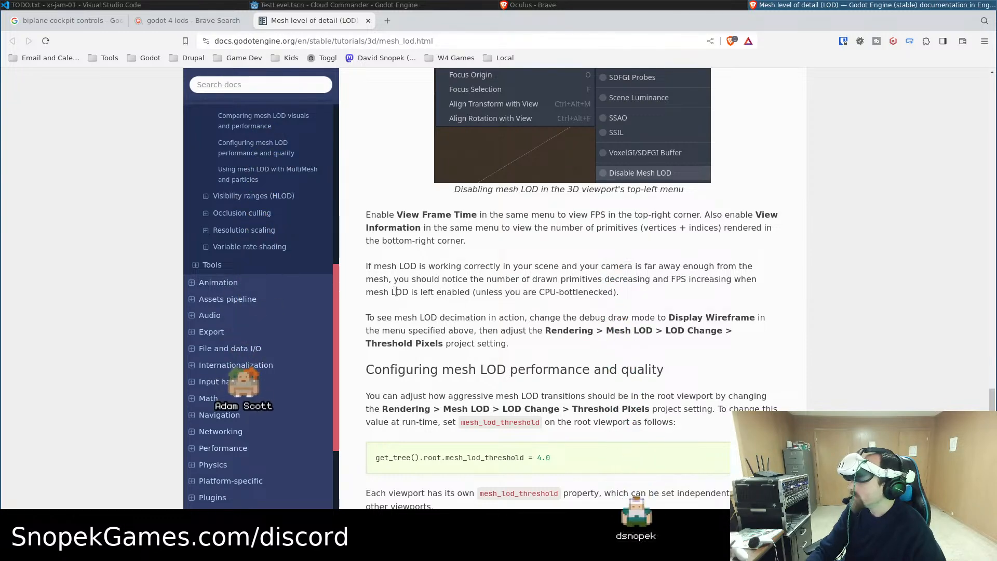
pyautogui.scroll(-3, 777, 269)
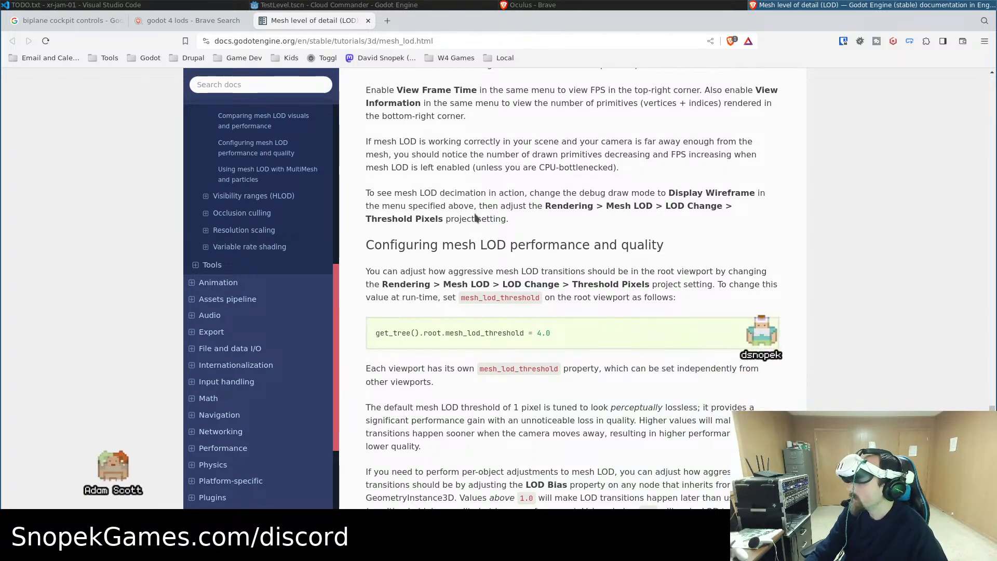
# Read the section on configuring mesh LOD performance and quality, covering mesh_lod_threshold and the LOD Bias property
pyautogui.scroll(-3, 682, 238)
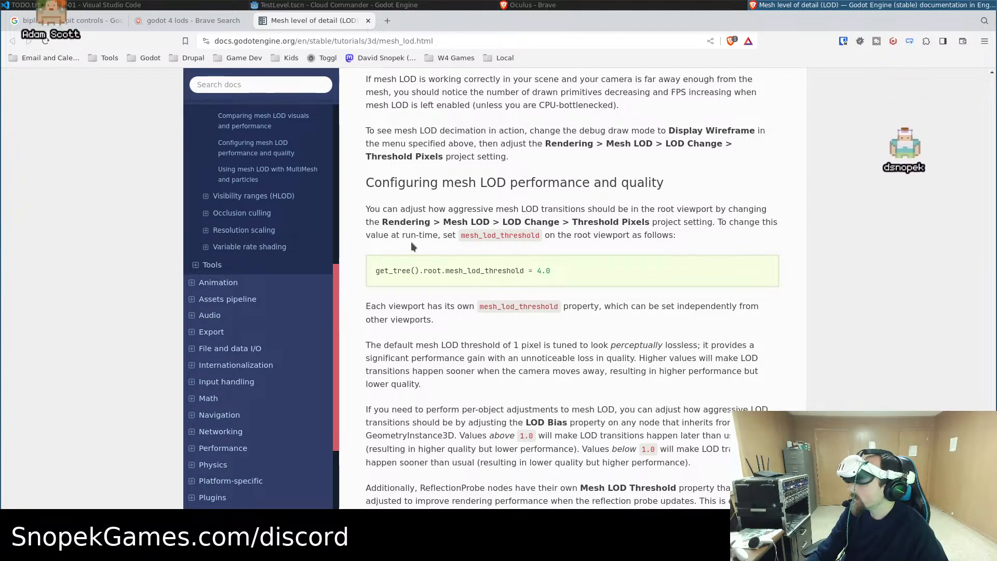
pyautogui.moveTo(460, 234); pyautogui.dragTo(541, 235)
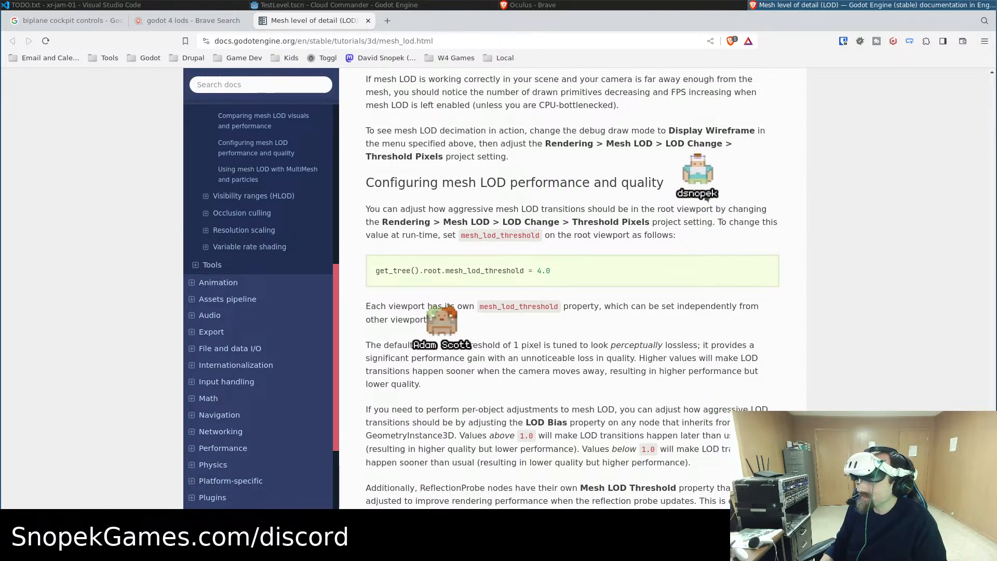
pyautogui.scroll(-2, 706, 193)
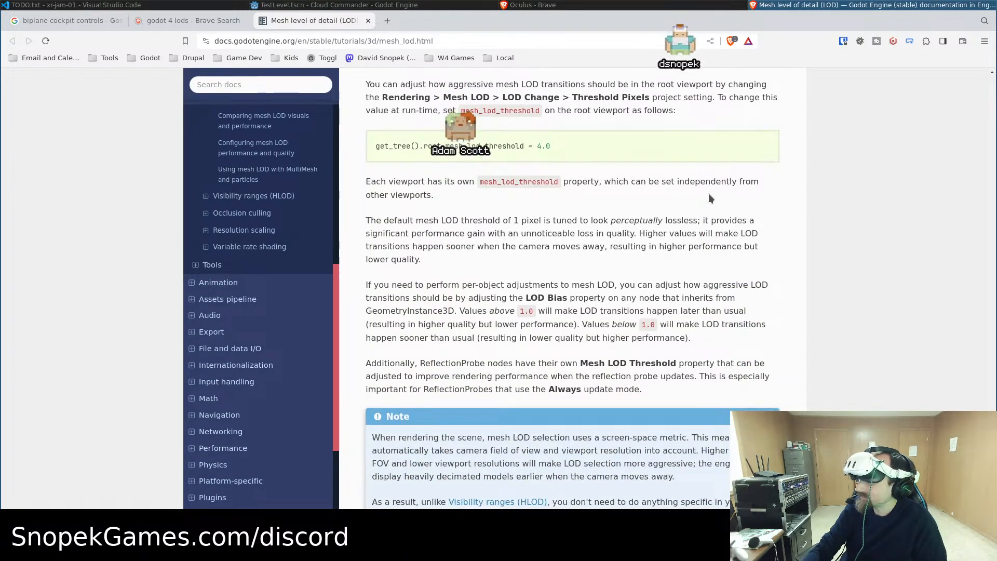
pyautogui.scroll(-1, 709, 193)
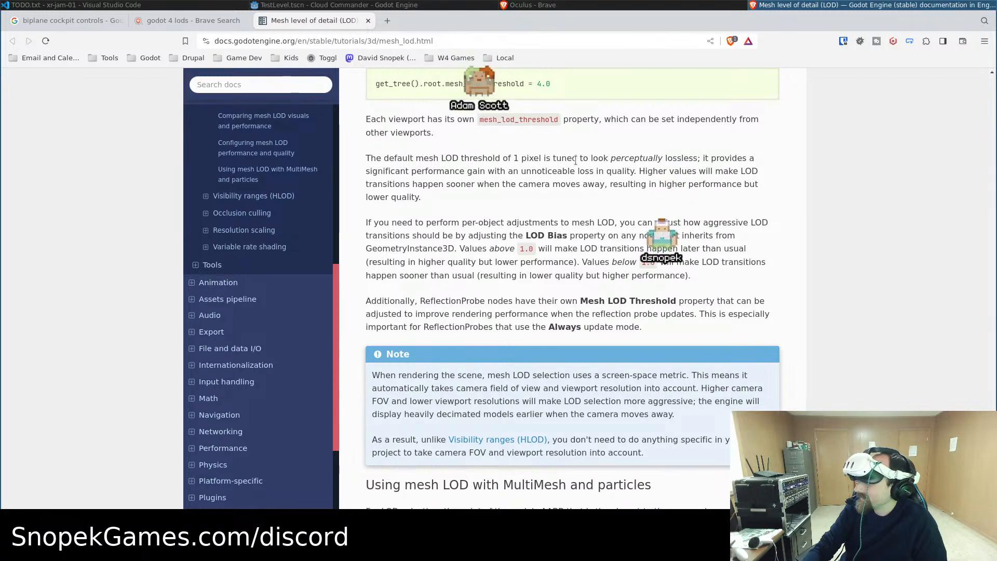
pyautogui.scroll(1, 559, 197)
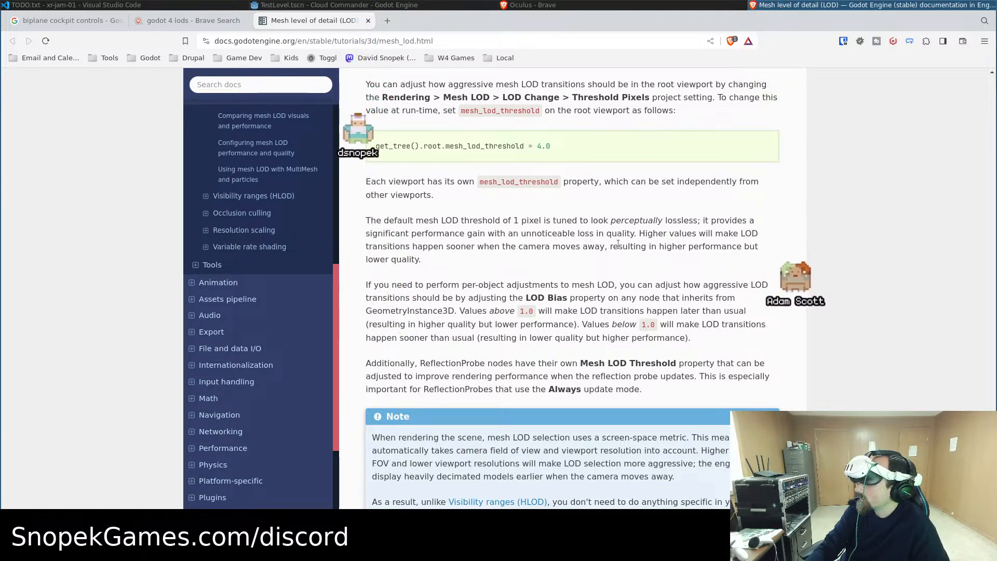
pyautogui.scroll(-2, 462, 249)
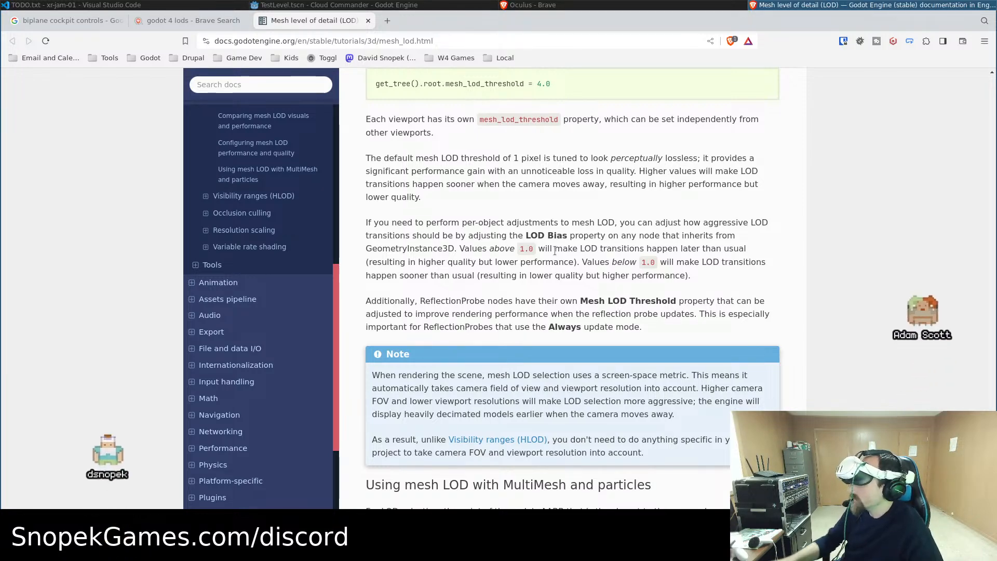
pyautogui.scroll(-3, 558, 254)
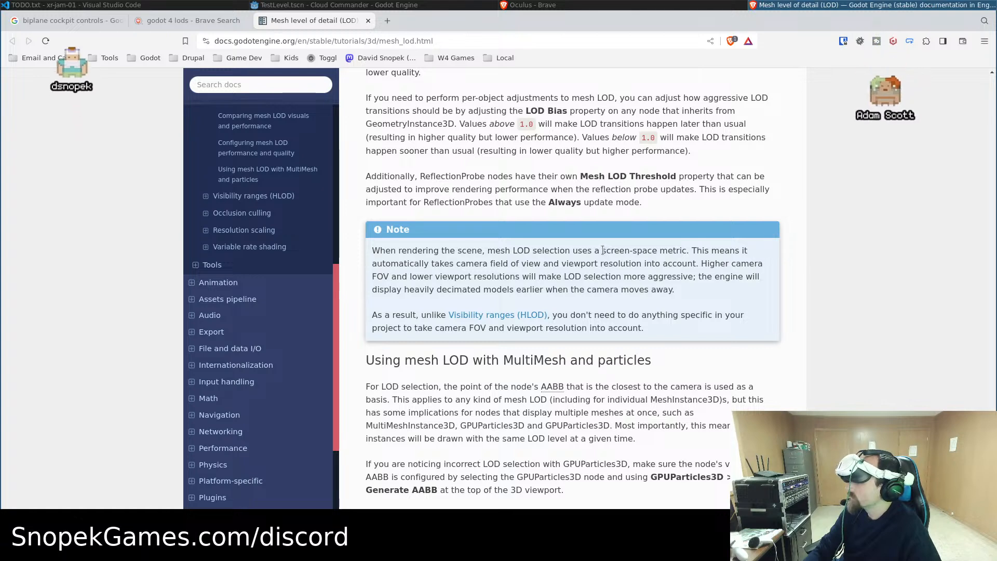
# Read the note on screen-space LOD selection, highlighting the sentences on camera field of view, viewport resolution and decimated models
pyautogui.moveTo(603, 251); pyautogui.dragTo(686, 250)
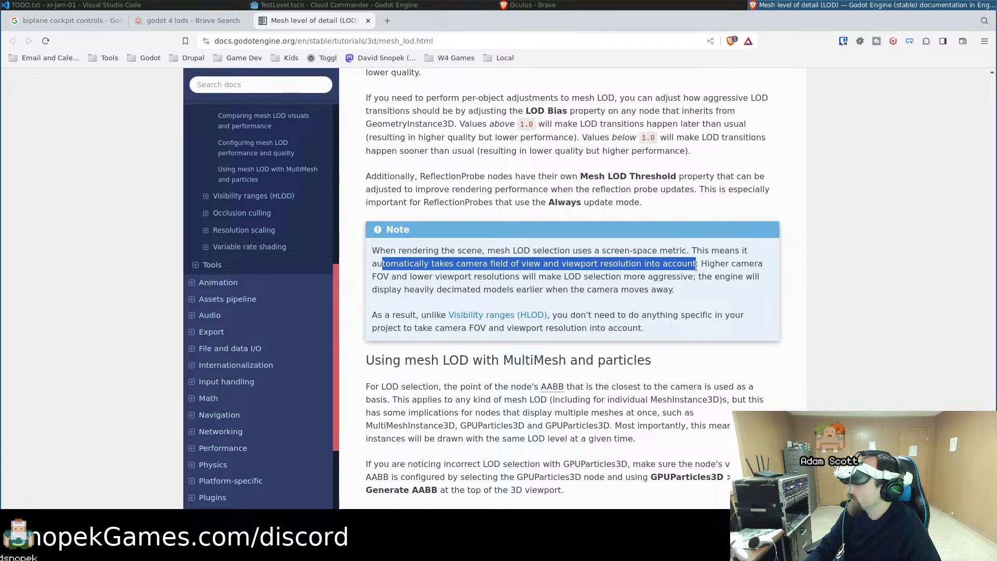
pyautogui.moveTo(700, 264); pyautogui.dragTo(628, 275)
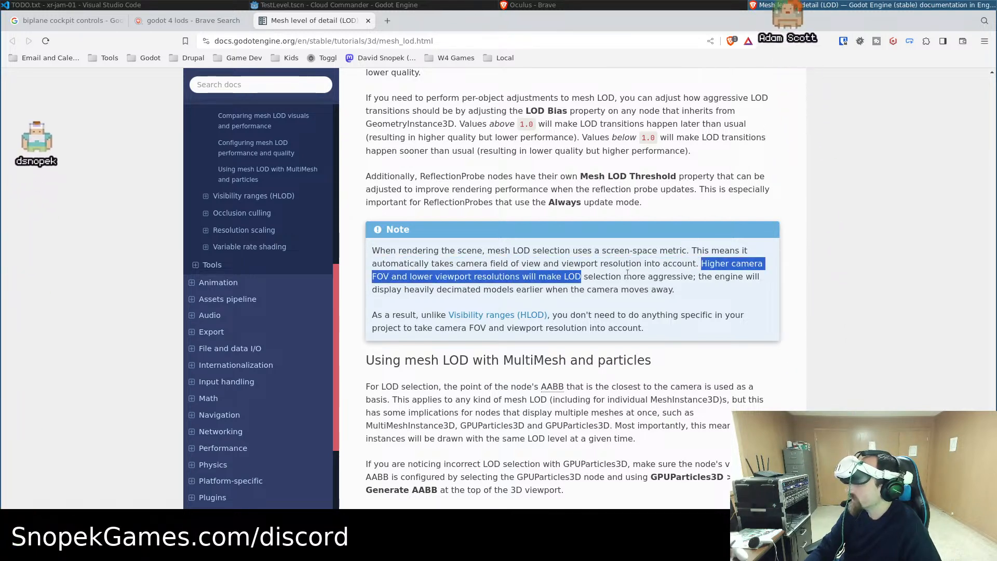
pyautogui.click(696, 278)
pyautogui.moveTo(696, 277); pyautogui.dragTo(690, 287)
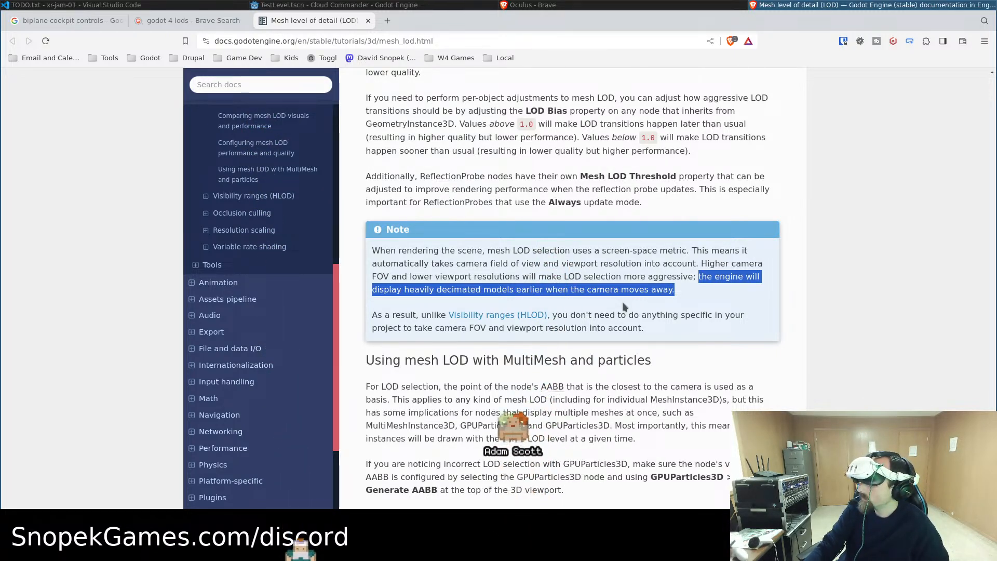
# Read how mesh LOD selection works for MultiMeshInstance3D and particle nodes, highlighting the node names in the paragraph
pyautogui.scroll(-1, 664, 318)
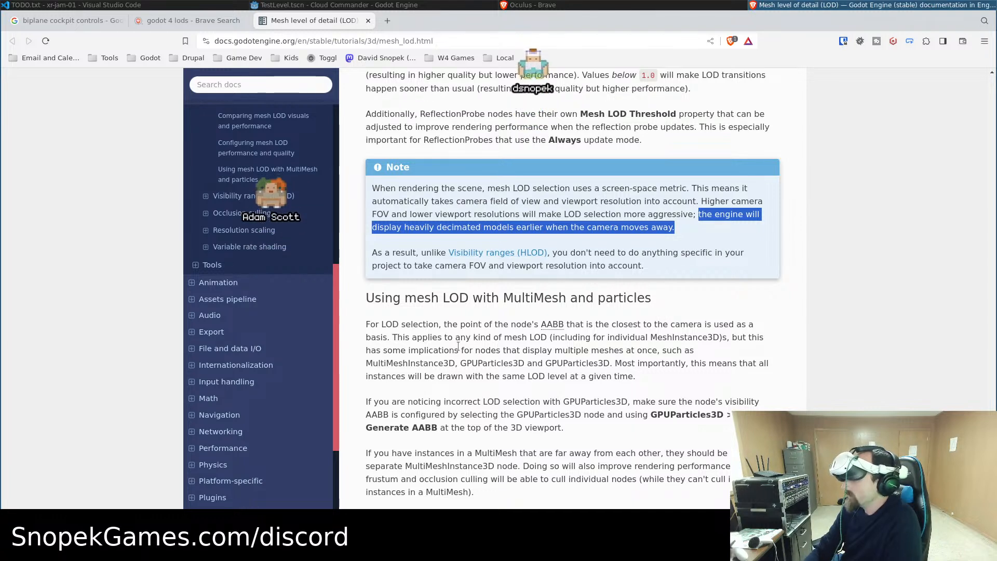
pyautogui.moveTo(458, 345); pyautogui.dragTo(612, 363)
pyautogui.click(544, 363)
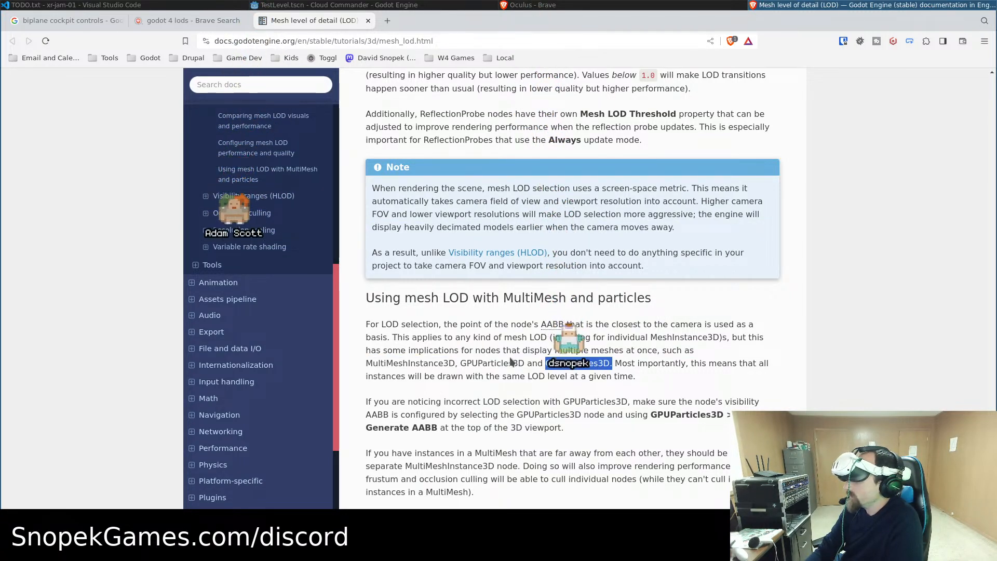
pyautogui.click(728, 379)
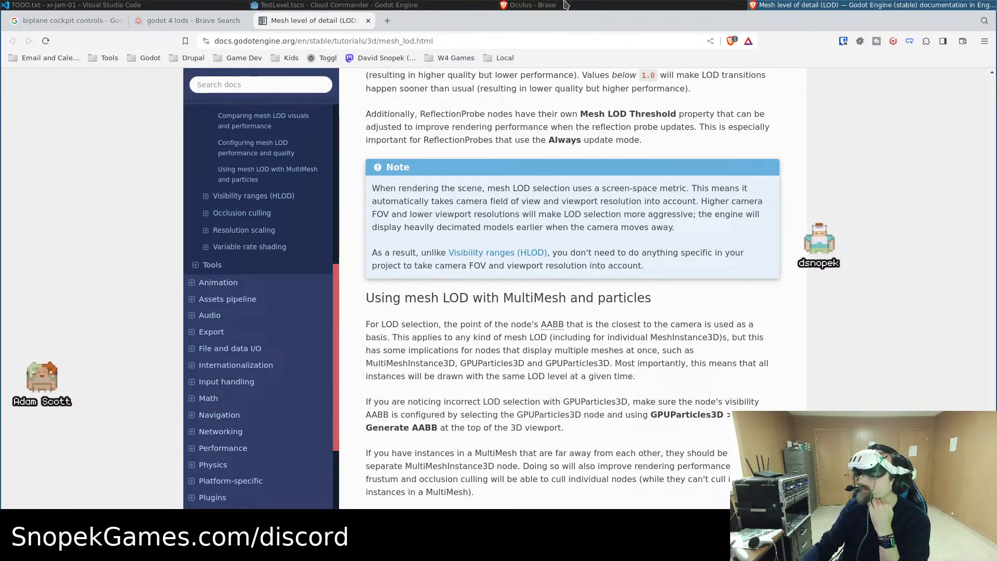
# Switch to the Oculus casting page to check the running game's frame rate, and switch back to Godot
pyautogui.hotkey('alt', 'Tab')
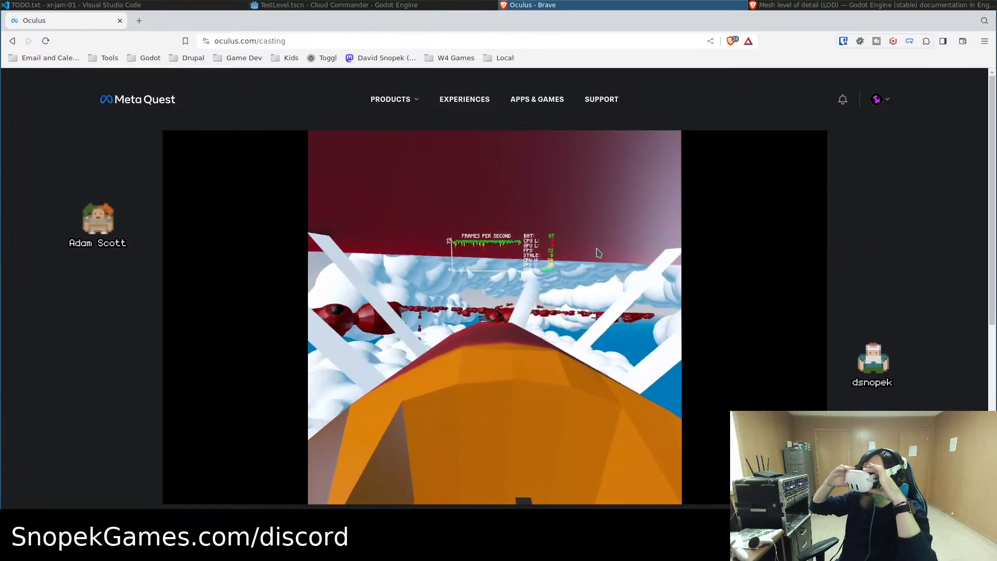
pyautogui.click(727, 5)
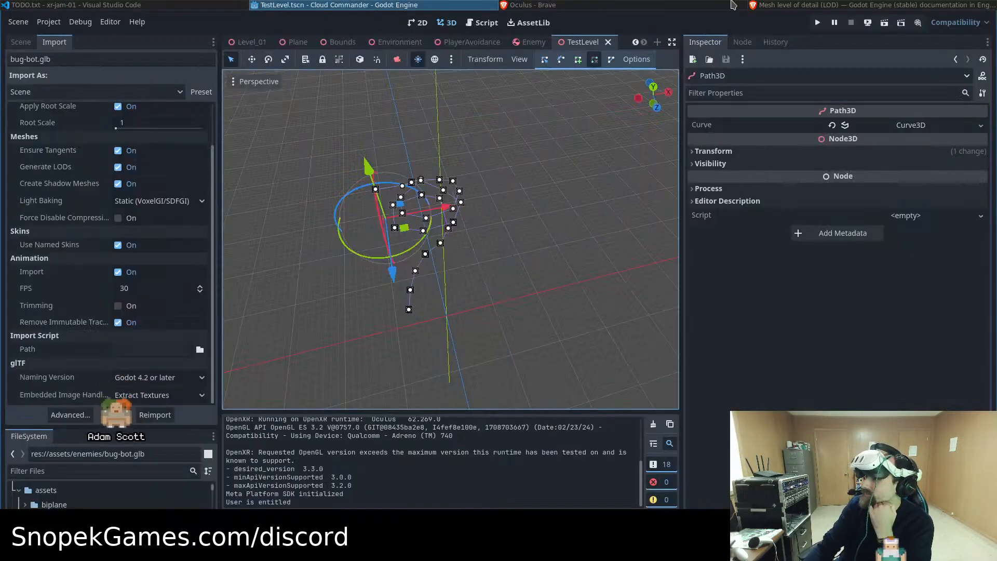
# Return to the mesh LOD documentation and read the advice on separating far-apart MultiMesh instances, highlighting the sentence about improved culling
pyautogui.click(833, 5)
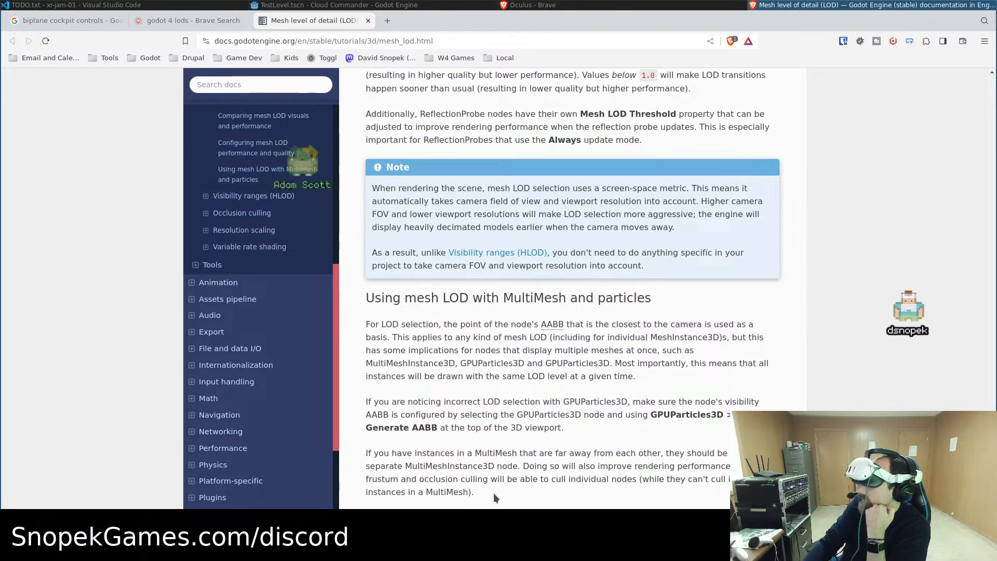
pyautogui.moveTo(470, 491); pyautogui.dragTo(482, 467)
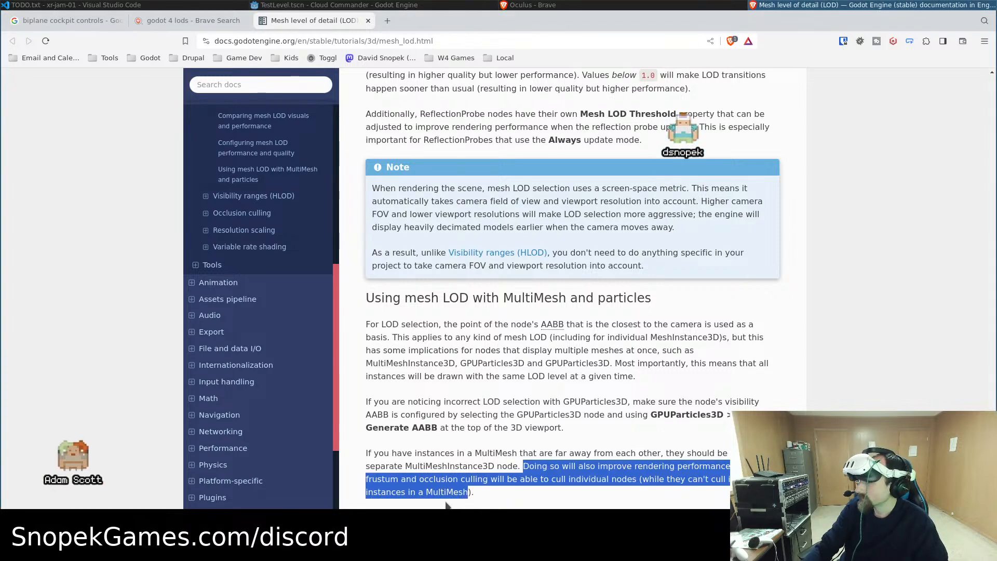
pyautogui.click(557, 463)
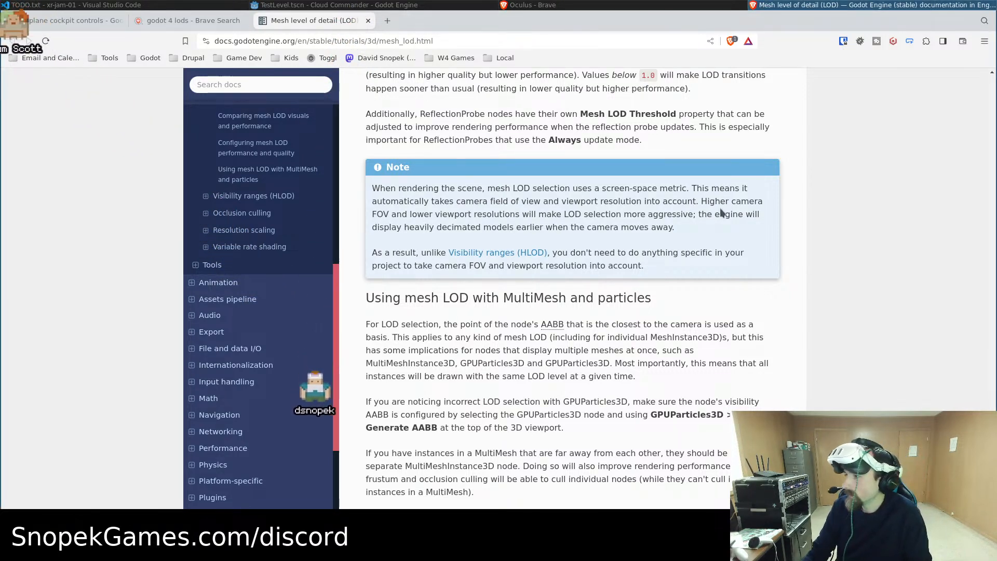
# Switch to Godot, enlarge the FileSystem dock, and review the mesh import options of bug-bot.glb
pyautogui.scroll(2, 644, 227)
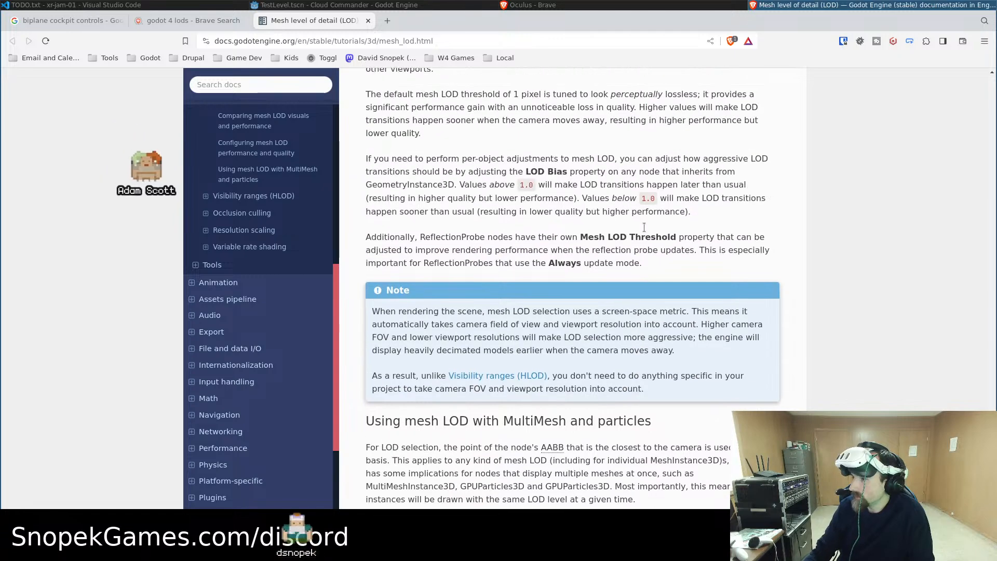
pyautogui.scroll(4, 644, 227)
pyautogui.click(392, 5)
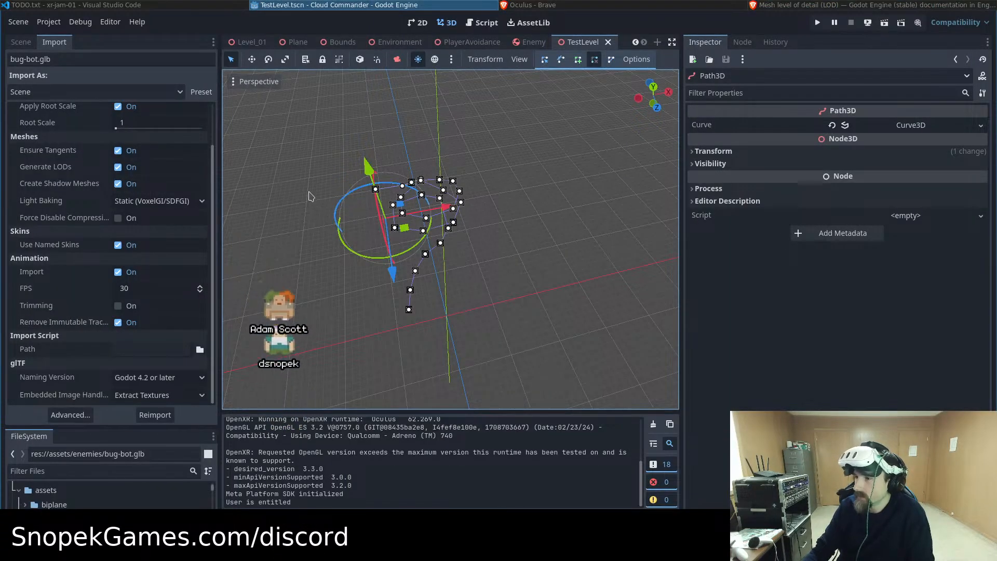
pyautogui.moveTo(73, 169)
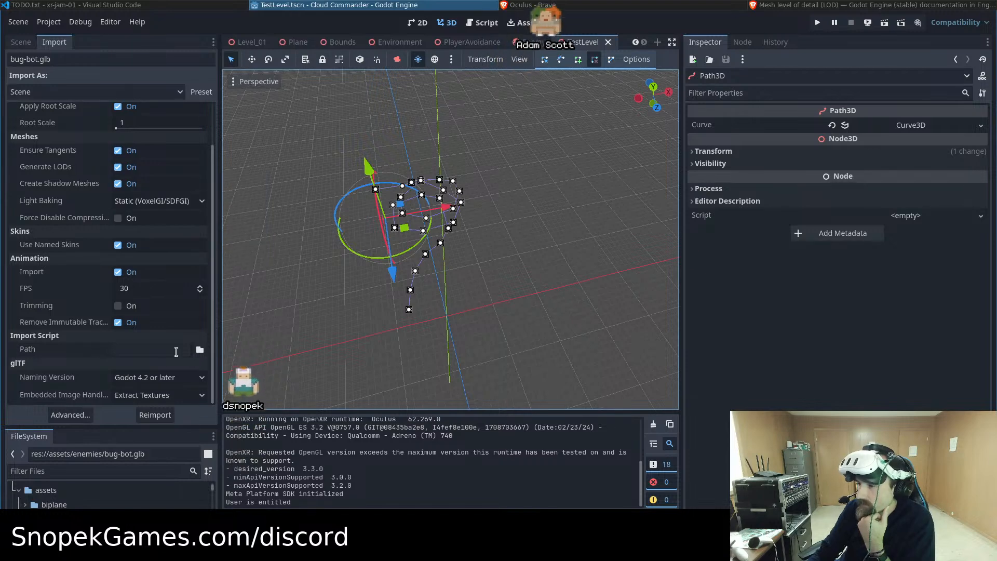
pyautogui.moveTo(101, 427); pyautogui.dragTo(177, 294)
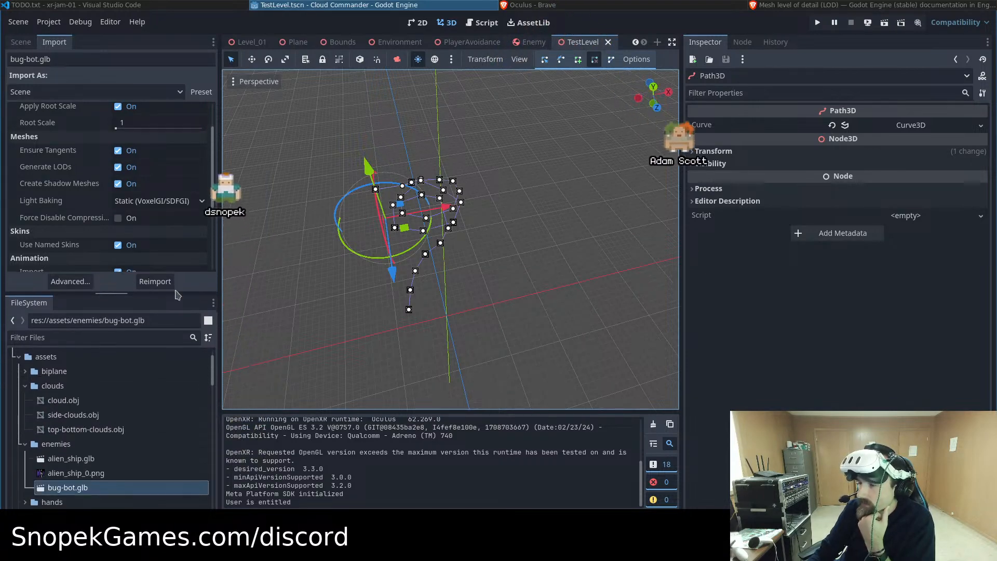
pyautogui.scroll(3, 123, 188)
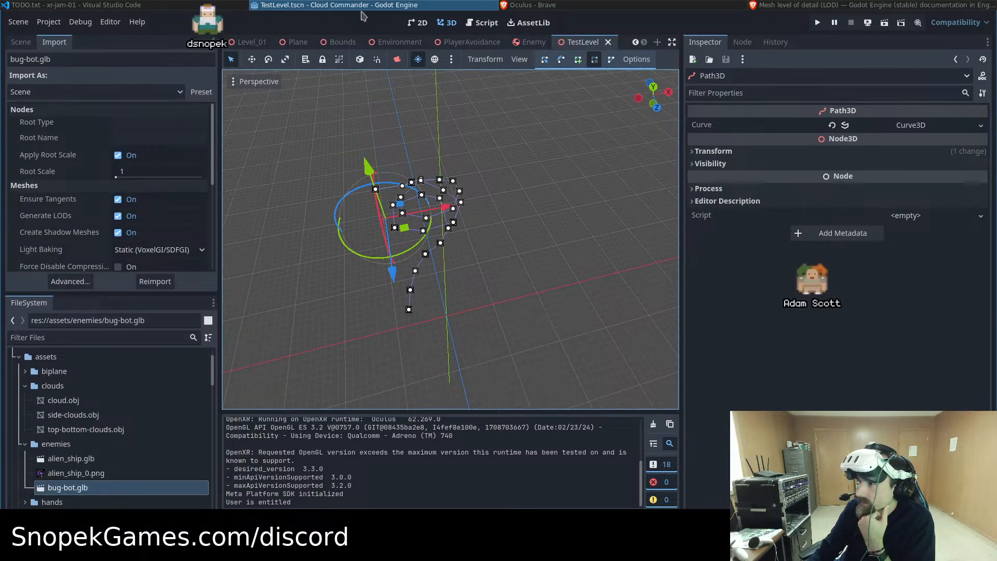
# Check the running game on the Oculus casting page, and open the latest Godot documentation in a new browser tab, ready to search
pyautogui.click(550, 4)
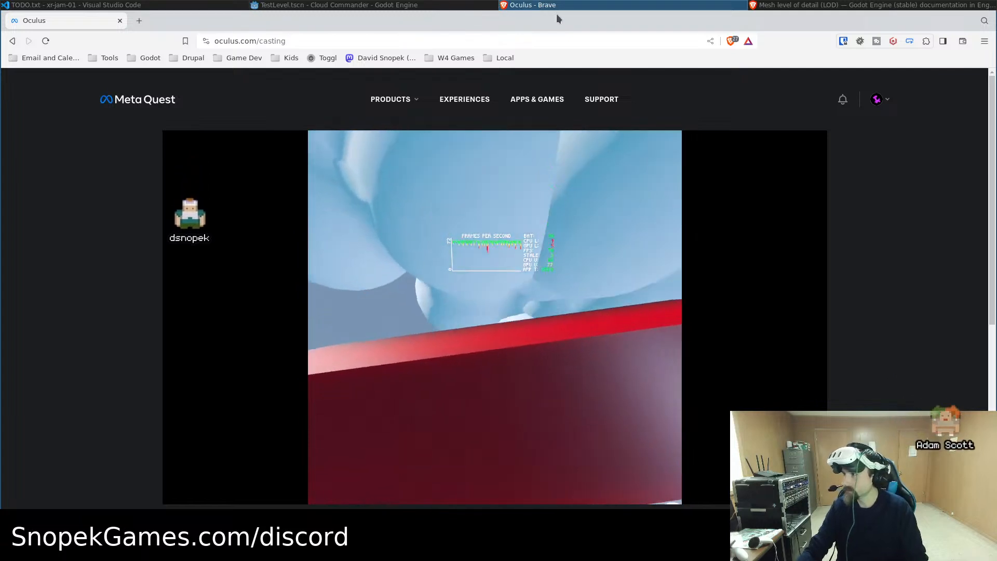
pyautogui.click(784, 5)
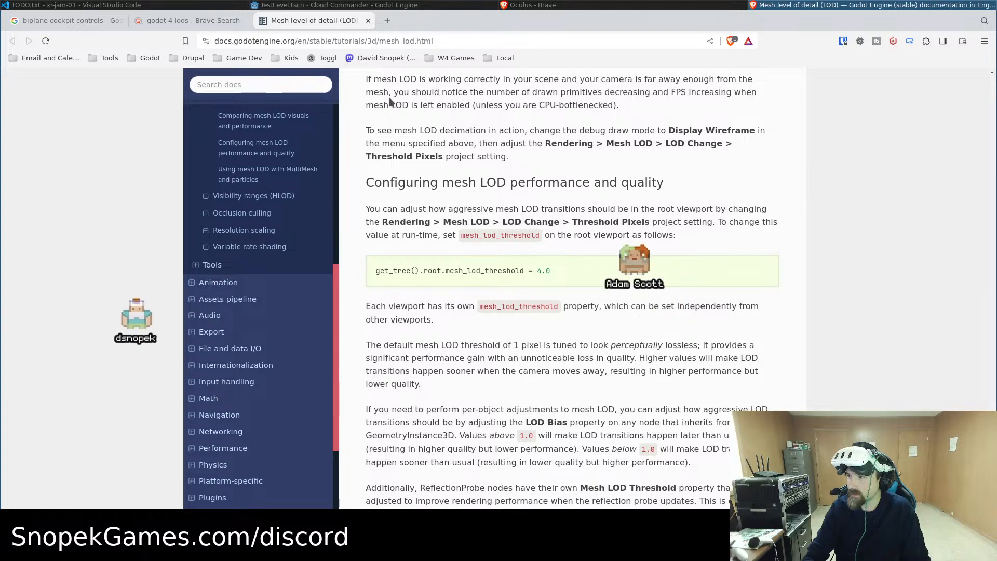
pyautogui.hotkey('ctrl', 't')
pyautogui.write('docs')
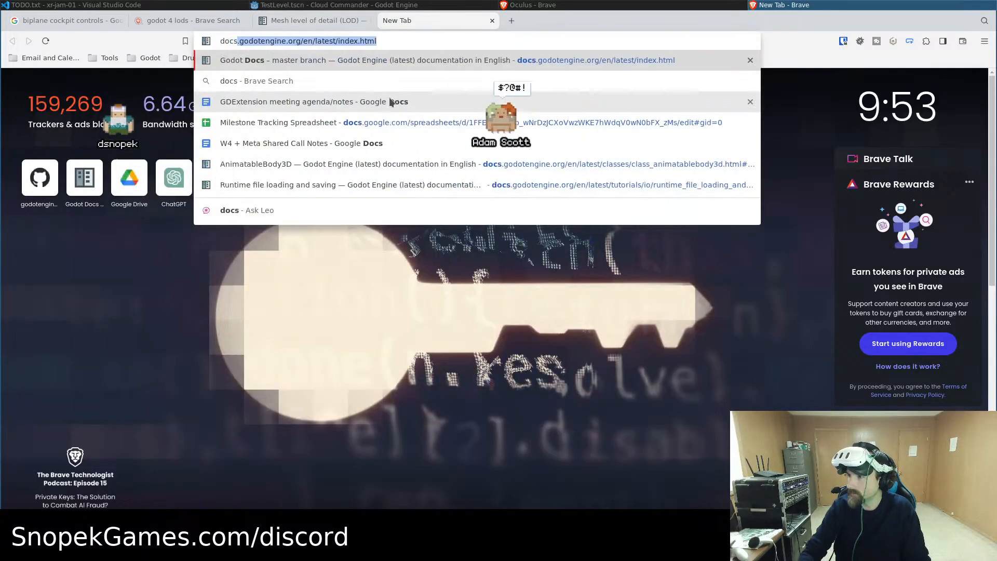
pyautogui.press('Return')
pyautogui.click(282, 128)
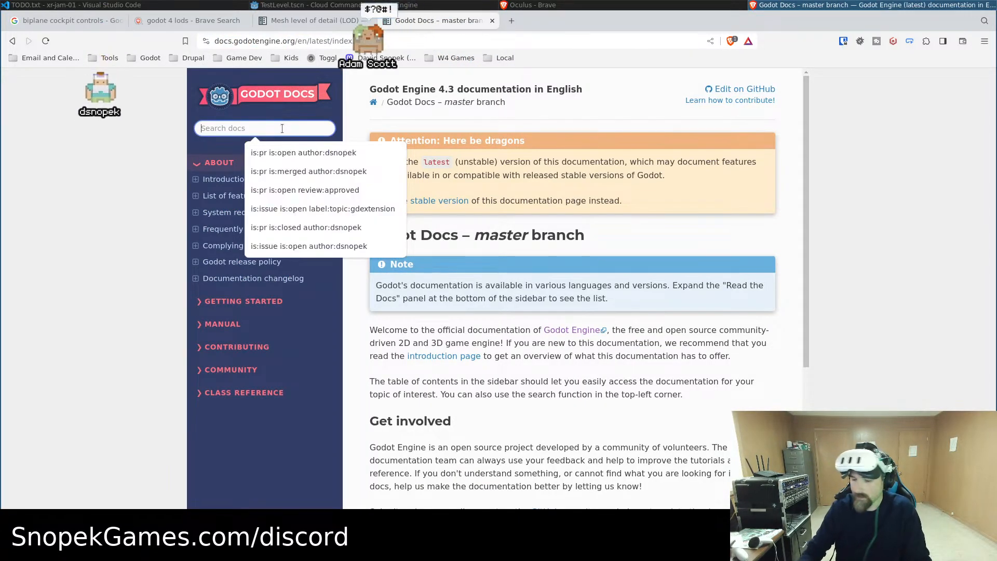
# Switch back to Godot and look through all import settings of bug-bot.glb, including LOD generation and animation options
pyautogui.click(415, 5)
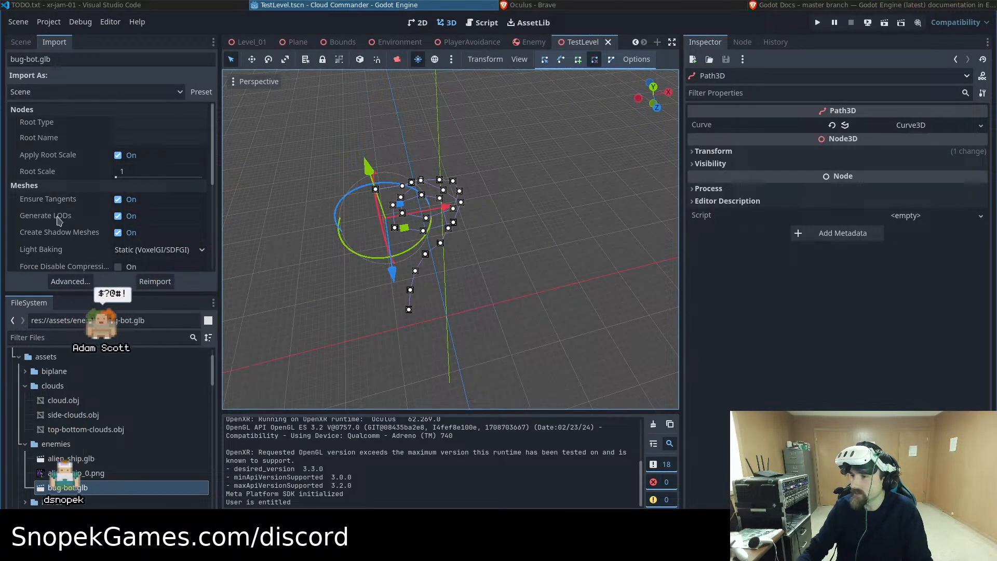
pyautogui.scroll(-5, 59, 228)
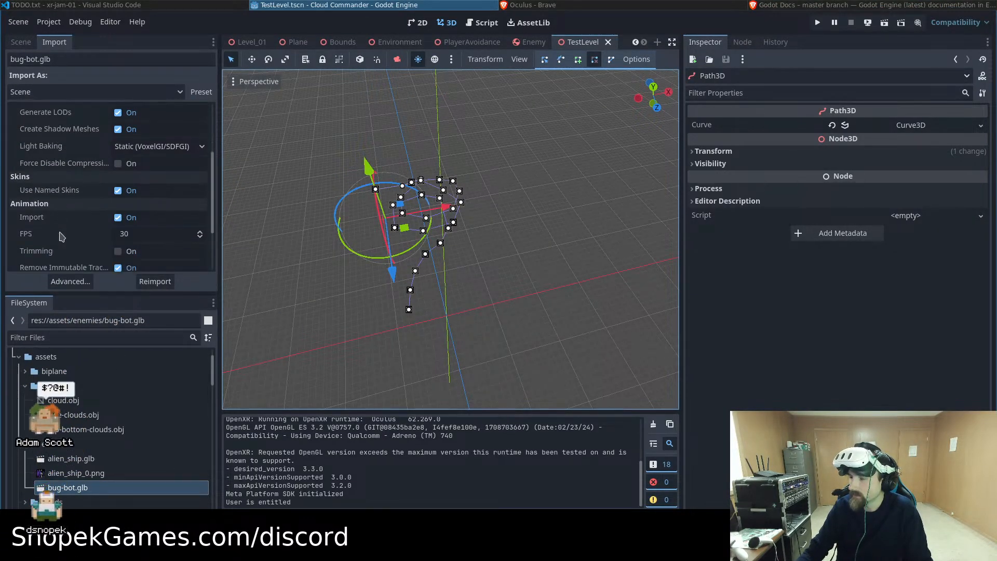
pyautogui.scroll(6, 60, 237)
pyautogui.scroll(1, 376, 114)
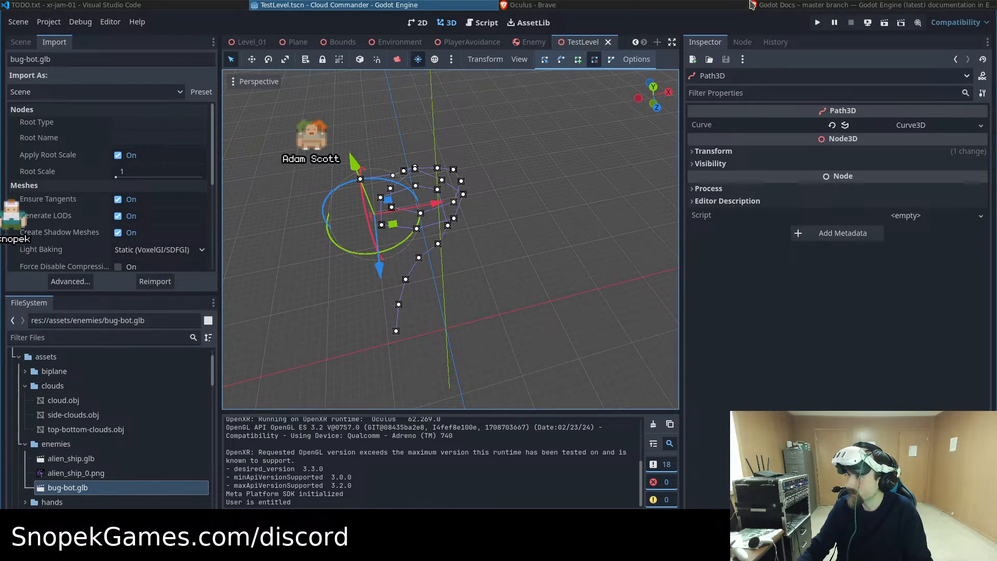
# Search the Godot documentation for "viewport" and open the Viewport class reference
pyautogui.click(751, 5)
pyautogui.write('viewport')
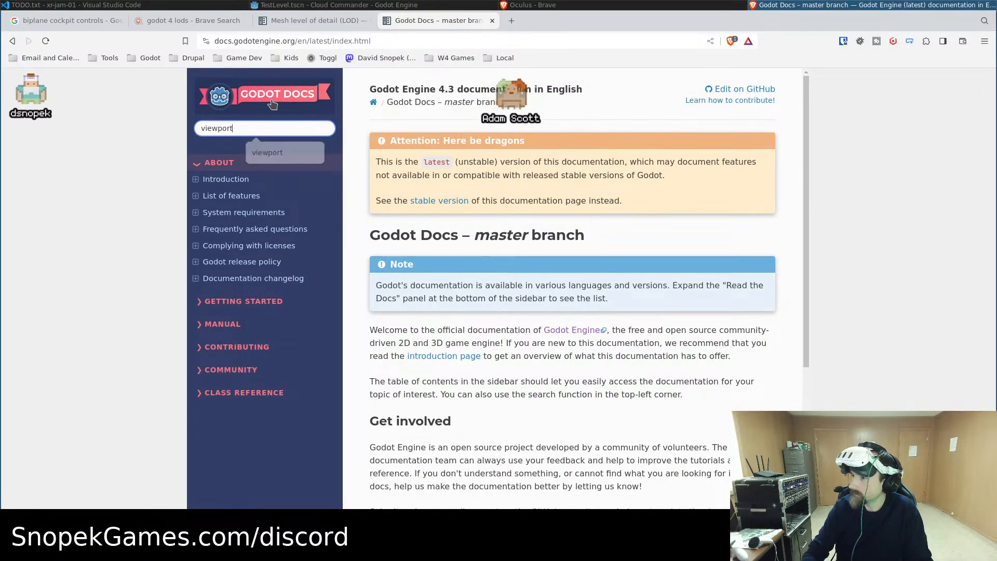
pyautogui.press('Return')
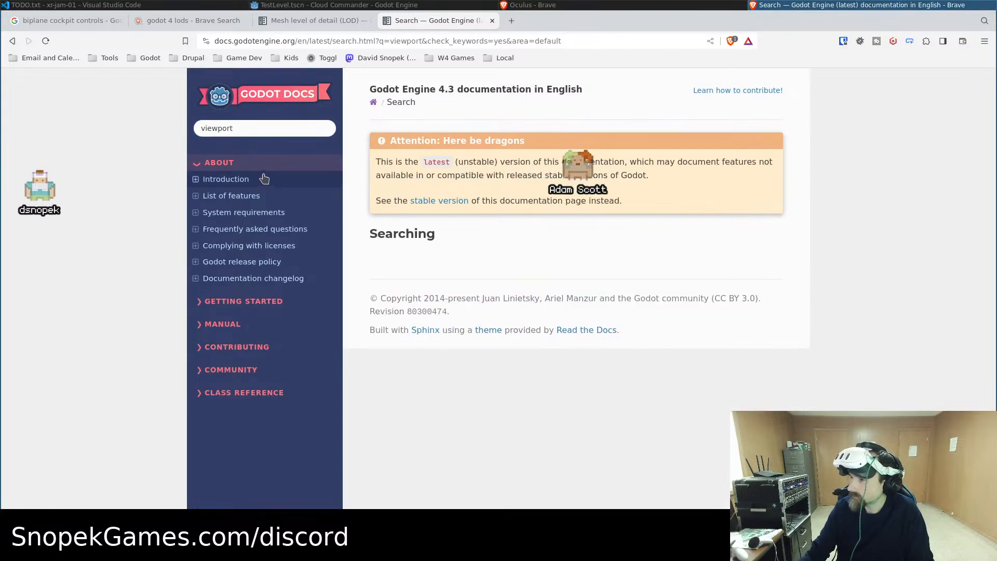
pyautogui.click(408, 392)
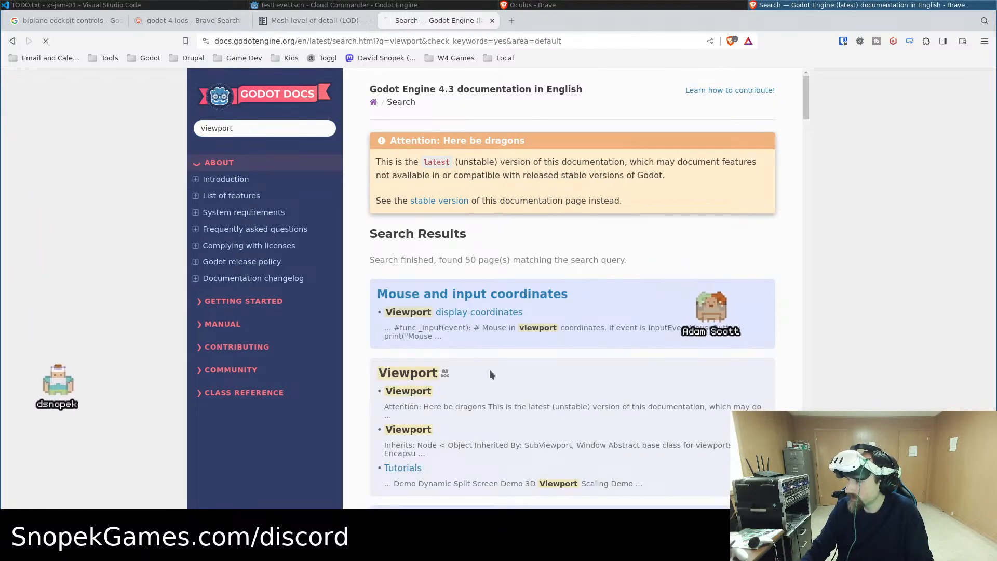
# Find "lod" on the Viewport page, read the mesh_lod_threshold property description, and switch back to Godot
pyautogui.scroll(-2, 665, 260)
pyautogui.hotkey('ctrl', 'f')
pyautogui.write('lod')
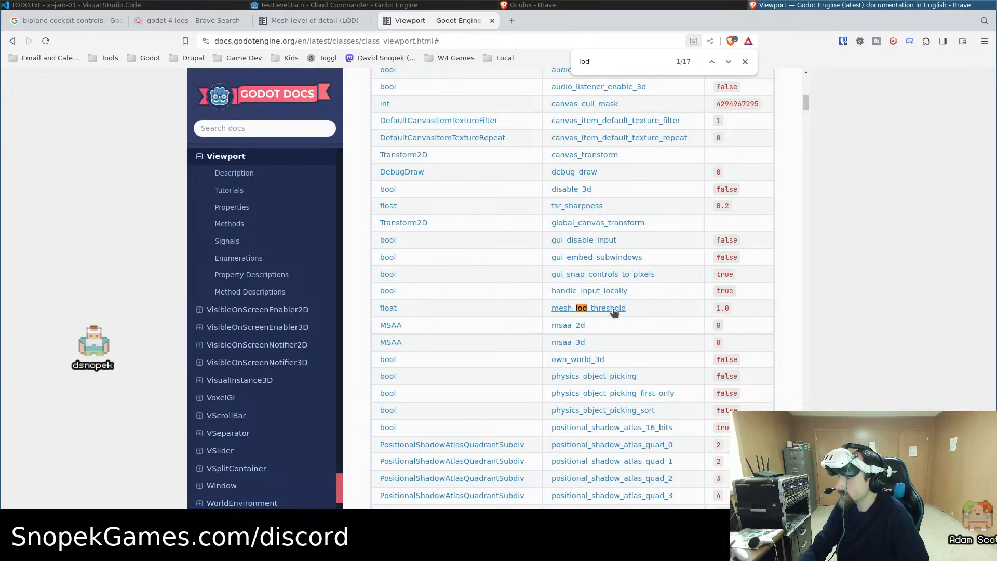
pyautogui.click(614, 311)
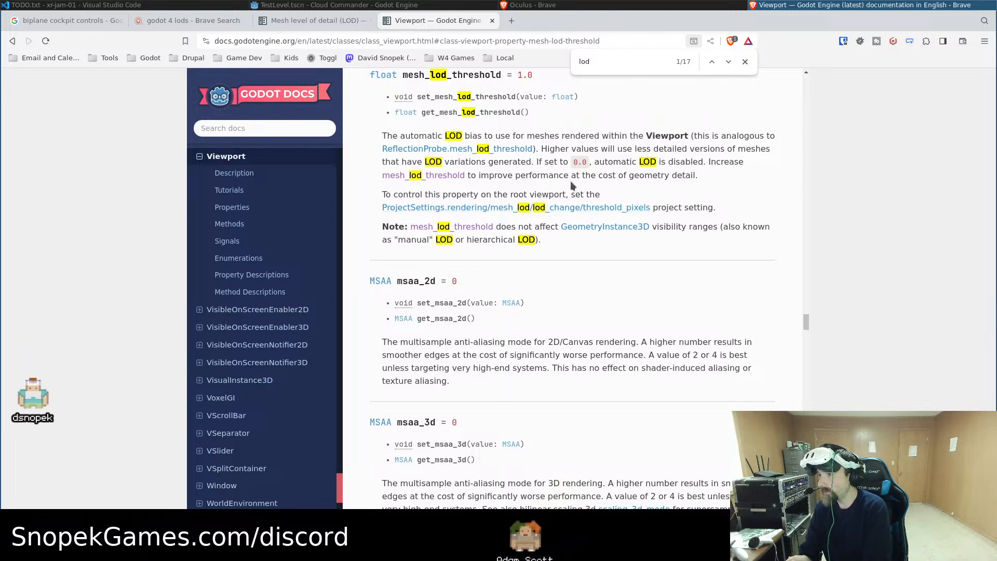
pyautogui.click(434, 4)
pyautogui.click(115, 22)
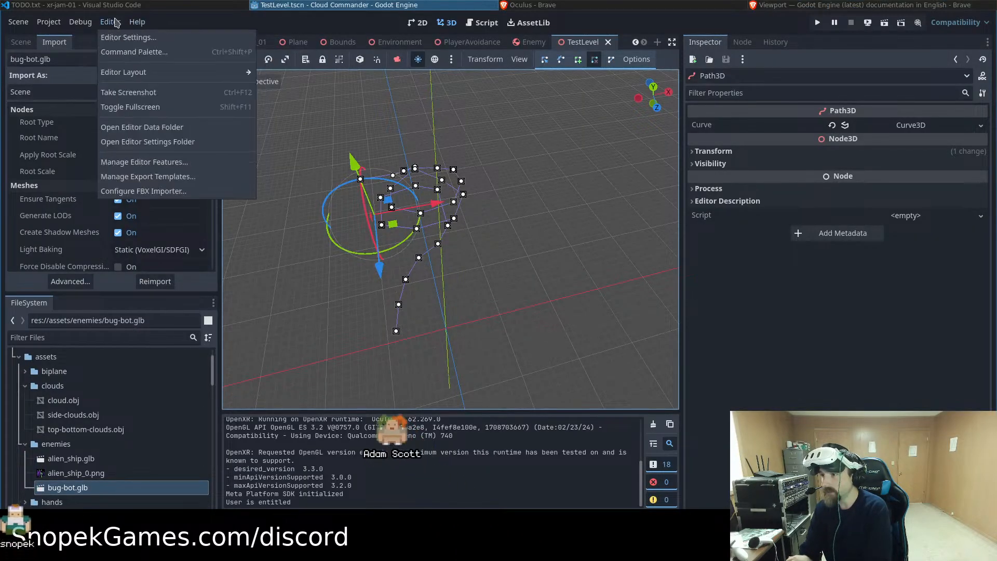
pyautogui.click(132, 37)
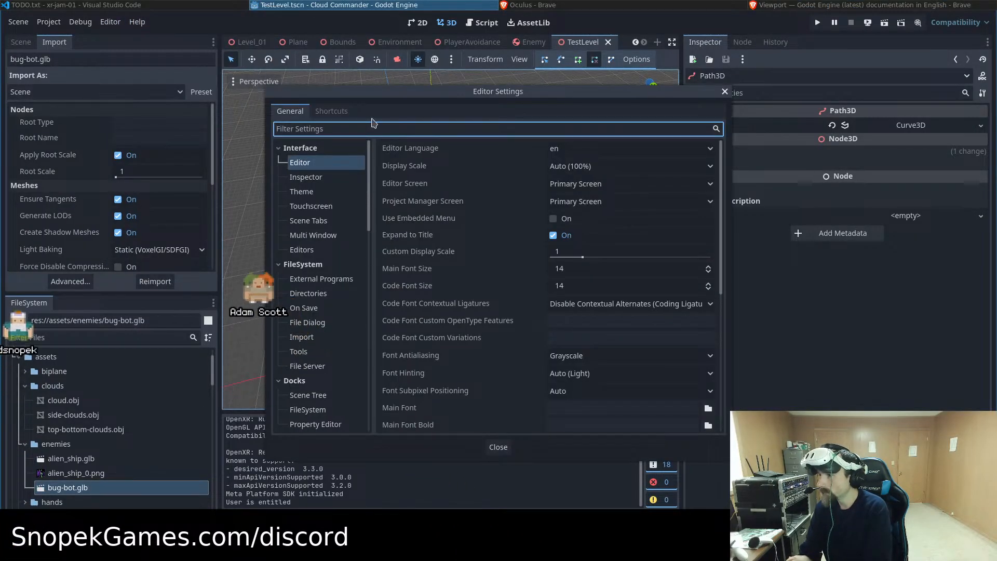
pyautogui.press('Escape')
# Open the Project Settings
pyautogui.click(52, 22)
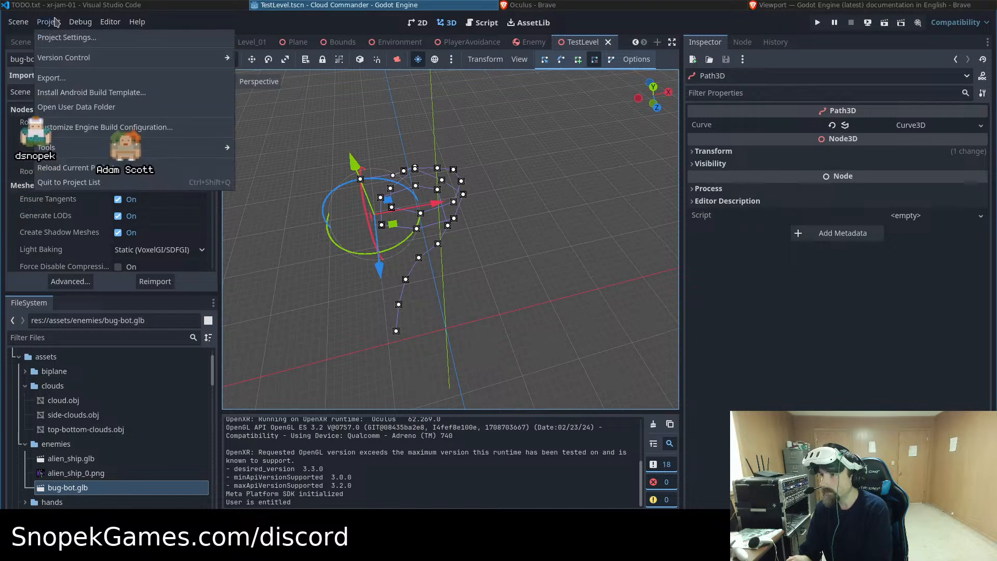
# Filter the project settings for "lod" and show the Mesh LOD change threshold with its description
pyautogui.click(66, 37)
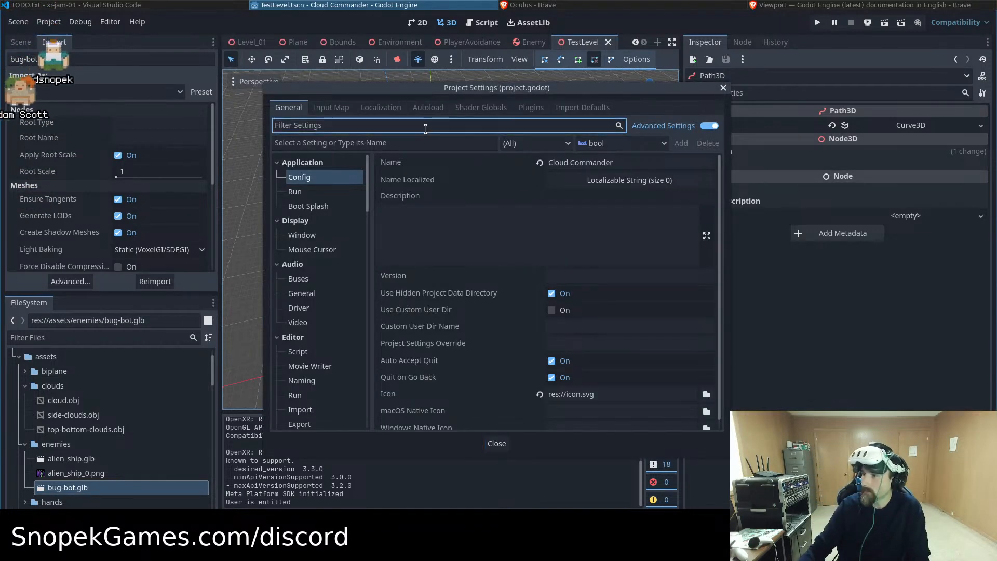
pyautogui.write('lod')
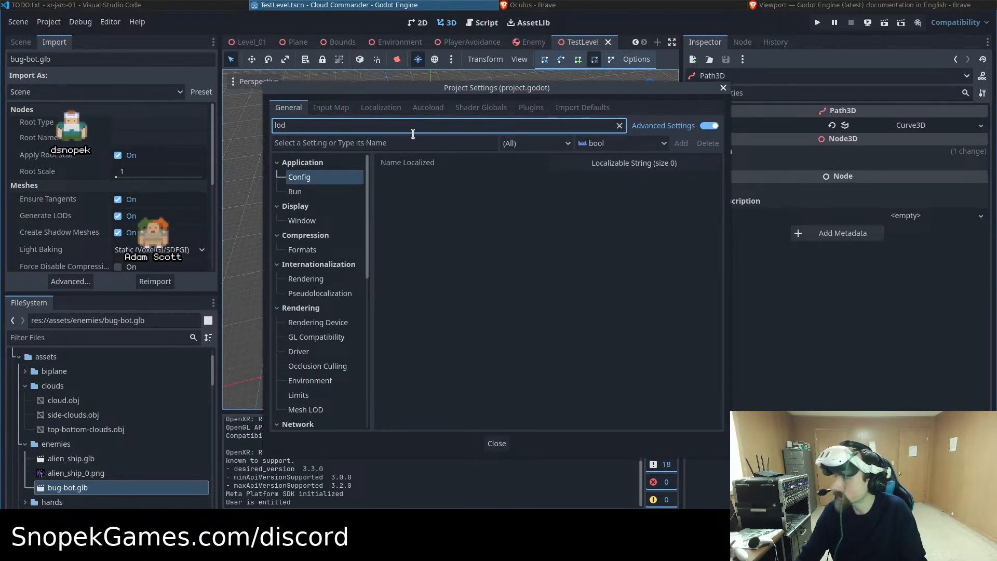
pyautogui.scroll(-2, 345, 224)
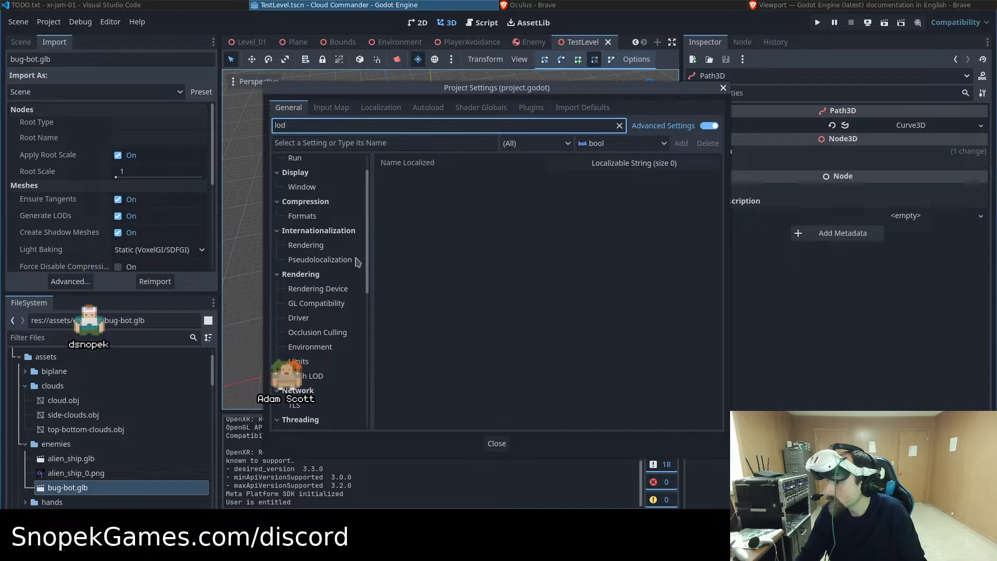
pyautogui.scroll(-2, 338, 275)
pyautogui.click(304, 343)
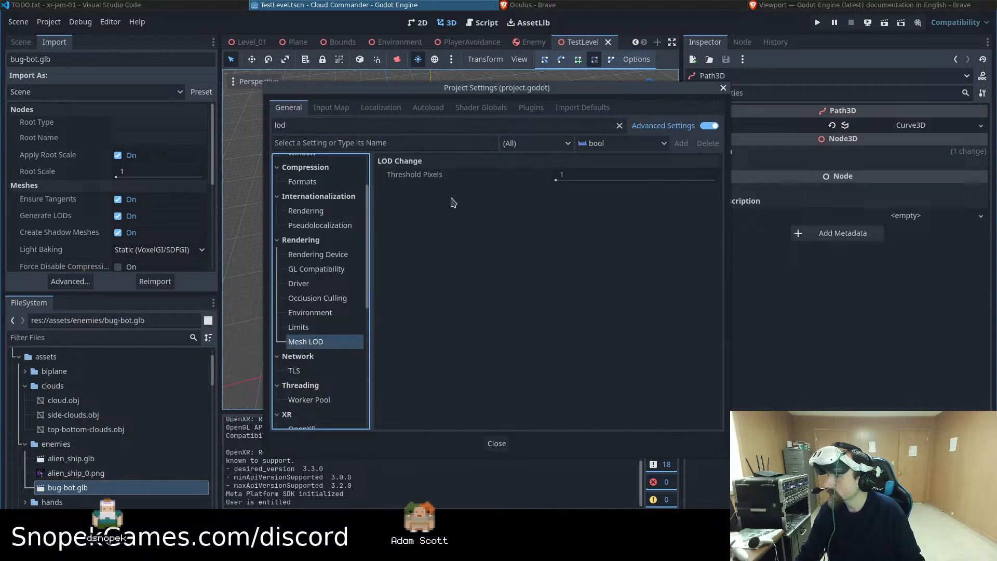
pyautogui.moveTo(416, 179)
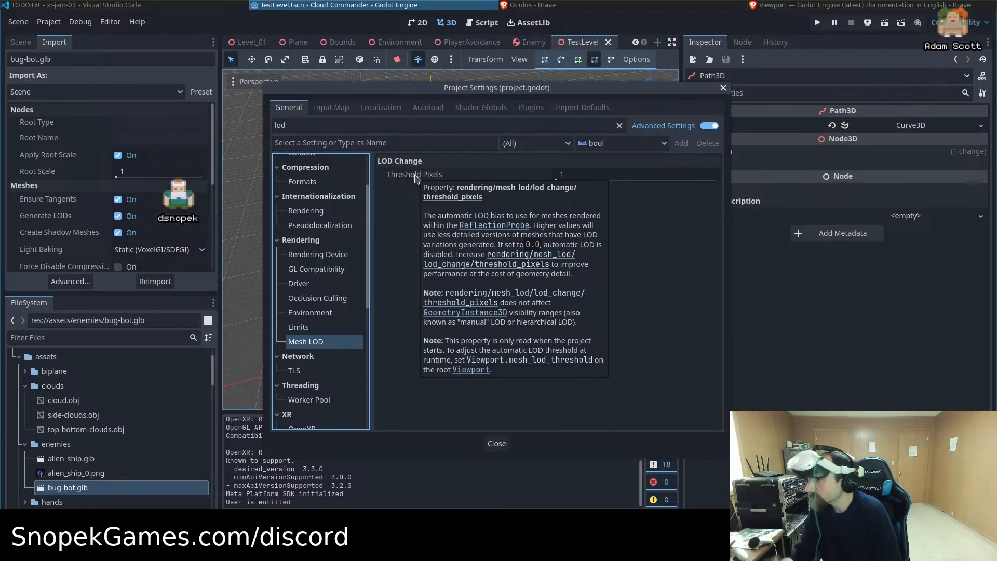
# Raise the Mesh LOD threshold to about 345.6 pixels and save the project
pyautogui.moveTo(556, 181); pyautogui.dragTo(610, 187)
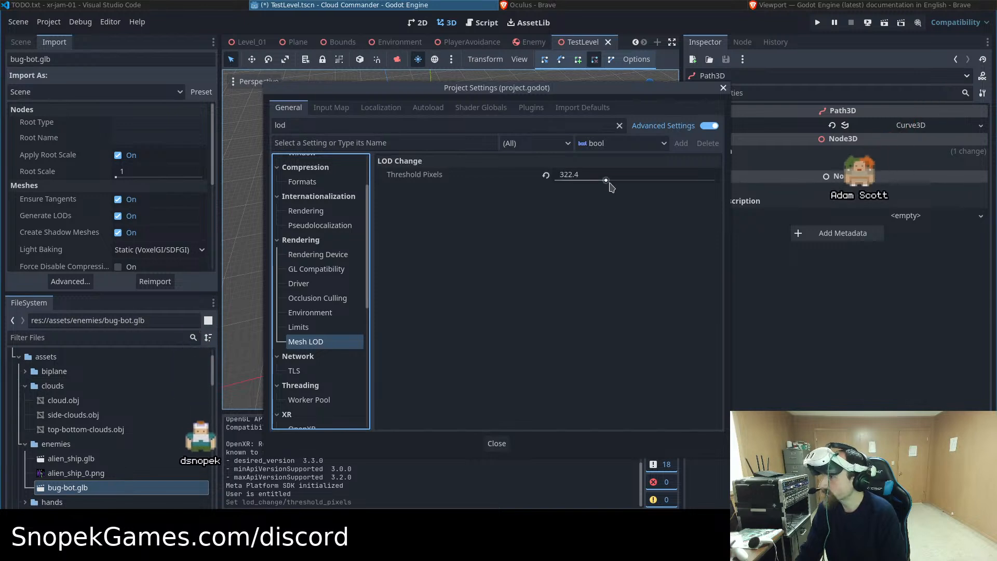
pyautogui.click(496, 444)
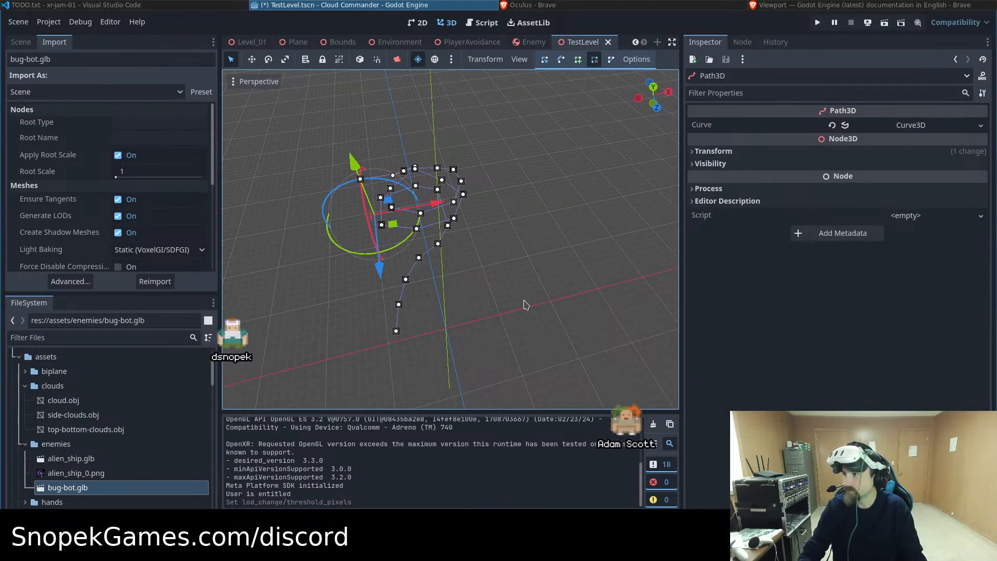
pyautogui.hotkey('ctrl', 's')
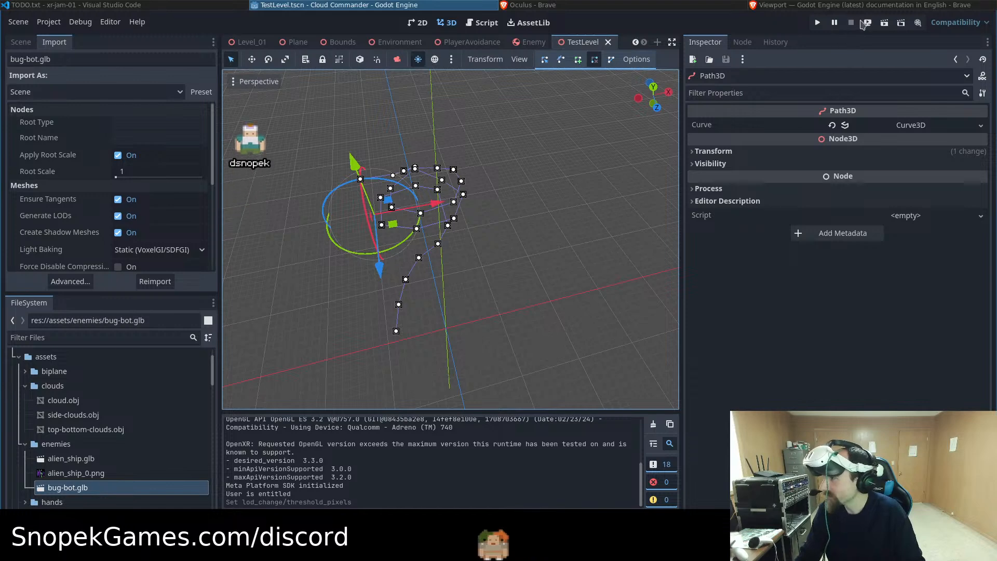
# Run the project on the Oculus Quest 3, check the headset cast in the browser, and return to Godot
pyautogui.click(868, 23)
pyautogui.click(893, 56)
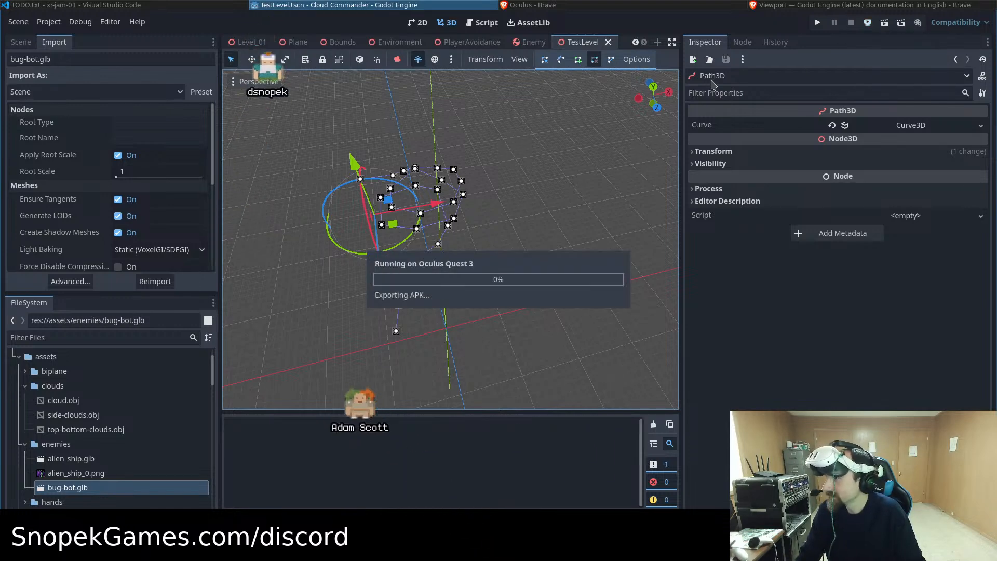
pyautogui.click(644, 5)
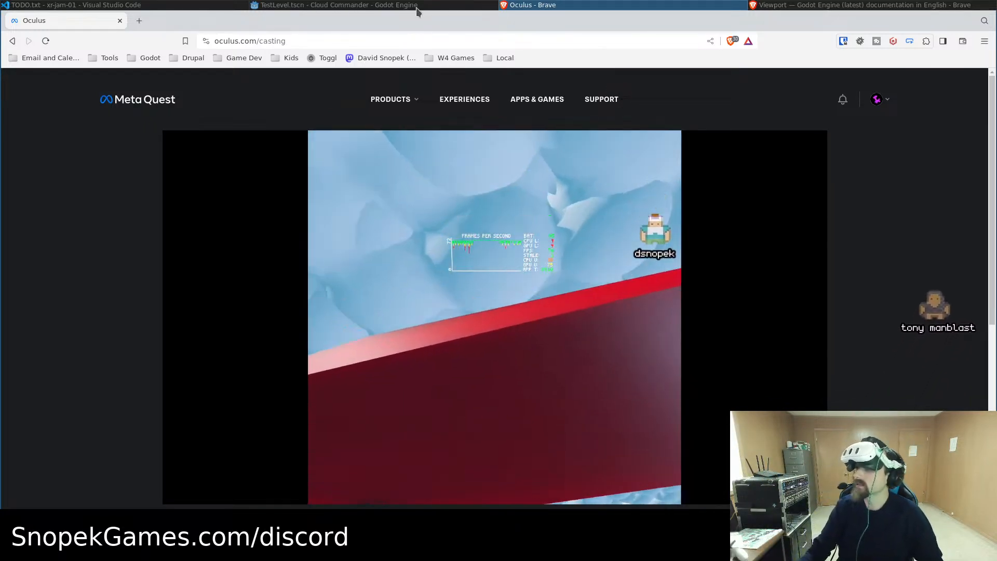
pyautogui.click(397, 5)
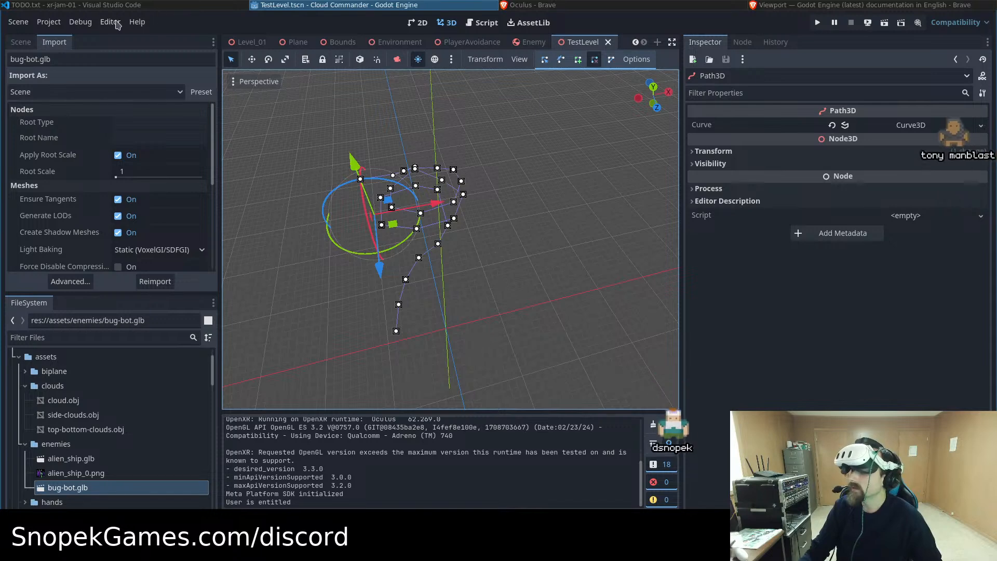
pyautogui.click(48, 21)
pyautogui.click(52, 77)
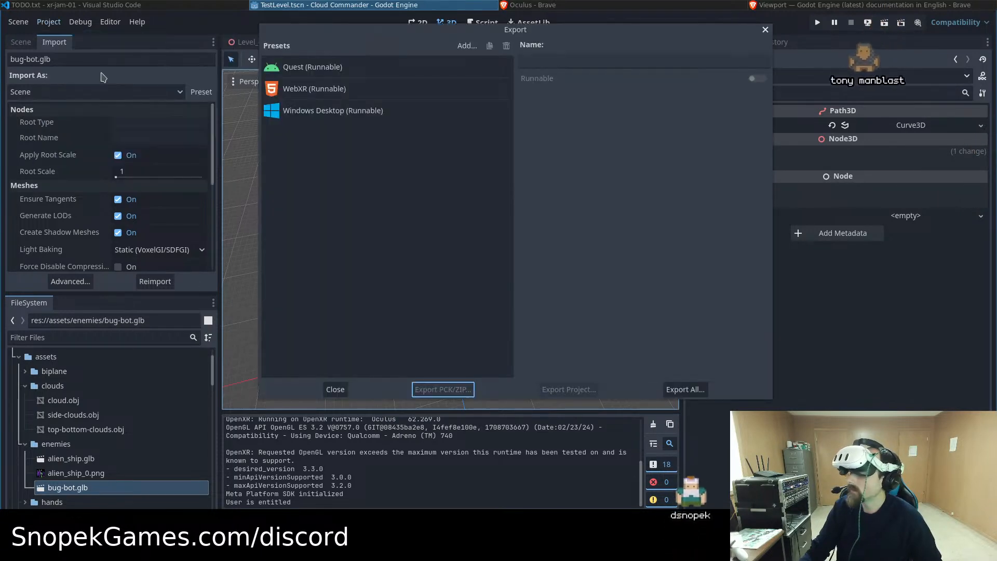
pyautogui.press('Escape')
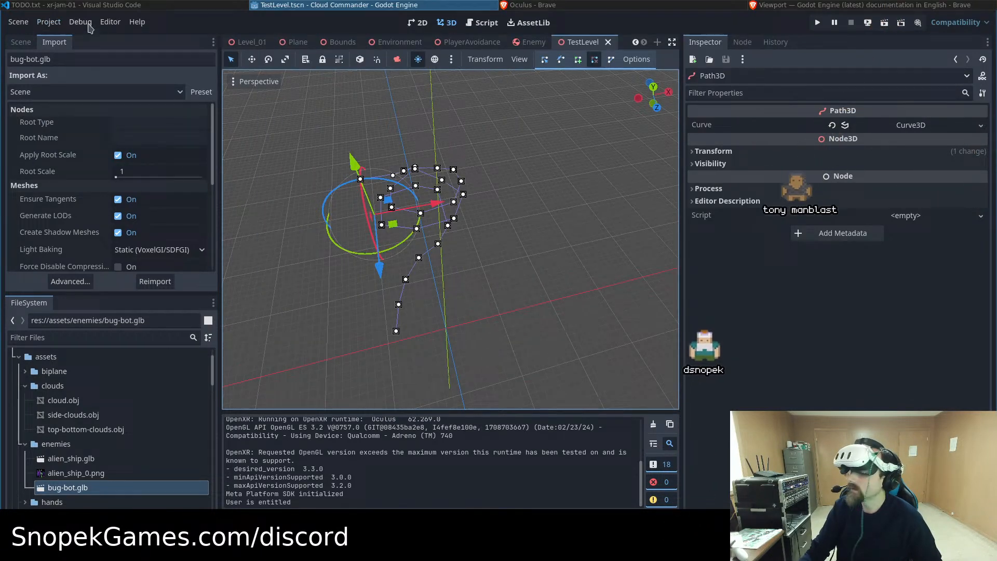
# Lower the Mesh LOD threshold in the project settings to about 100.4 pixels and save
pyautogui.click(48, 21)
pyautogui.click(67, 37)
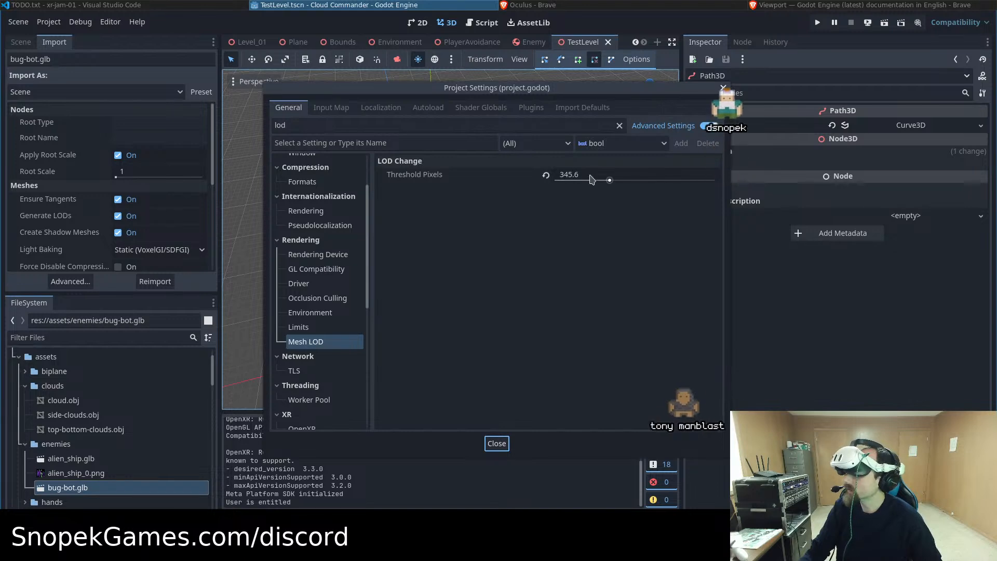
pyautogui.moveTo(610, 183); pyautogui.dragTo(571, 182)
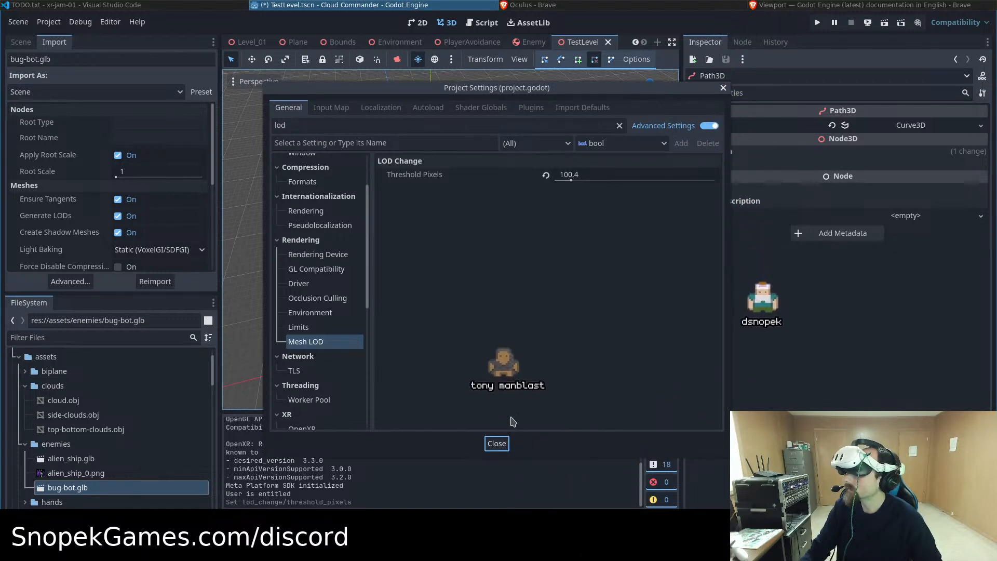
pyautogui.click(493, 442)
pyautogui.hotkey('ctrl', 's')
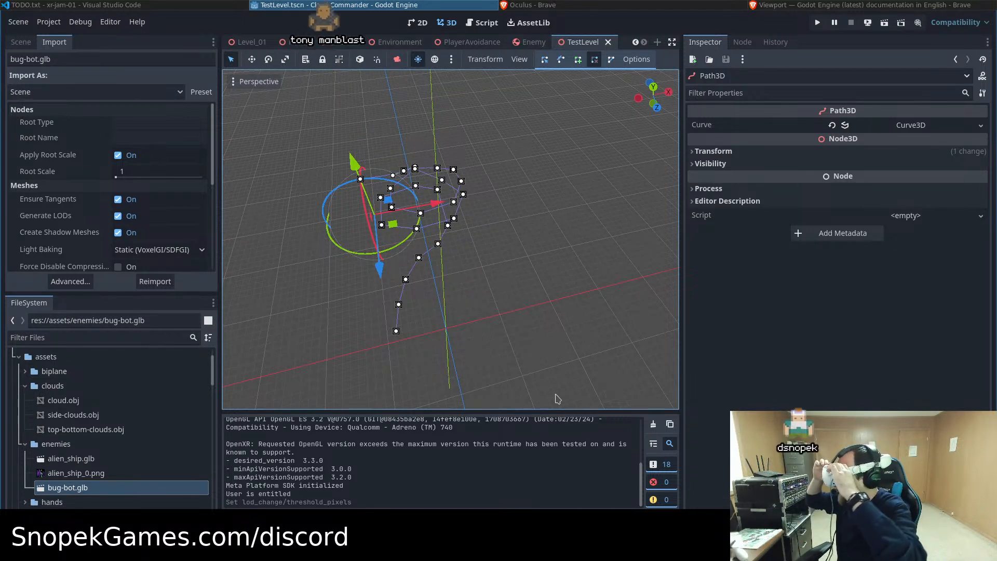
# Run the project on the Oculus Quest 3 to test the lowered LOD threshold
pyautogui.click(92, 24)
pyautogui.moveTo(137, 22)
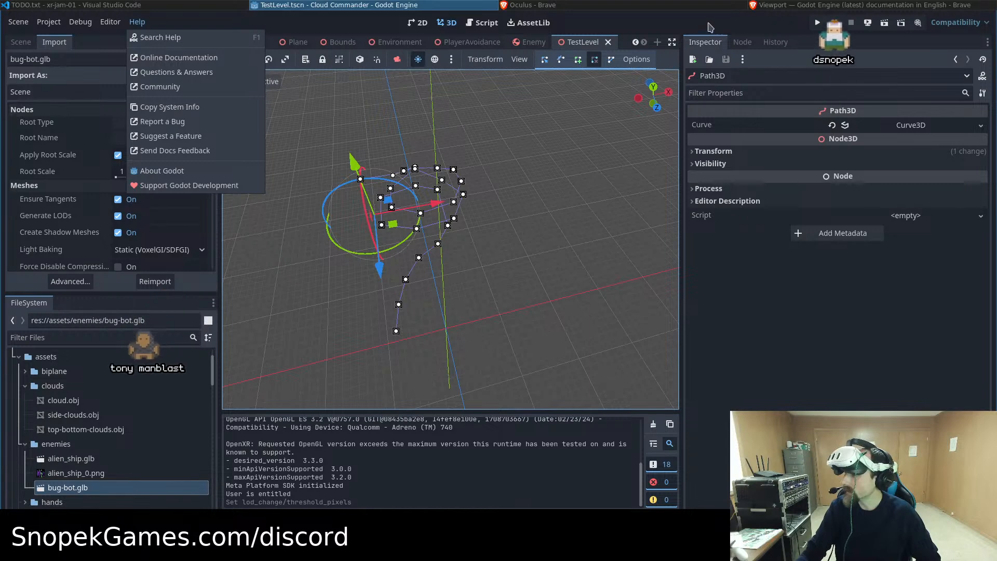
pyautogui.click(711, 28)
pyautogui.click(868, 23)
pyautogui.click(882, 53)
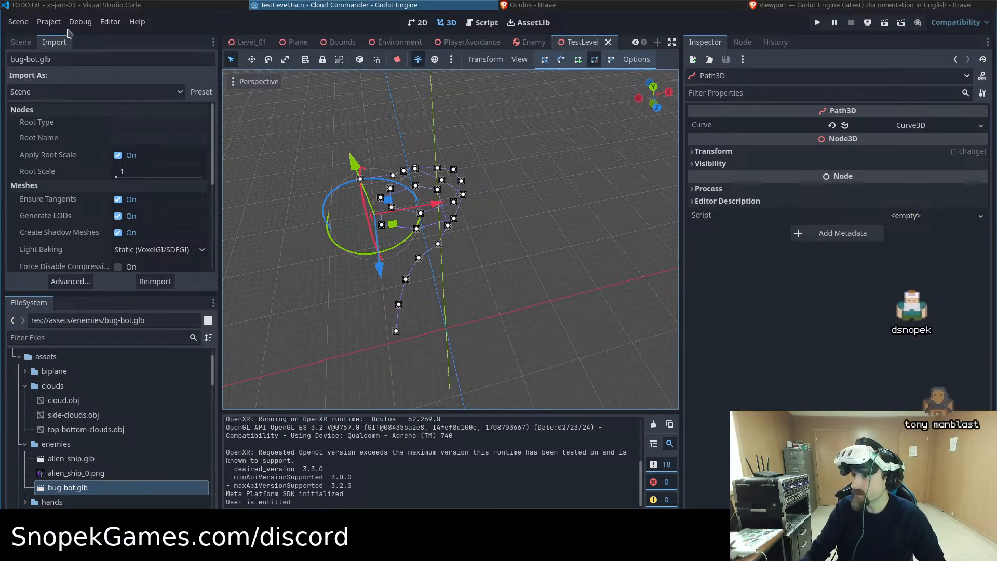
# Set the Mesh LOD threshold in the project settings to 50 pixels and save
pyautogui.click(49, 22)
pyautogui.click(66, 39)
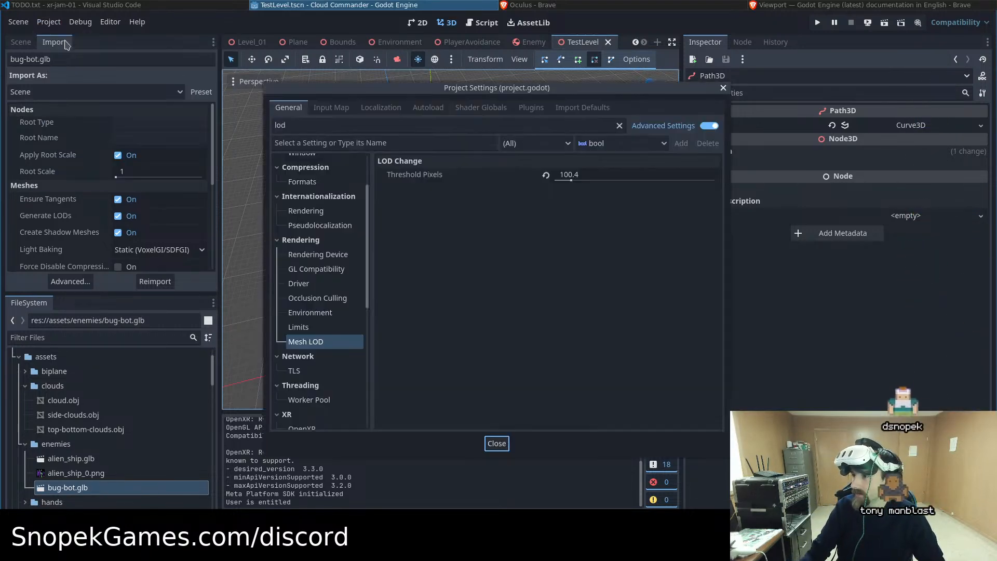
pyautogui.click(571, 178)
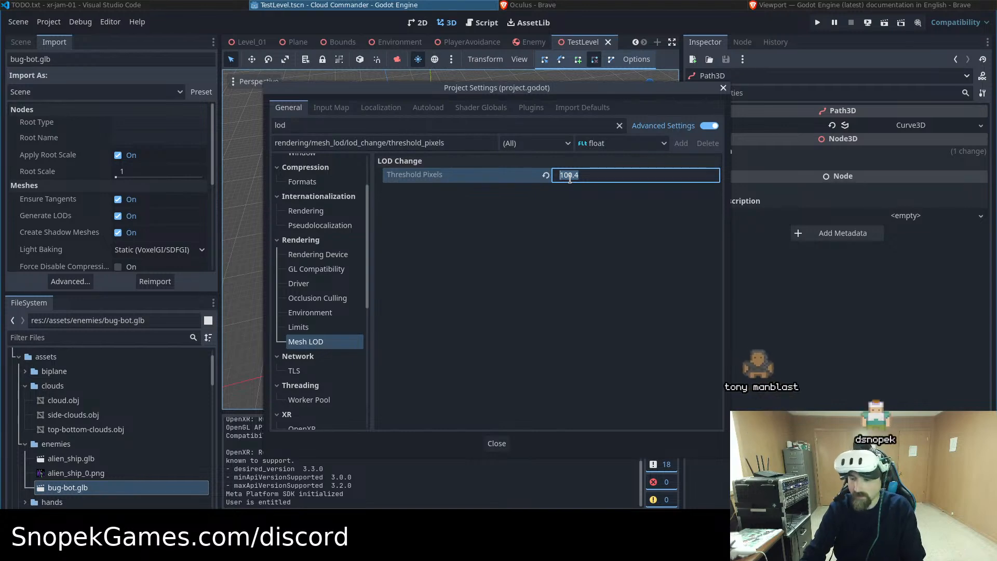
pyautogui.write('20')
pyautogui.click(502, 445)
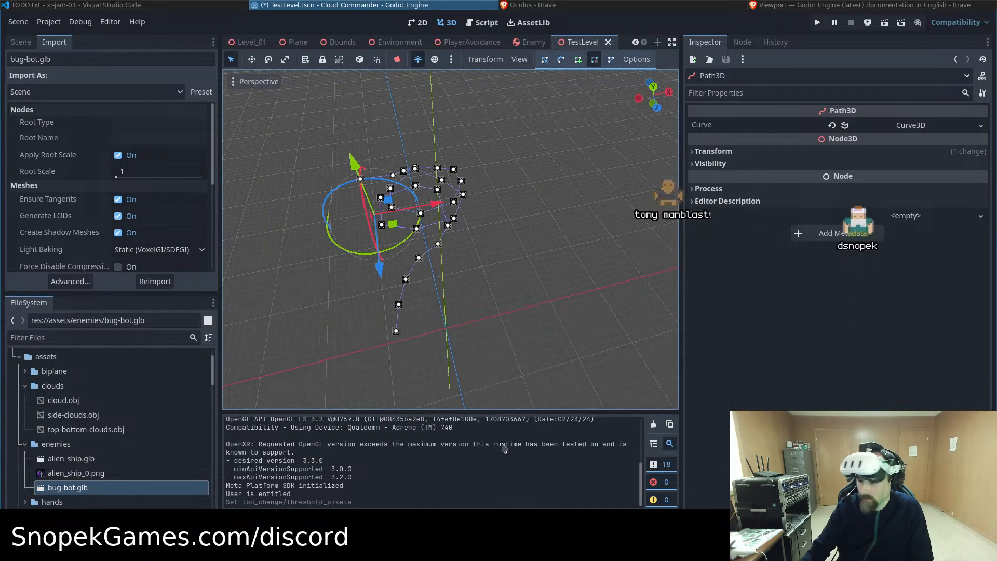
pyautogui.hotkey('ctrl', 's')
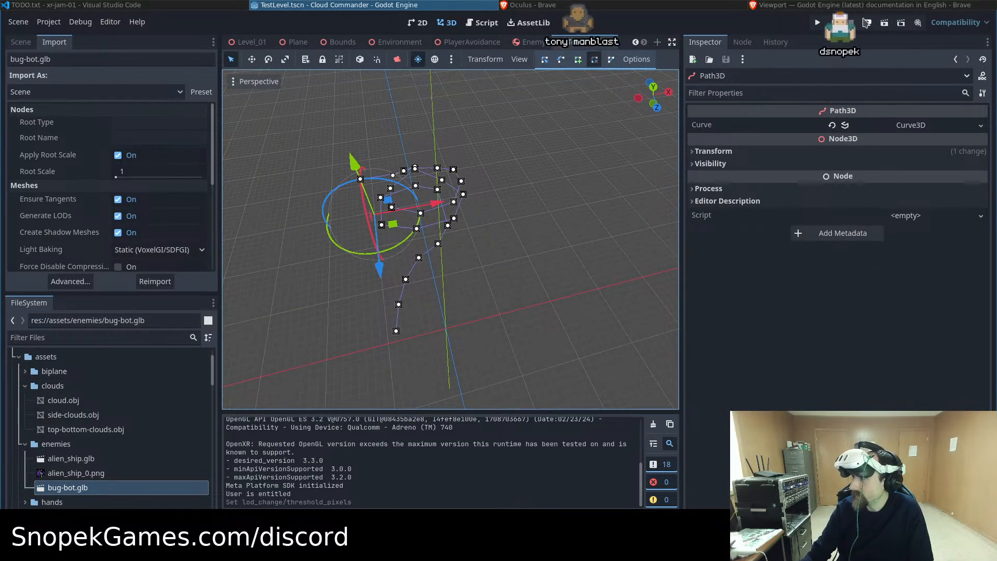
# Deploy the project to the Oculus Quest 3, view the casting page in the browser, and switch back to Godot
pyautogui.click(917, 23)
pyautogui.click(879, 54)
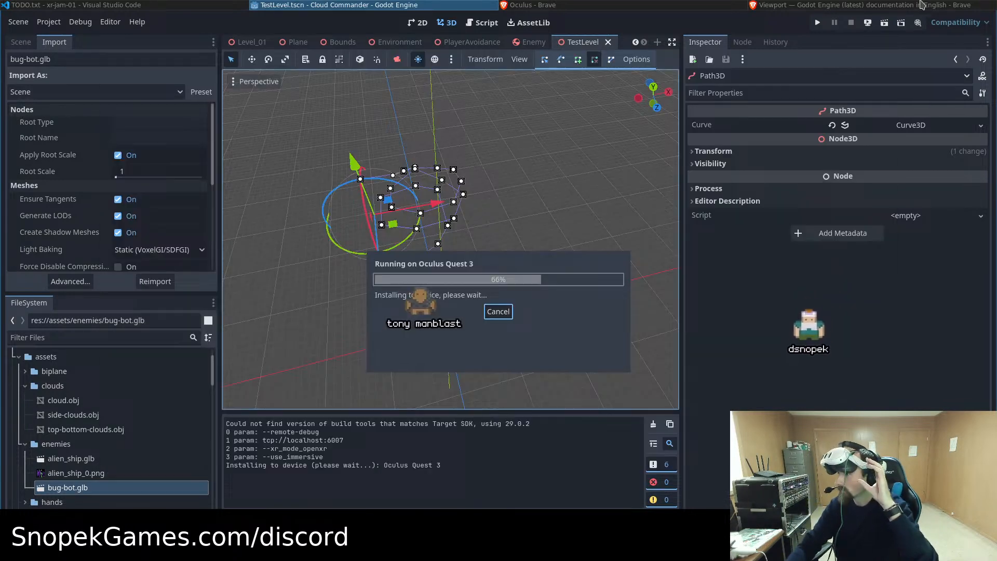
pyautogui.click(691, 5)
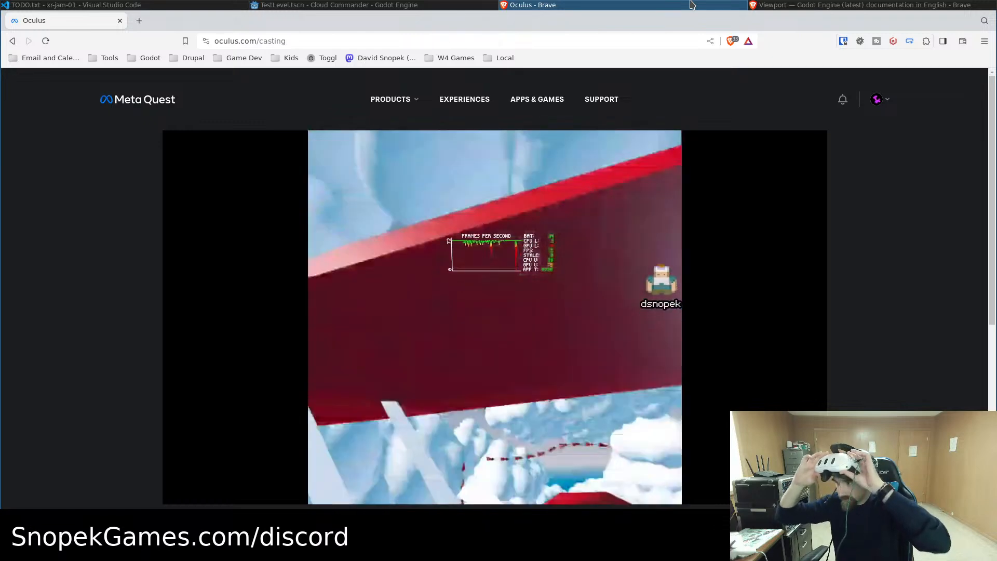
pyautogui.click(401, 5)
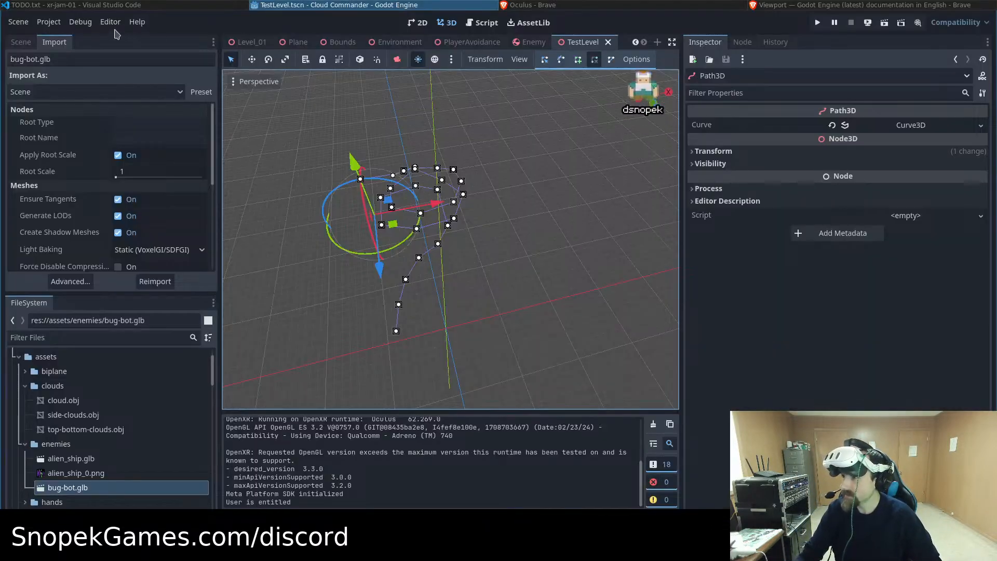
# Set the Mesh LOD threshold in the project settings to 10 pixels
pyautogui.click(80, 22)
pyautogui.click(65, 37)
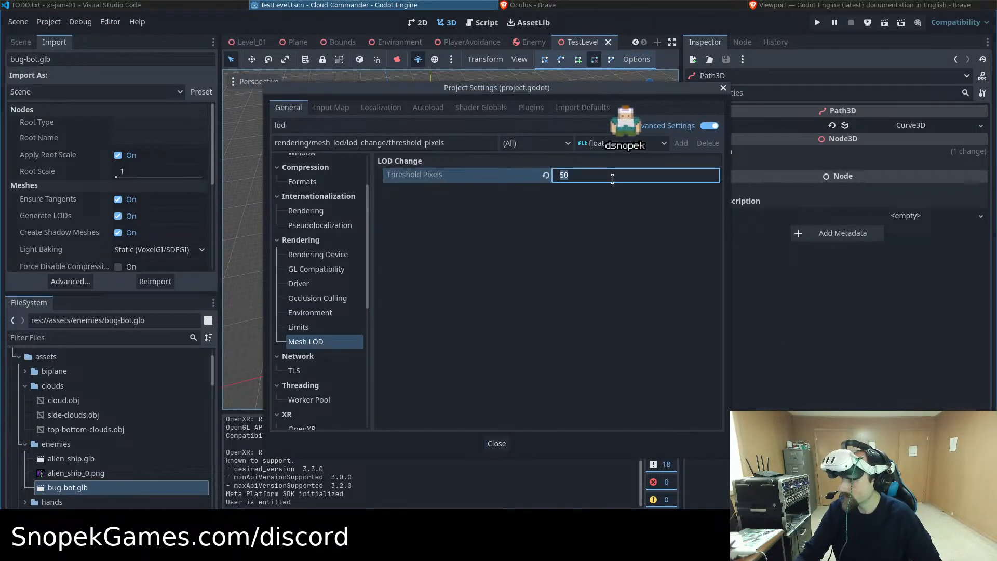
pyautogui.press('Return')
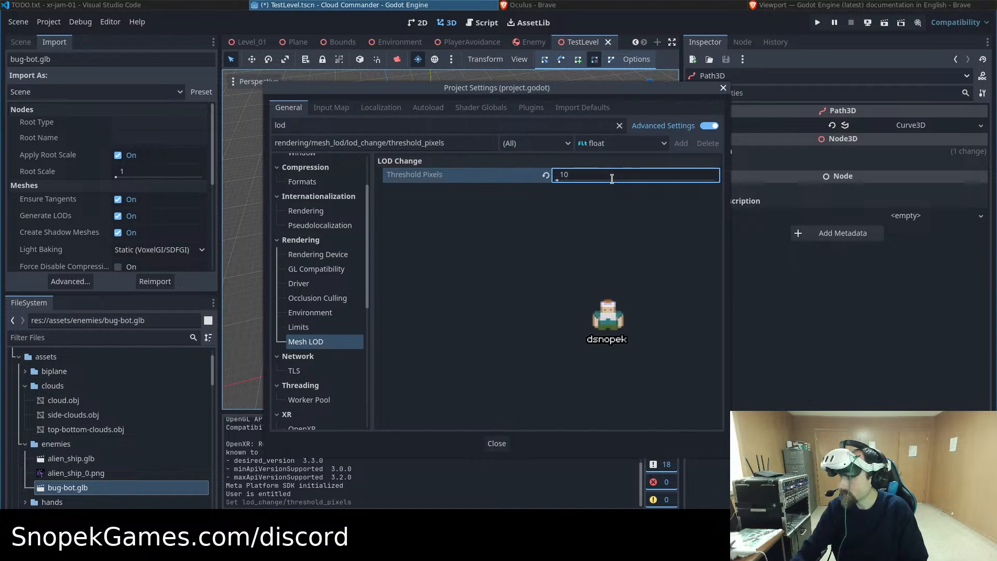
pyautogui.click(723, 88)
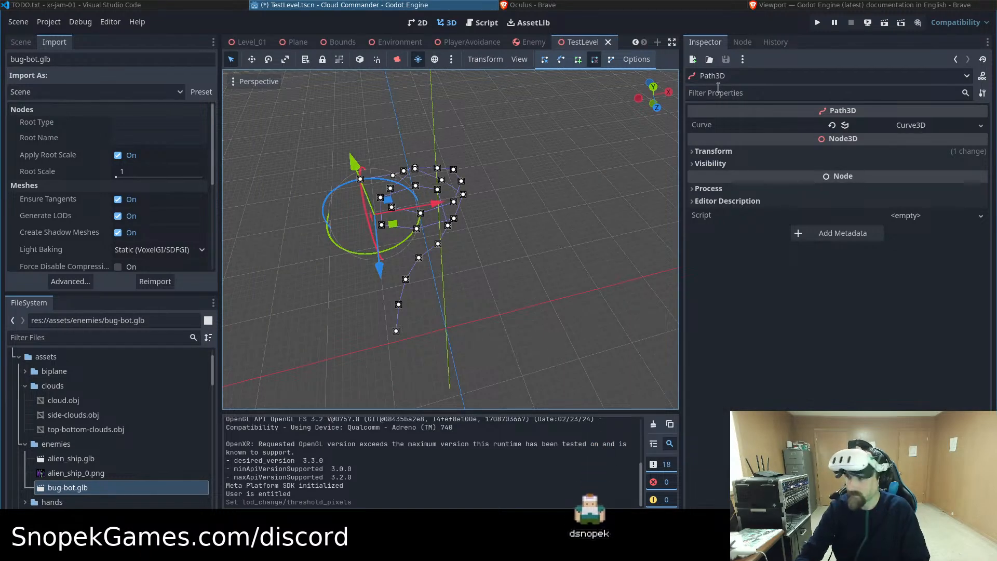
# Run the project on the Oculus Quest 3 to test the 10-pixel LOD threshold
pyautogui.click(867, 22)
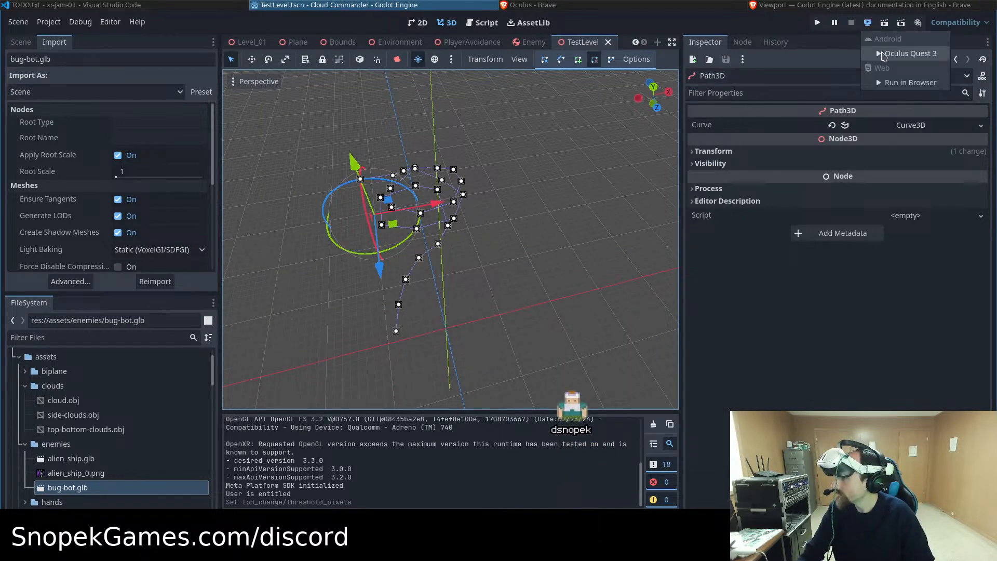
pyautogui.click(909, 53)
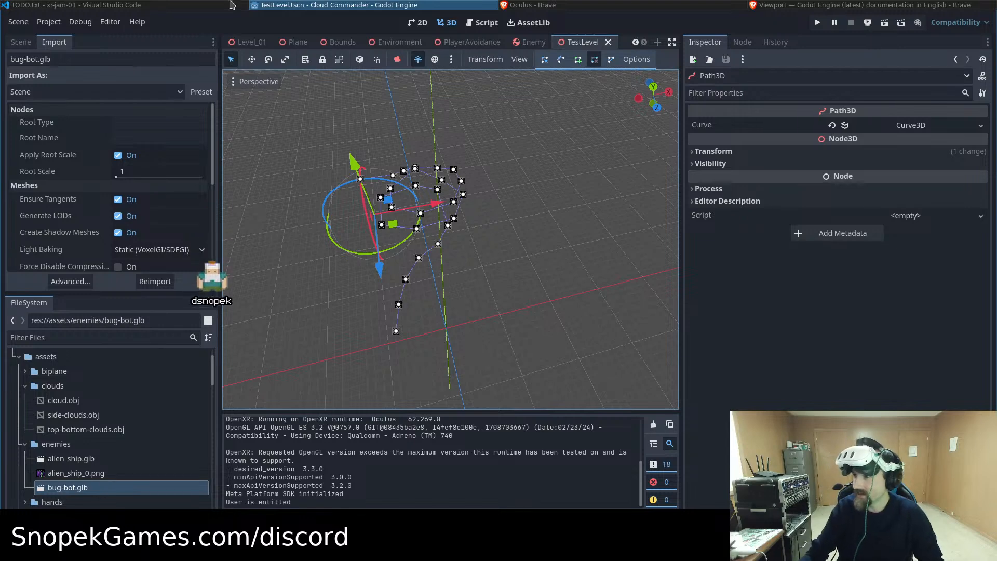
# Set the Mesh LOD threshold in the project settings to 2 pixels
pyautogui.click(49, 21)
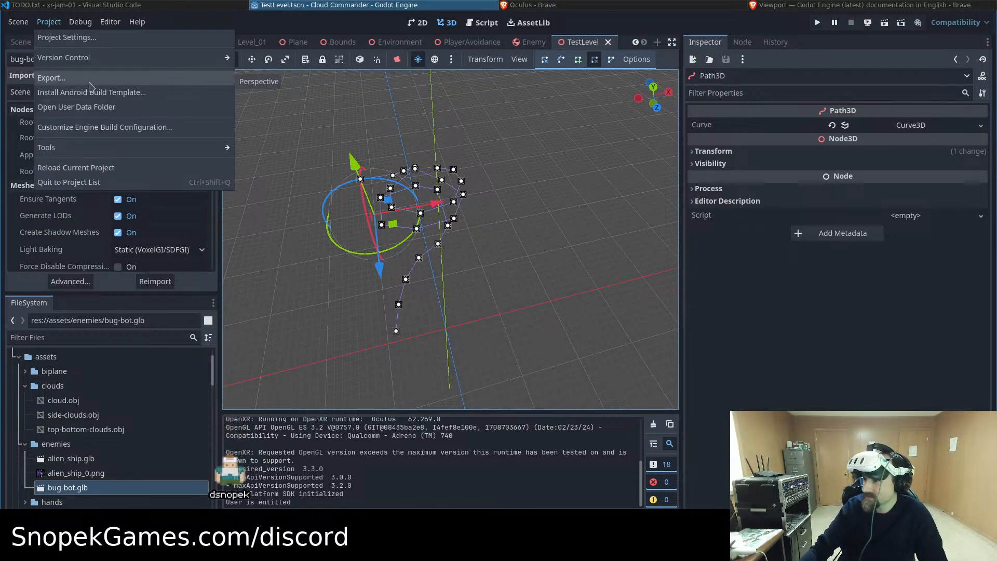
pyautogui.click(66, 37)
pyautogui.click(597, 177)
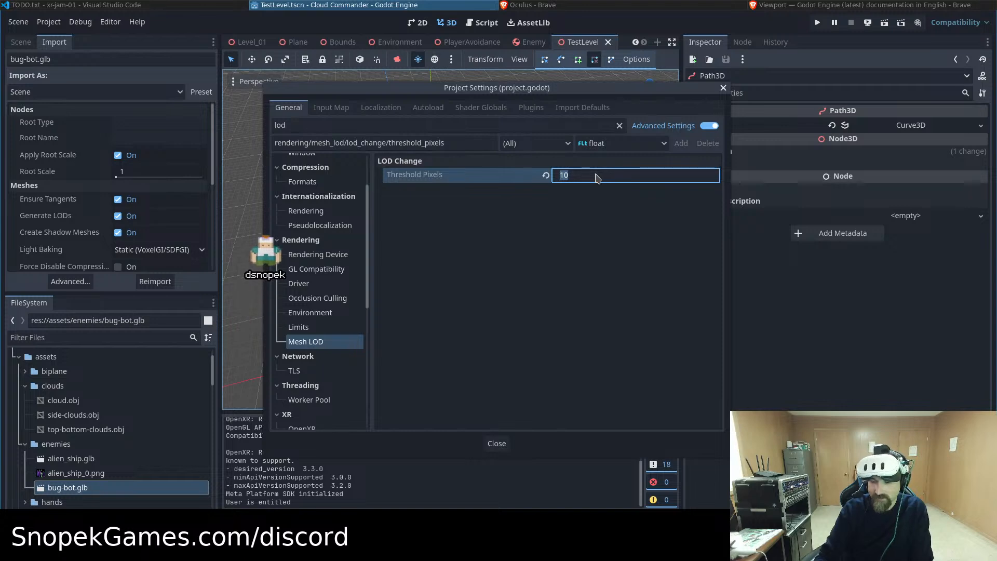
pyautogui.write('2')
pyautogui.press('Return')
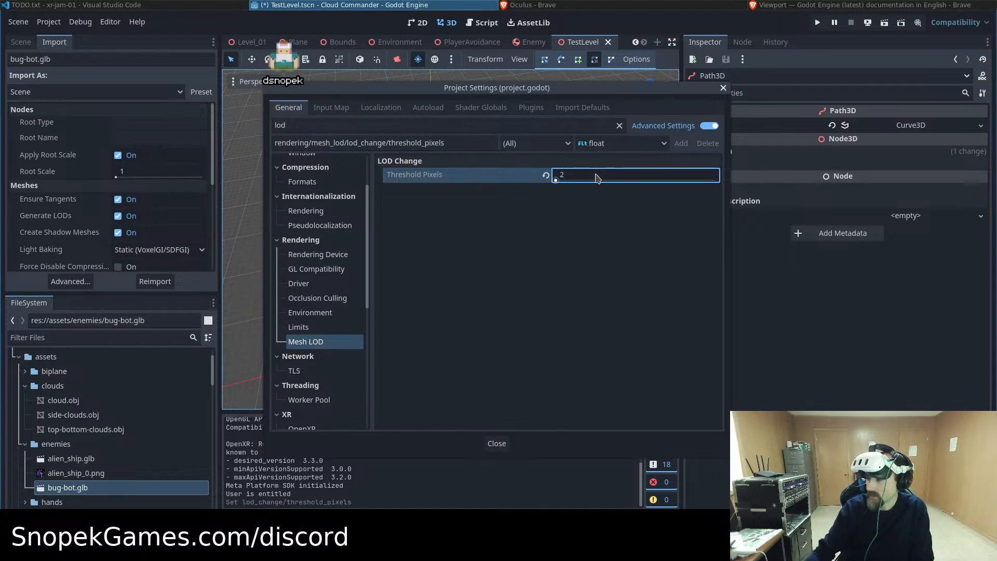
pyautogui.press('Escape')
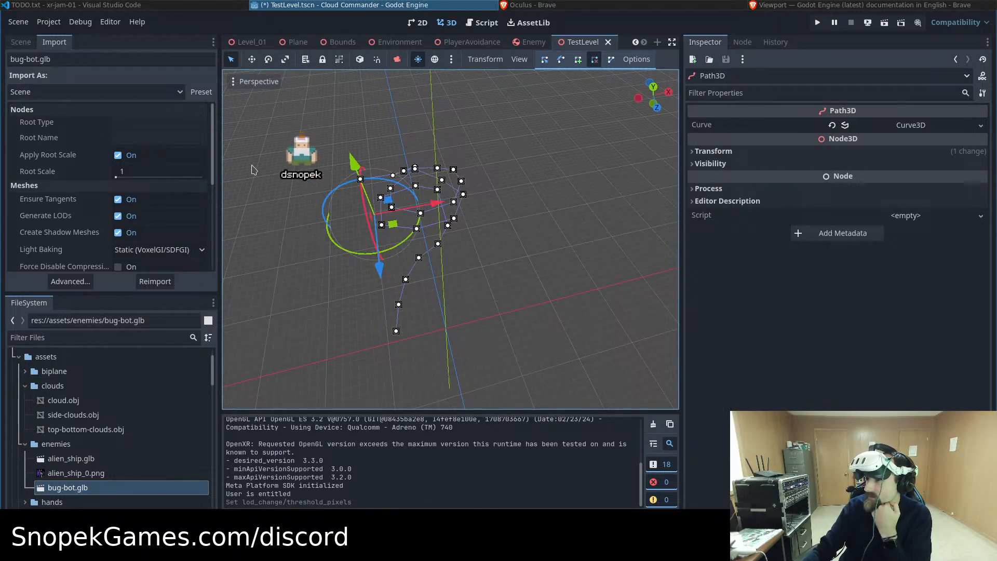
# Show the TestLevel scene tree and select the Path3D node under Spawner
pyautogui.click(21, 42)
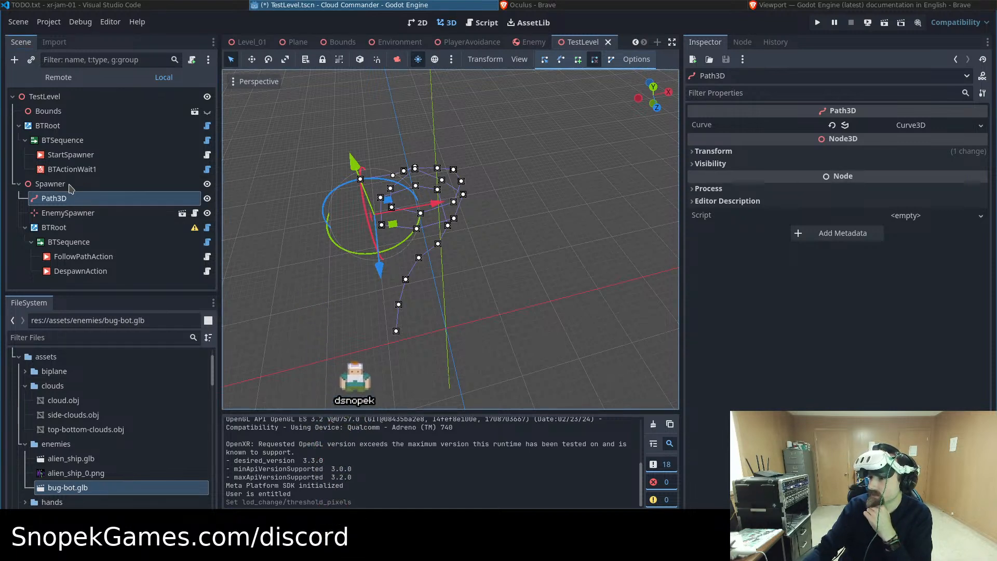
pyautogui.click(51, 184)
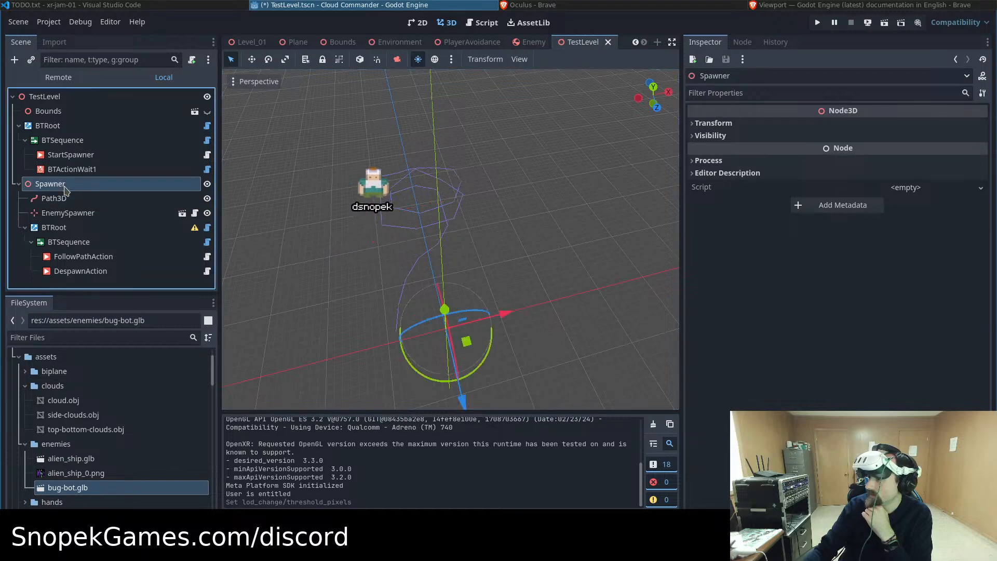
pyautogui.click(54, 199)
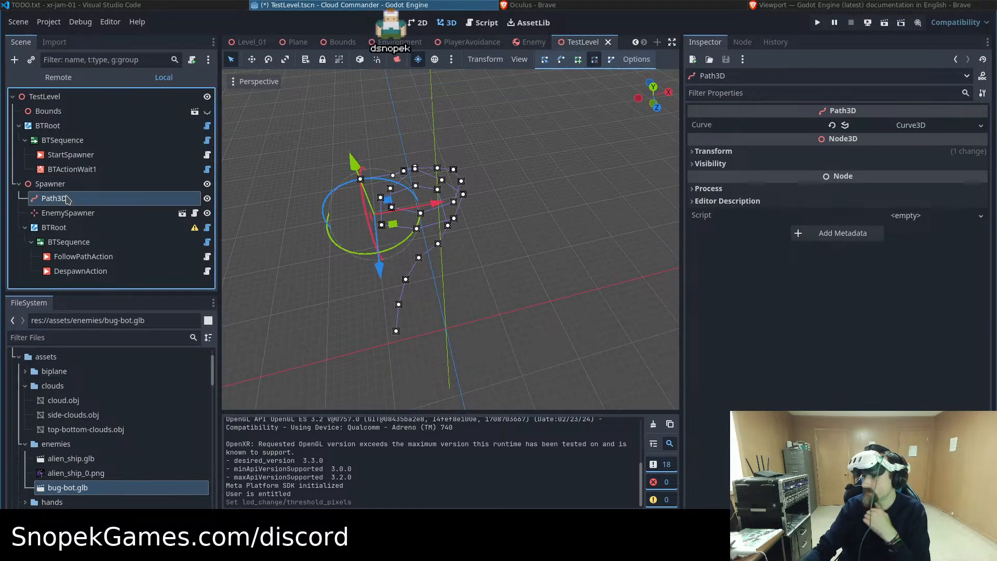
pyautogui.click(58, 185)
pyautogui.hotkey('ctrl', 'a')
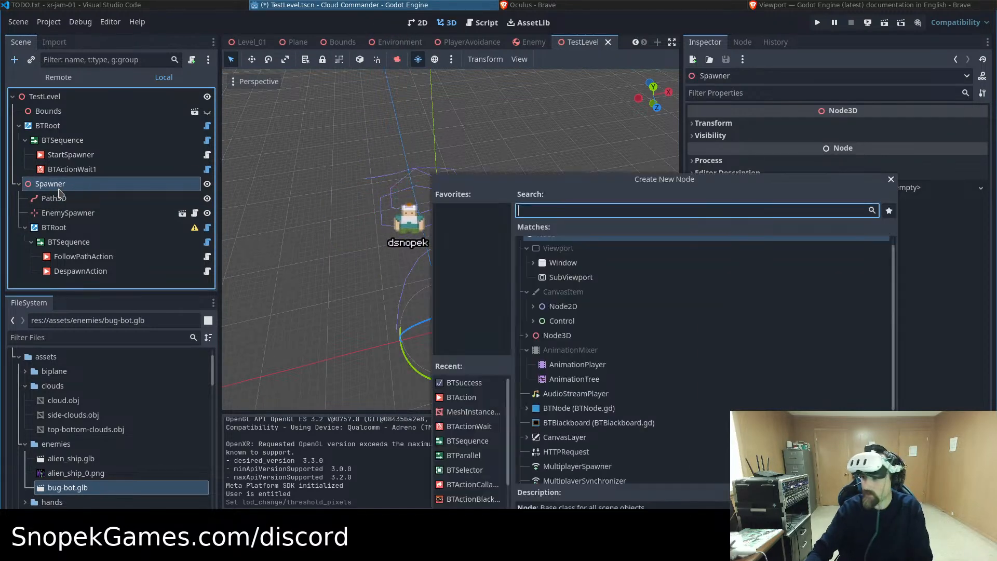
pyautogui.press('Escape')
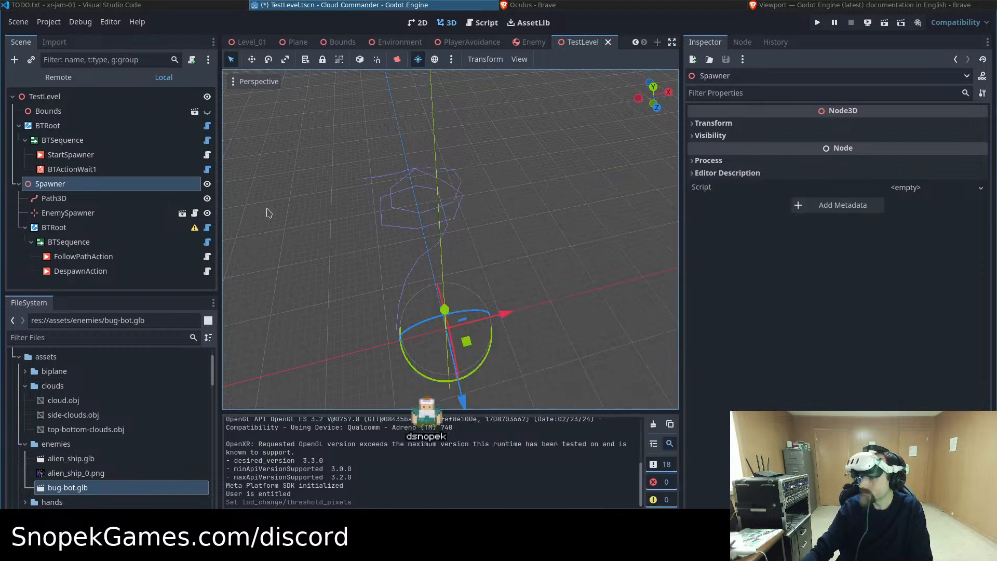
# Duplicate the Path3D node under Spawner and hide the original path
pyautogui.click(86, 200)
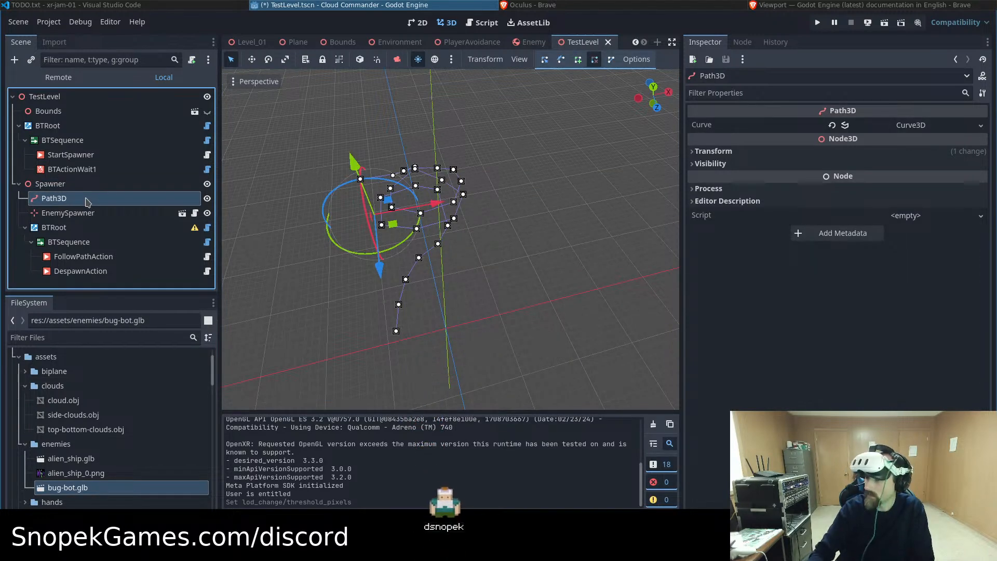
pyautogui.hotkey('ctrl', 'd')
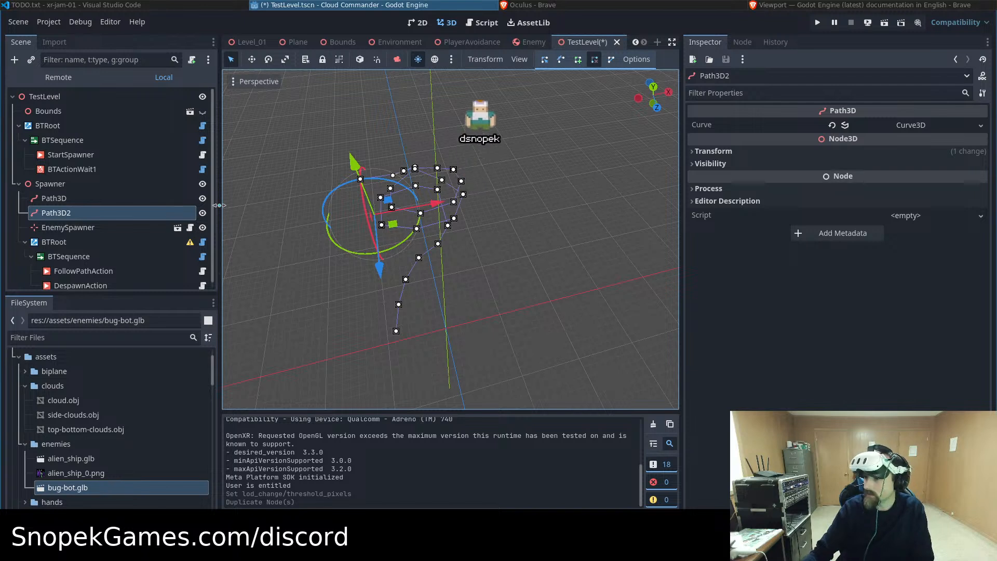
pyautogui.click(203, 198)
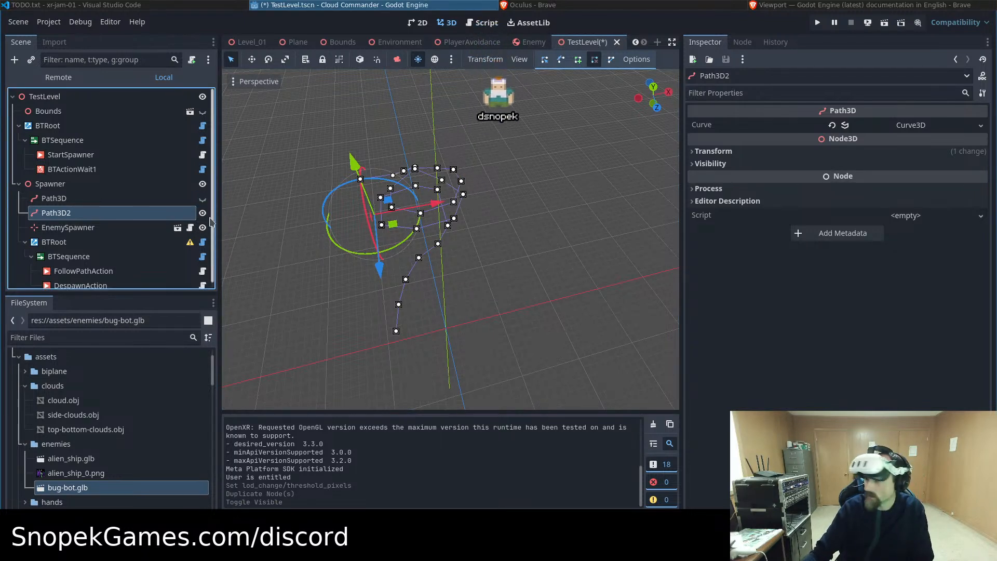
# In the top view, delete all curve points of Path3D2 except its first two
pyautogui.click(325, 262)
pyautogui.press('KP_7')
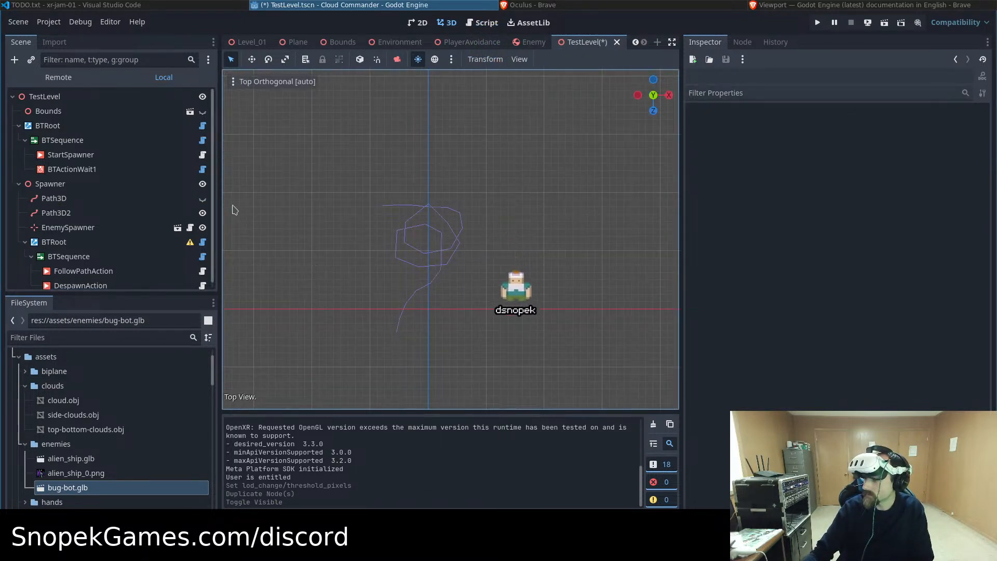
pyautogui.click(78, 213)
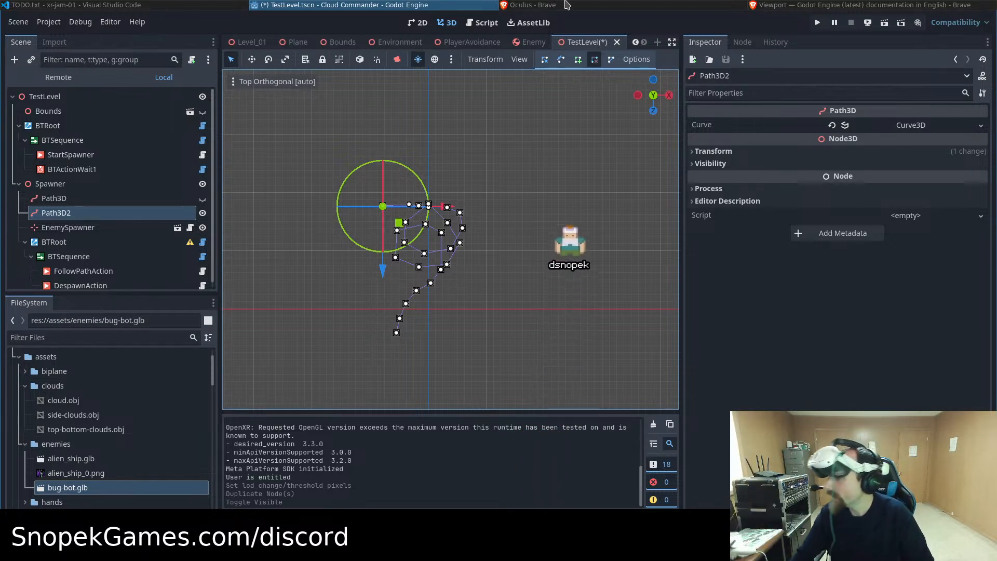
pyautogui.click(595, 59)
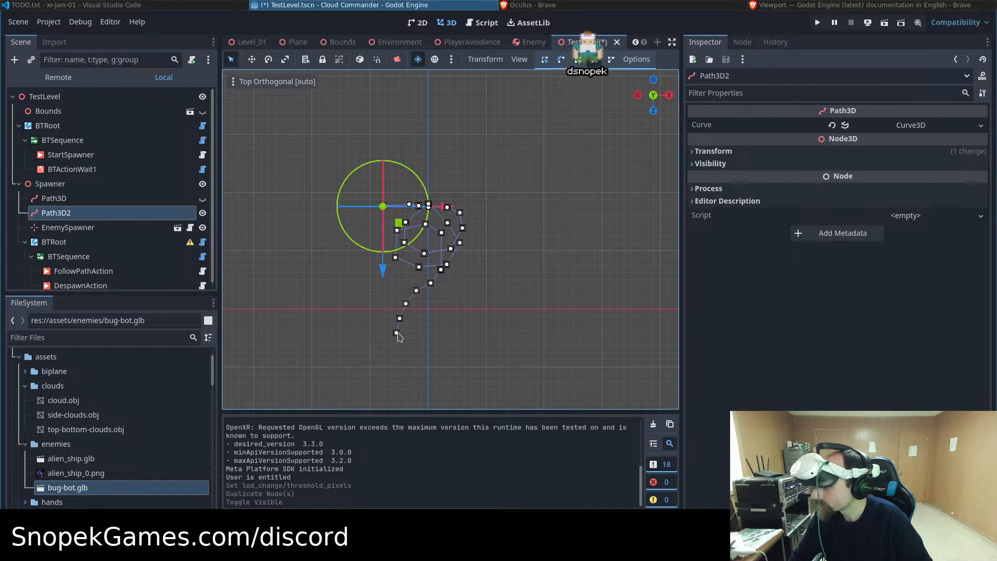
pyautogui.click(397, 332)
pyautogui.click(400, 318)
pyautogui.click(406, 303)
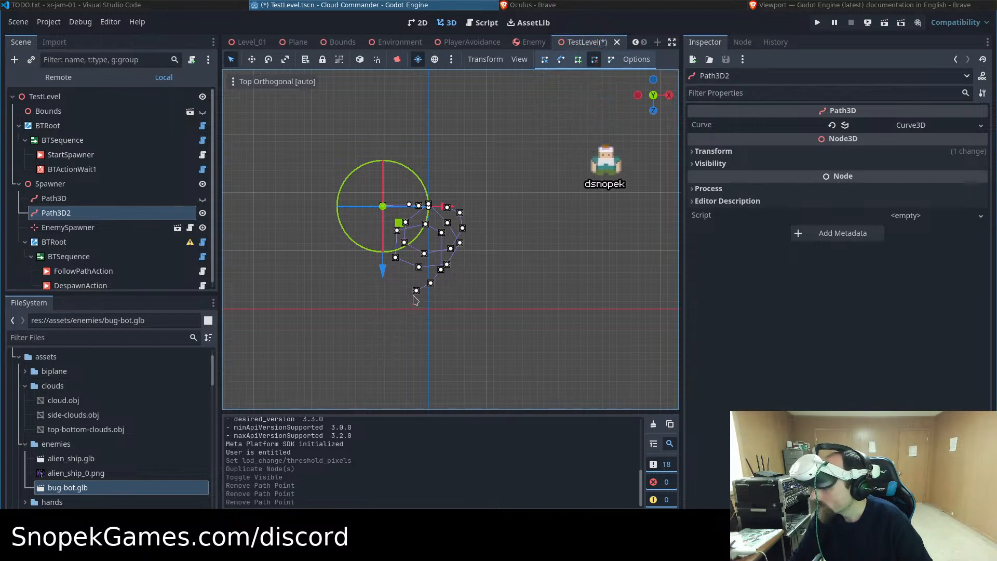
pyautogui.click(416, 290)
pyautogui.click(431, 283)
pyautogui.click(441, 270)
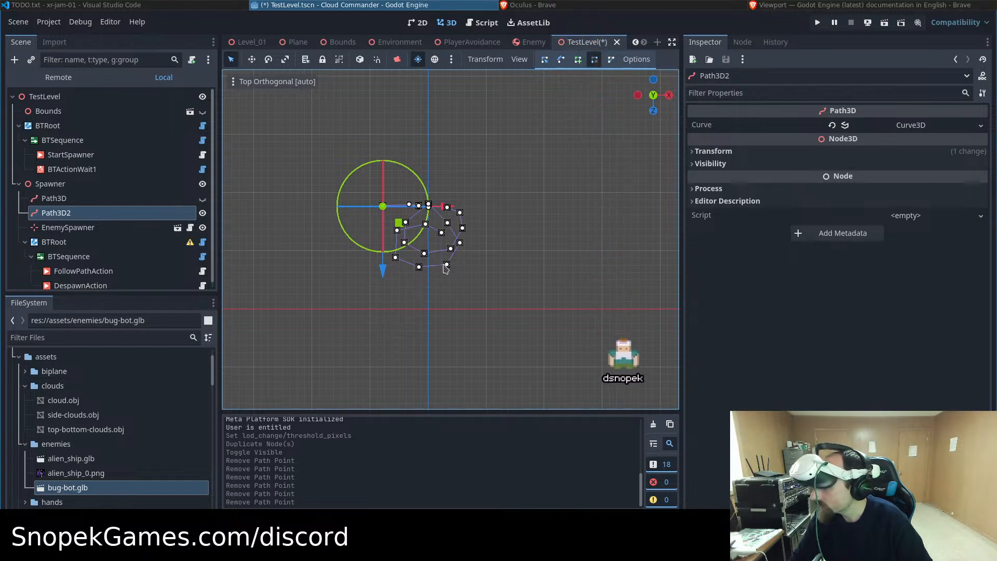
pyautogui.click(446, 264)
pyautogui.click(441, 232)
pyautogui.click(425, 224)
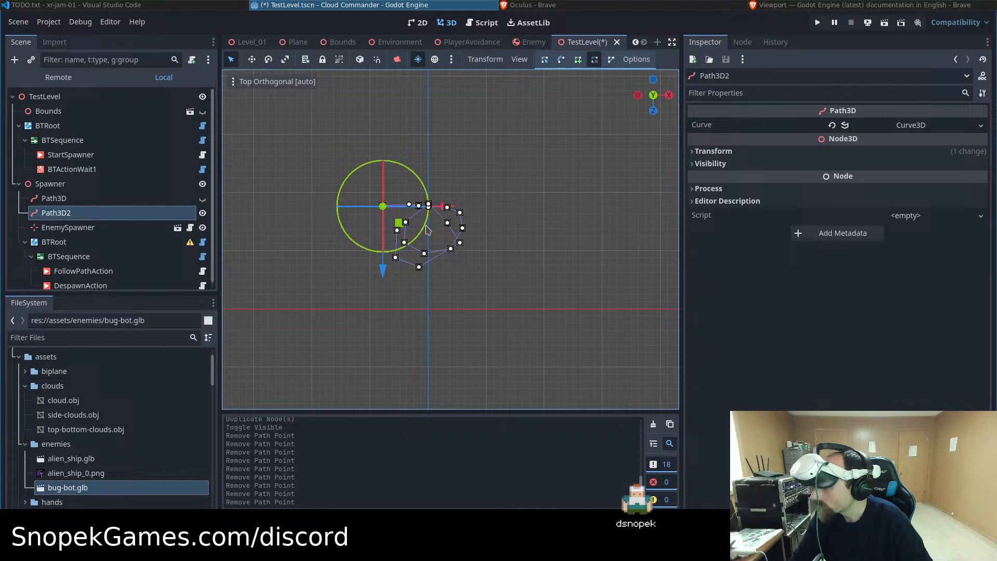
pyautogui.click(397, 230)
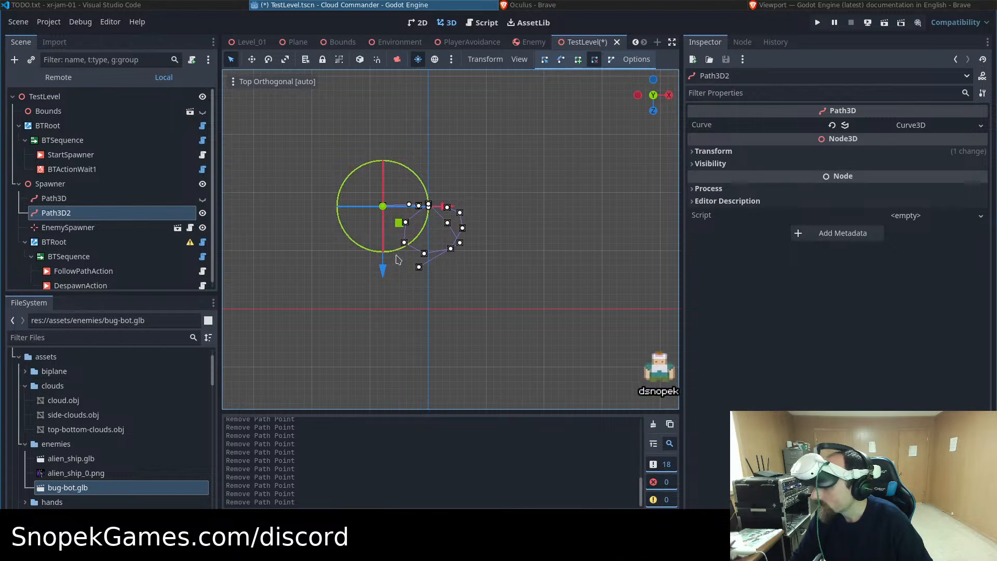
pyautogui.click(395, 257)
pyautogui.click(419, 266)
pyautogui.click(451, 248)
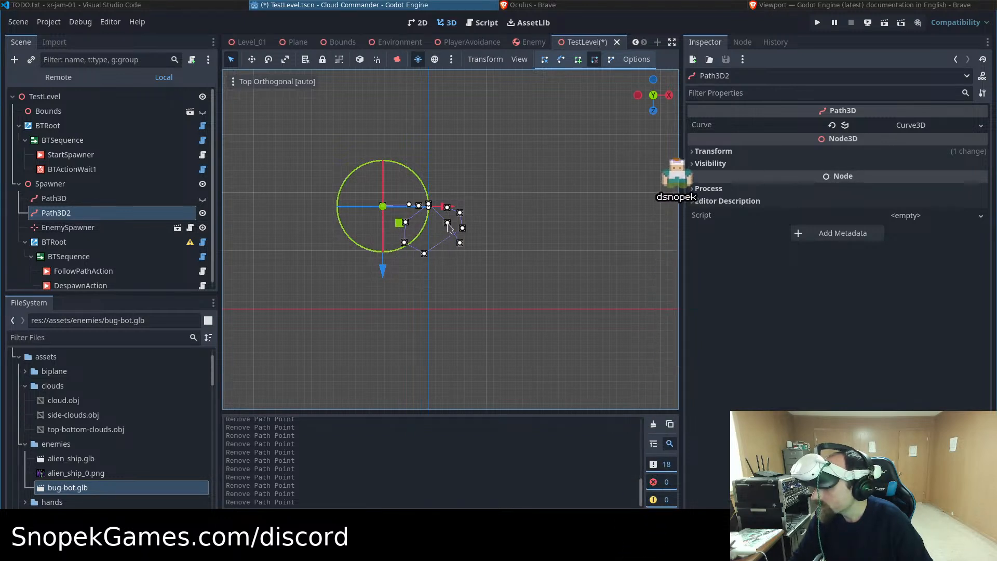
pyautogui.click(447, 222)
pyautogui.click(423, 254)
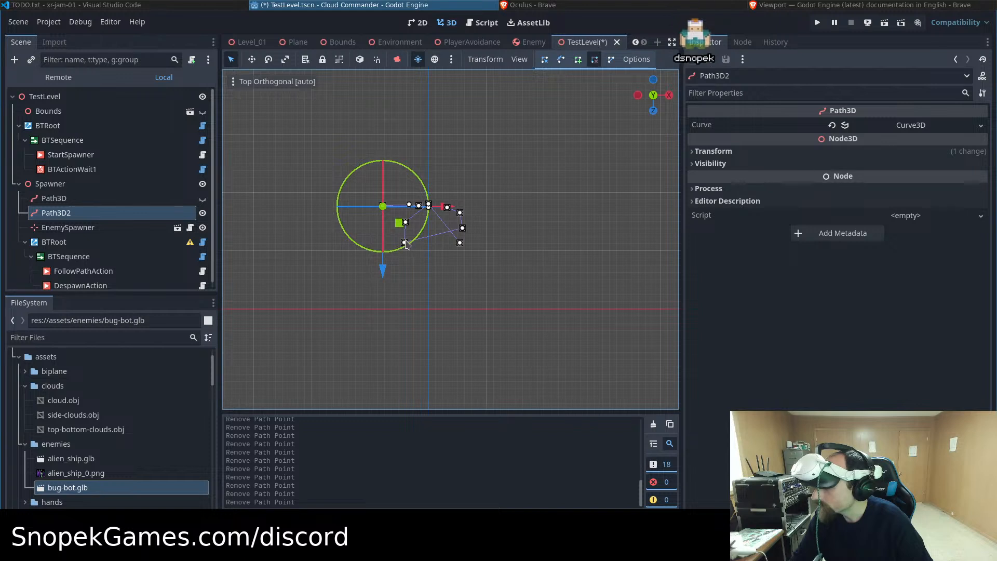
pyautogui.click(406, 243)
pyautogui.click(406, 223)
pyautogui.scroll(15, 436, 253)
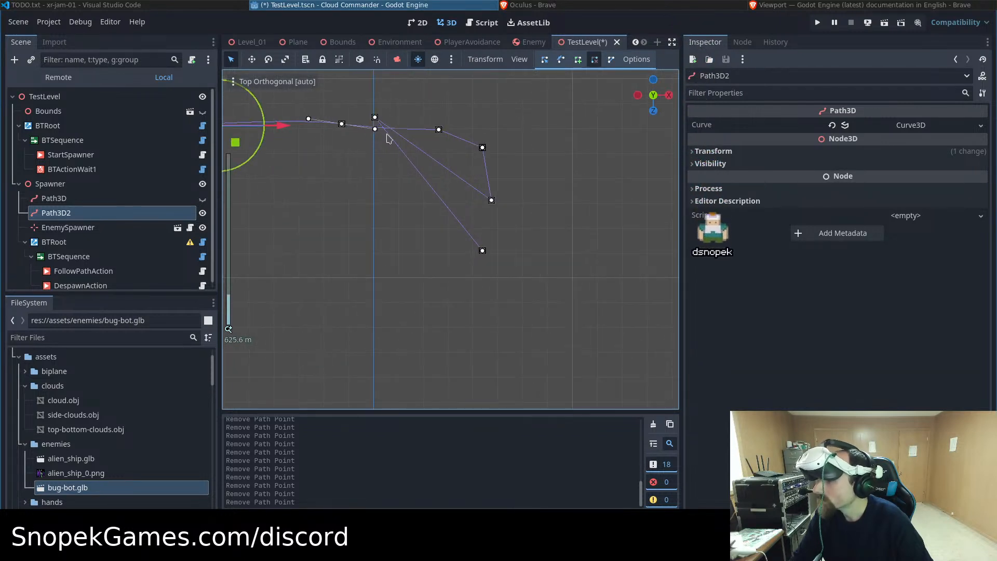
pyautogui.click(374, 117)
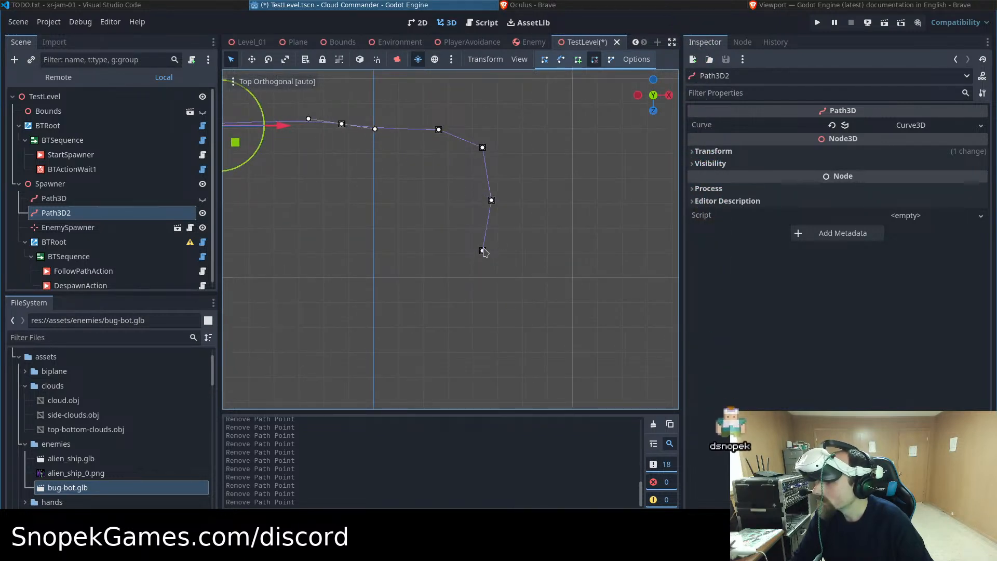
pyautogui.click(482, 251)
pyautogui.click(482, 147)
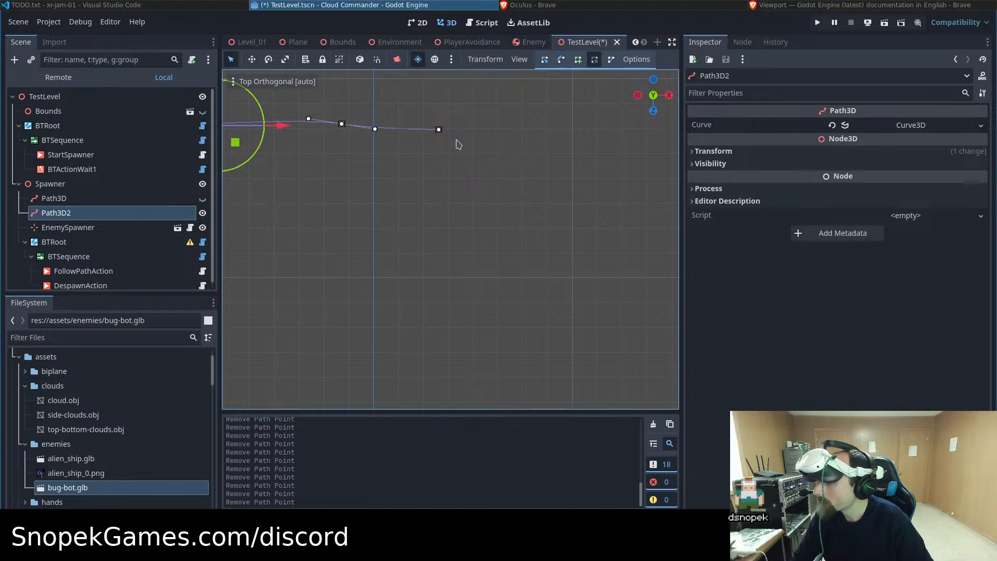
pyautogui.click(440, 131)
pyautogui.scroll(-10, 310, 248)
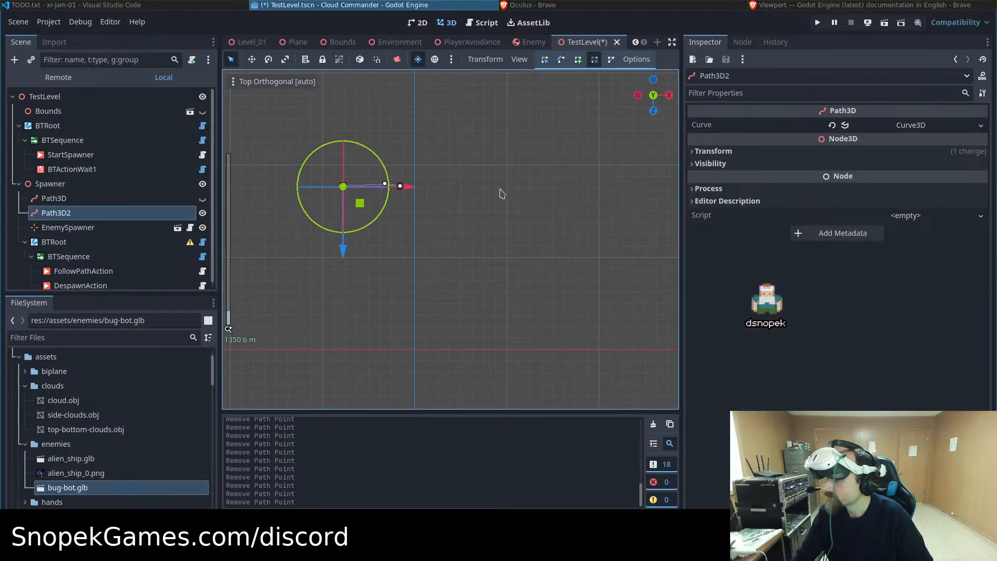
# Show the Bounds node and move Path3D2's second curve point, with its in handle, into the upper middle of the bounds
pyautogui.click(545, 60)
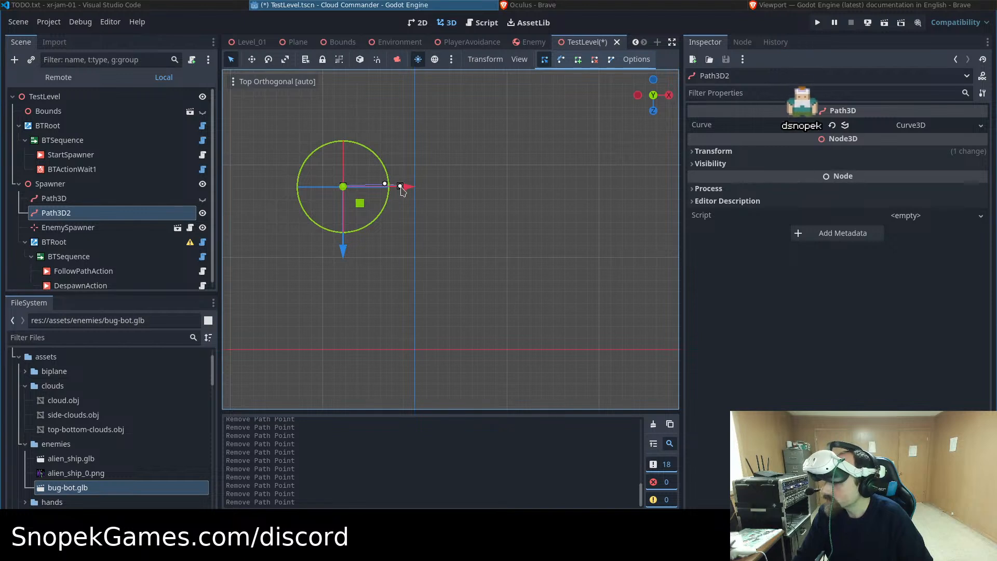
pyautogui.moveTo(400, 185); pyautogui.dragTo(351, 273)
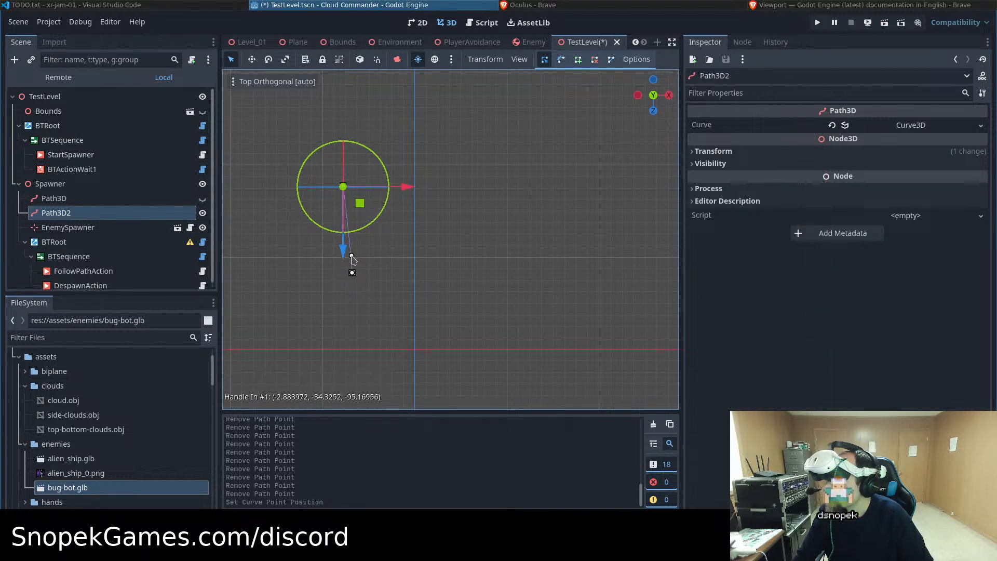
pyautogui.scroll(-5, 342, 319)
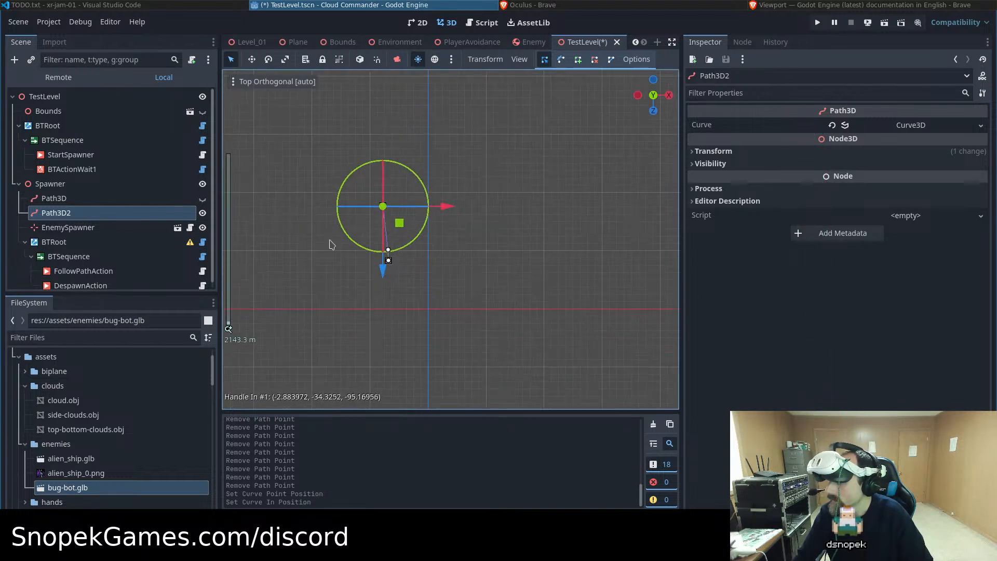
pyautogui.click(203, 112)
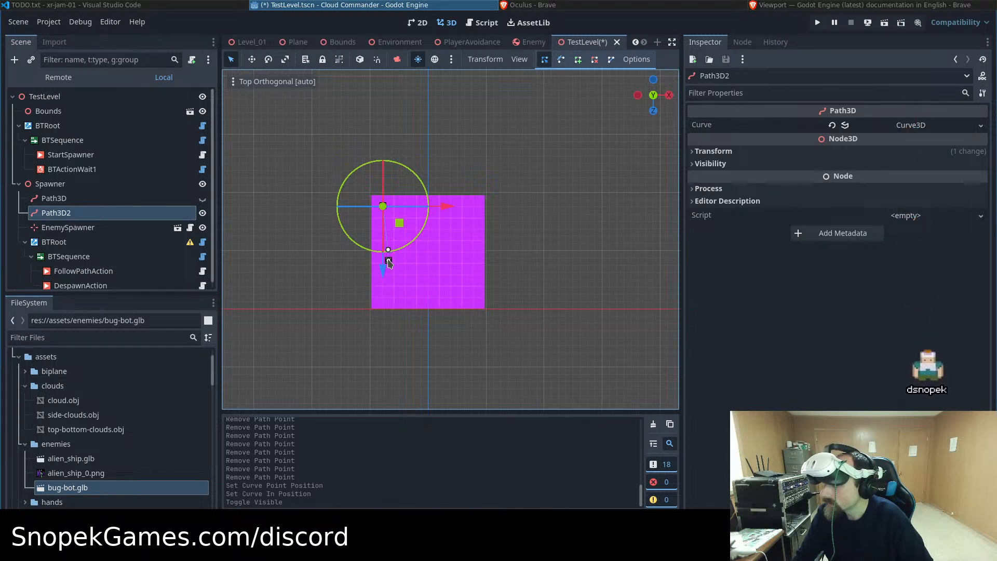
pyautogui.moveTo(388, 261); pyautogui.dragTo(420, 248)
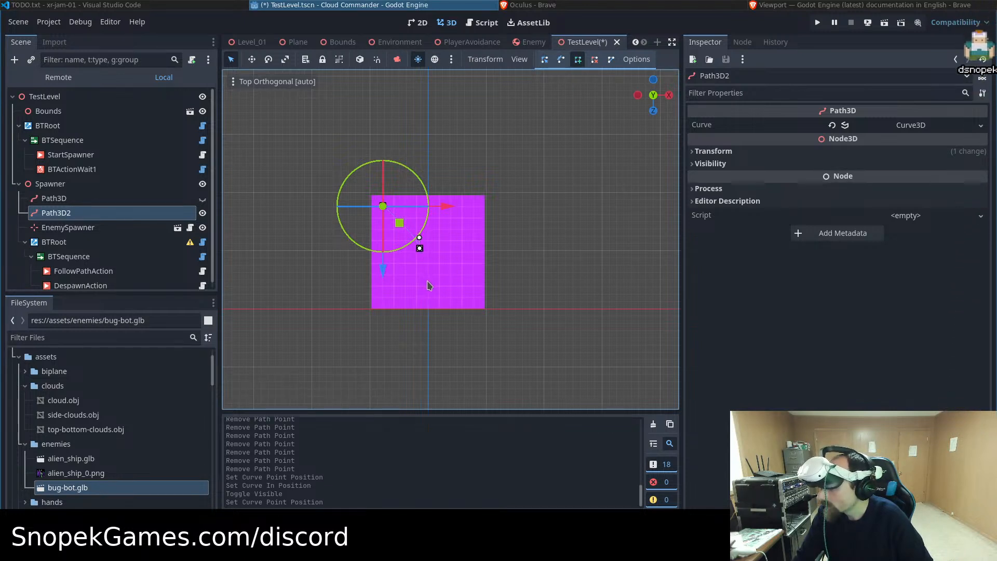
# Add three points to Path3D2's curve, leading along the Z axis out past the bounds' front edge, and save the scene
pyautogui.click(427, 281)
pyautogui.click(428, 311)
pyautogui.click(429, 333)
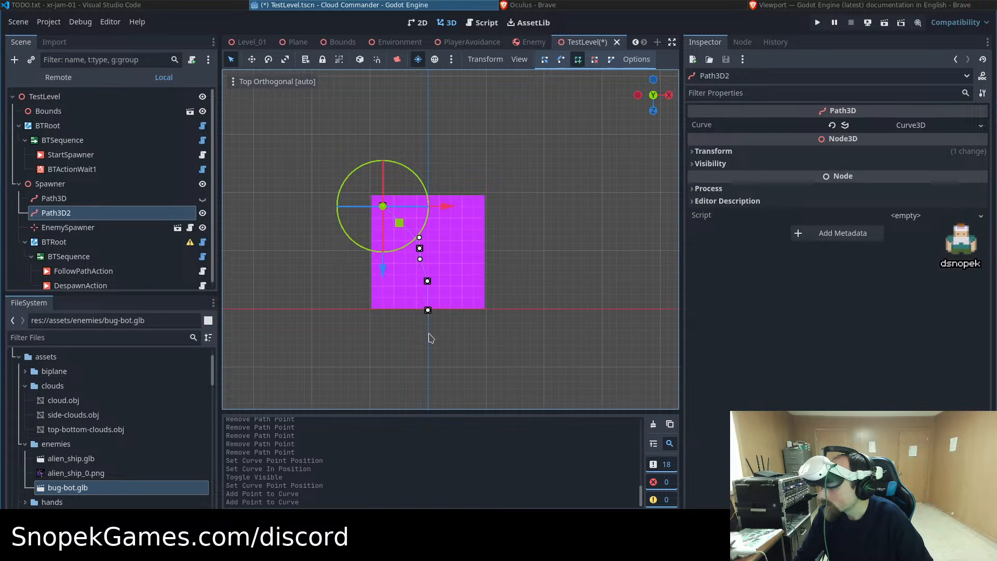
pyautogui.hotkey('ctrl', 's')
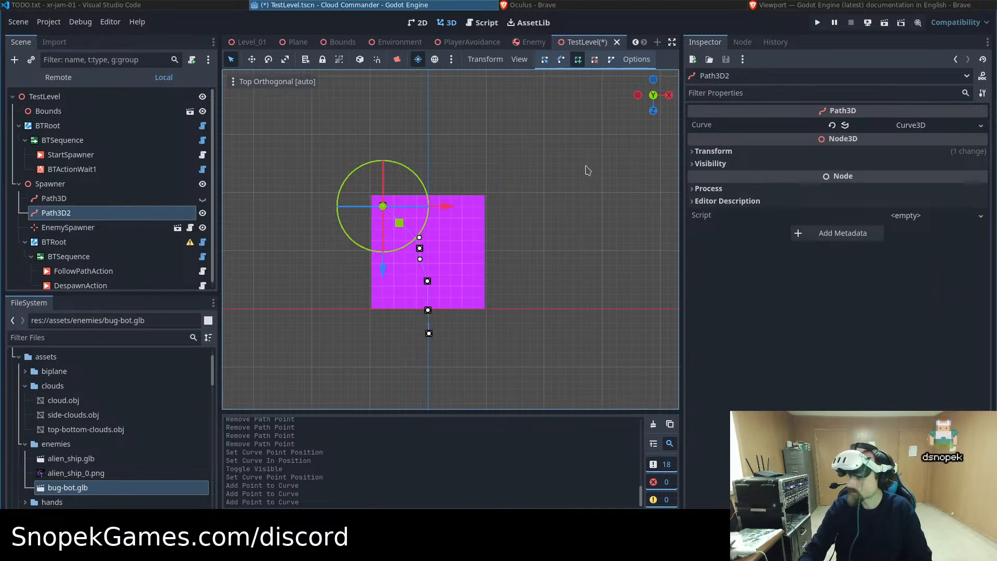
# Run the project on the Oculus Quest 3 and check the Mesh LOD threshold in the project settings
pyautogui.click(867, 23)
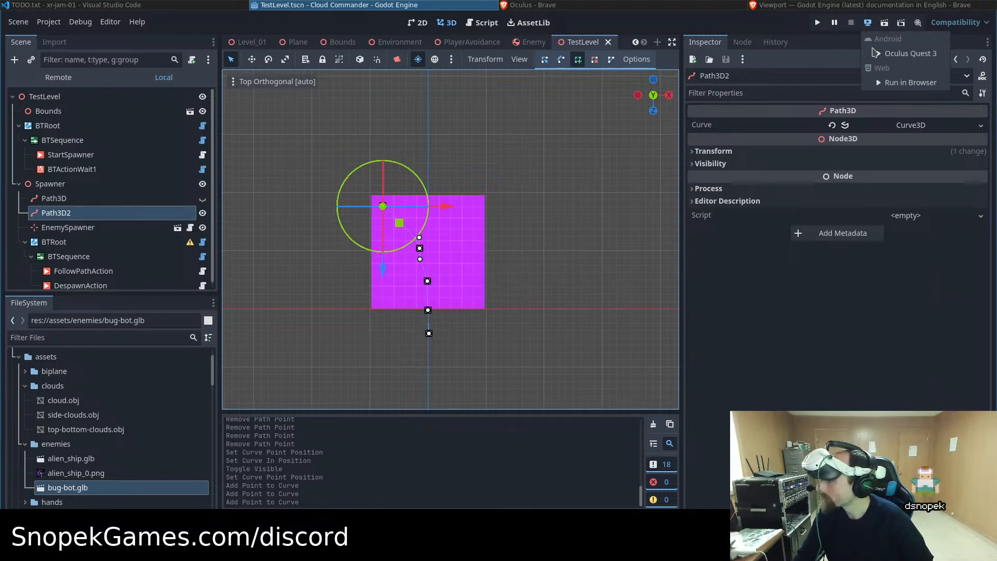
pyautogui.click(899, 54)
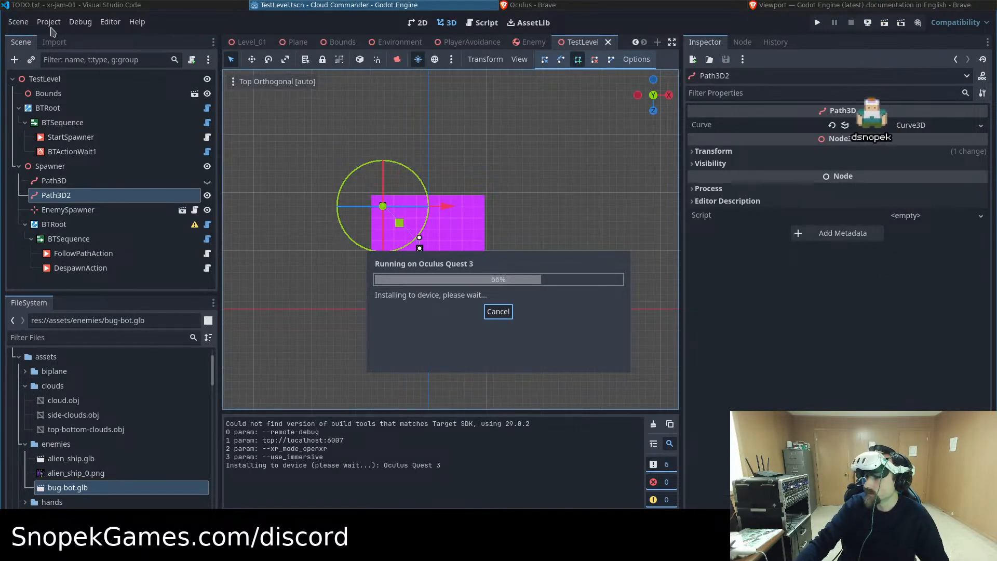
pyautogui.click(48, 22)
pyautogui.click(54, 35)
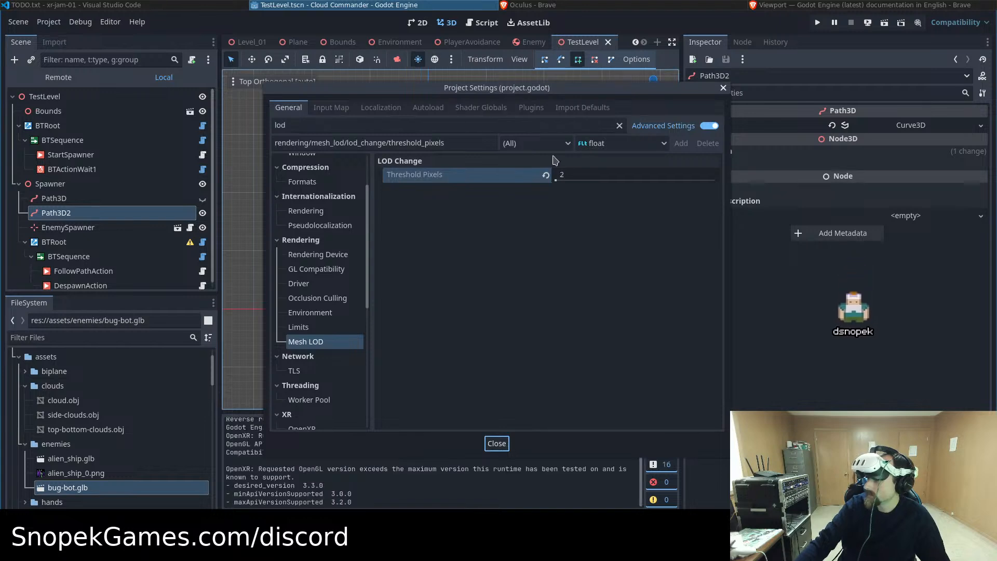
pyautogui.click(723, 88)
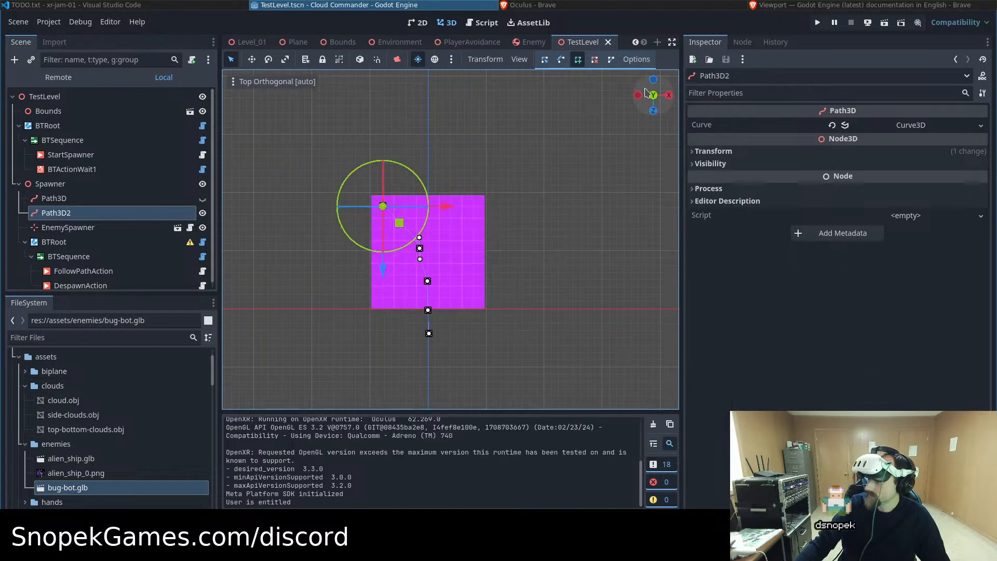
# View the casting page in the browser, hide the Bounds node in Godot, and return to the casting page
pyautogui.click(576, 8)
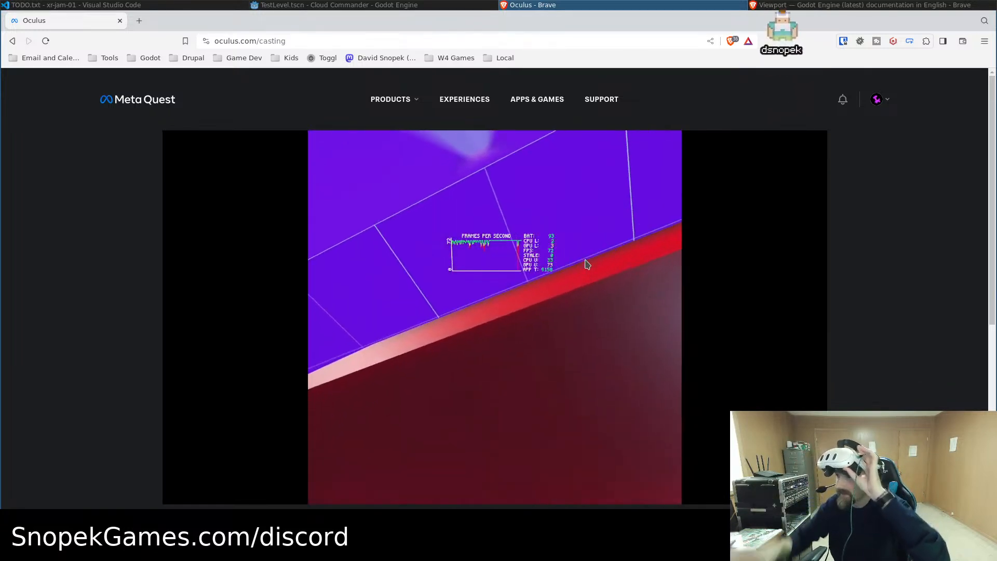
pyautogui.hotkey('alt', 'Tab')
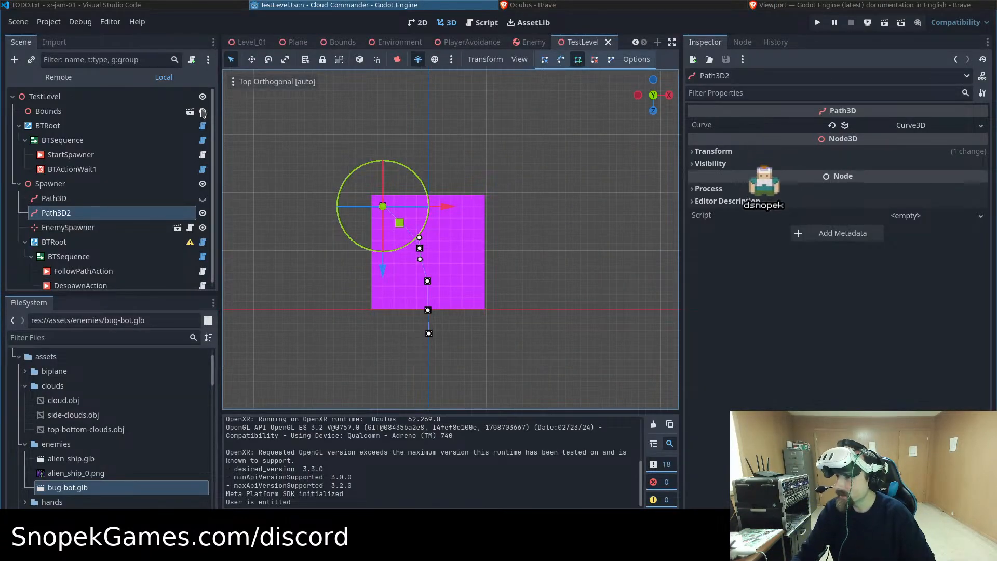
pyautogui.click(203, 112)
pyautogui.click(598, 5)
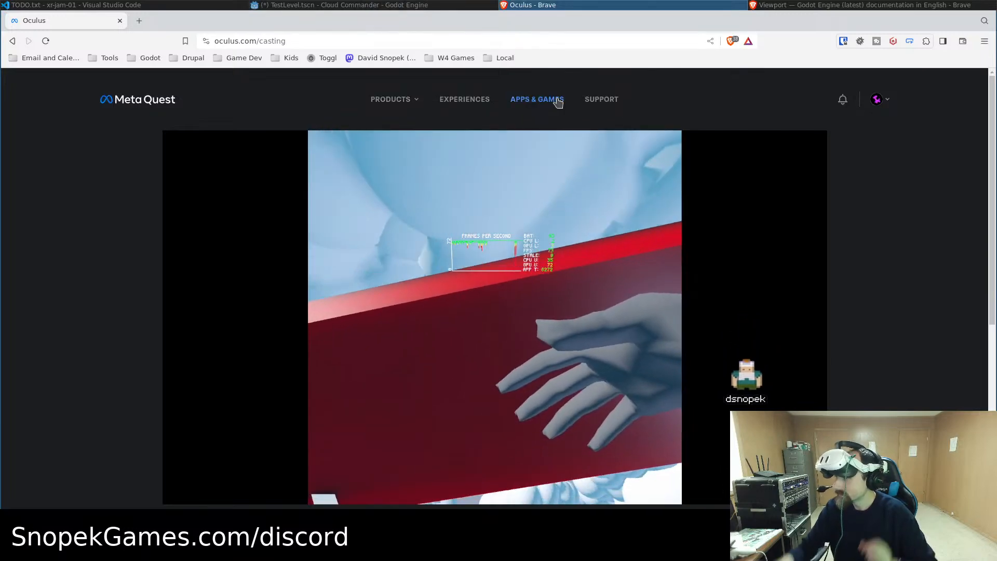
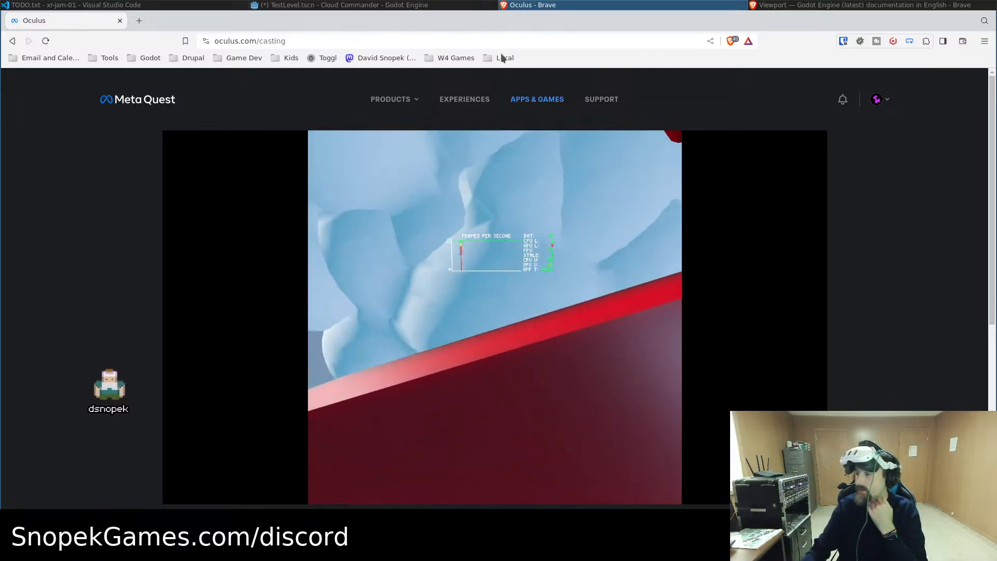
# Switch to Godot, toggle Path3D's visibility on and off, and hide Path3D2
pyautogui.click(352, 5)
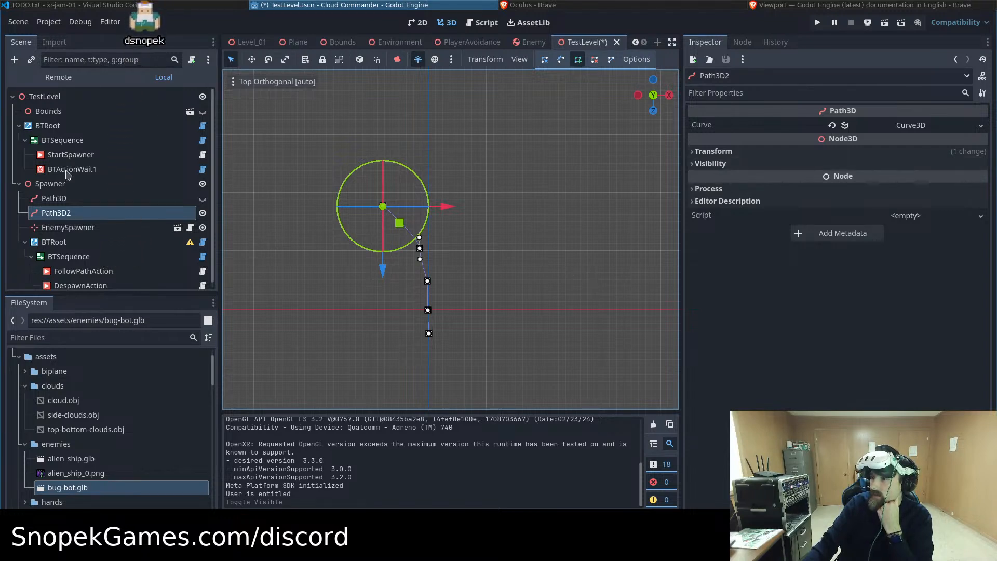
pyautogui.click(60, 199)
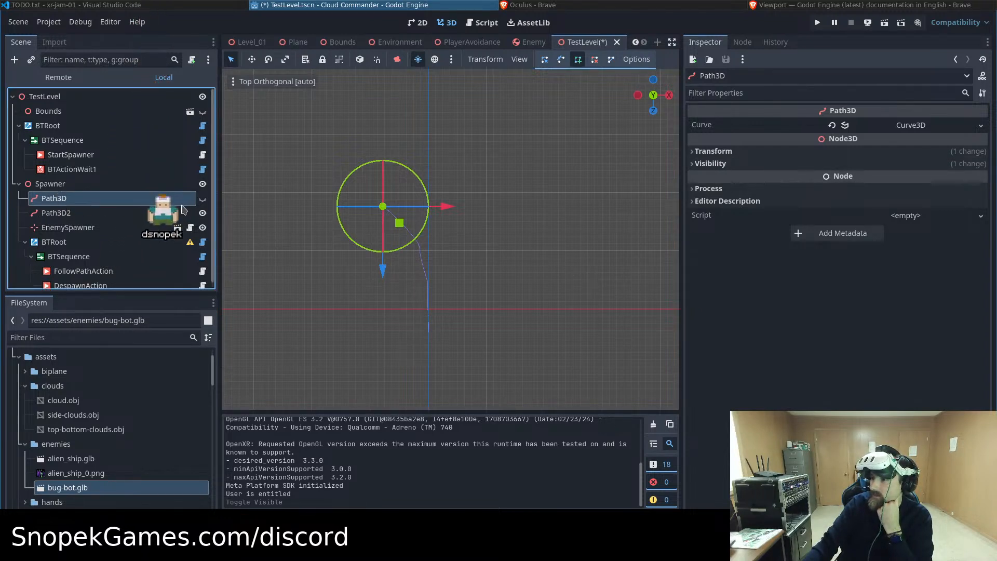
pyautogui.click(202, 198)
pyautogui.click(203, 199)
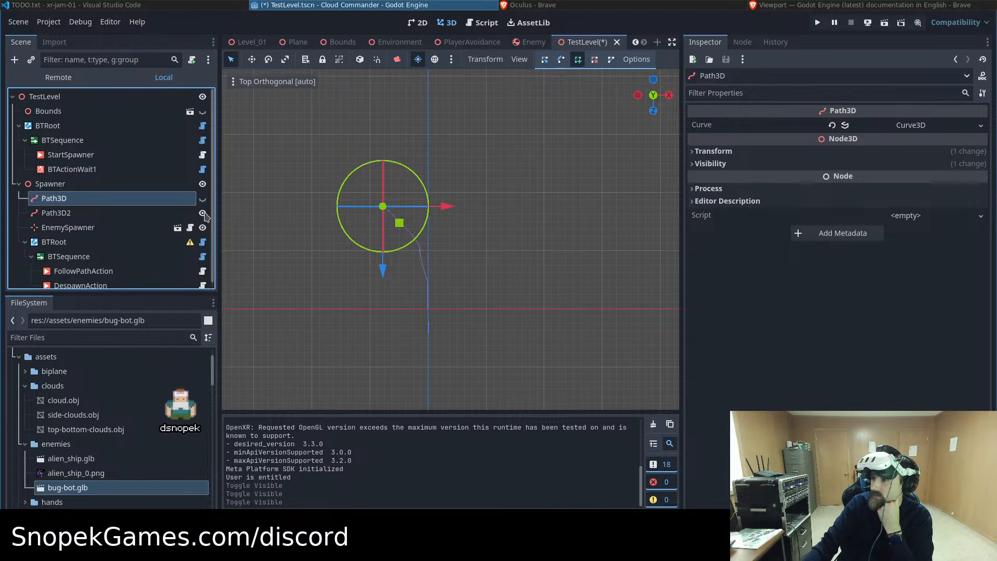
pyautogui.click(202, 213)
pyautogui.click(97, 216)
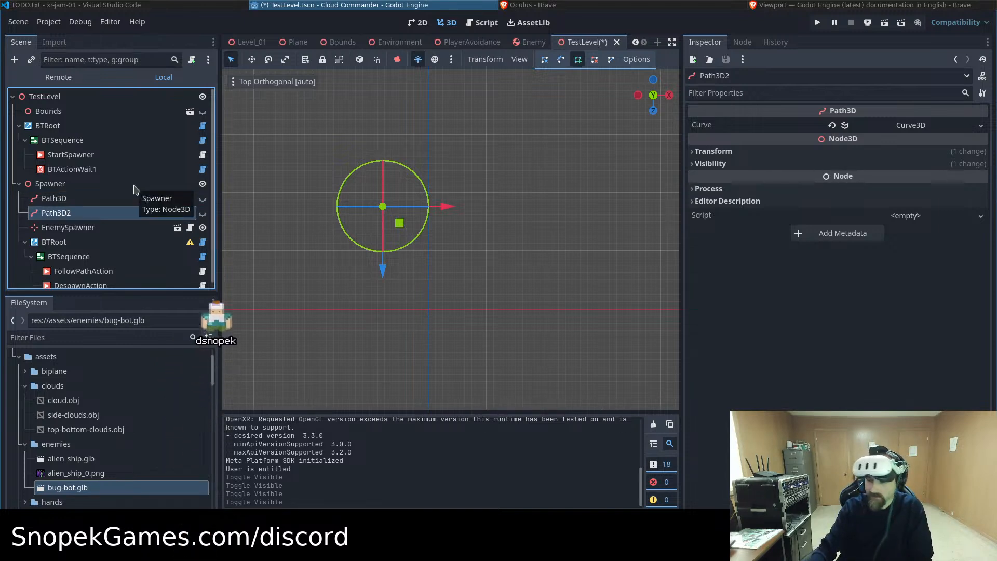
# Undo the visibility toggles and all of Path3D2's curve edits, including the added points, moved points and handle, and removed path points
pyautogui.hotkey('ctrl', 'z')
pyautogui.hotkey('ctrl', 'z')
pyautogui.hotkey('ctrl', 'z')
pyautogui.hotkey('ctrl', 'z')
pyautogui.hotkey('ctrl', 'z')
pyautogui.hotkey('ctrl', 'z')
pyautogui.hotkey('ctrl', 'z')
pyautogui.hotkey('ctrl', 'z')
pyautogui.hotkey('ctrl', 'z')
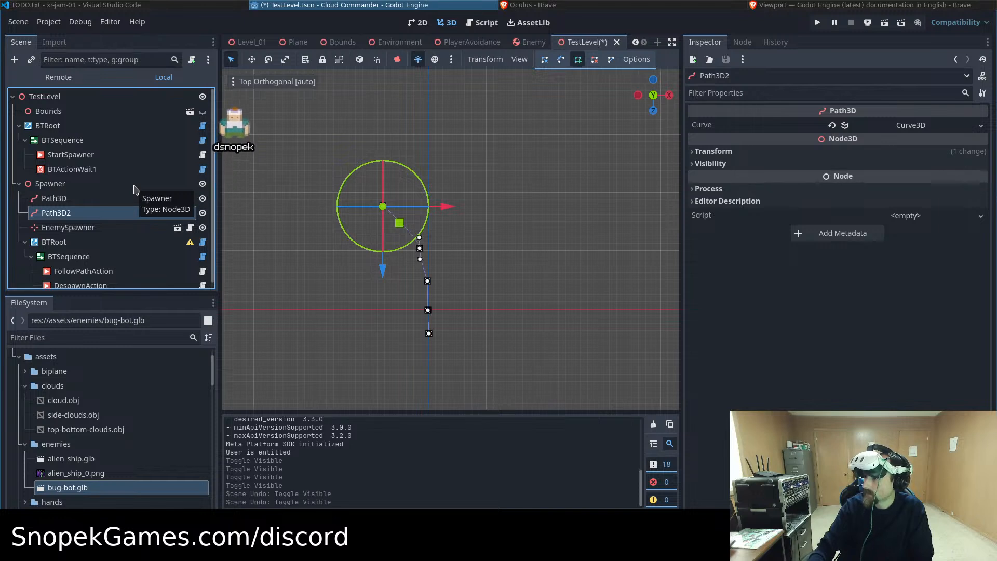
pyautogui.hotkey('ctrl', 'z')
pyautogui.hotkey('ctrl', 'z')
pyautogui.hotkey('ctrl', 'z')
pyautogui.hotkey('ctrl', 'z')
pyautogui.hotkey('ctrl', 'z')
pyautogui.hotkey('ctrl', 'z')
pyautogui.hotkey('ctrl', 'z')
pyautogui.hotkey('ctrl', 'z')
pyautogui.hotkey('ctrl', 'z')
pyautogui.hotkey('ctrl', 'z')
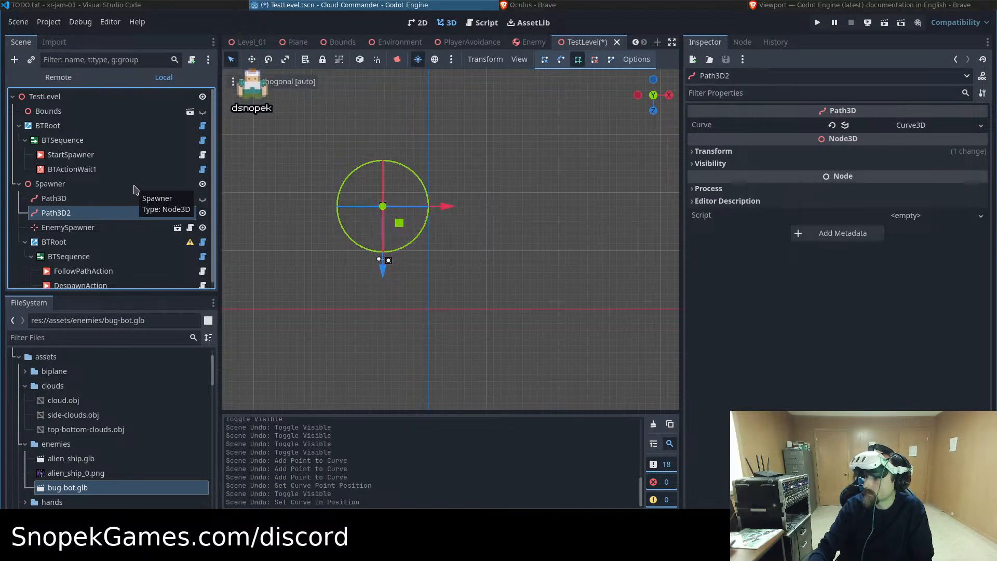
pyautogui.hotkey('ctrl', 'z')
pyautogui.hotkey('ctrl', 'z')
pyautogui.hotkey('ctrl', 'z')
pyautogui.hotkey('ctrl', 'z')
pyautogui.hotkey('ctrl', 'z')
pyautogui.hotkey('ctrl', 'z')
pyautogui.hotkey('ctrl', 'z')
pyautogui.hotkey('ctrl', 'z')
pyautogui.hotkey('ctrl', 'z')
pyautogui.hotkey('ctrl', 'z')
pyautogui.hotkey('ctrl', 'z')
pyautogui.hotkey('ctrl', 'z')
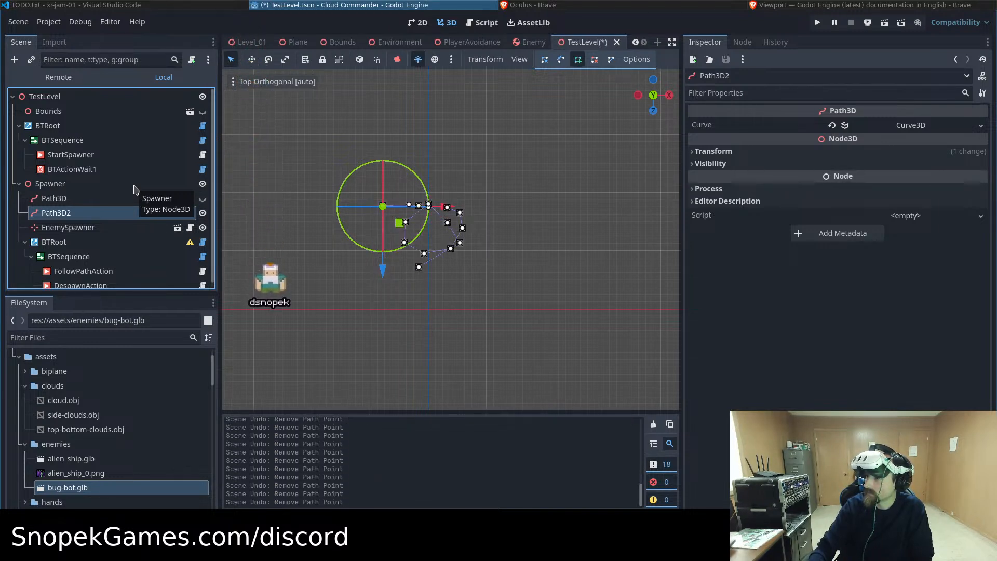
pyautogui.hotkey('ctrl', 'z')
pyautogui.hotkey('ctrl', 'z')
pyautogui.hotkey('ctrl', 'z')
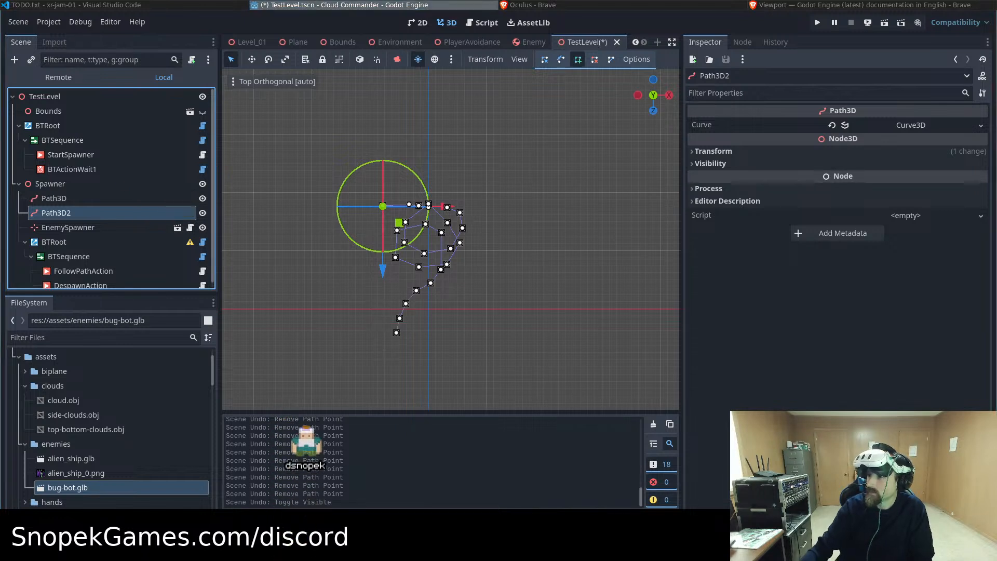
pyautogui.click(58, 23)
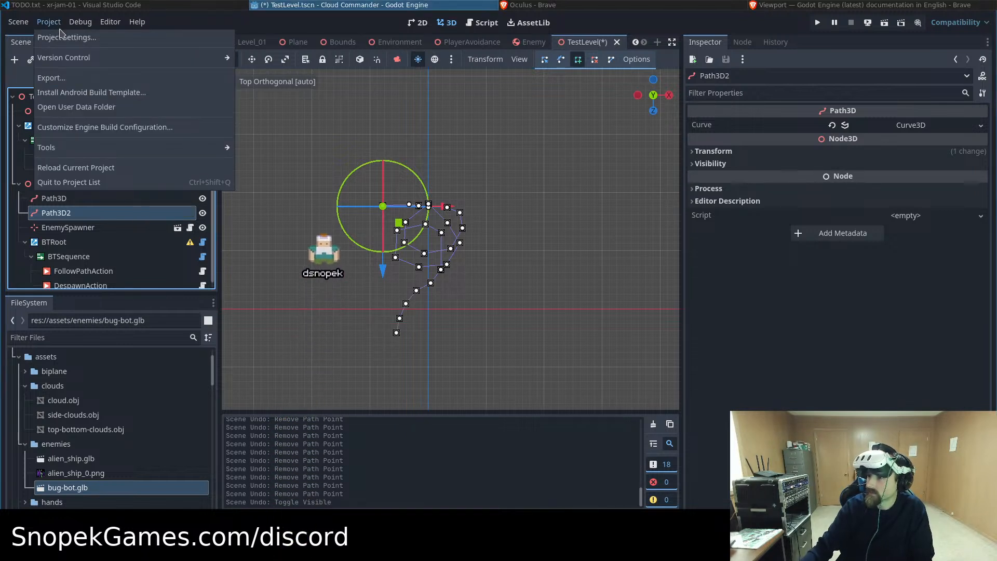
pyautogui.moveTo(78, 27)
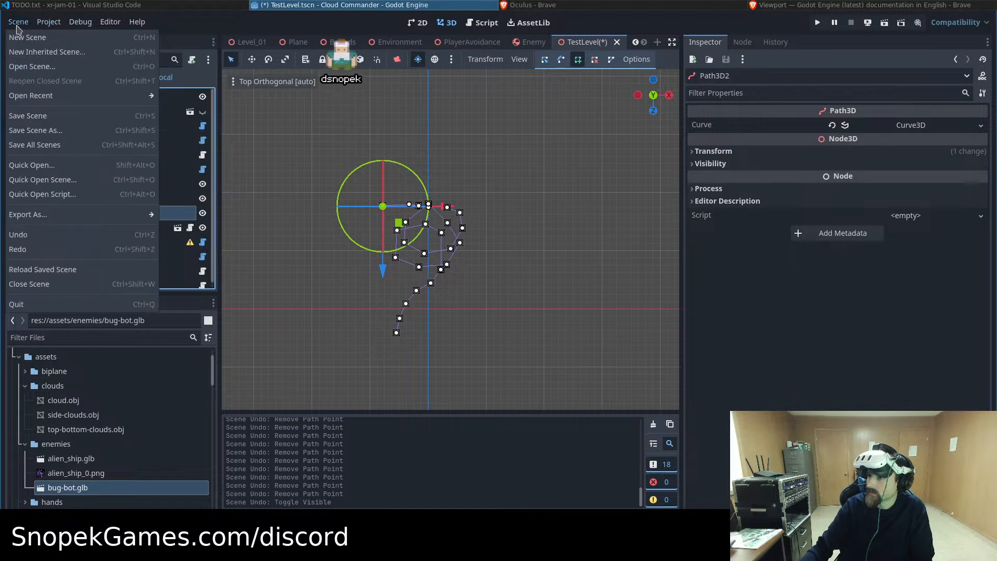
pyautogui.moveTo(25, 25)
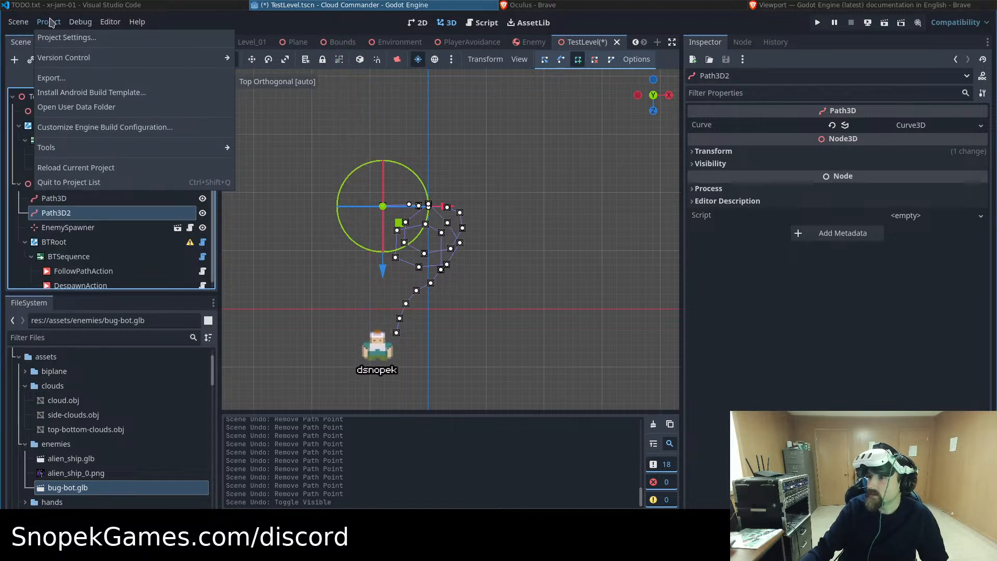
pyautogui.click(48, 22)
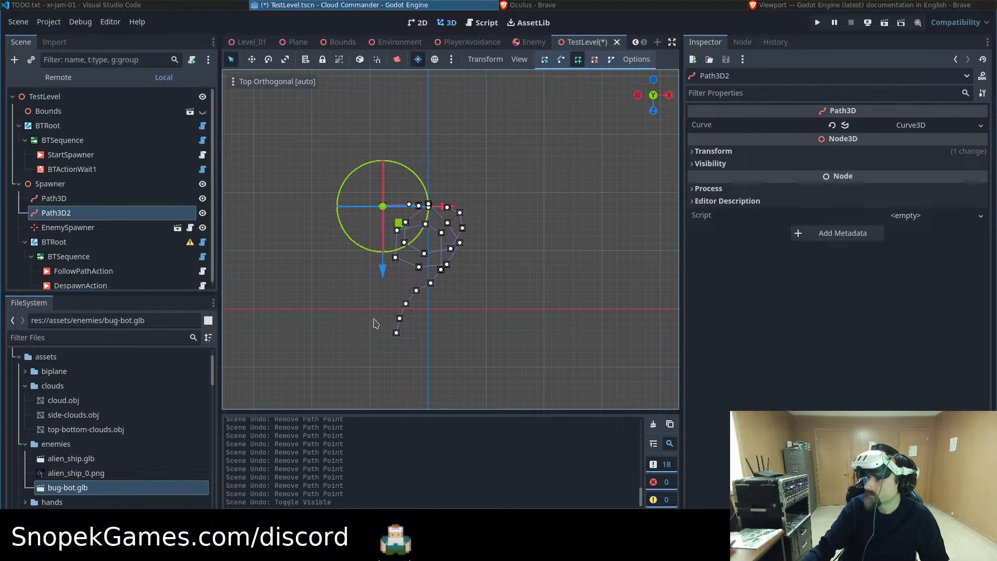
pyautogui.scroll(-1, 350, 341)
pyautogui.scroll(2, 348, 341)
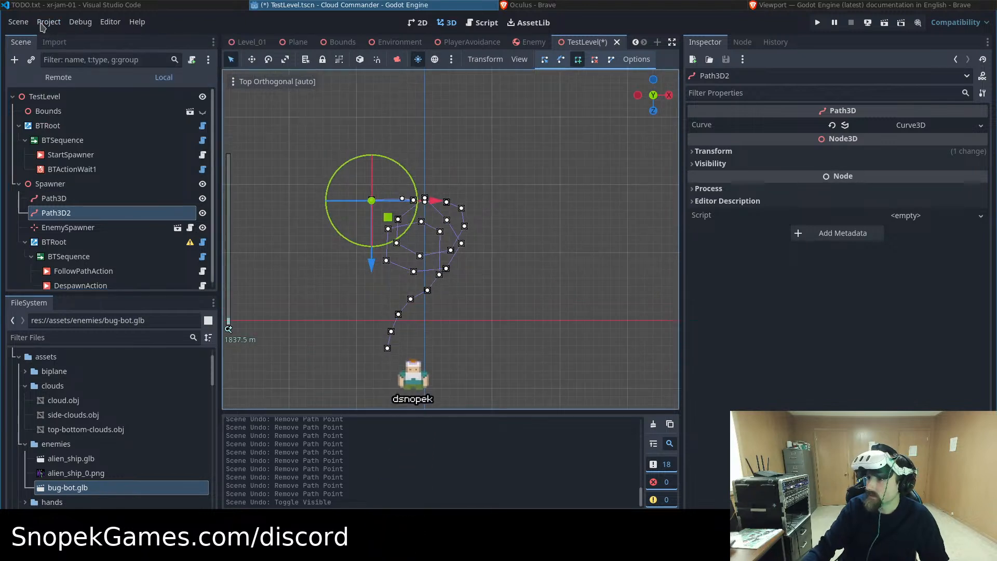
pyautogui.click(14, 26)
pyautogui.moveTo(44, 24)
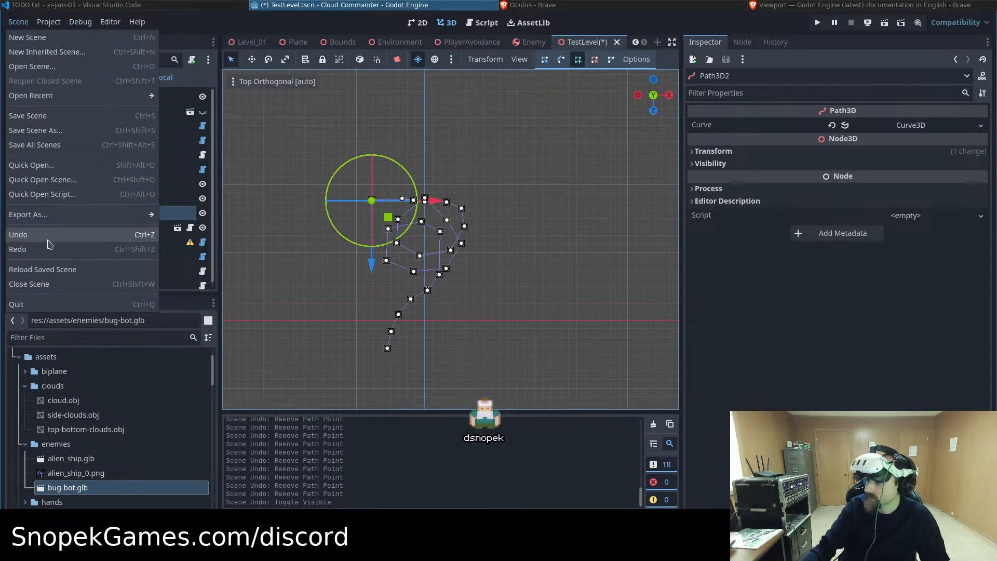
pyautogui.click(332, 478)
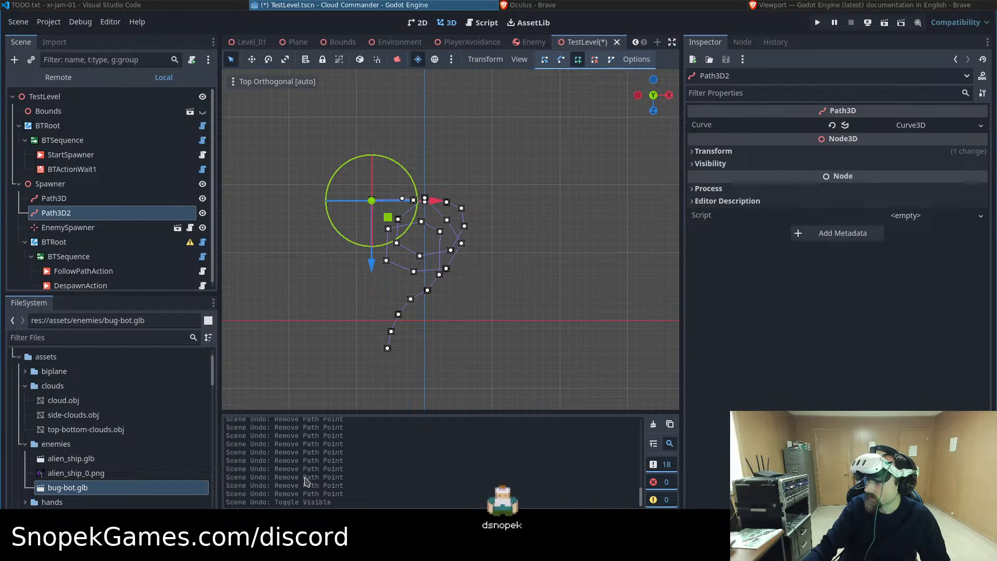
# Redo the last visibility toggle and undo it again
pyautogui.click(19, 22)
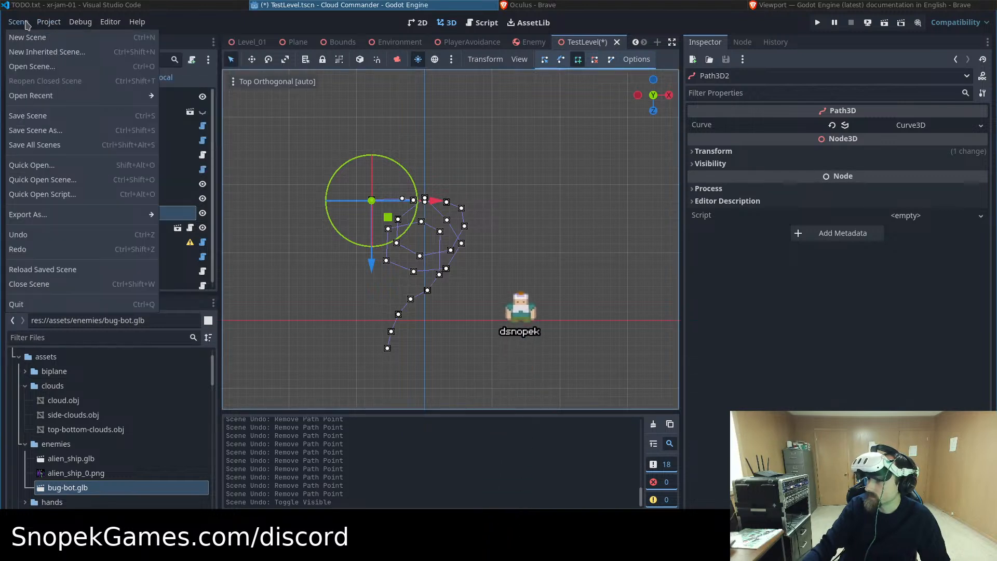
pyautogui.click(44, 250)
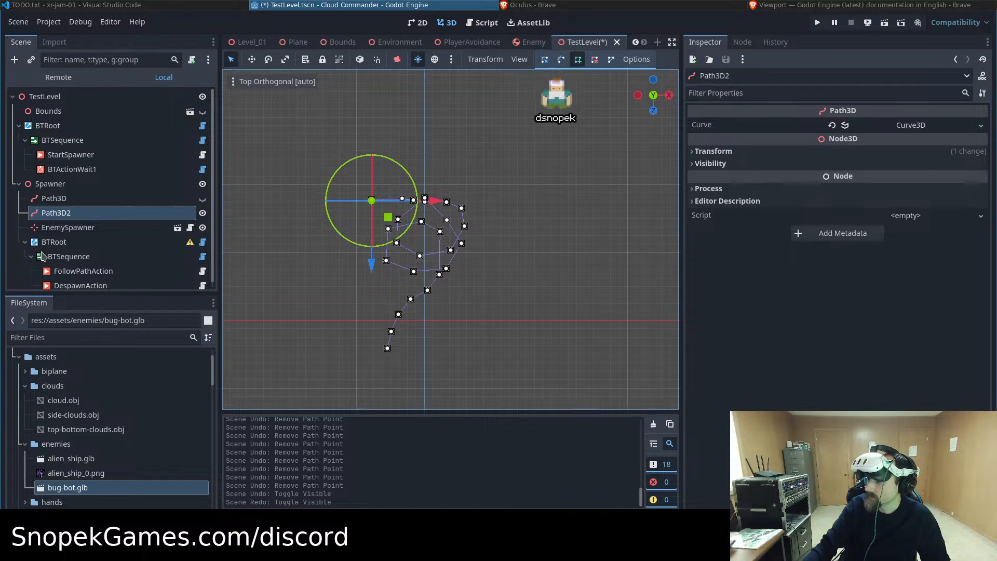
pyautogui.click(18, 22)
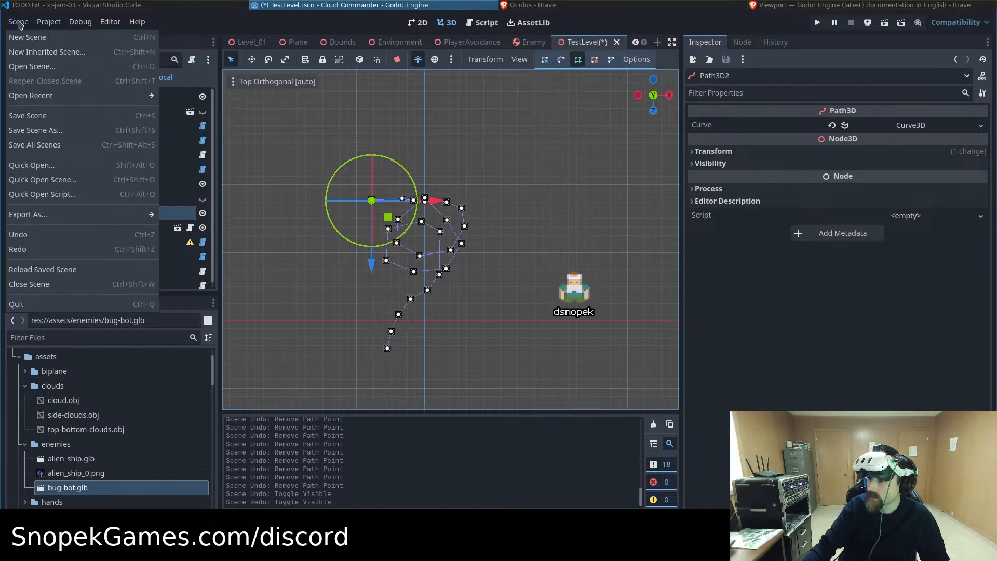
pyautogui.click(21, 235)
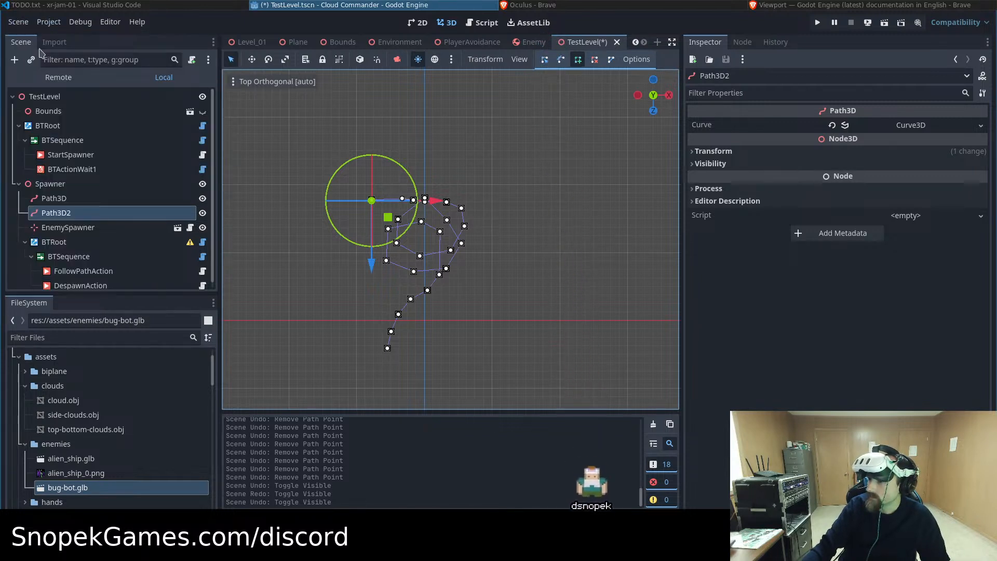
# Undo the node duplication that created Path3D2 and save the TestLevel scene
pyautogui.click(23, 25)
pyautogui.click(62, 235)
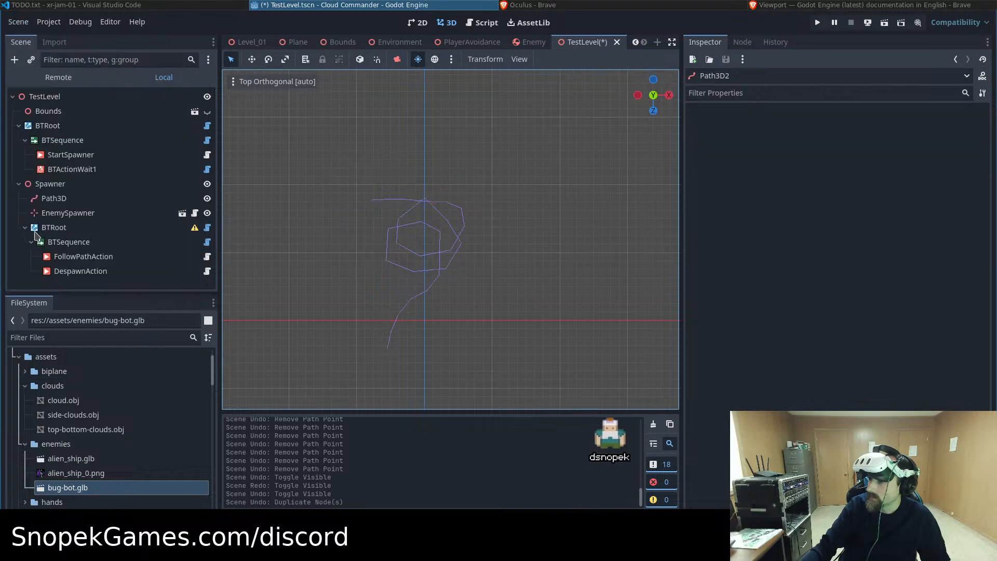
pyautogui.moveTo(344, 502); pyautogui.dragTo(225, 503)
pyautogui.click(337, 502)
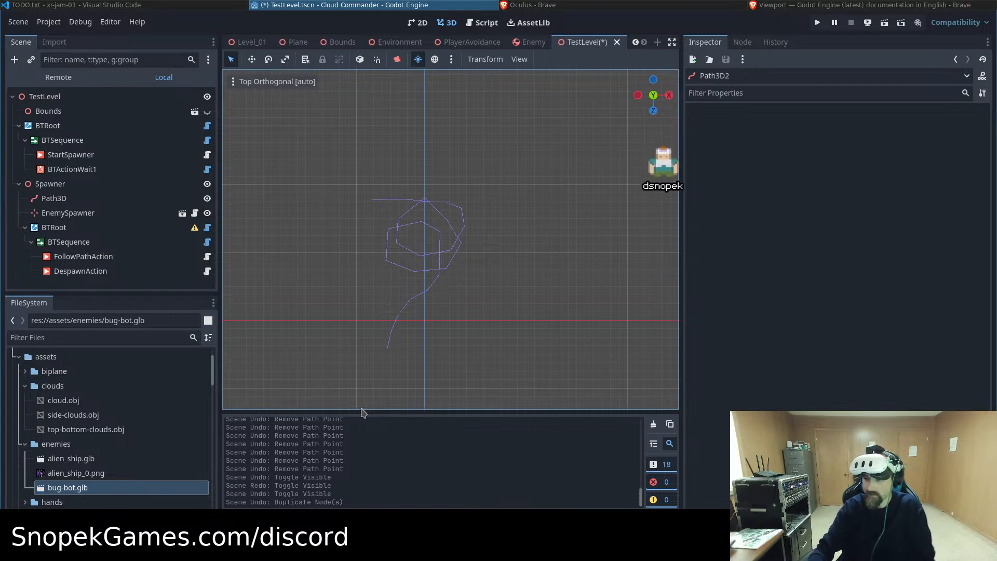
pyautogui.hotkey('ctrl', 's')
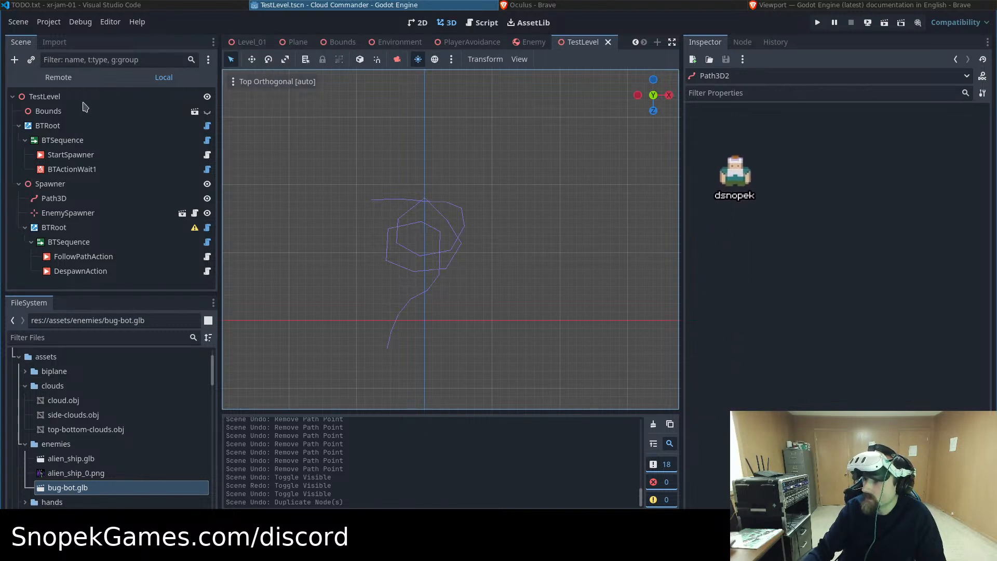
# Check the mesh import settings of bug-bot.glb, including Generate LODs
pyautogui.click(54, 41)
pyautogui.scroll(-2, 78, 181)
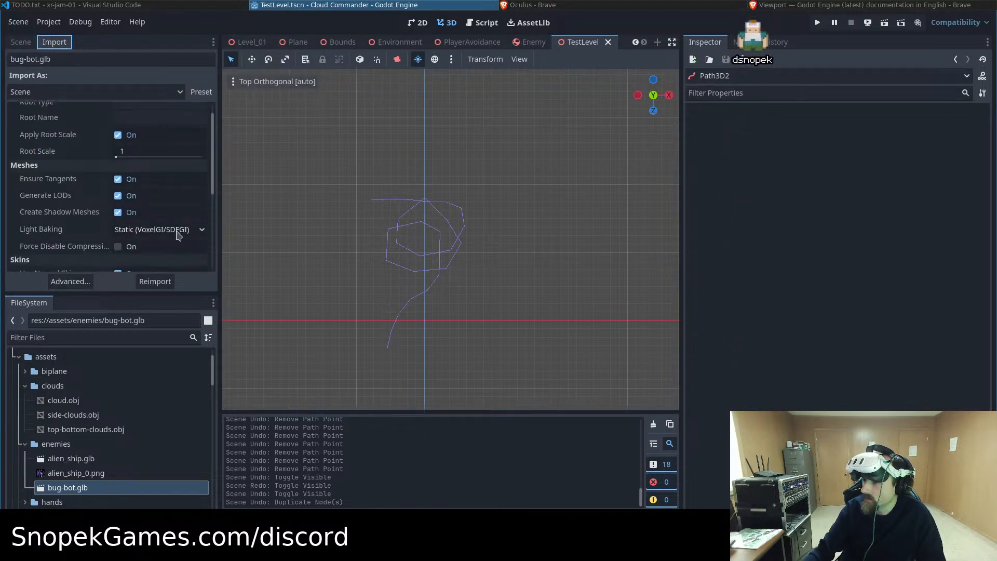
pyautogui.moveTo(61, 177)
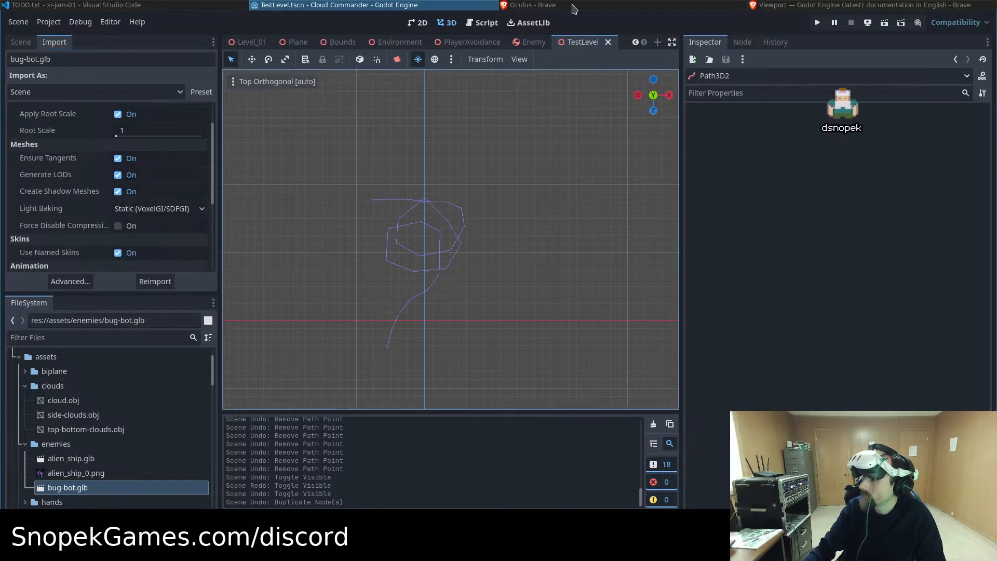
# Switch to the Godot documentation in Brave, close the page search, and review the Mesh level of detail page up to Generating mesh LOD
pyautogui.click(862, 5)
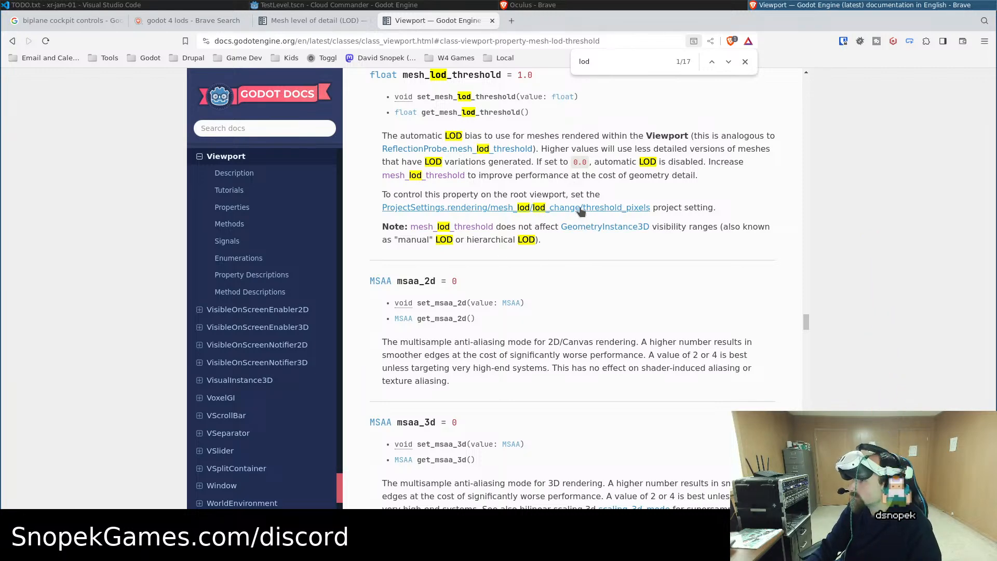
pyautogui.click(744, 62)
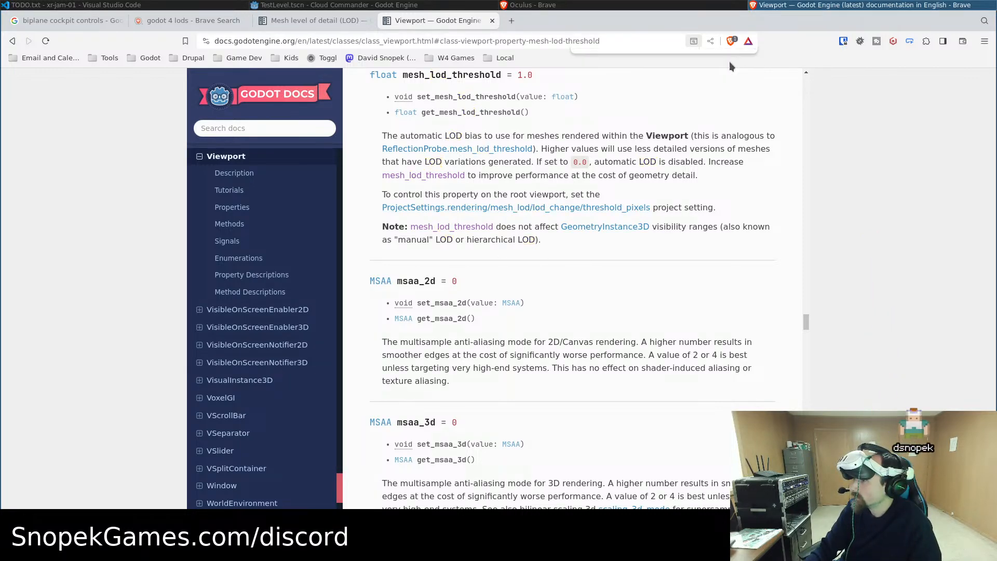
pyautogui.hotkey('ctrl', 'shift', 'Tab')
pyautogui.scroll(15, 625, 272)
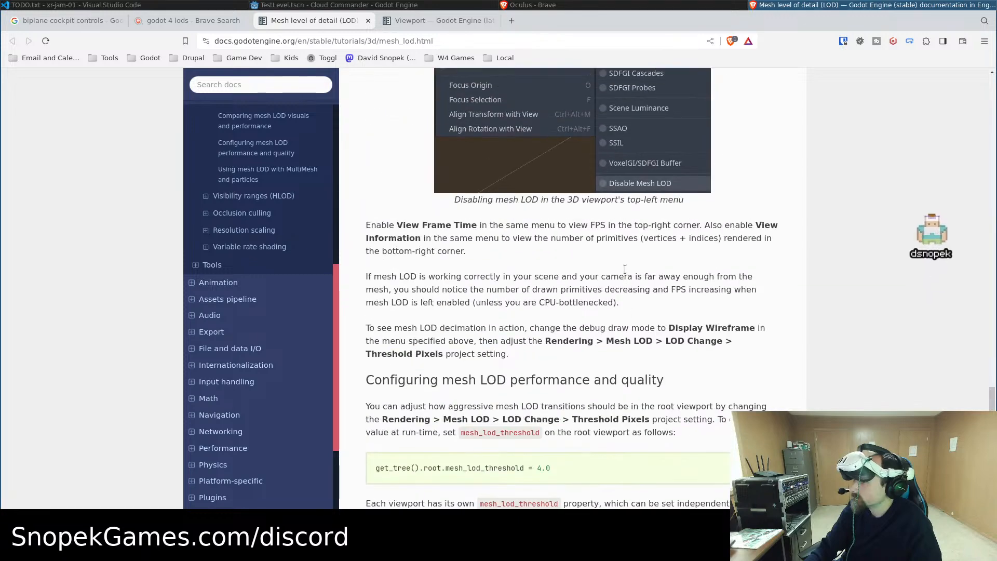
pyautogui.scroll(12, 625, 275)
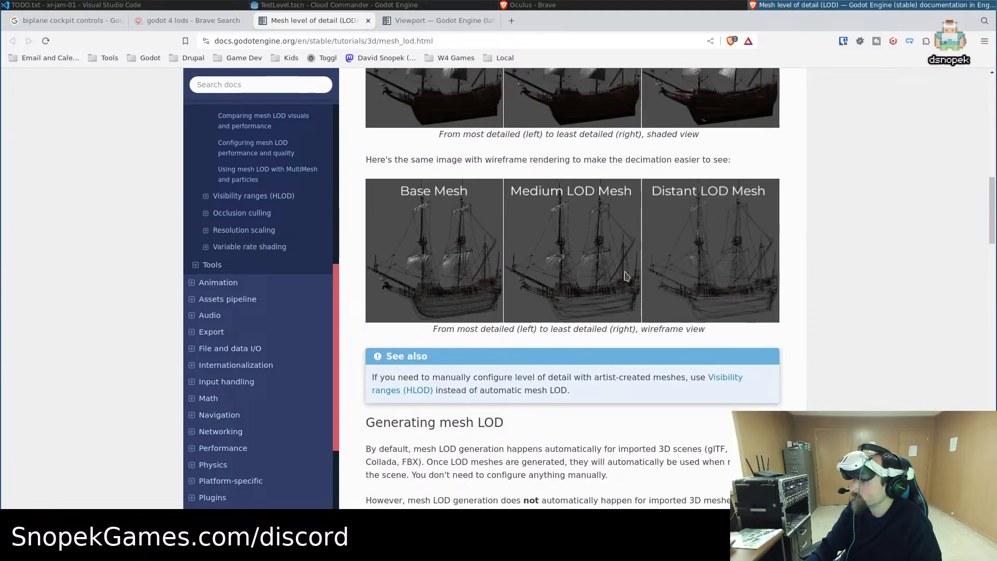
pyautogui.scroll(-6, 624, 276)
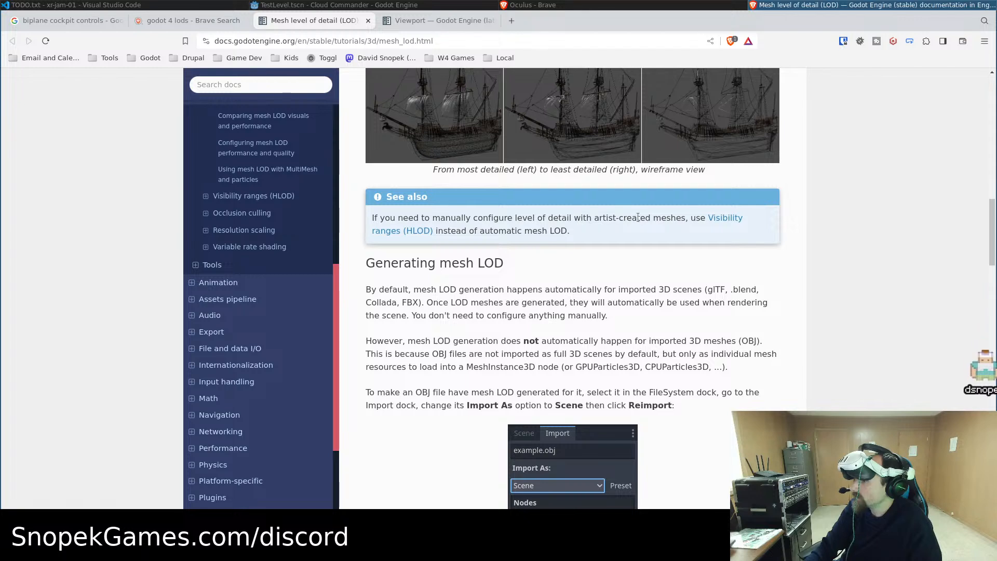
# Open the linked Visibility ranges (HLOD) page in a new tab and read its introduction and How it works section
pyautogui.middleClick(716, 222)
pyautogui.click(447, 23)
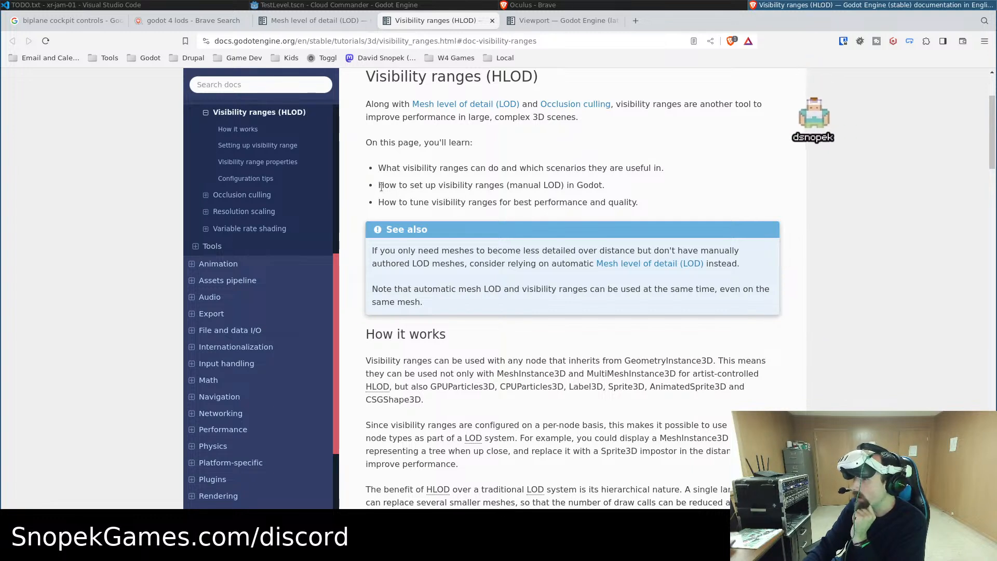
pyautogui.moveTo(380, 185); pyautogui.dragTo(619, 185)
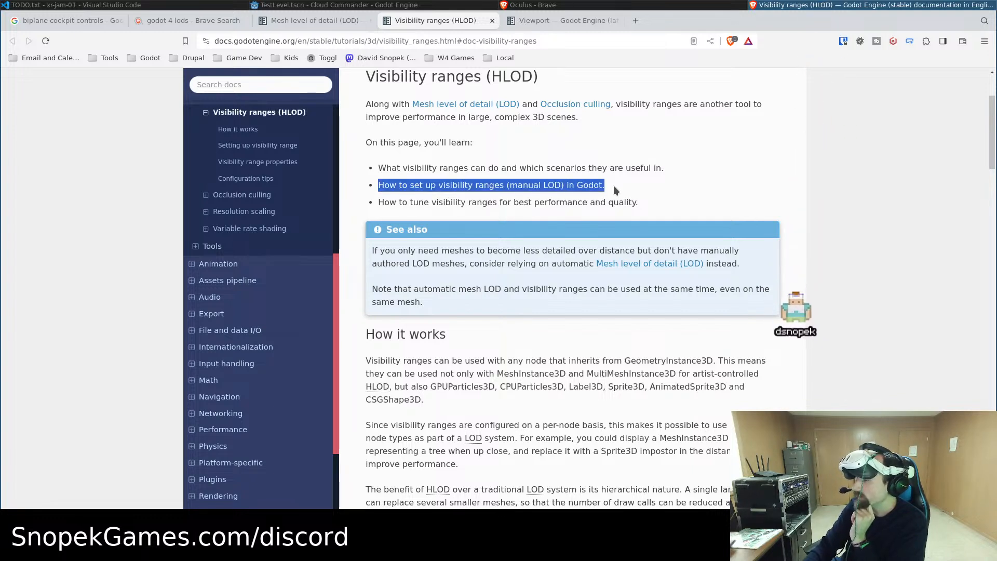
pyautogui.click(612, 186)
pyautogui.scroll(-2, 654, 191)
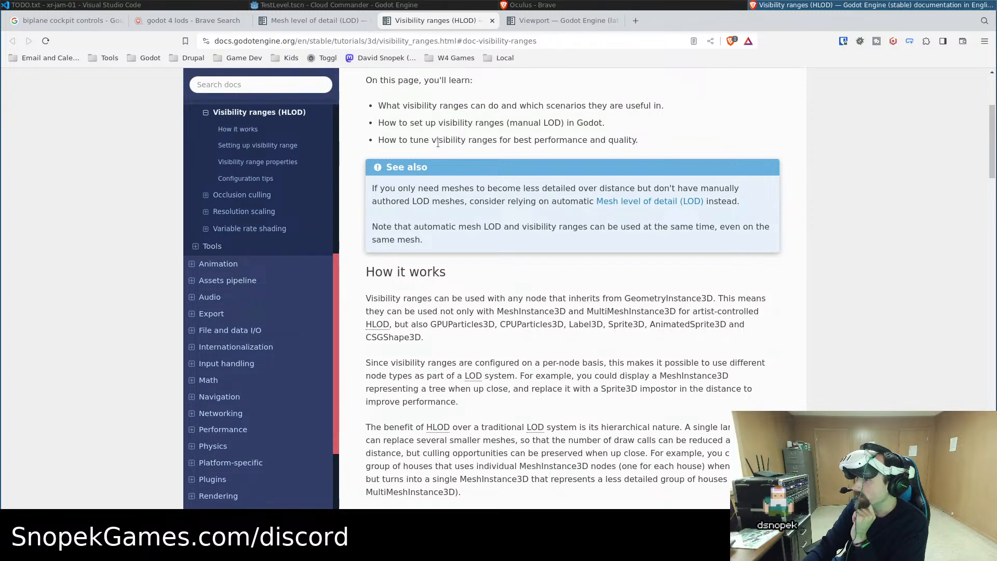
pyautogui.scroll(-2, 594, 247)
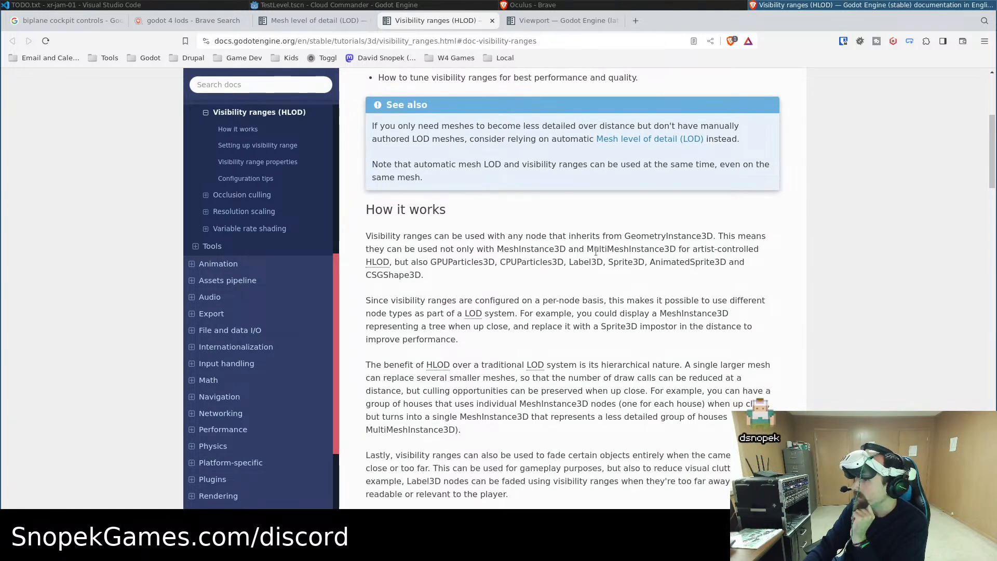
pyautogui.scroll(-2, 583, 256)
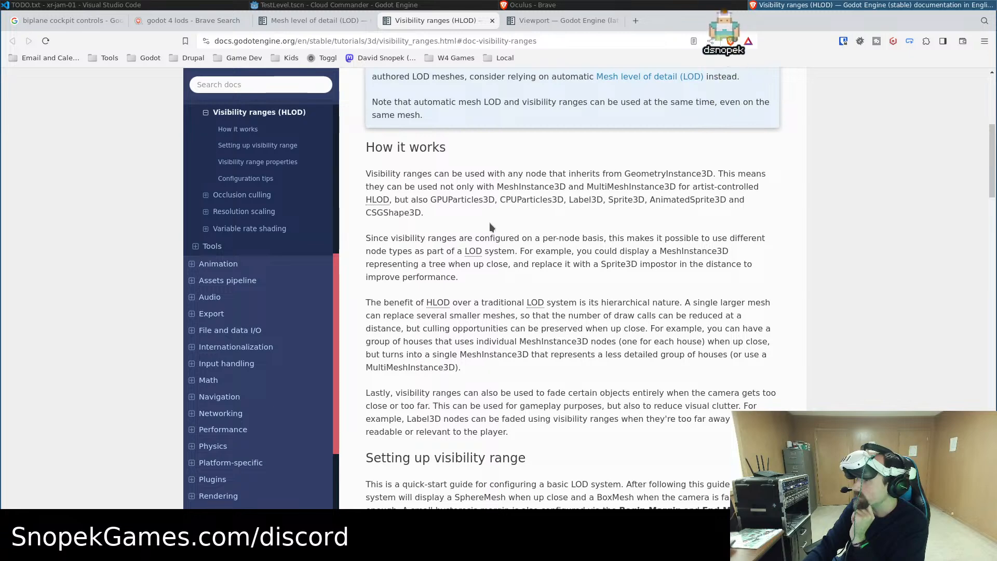
# Read the rest of the How it works section on HLOD and continue to Setting up visibility range
pyautogui.scroll(-2, 369, 234)
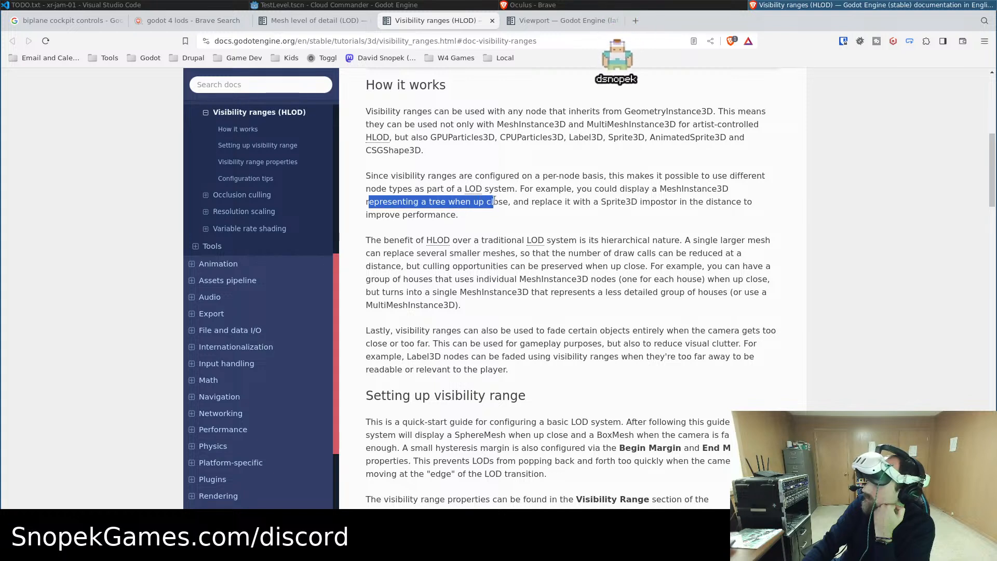
pyautogui.click(542, 201)
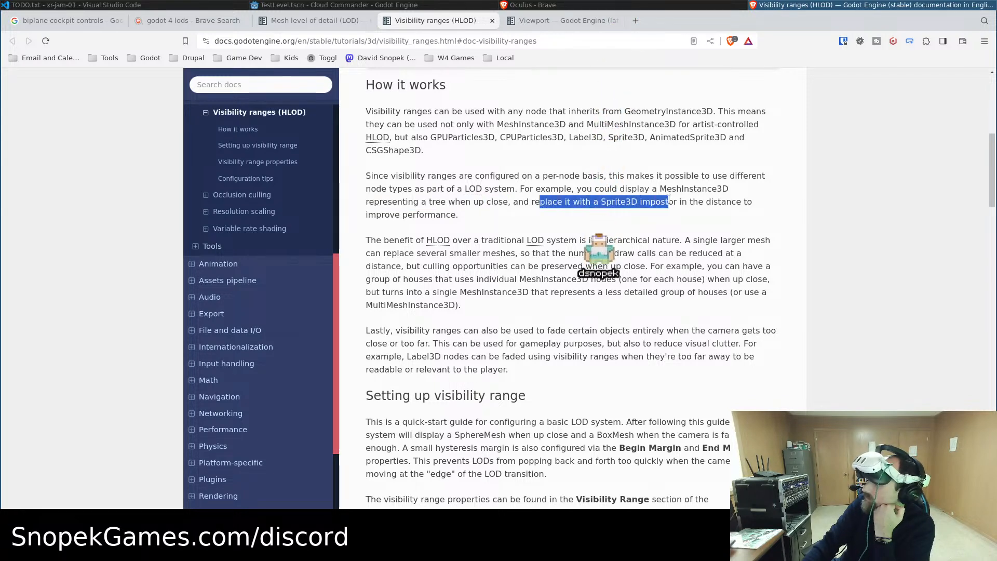
pyautogui.click(459, 217)
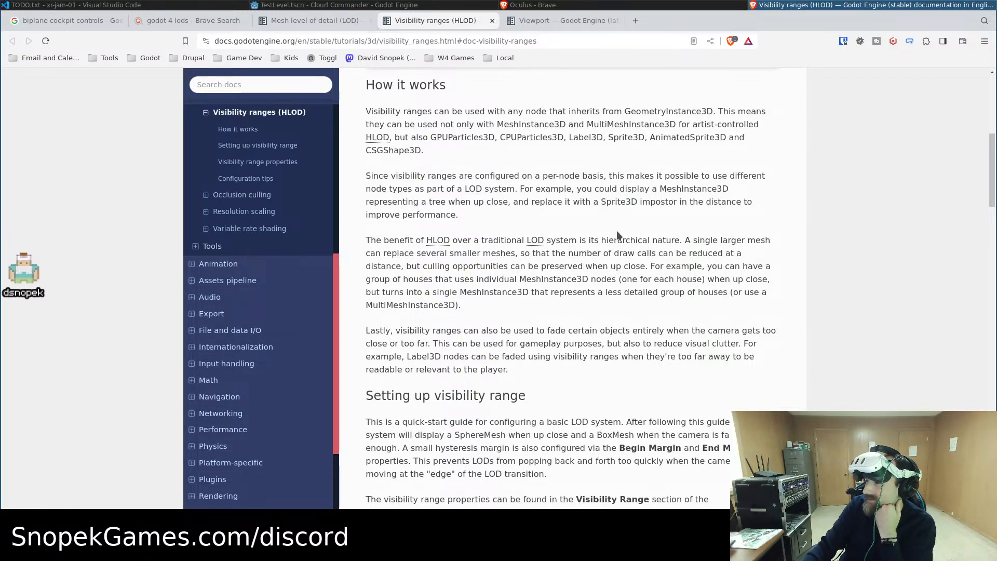
pyautogui.scroll(-2, 543, 238)
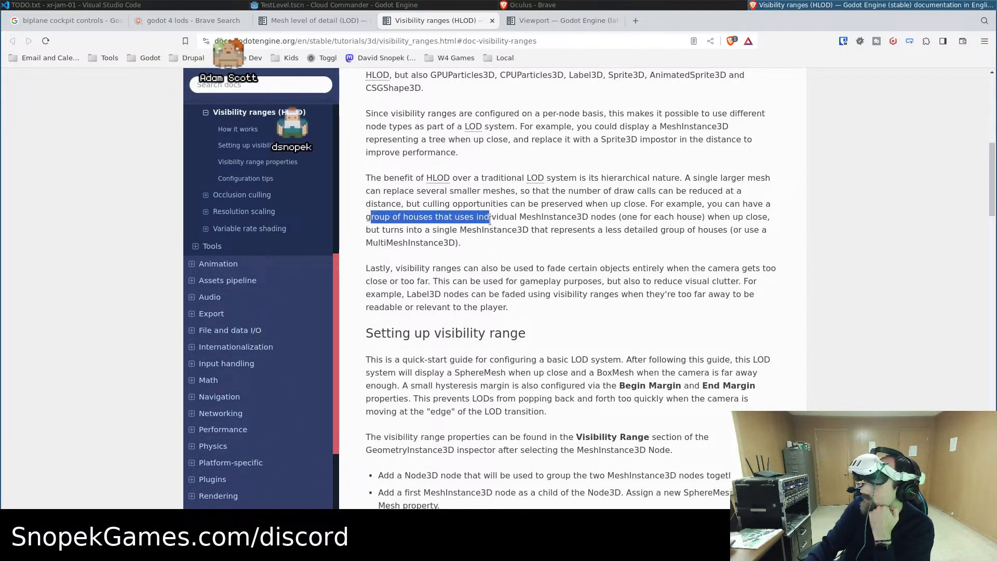
pyautogui.moveTo(371, 217); pyautogui.dragTo(611, 218)
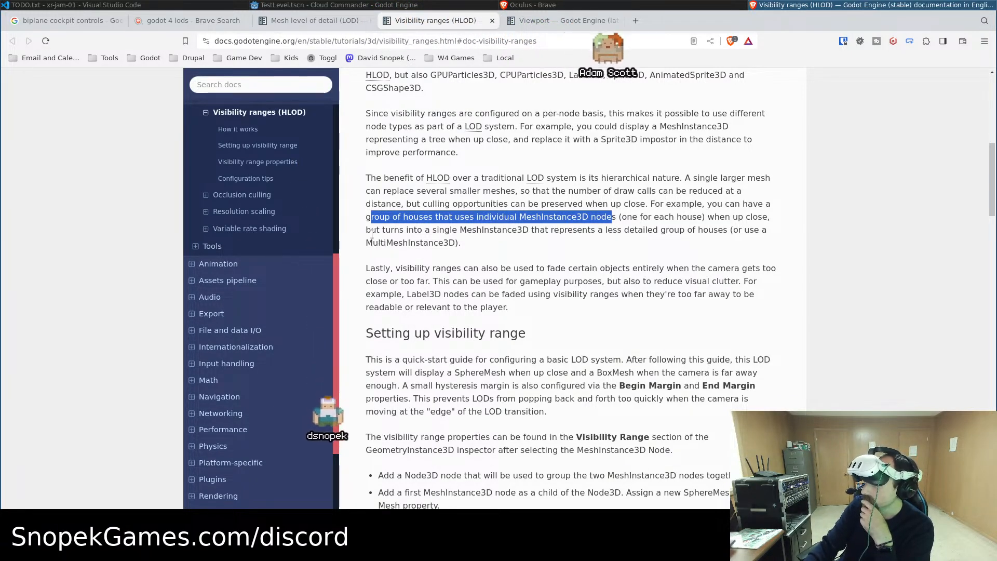
pyautogui.moveTo(366, 229); pyautogui.dragTo(529, 230)
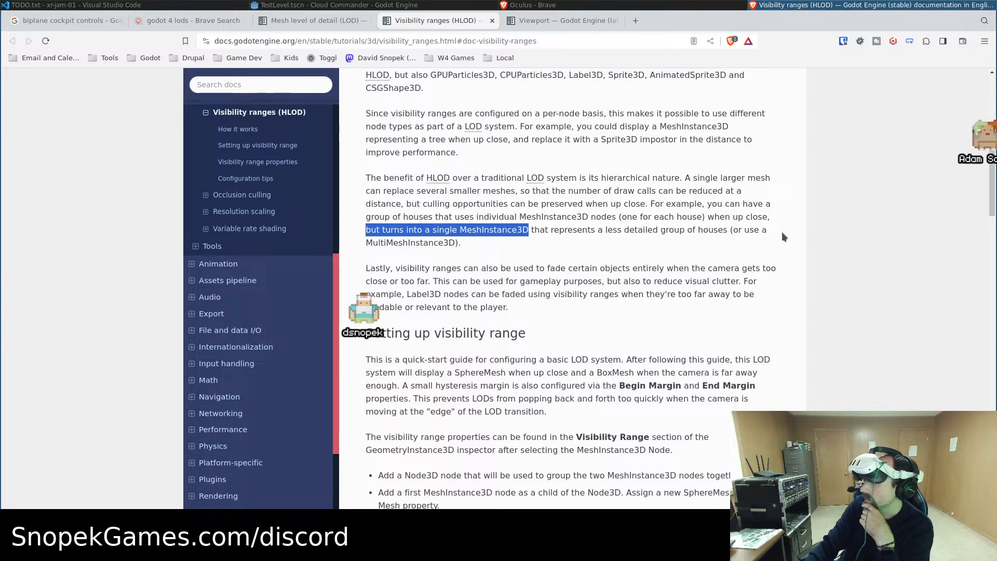
pyautogui.scroll(-3, 485, 239)
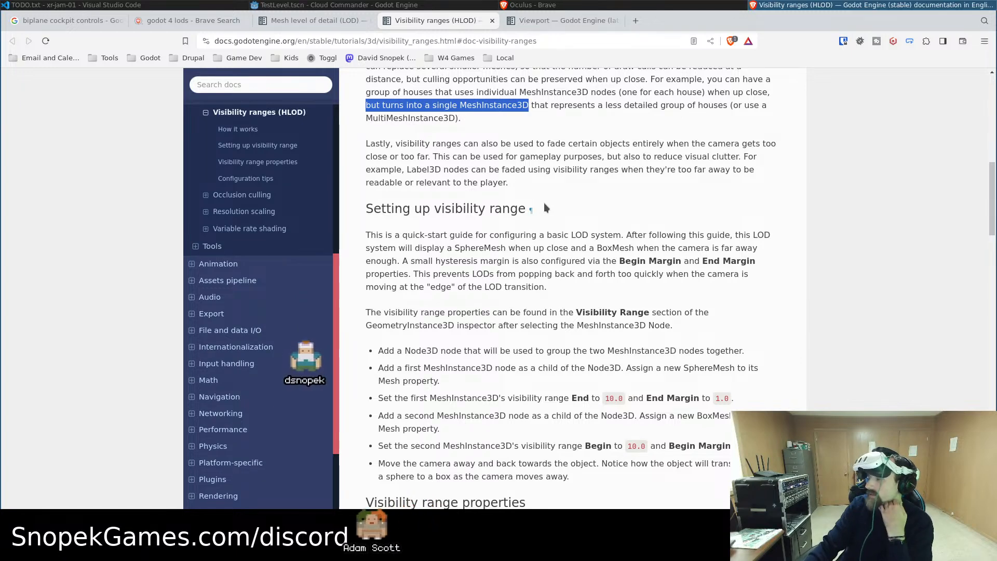
pyautogui.scroll(-3, 544, 200)
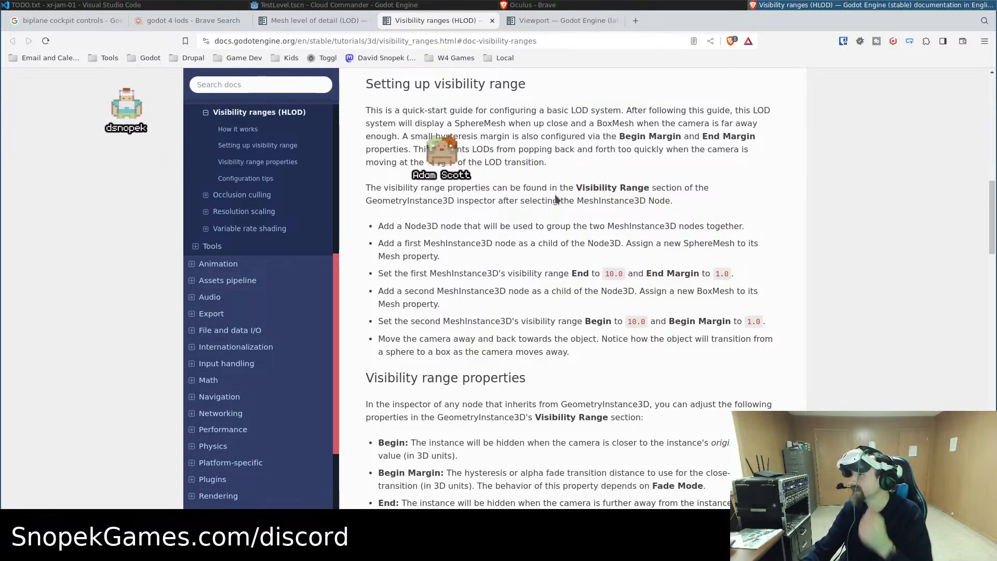
# Look up the word "hysteresis" from the setup guide on dictionary.com in a new tab
pyautogui.moveTo(435, 136); pyautogui.dragTo(481, 136)
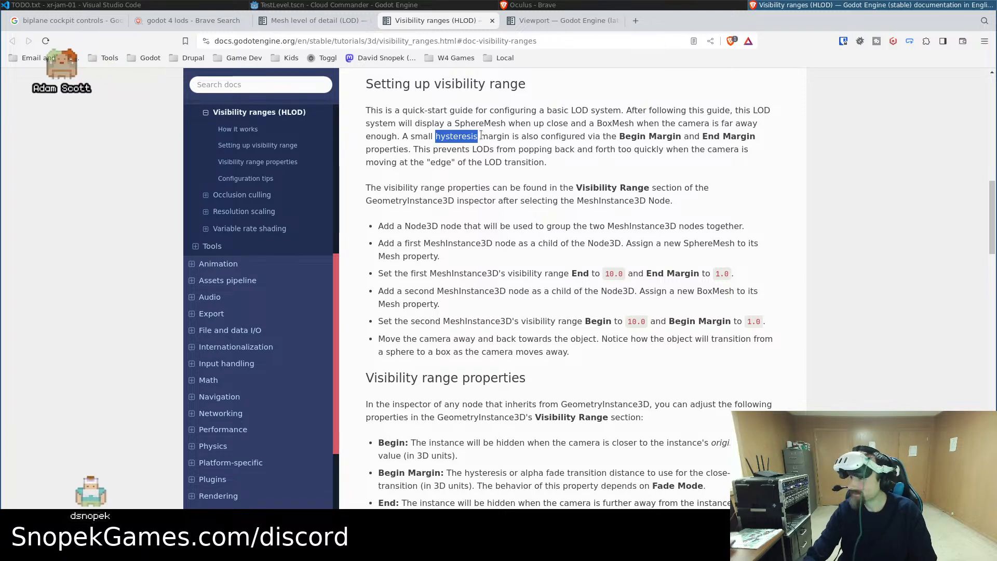
pyautogui.hotkey('ctrl', 't')
pyautogui.write('diction')
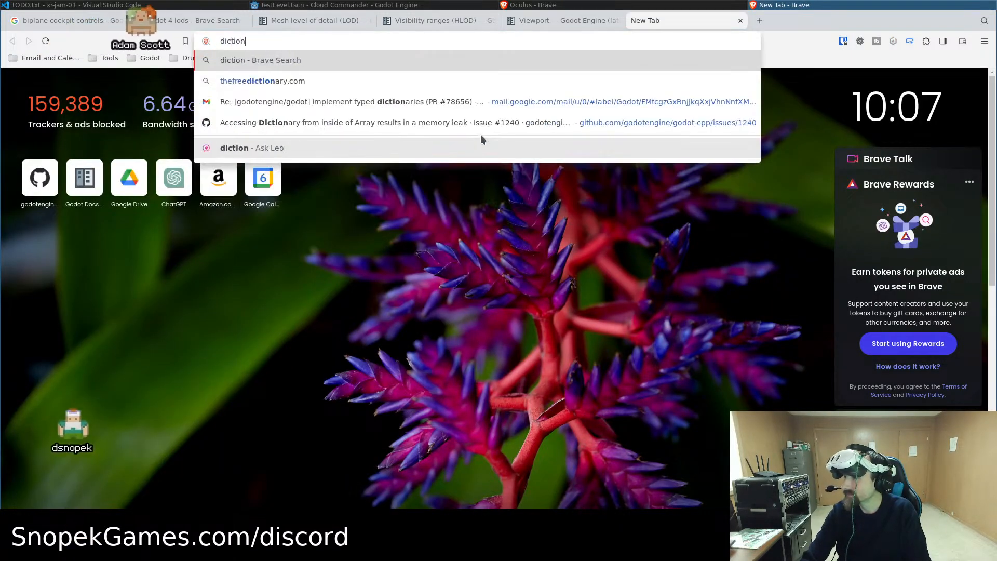
pyautogui.write('ary.')
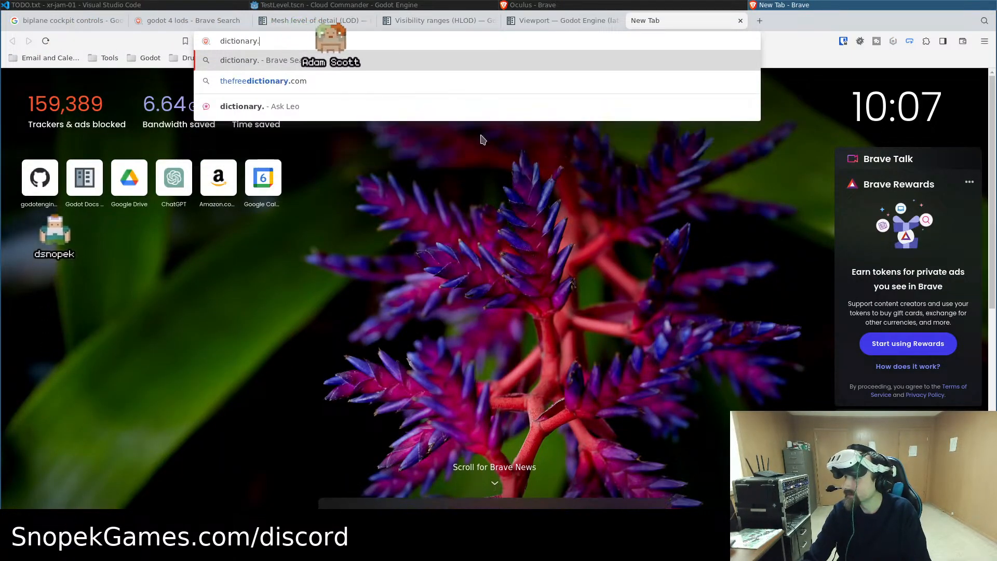
pyautogui.write('com')
pyautogui.press('Return')
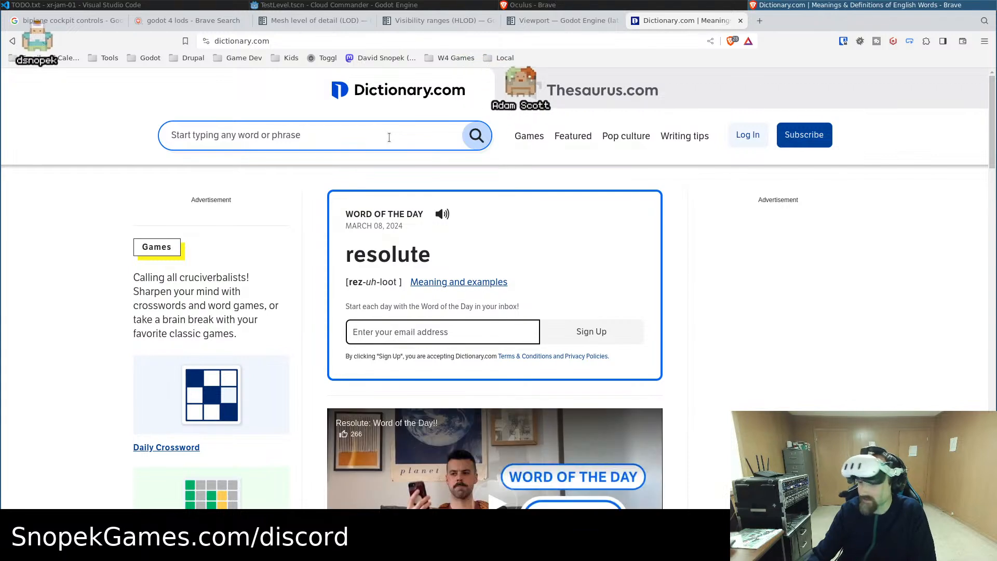
pyautogui.click(388, 137)
pyautogui.write('hysteresis')
pyautogui.press('Return')
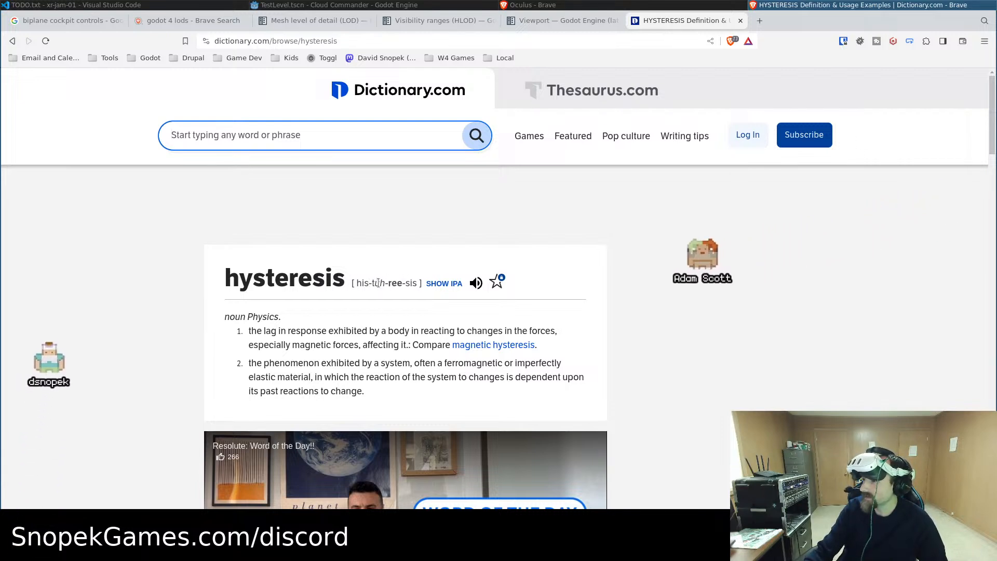
# Play the pronunciation of hysteresis and read both of its definitions
pyautogui.click(469, 281)
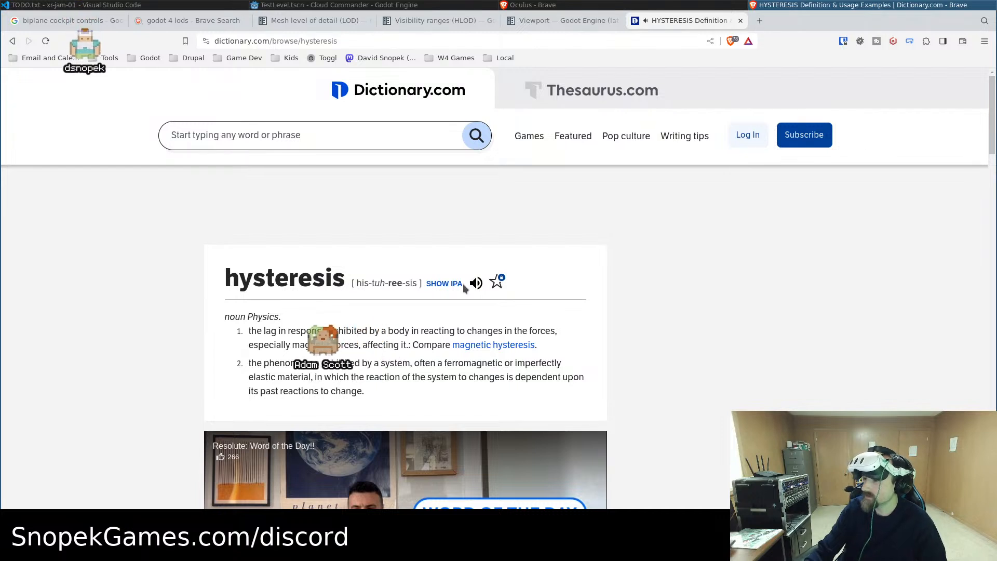
pyautogui.scroll(-3, 701, 295)
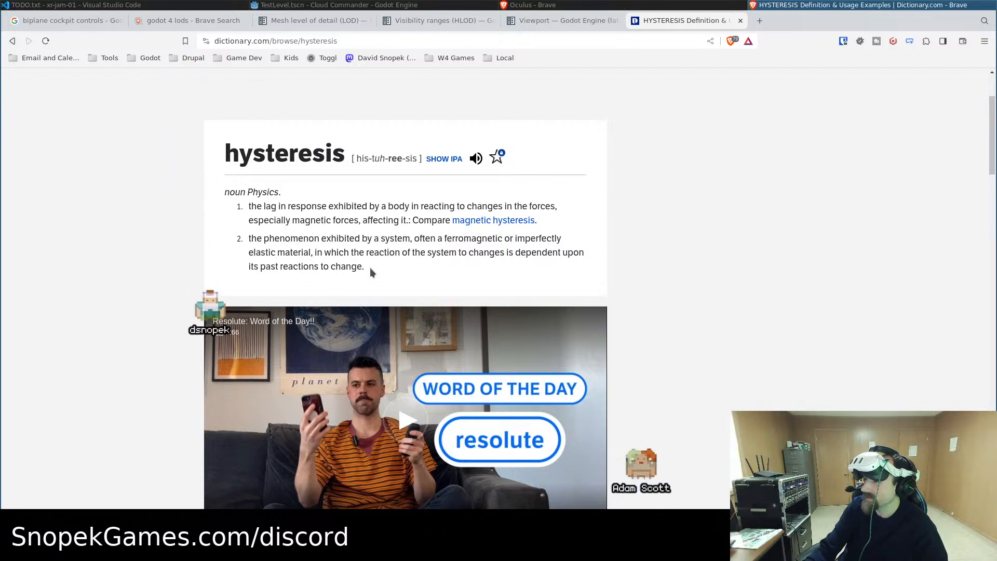
pyautogui.moveTo(371, 272); pyautogui.dragTo(244, 237)
pyautogui.click(305, 234)
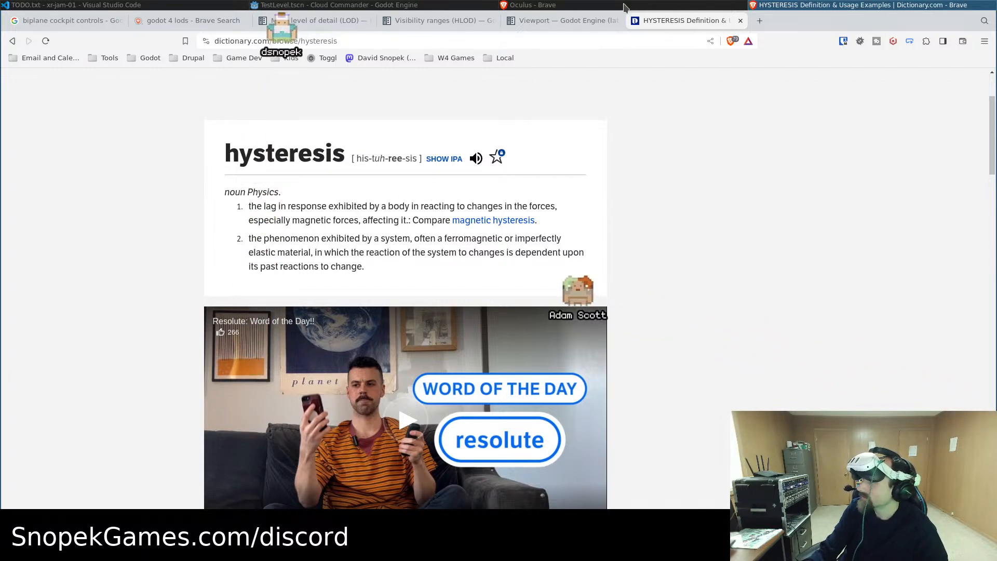
# Return to the Visibility ranges (HLOD) page and review the setup steps, visibility range properties, fade modes and Visibility Parent section
pyautogui.click(575, 22)
pyautogui.click(448, 22)
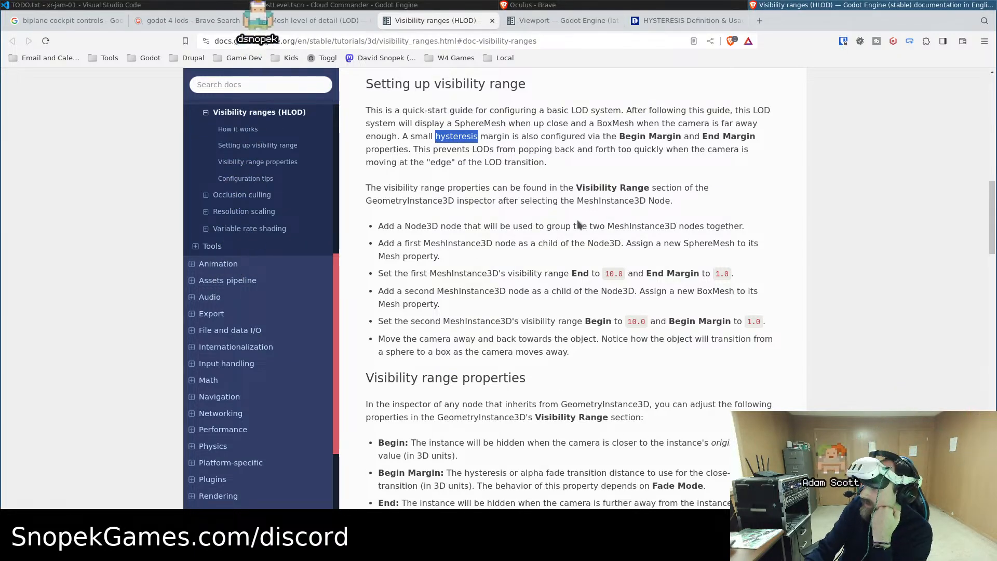
pyautogui.scroll(-3, 469, 244)
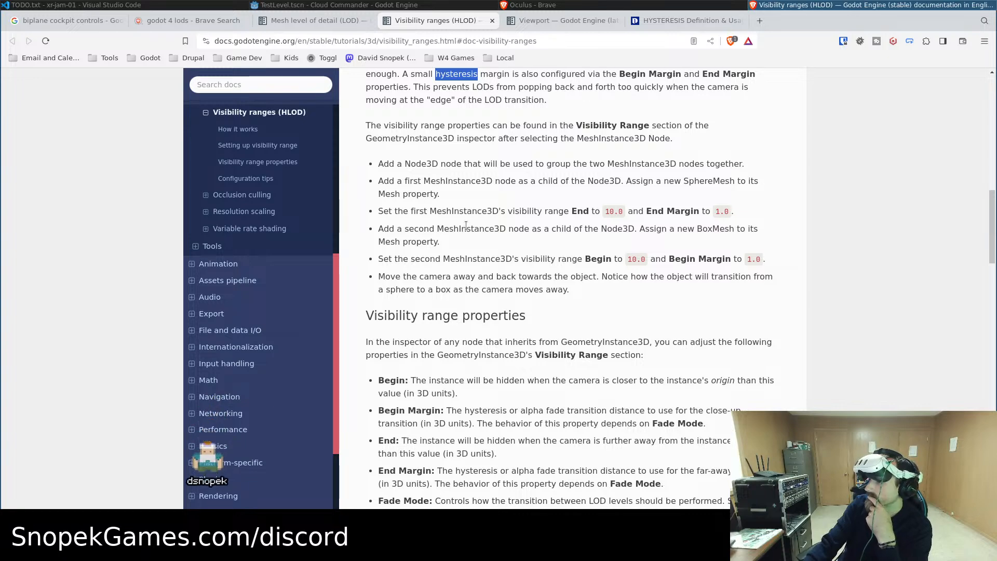
pyautogui.scroll(-2, 465, 225)
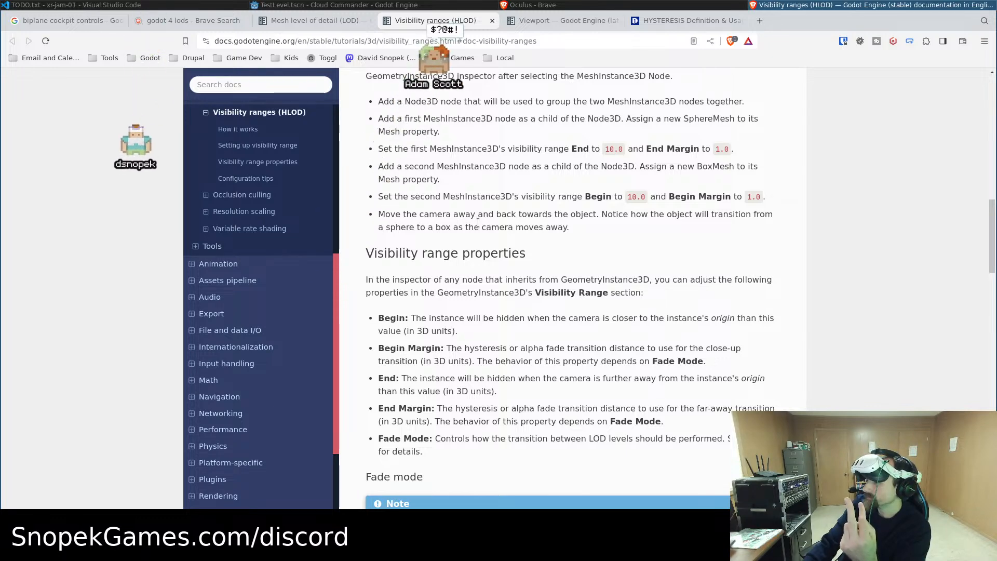
pyautogui.scroll(-2, 487, 224)
pyautogui.scroll(-10, 487, 224)
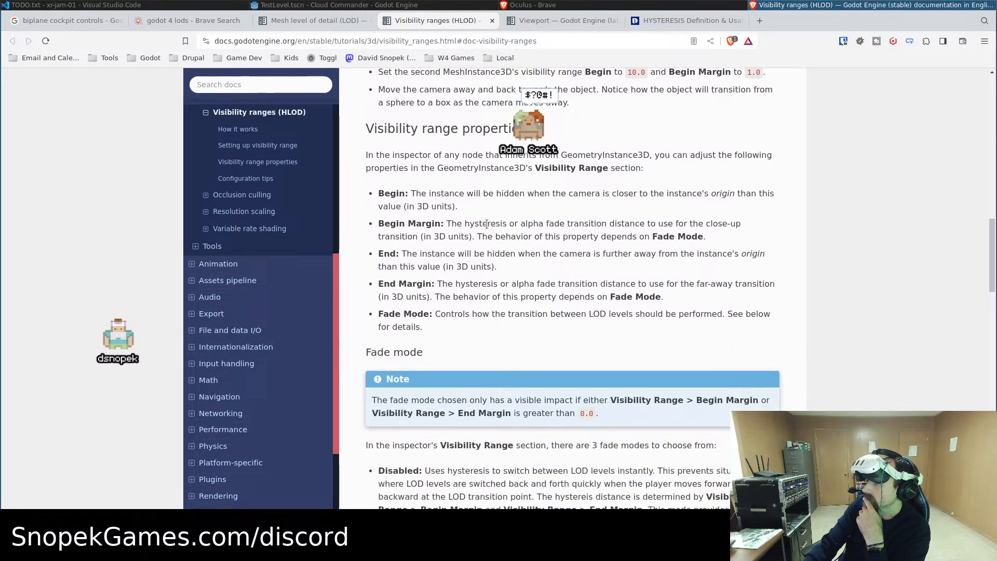
pyautogui.scroll(-13, 487, 222)
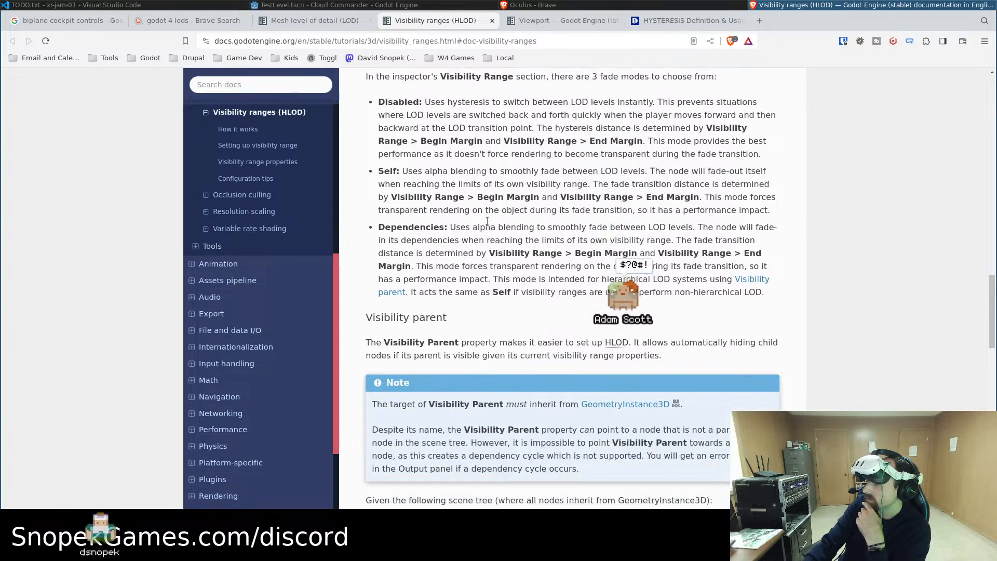
pyautogui.scroll(-12, 488, 220)
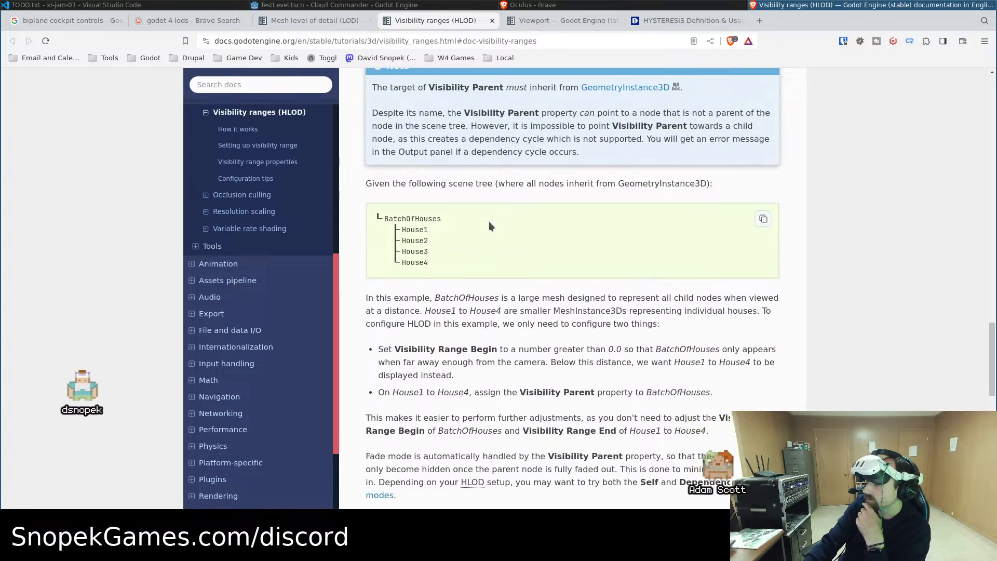
# Read the Configuration tips on using simpler materials at a distance and dithering for LOD transitions
pyautogui.scroll(-2, 489, 220)
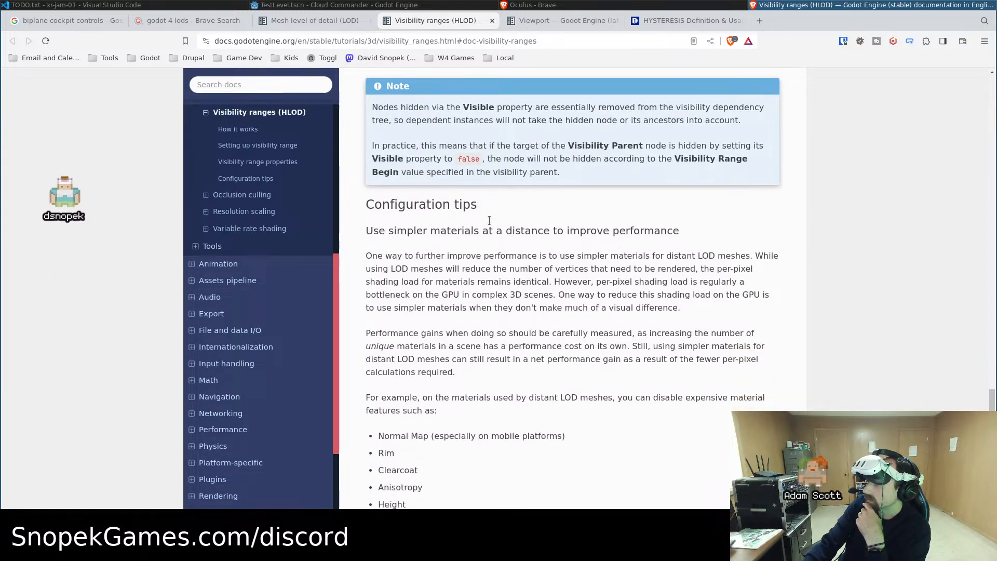
pyautogui.scroll(-2, 489, 220)
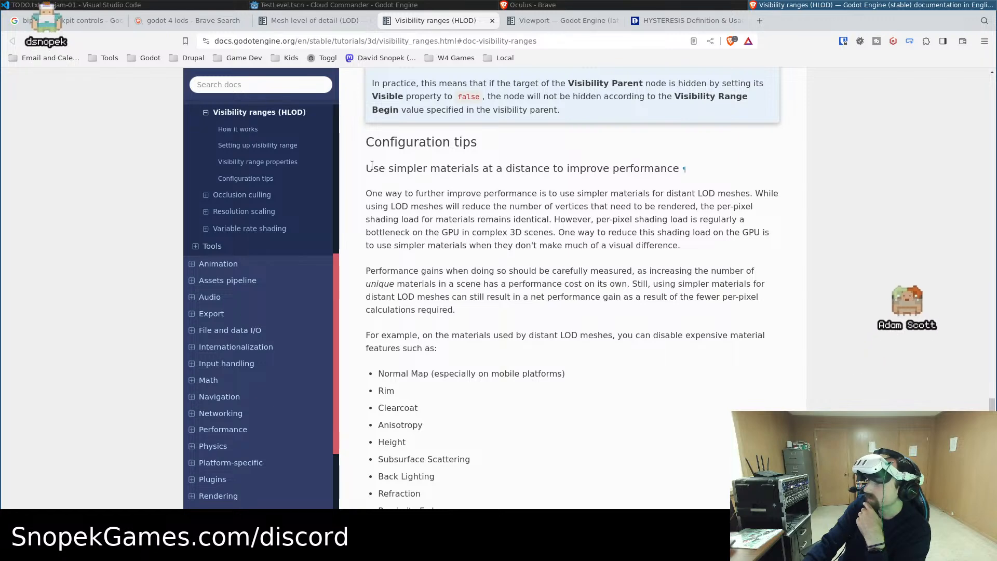
pyautogui.moveTo(365, 168); pyautogui.dragTo(706, 172)
pyautogui.click(554, 240)
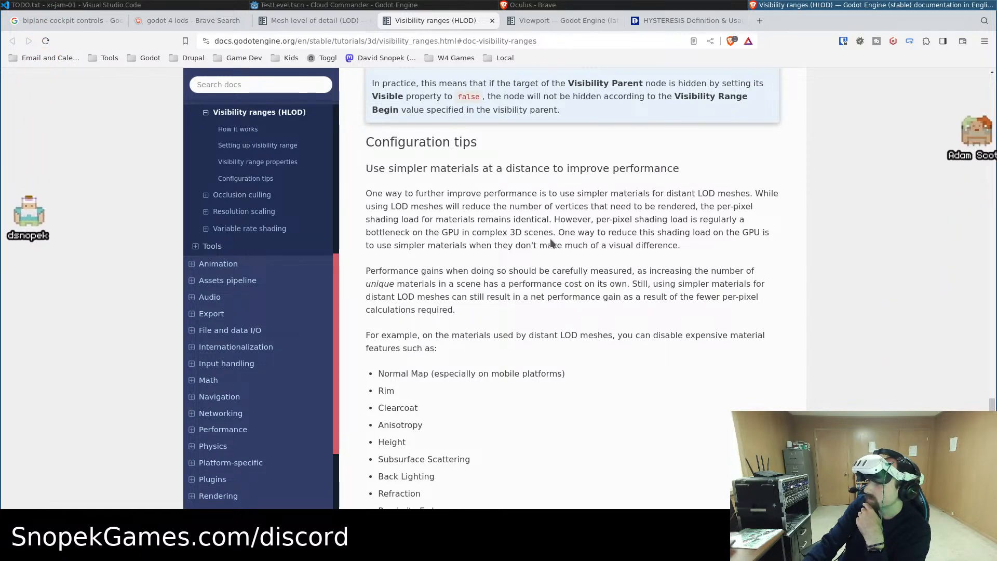
pyautogui.scroll(-8, 554, 240)
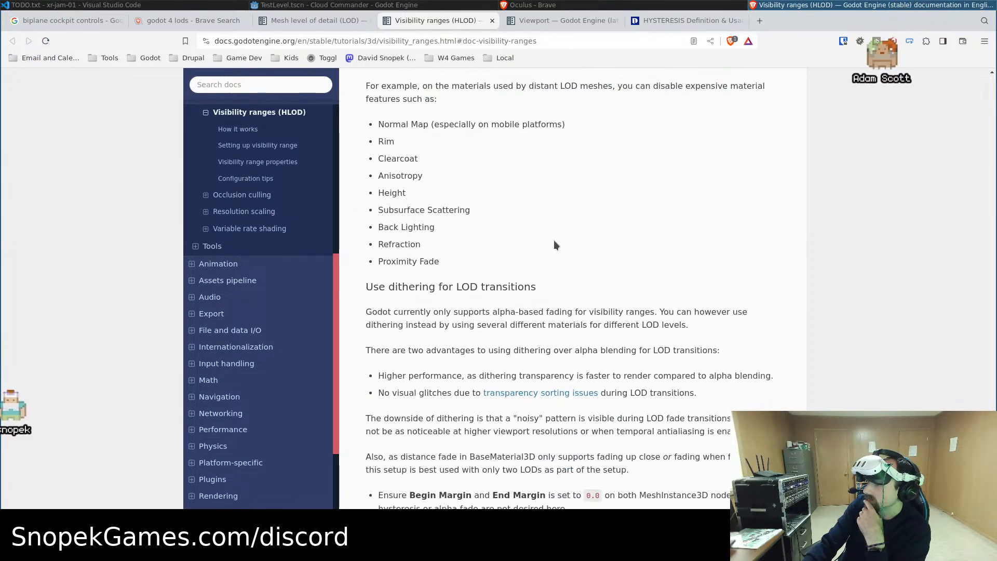
pyautogui.scroll(-1, 554, 240)
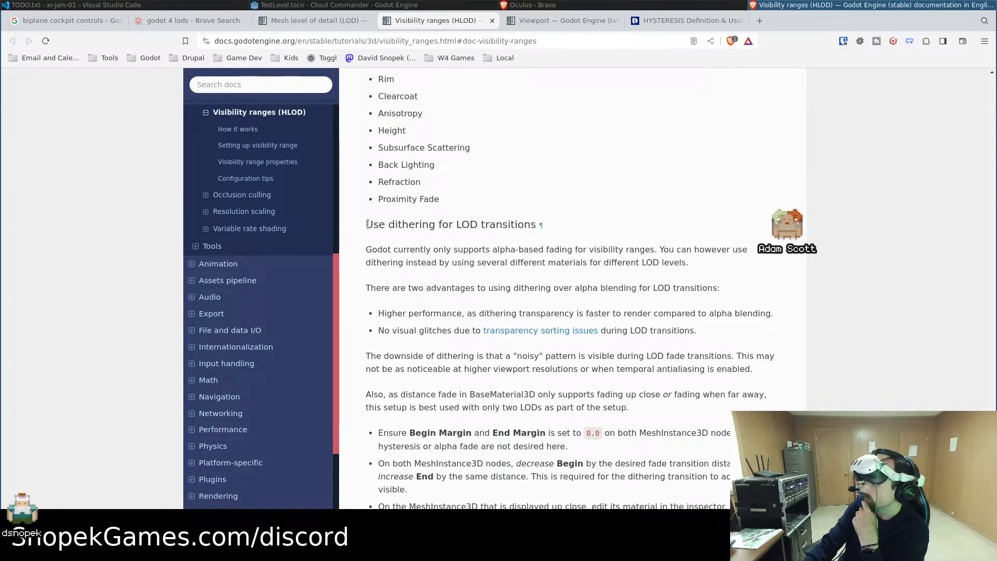
pyautogui.moveTo(367, 224); pyautogui.dragTo(570, 222)
pyautogui.click(480, 257)
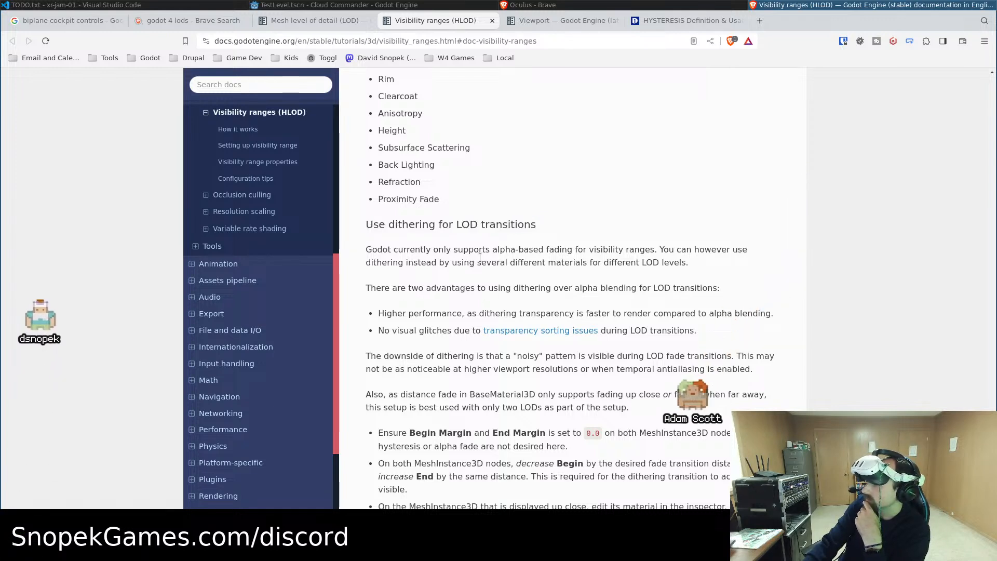
pyautogui.scroll(-2, 480, 258)
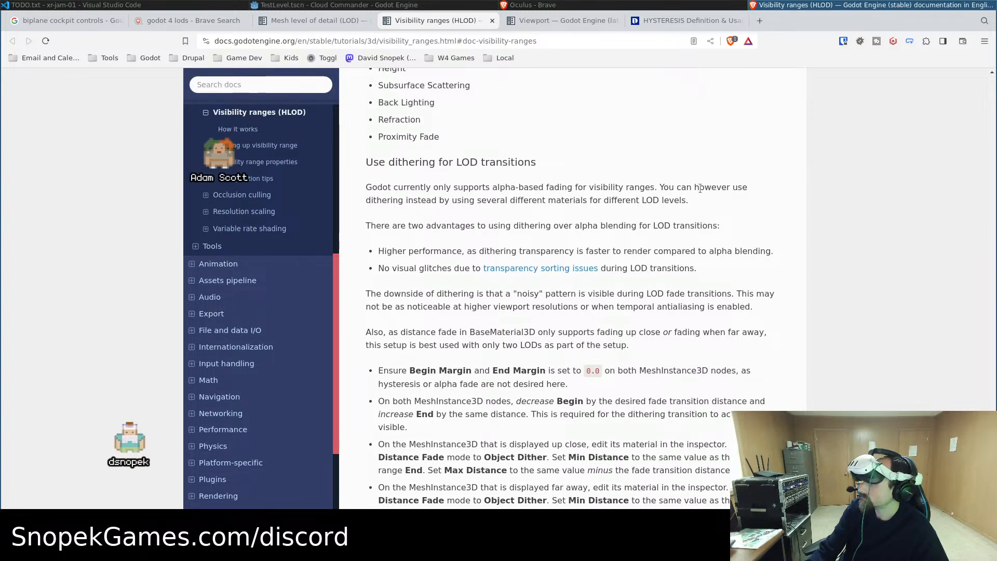
pyautogui.scroll(-3, 445, 220)
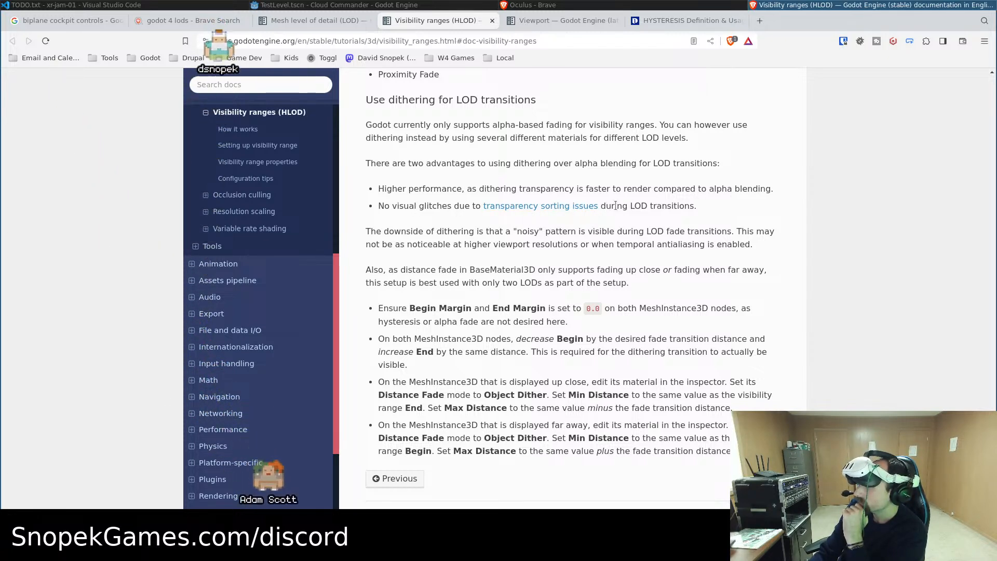
pyautogui.scroll(-1, 359, 237)
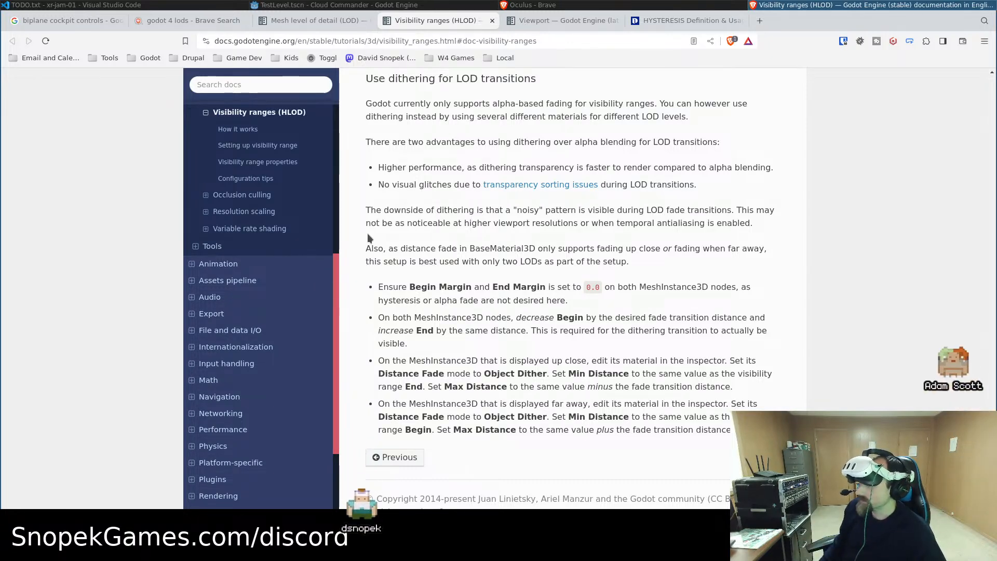
# Check the Cloud Commander headset view in the Oculus casting window, then go back to the configuration tips in the Visibility ranges documentation
pyautogui.click(571, 5)
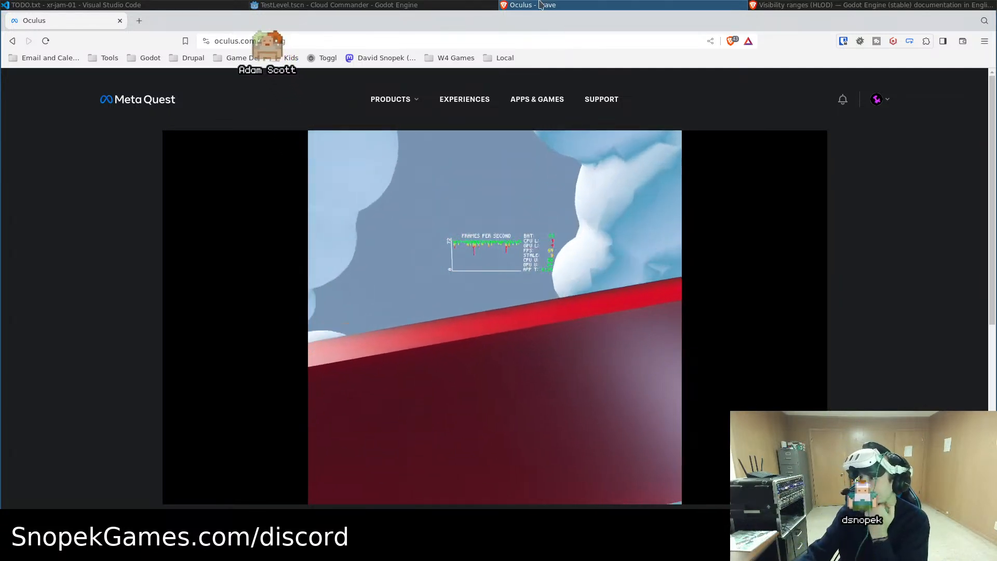
pyautogui.click(346, 5)
pyautogui.click(596, 4)
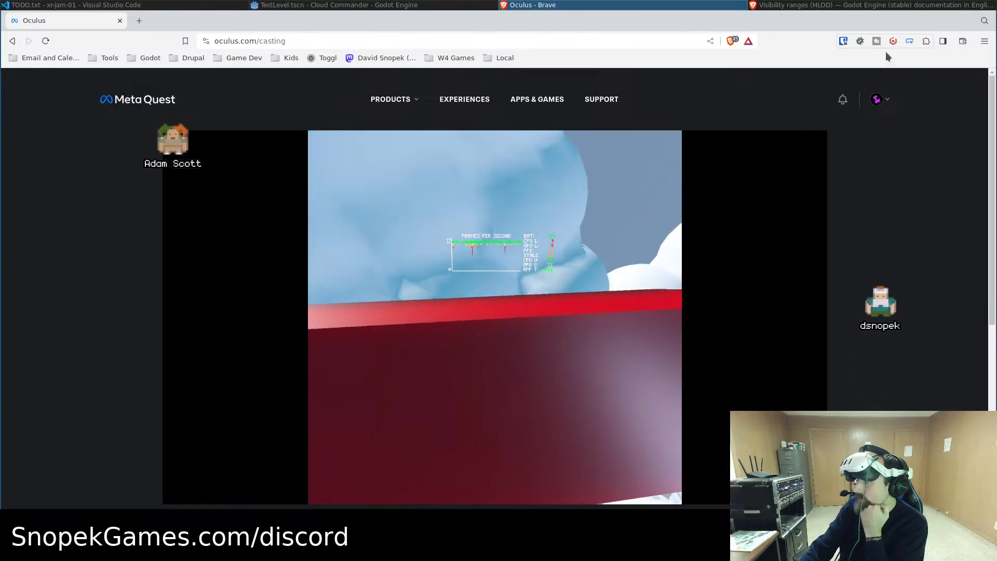
pyautogui.click(862, 5)
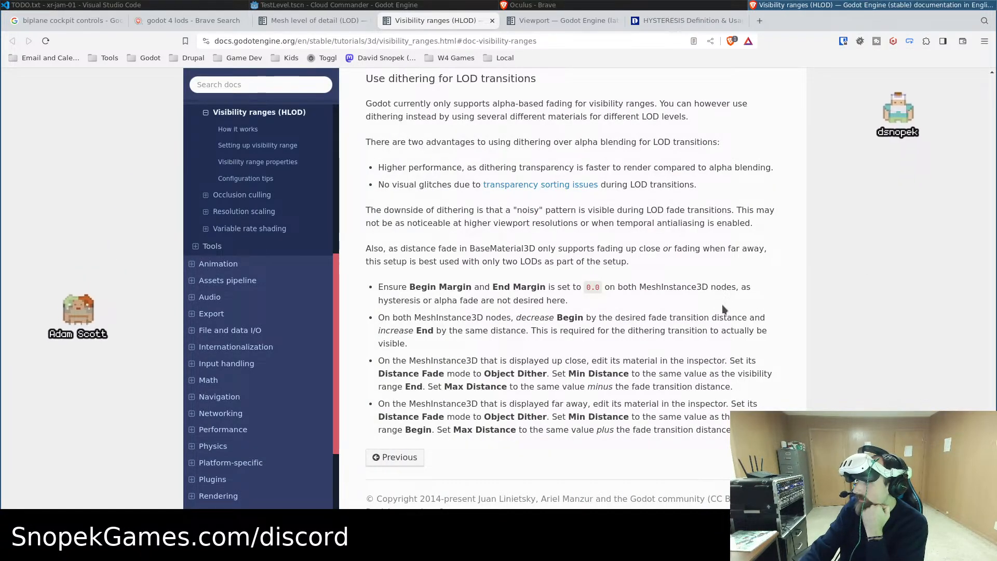
pyautogui.scroll(5, 636, 258)
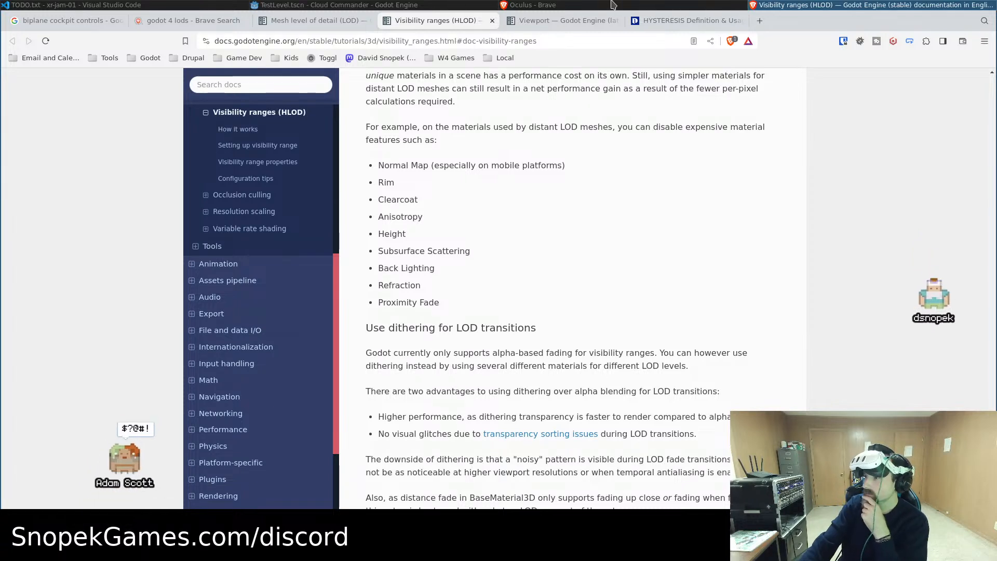
# Switch to the Godot editor, open Enemy.tscn from src/objects/enemy and select its Model node
pyautogui.click(368, 4)
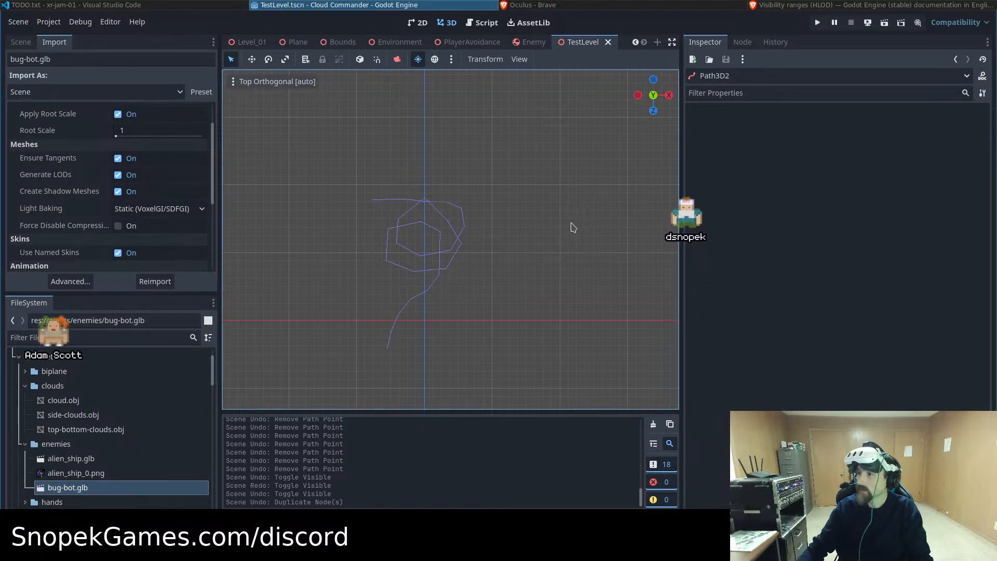
pyautogui.click(20, 42)
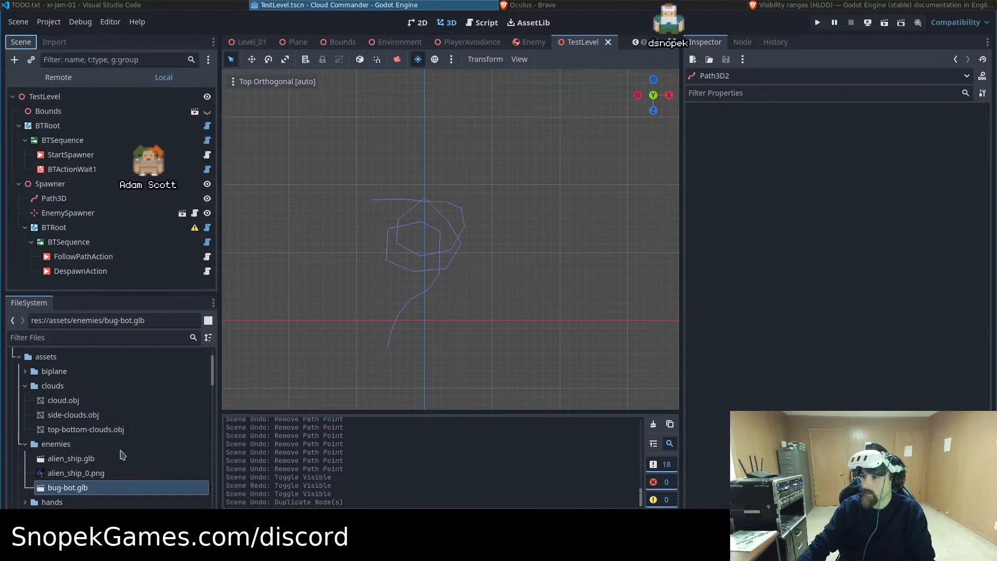
pyautogui.scroll(-5, 129, 462)
pyautogui.scroll(-10, 141, 463)
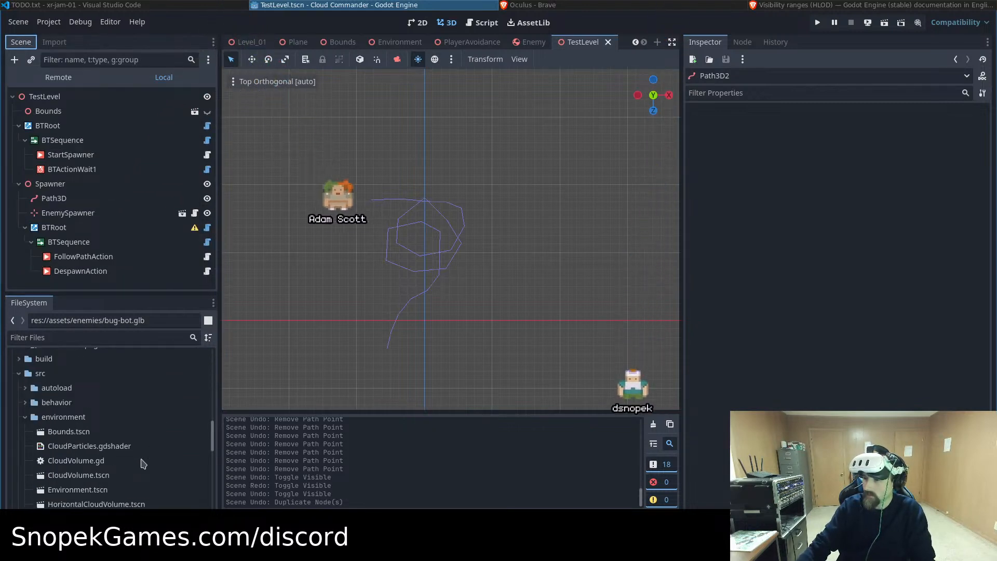
pyautogui.scroll(-4, 144, 463)
pyautogui.scroll(-3, 143, 463)
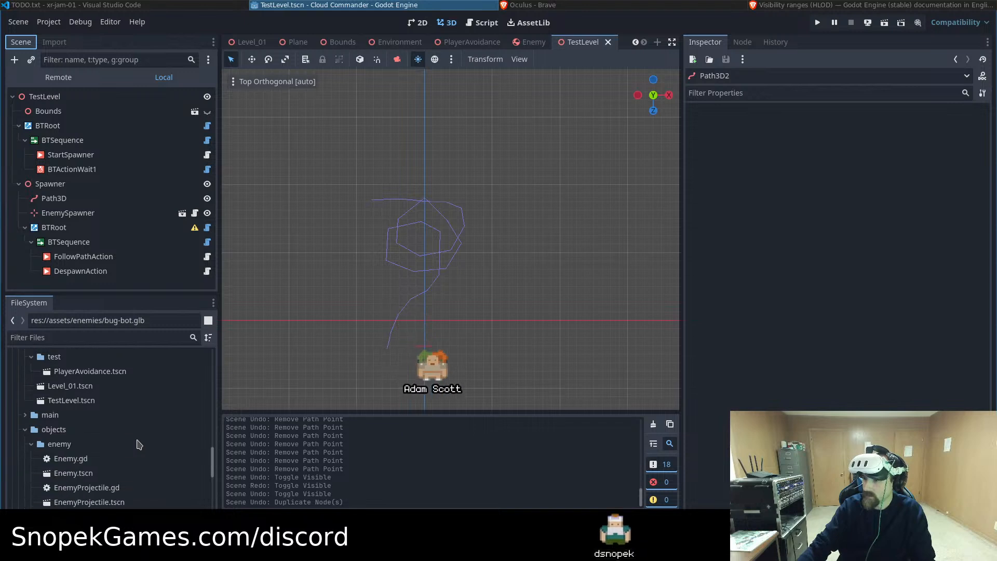
pyautogui.doubleClick(104, 425)
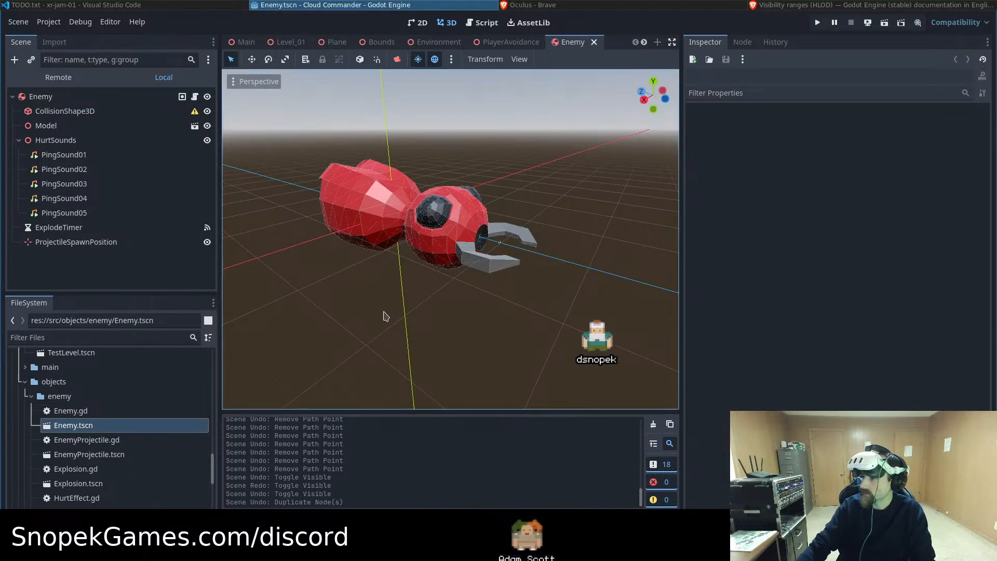
pyautogui.scroll(-4, 387, 322)
pyautogui.scroll(4, 391, 330)
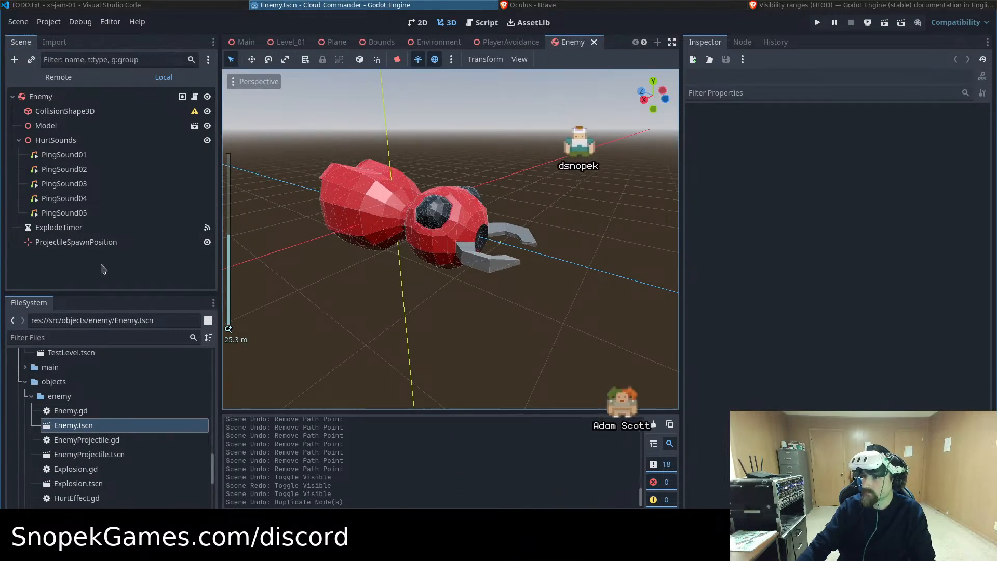
pyautogui.click(46, 126)
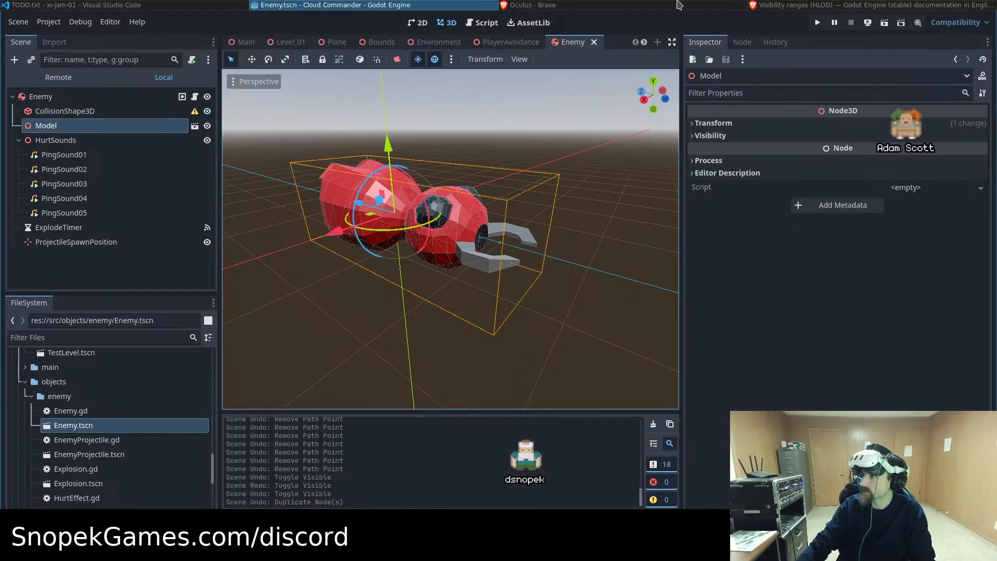
# Return to the Visibility ranges (HLOD) documentation and reread the Setting up visibility range steps for the two MeshInstance3D nodes
pyautogui.hotkey('alt', 'Tab')
pyautogui.scroll(15, 609, 304)
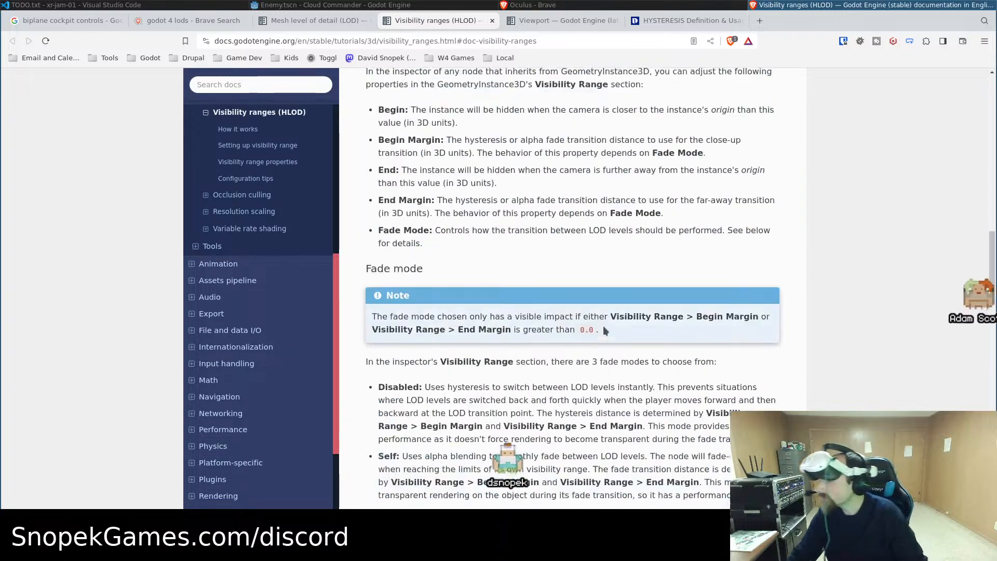
pyautogui.scroll(3, 621, 422)
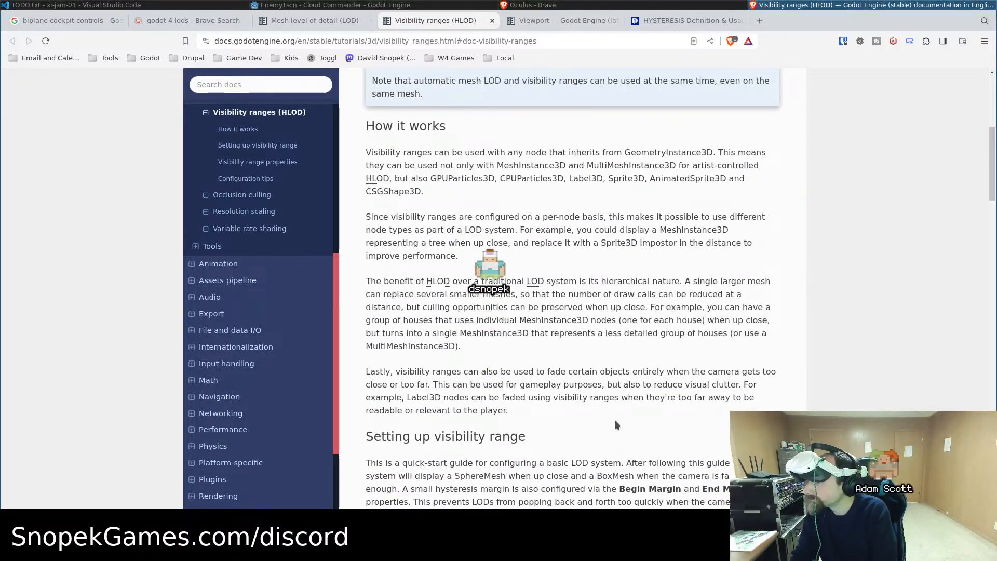
pyautogui.scroll(-4, 615, 420)
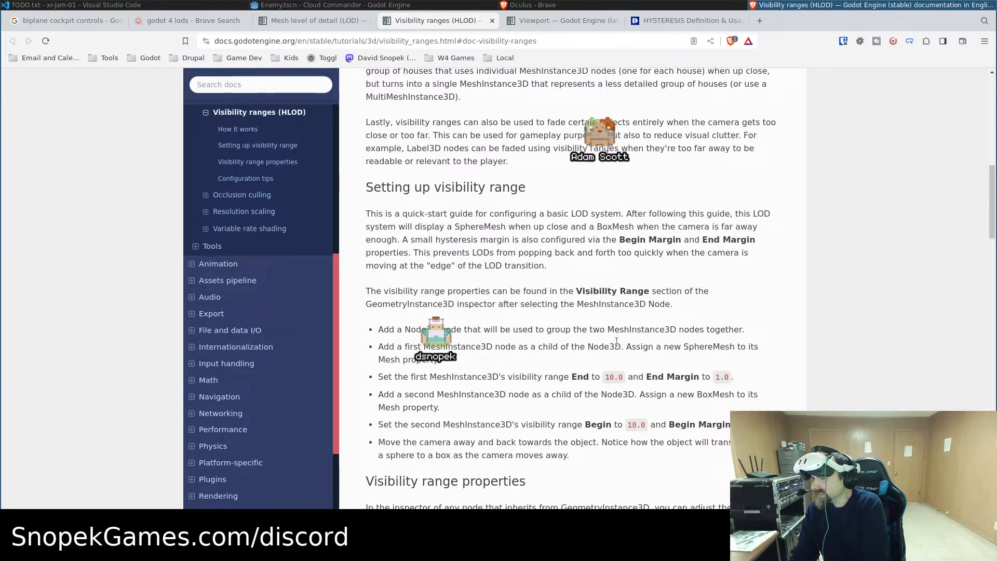
pyautogui.scroll(-2, 566, 364)
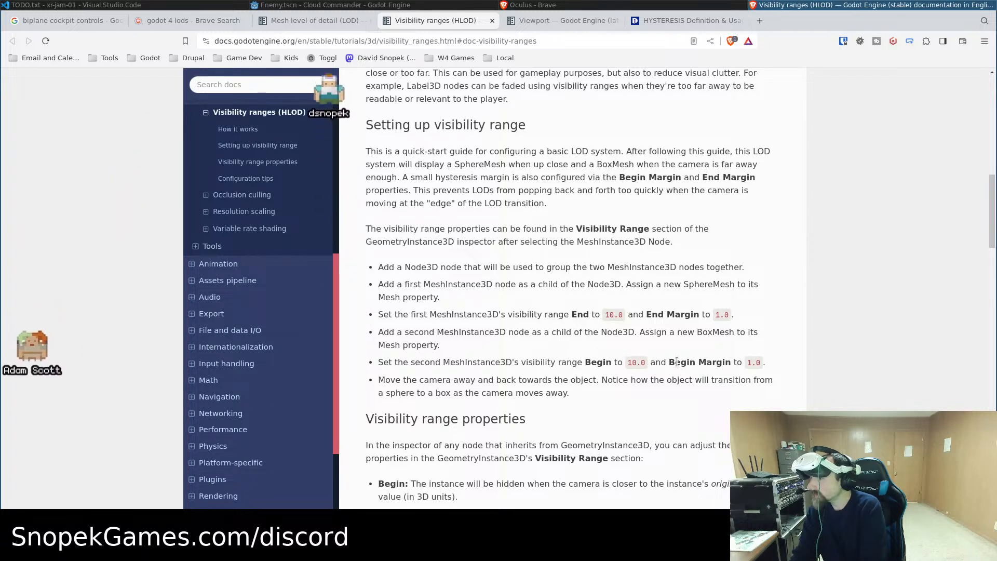
pyautogui.moveTo(765, 362); pyautogui.dragTo(563, 310)
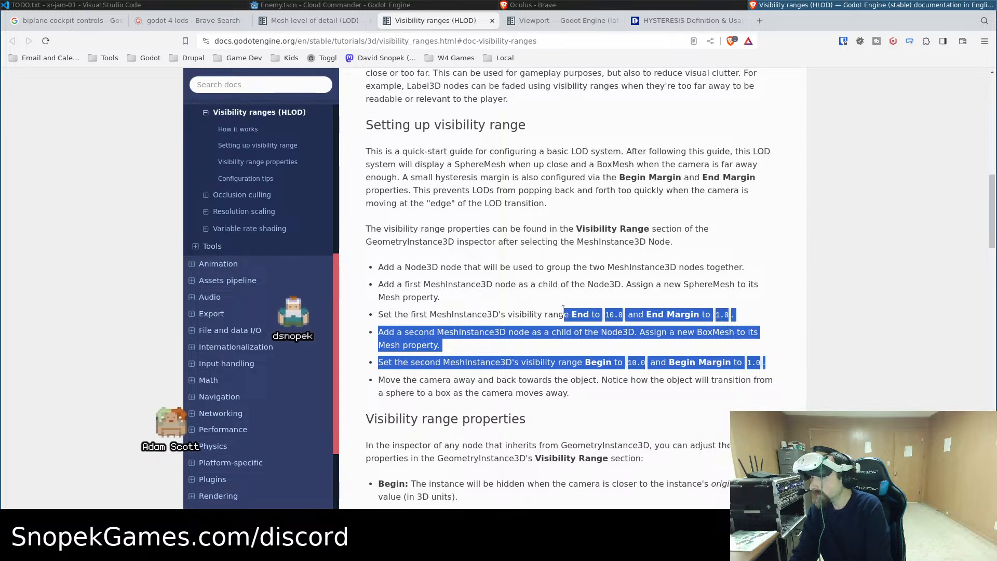
pyautogui.click(572, 310)
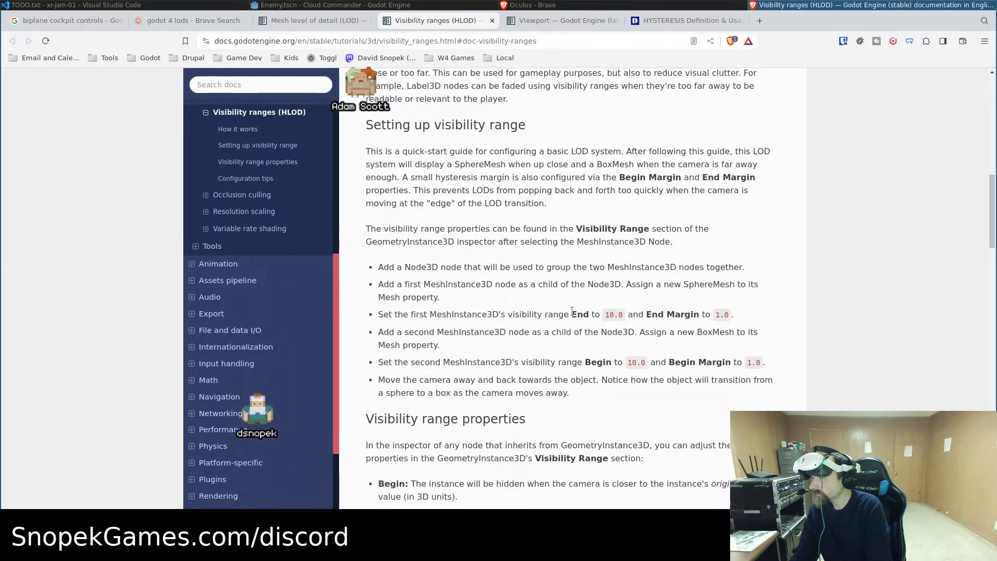
# In the Godot editor, add a Node3D under the Enemy root and place it directly above the Model node
pyautogui.click(364, 4)
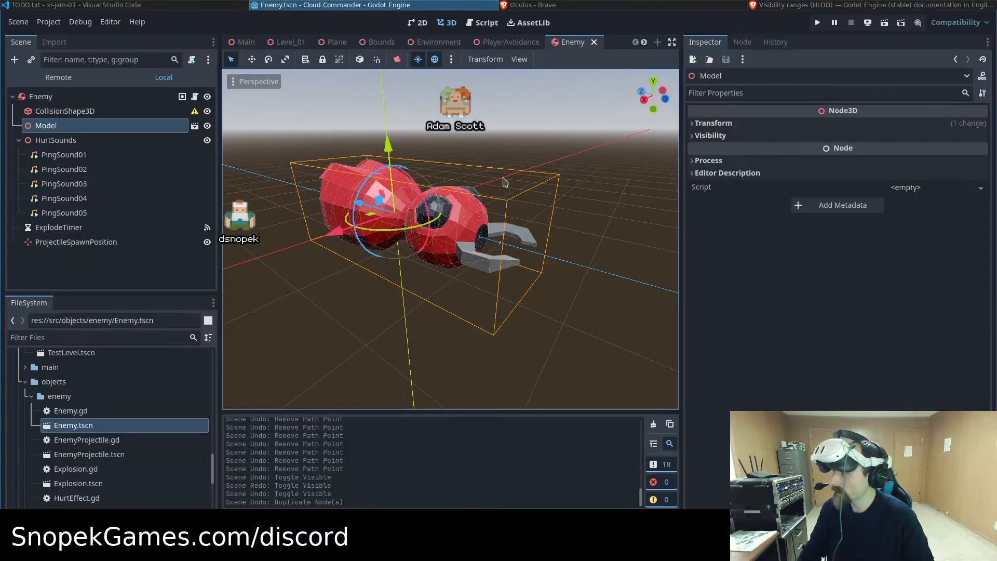
pyautogui.click(43, 98)
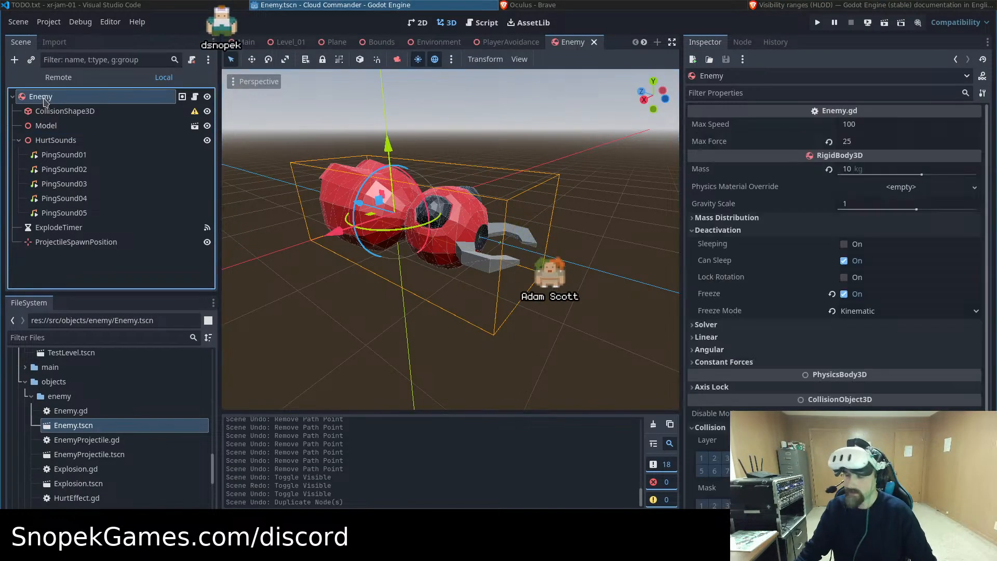
pyautogui.hotkey('ctrl', 'a')
pyautogui.write('Node')
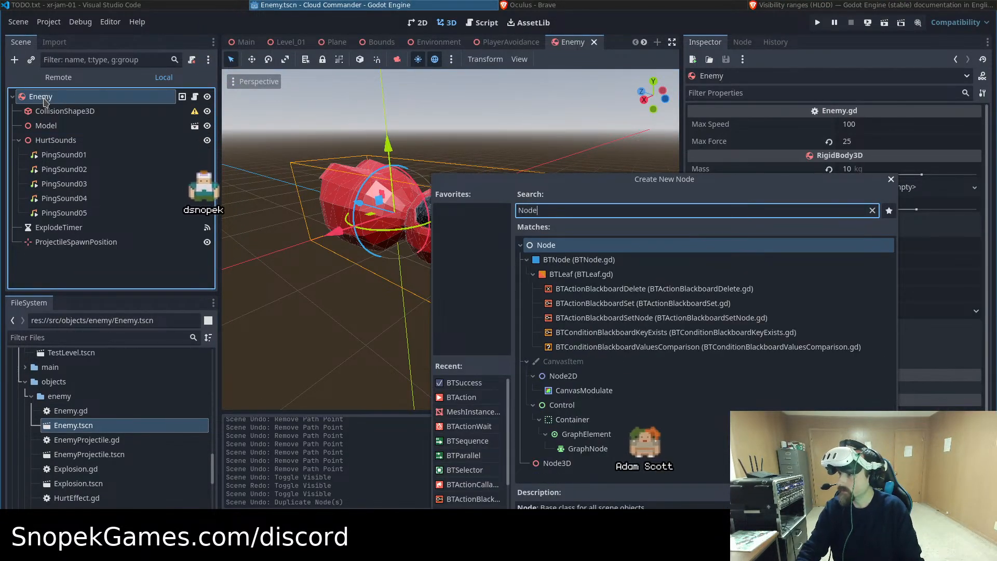
pyautogui.write('3D')
pyautogui.press('Return')
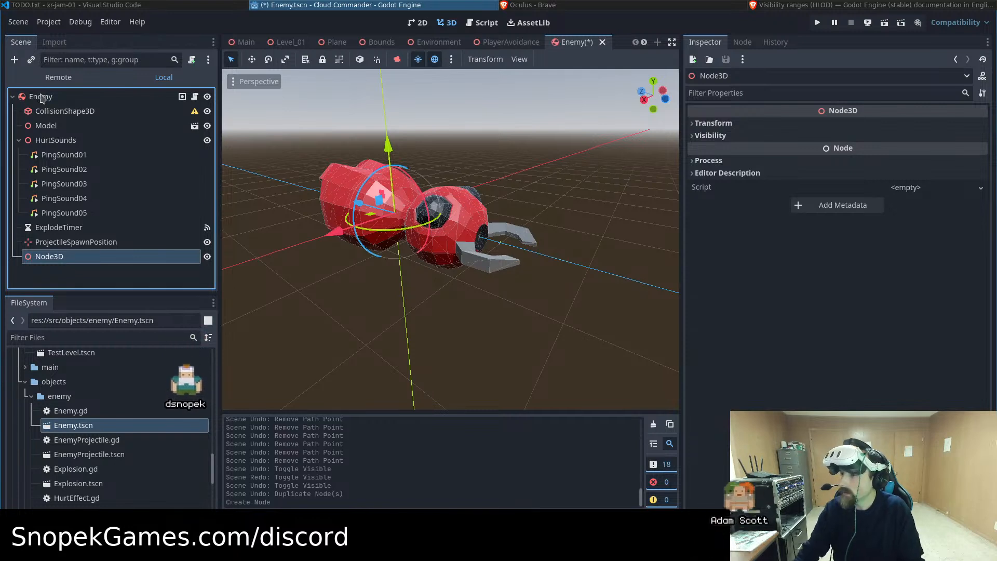
pyautogui.moveTo(47, 260); pyautogui.dragTo(50, 127)
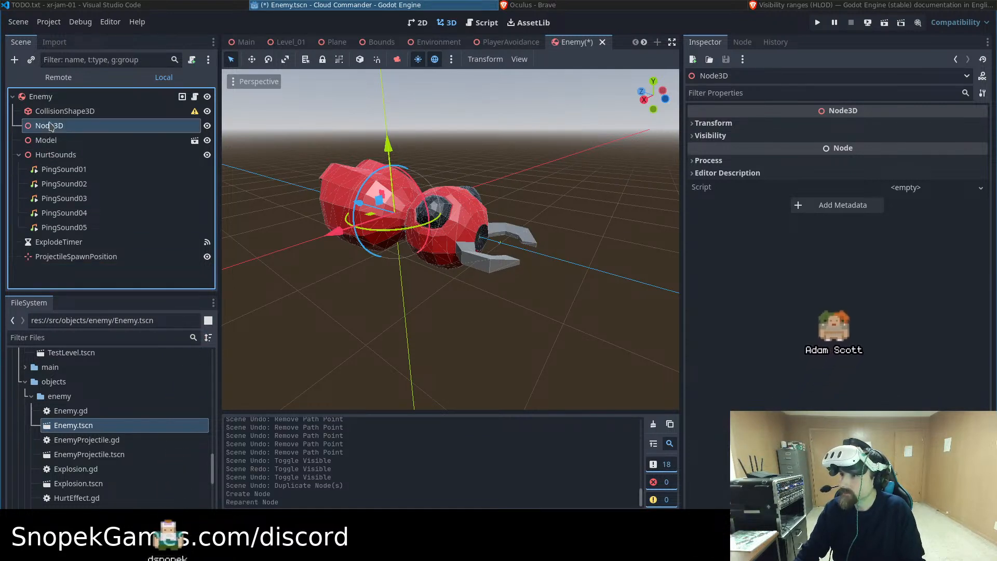
# Rename the new Node3D as Models and make the Model node its child
pyautogui.doubleClick(51, 130)
pyautogui.write('Mode')
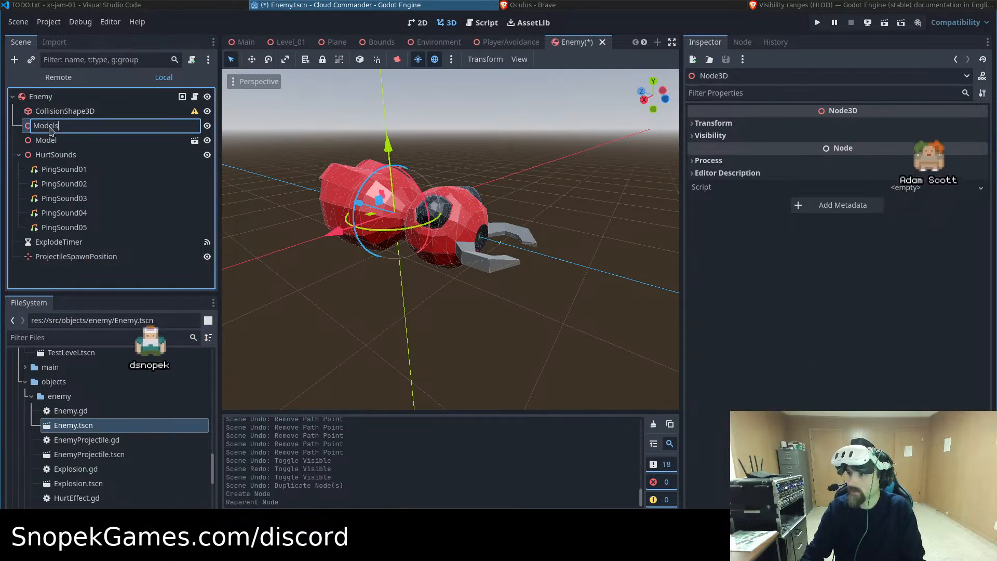
pyautogui.press('Return')
pyautogui.moveTo(46, 145); pyautogui.dragTo(48, 127)
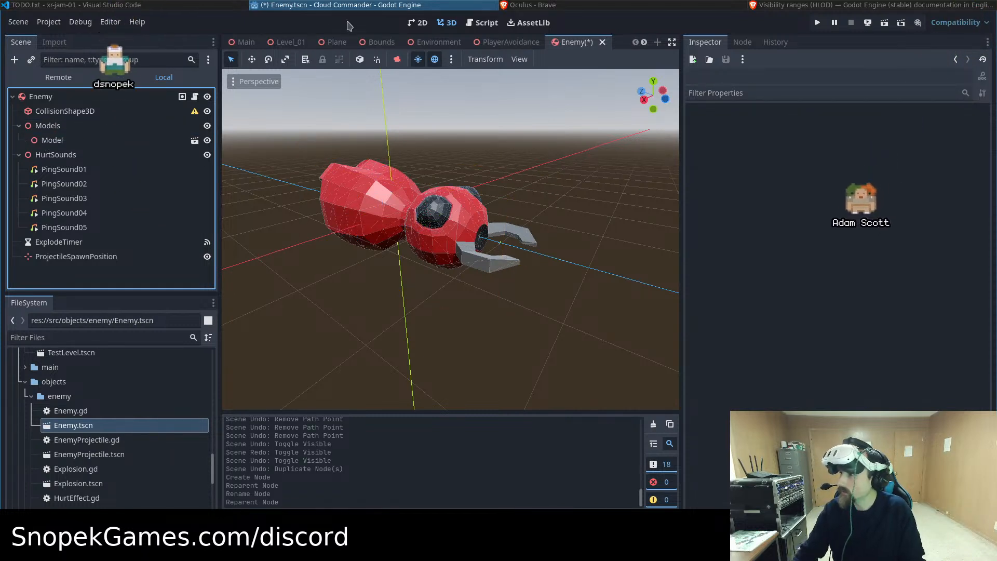
# Launch Blender from the desktop's application launcher
pyautogui.hotkey('ctrl', 'alt', 't')
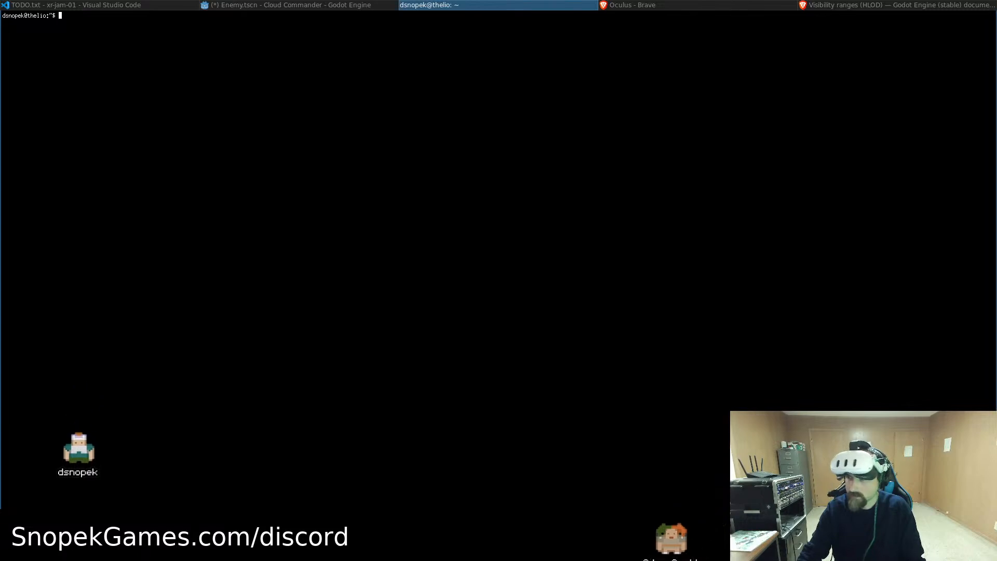
pyautogui.hotkey('ctrl', 'd')
pyautogui.press('super+d')
pyautogui.write('brl')
pyautogui.press('BackSpace')
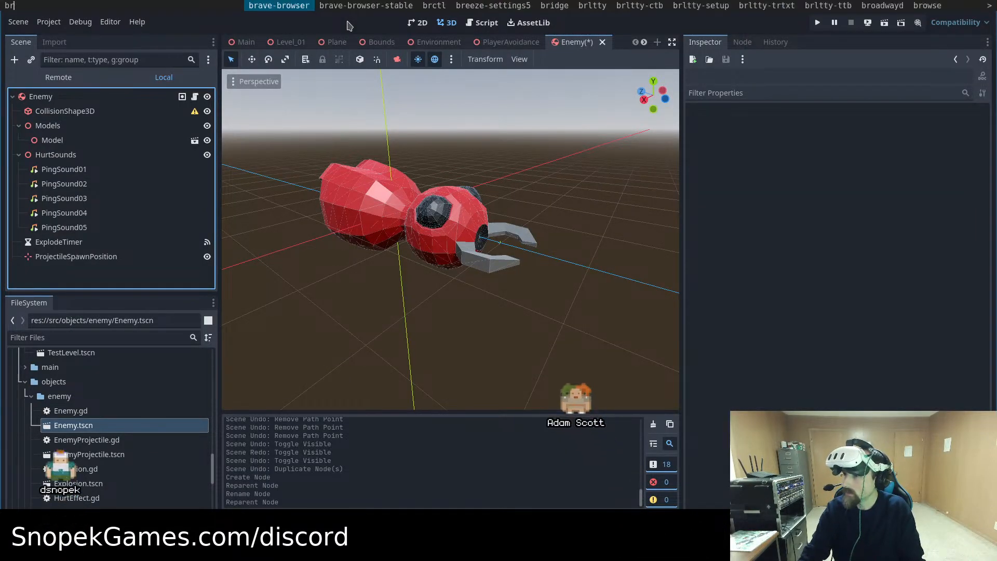
pyautogui.press('Return')
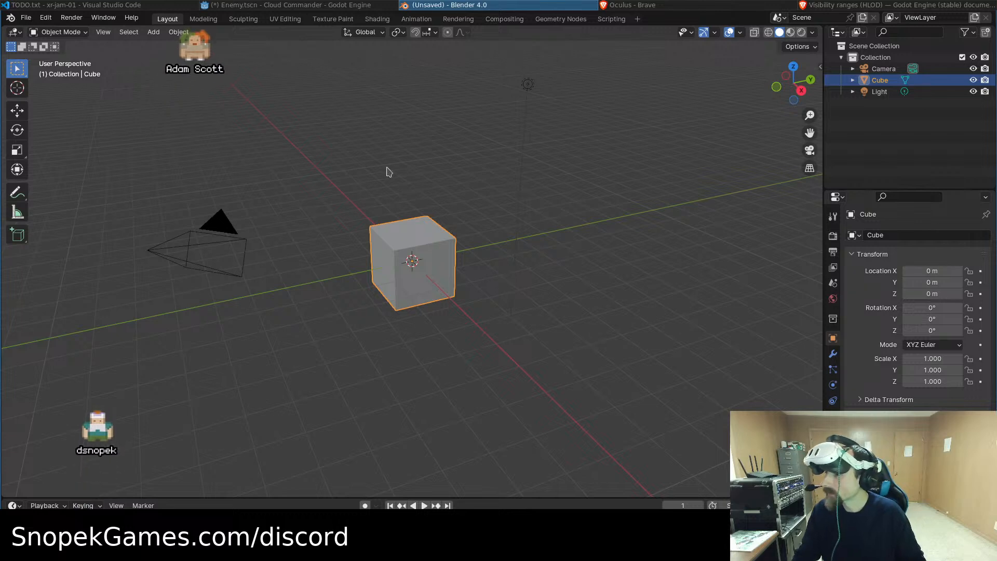
# Open the recent file bug-bot.blend and view the bug model from the side
pyautogui.click(25, 17)
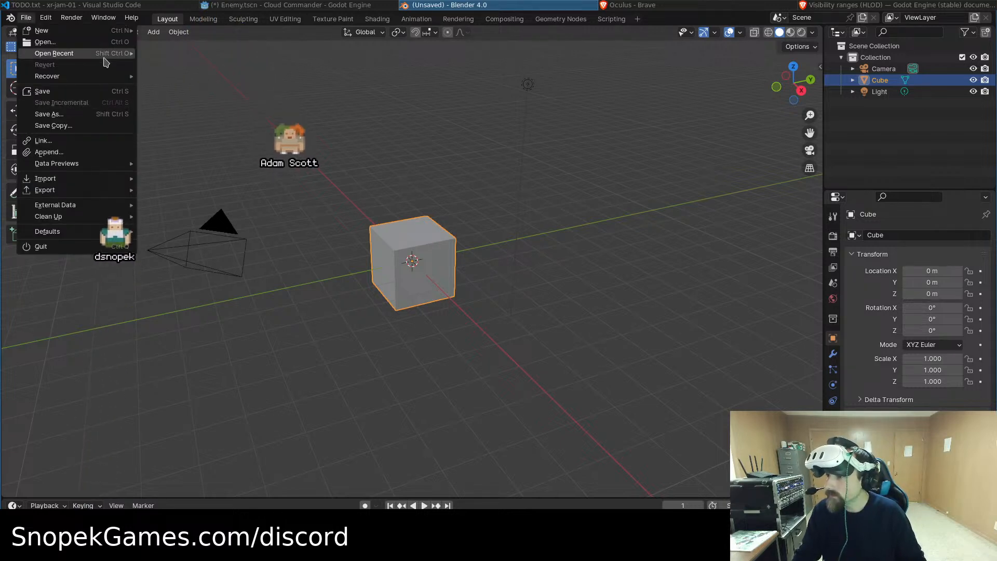
pyautogui.moveTo(115, 54)
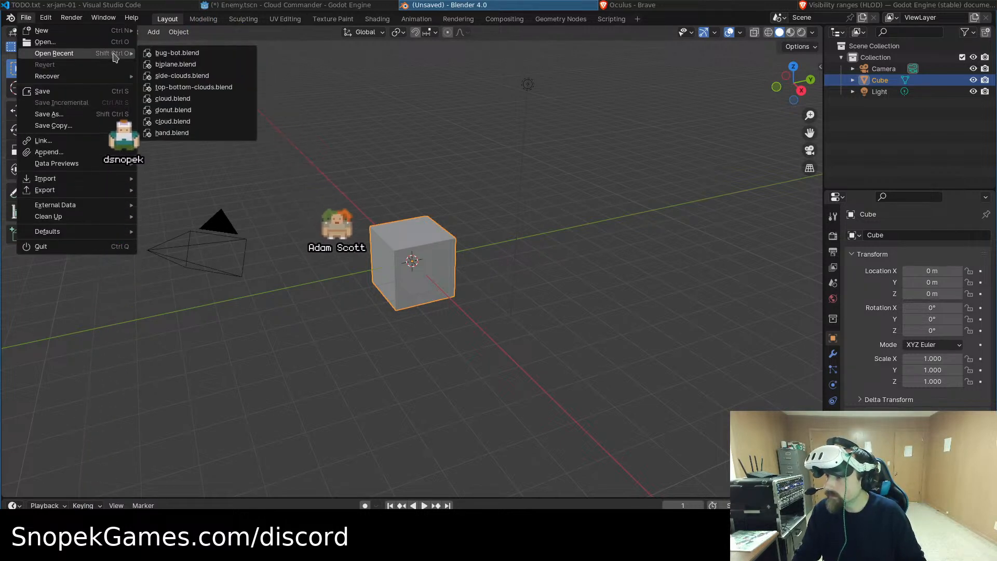
pyautogui.click(178, 53)
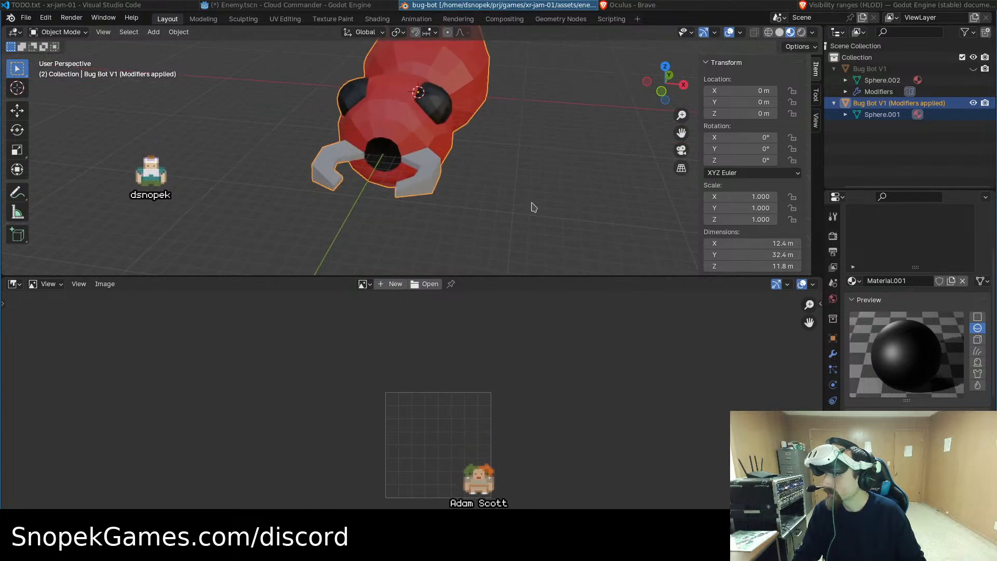
pyautogui.moveTo(532, 208); pyautogui.dragTo(460, 182, button='middle')
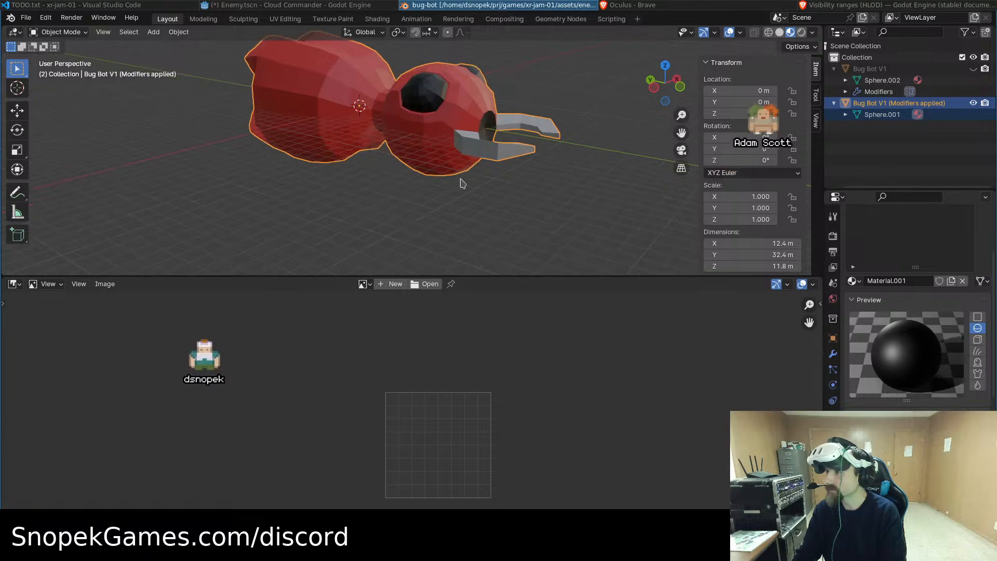
# Compare the bug-bot model in Blender with a close view of the enemy model in Godot
pyautogui.click(374, 5)
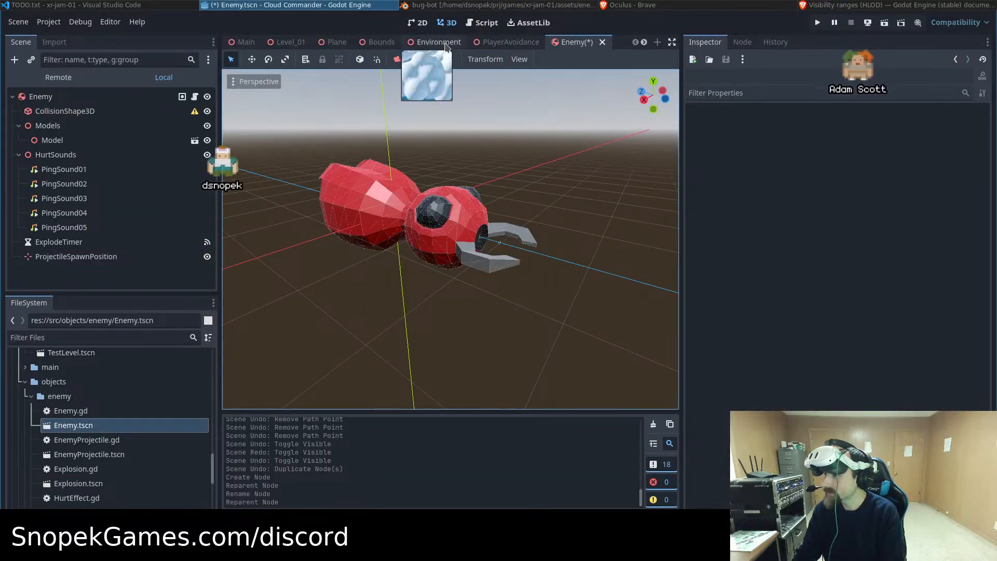
pyautogui.click(485, 5)
pyautogui.click(271, 5)
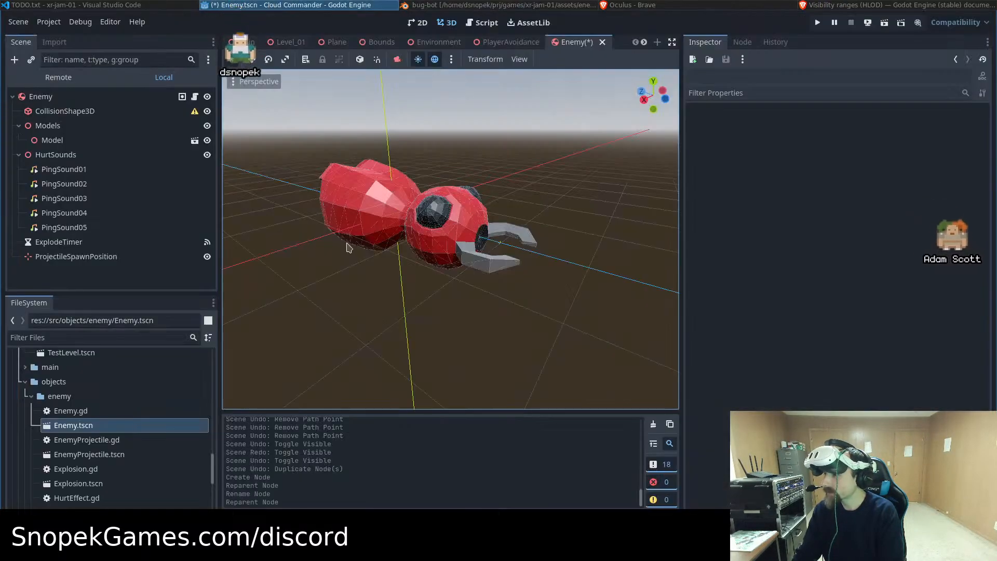
pyautogui.scroll(4, 377, 259)
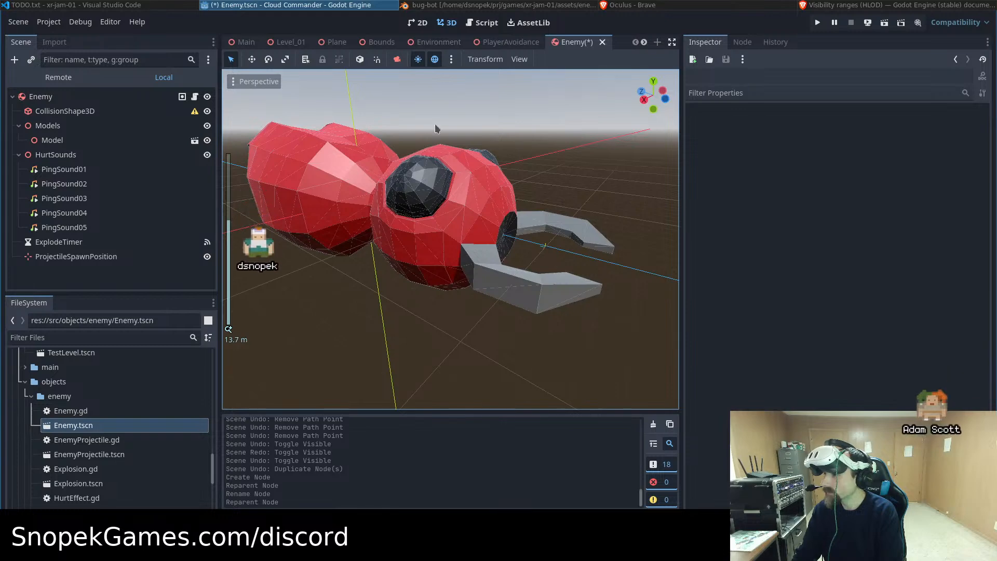
# Hide the Enemy scene's CollisionShape3D, then switch back to the bug-bot model in Blender
pyautogui.click(42, 96)
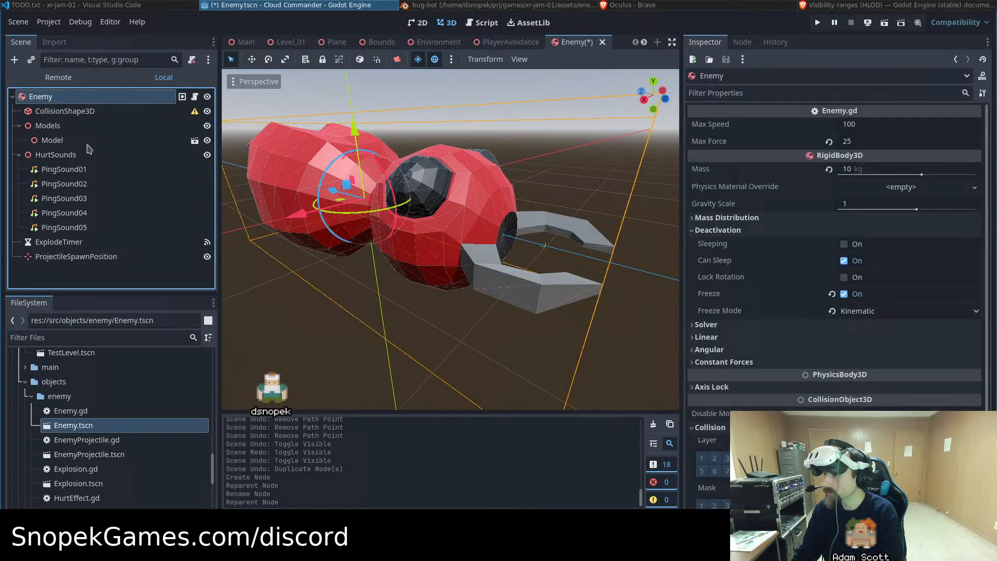
pyautogui.click(65, 112)
pyautogui.click(63, 156)
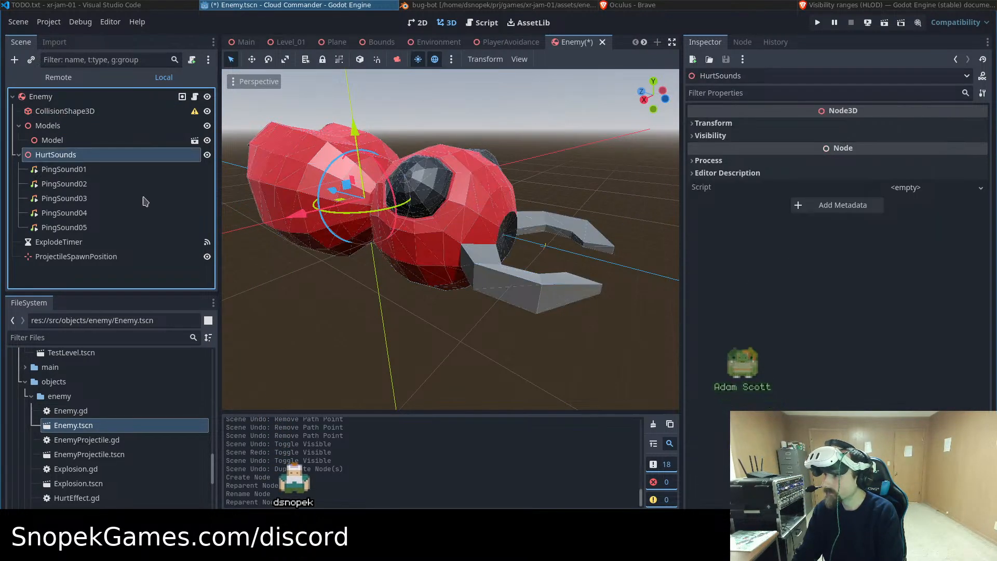
pyautogui.click(292, 305)
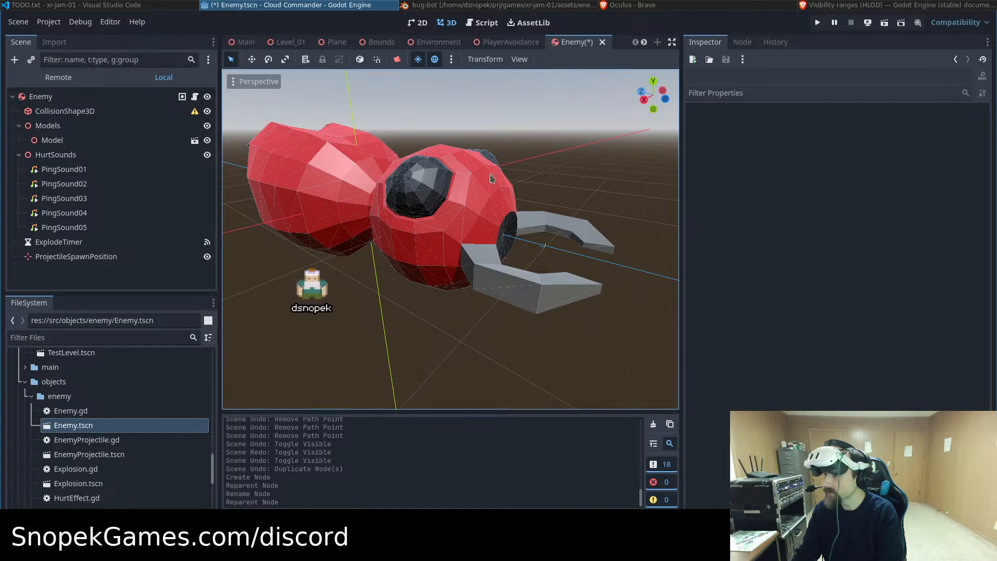
pyautogui.click(207, 111)
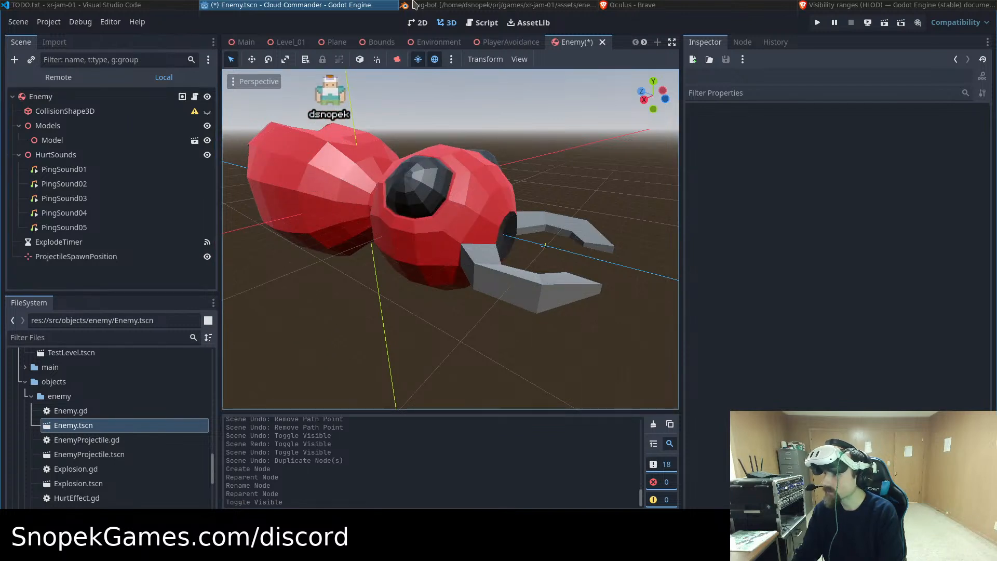
pyautogui.click(453, 5)
pyautogui.scroll(-2, 372, 210)
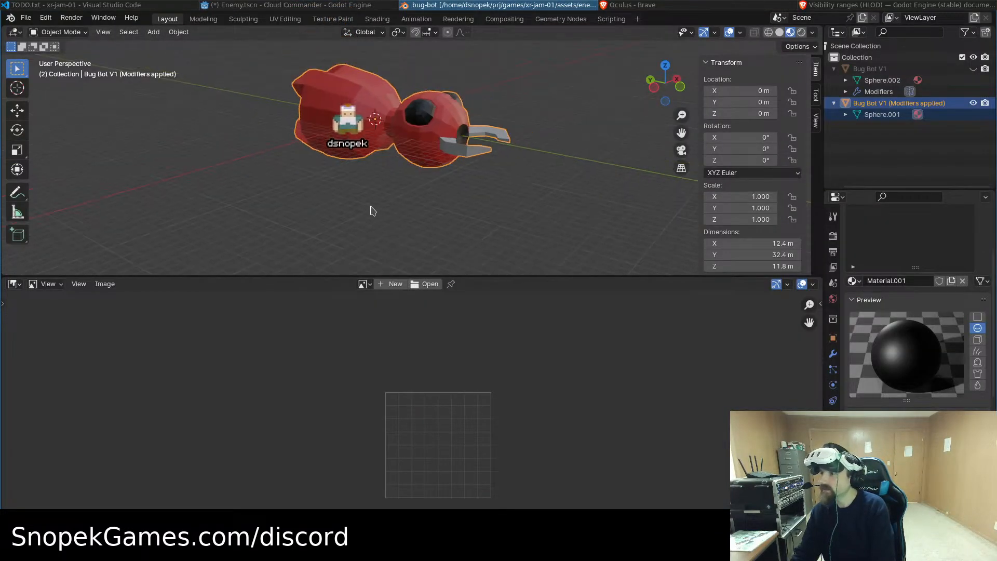
# Compare the bug-bot's head, eyes and pincers in Blender with the enemy model shown in Godot
pyautogui.scroll(2, 372, 211)
pyautogui.moveTo(372, 212); pyautogui.dragTo(357, 241, button='middle')
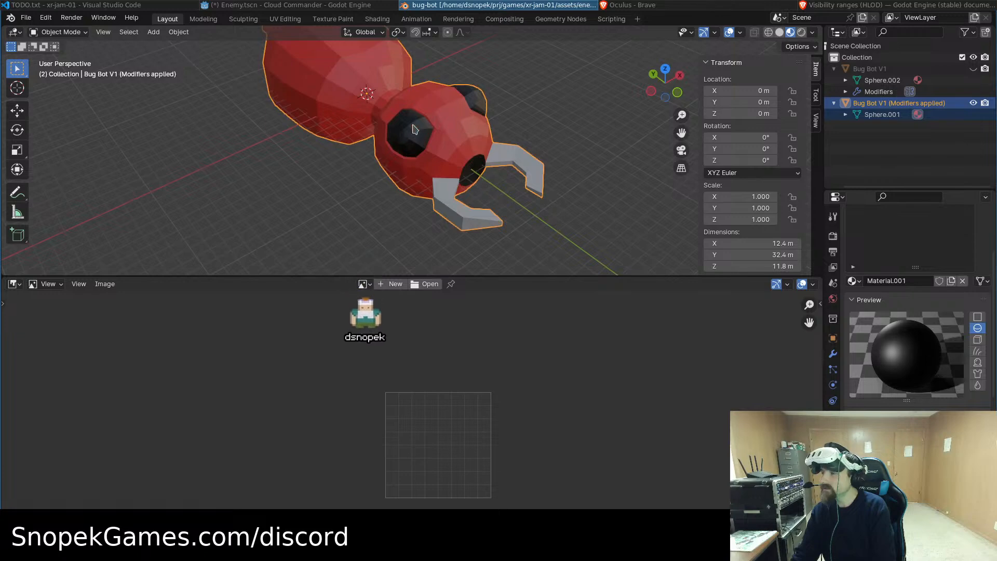
pyautogui.click(344, 5)
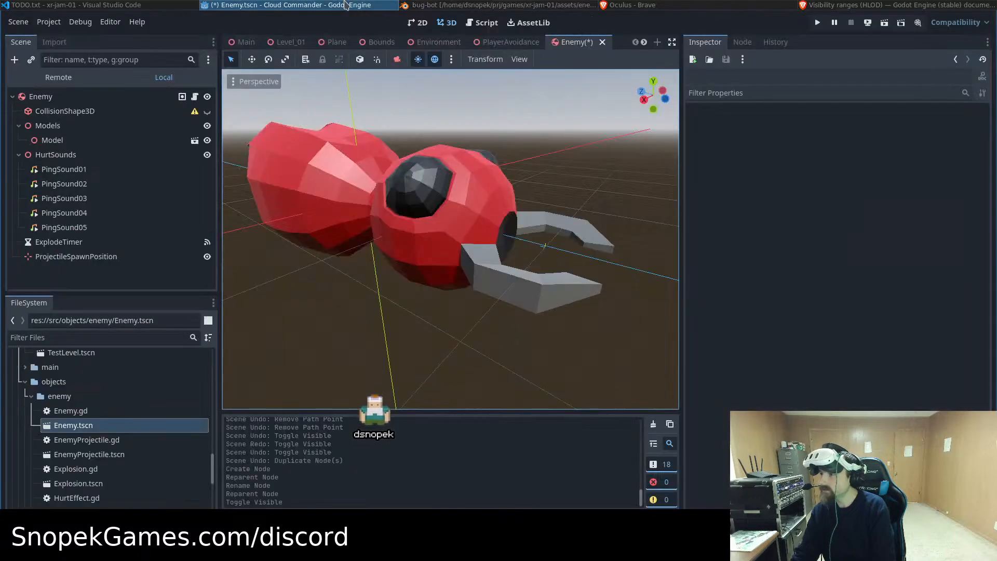
pyautogui.click(457, 4)
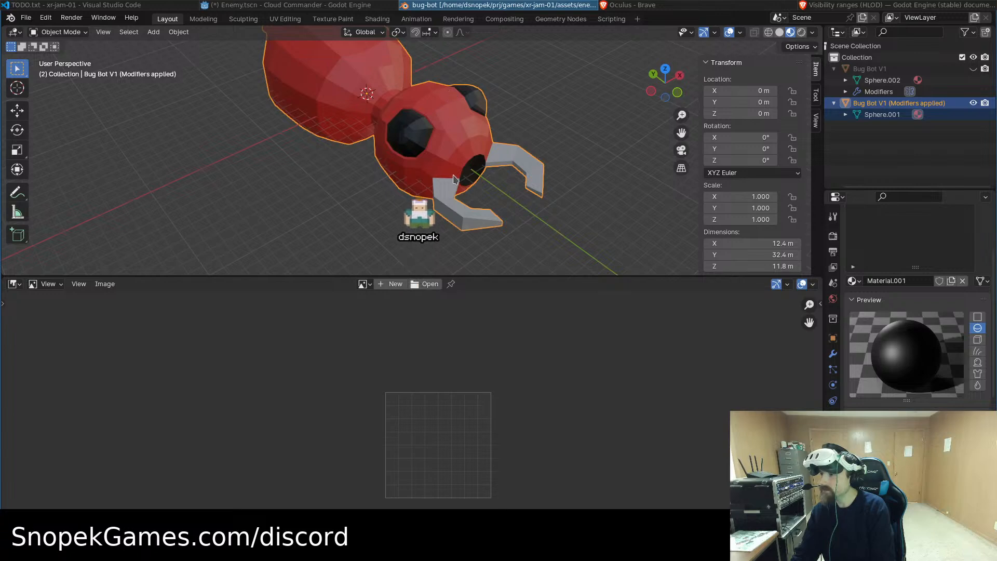
pyautogui.click(379, 4)
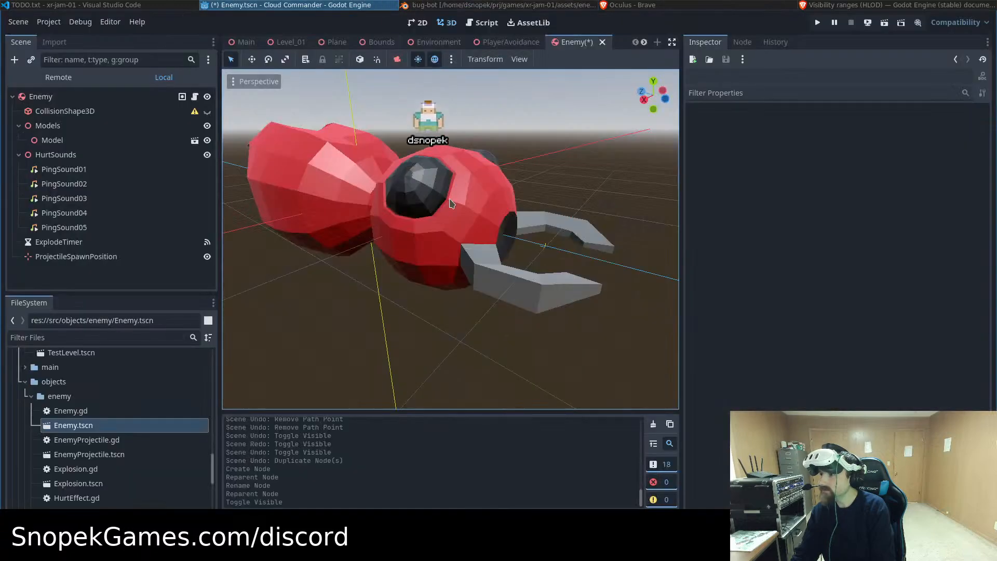
pyautogui.click(455, 5)
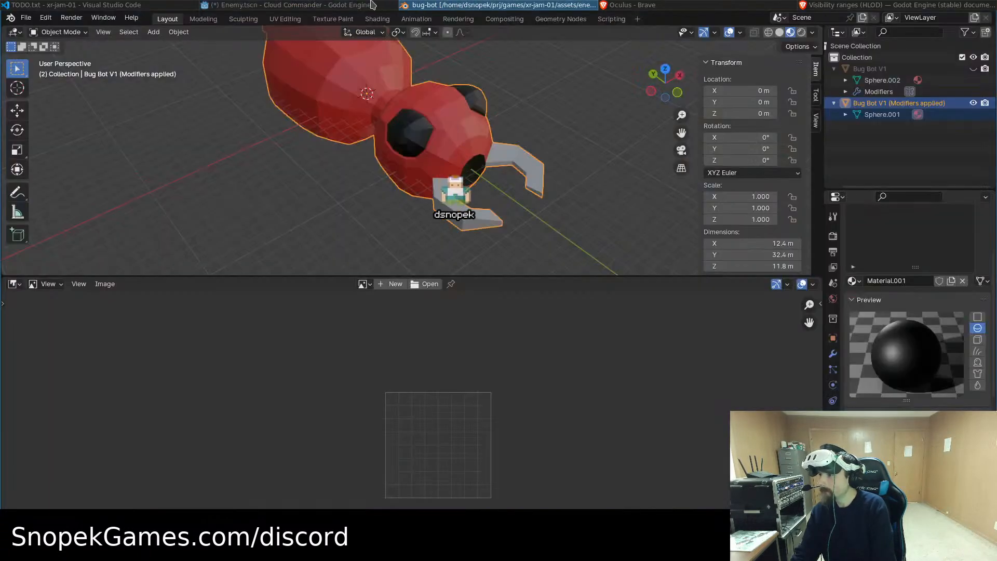
pyautogui.click(372, 5)
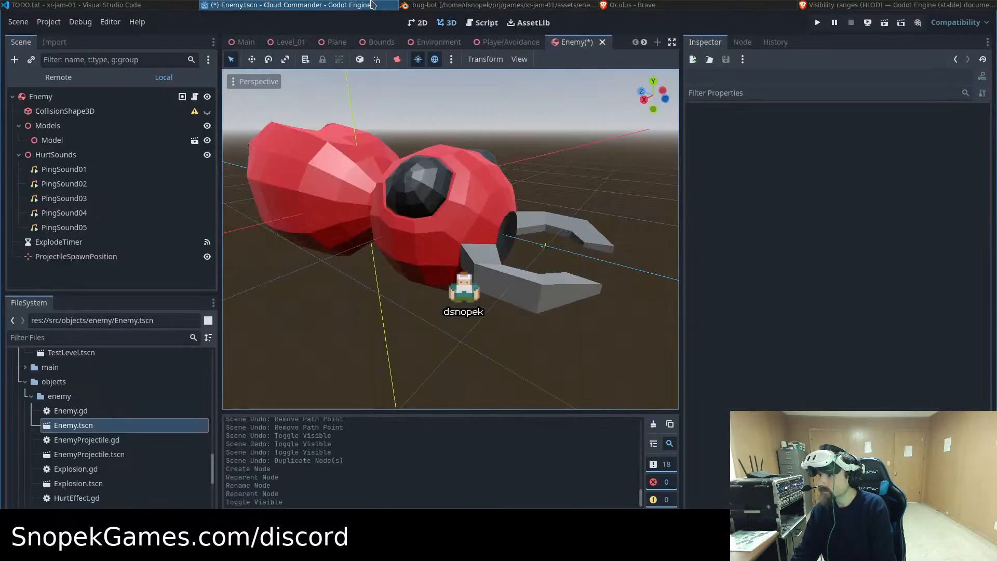
pyautogui.click(474, 4)
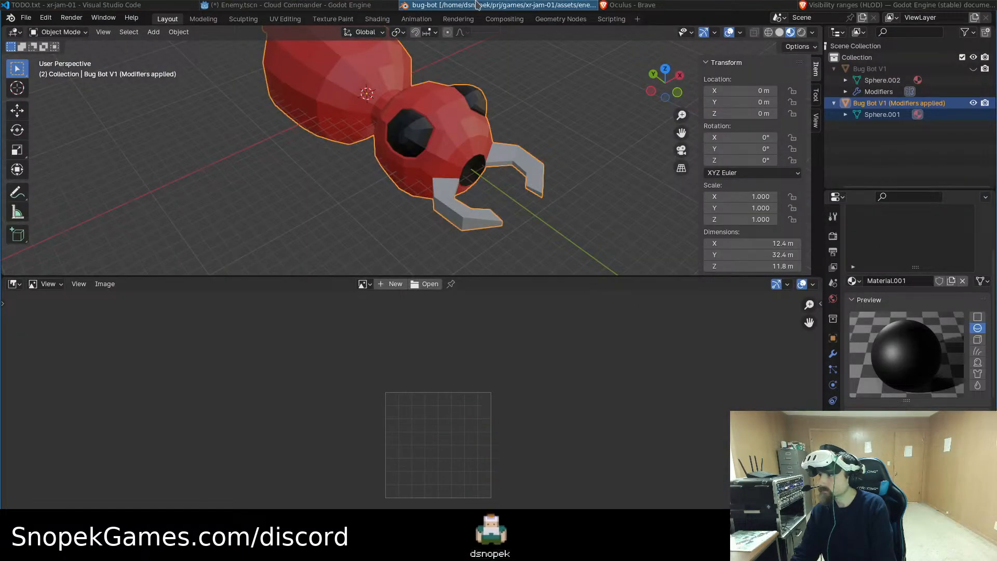
# Check the bug-bot in Rendered viewport shading from another angle and return to Material Preview shading
pyautogui.click(801, 32)
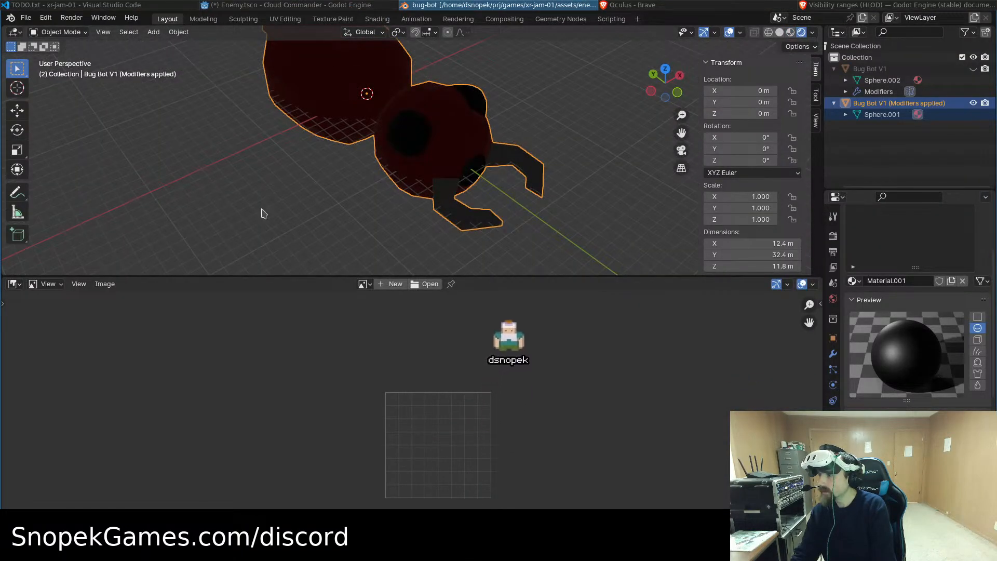
pyautogui.moveTo(262, 209); pyautogui.dragTo(546, 125, button='middle')
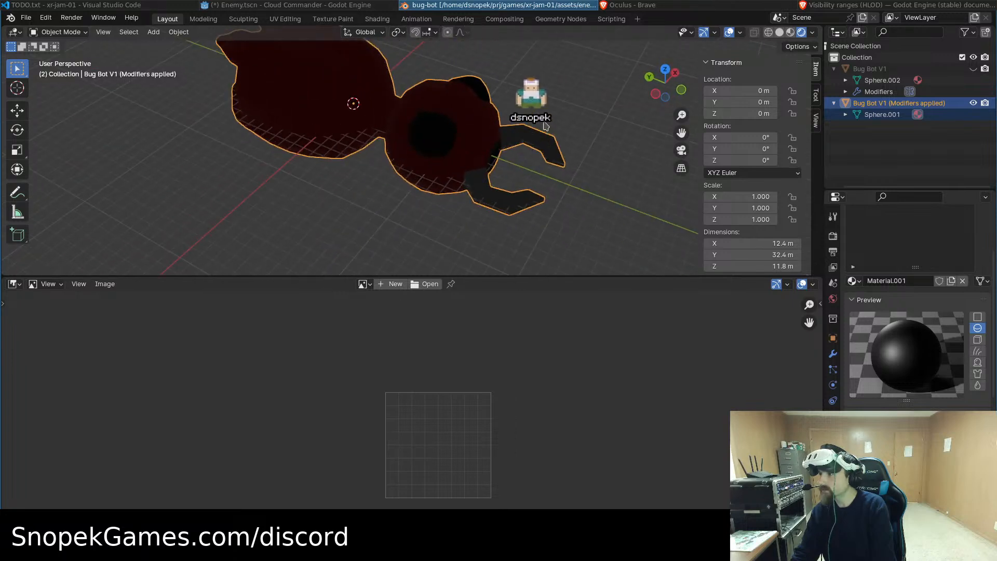
pyautogui.click(791, 33)
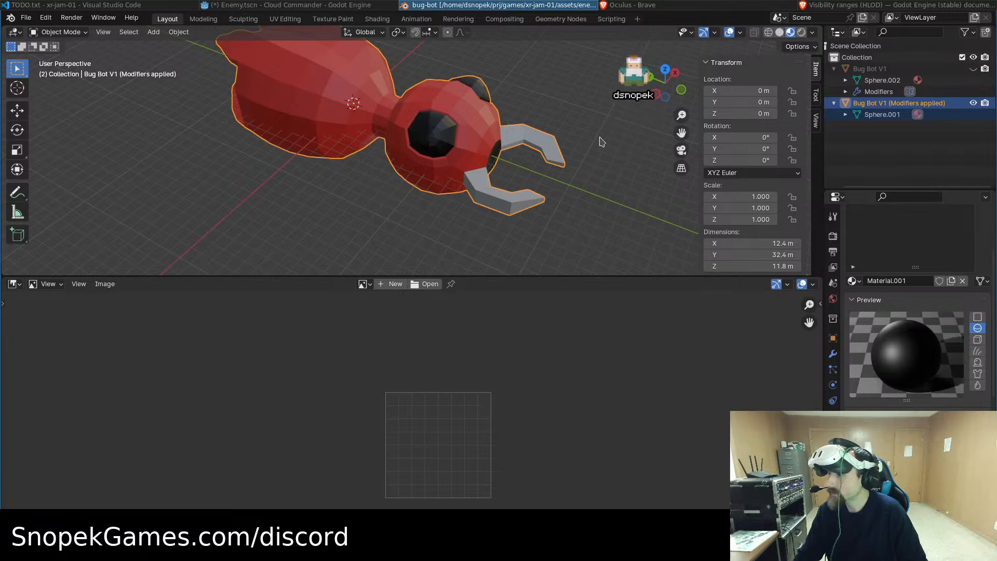
# Inspect the bug-bot's surface facets up close in Blender and check them against the Godot enemy model again
pyautogui.scroll(3, 599, 144)
pyautogui.scroll(-2, 600, 151)
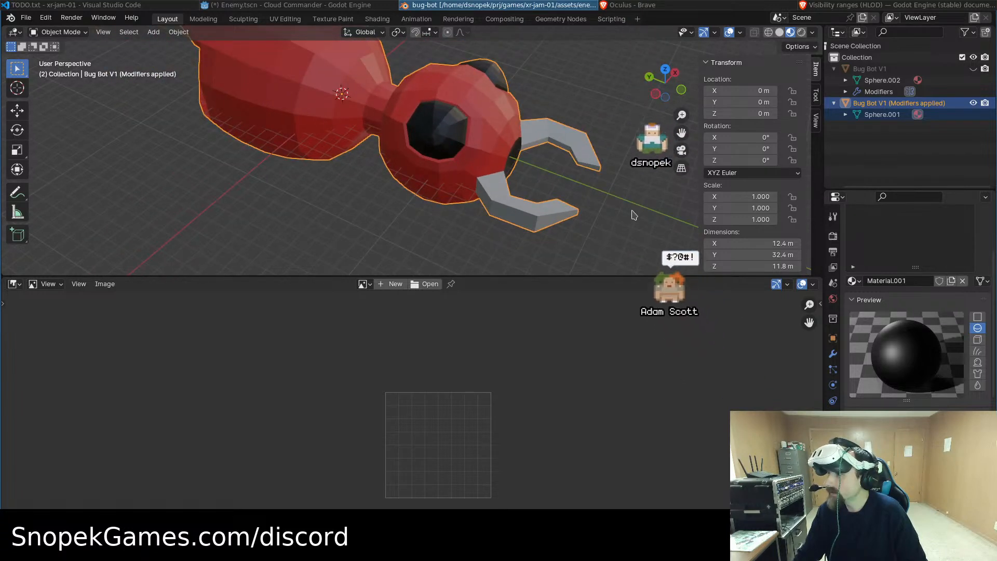
pyautogui.scroll(1, 633, 210)
pyautogui.scroll(-1, 634, 207)
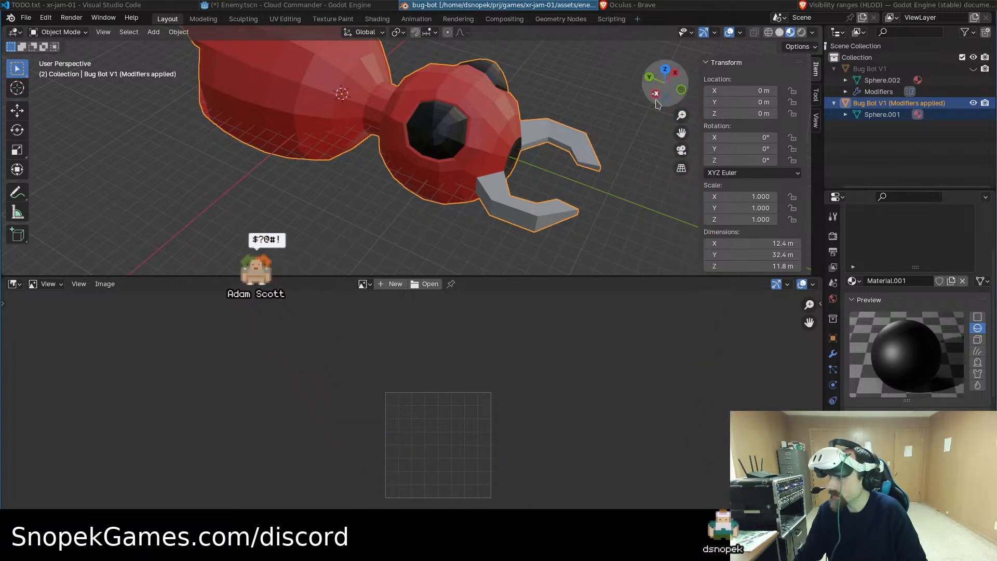
pyautogui.scroll(-2, 638, 156)
pyautogui.click(356, 5)
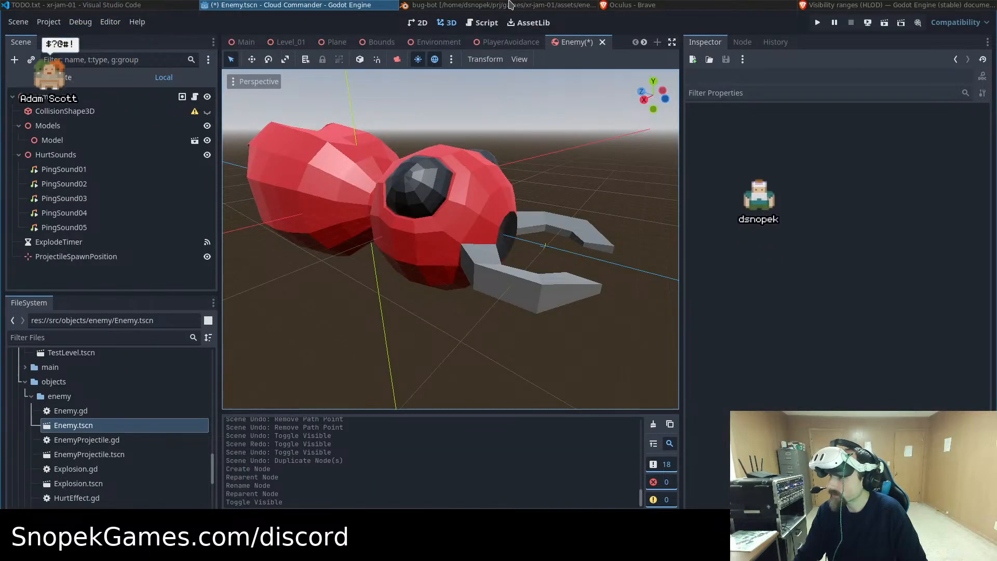
pyautogui.click(489, 5)
pyautogui.click(360, 5)
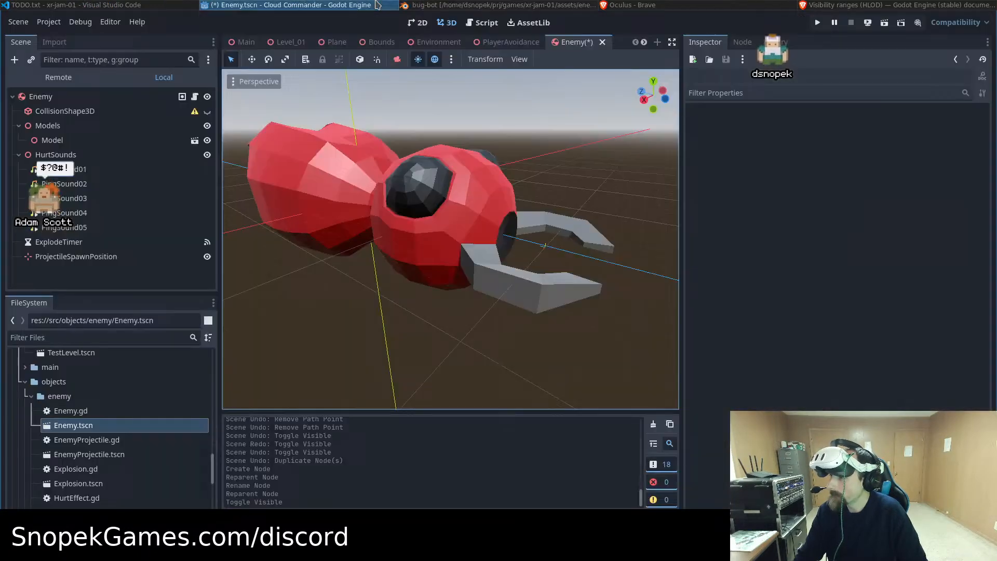
pyautogui.click(521, 5)
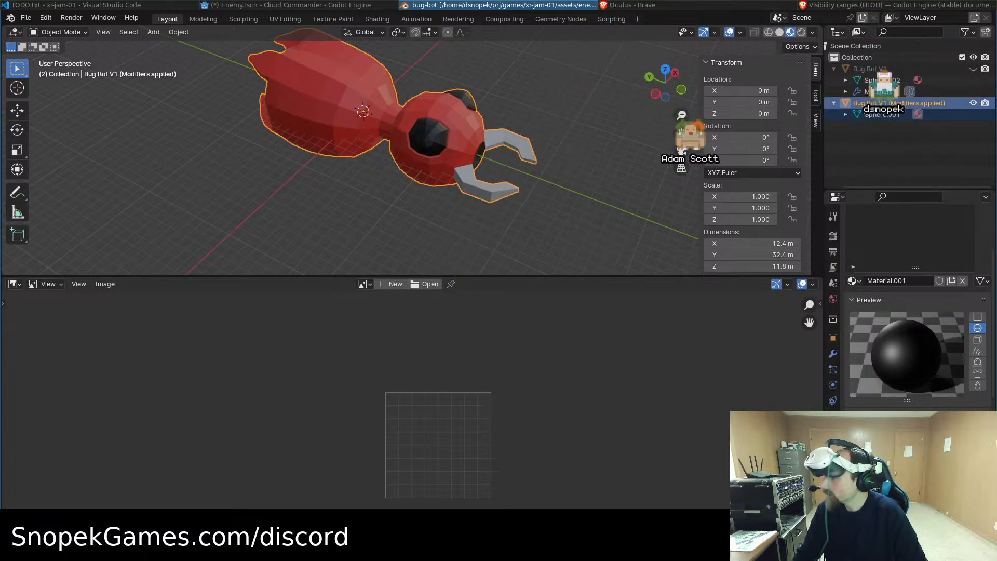
# Copy the Bug Bot V1 (Modifiers applied) object and paste the duplicate into Collection
pyautogui.click(875, 117)
pyautogui.click(876, 116)
pyautogui.click(871, 105)
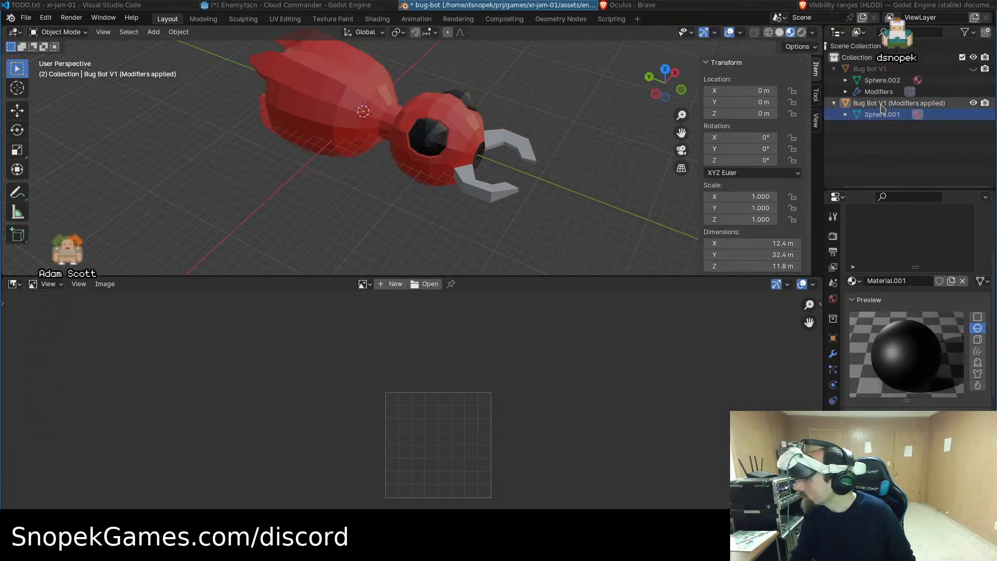
pyautogui.rightClick(882, 115)
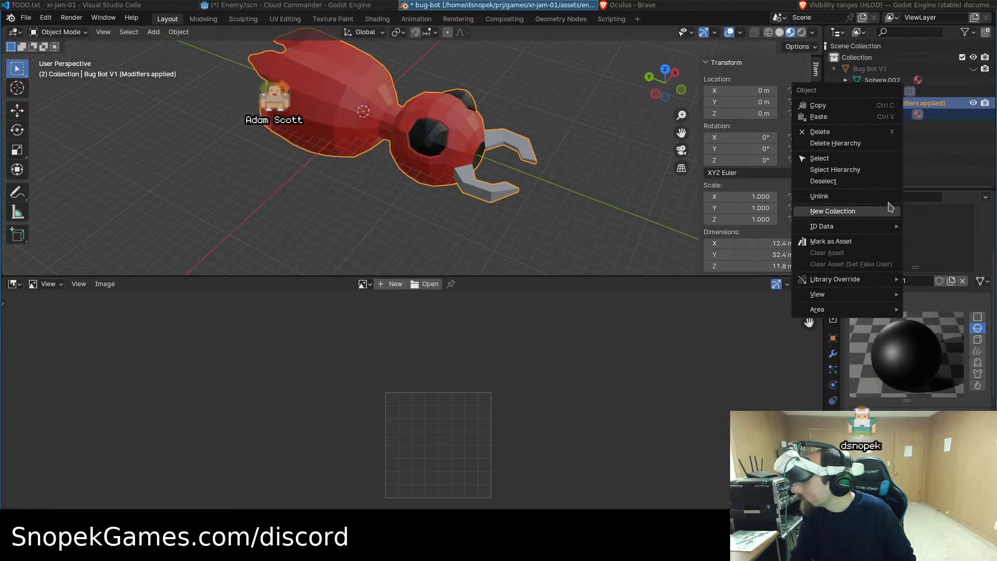
pyautogui.click(855, 58)
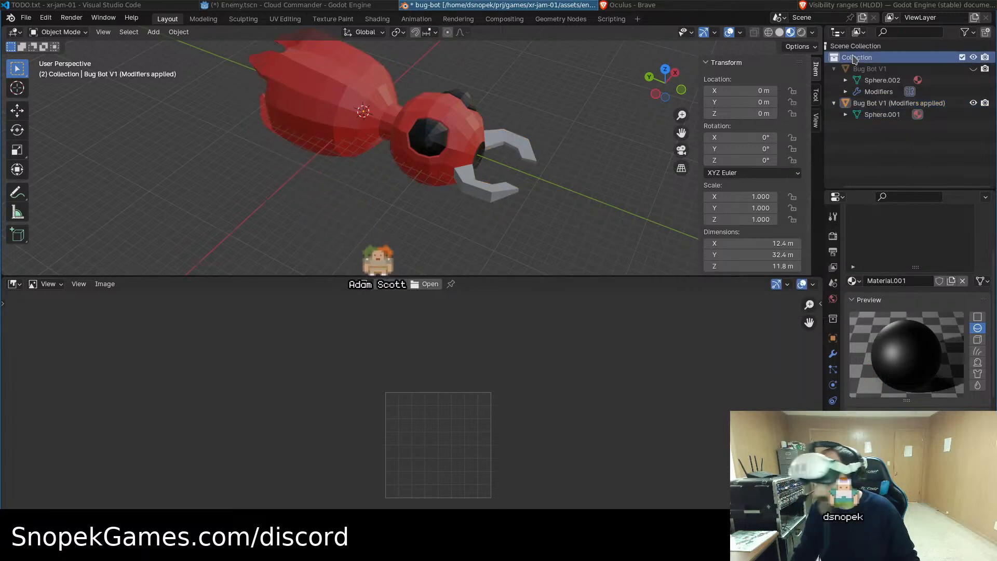
pyautogui.hotkey('ctrl', 'v')
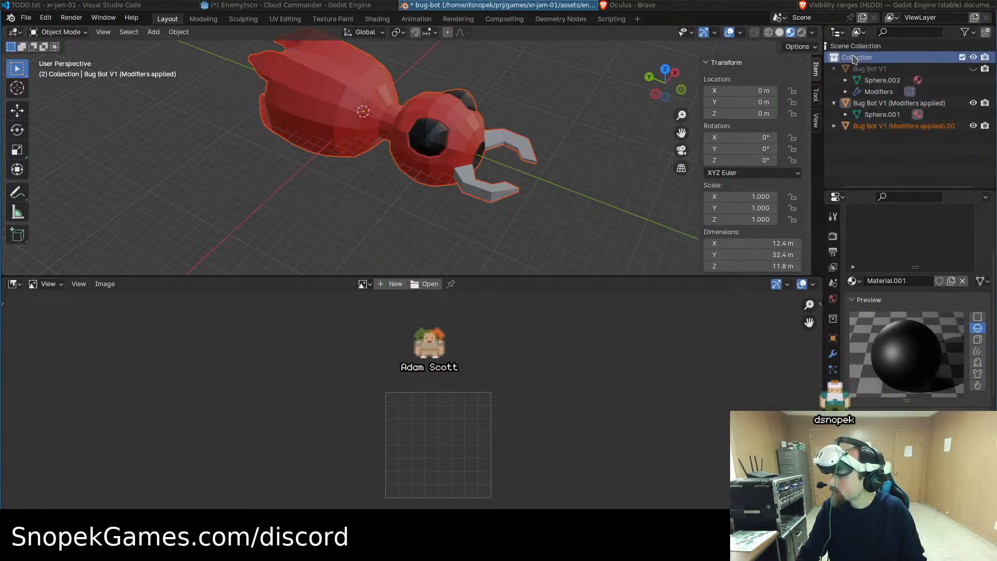
# Check the duplicate's mesh data and rename the duplicate object to "Bug Bot V1 (Modifiers applied"
pyautogui.click(835, 126)
pyautogui.click(835, 126)
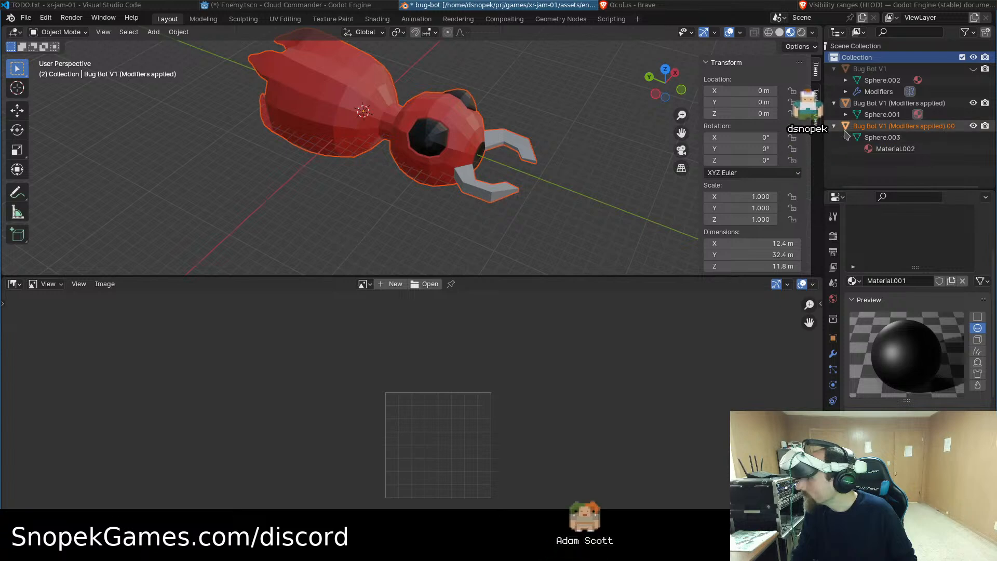
pyautogui.doubleClick(935, 126)
pyautogui.press('Left')
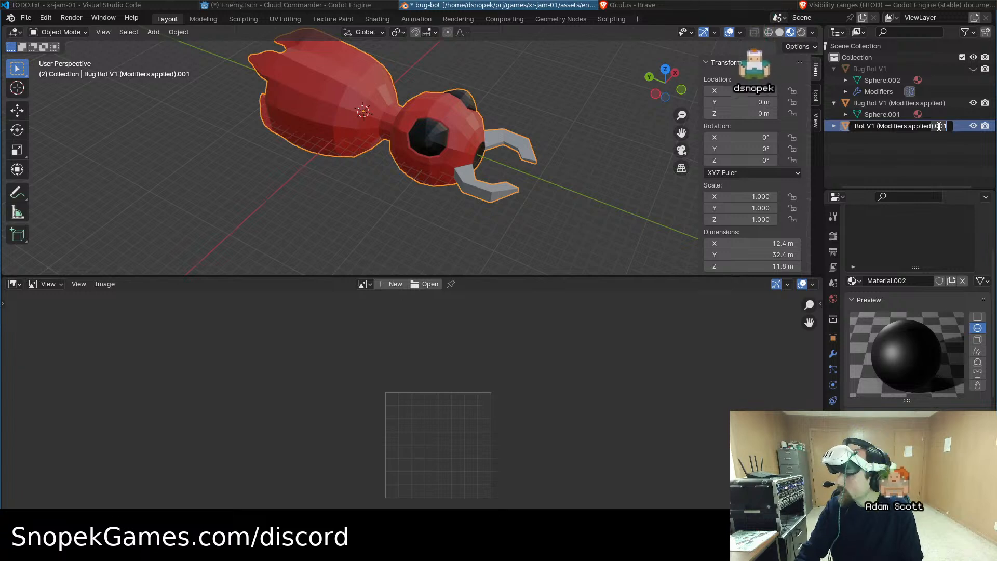
pyautogui.press('Return')
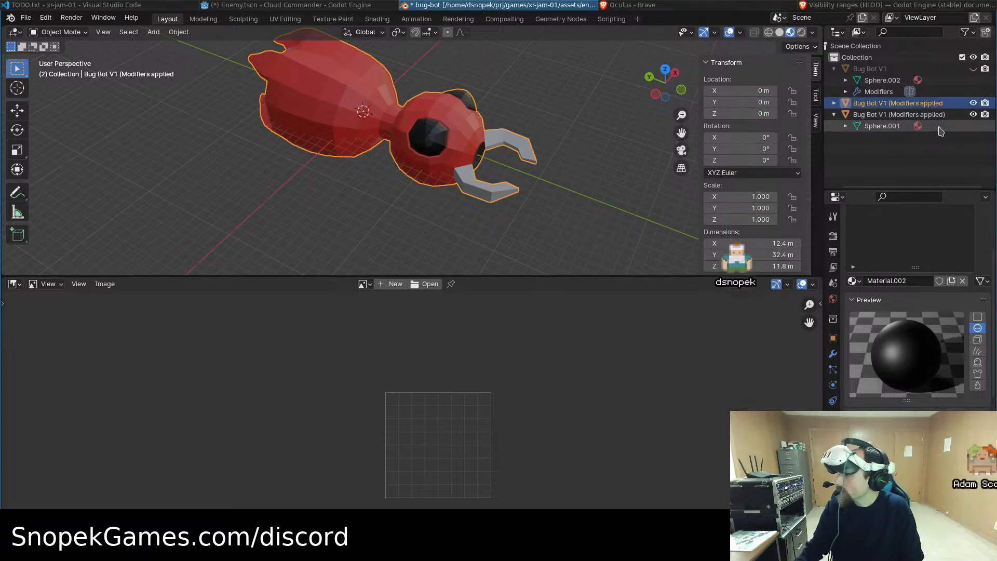
# Rename the original object containing Sphere.001 to "Bug Bot V1 (Modifiers applied - decimated 1)"
pyautogui.click(936, 115)
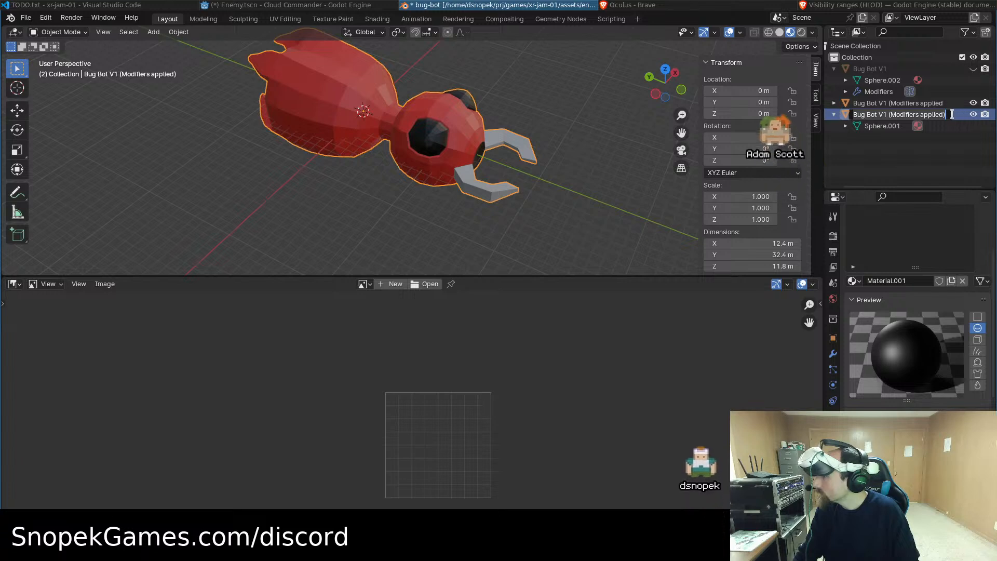
pyautogui.doubleClick(951, 115)
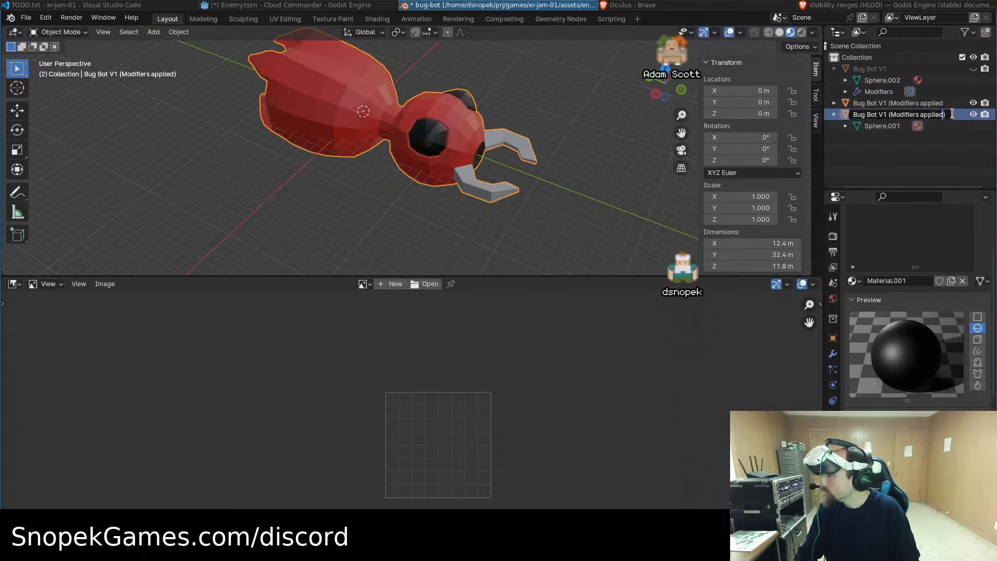
pyautogui.press('Left')
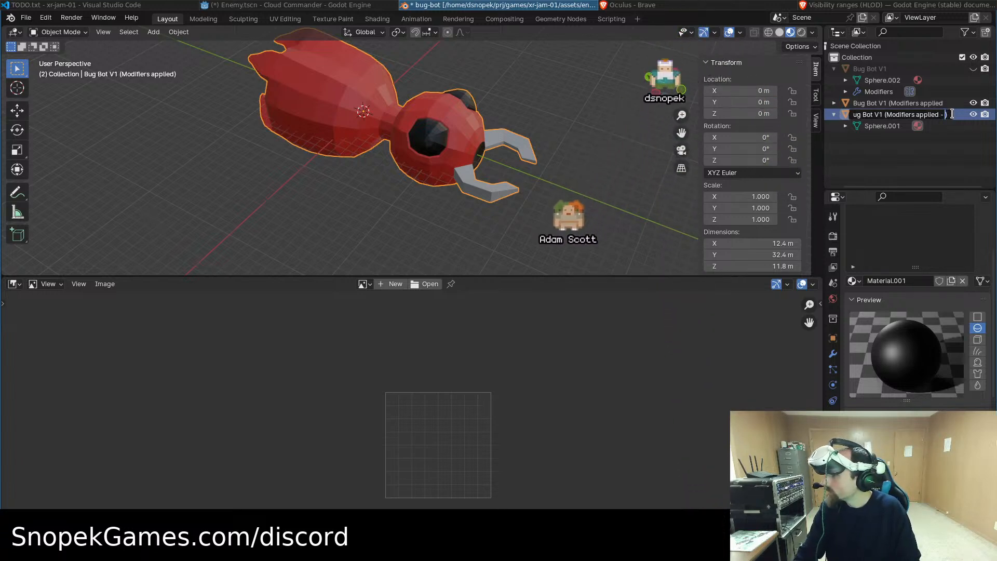
pyautogui.write('- d')
pyautogui.write('ecimated')
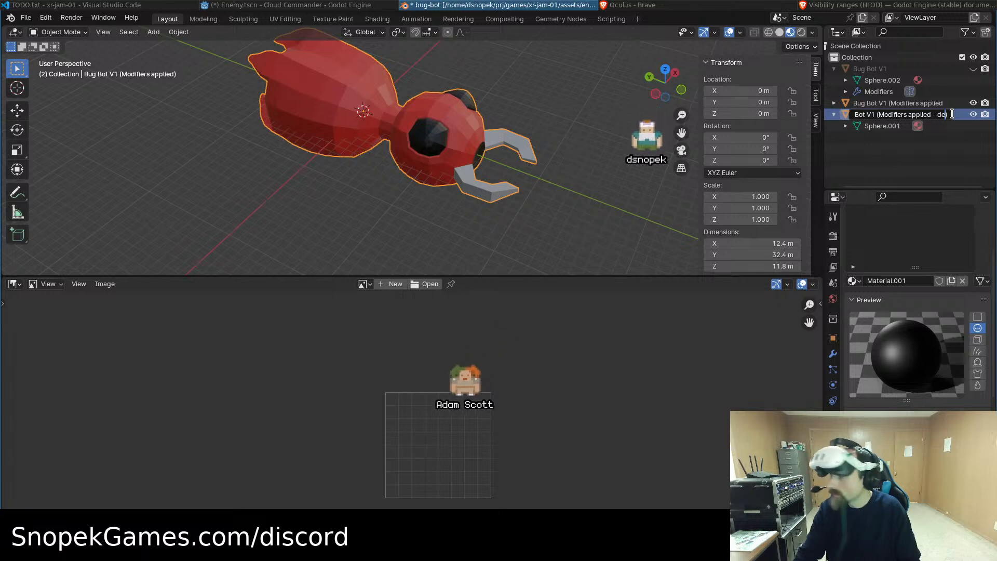
pyautogui.write(' 1')
pyautogui.press('Return')
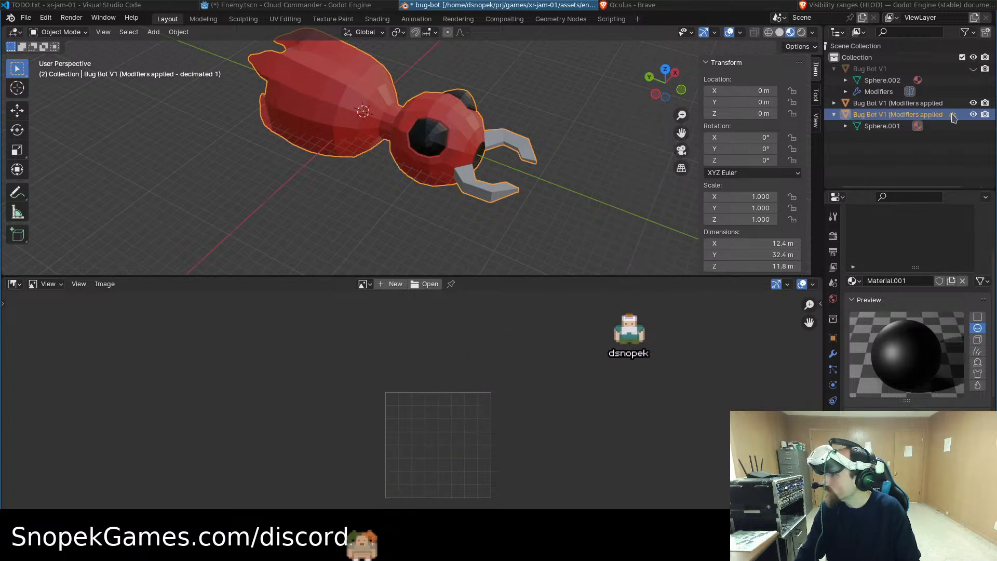
# Widen the Outliner to show full object names and hide the duplicate "Bug Bot V1 (Modifiers applied" object in the viewport
pyautogui.moveTo(824, 130); pyautogui.dragTo(743, 130)
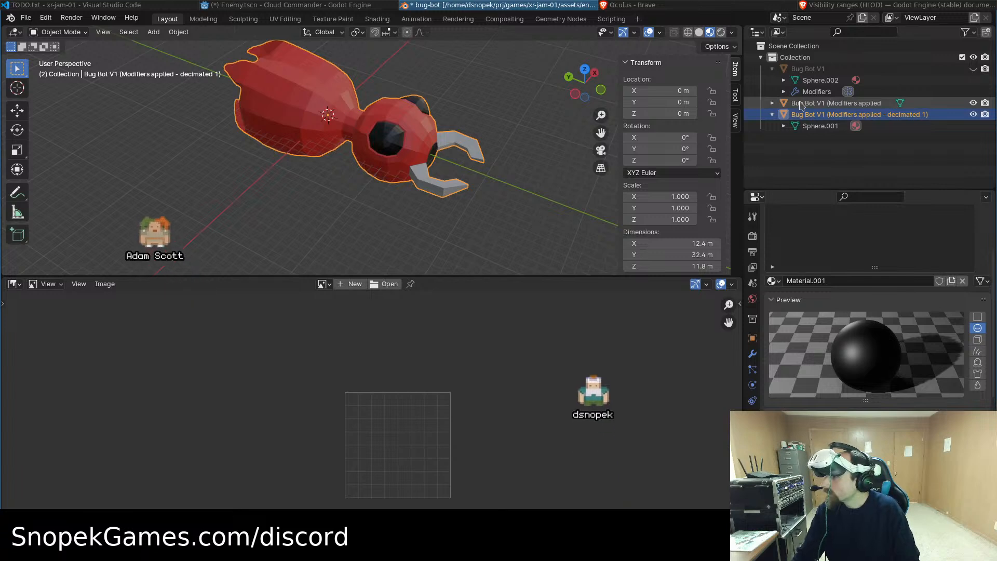
pyautogui.click(995, 106)
pyautogui.click(973, 103)
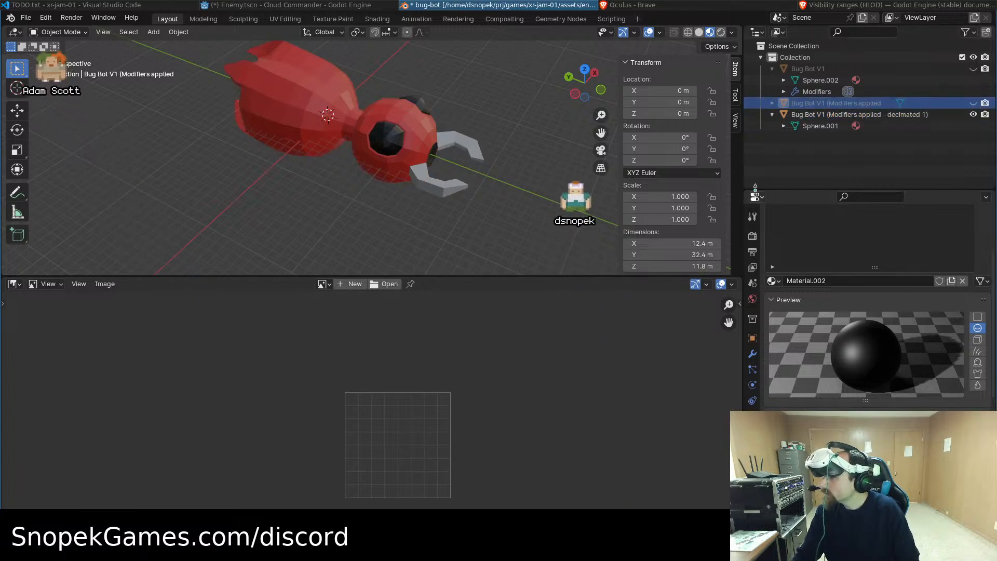
# Add a Decimate modifier to the decimated 1 bug-bot and reduce its Collapse ratio to about 0.1674
pyautogui.click(784, 126)
pyautogui.click(820, 126)
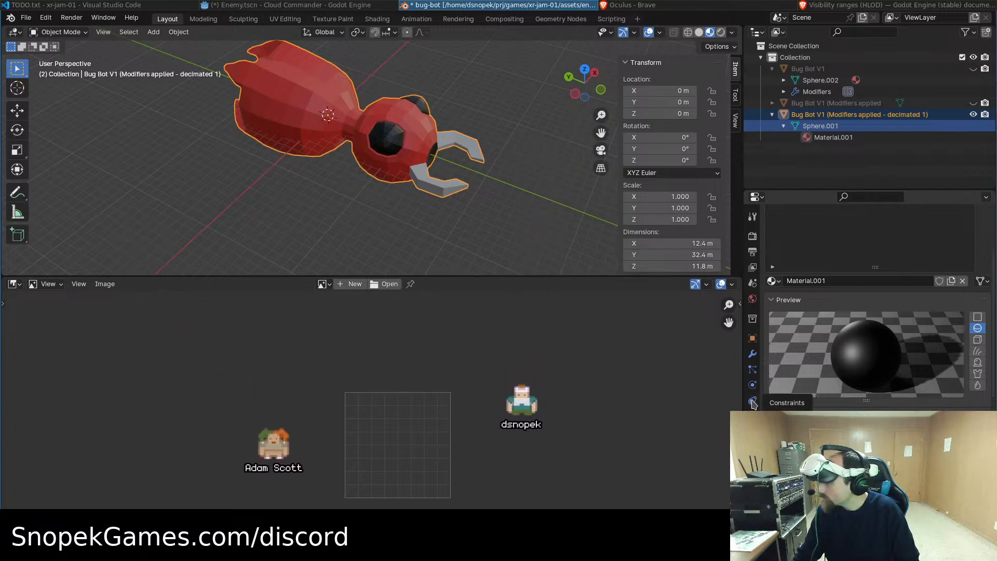
pyautogui.click(752, 354)
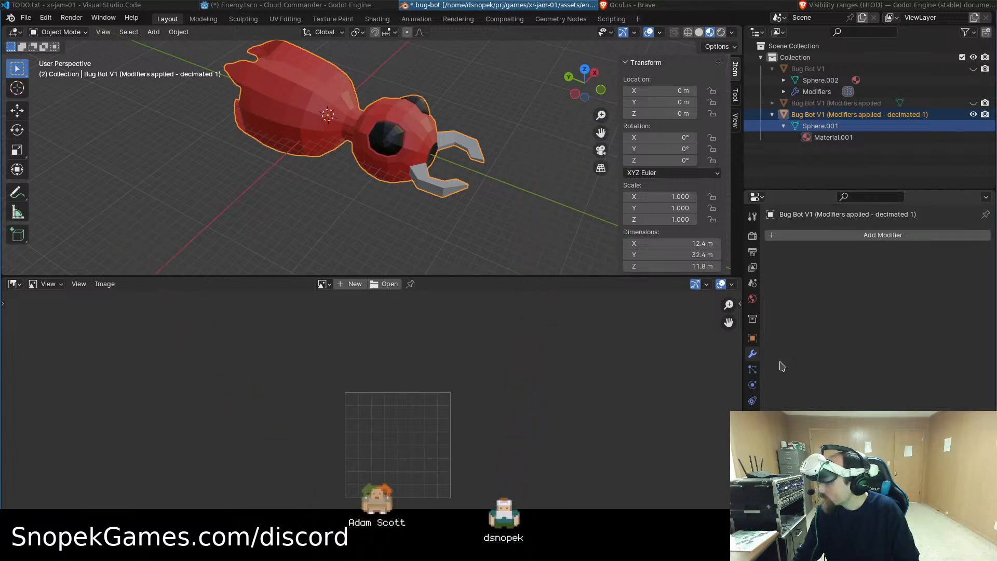
pyautogui.click(880, 240)
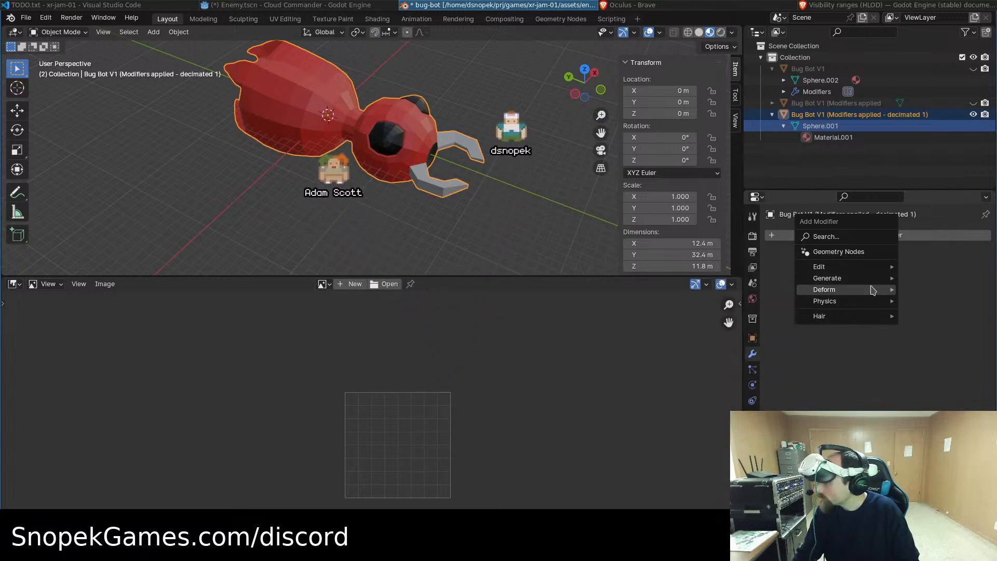
pyautogui.moveTo(874, 292)
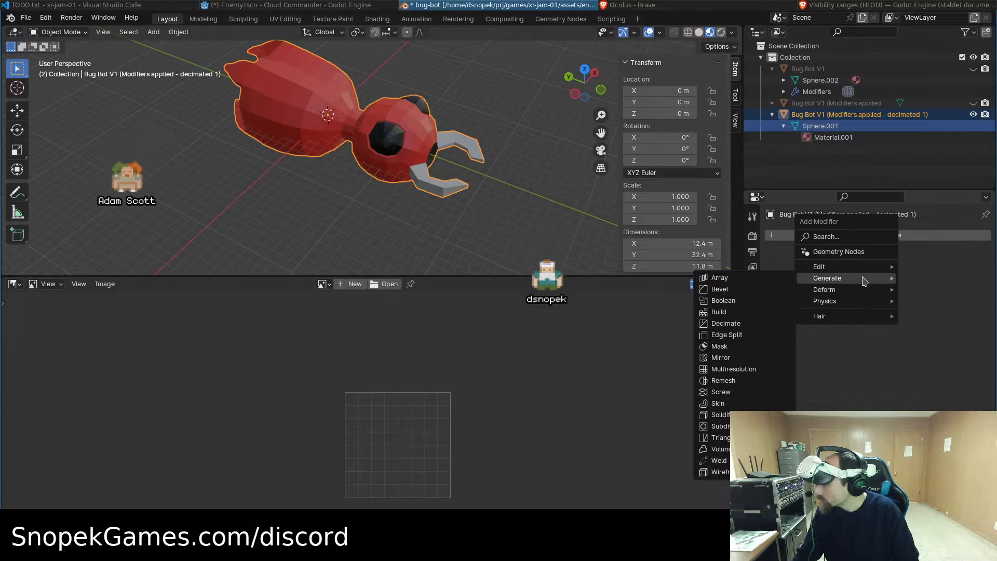
pyautogui.click(737, 324)
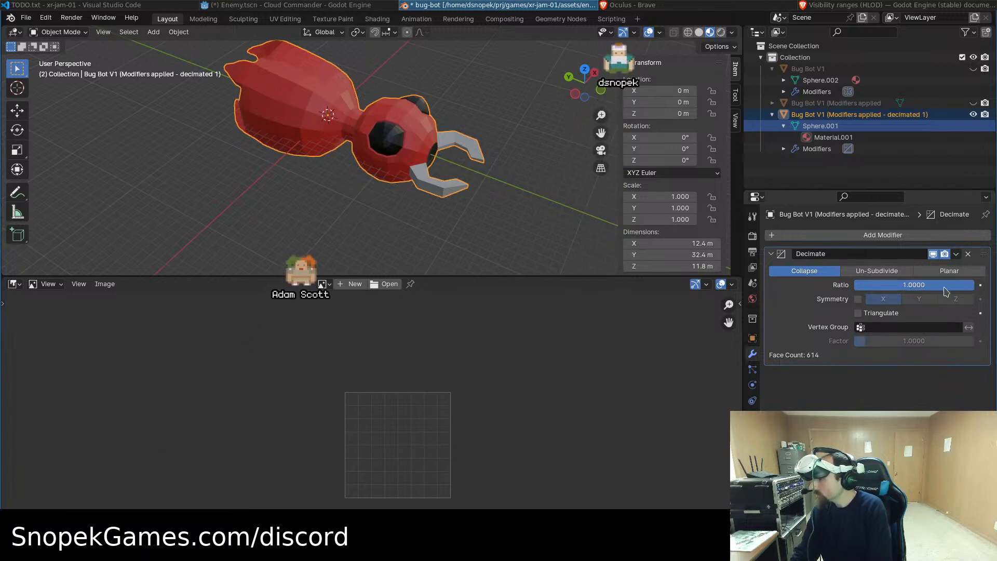
pyautogui.moveTo(960, 289); pyautogui.dragTo(858, 285)
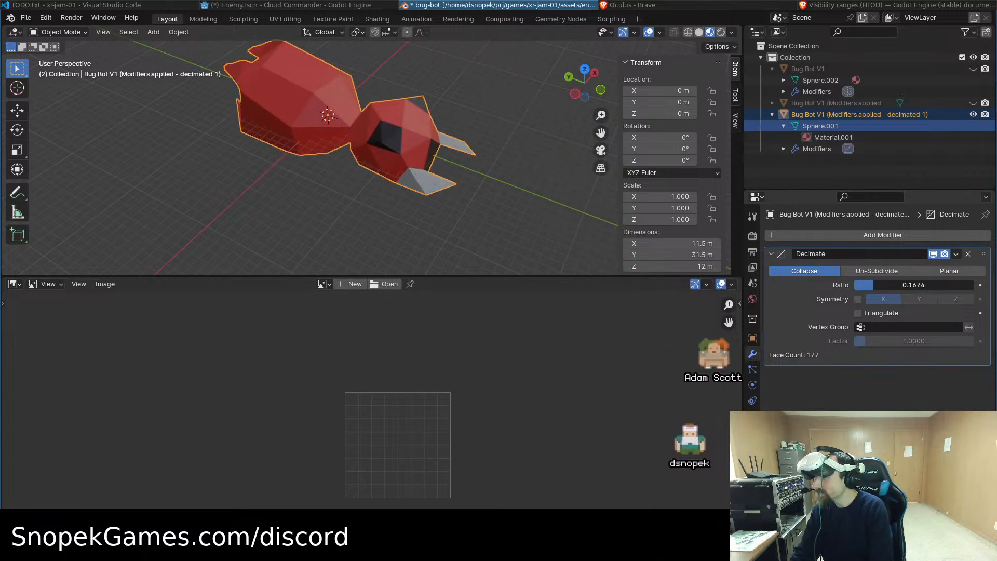
# Adjust the decimated 1 bug-bot's Decimate ratio to about 0.4163 and apply the modifier
pyautogui.moveTo(859, 285); pyautogui.dragTo(960, 284)
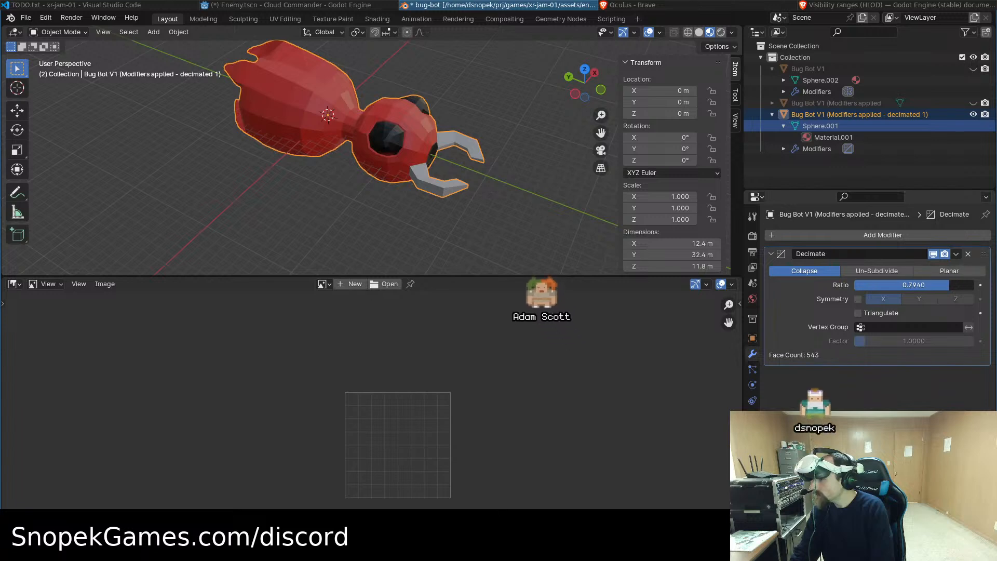
pyautogui.moveTo(950, 285); pyautogui.dragTo(910, 285)
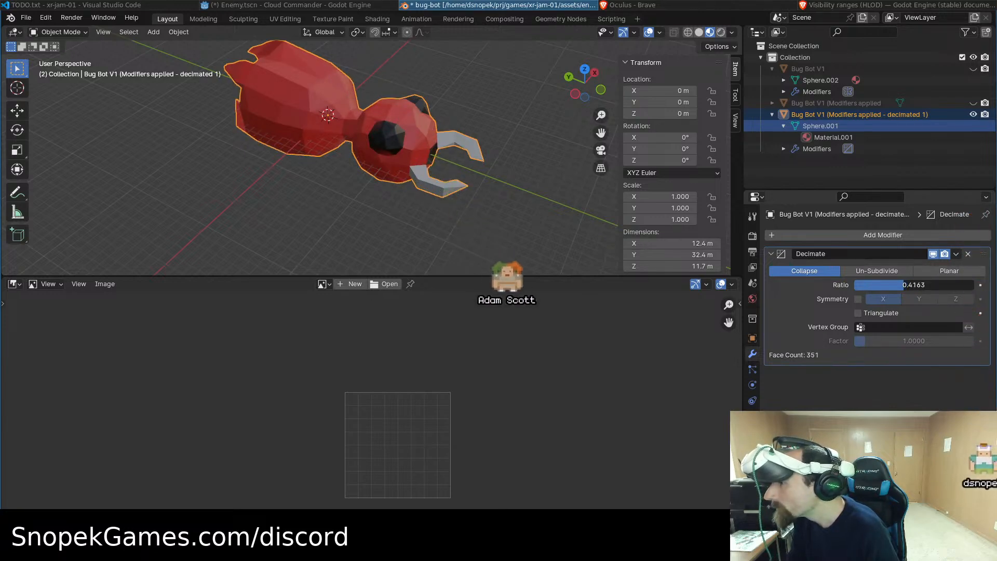
pyautogui.scroll(6, 464, 175)
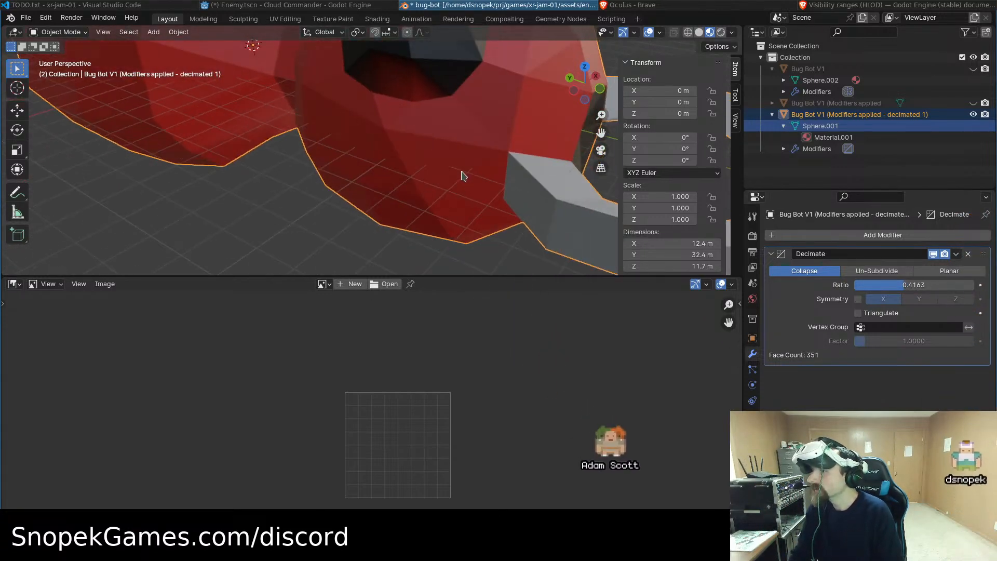
pyautogui.moveTo(462, 172); pyautogui.dragTo(425, 160, button='middle')
pyautogui.moveTo(537, 175); pyautogui.dragTo(465, 175, button='middle')
pyautogui.scroll(-10, 520, 182)
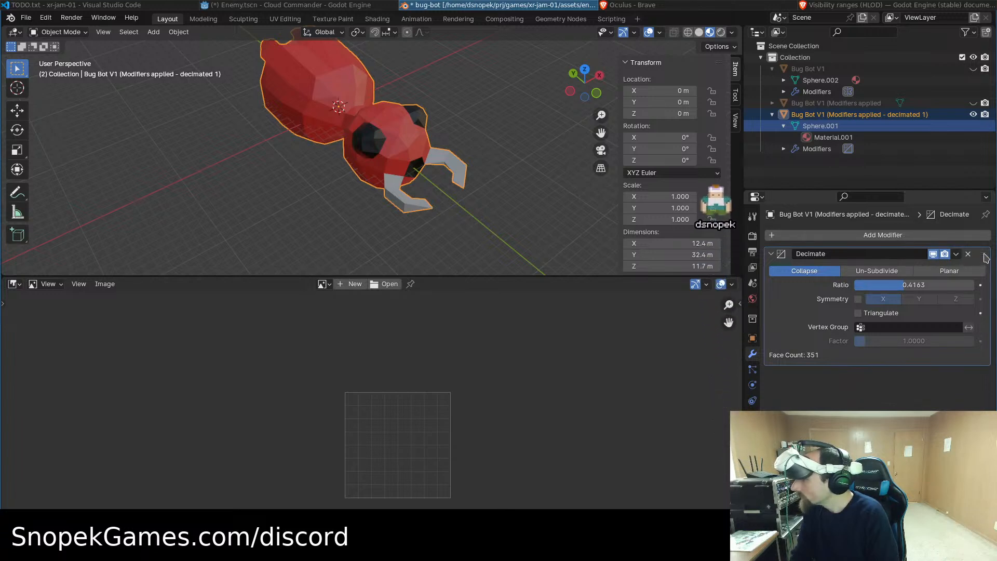
pyautogui.click(957, 254)
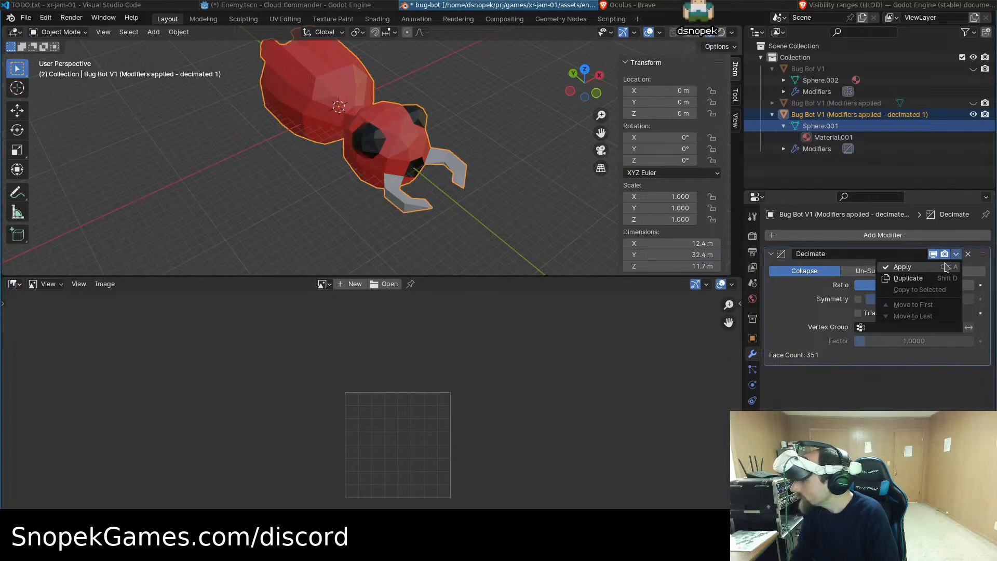
pyautogui.click(908, 269)
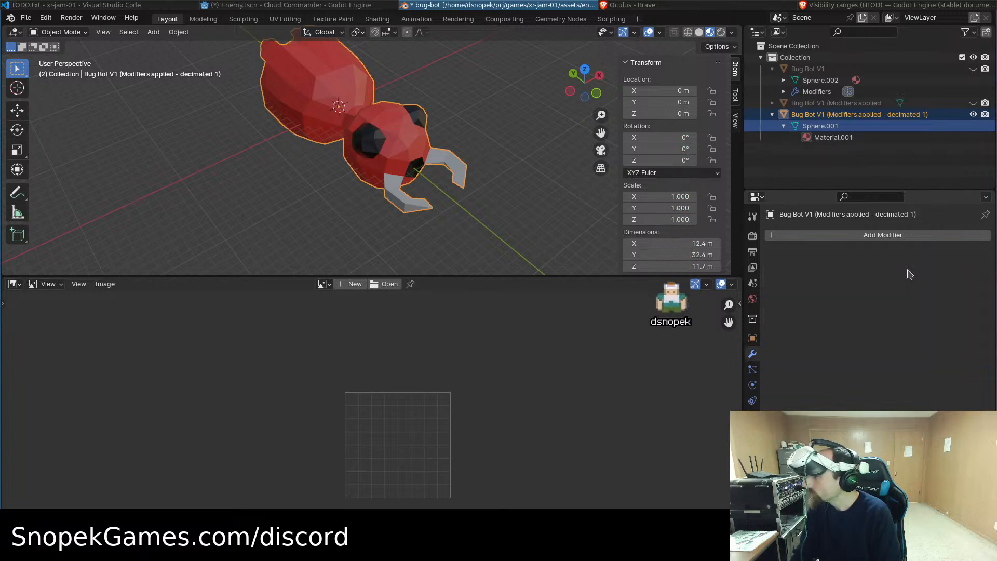
# Paste a copy of "Bug Bot V1 (Modifiers applied" into Collection and hide the decimated 1 object in the viewport
pyautogui.click(837, 104)
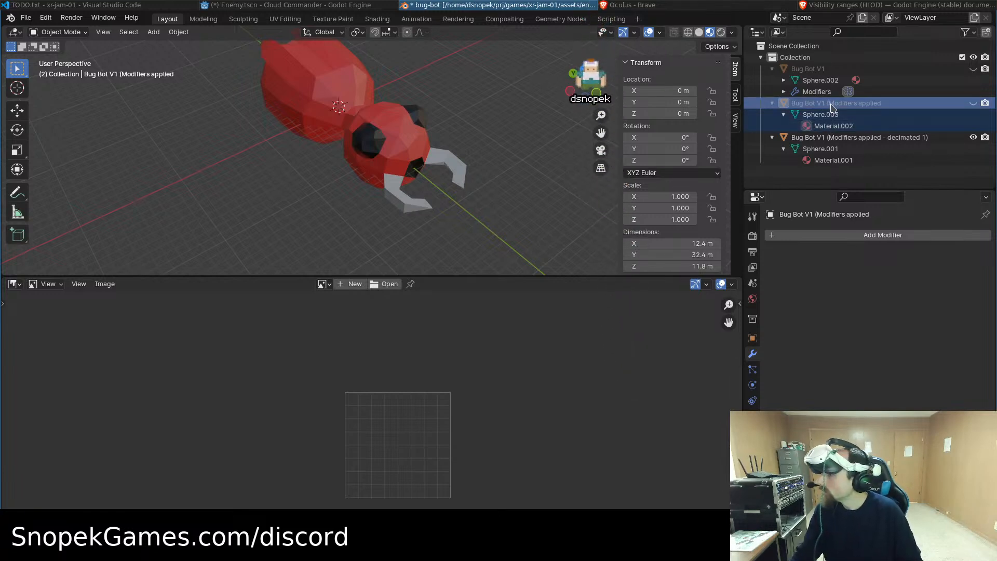
pyautogui.click(804, 60)
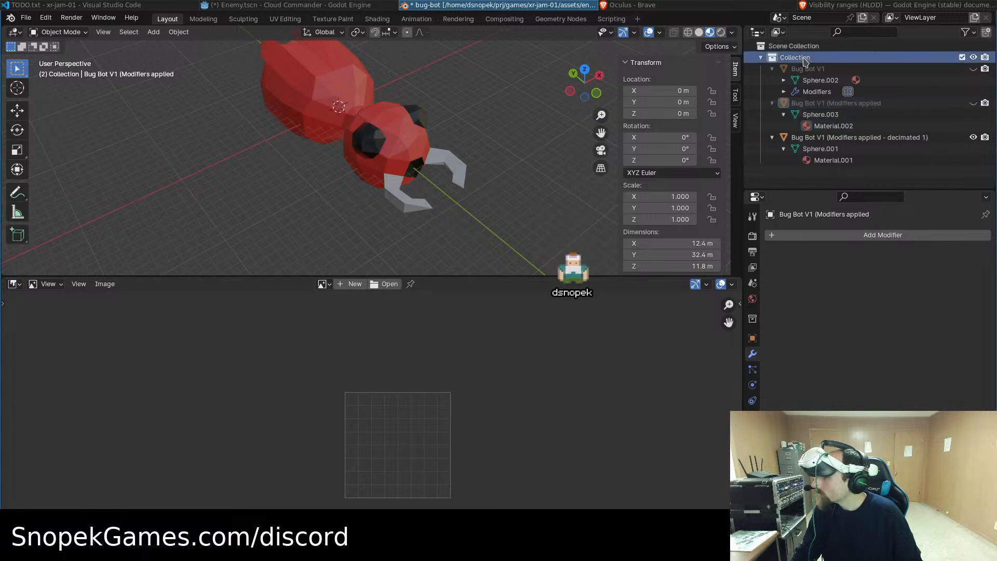
pyautogui.hotkey('ctrl', 'v')
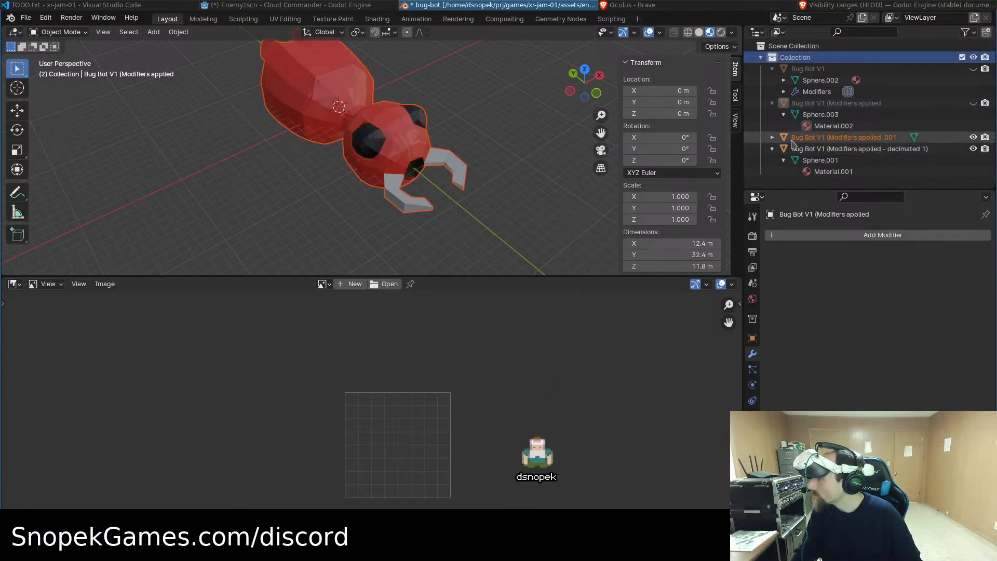
pyautogui.moveTo(794, 148)
pyautogui.mouseDown()
pyautogui.moveTo(796, 127)
pyautogui.moveTo(798, 151)
pyautogui.mouseUp()
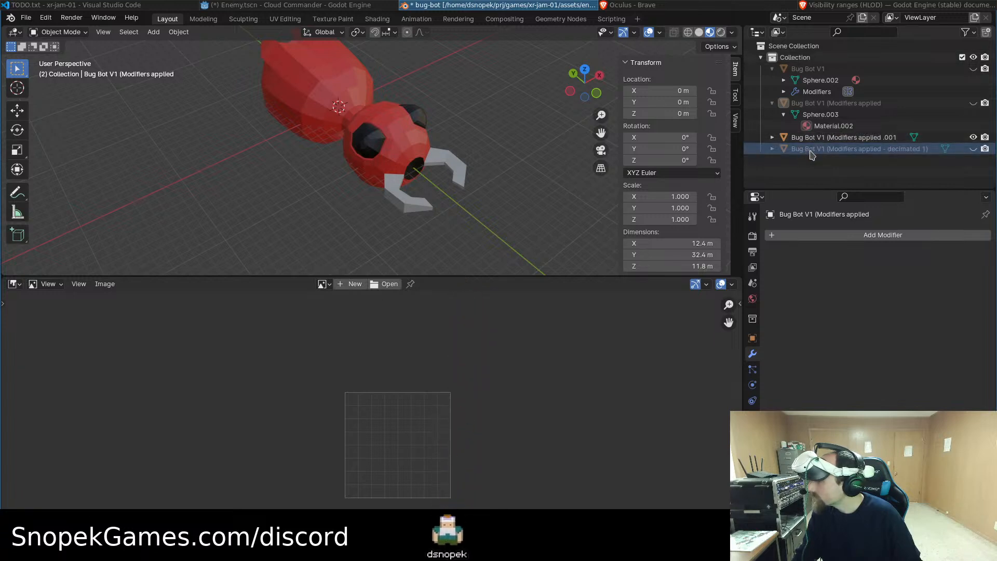
# Rename the pasted bug-bot copy to "Bug Bot V1 (Modifiers applied - decimated 2)"
pyautogui.click(879, 138)
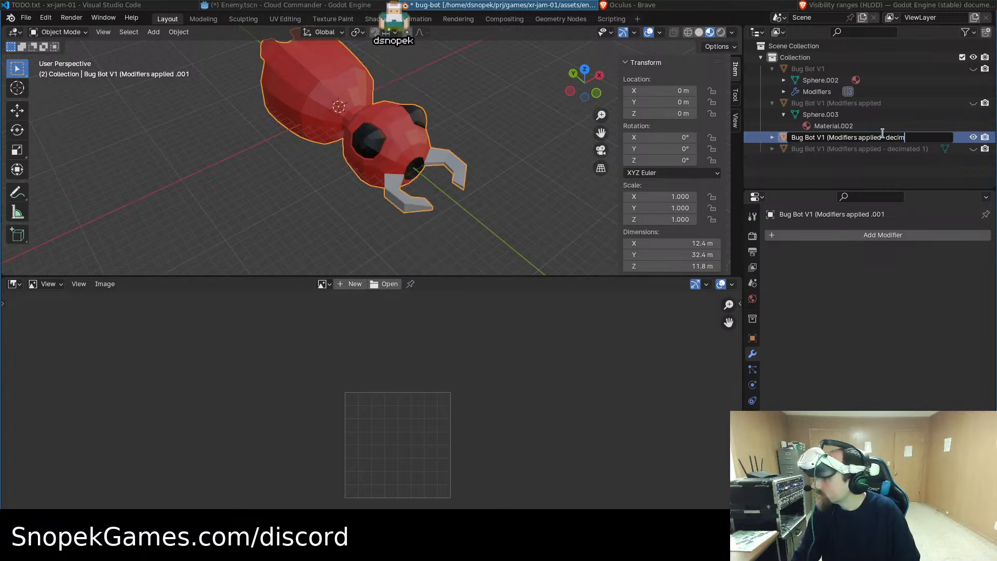
pyautogui.write(')')
pyautogui.press('Return')
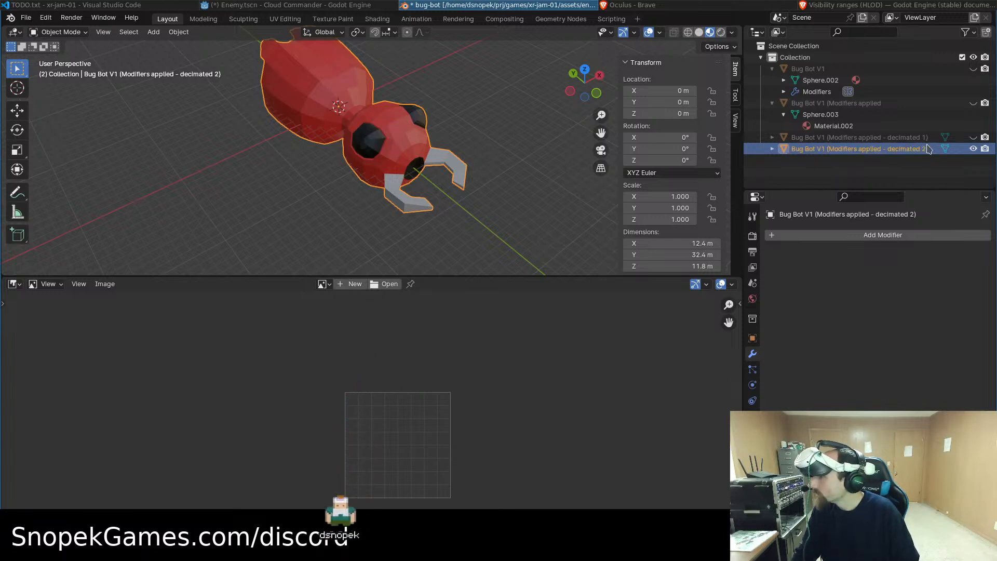
# Add a Decimate modifier to the decimated 2 bug-bot and reduce its Collapse ratio to about 0.1803
pyautogui.click(773, 148)
pyautogui.click(814, 162)
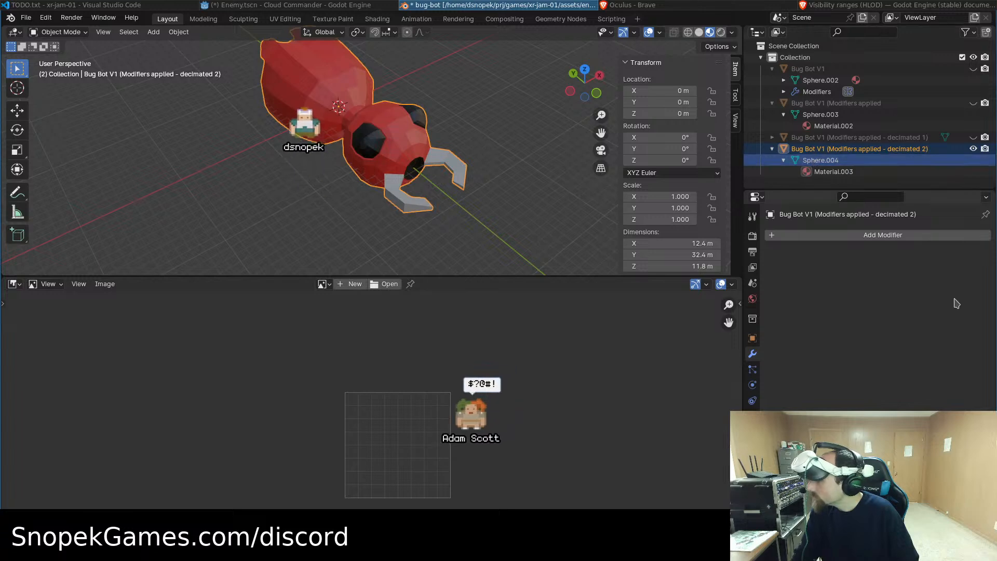
pyautogui.click(896, 235)
pyautogui.moveTo(907, 253)
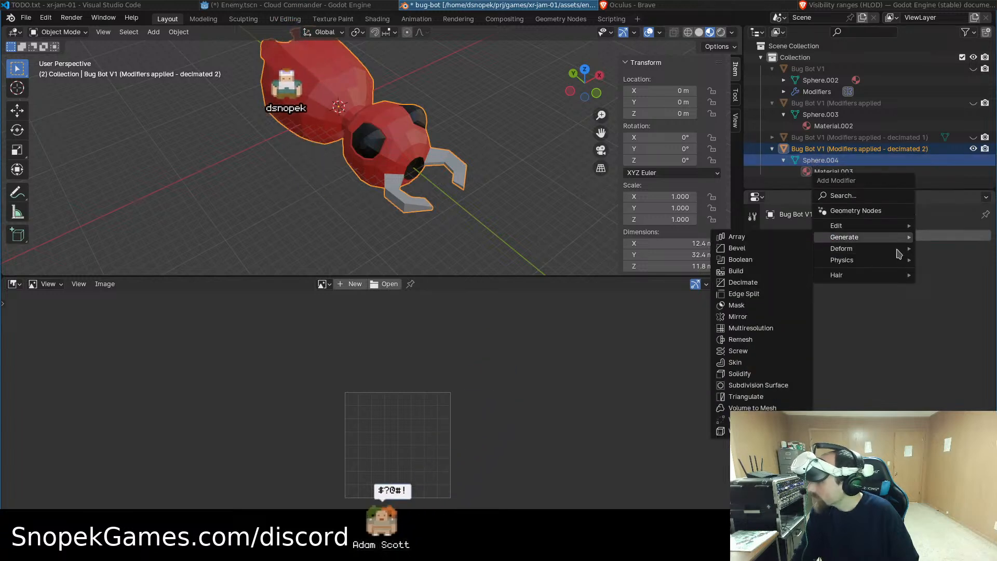
pyautogui.moveTo(875, 237)
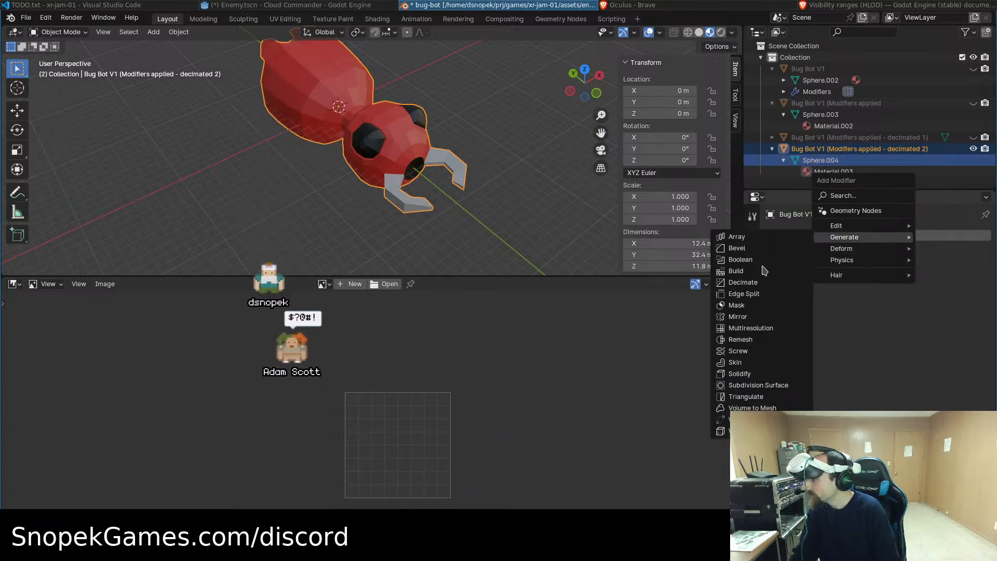
pyautogui.click(743, 282)
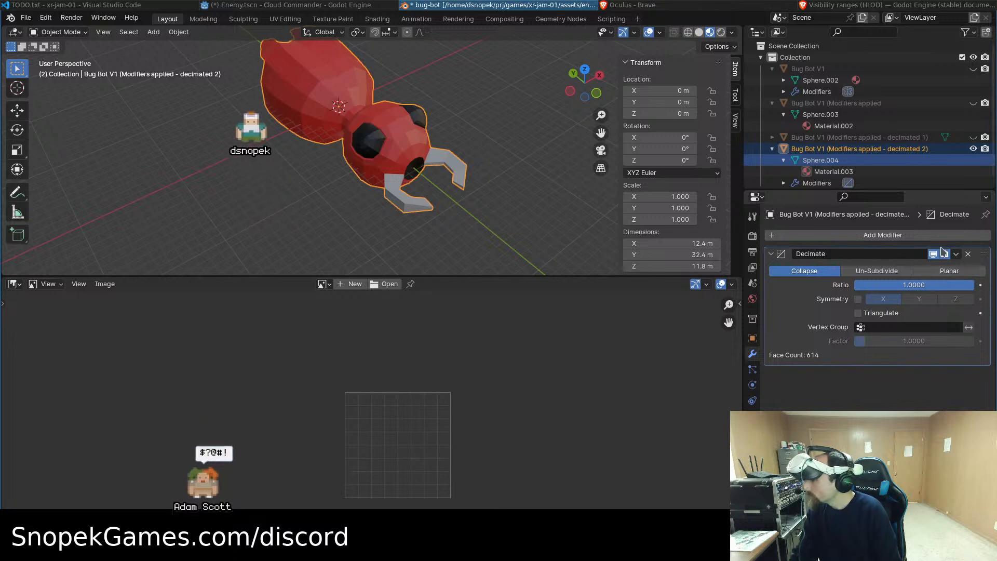
pyautogui.moveTo(906, 284); pyautogui.dragTo(824, 284)
pyautogui.moveTo(524, 224); pyautogui.dragTo(548, 183, button='middle')
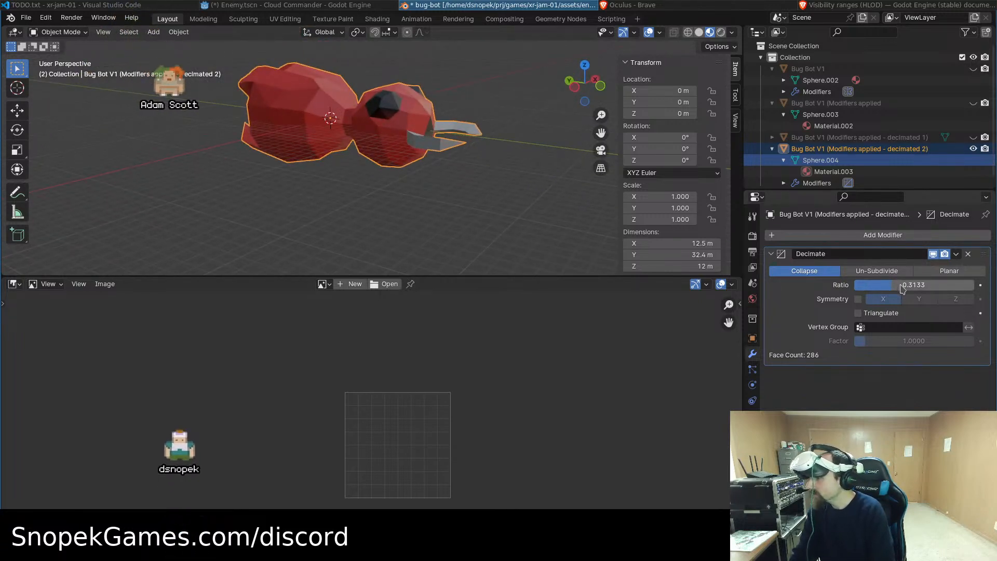
pyautogui.moveTo(904, 284); pyautogui.dragTo(887, 285)
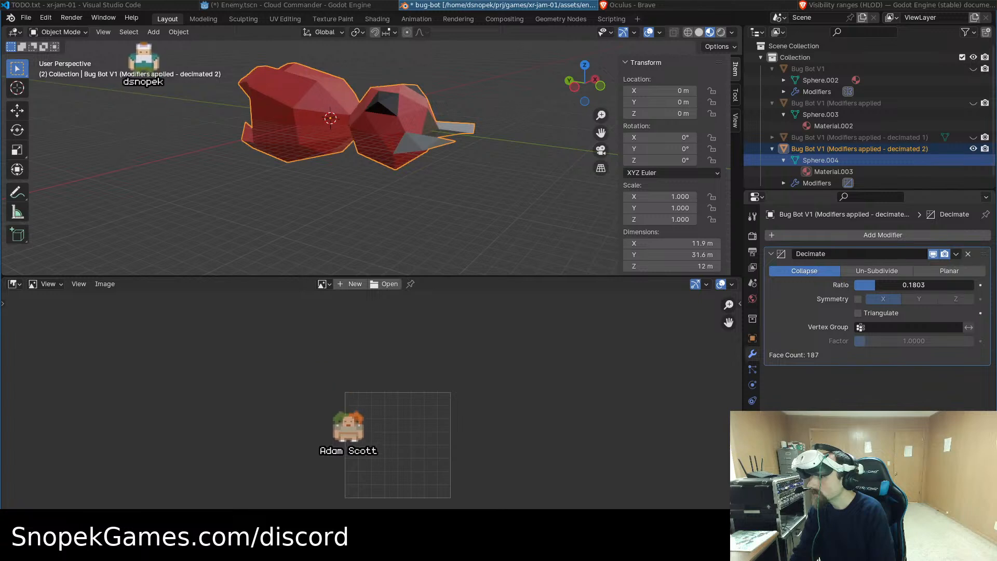
# Inspect the decimated 2 bug-bot from several angles, fine-tune its Decimate ratio to about 0.1588, and apply the modifier
pyautogui.moveTo(514, 166); pyautogui.dragTo(464, 170, button='middle')
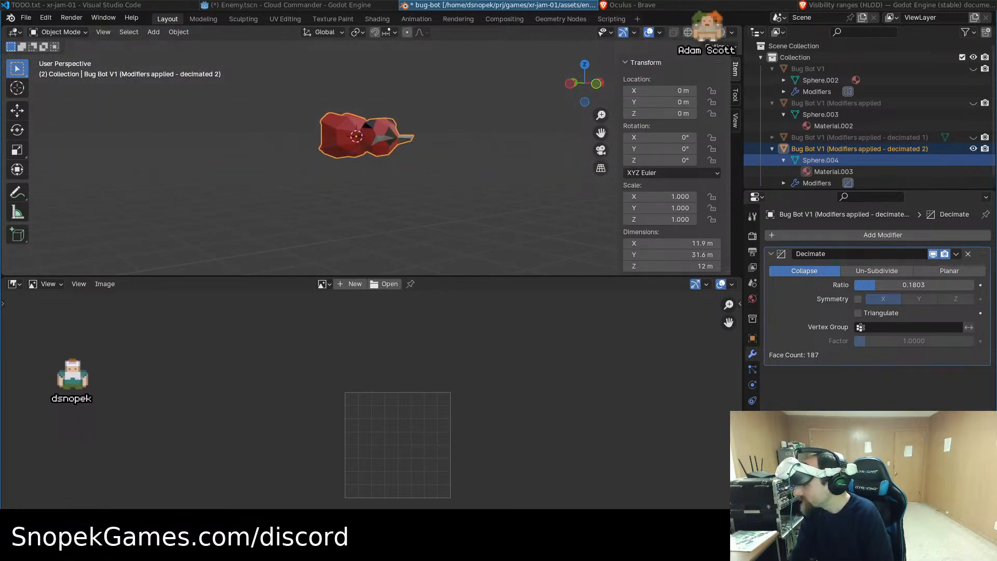
pyautogui.scroll(4, 415, 192)
pyautogui.moveTo(415, 192); pyautogui.dragTo(383, 225, button='middle')
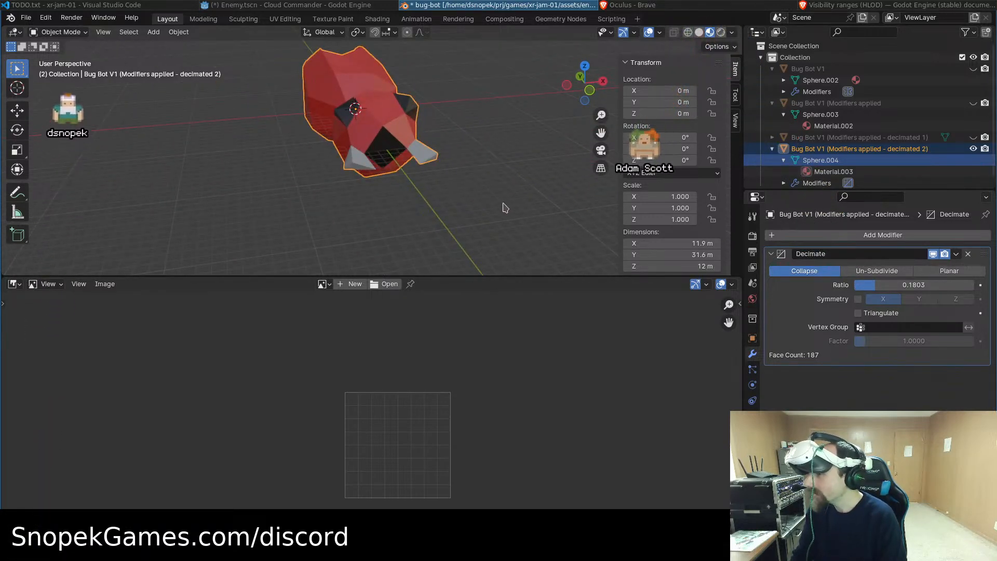
pyautogui.moveTo(418, 193); pyautogui.dragTo(117, 169, button='middle')
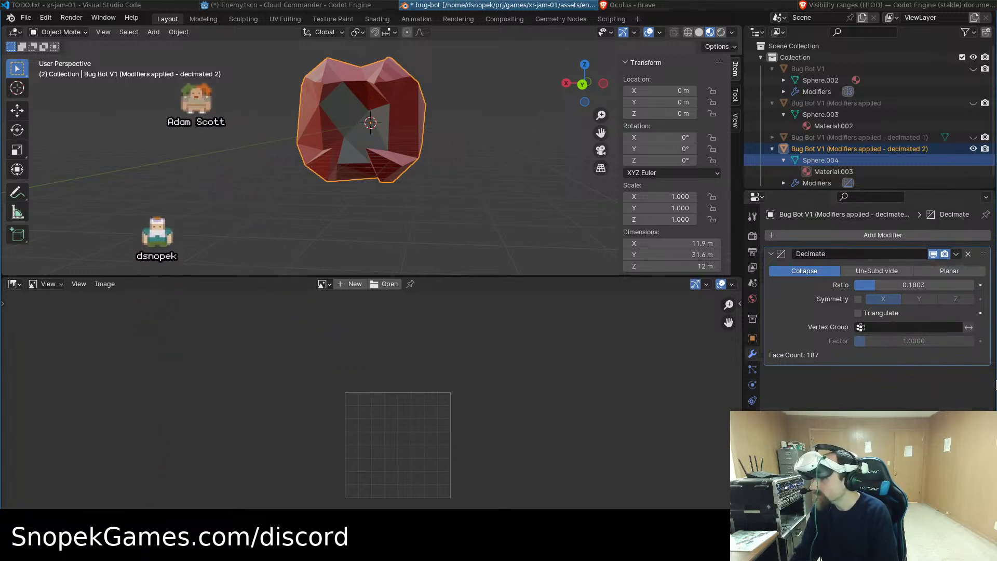
pyautogui.moveTo(927, 286)
pyautogui.mouseDown()
pyautogui.moveTo(914, 286)
pyautogui.moveTo(942, 286)
pyautogui.moveTo(924, 286)
pyautogui.mouseUp()
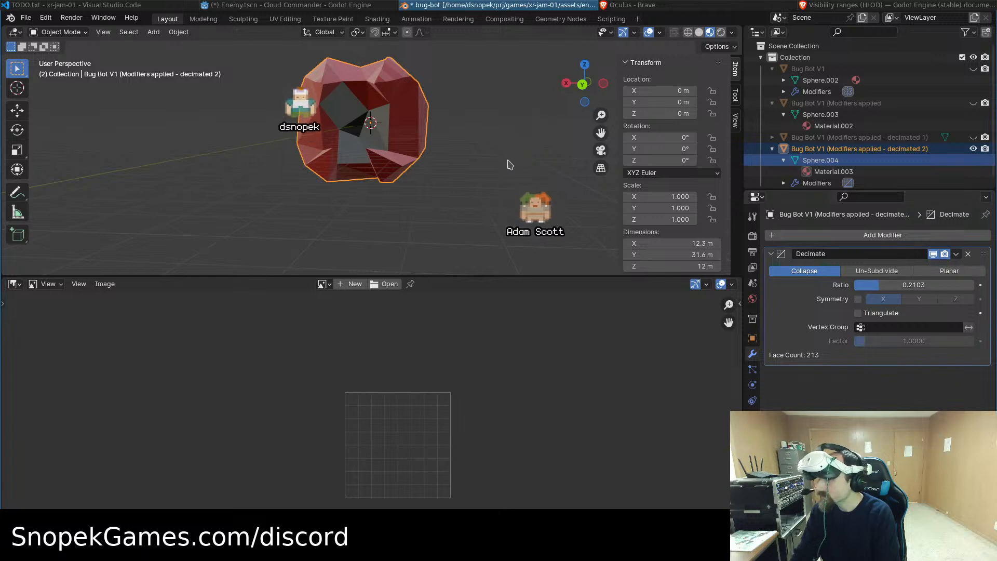
pyautogui.moveTo(508, 165); pyautogui.dragTo(498, 223, button='middle')
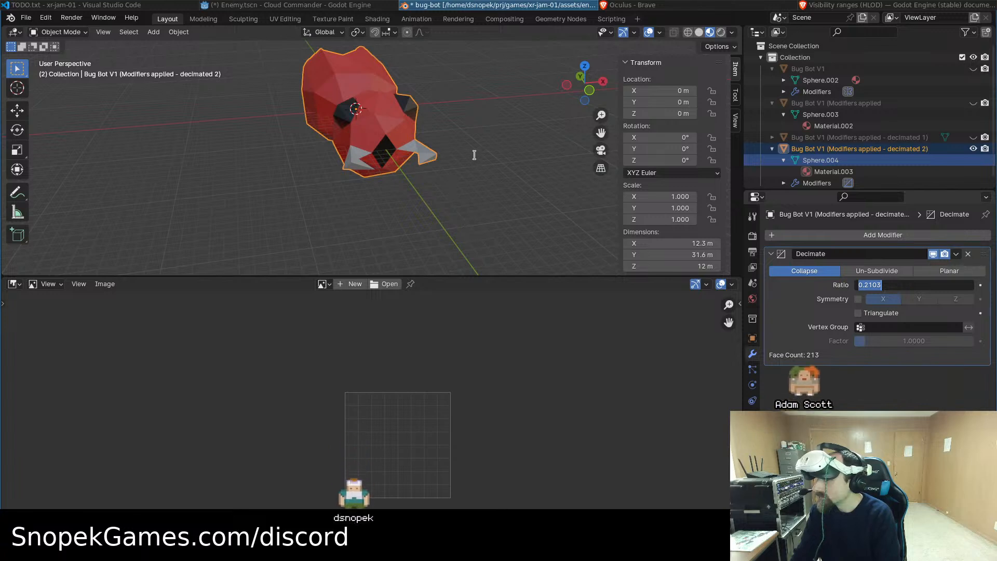
pyautogui.moveTo(545, 218); pyautogui.dragTo(429, 215, button='middle')
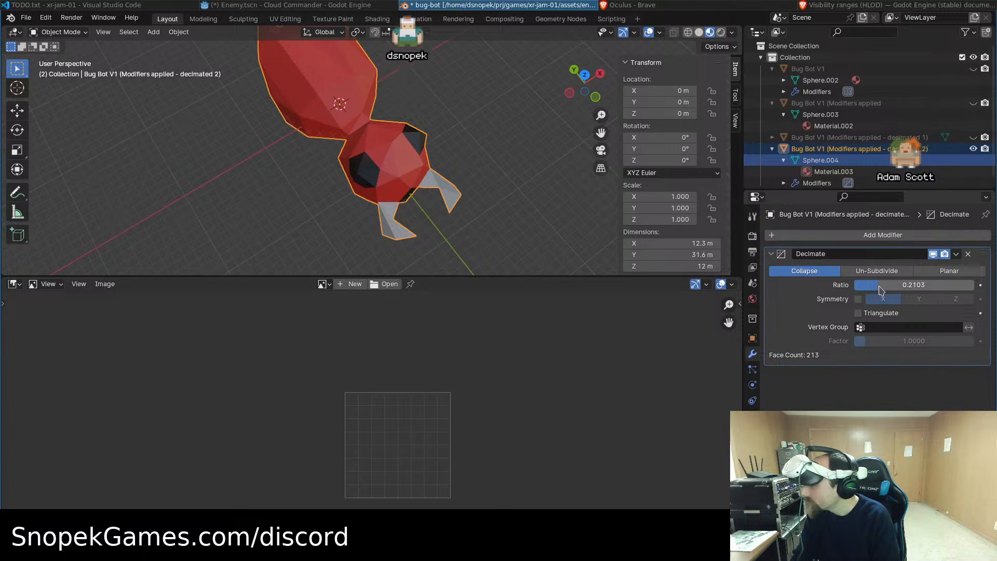
pyautogui.moveTo(881, 289); pyautogui.dragTo(877, 287)
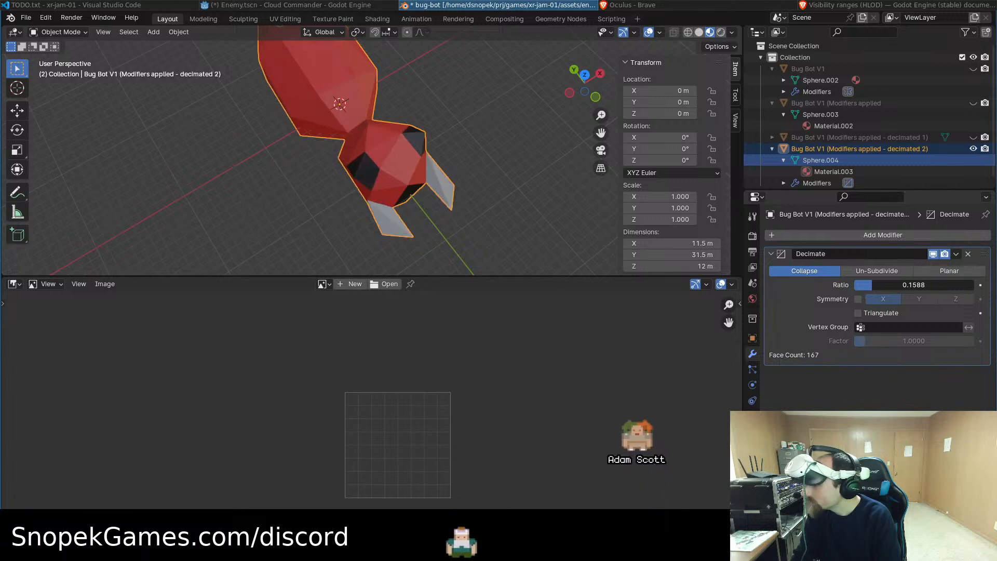
pyautogui.moveTo(514, 229); pyautogui.dragTo(565, 186, button='middle')
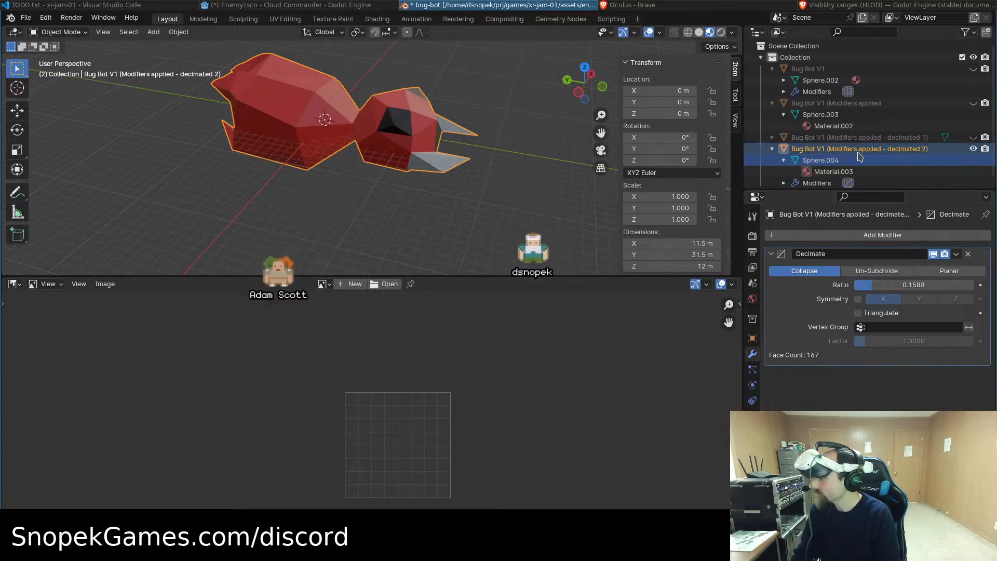
pyautogui.click(956, 254)
pyautogui.click(902, 267)
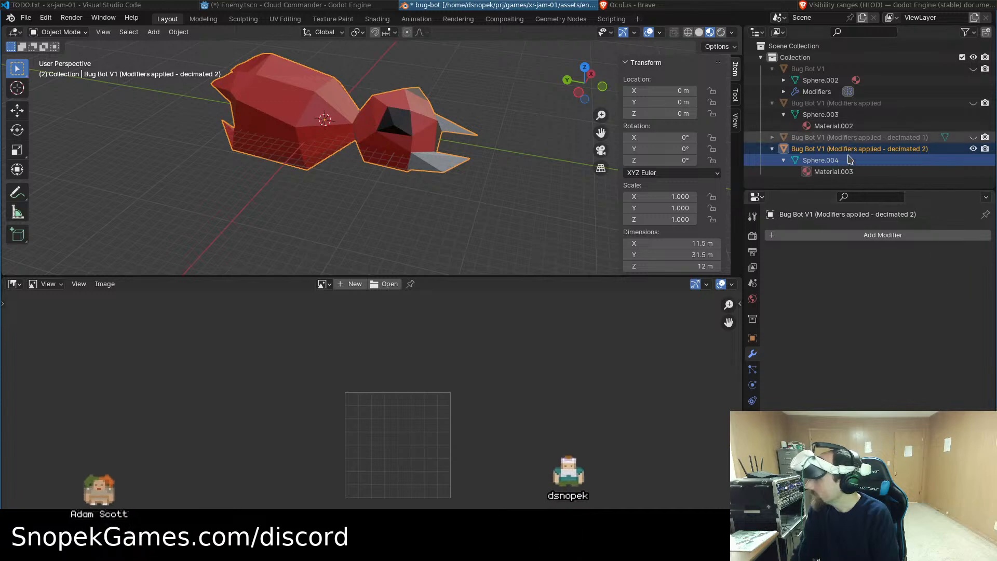
# Compare the modifiers-applied, decimated 1 and decimated 2 bug-bots by showing each alone in turn, and leave all of them hidden
pyautogui.click(772, 148)
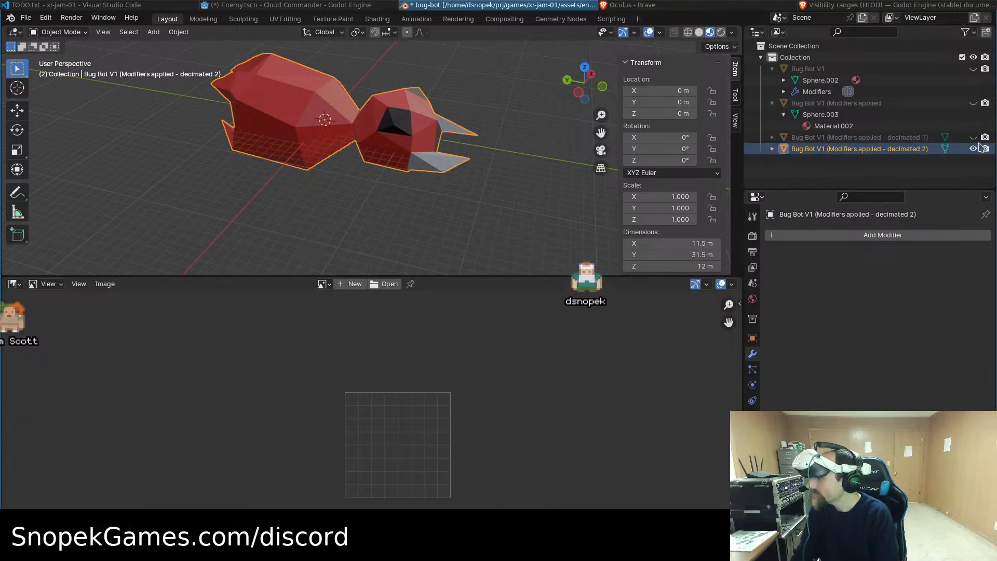
pyautogui.click(973, 102)
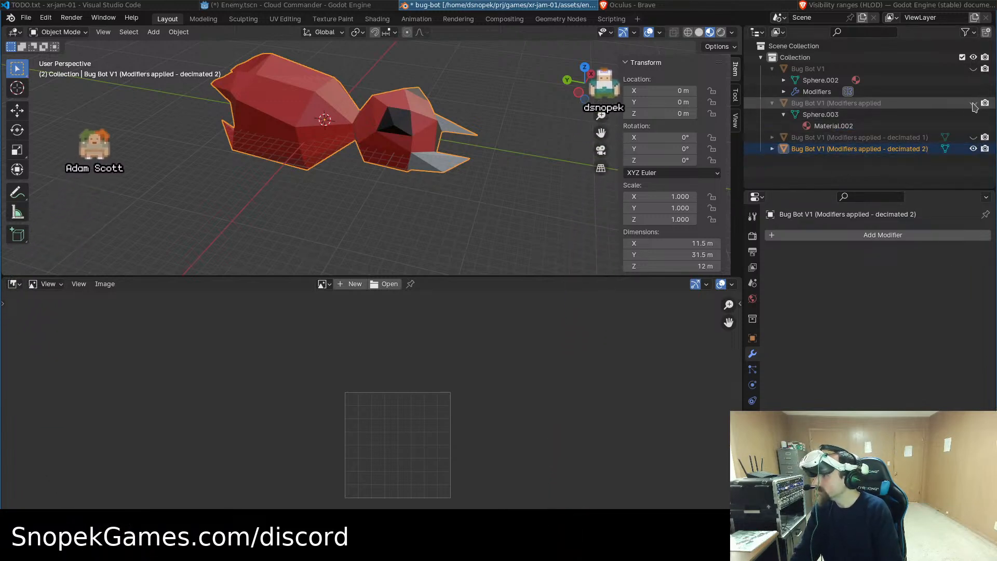
pyautogui.click(973, 149)
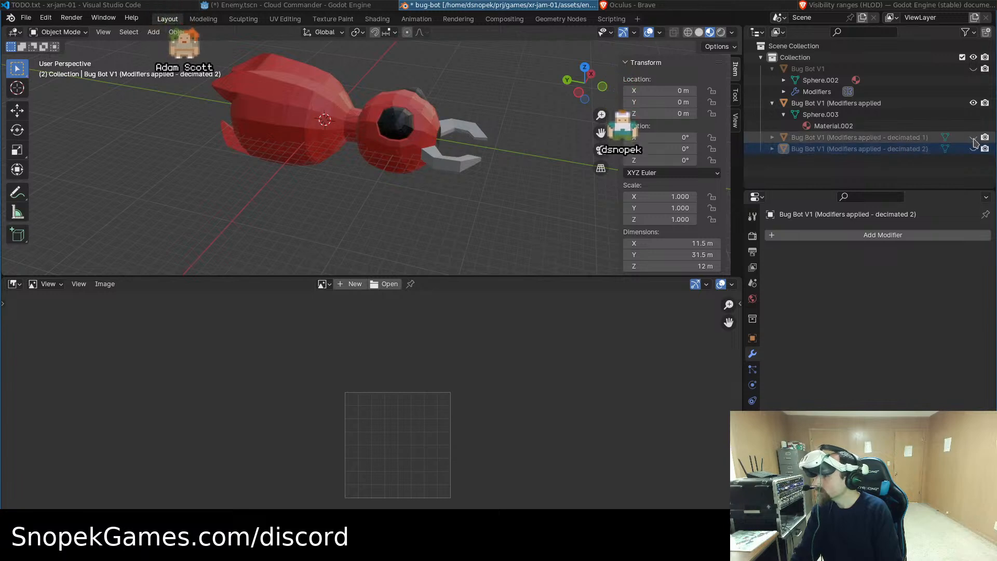
pyautogui.click(973, 137)
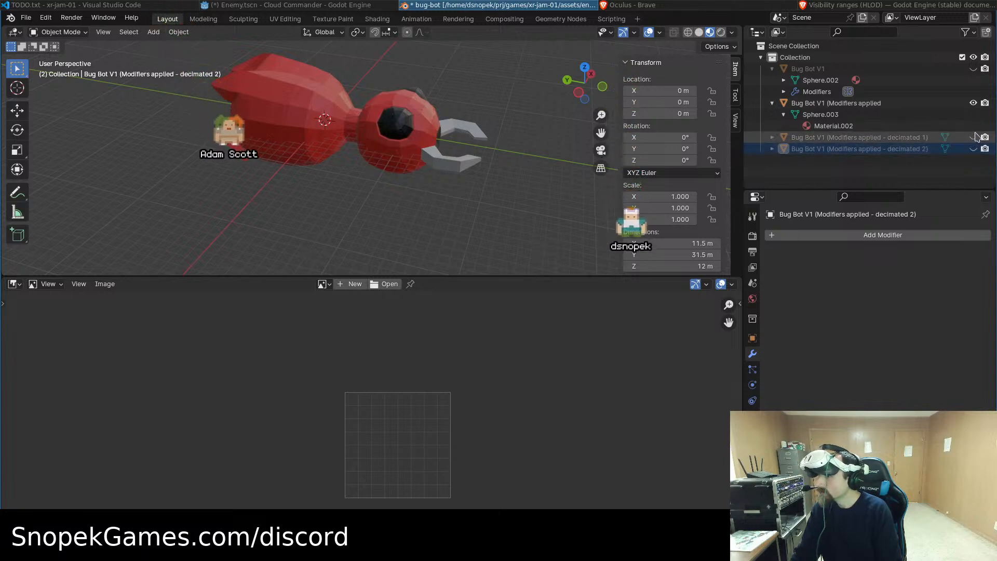
pyautogui.click(974, 103)
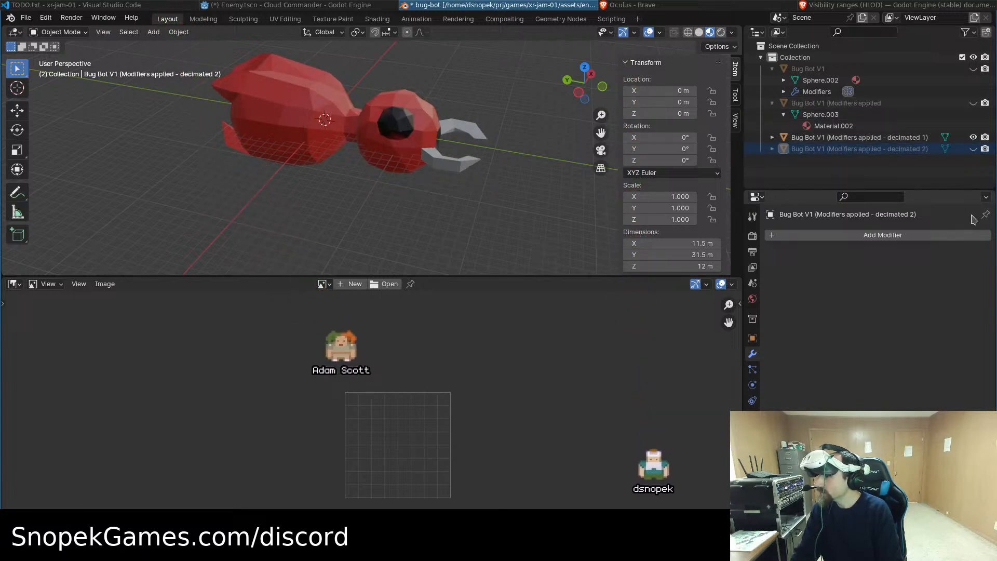
pyautogui.click(973, 137)
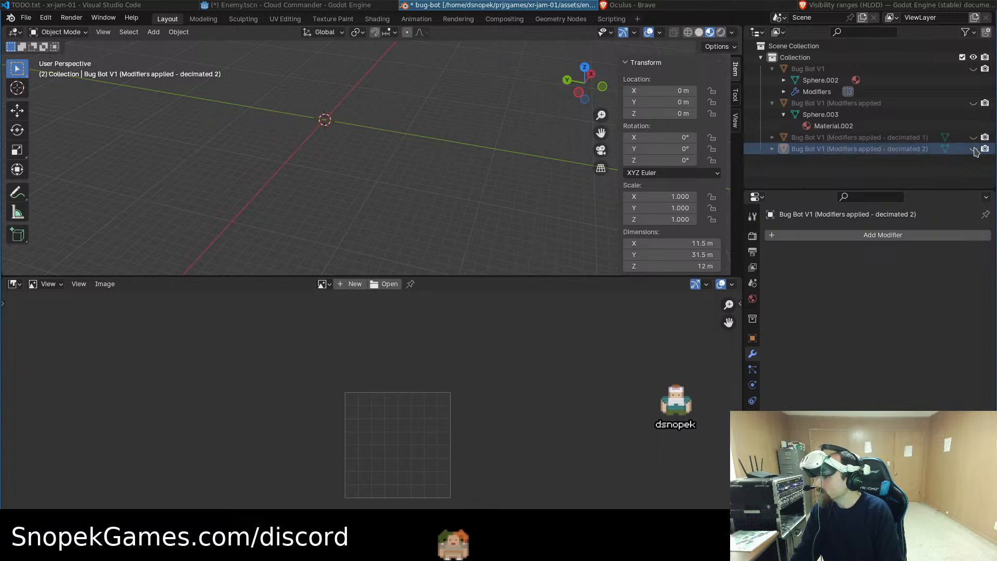
pyautogui.click(973, 148)
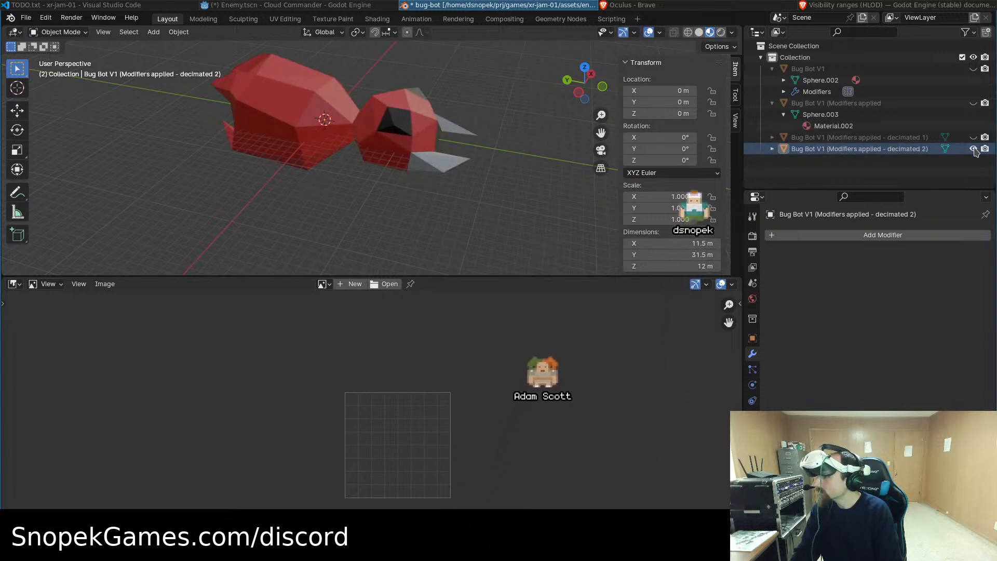
pyautogui.click(974, 149)
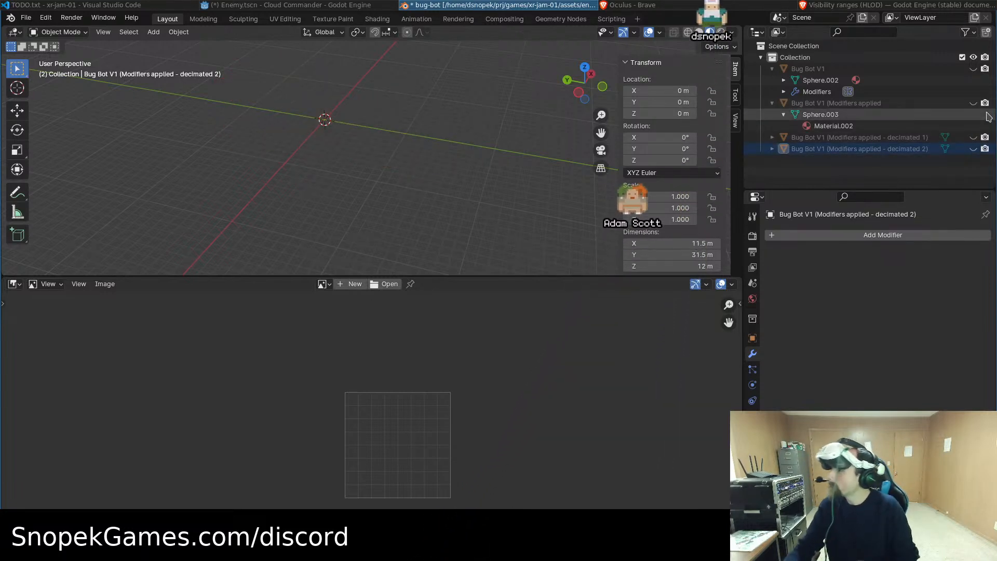
# Show the "Bug Bot V1 (Modifiers applied - decimated 1)" object, select it, and expand its contents in the outliner
pyautogui.click(973, 137)
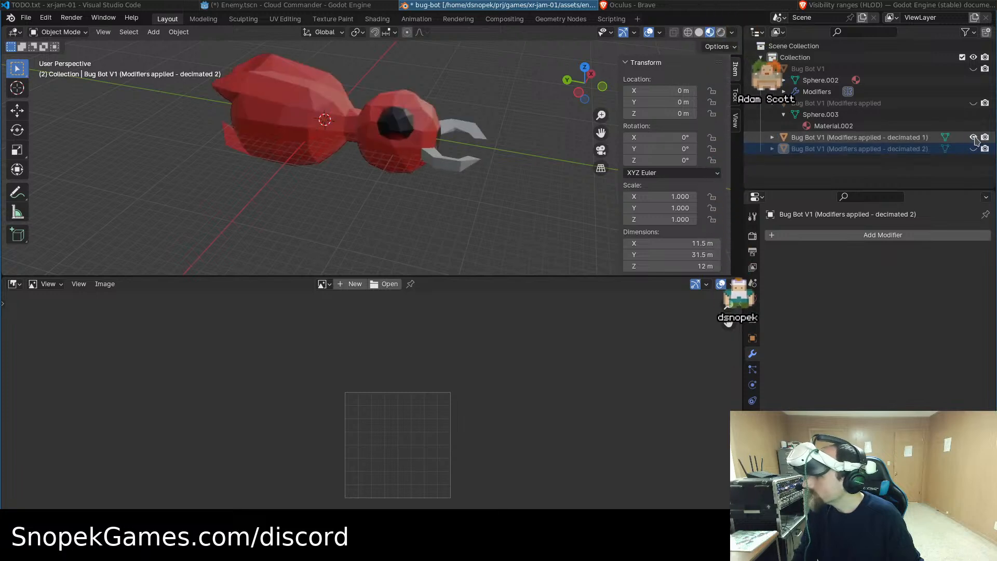
pyautogui.click(849, 138)
pyautogui.click(772, 138)
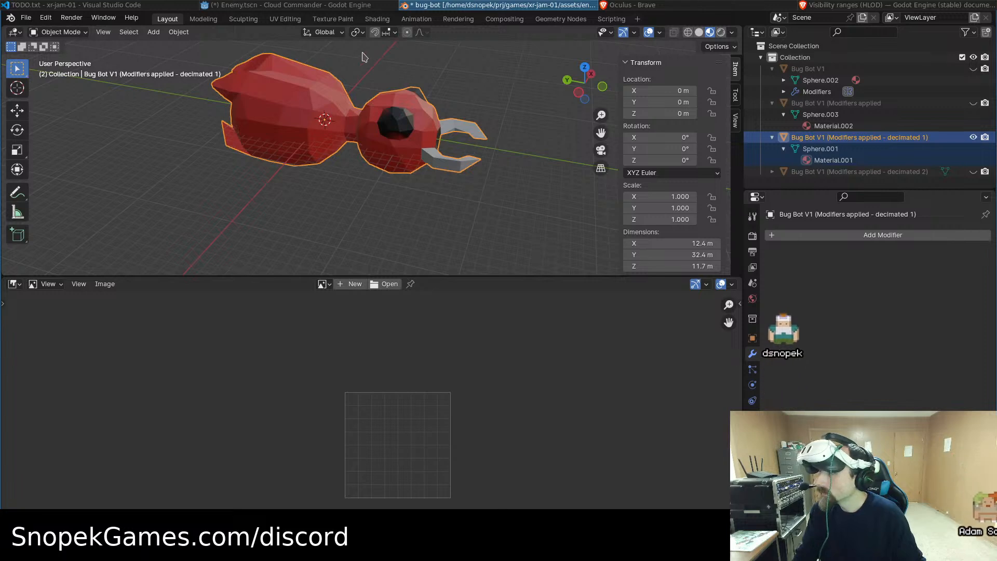
# Try to export the selected decimated 1 bug-bot in glTF 2.0 format
pyautogui.click(25, 17)
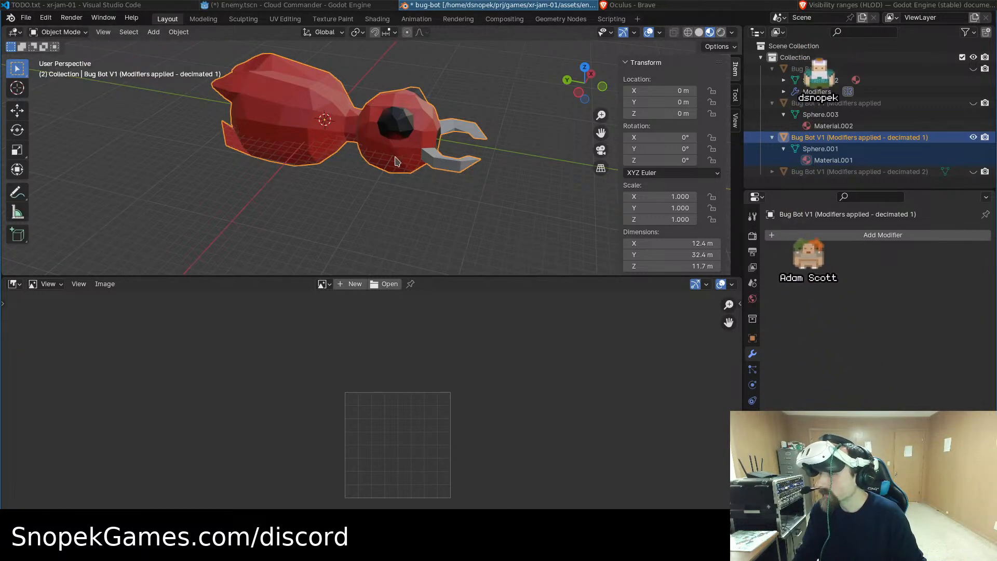
pyautogui.scroll(5, 452, 109)
pyautogui.scroll(-5, 452, 108)
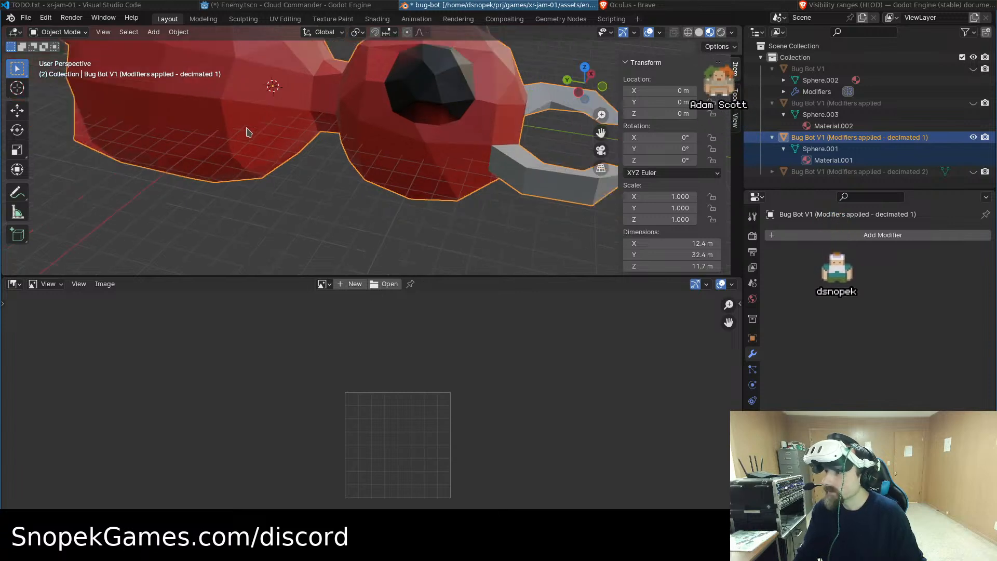
pyautogui.click(26, 18)
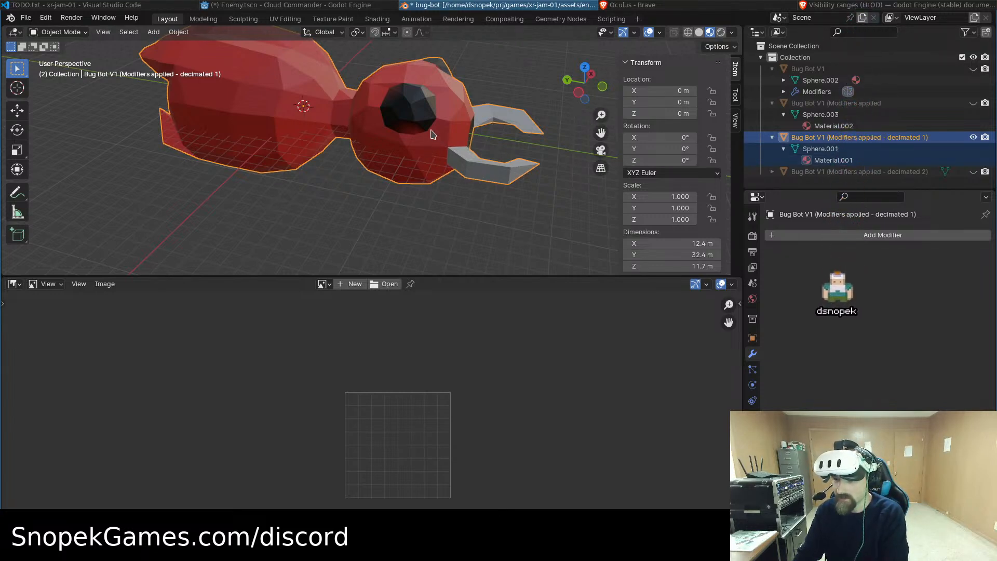
pyautogui.click(26, 18)
pyautogui.moveTo(104, 190)
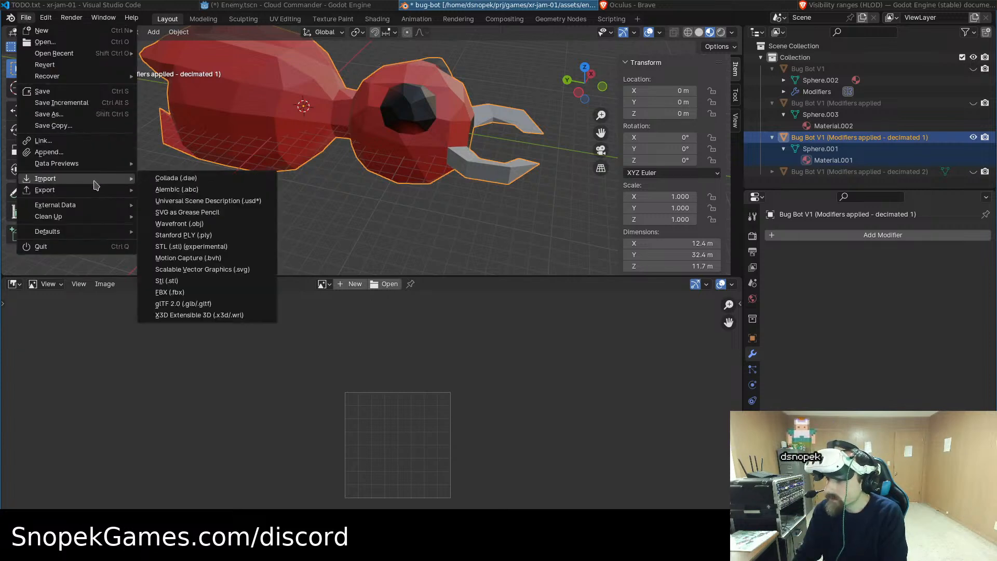
pyautogui.click(213, 305)
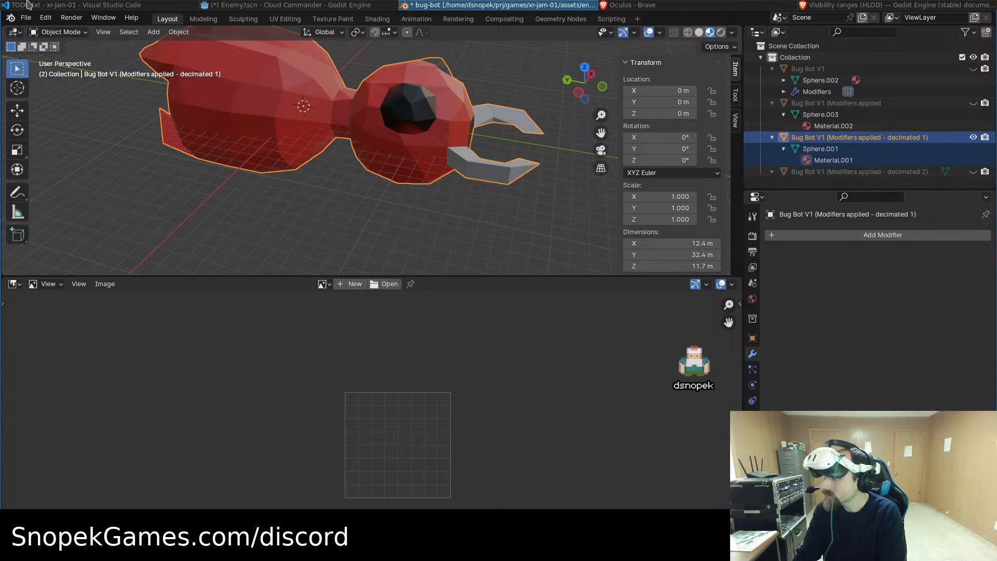
pyautogui.click(32, 18)
pyautogui.moveTo(86, 193)
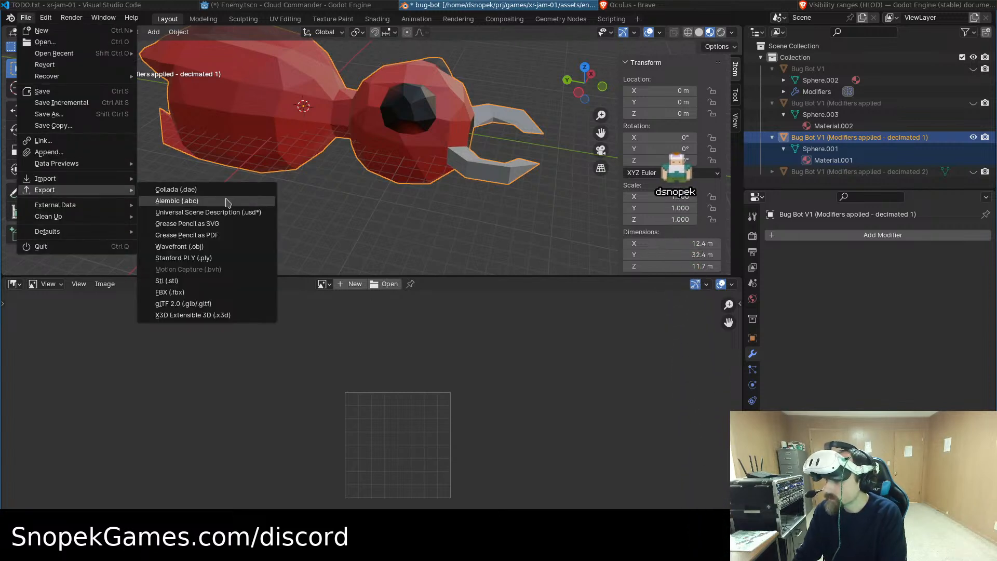
pyautogui.click(225, 305)
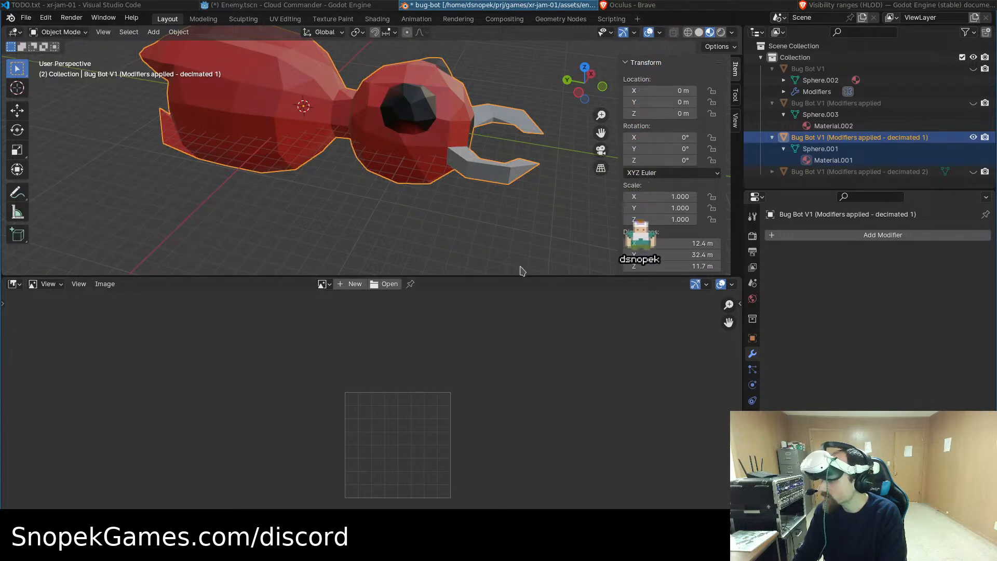
# Enlarge the 3D viewport, clear the selection, retry the glTF 2.0 export, and shrink the viewport back down
pyautogui.moveTo(515, 278); pyautogui.dragTo(482, 492)
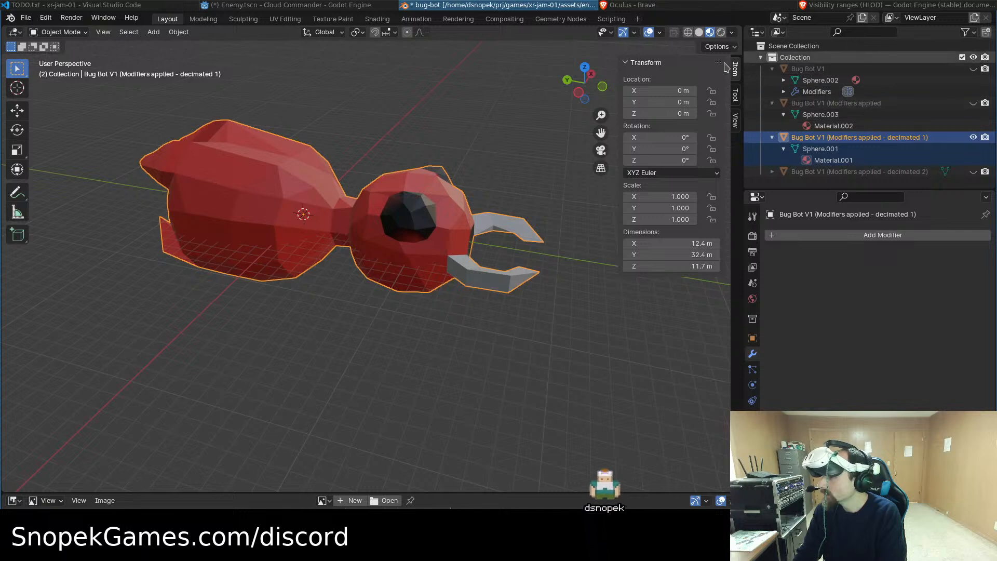
pyautogui.click(514, 80)
pyautogui.click(628, 64)
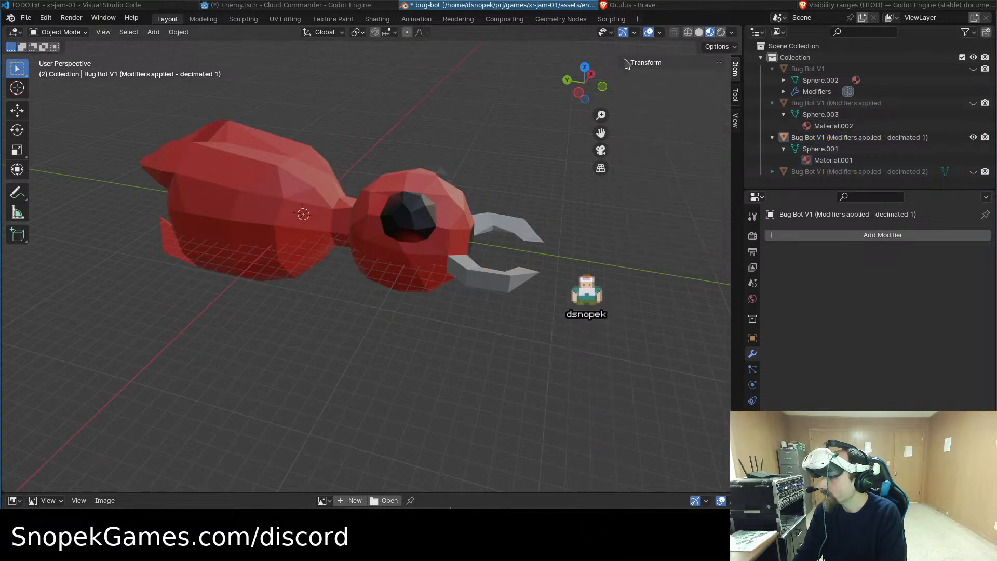
pyautogui.click(26, 18)
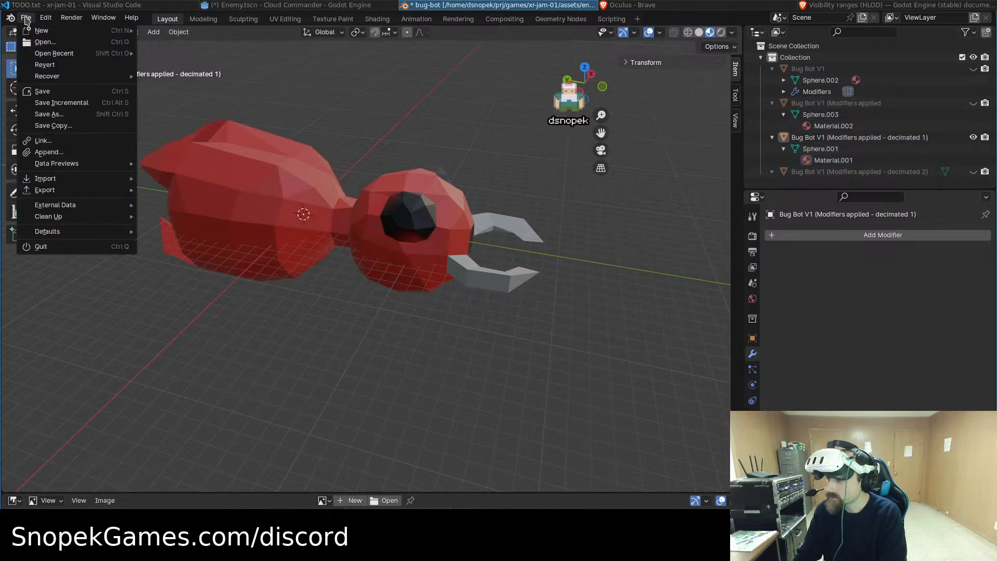
pyautogui.moveTo(74, 195)
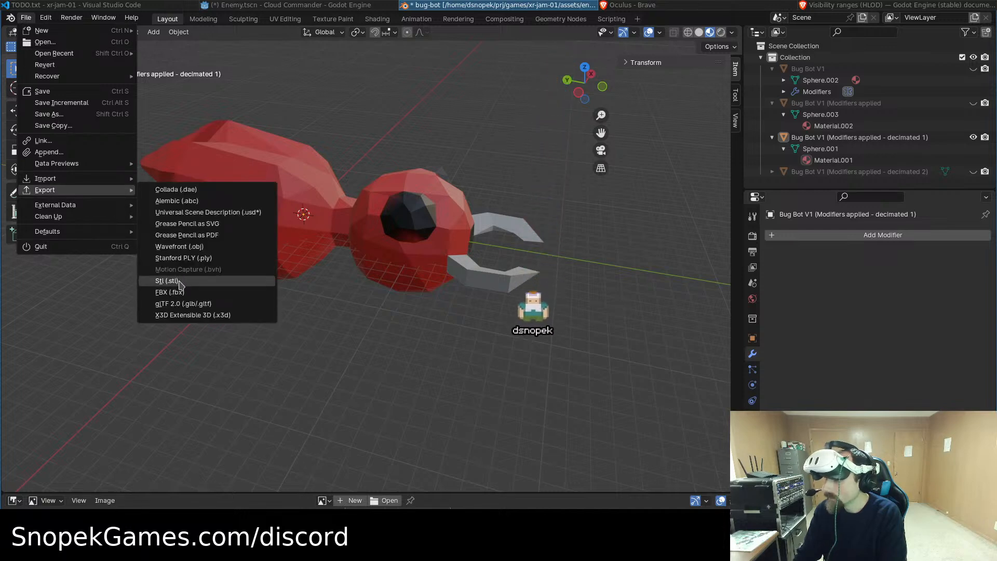
pyautogui.click(182, 306)
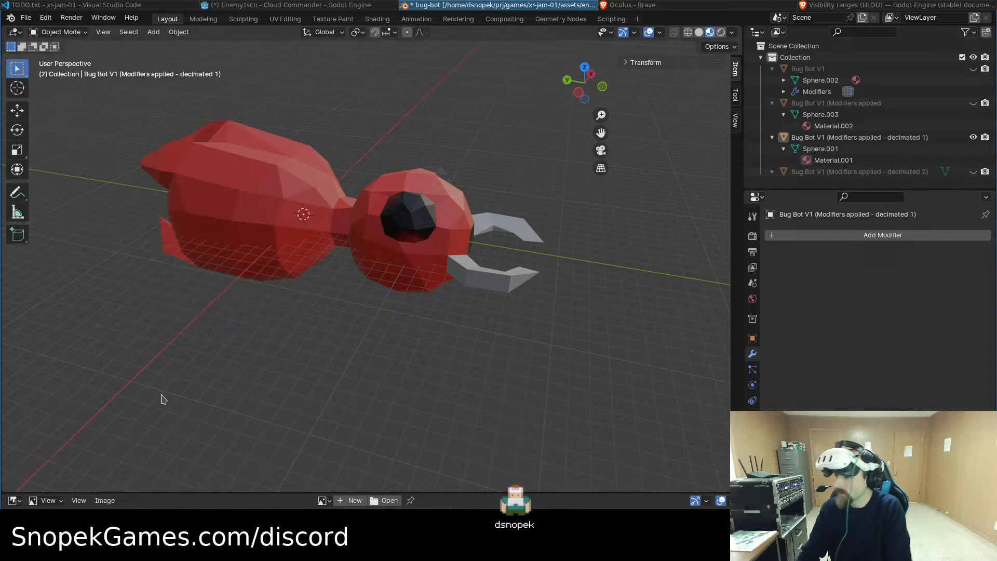
pyautogui.moveTo(295, 492); pyautogui.dragTo(295, 339)
# Save the changes to the bug-bot Blender file
pyautogui.click(24, 19)
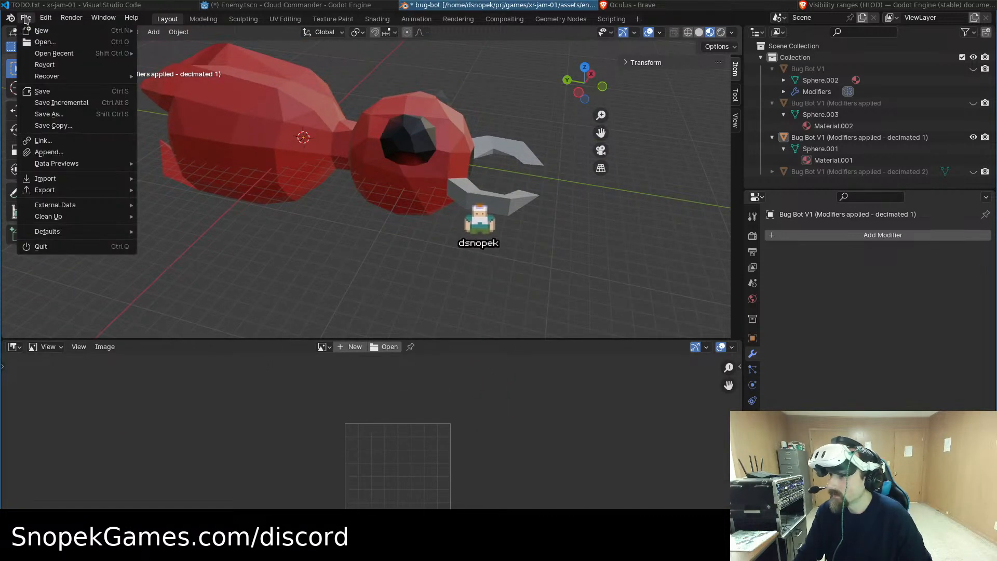
pyautogui.click(62, 94)
pyautogui.click(26, 18)
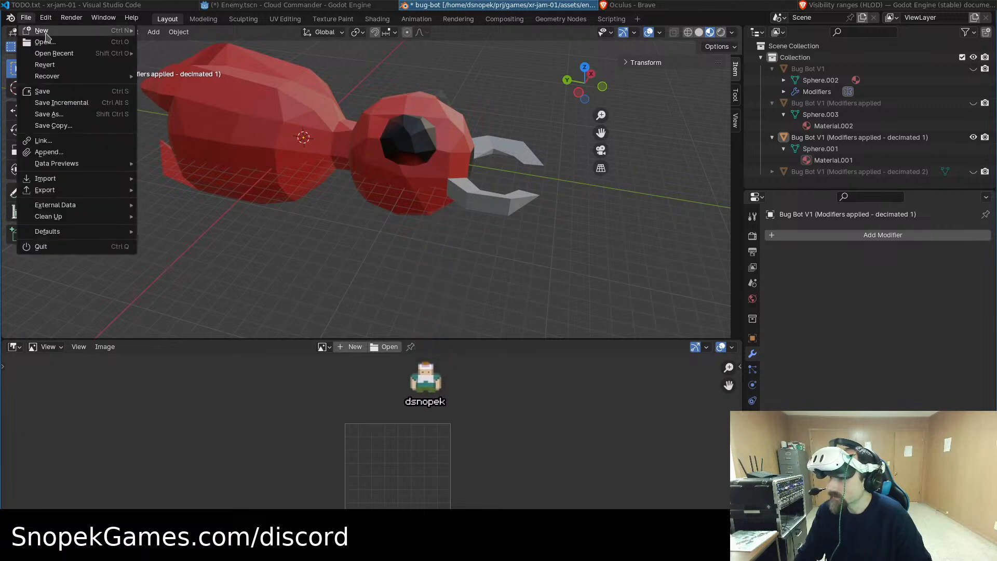
pyautogui.moveTo(67, 55)
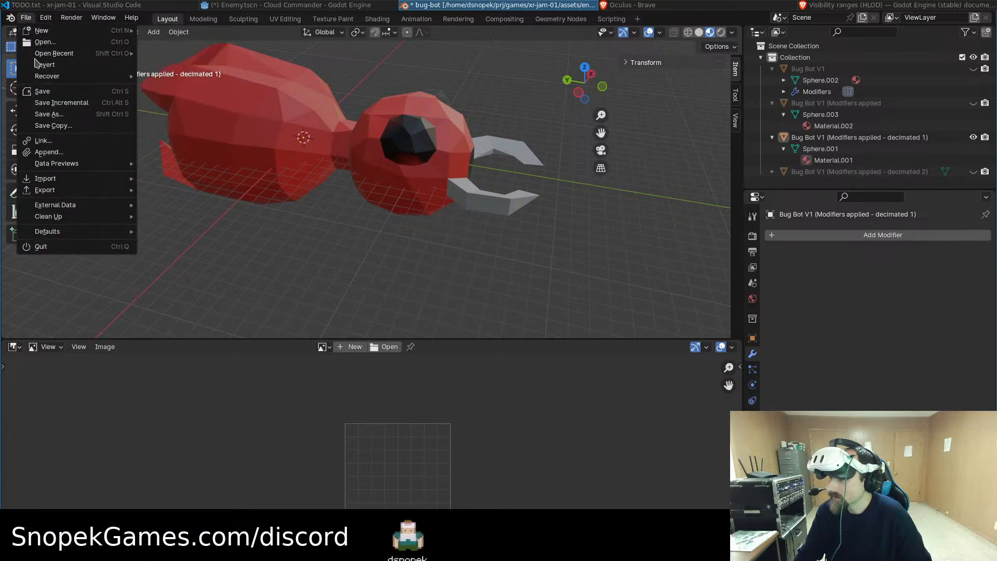
pyautogui.click(42, 91)
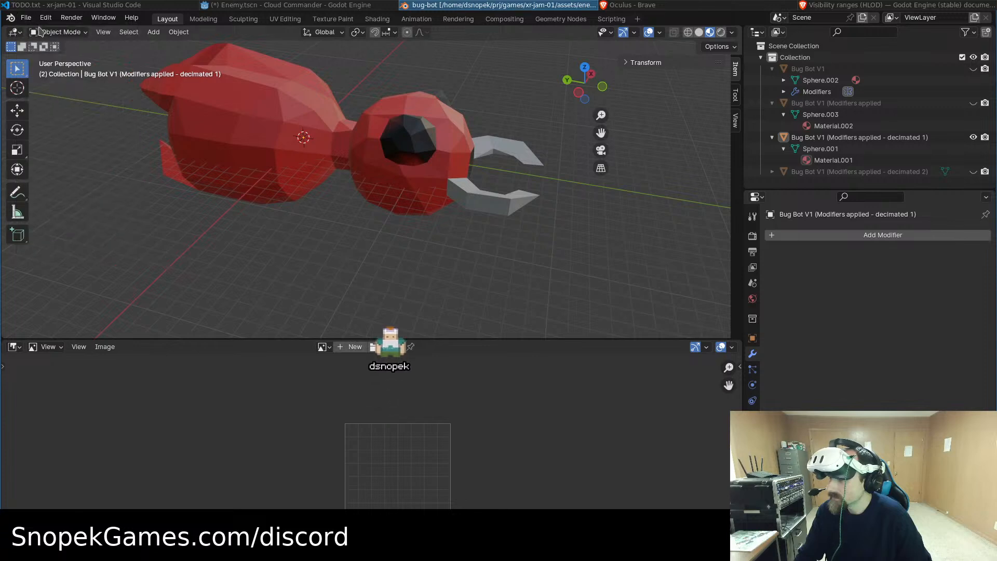
# Try the glTF 2.0 export again from the saved bug-bot file with nothing selected
pyautogui.click(27, 19)
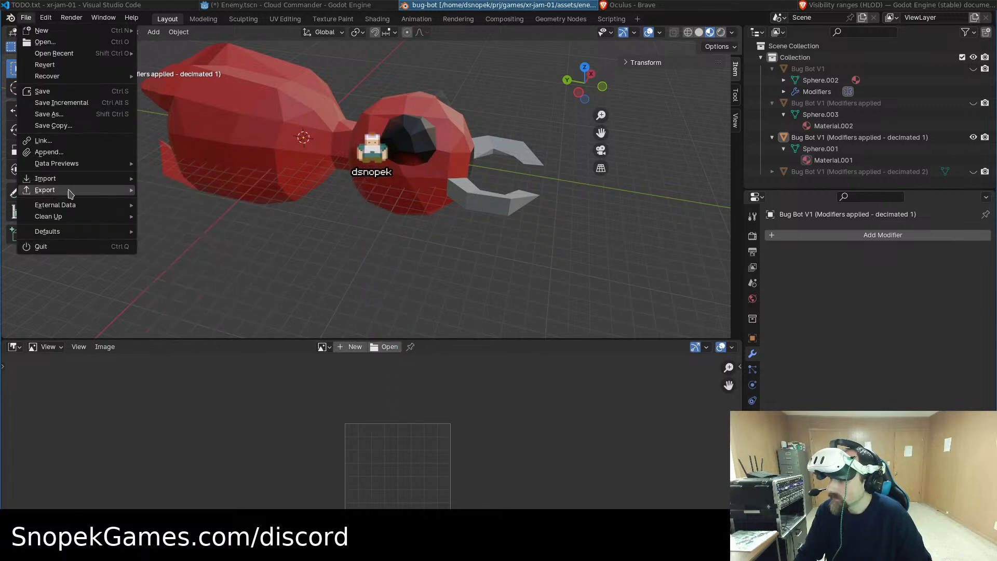
pyautogui.moveTo(73, 190)
pyautogui.click(189, 304)
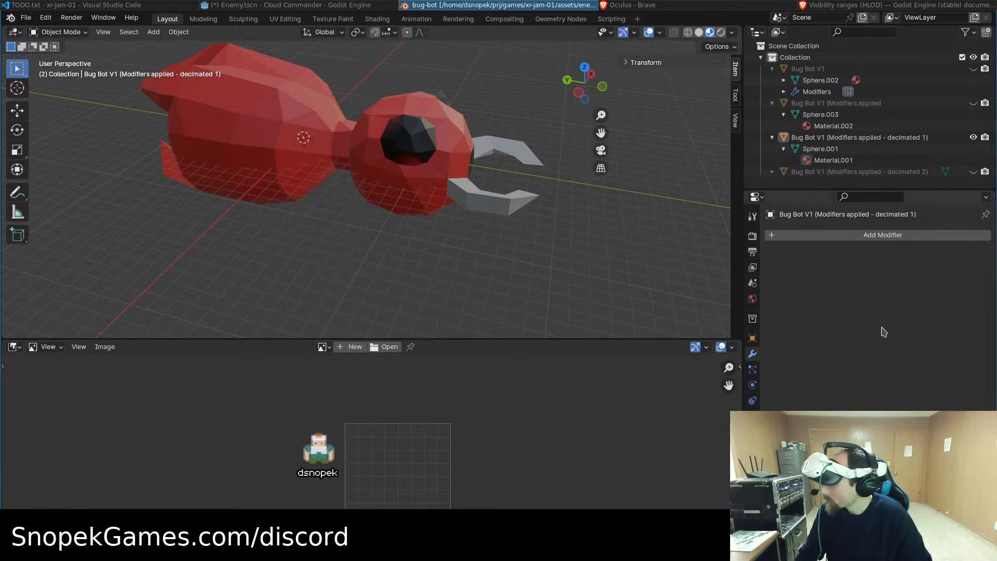
pyautogui.click(26, 17)
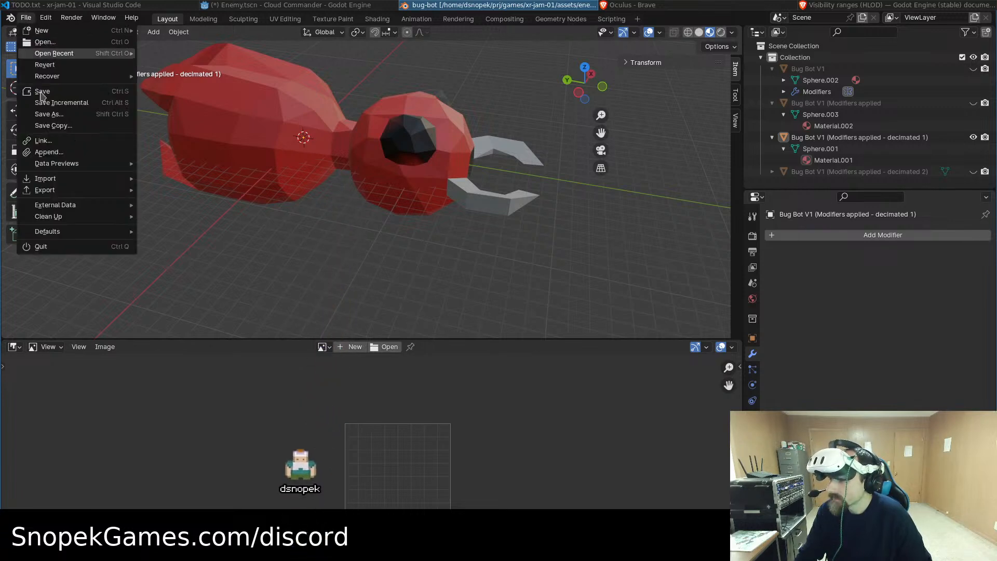
pyautogui.moveTo(78, 190)
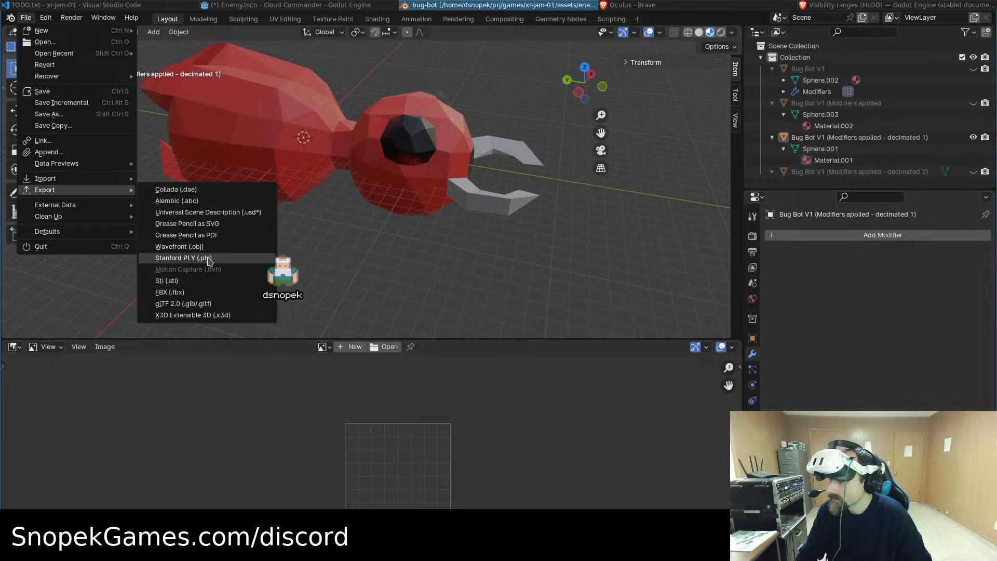
pyautogui.click(214, 307)
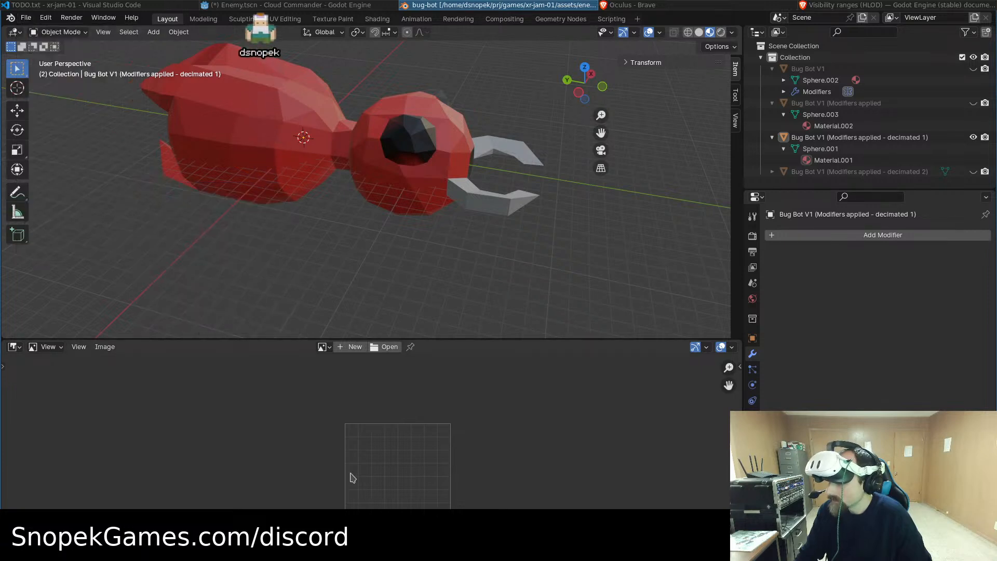
pyautogui.click(27, 18)
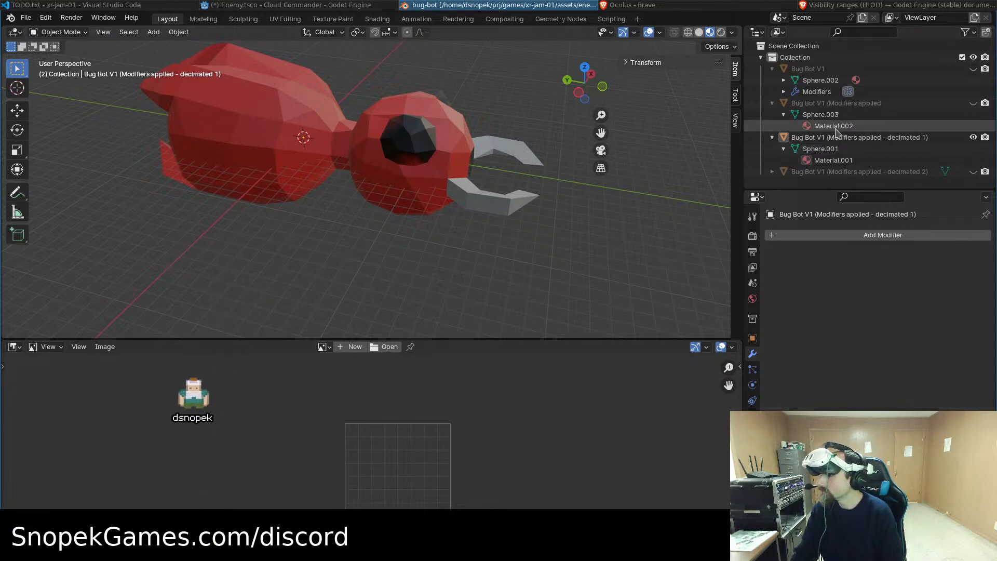
pyautogui.click(27, 17)
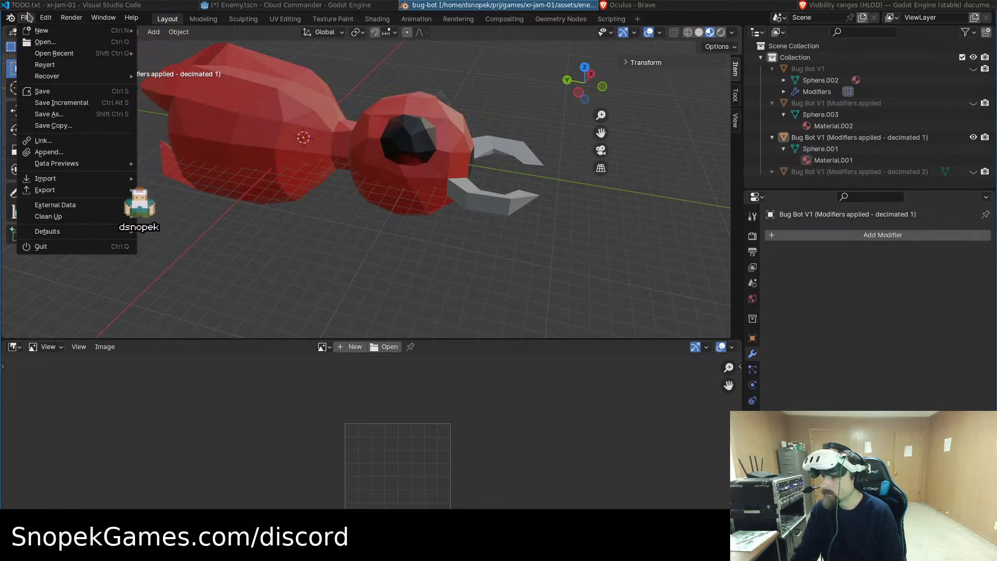
pyautogui.moveTo(50, 20)
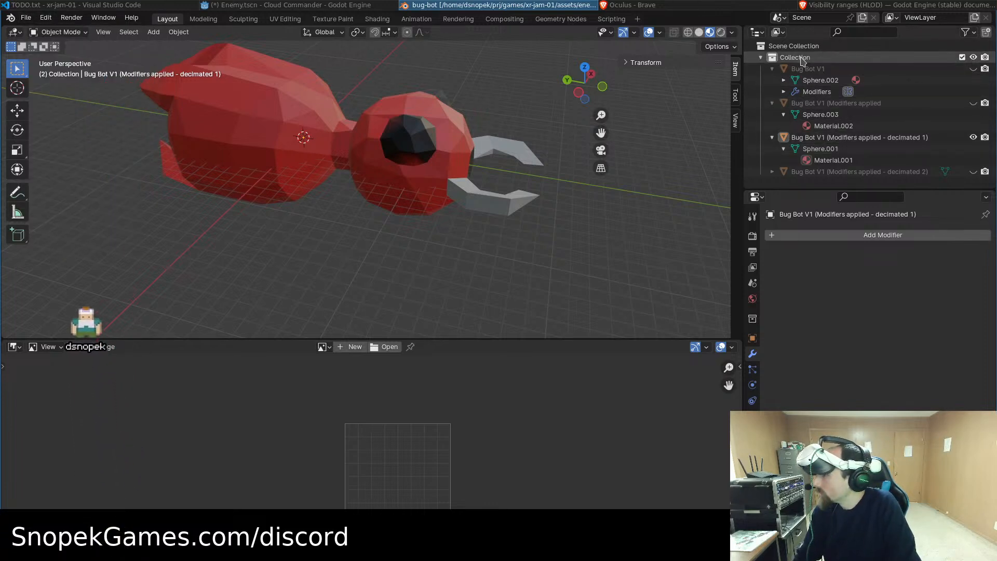
# Reselect the decimated 1 bug-bot and try once more to export it as glTF 2.0
pyautogui.click(824, 138)
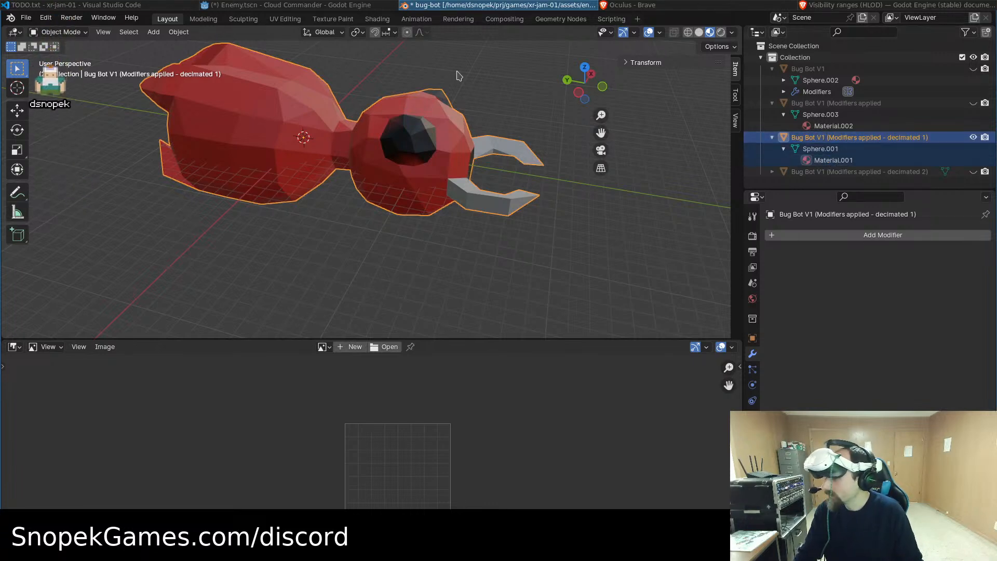
pyautogui.click(27, 18)
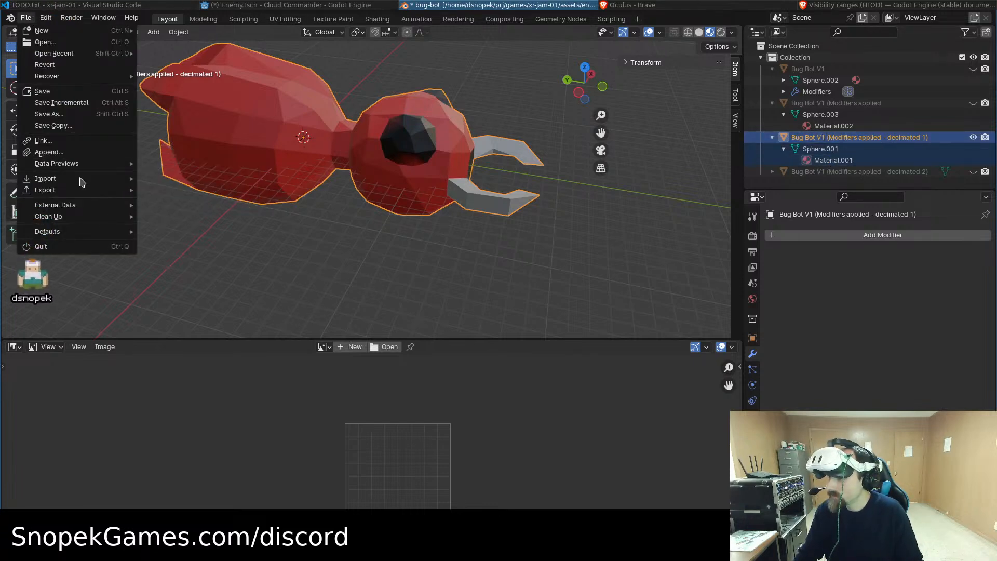
pyautogui.moveTo(98, 191)
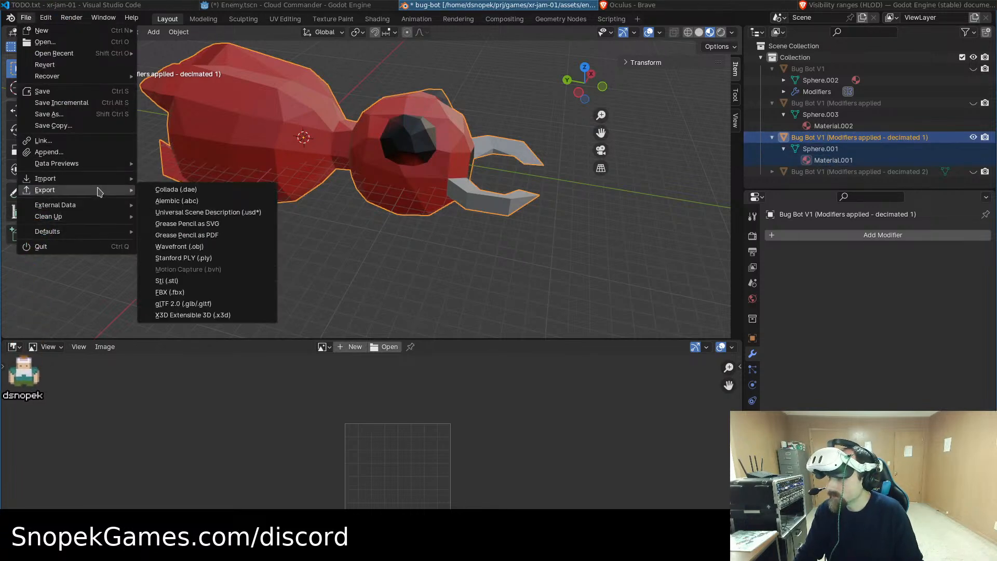
pyautogui.click(214, 306)
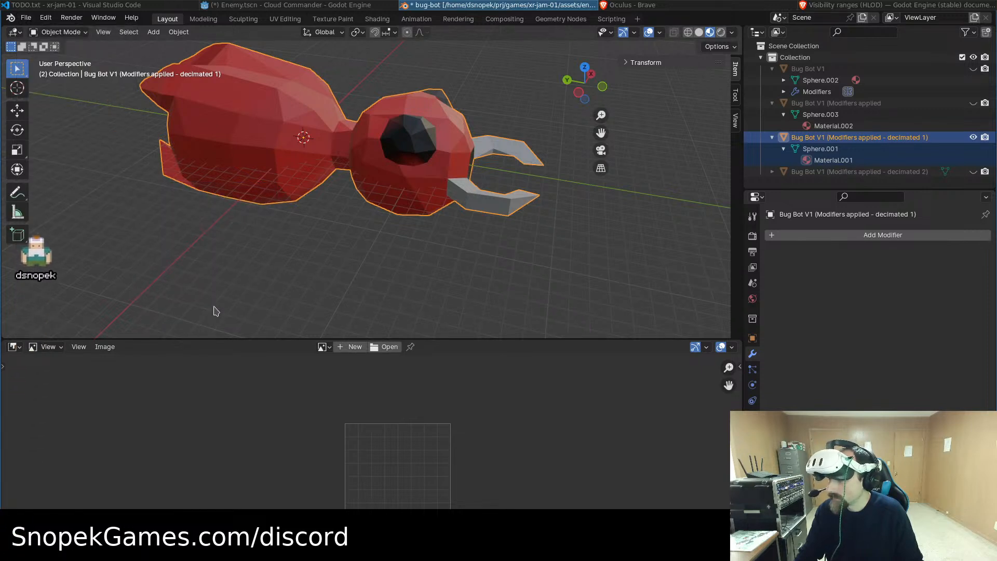
# Restart Blender, saving the changes to bug-bot.blend on exit
pyautogui.click(29, 20)
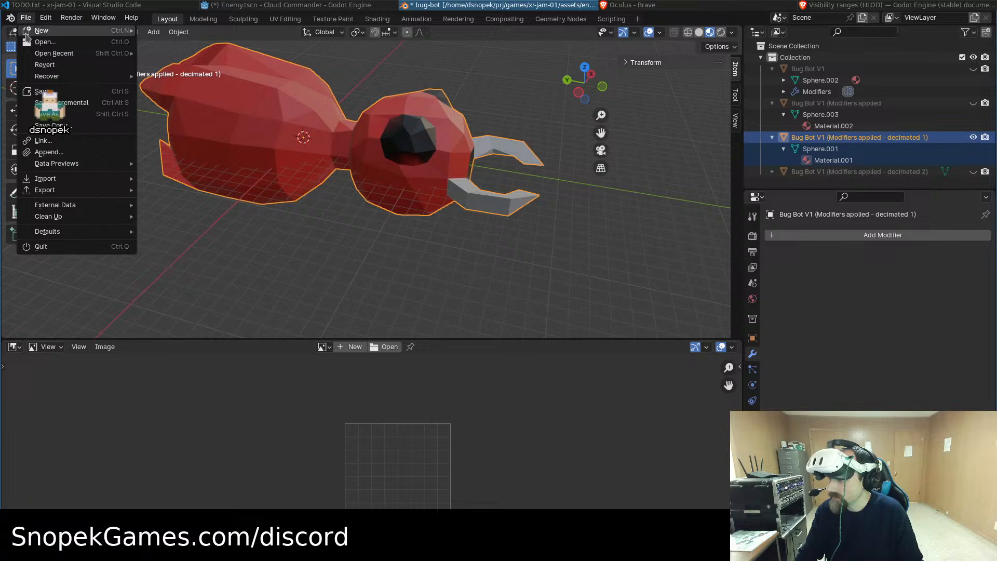
pyautogui.click(81, 247)
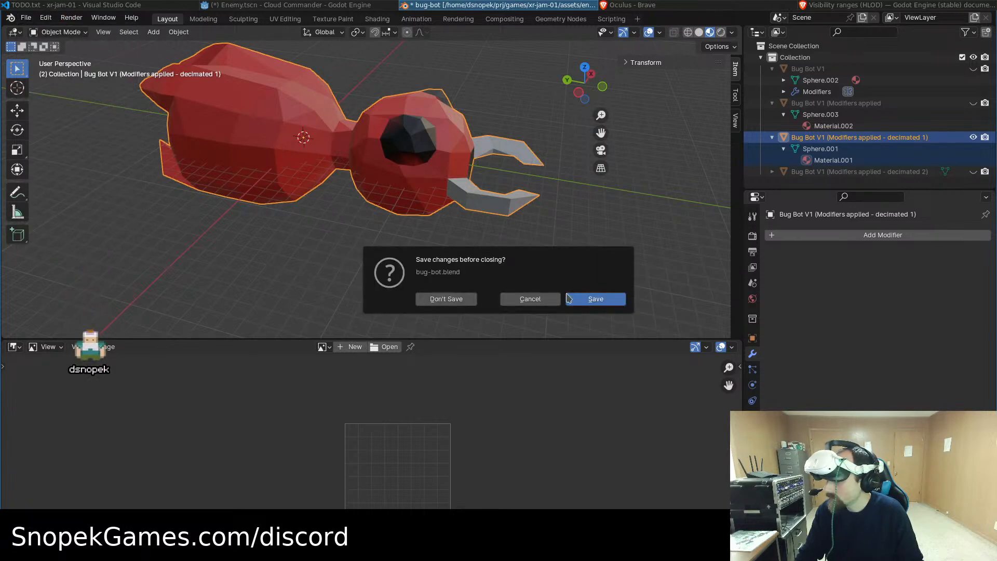
pyautogui.click(586, 301)
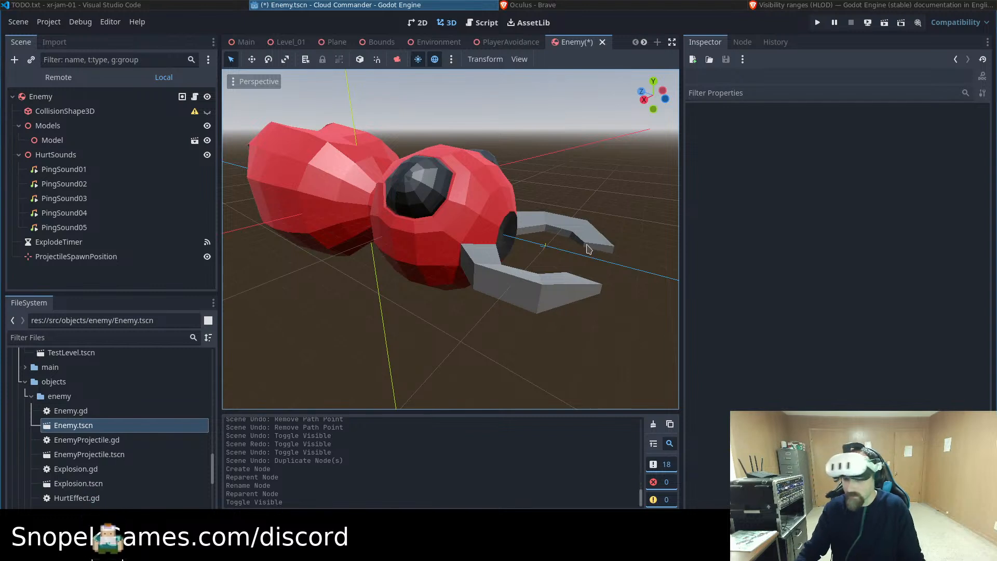
pyautogui.press('super+d')
pyautogui.write('blender')
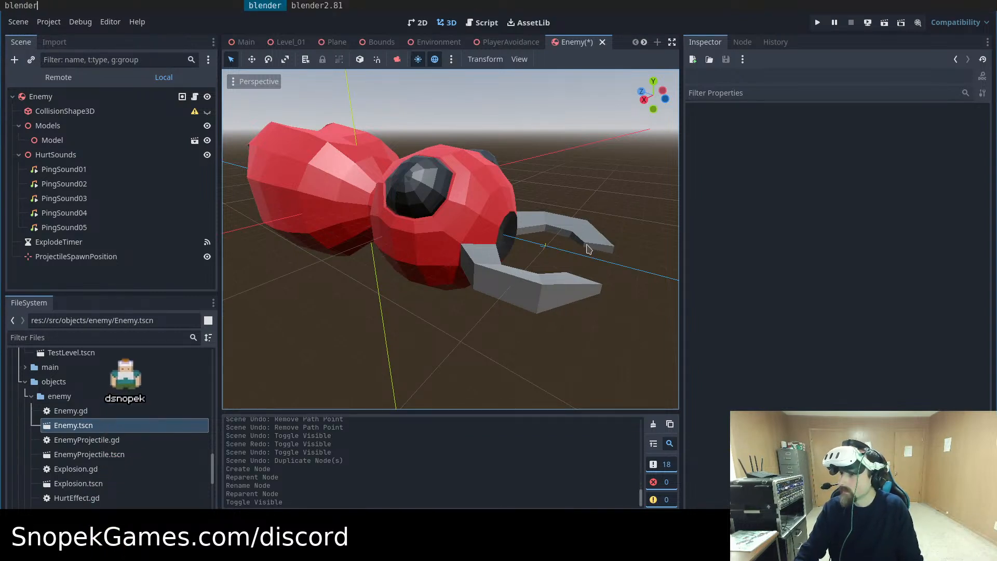
pyautogui.press('Return')
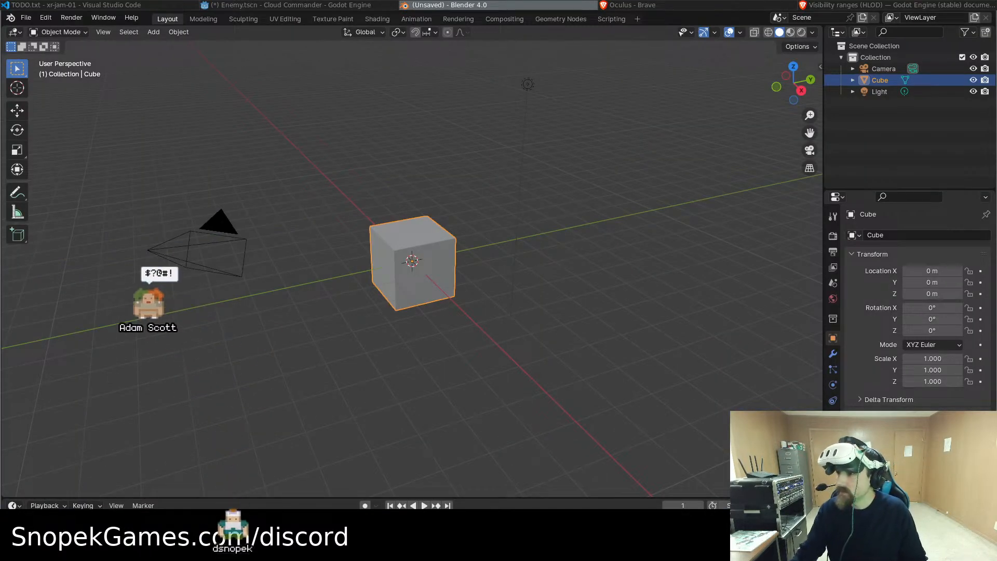
# Reopen the recent bug-bot.blend file in the restarted Blender session
pyautogui.click(25, 17)
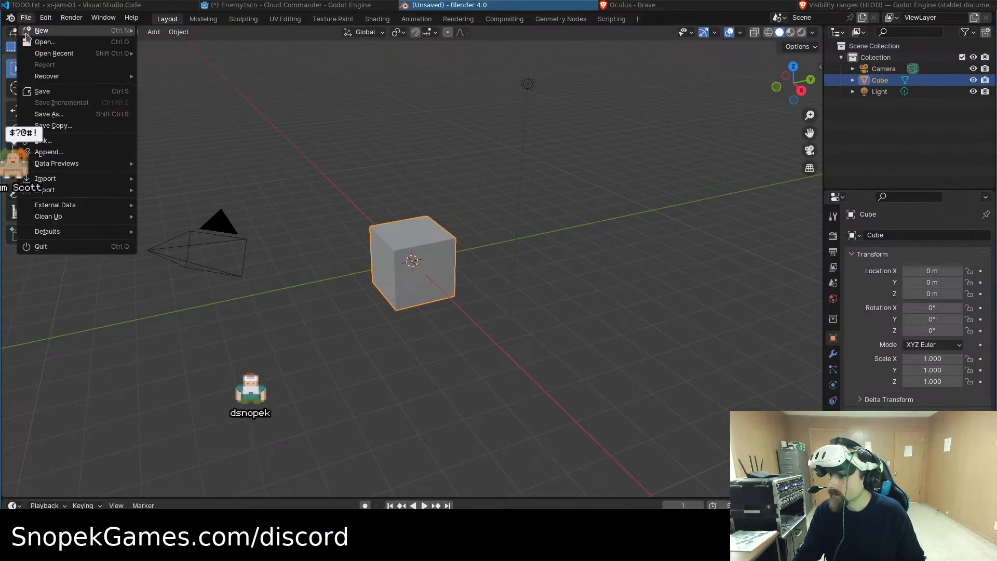
pyautogui.moveTo(134, 165)
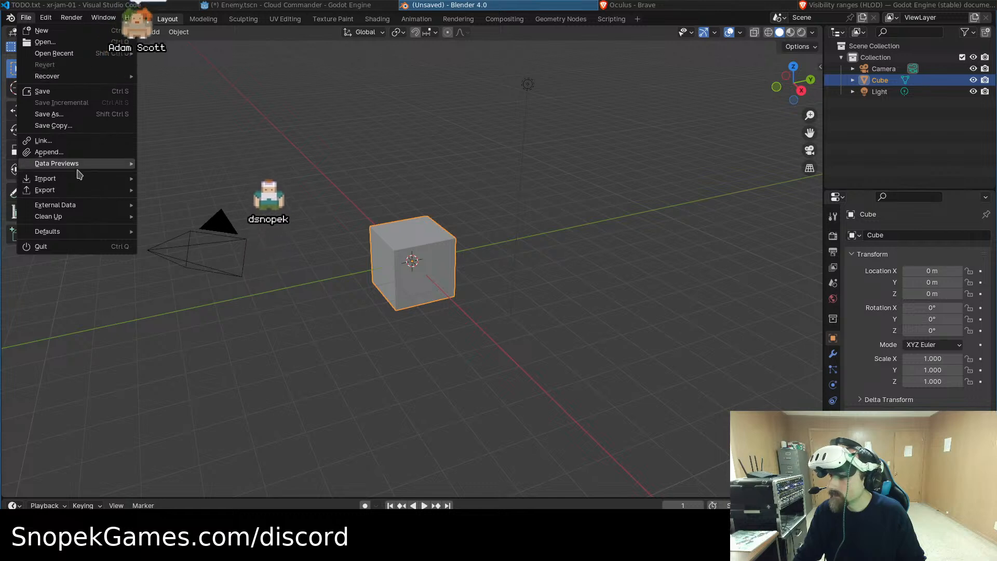
pyautogui.moveTo(79, 192)
pyautogui.moveTo(78, 54)
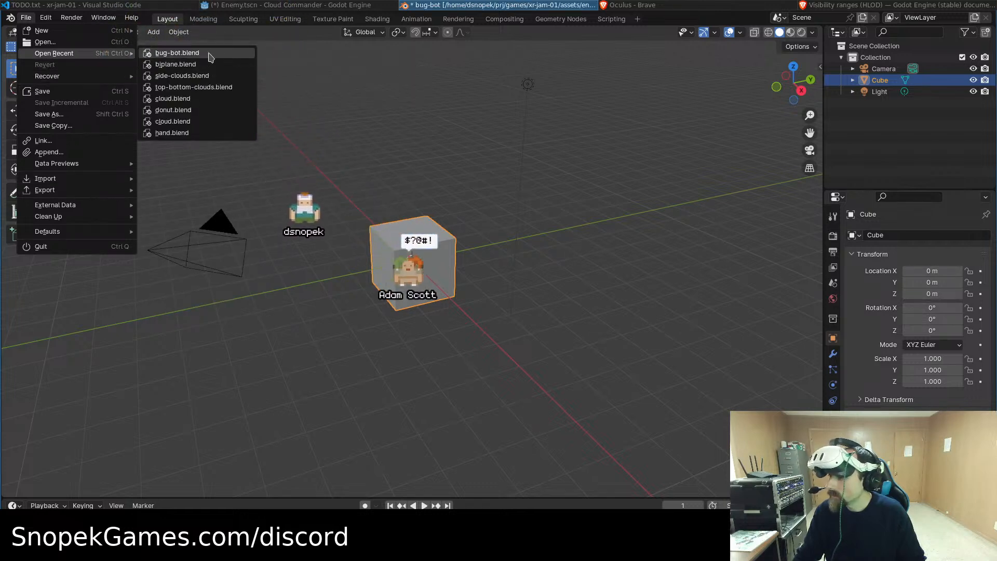
pyautogui.click(207, 53)
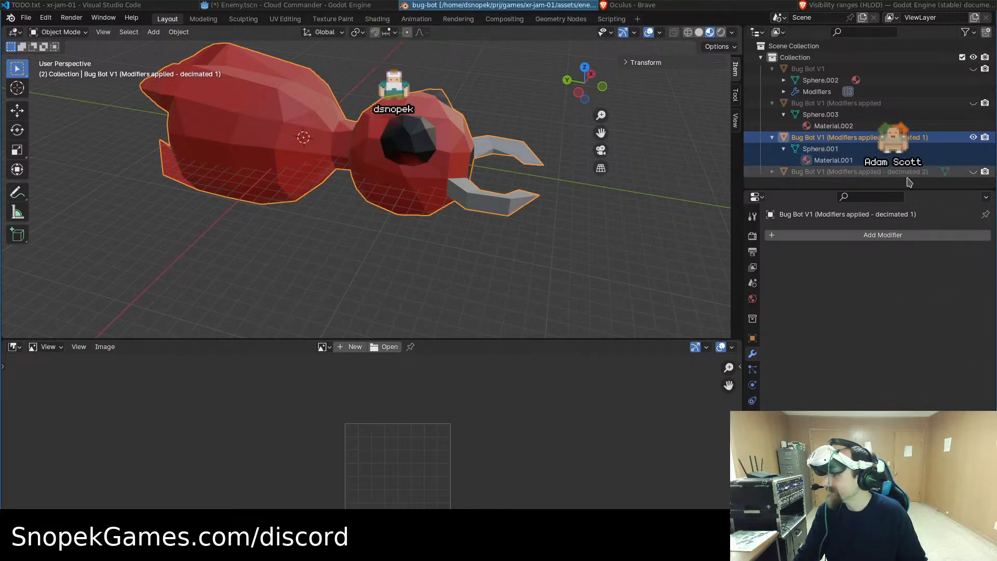
# Set up a glTF 2.0 export of the decimated 1 bug-bot, limited to Selected Objects
pyautogui.click(26, 17)
pyautogui.moveTo(111, 190)
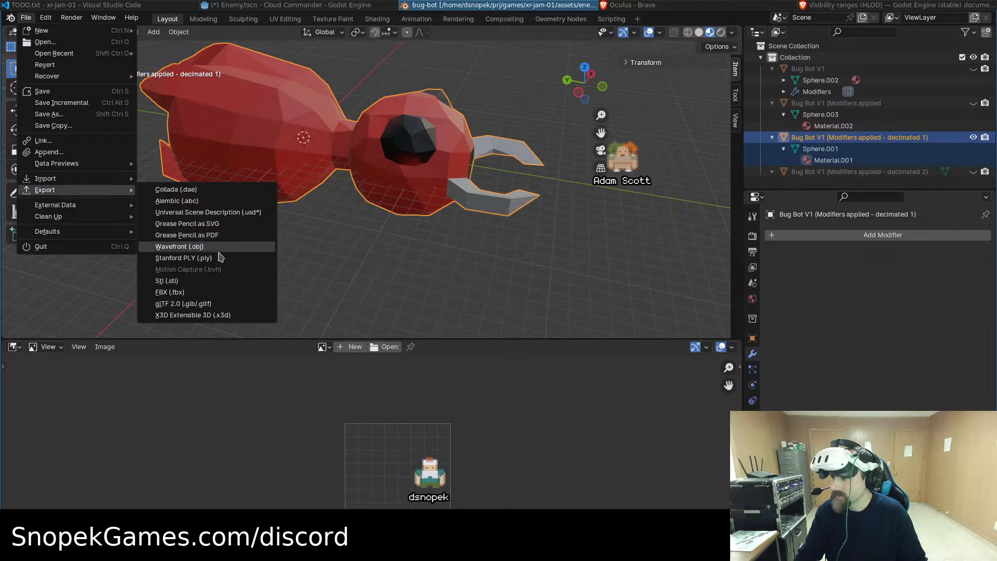
pyautogui.click(183, 304)
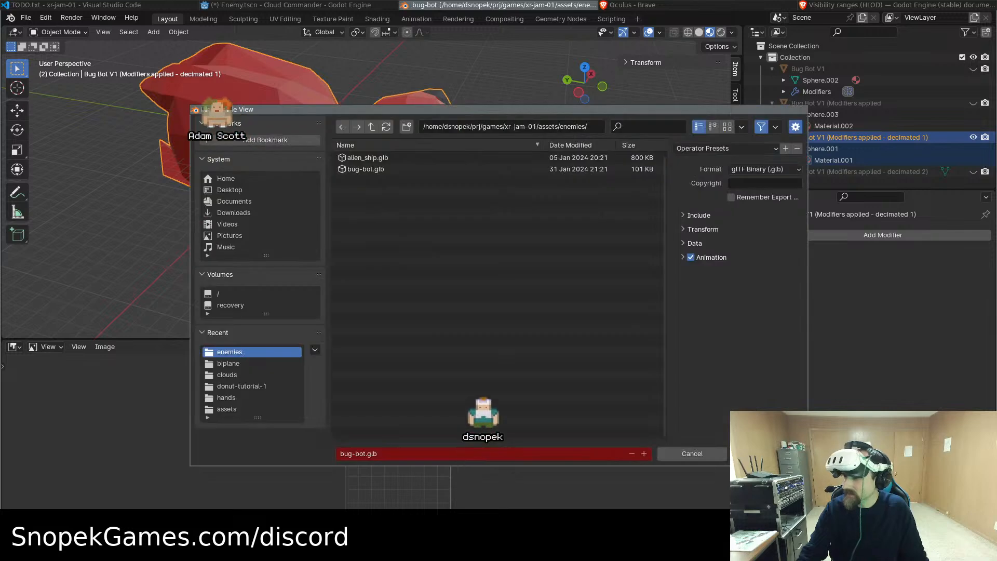
pyautogui.click(686, 242)
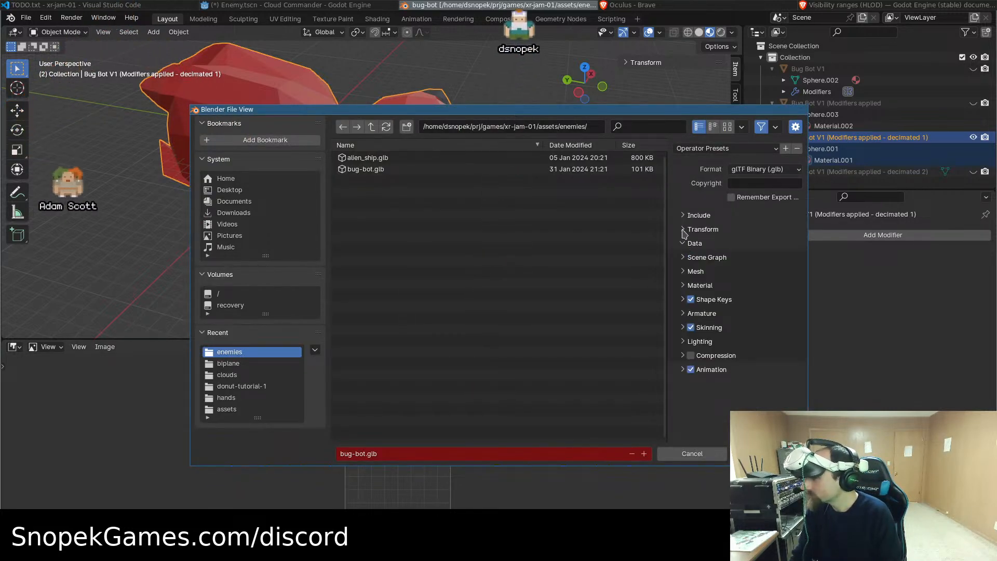
pyautogui.click(686, 231)
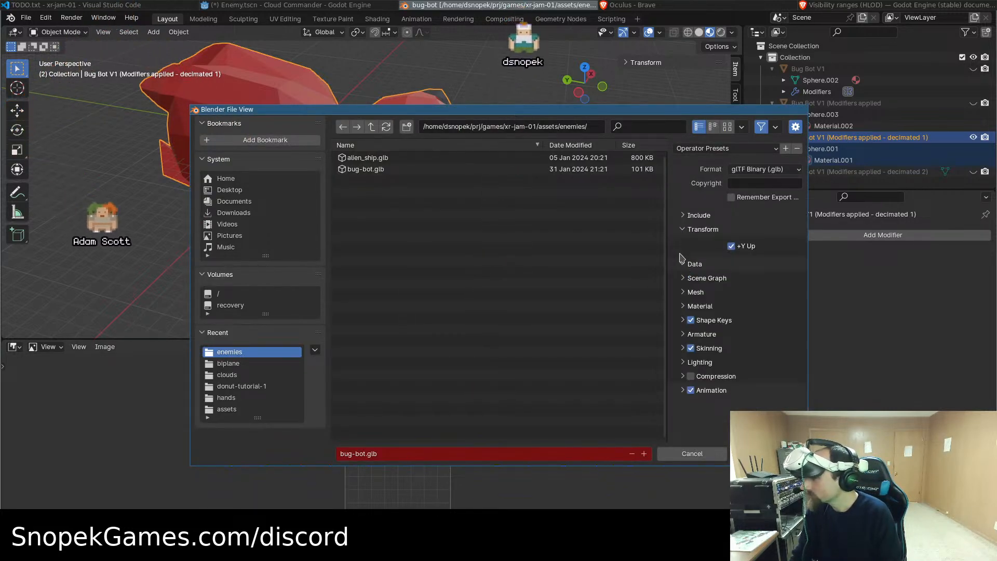
pyautogui.click(691, 215)
pyautogui.click(739, 234)
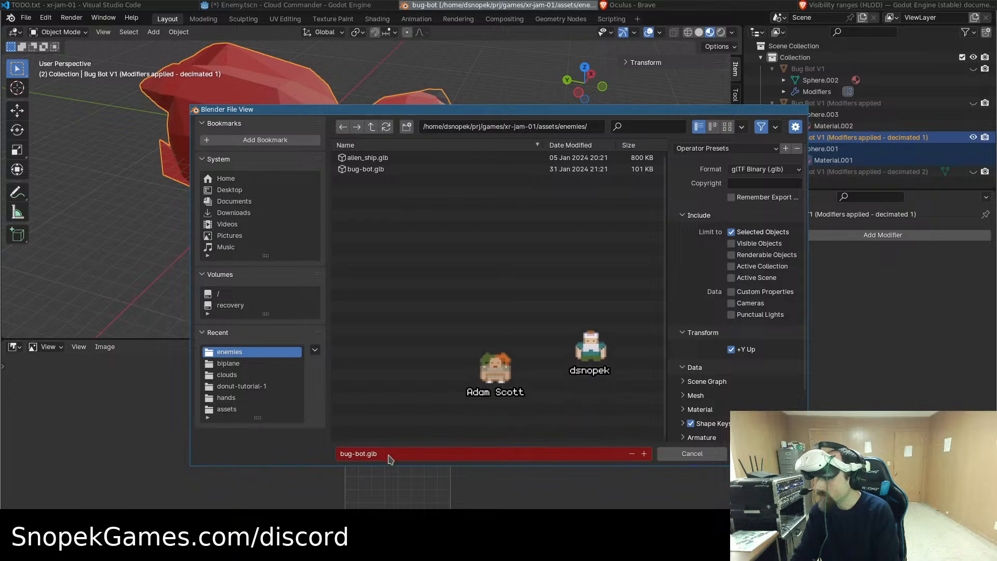
# Name the glTF export bug-bot-lod1.glb and export the selected decimated 1 model into the enemies folder
pyautogui.click(364, 455)
pyautogui.click(363, 454)
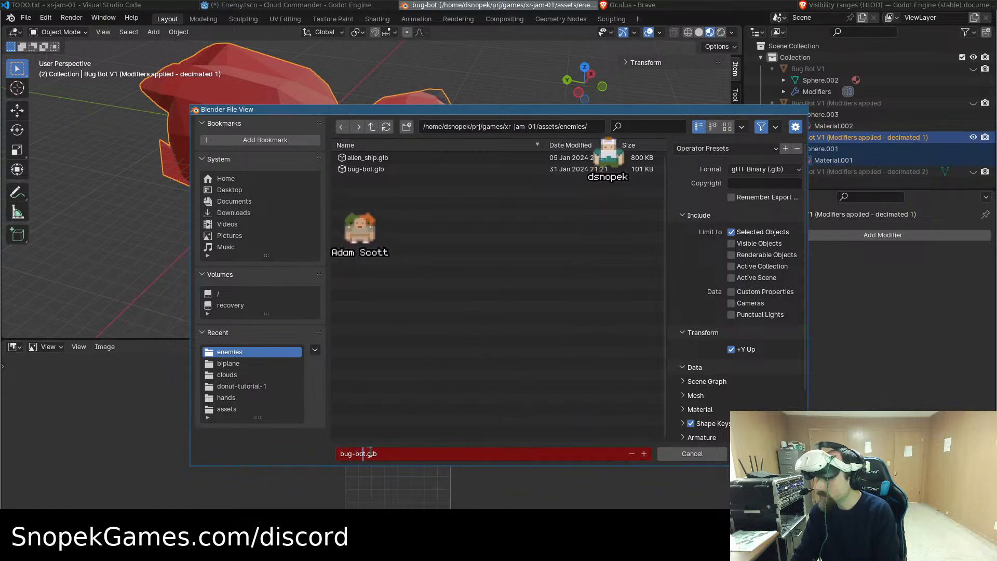
pyautogui.press('Right')
pyautogui.write('-')
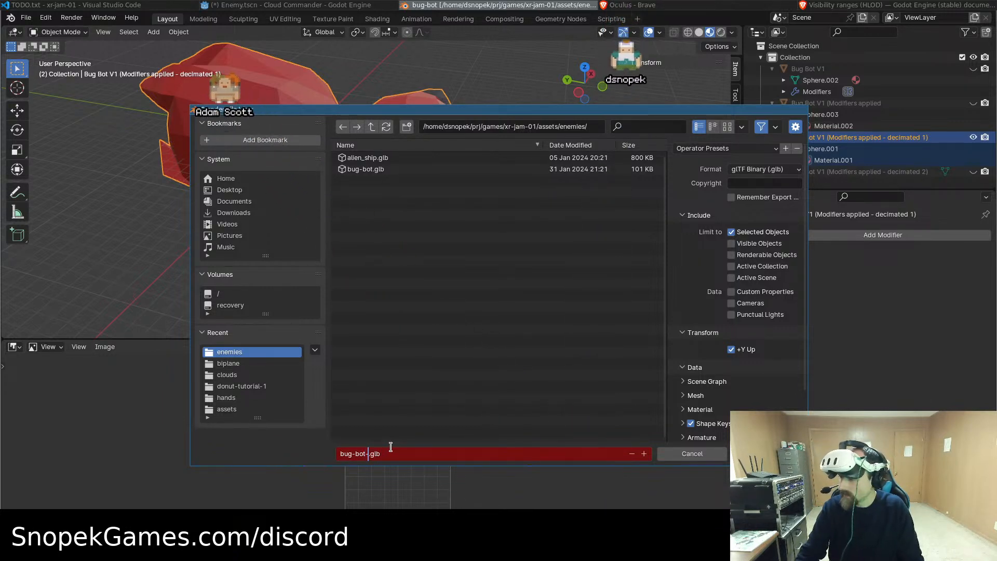
pyautogui.write('lod1')
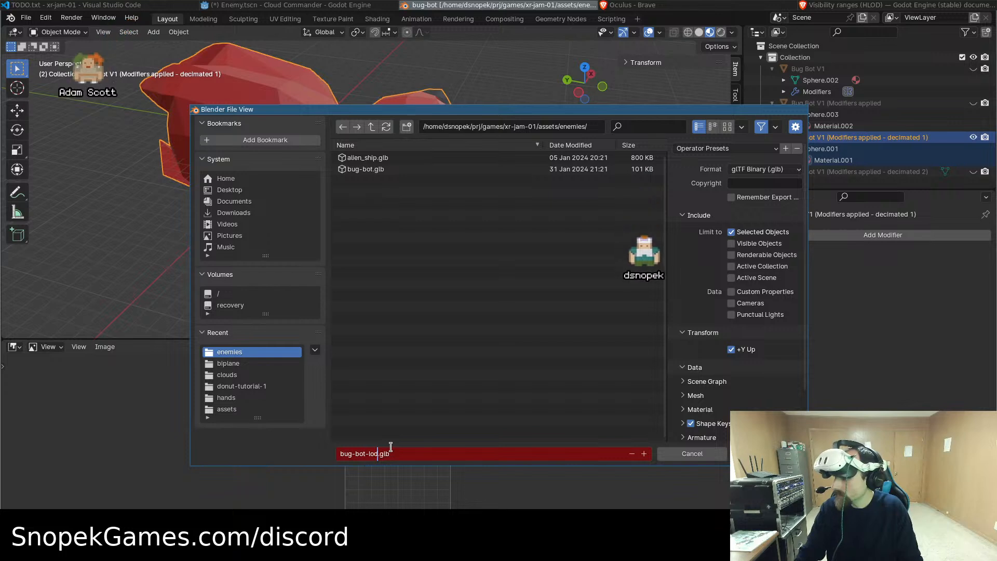
pyautogui.press('Return')
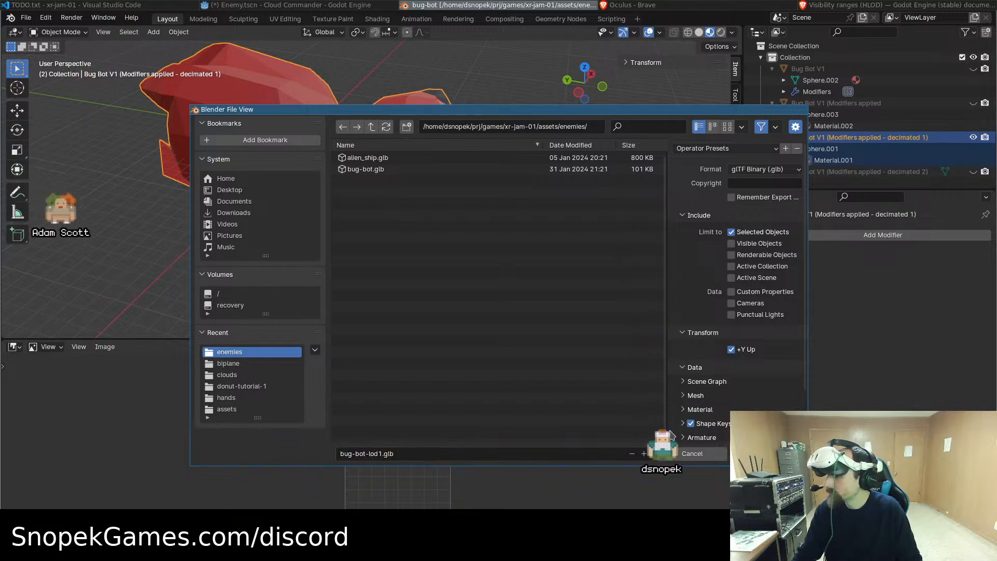
pyautogui.press('Return')
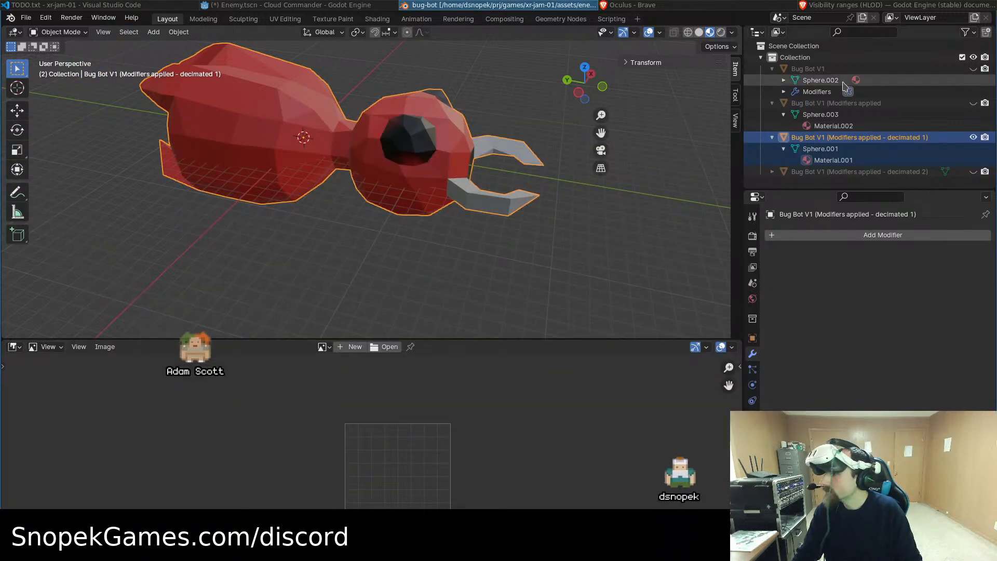
# Hide the "decimated 1" bug bot, then show and select the "decimated 2" version
pyautogui.click(772, 138)
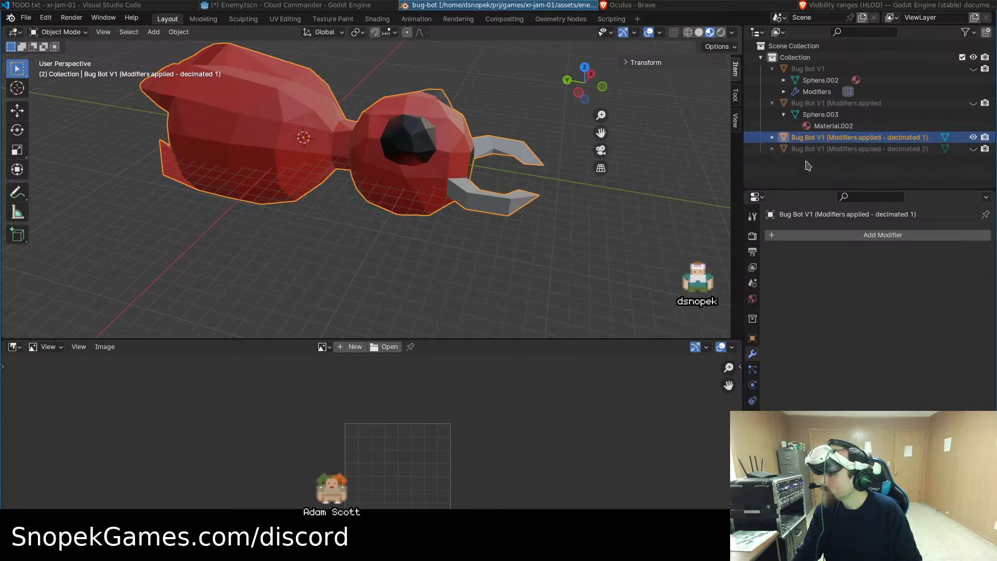
pyautogui.click(973, 137)
pyautogui.click(973, 148)
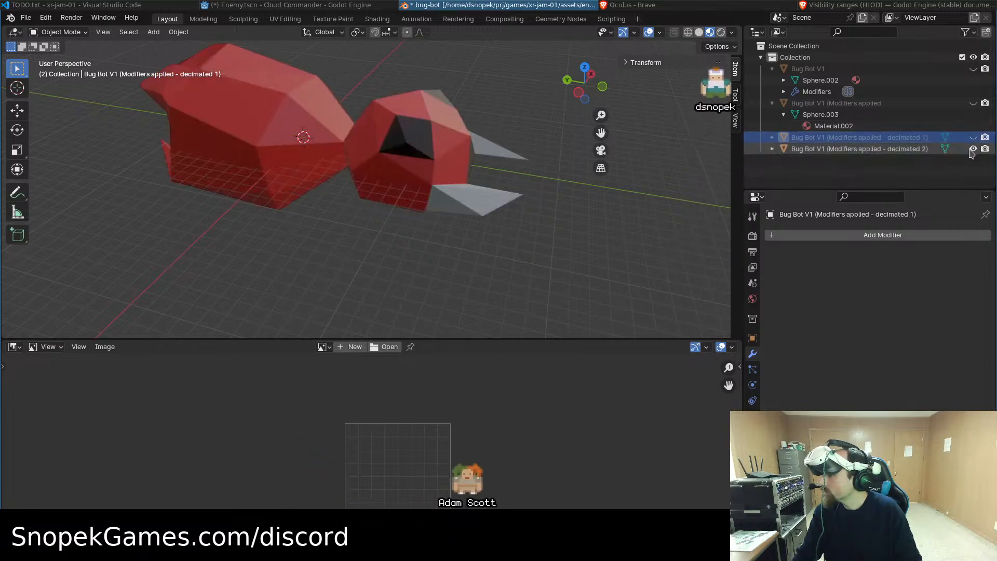
pyautogui.click(772, 148)
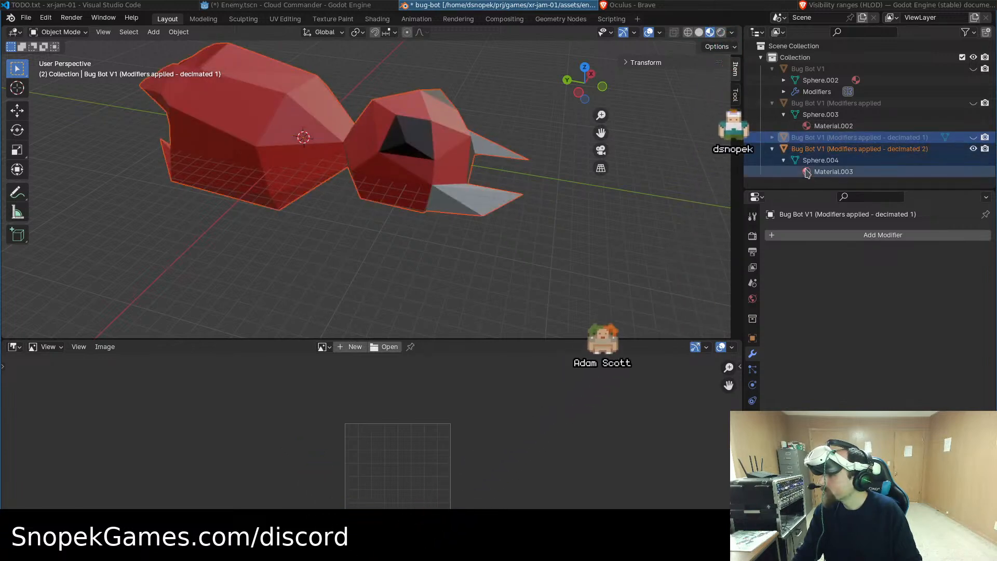
pyautogui.click(831, 149)
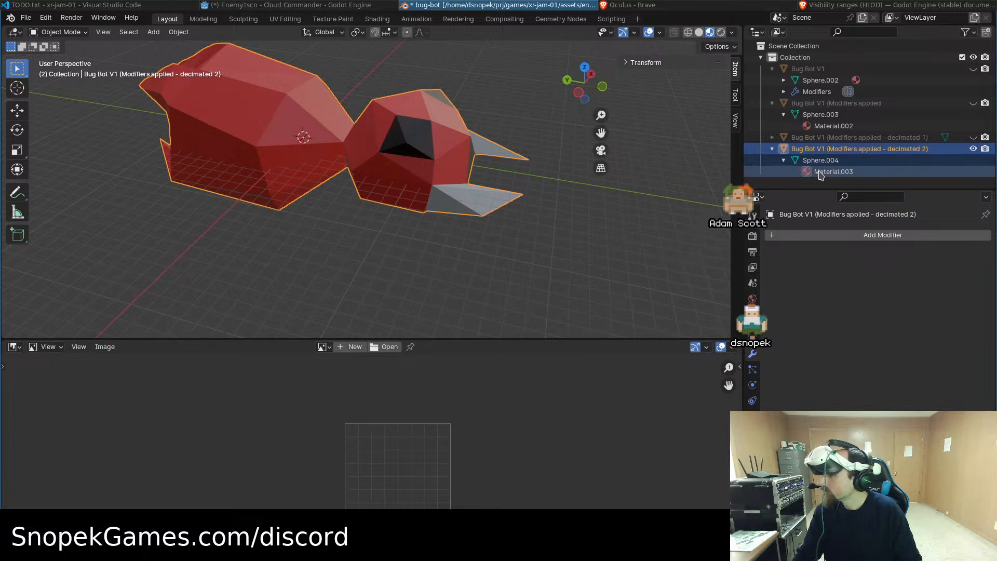
# Export the selected decimated 2 model as a glTF binary named bug-bot-lod2.glb and save the Blender file
pyautogui.click(26, 17)
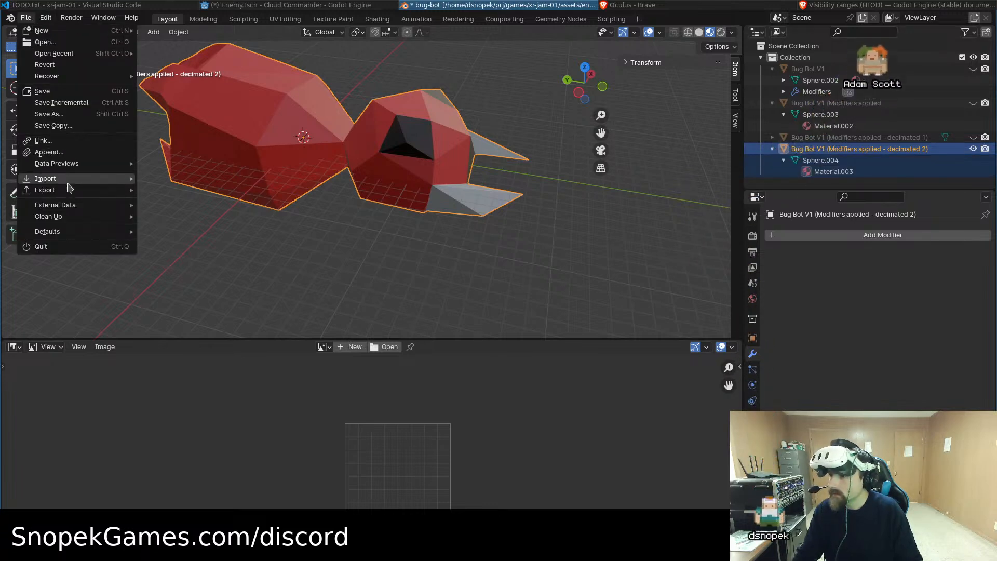
pyautogui.moveTo(67, 189)
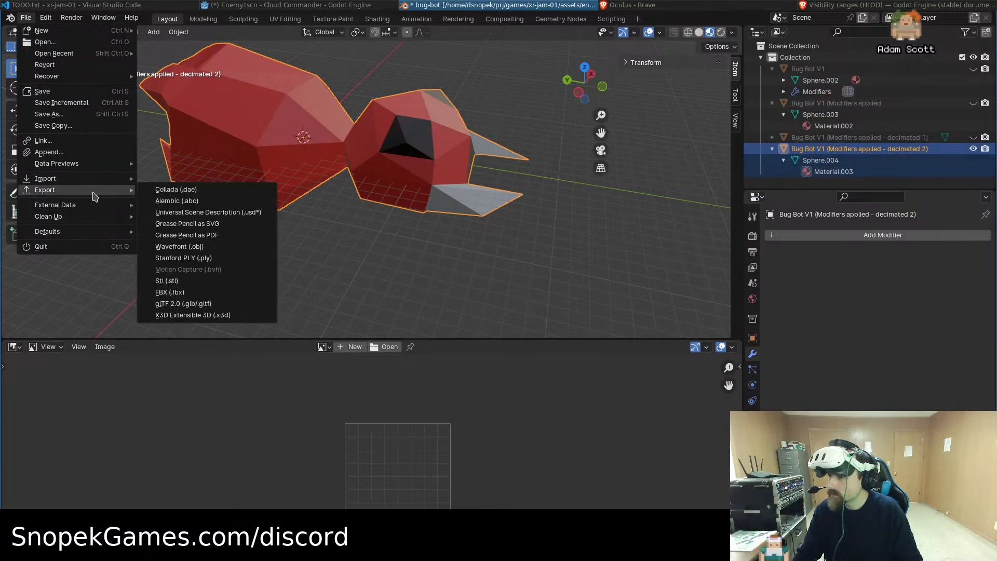
pyautogui.click(217, 305)
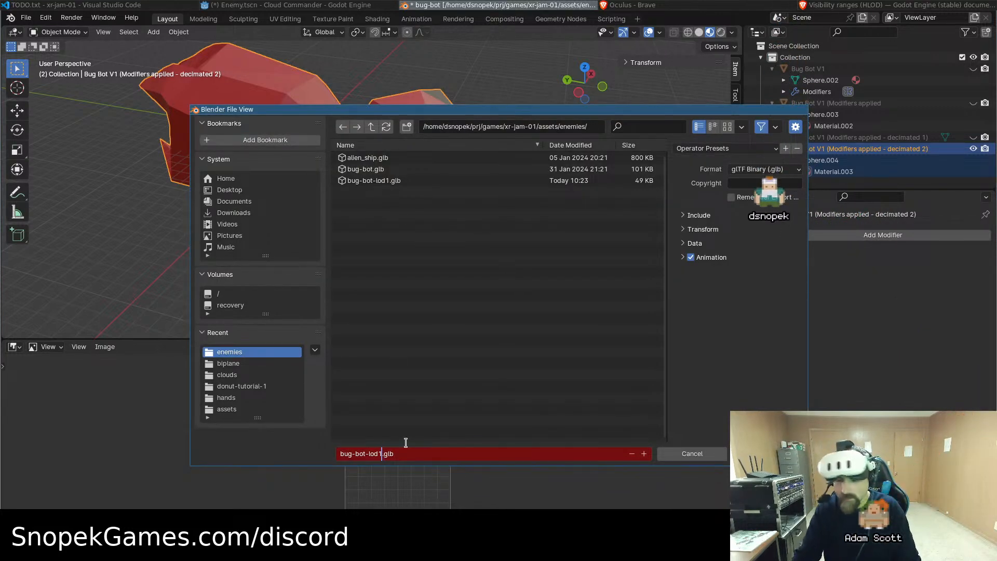
pyautogui.click(686, 216)
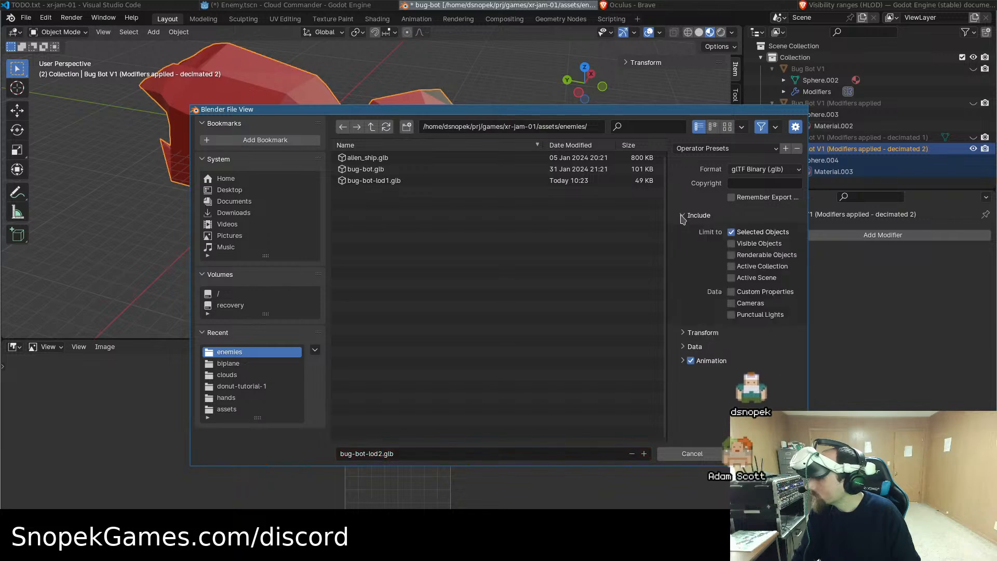
pyautogui.click(766, 453)
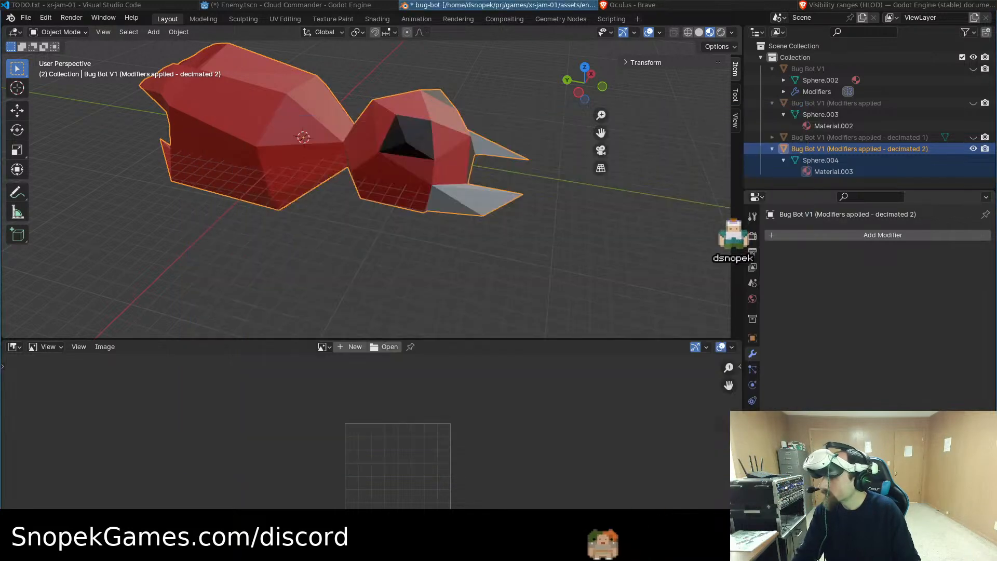
pyautogui.hotkey('ctrl', 's')
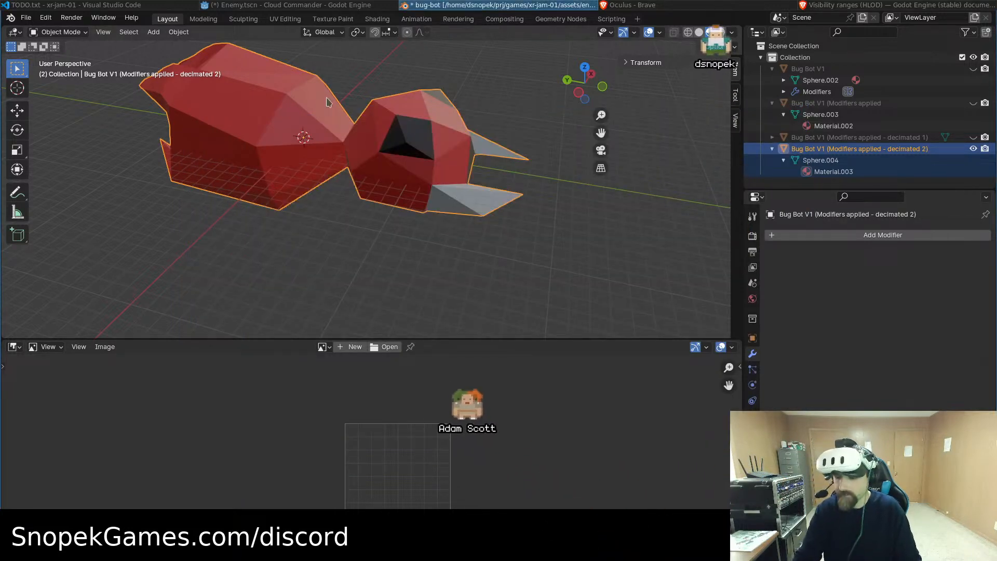
# Switch to the Godot editor and rename the Model node under Models to Main
pyautogui.hotkey('alt', 'Tab')
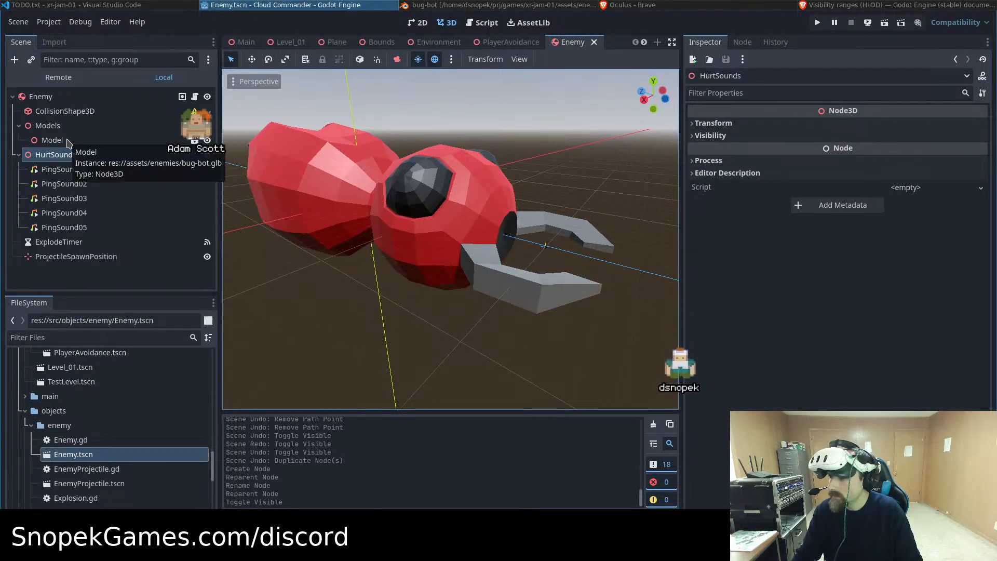
pyautogui.doubleClick(67, 141)
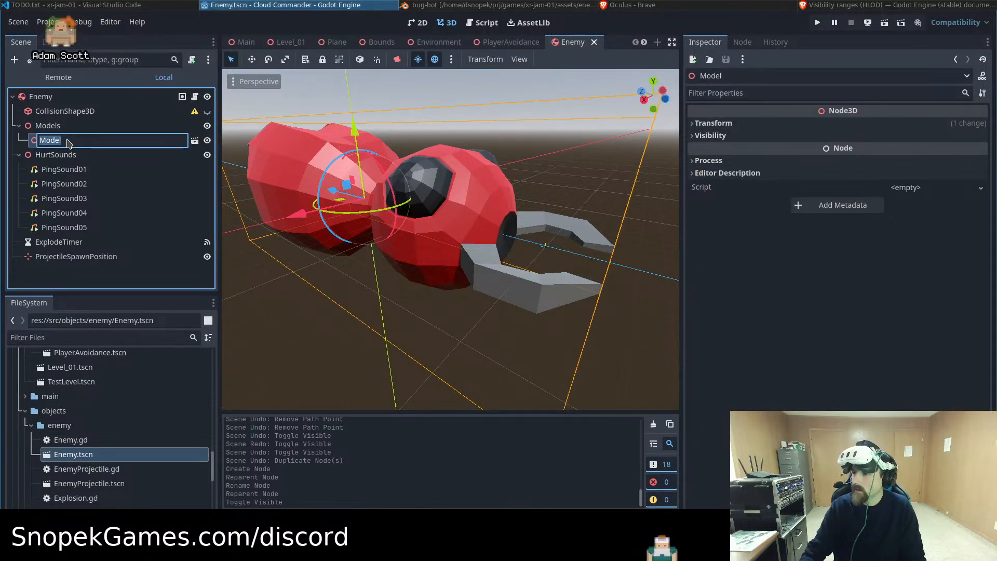
pyautogui.write('Main')
pyautogui.press('Return')
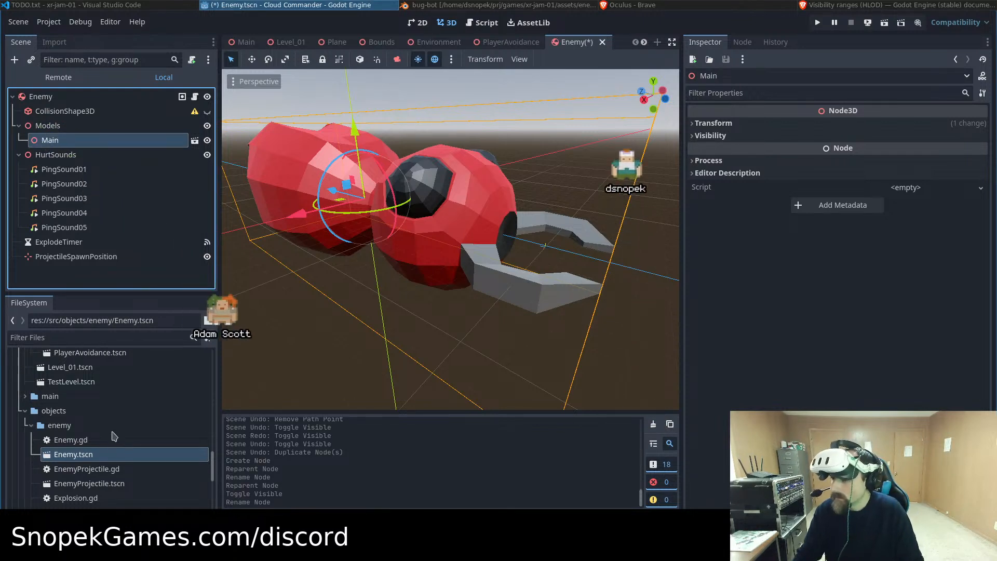
# Instance bug-bot-lod1.glb from the assets/enemies folder as a child of the Models node
pyautogui.scroll(3, 108, 441)
pyautogui.scroll(12, 109, 436)
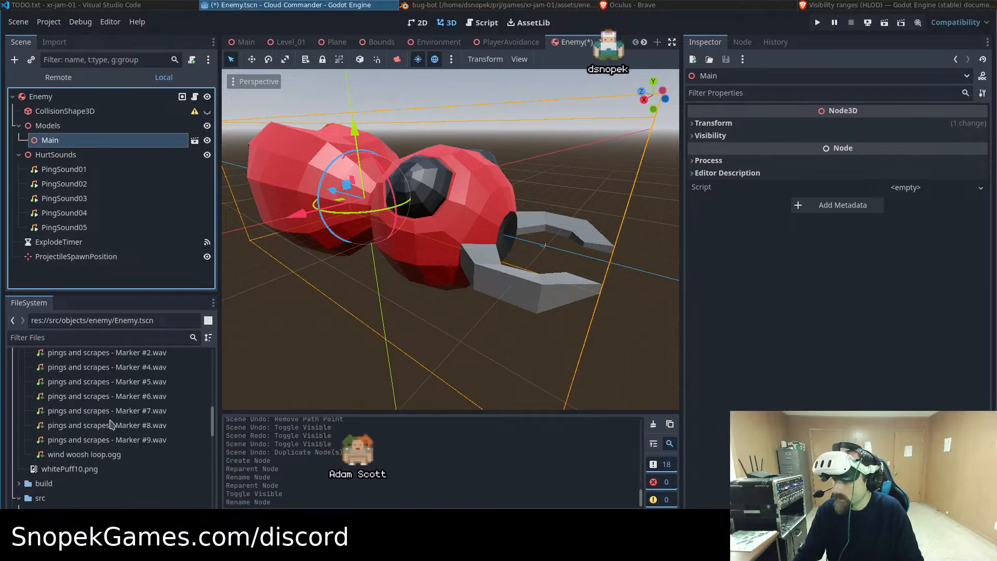
pyautogui.scroll(3, 115, 419)
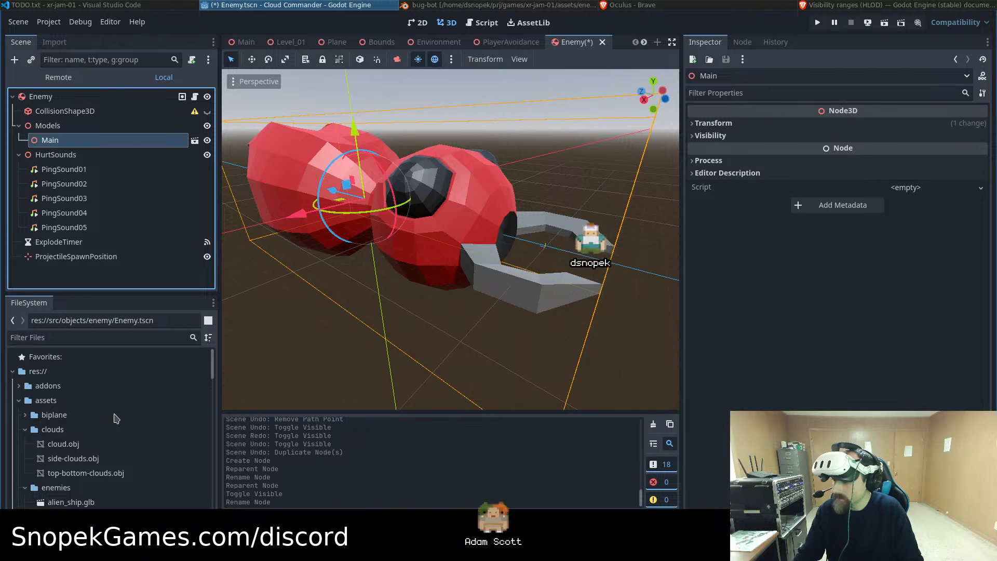
pyautogui.scroll(-2, 104, 457)
pyautogui.moveTo(78, 492); pyautogui.dragTo(67, 132)
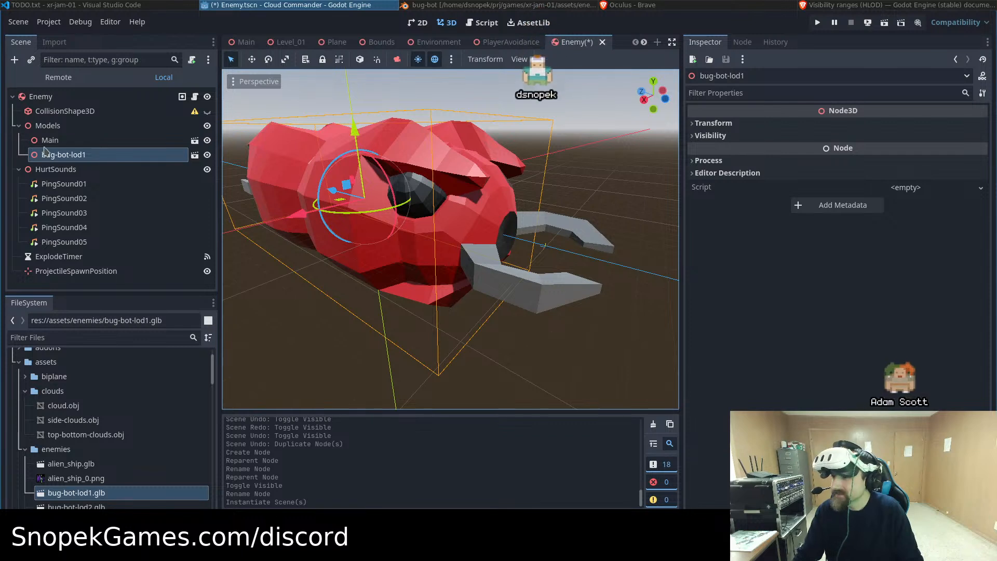
# Check the Main node's transform and set the bug-bot-lod1 node's Y rotation to -180° to match it
pyautogui.click(54, 140)
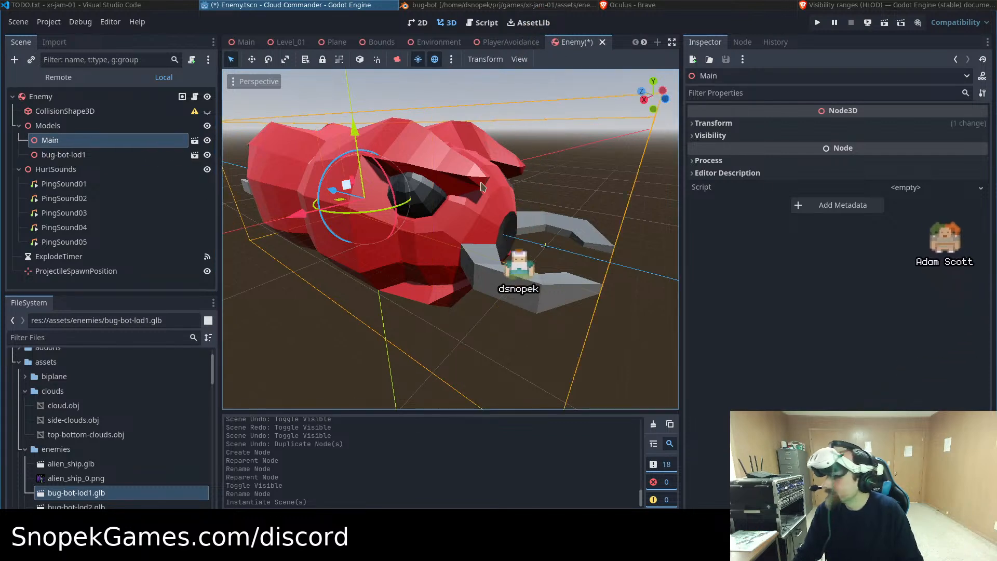
pyautogui.click(713, 124)
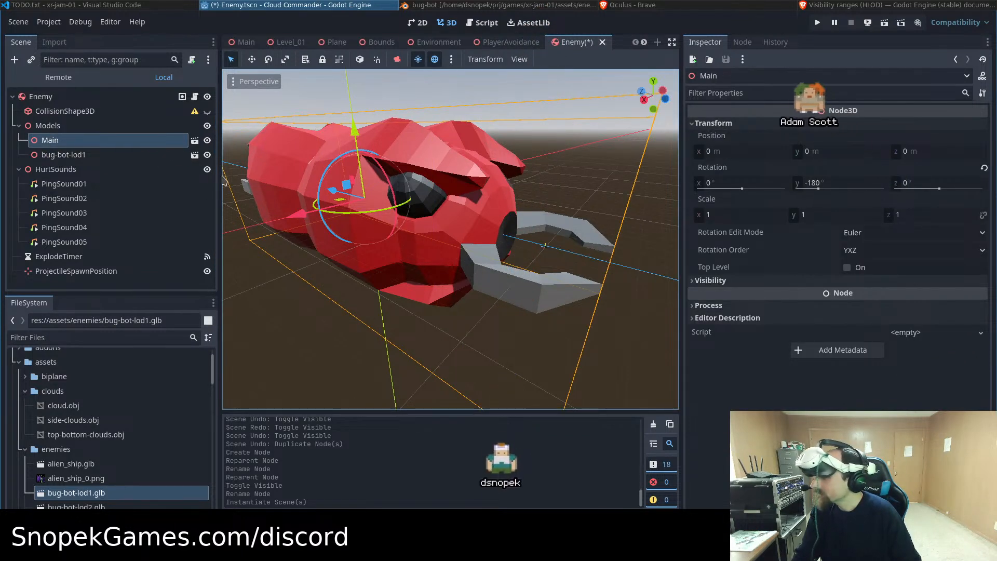
pyautogui.click(73, 156)
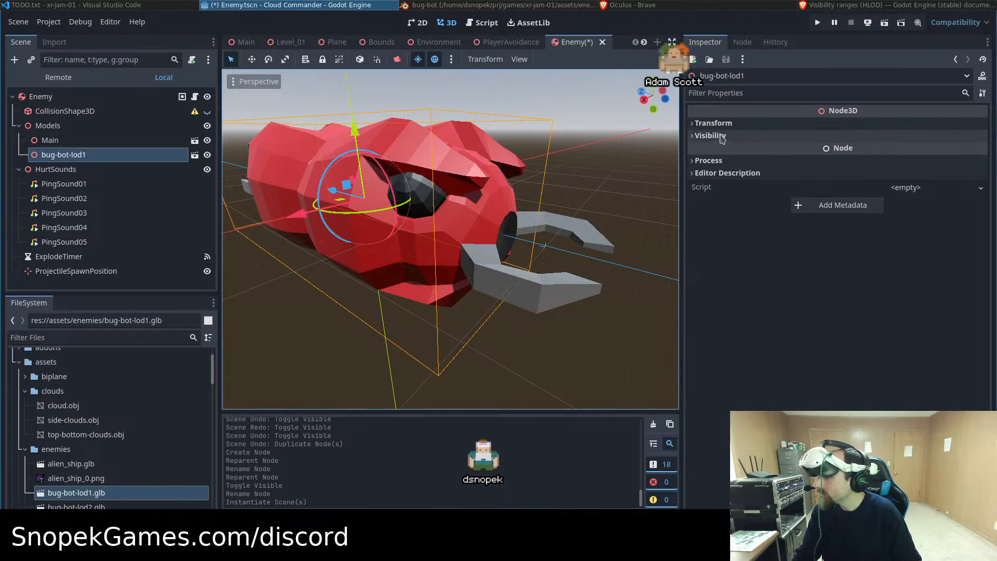
pyautogui.click(714, 123)
pyautogui.click(840, 183)
pyautogui.write('-')
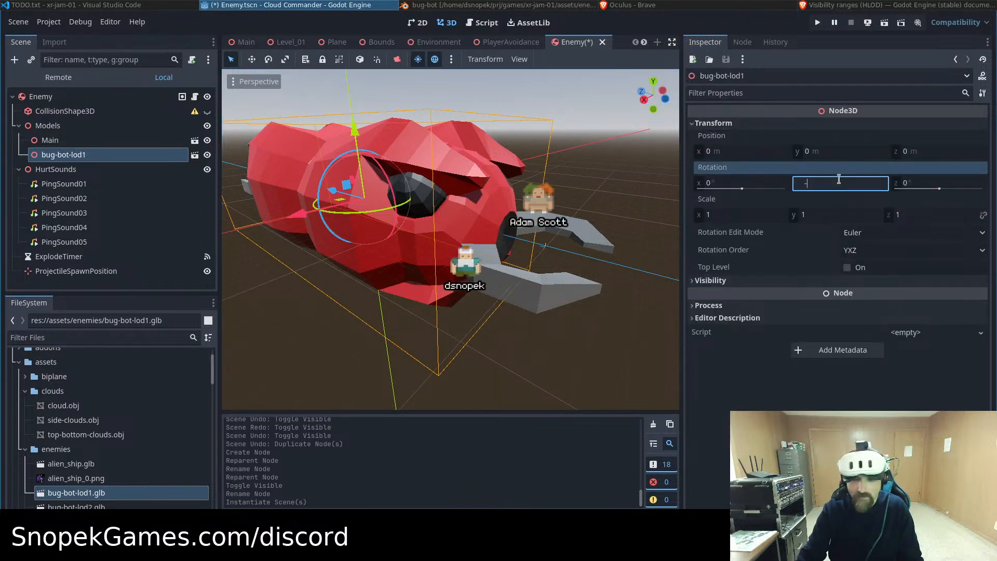
pyautogui.write('180')
pyautogui.press('Return')
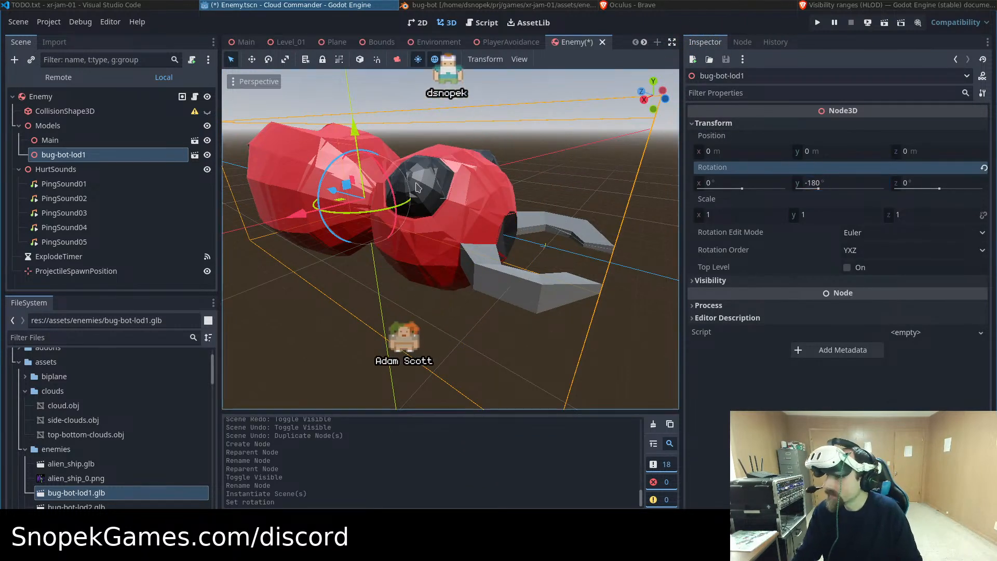
# Hide the Main model and rename the bug-bot-lod1 node to Lod1
pyautogui.click(207, 140)
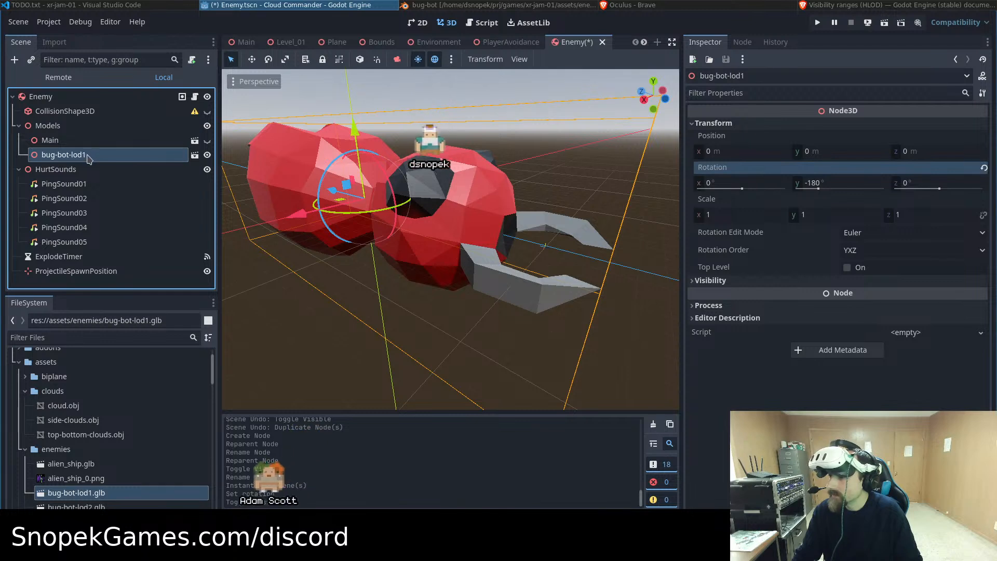
pyautogui.doubleClick(89, 156)
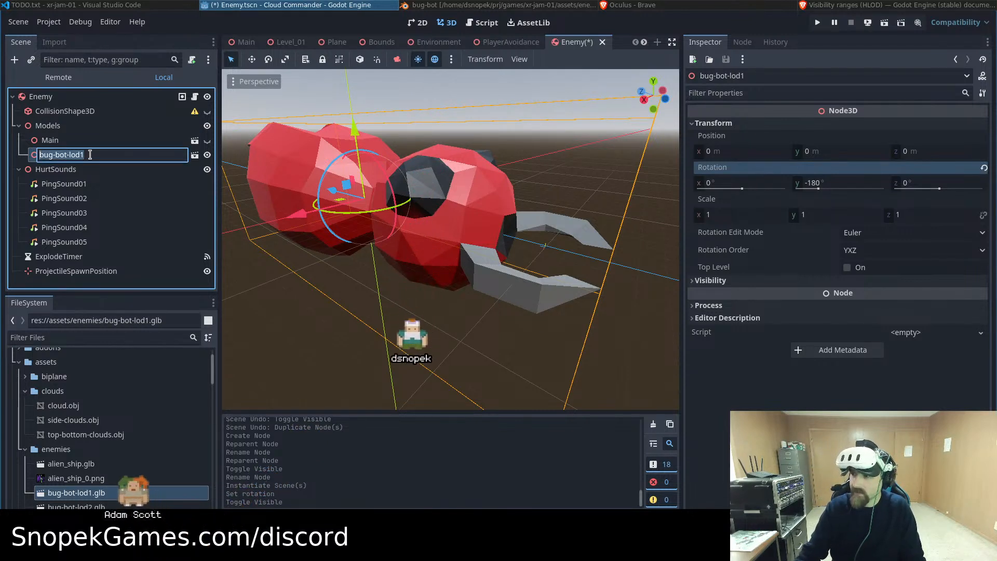
pyautogui.hotkey('ctrl', 'a')
pyautogui.write('LO')
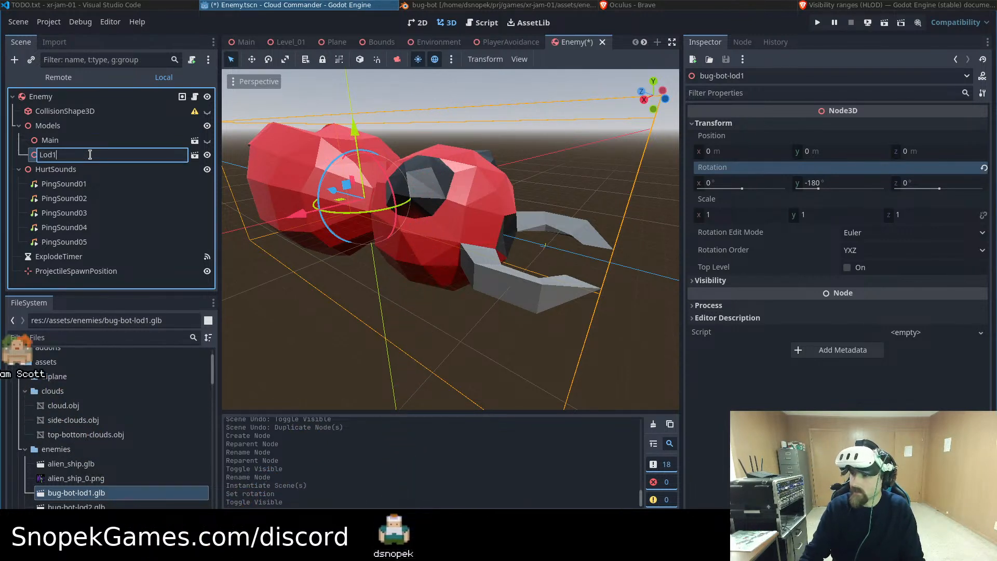
pyautogui.press('Return')
# Instance bug-bot-lod2.glb as a child of the Models node and rename it Lod2
pyautogui.click(56, 127)
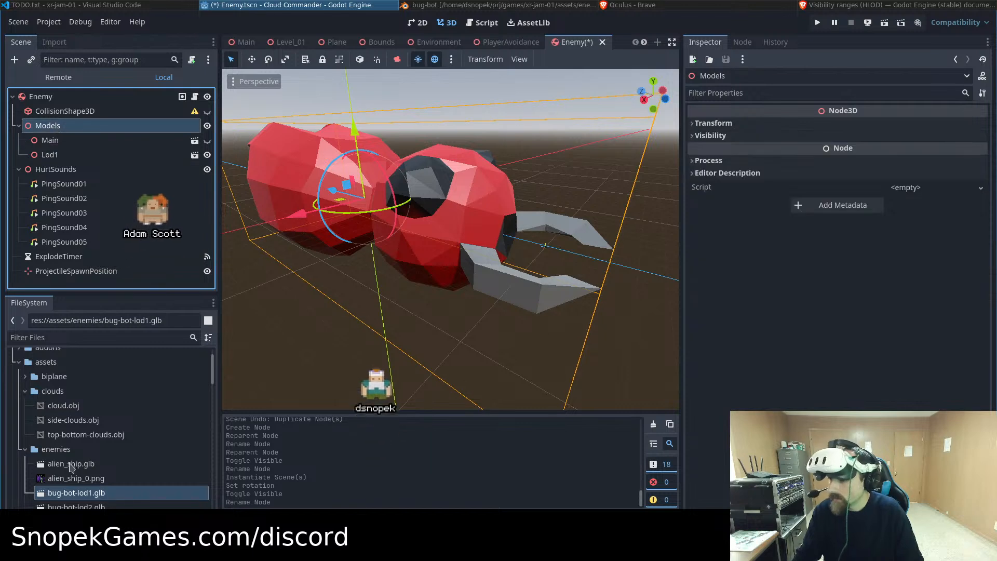
pyautogui.moveTo(71, 507); pyautogui.dragTo(65, 125)
pyautogui.doubleClick(83, 170)
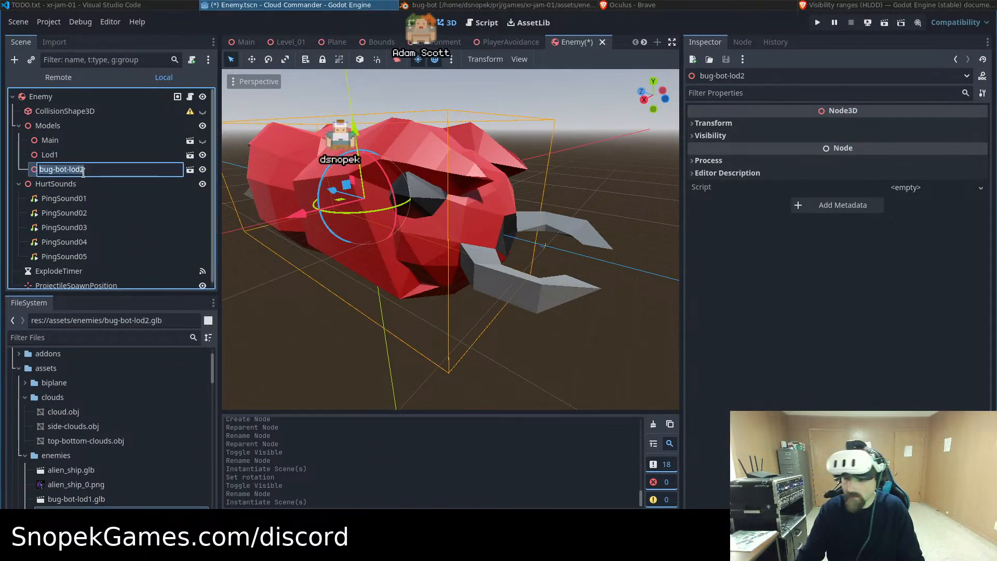
pyautogui.write('Lod2')
pyautogui.press('Return')
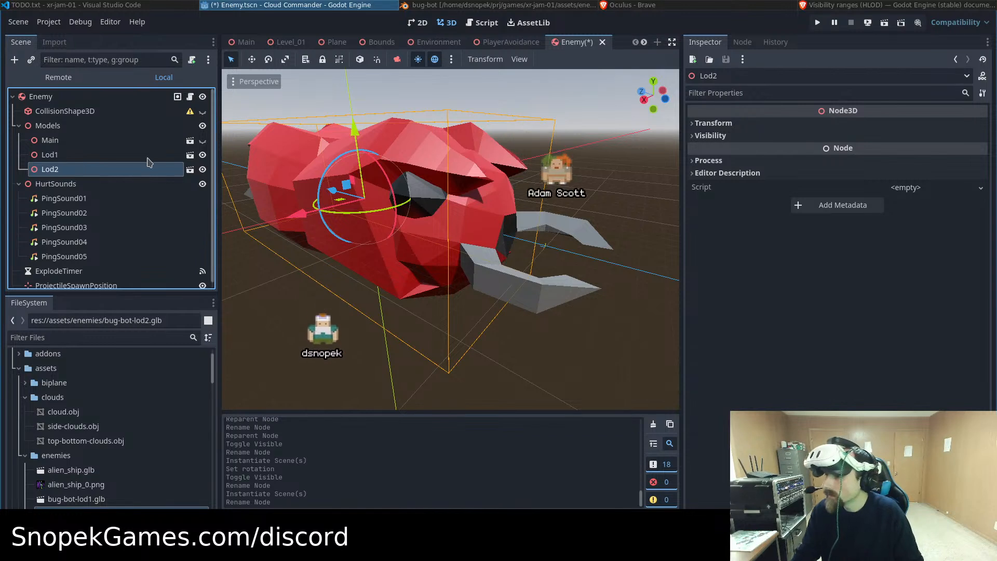
# Set the Lod2 node's Y rotation to -180° and hide the Lod1 model
pyautogui.click(741, 125)
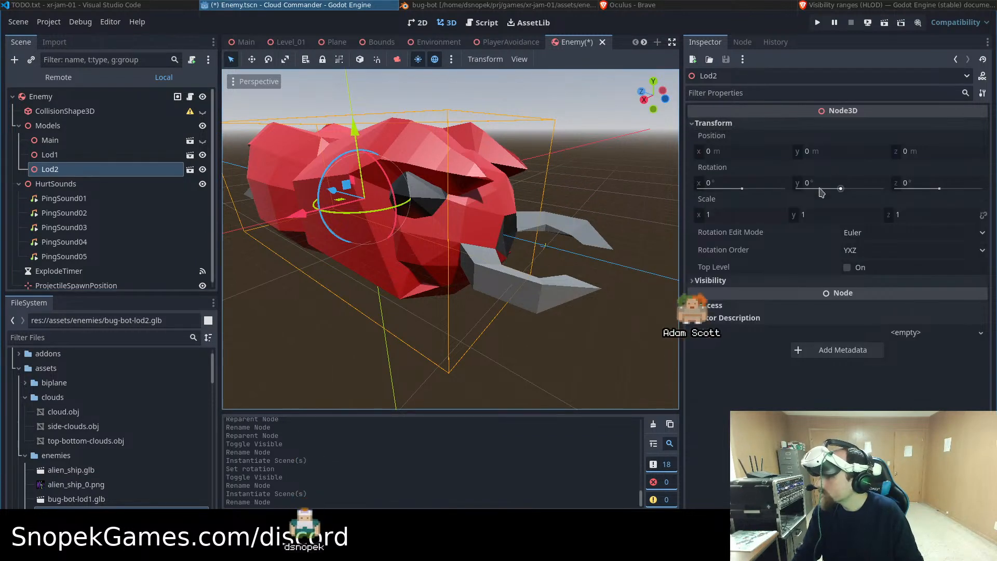
pyautogui.click(821, 191)
pyautogui.write('-180')
pyautogui.press('Return')
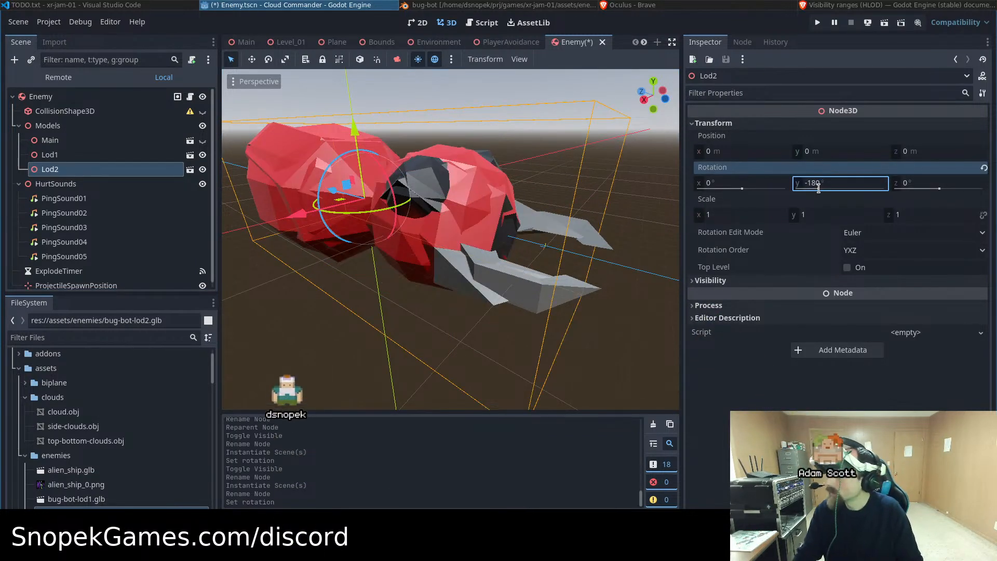
pyautogui.click(202, 155)
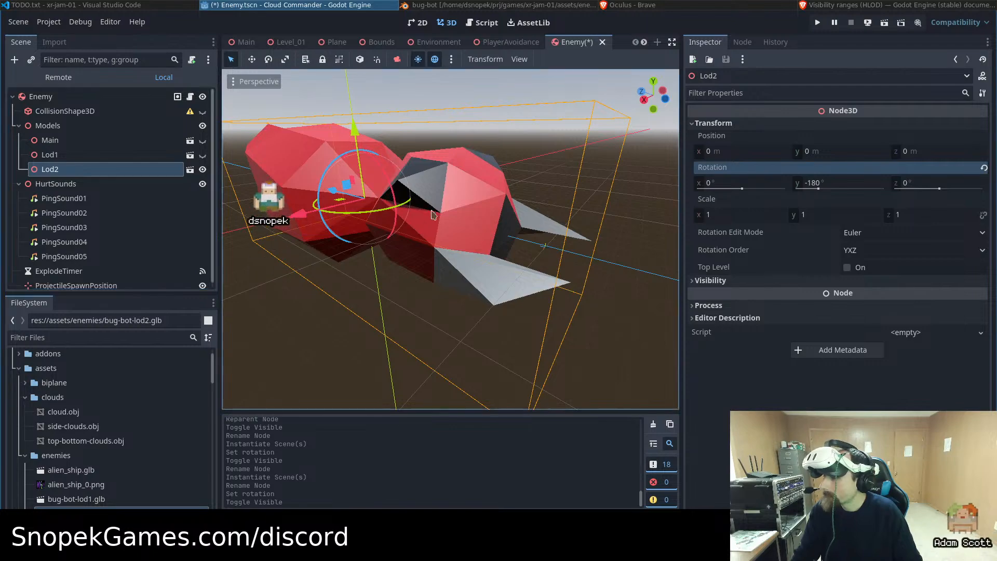
# Make the Lod1 and Main models visible again and check the Main node's visibility properties
pyautogui.moveTo(291, 249); pyautogui.dragTo(373, 243, button='middle')
pyautogui.scroll(-2, 336, 238)
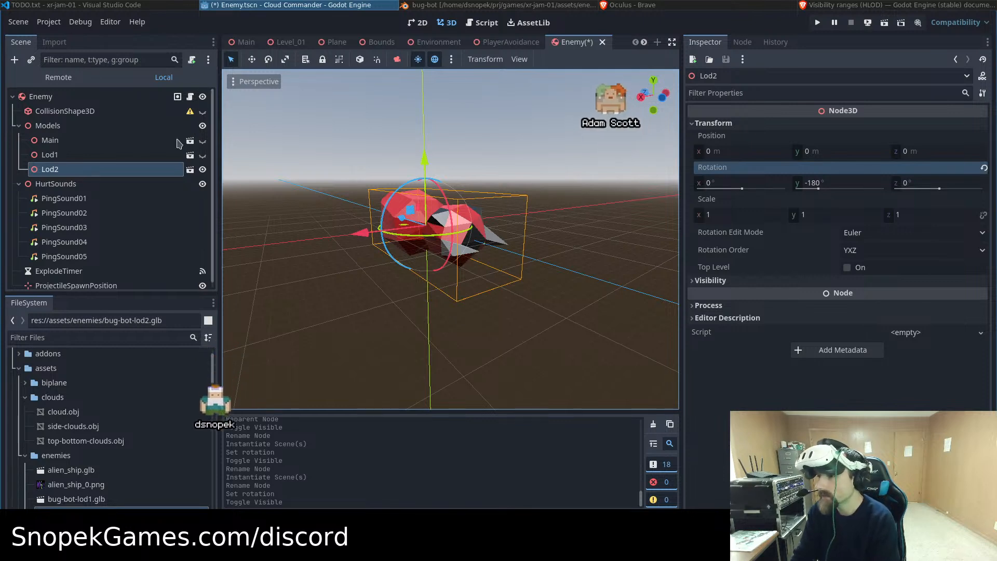
pyautogui.click(203, 155)
pyautogui.click(202, 140)
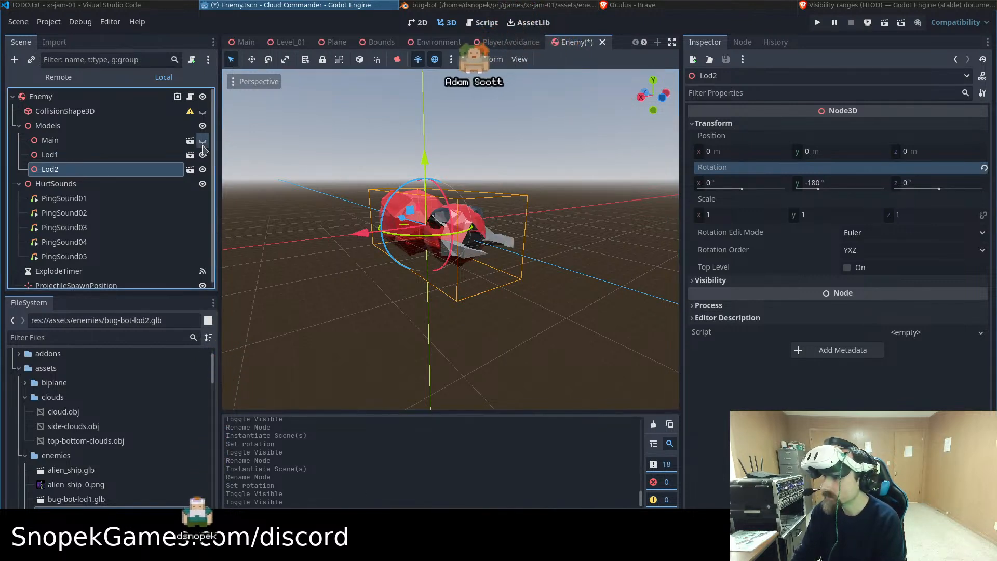
pyautogui.click(58, 145)
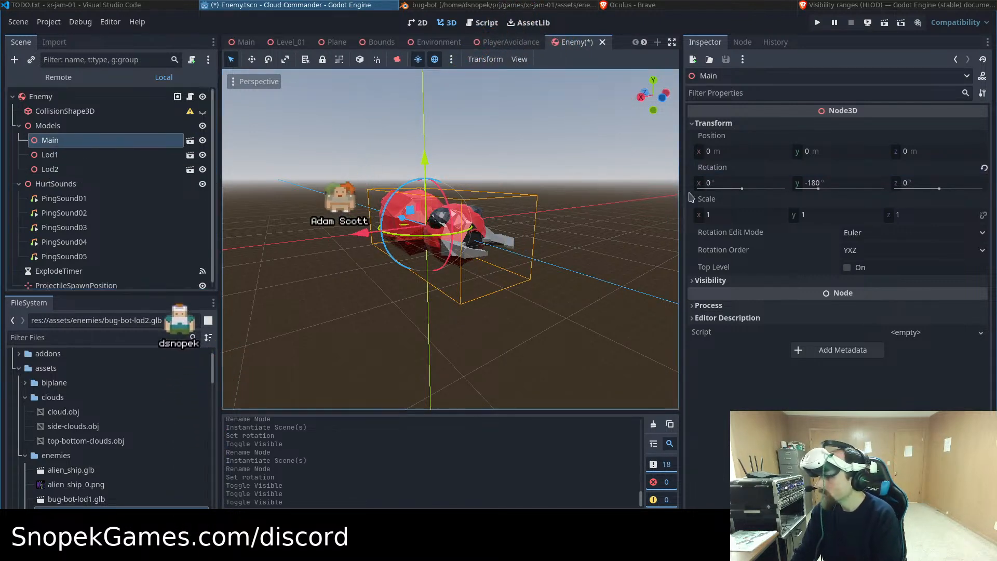
pyautogui.click(721, 280)
pyautogui.click(721, 282)
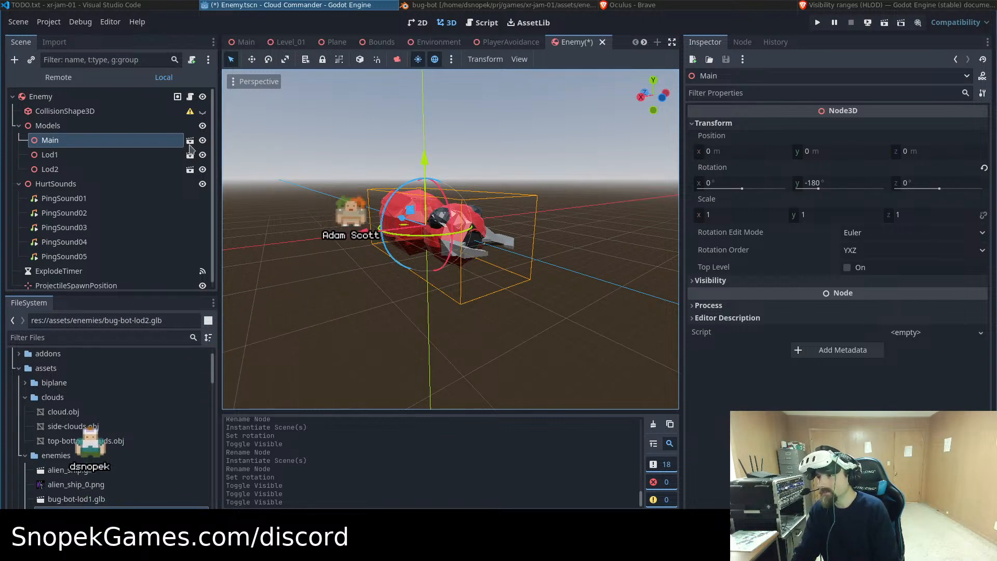
pyautogui.rightClick(157, 141)
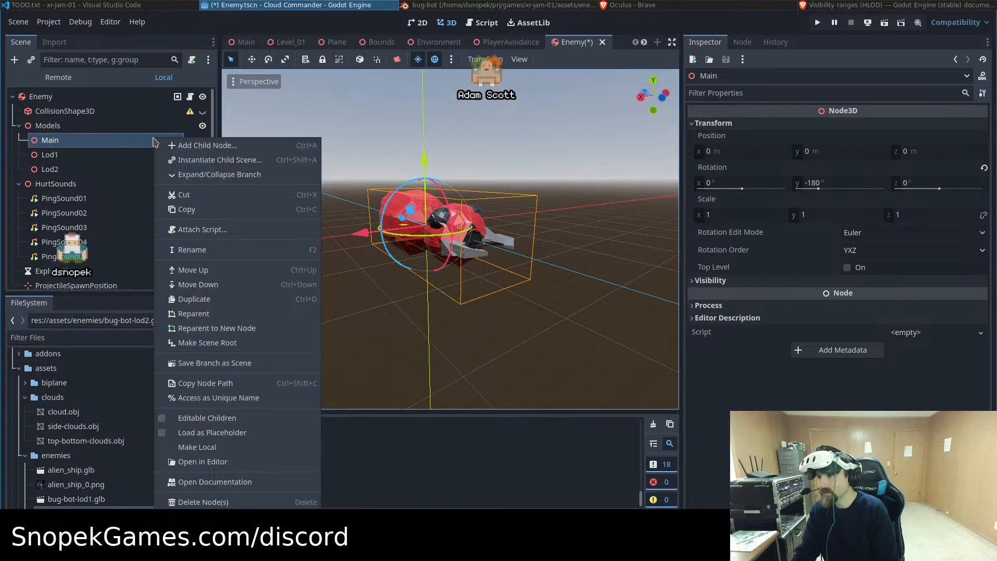
pyautogui.click(57, 162)
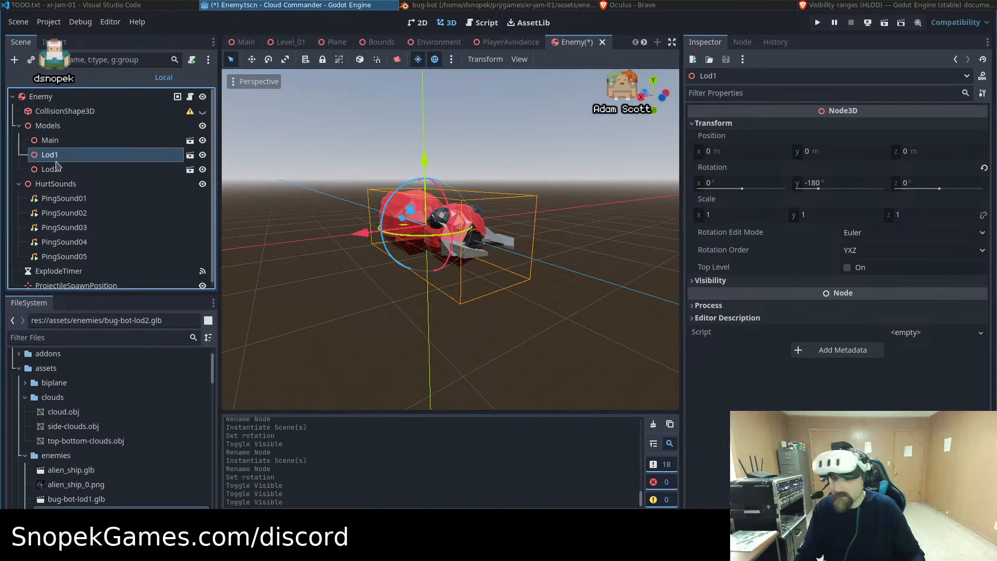
pyautogui.keyDown('shift'); pyautogui.click(59, 170); pyautogui.keyUp('shift')
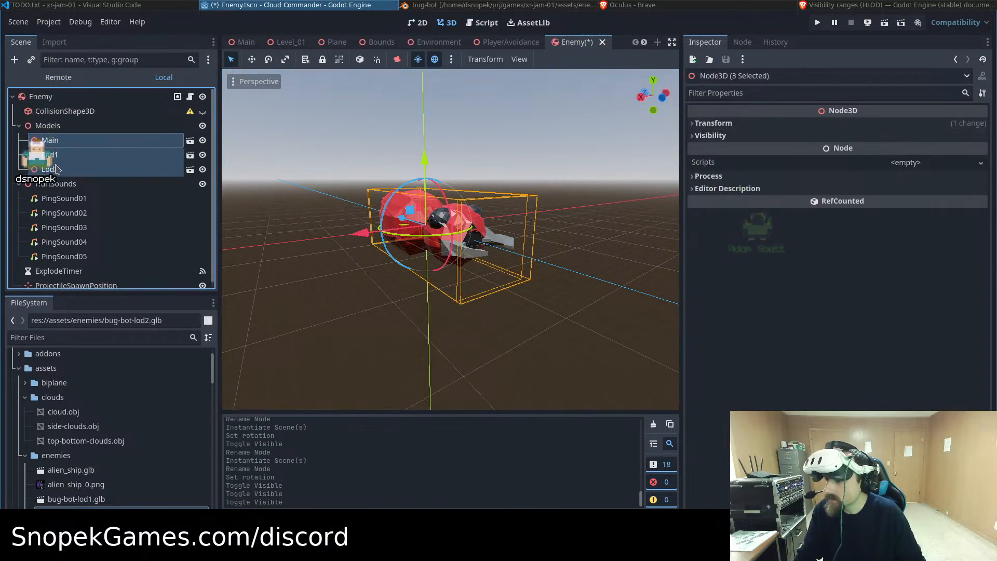
pyautogui.rightClick(55, 155)
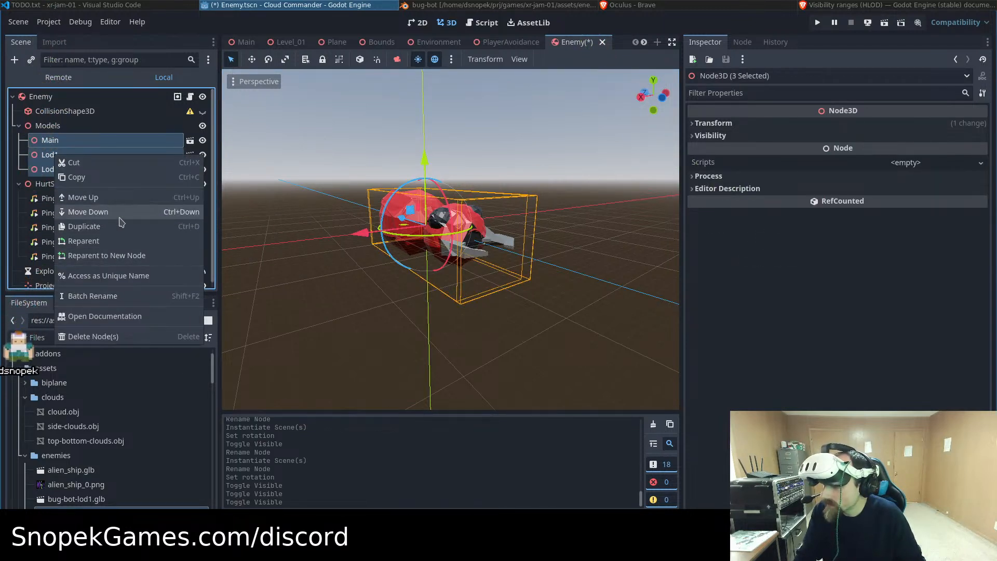
pyautogui.doubleClick(42, 140)
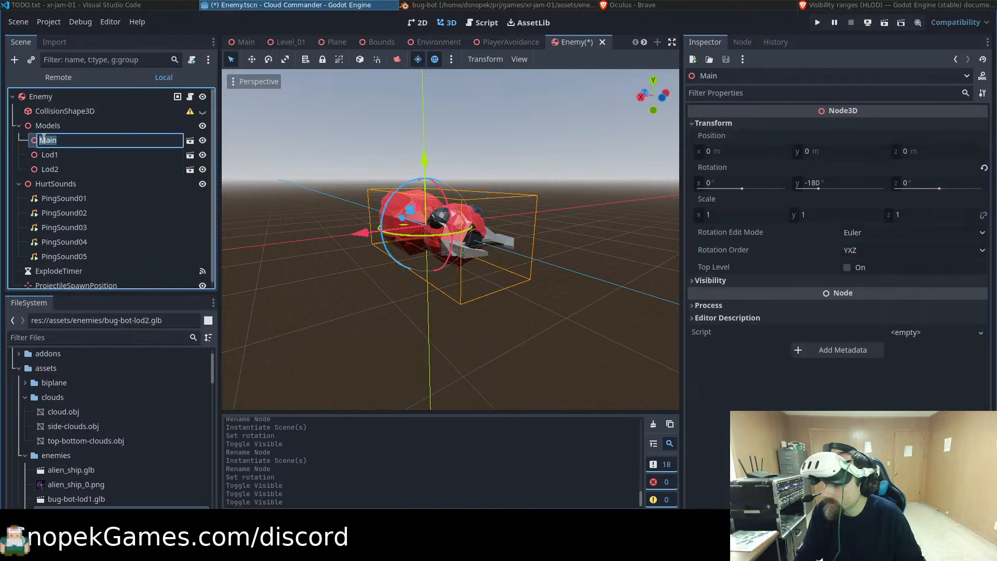
pyautogui.click(47, 168)
# Enable Editable Children on the Main, Lod1 and Lod2 nodes
pyautogui.click(48, 140)
pyautogui.rightClick(49, 142)
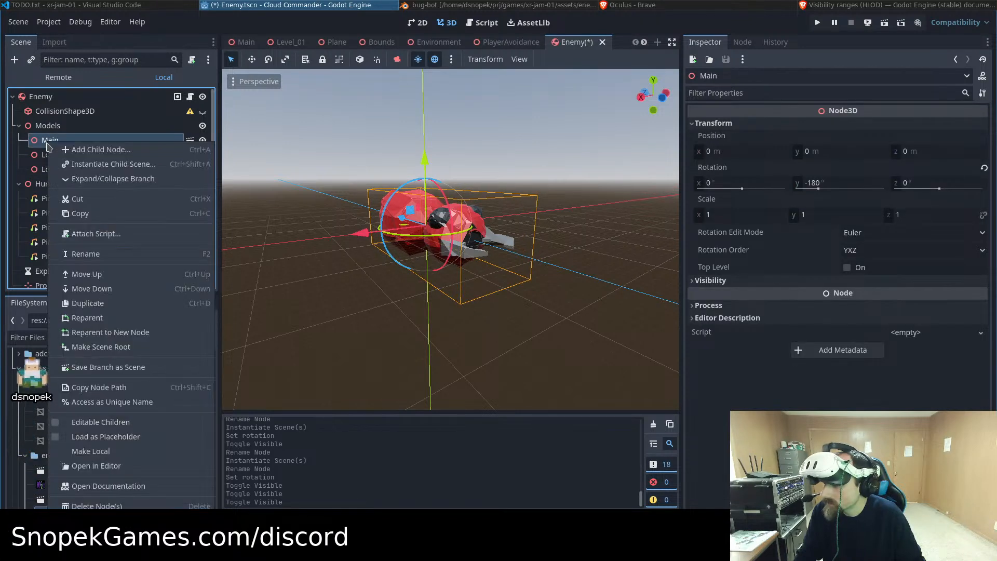
pyautogui.click(56, 426)
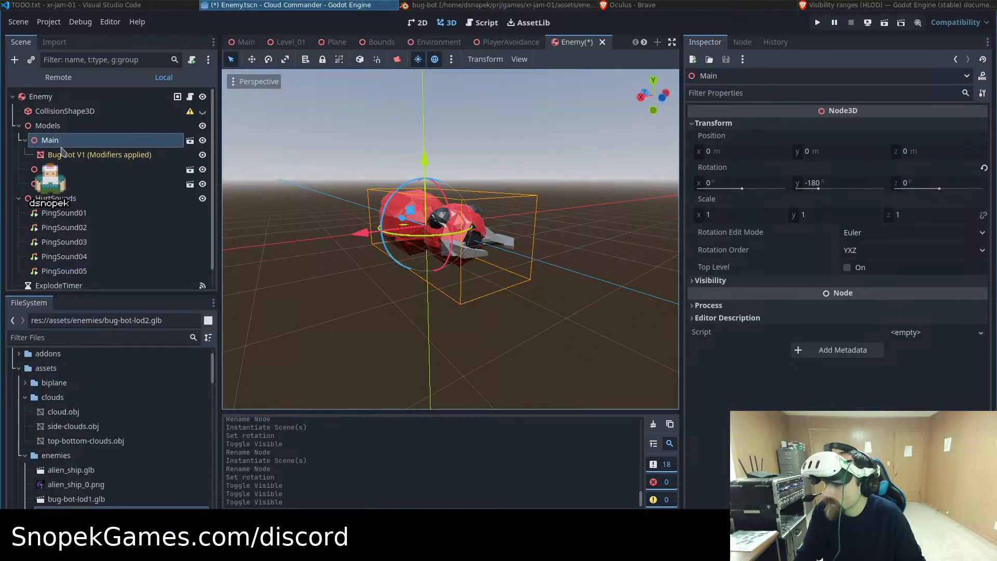
pyautogui.rightClick(47, 171)
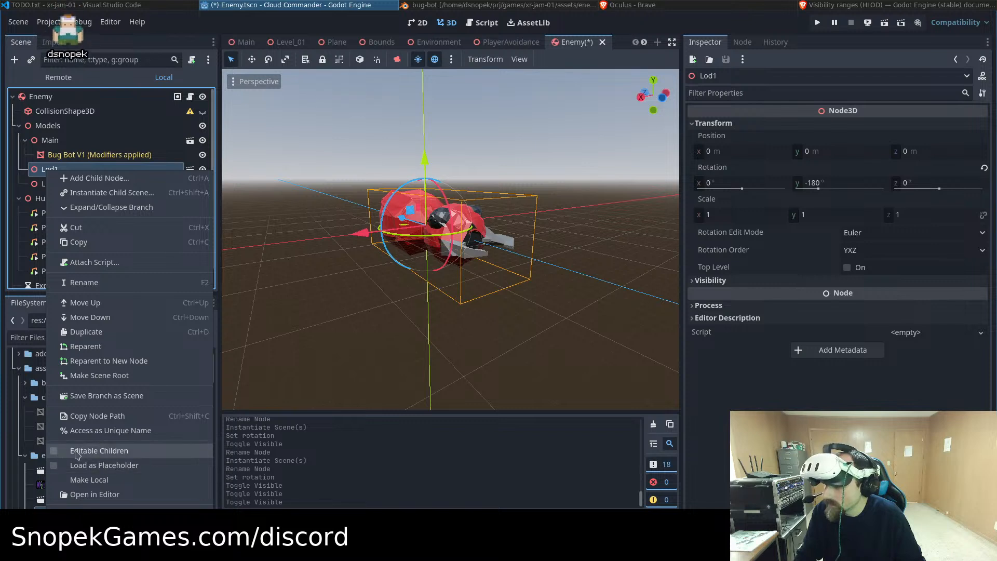
pyautogui.click(54, 454)
pyautogui.rightClick(57, 198)
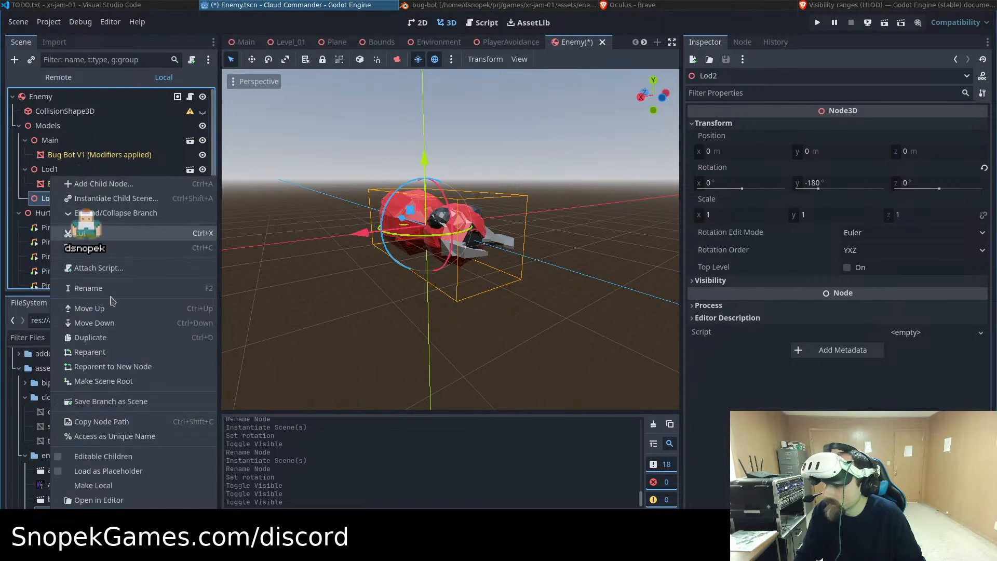
pyautogui.click(86, 456)
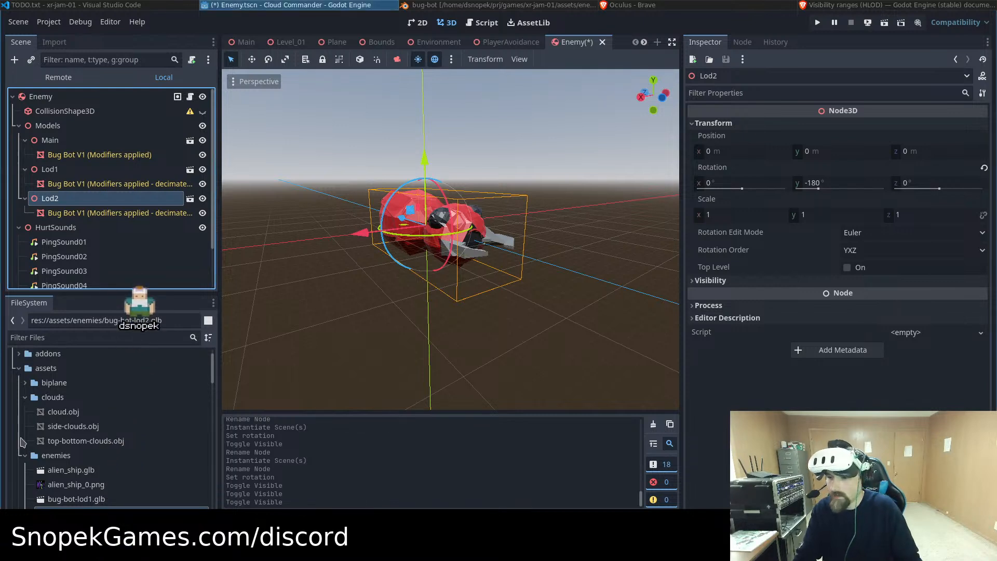
# Set the visibility range Begin Margin of the mesh under Main to 10 m
pyautogui.click(92, 155)
pyautogui.click(724, 218)
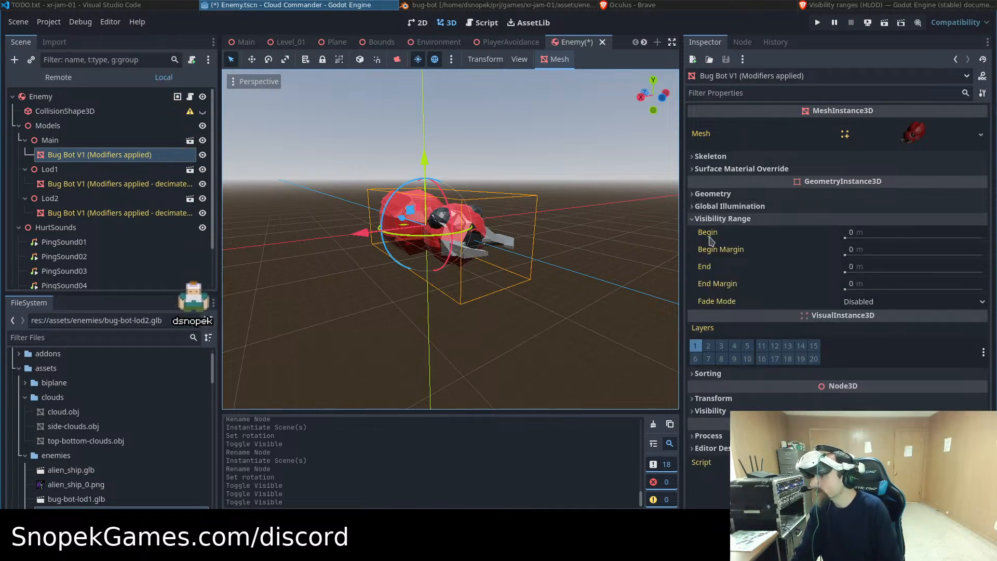
pyautogui.moveTo(710, 241)
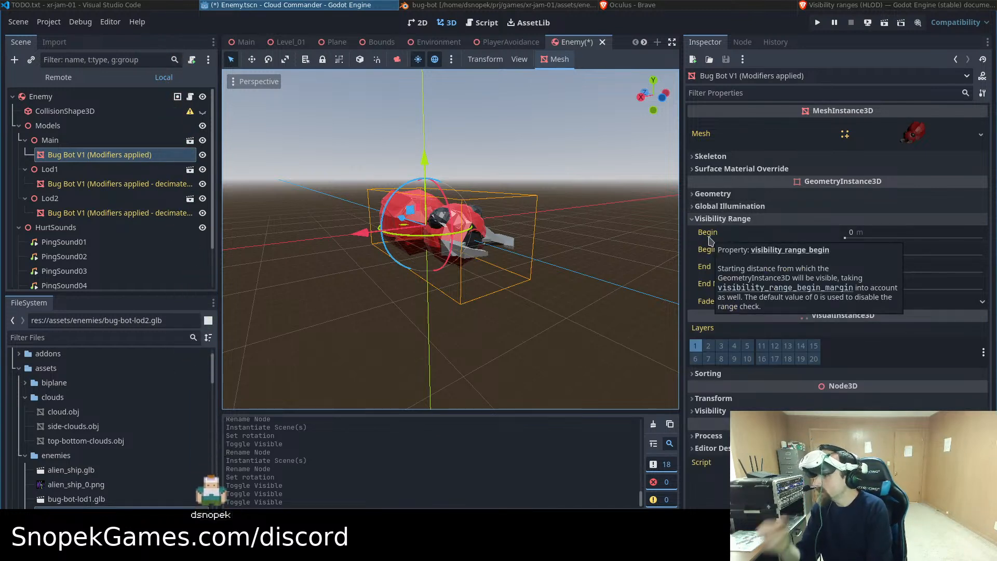
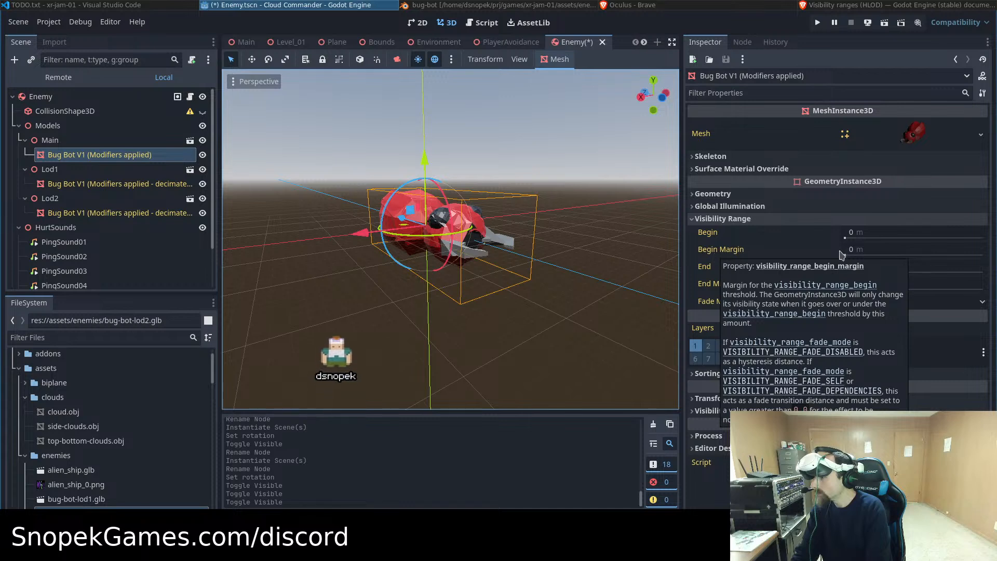
pyautogui.click(870, 249)
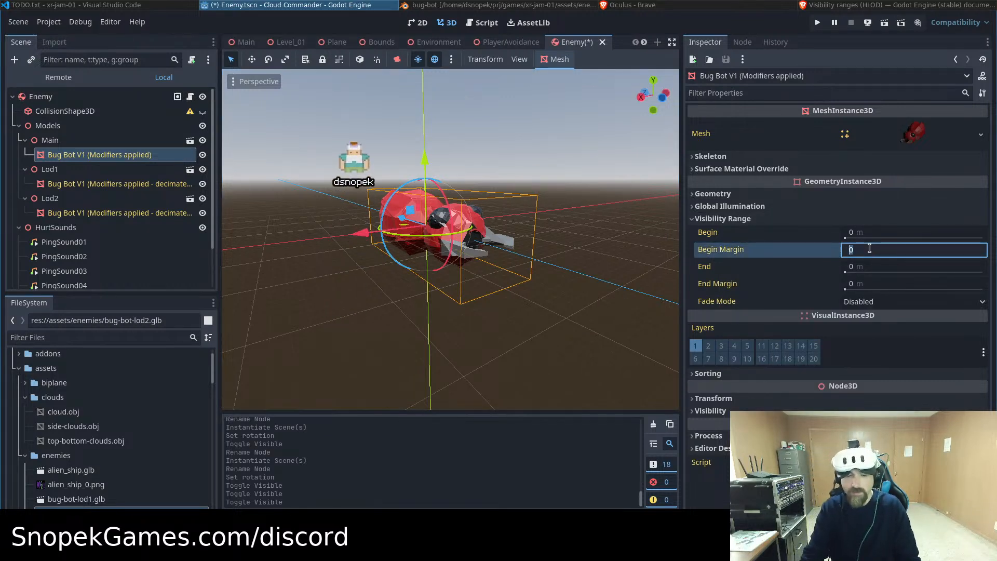
pyautogui.write('10')
pyautogui.press('Return')
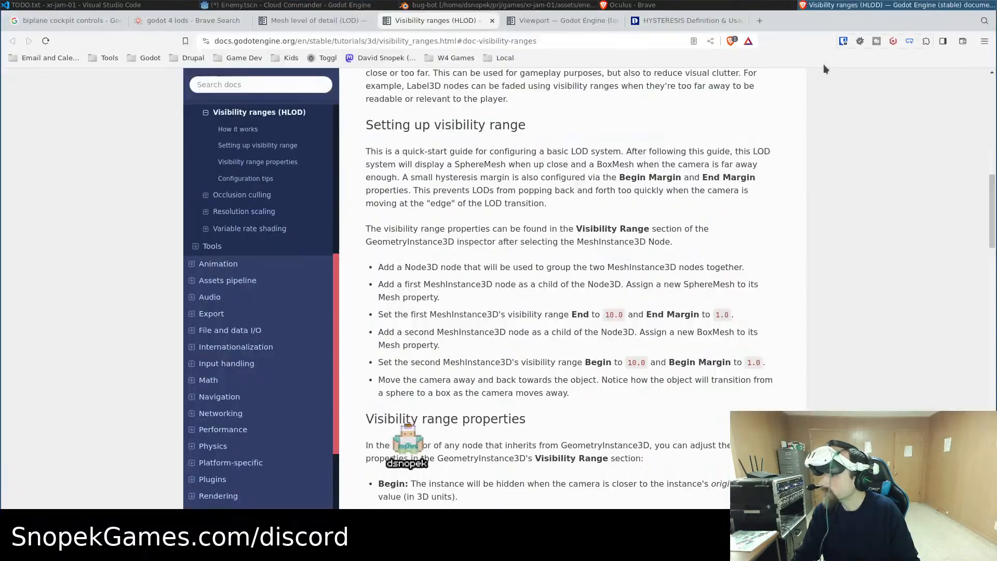
# Consult the visibility ranges guide in the browser, return to Godot and set the Main mesh's visibility range End to 10 m
pyautogui.hotkey('alt', 'Tab')
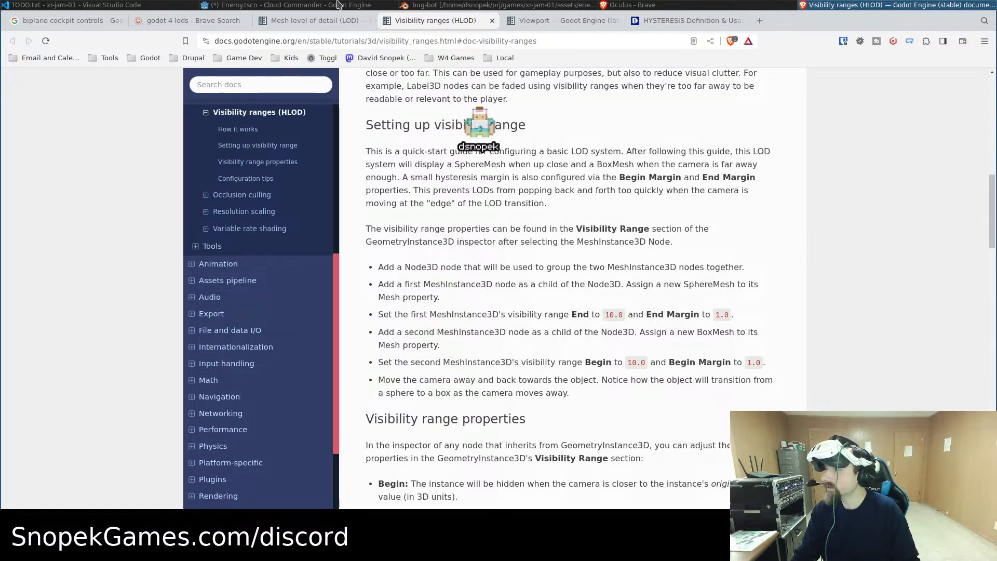
pyautogui.click(363, 4)
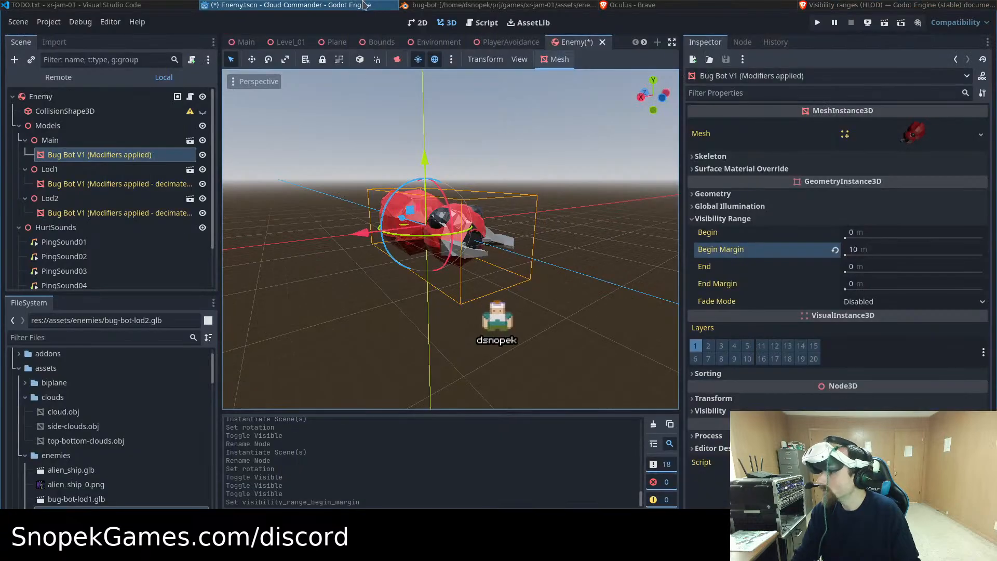
pyautogui.click(871, 270)
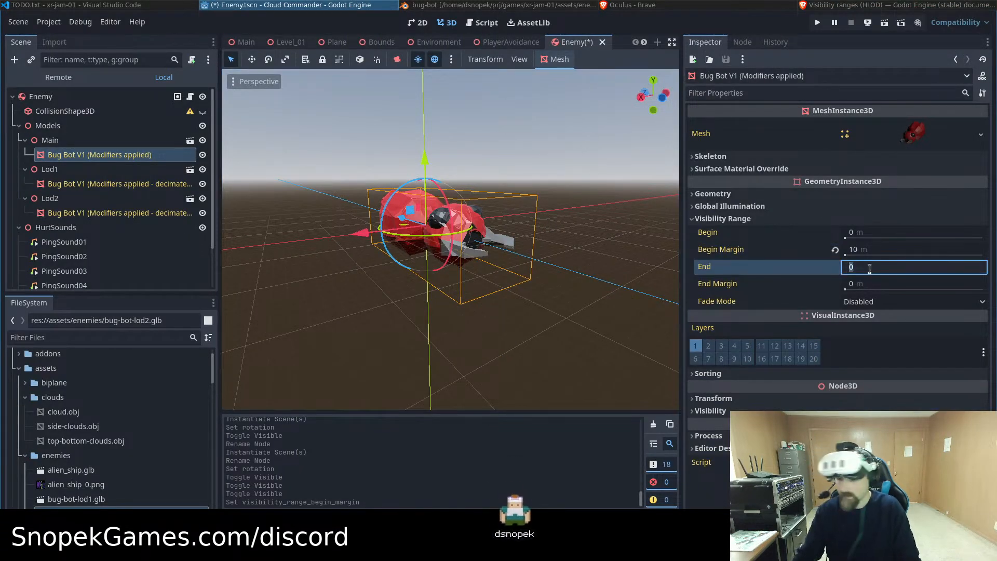
pyautogui.write('10')
pyautogui.press('Return')
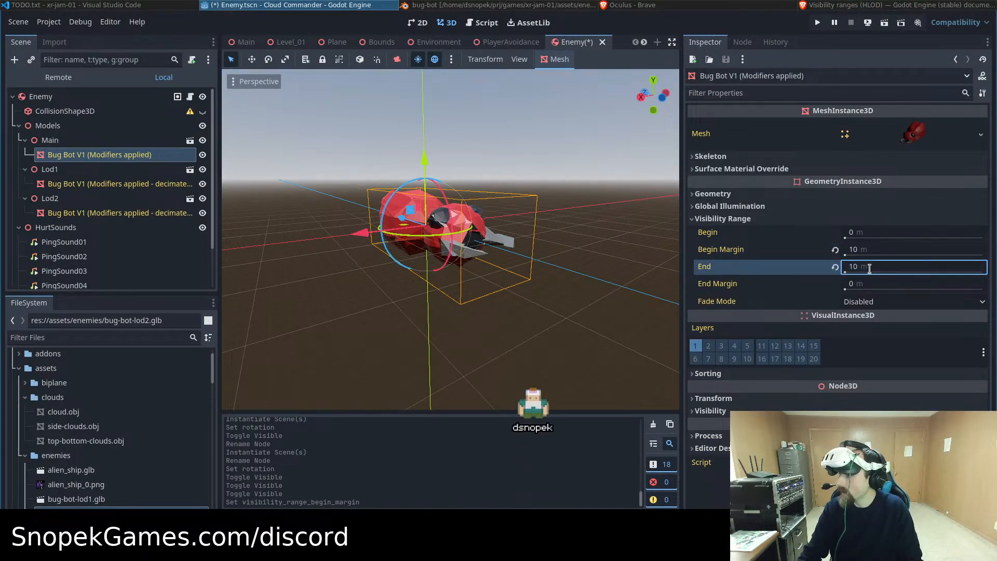
# Set the visibility range of the decimated mesh under Lod1 to Begin 10 m and End 100 m
pyautogui.click(114, 184)
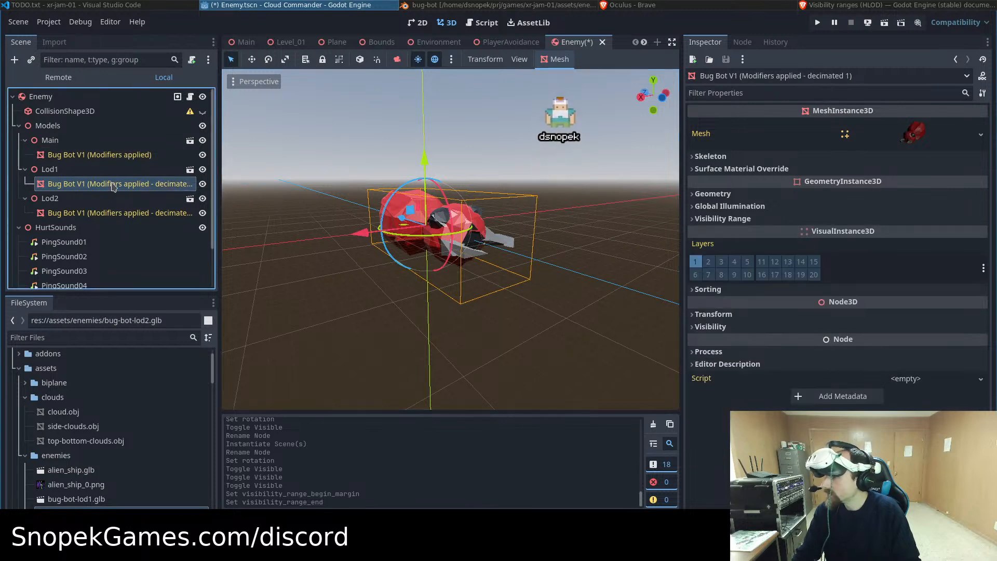
pyautogui.click(728, 218)
pyautogui.click(866, 236)
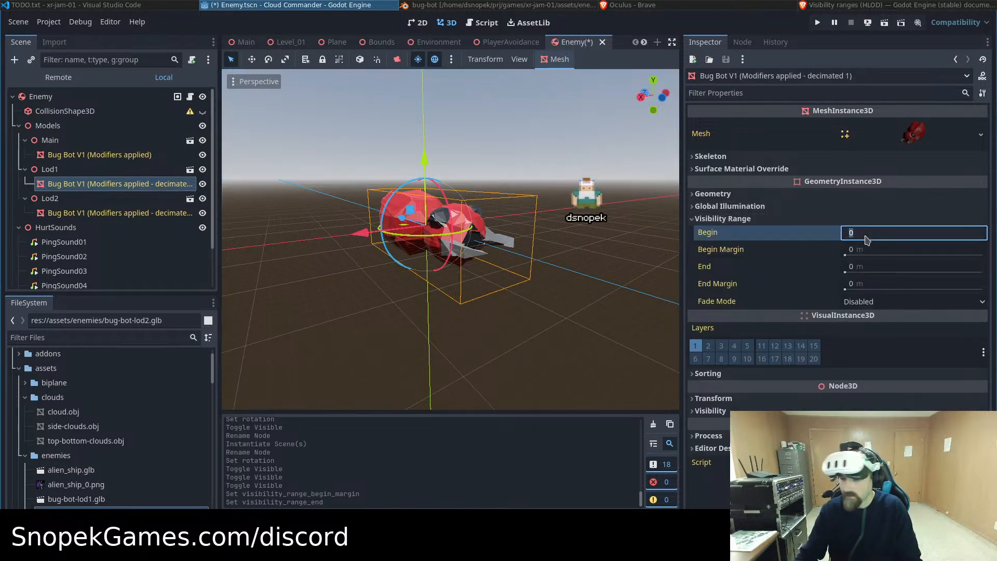
pyautogui.click(867, 270)
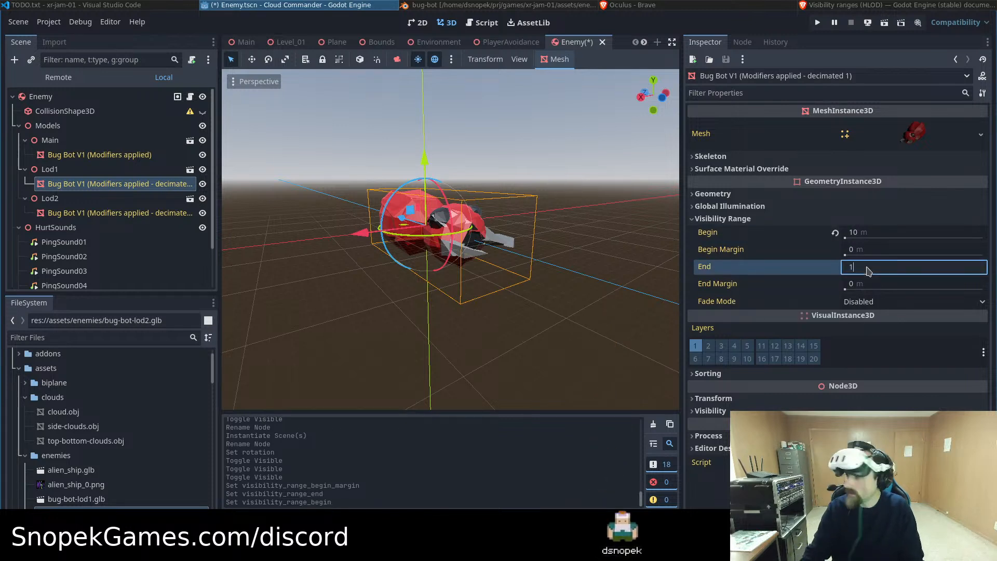
pyautogui.press('Return')
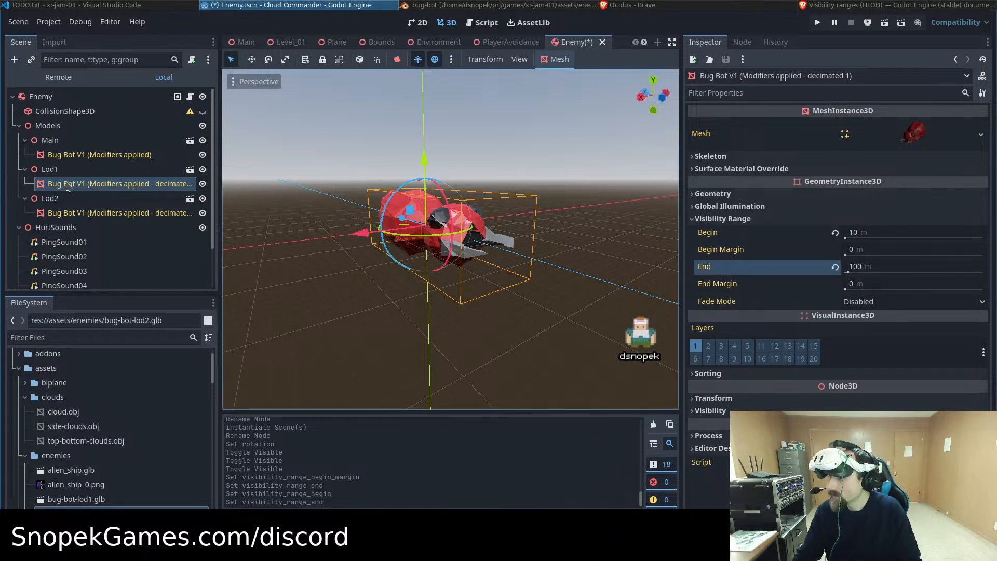
# Set the visibility range Begin Margin of the decimated mesh under Lod2 to 100 m
pyautogui.click(119, 212)
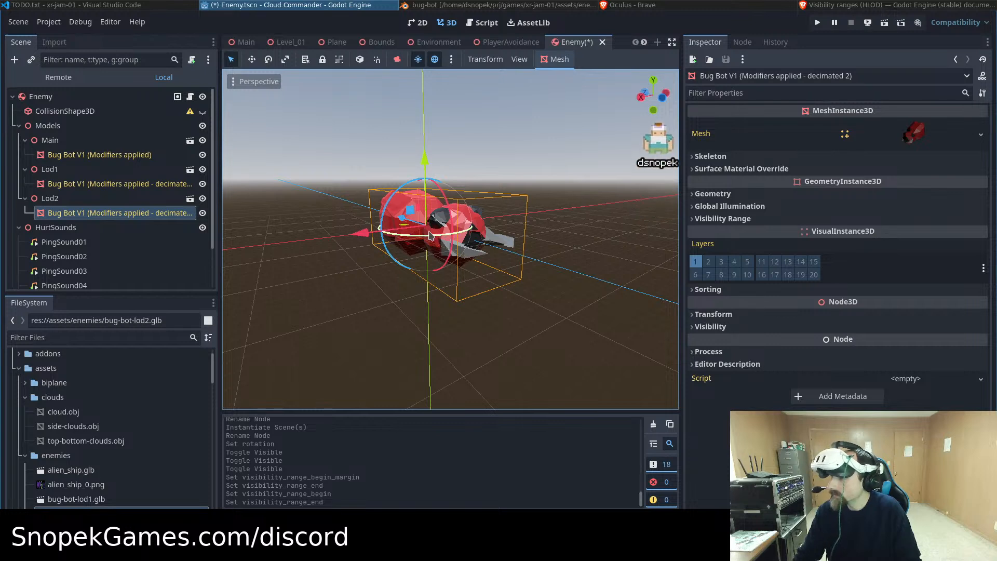
pyautogui.click(721, 218)
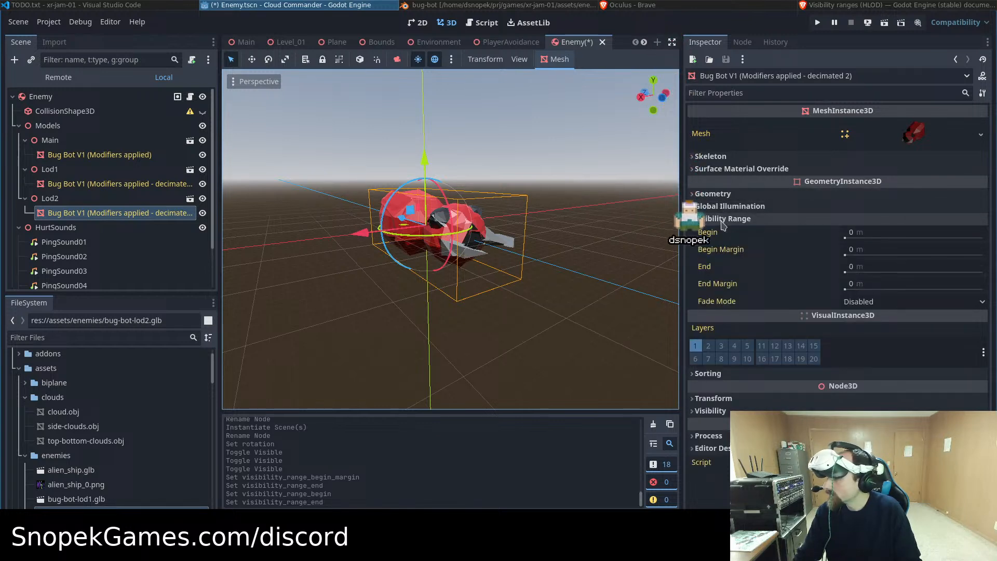
pyautogui.click(872, 252)
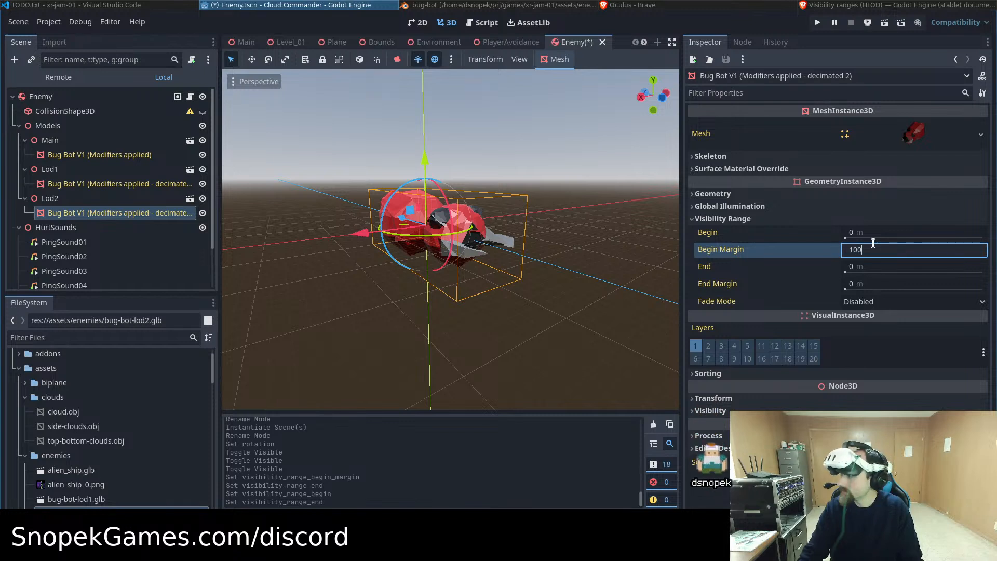
pyautogui.write('100')
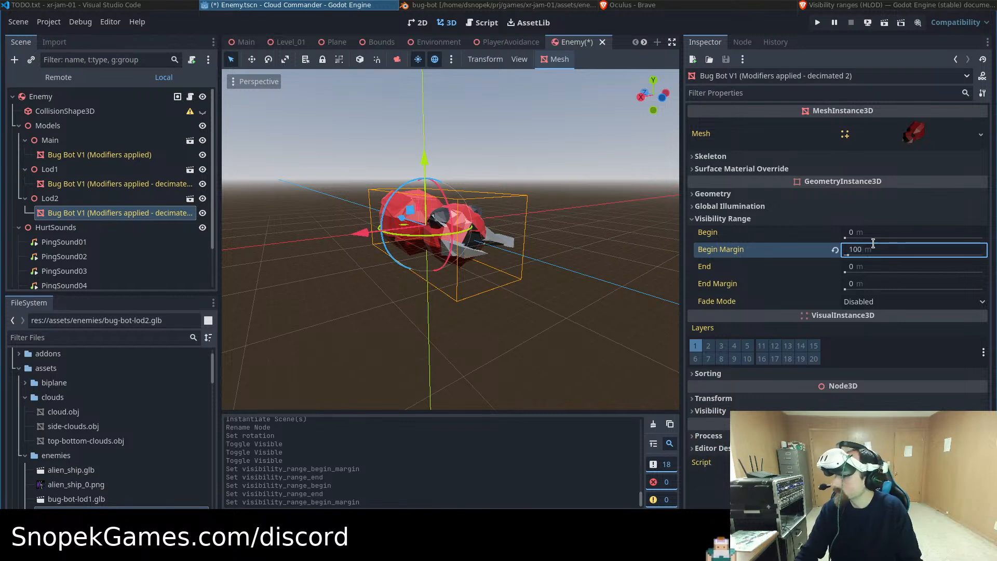
pyautogui.click(867, 285)
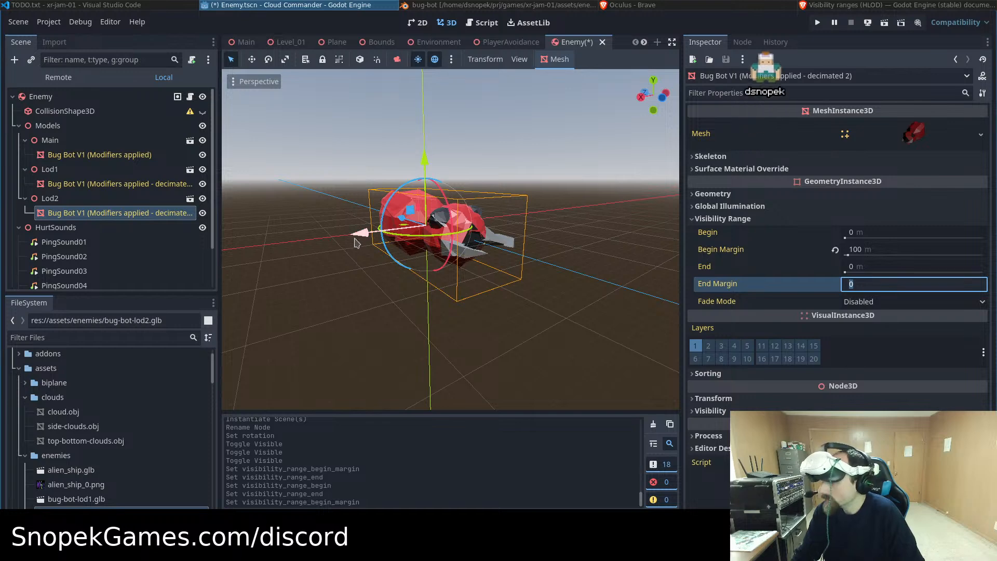
# Select the decimated mesh under Lod1 and compare the bug bot's appearance up close and from far away
pyautogui.click(276, 229)
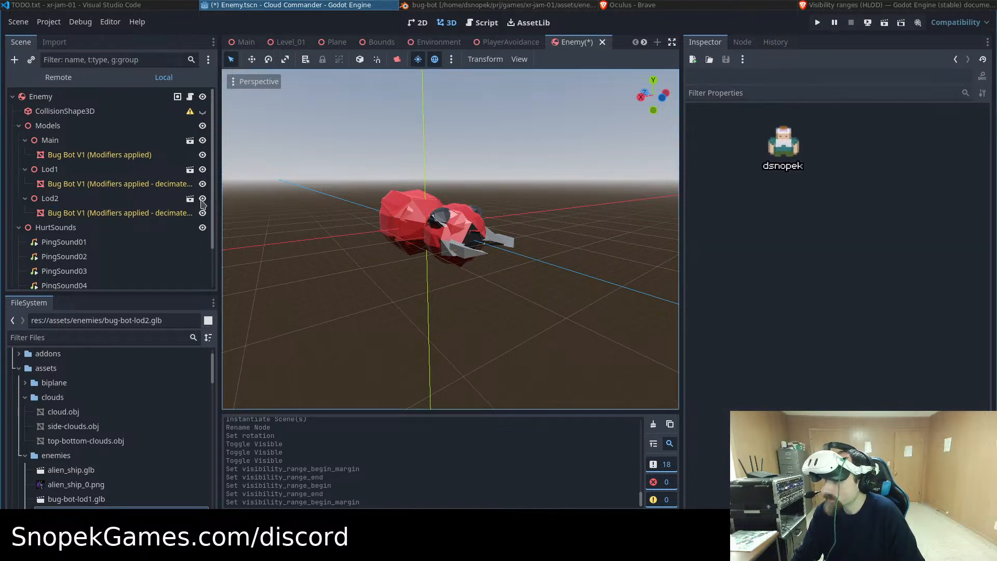
pyautogui.click(100, 187)
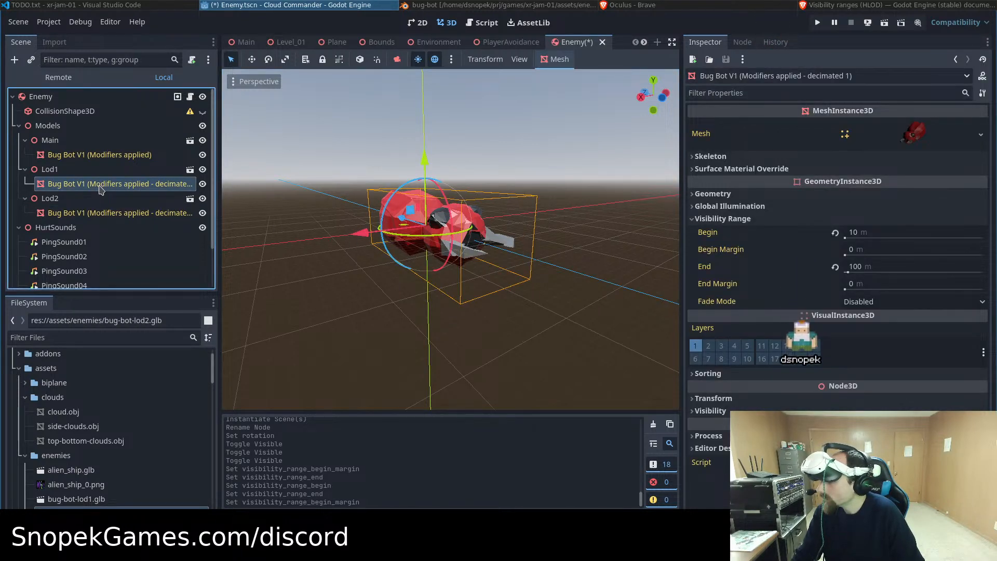
pyautogui.scroll(6, 321, 239)
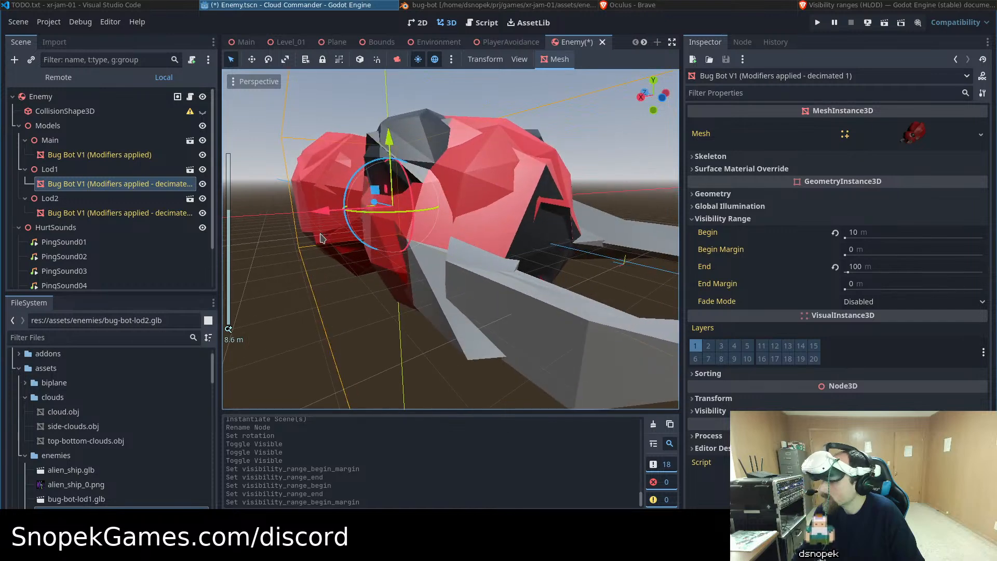
pyautogui.scroll(-2, 322, 238)
pyautogui.scroll(-5, 321, 238)
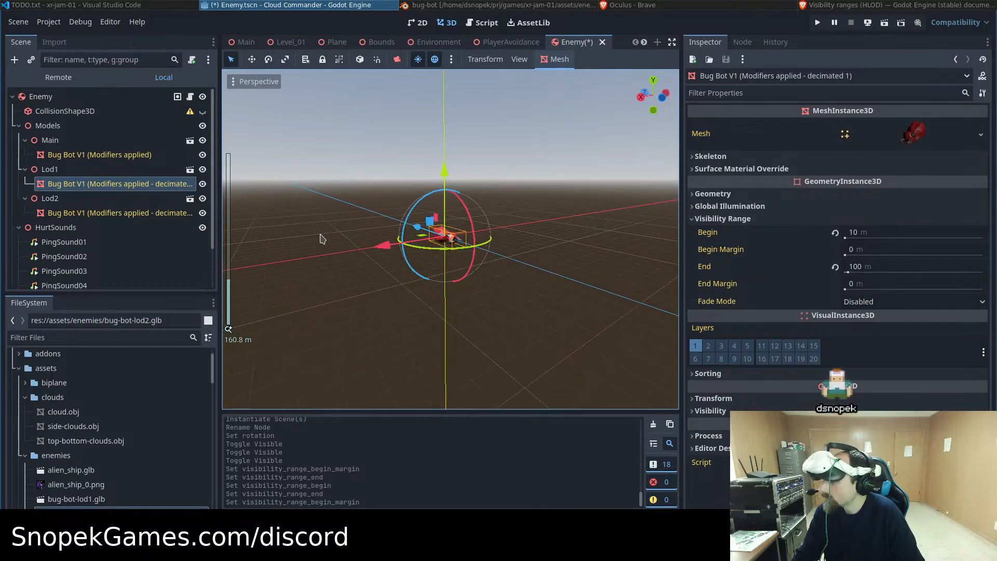
pyautogui.scroll(5, 323, 240)
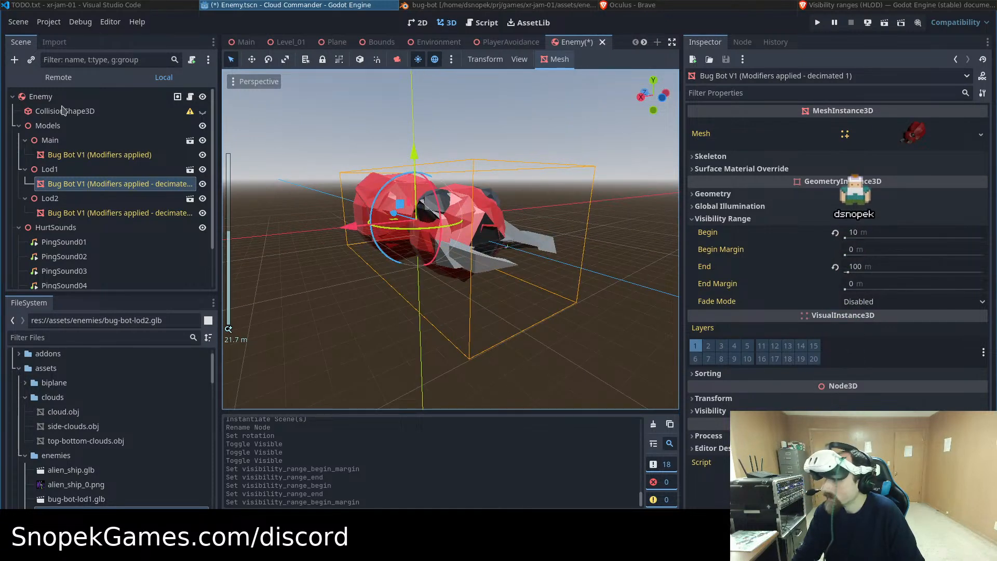
# Set the visibility range Begin Margin of the mesh under Main to 1 m
pyautogui.click(58, 154)
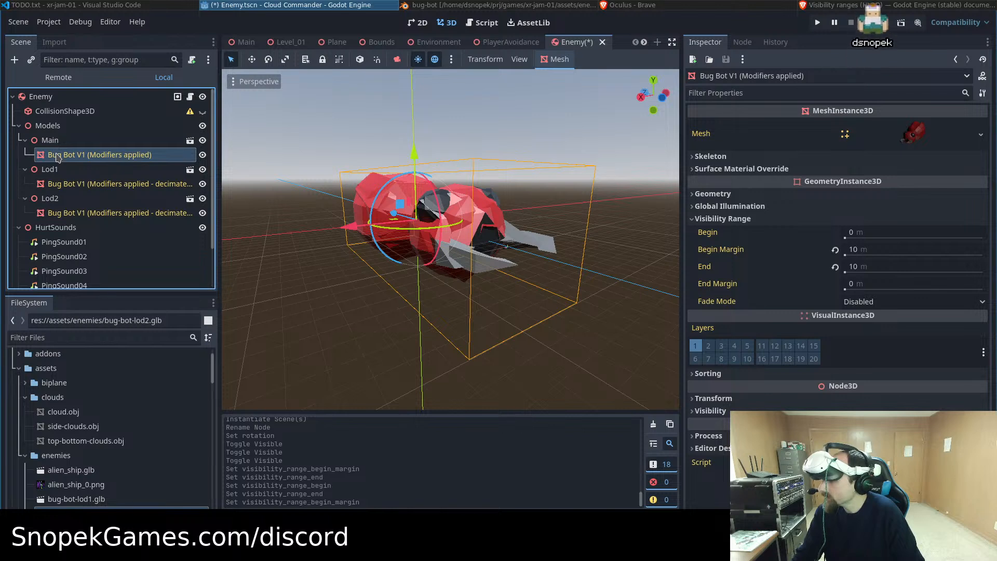
pyautogui.click(858, 251)
pyautogui.write('1')
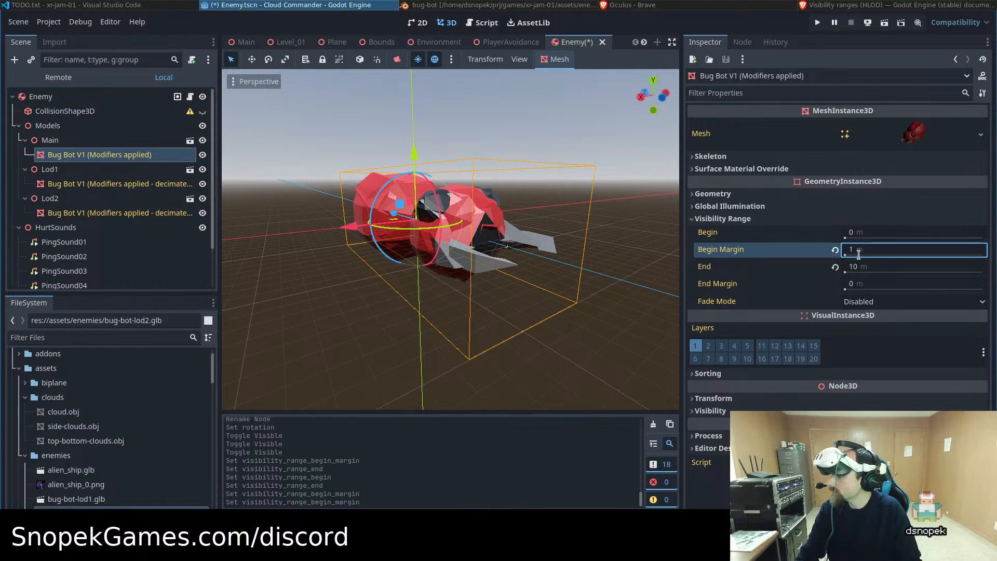
# Set the visibility range margins of the decimated mesh under Lod1 to Begin Margin 1 m and End Margin 10 m
pyautogui.click(114, 184)
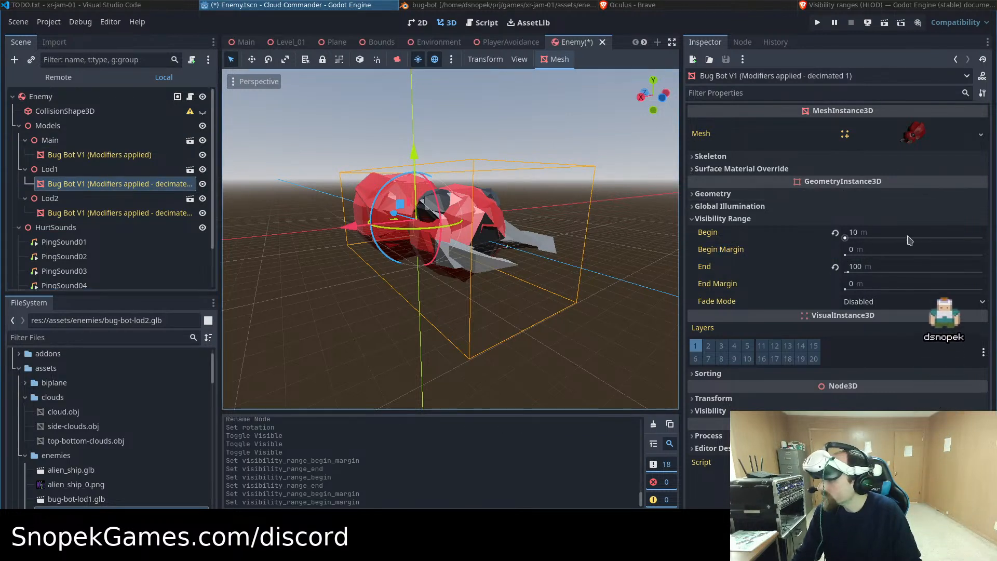
pyautogui.click(887, 251)
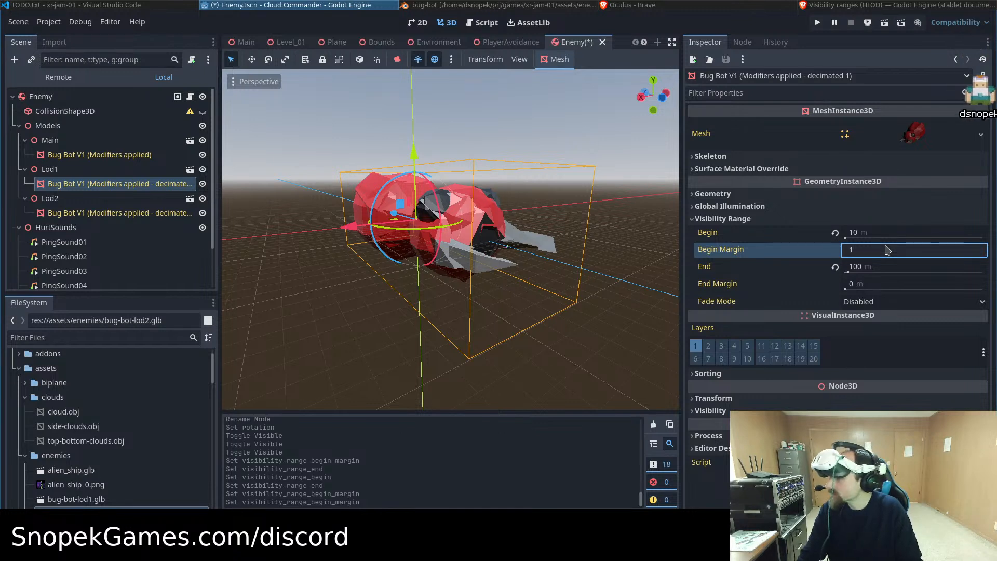
pyautogui.click(887, 283)
pyautogui.write('10')
pyautogui.press('Return')
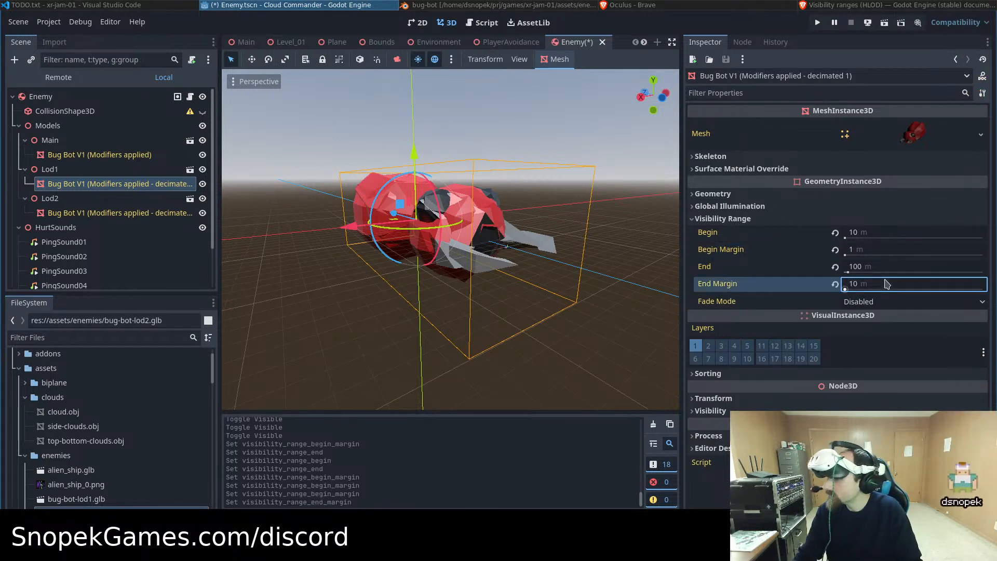
# Set the visibility range Begin of the decimated mesh under Lod2 to 10 m
pyautogui.click(154, 215)
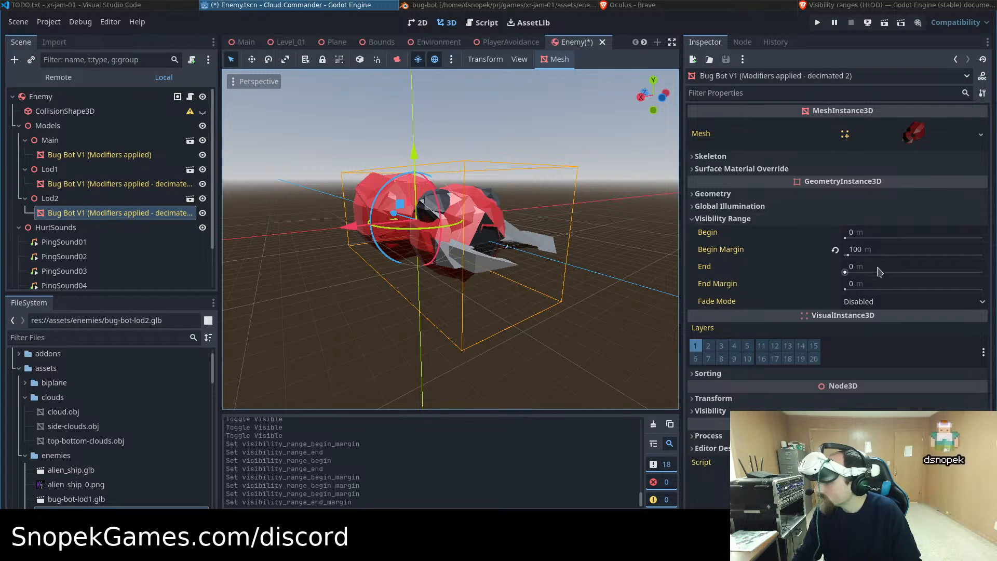
pyautogui.click(874, 233)
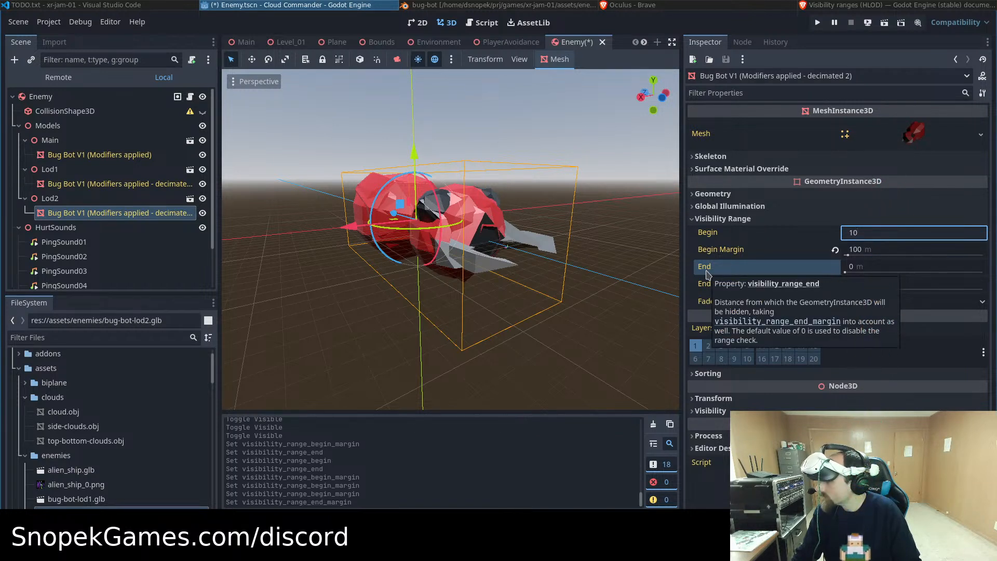
pyautogui.click(895, 272)
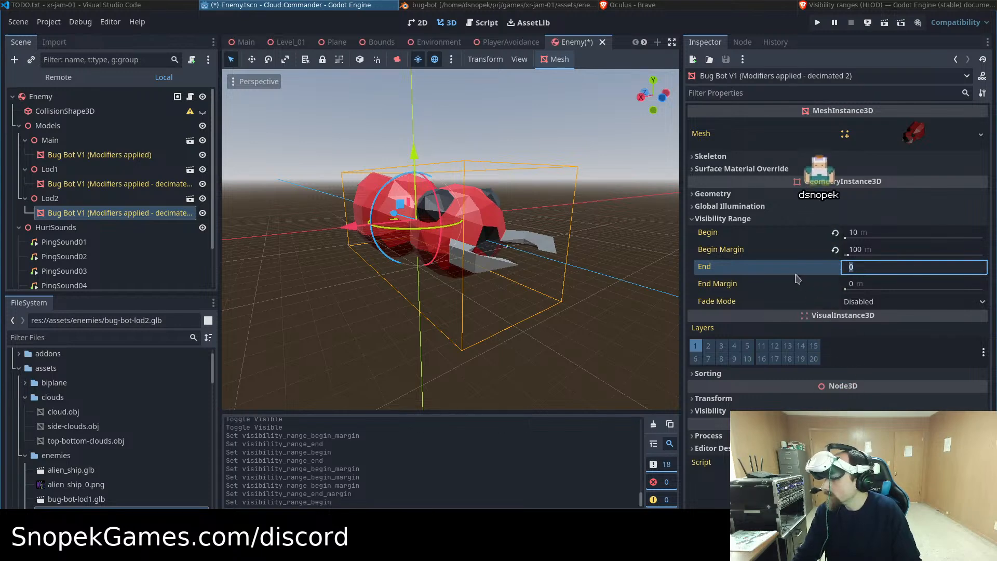
# Examine how the bug bot model switches between detail levels at near and far viewing distances
pyautogui.scroll(-4, 484, 229)
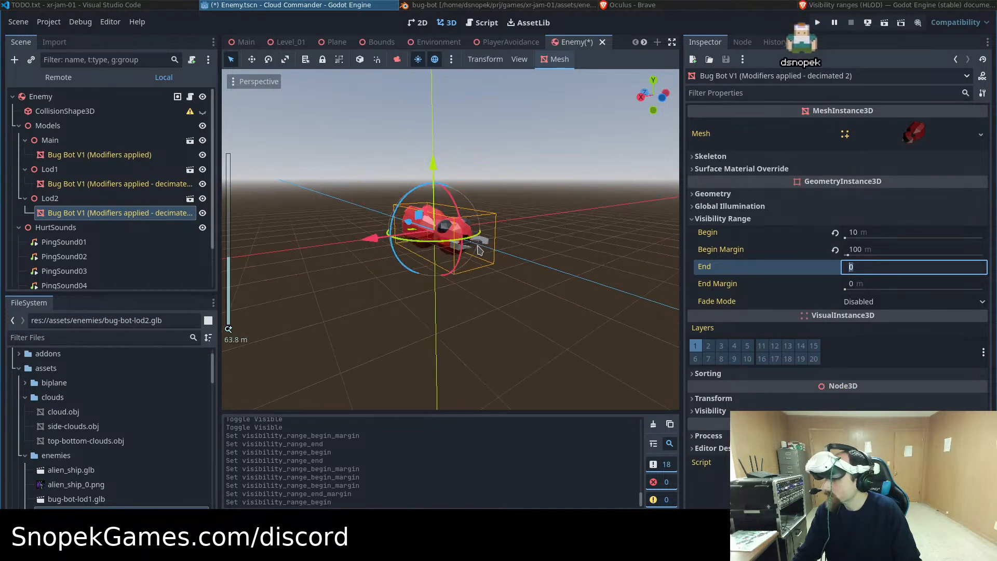
pyautogui.scroll(6, 483, 239)
pyautogui.scroll(5, 483, 247)
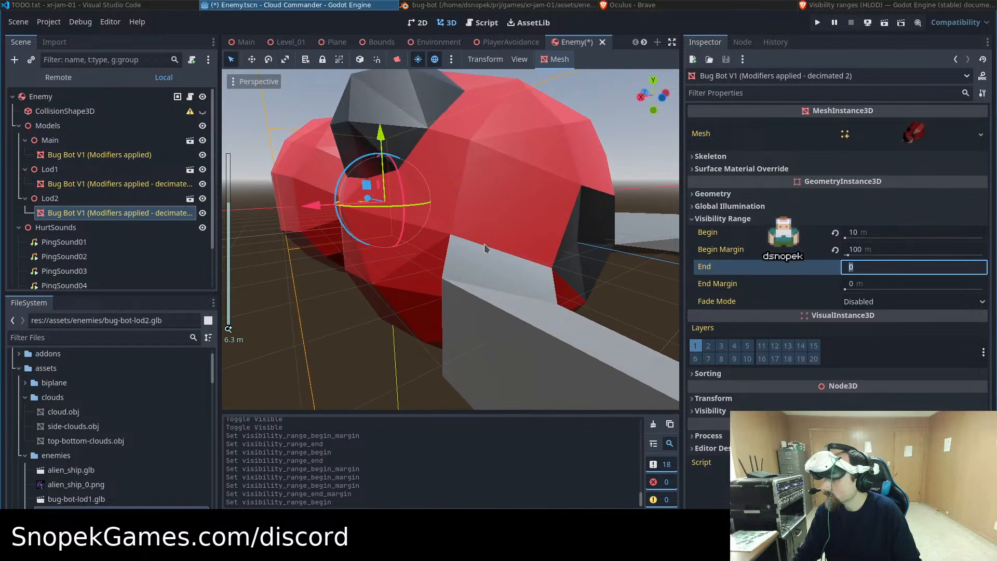
pyautogui.scroll(-7, 484, 248)
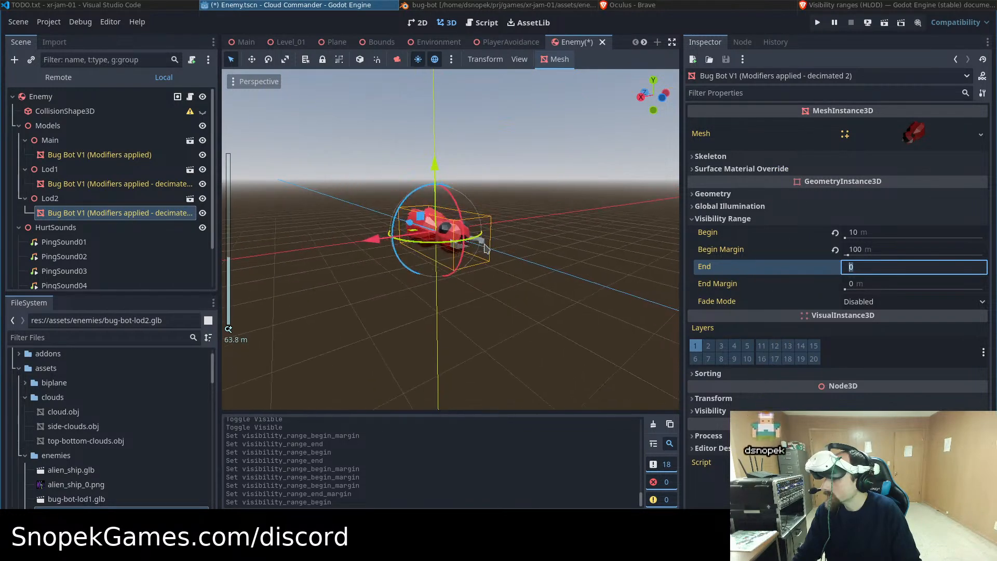
pyautogui.scroll(7, 486, 248)
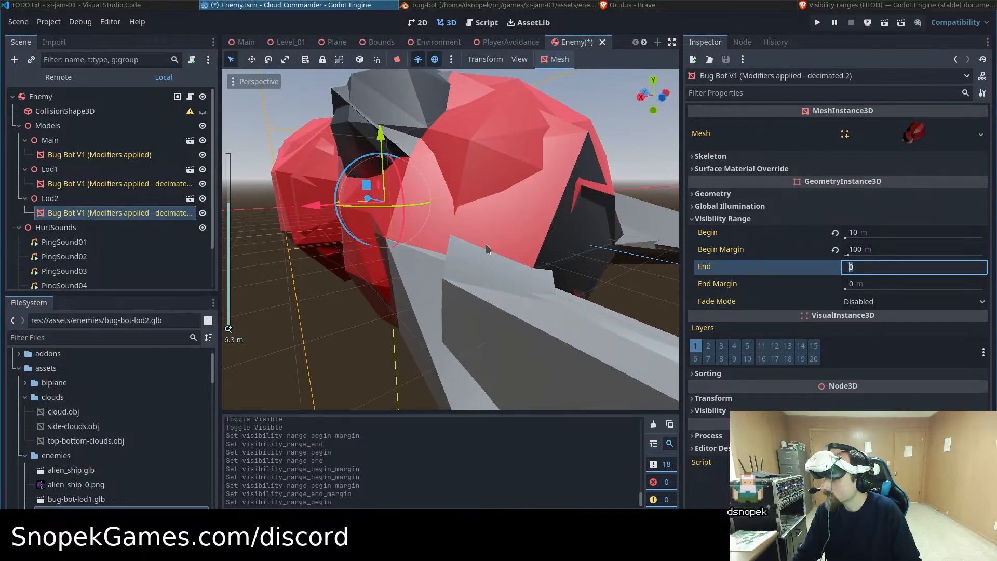
pyautogui.scroll(-15, 487, 248)
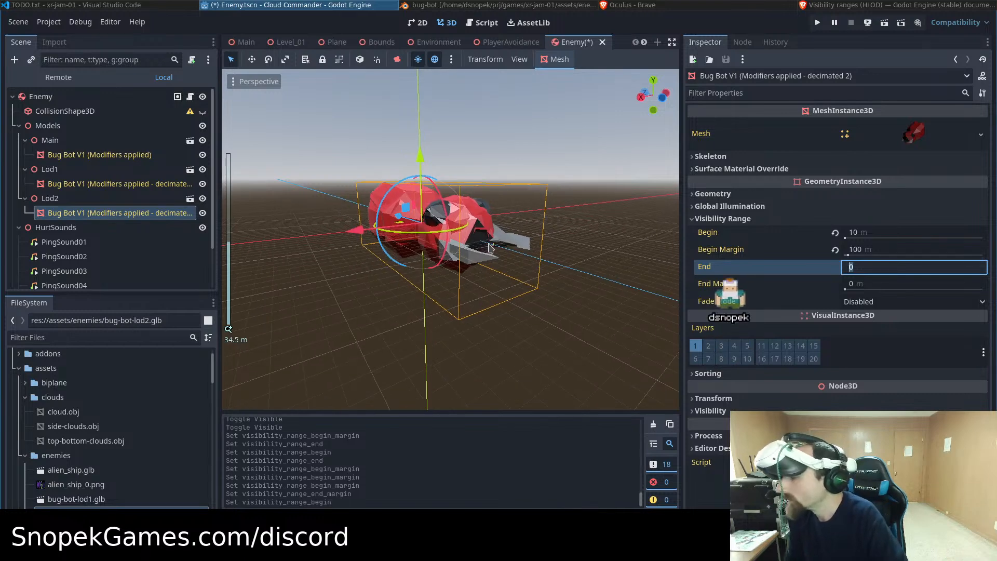
pyautogui.scroll(10, 489, 244)
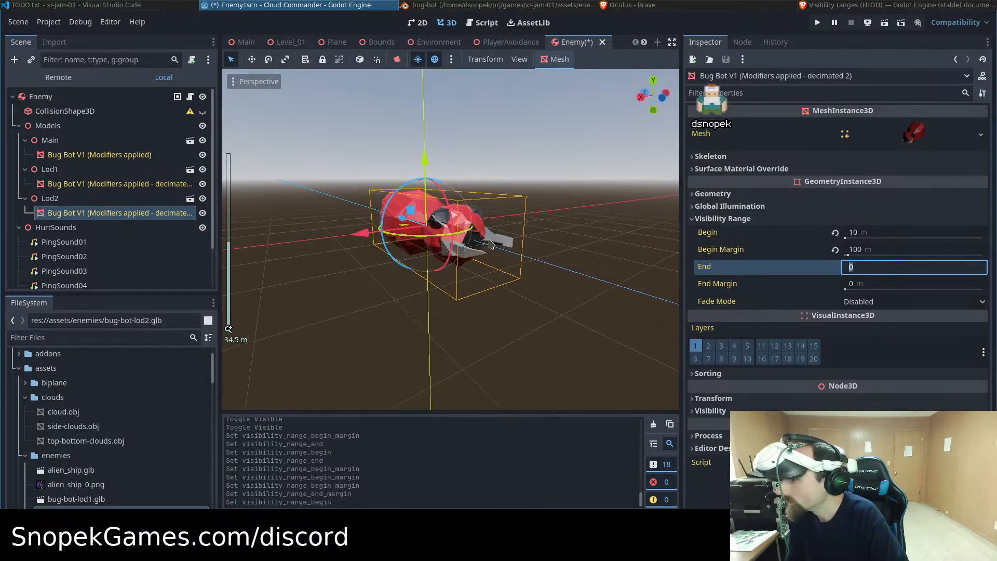
# Set the visibility range End Margin of the decimated mesh under Lod2 to 4000 m
pyautogui.click(877, 283)
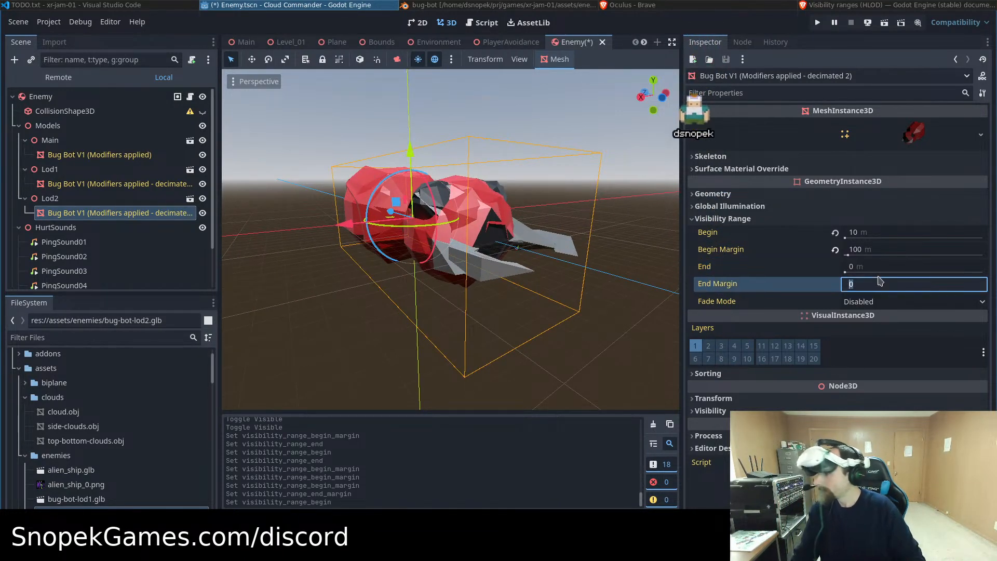
pyautogui.write('4000')
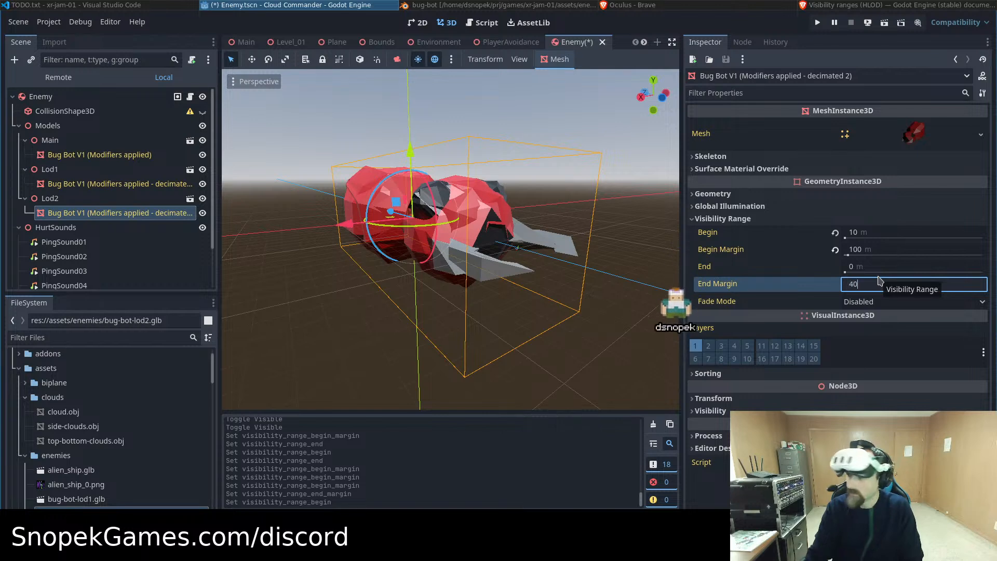
pyautogui.press('Return')
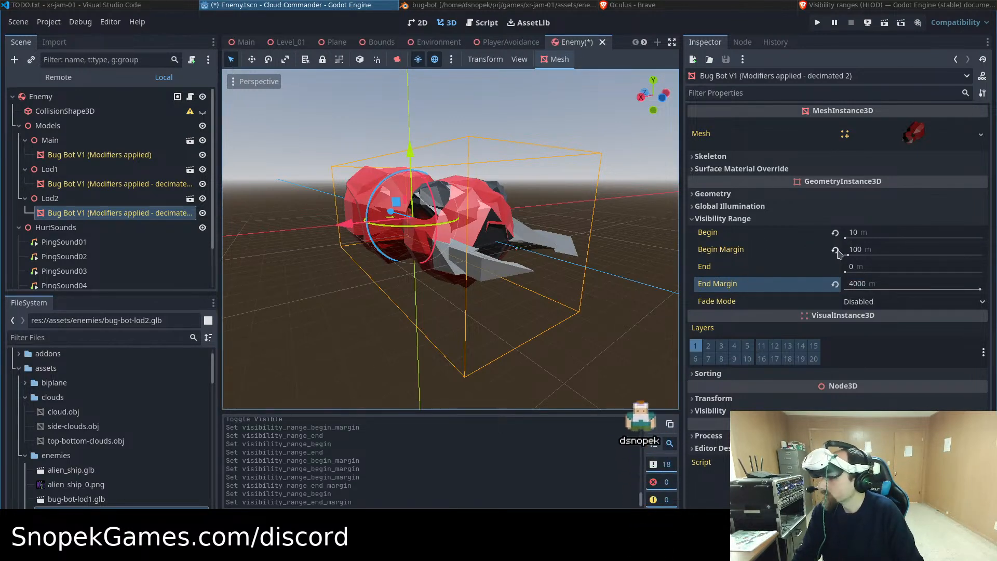
# Reset the Begin Margin of the Lod2, Lod1 and Main meshes and the End Margin of the Lod1 mesh to their defaults
pyautogui.click(835, 252)
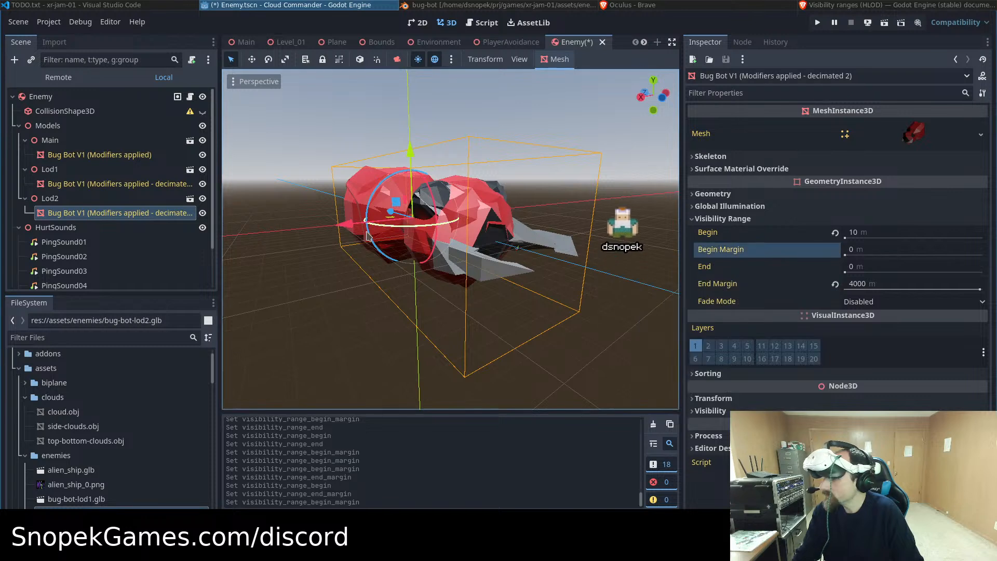
pyautogui.click(89, 186)
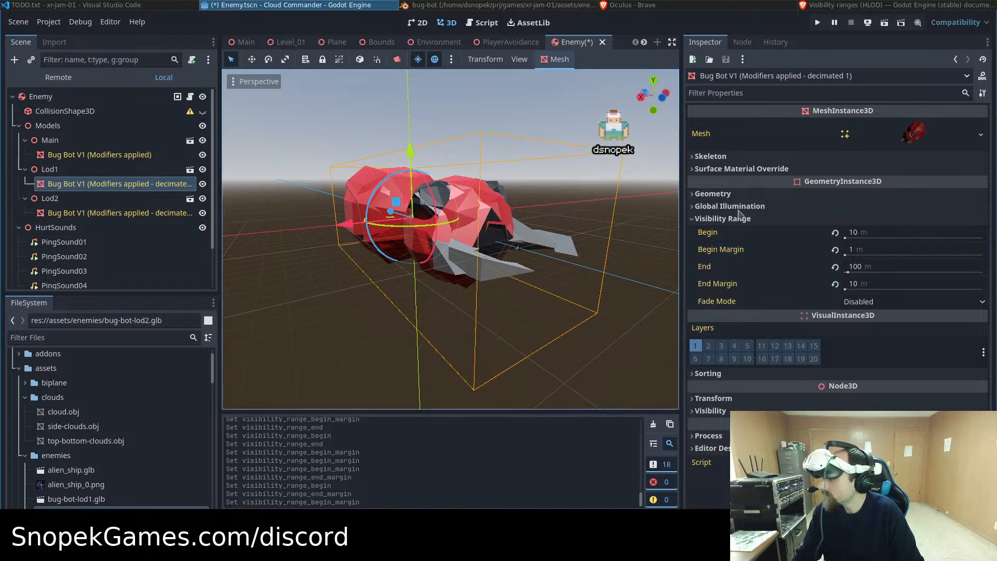
pyautogui.click(835, 251)
pyautogui.click(835, 285)
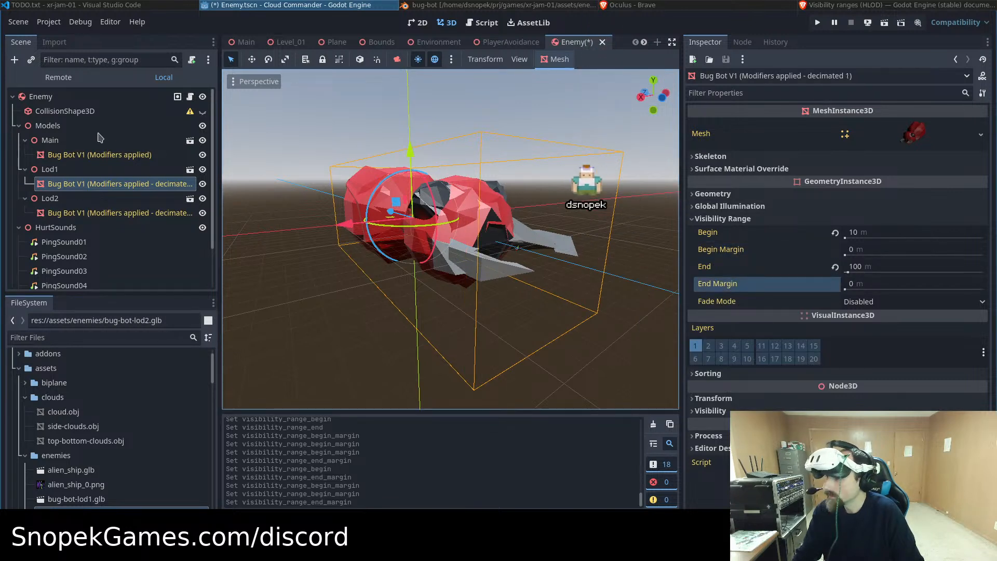
pyautogui.click(100, 155)
pyautogui.click(835, 252)
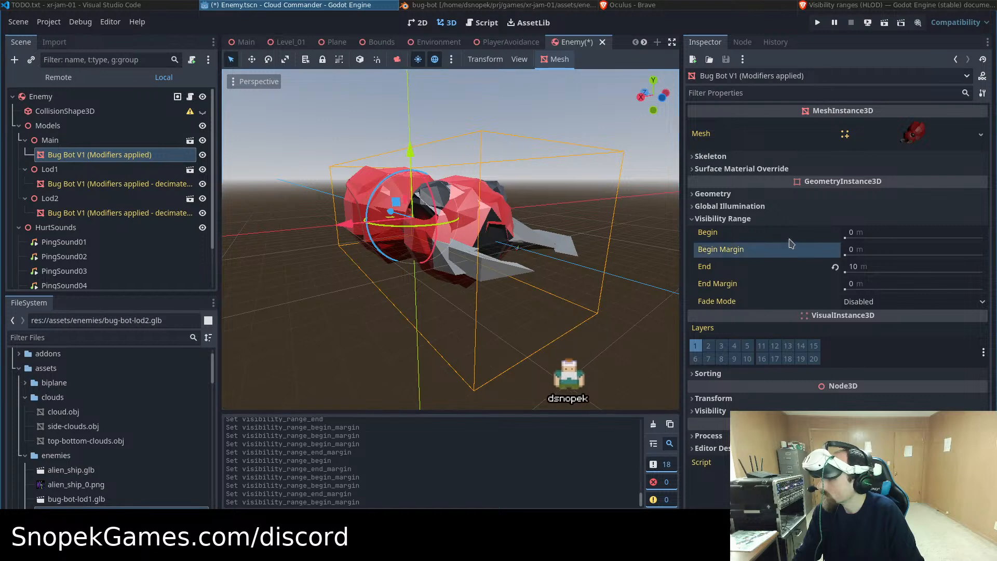
# Deselect the mesh and check the bug bot's level-of-detail switching across close and distant views
pyautogui.scroll(3, 497, 210)
pyautogui.scroll(-10, 497, 210)
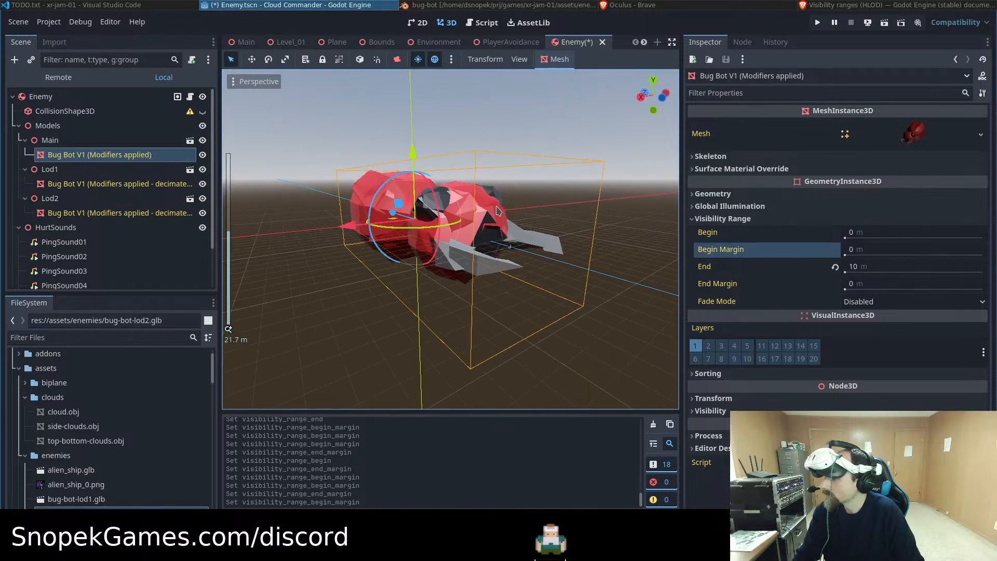
pyautogui.click(326, 292)
pyautogui.scroll(9, 505, 232)
pyautogui.scroll(2, 504, 232)
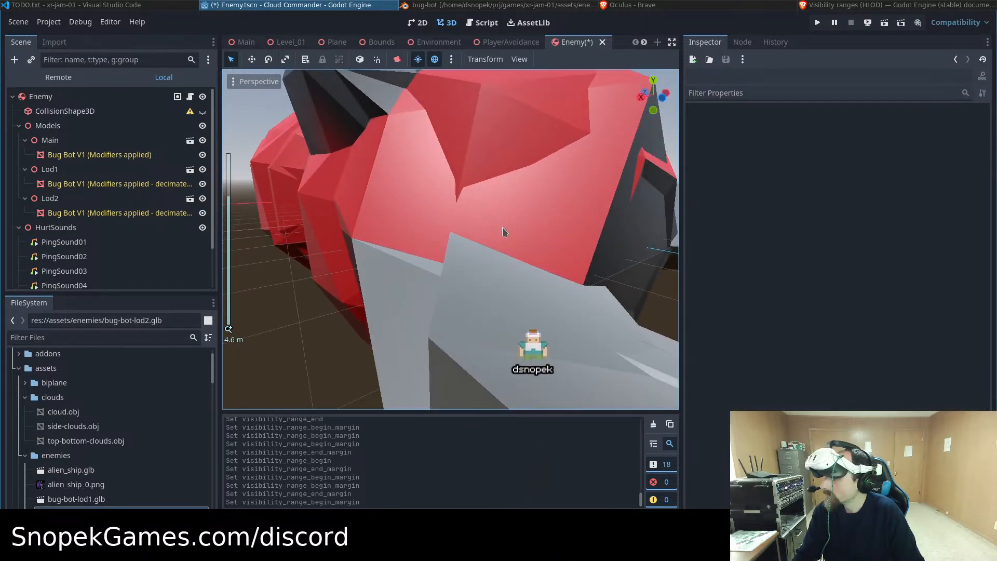
pyautogui.scroll(-15, 504, 233)
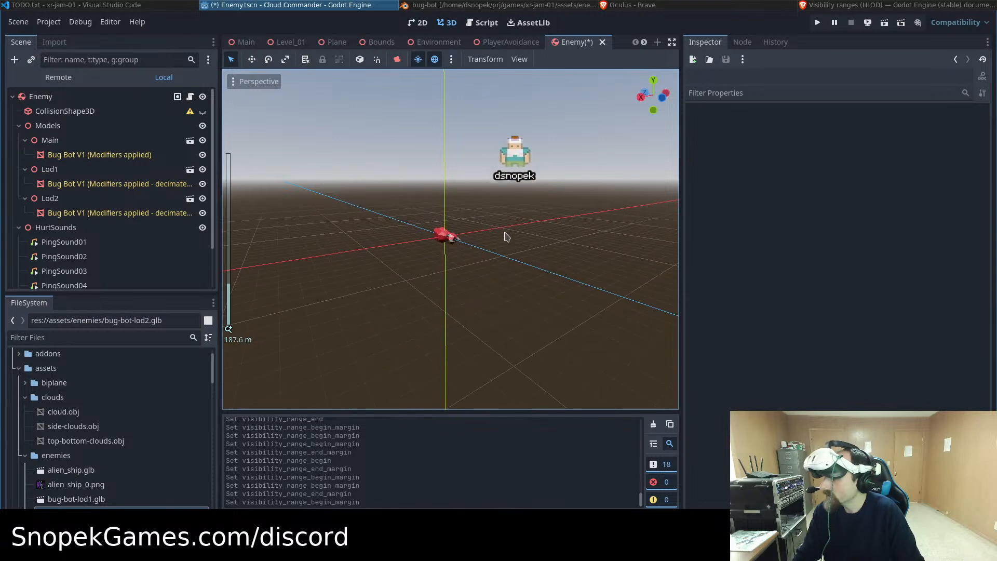
pyautogui.scroll(6, 497, 241)
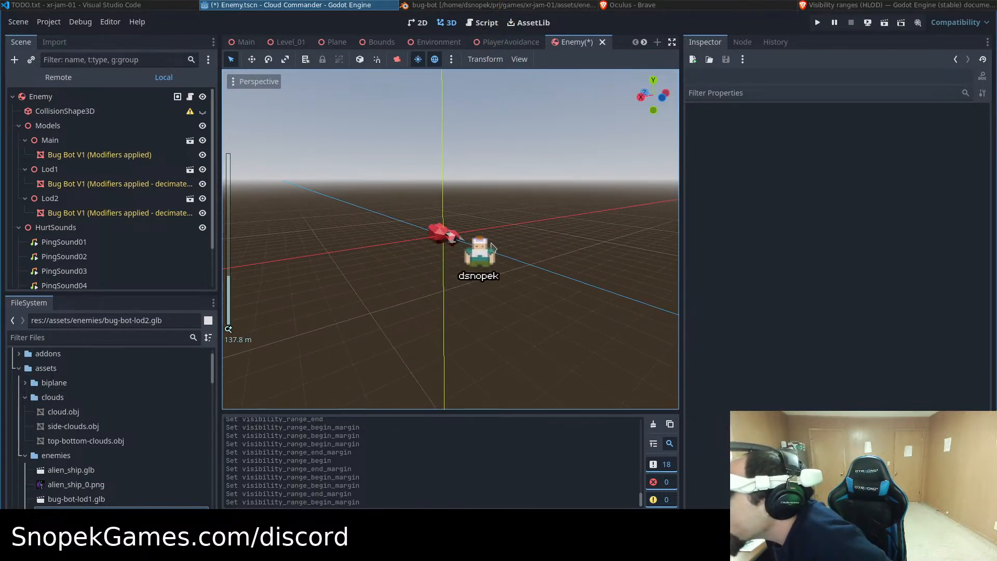
pyautogui.scroll(8, 492, 248)
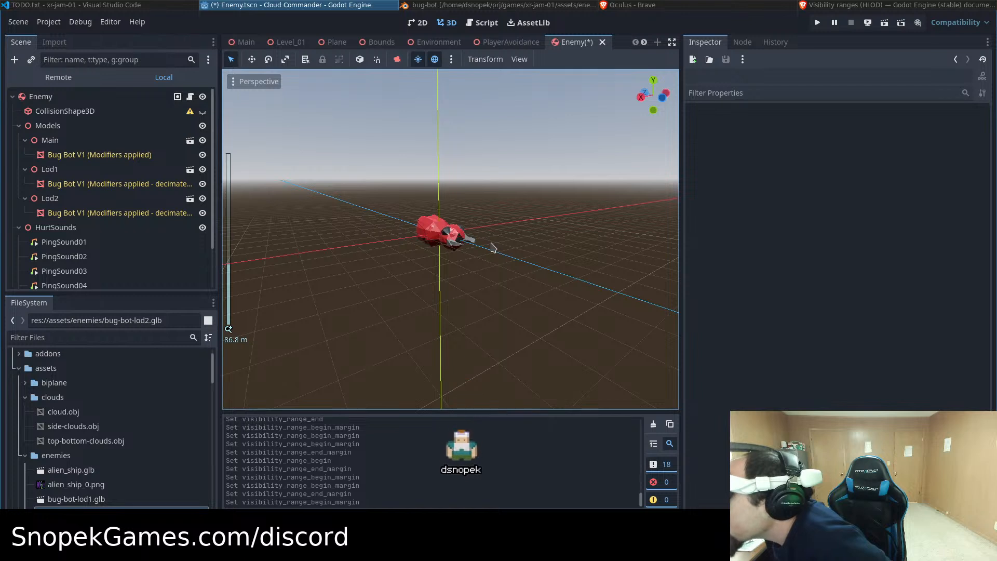
pyautogui.scroll(6, 494, 254)
pyautogui.scroll(8, 494, 259)
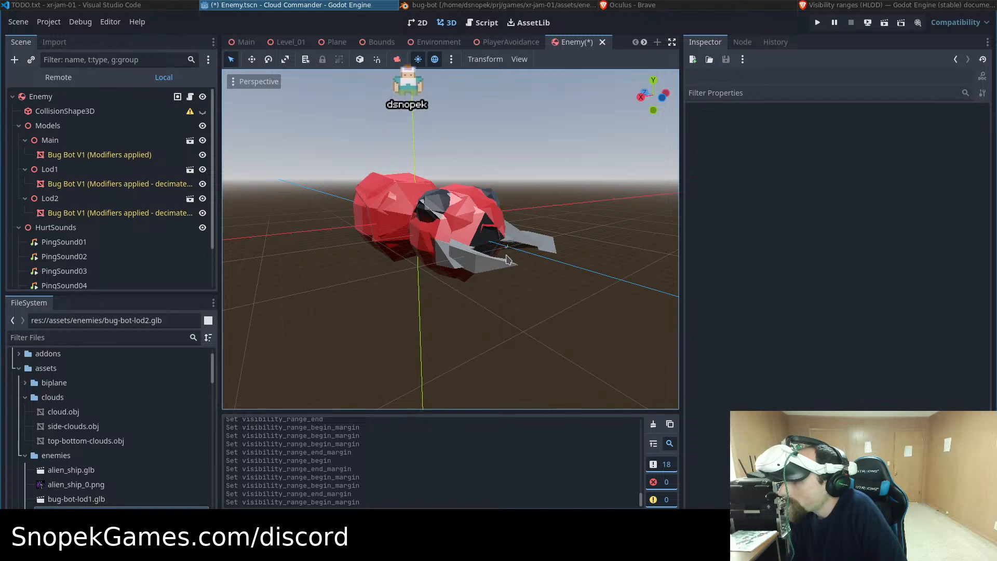
pyautogui.scroll(-10, 506, 258)
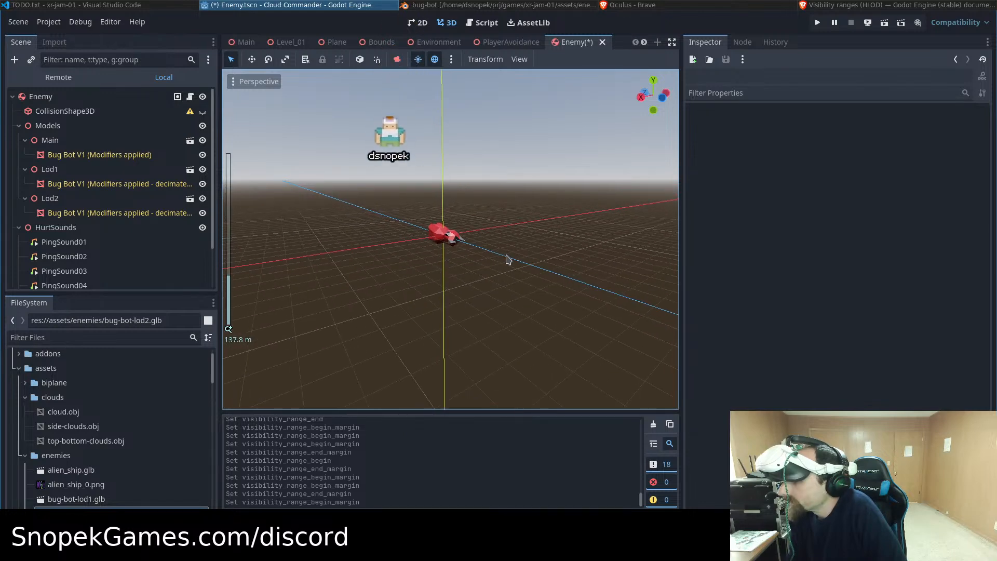
# Set the visibility range Begin of the decimated mesh under Lod2 to 100 m and check the bug bot's detail switching up close
pyautogui.click(78, 184)
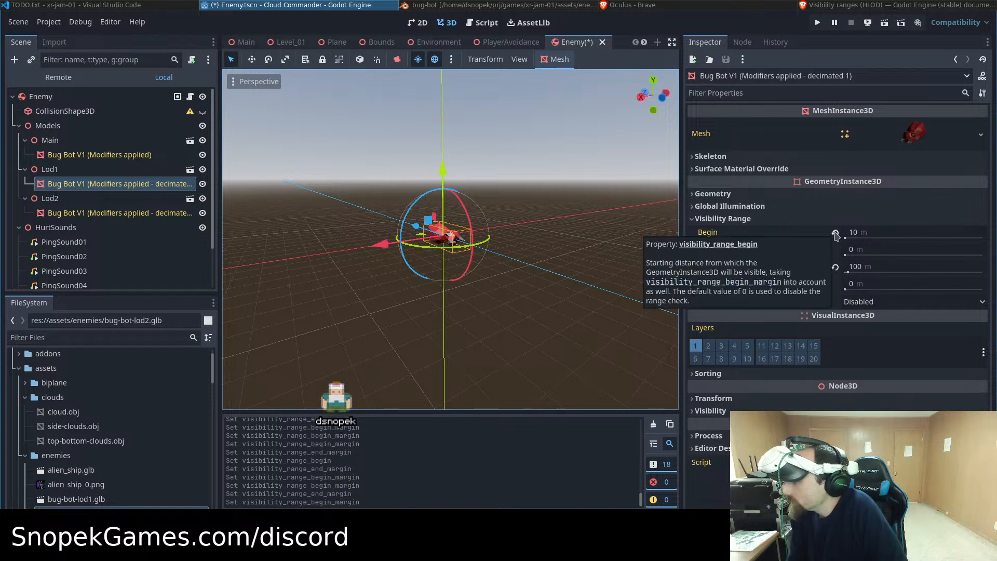
pyautogui.click(86, 213)
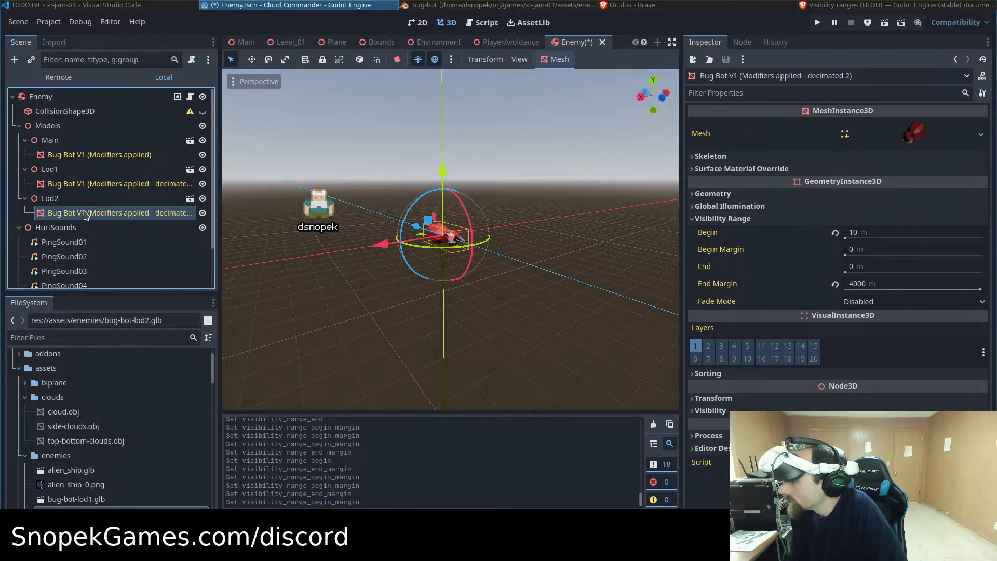
pyautogui.click(893, 231)
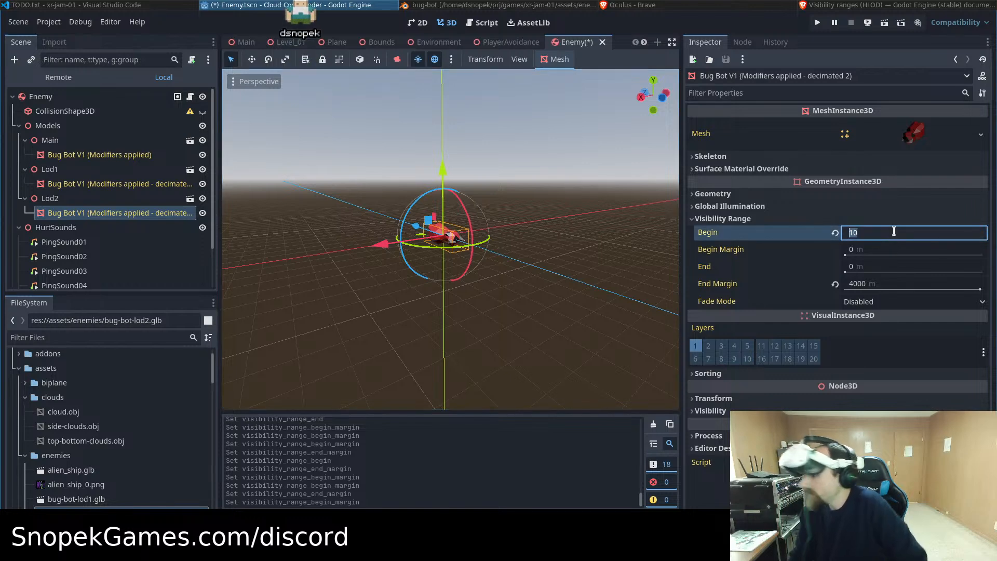
pyautogui.write('1')
pyautogui.press('Return')
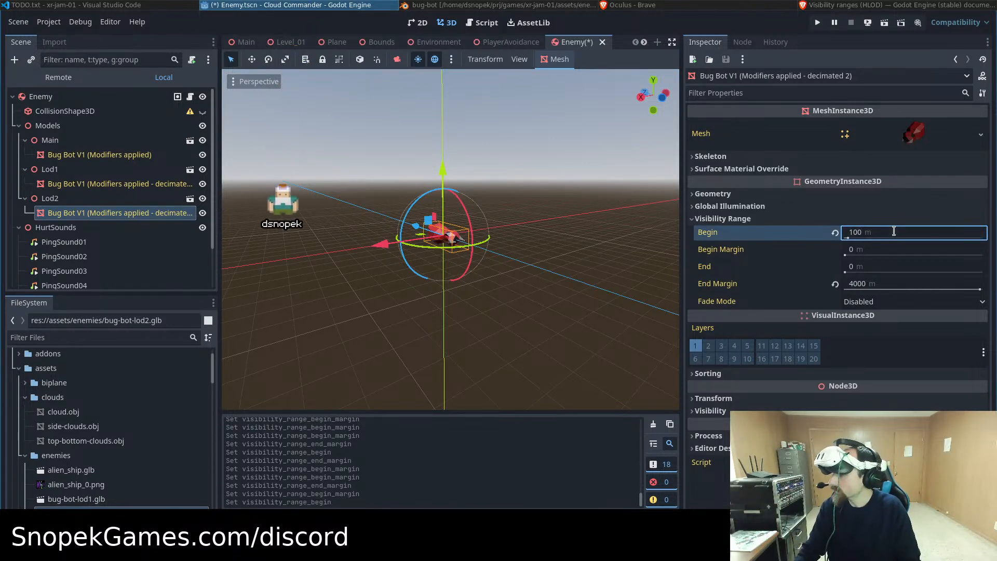
pyautogui.scroll(6, 488, 298)
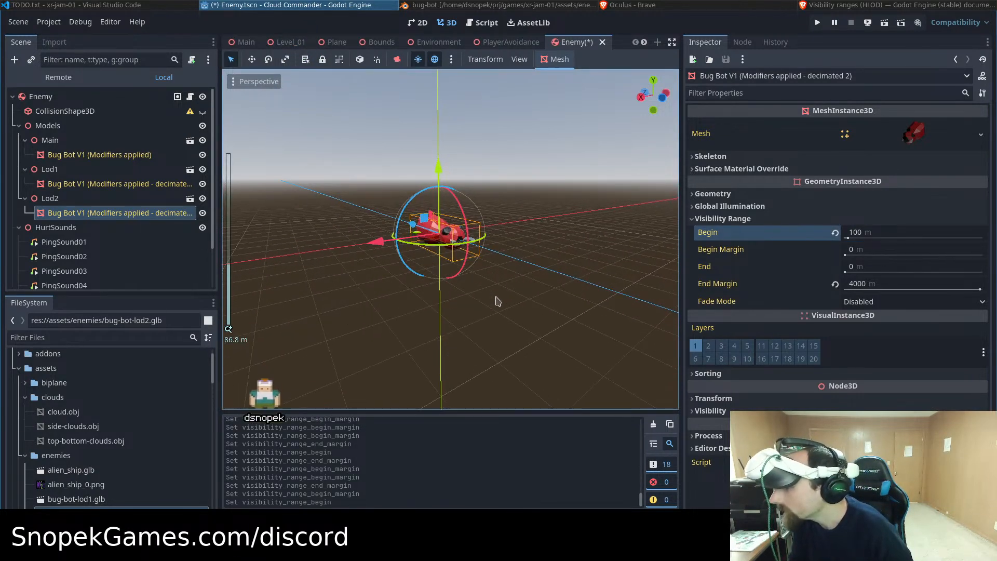
pyautogui.scroll(10, 516, 307)
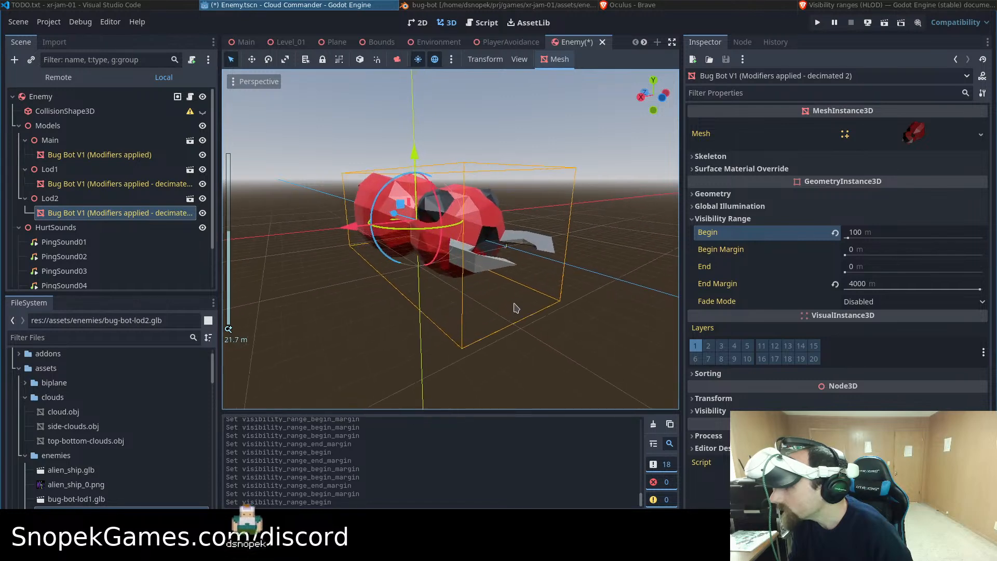
pyautogui.scroll(5, 516, 308)
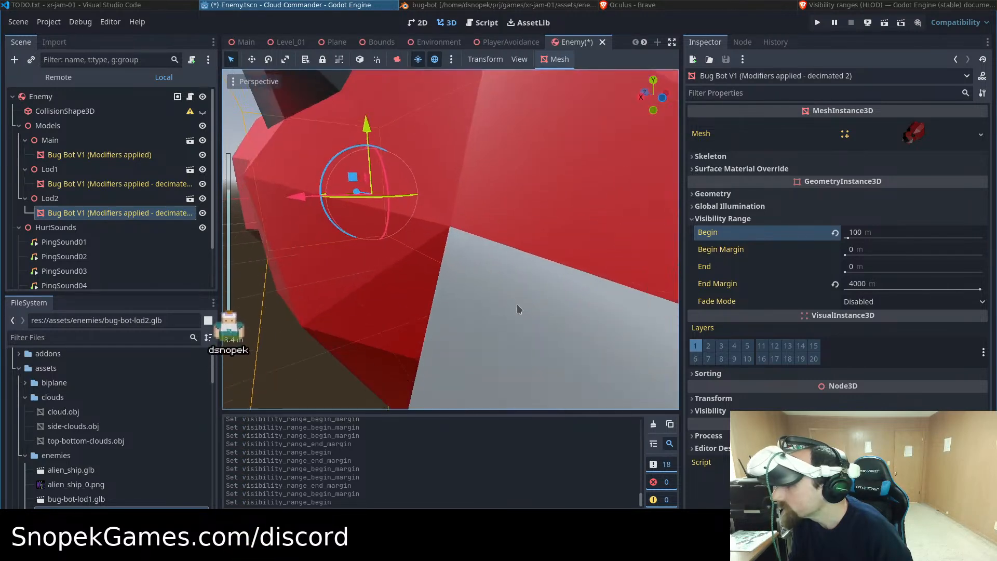
pyautogui.scroll(-6, 520, 303)
pyautogui.scroll(-4, 519, 303)
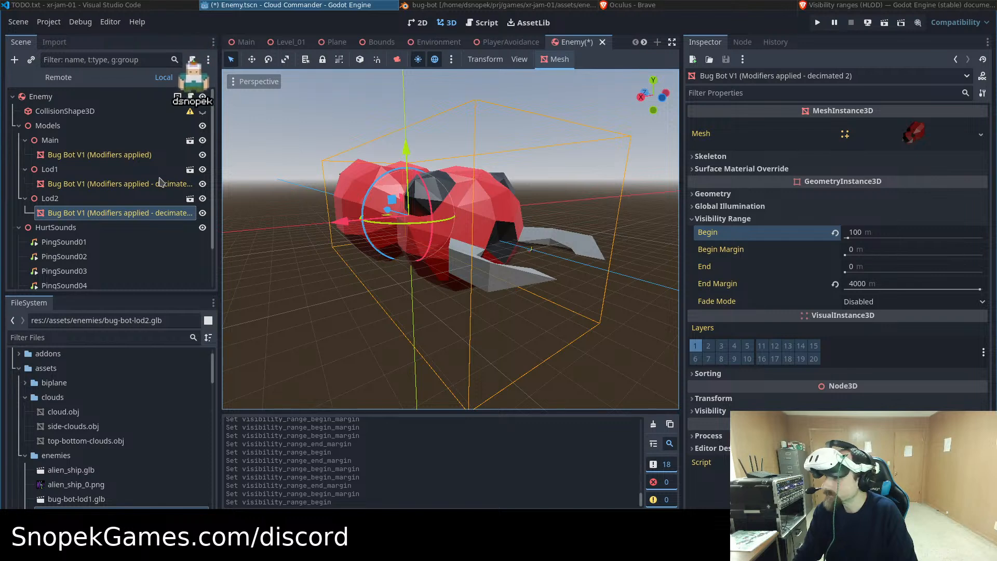
# Set the visibility range End of the bug bot mesh under Main to 25 m
pyautogui.click(125, 159)
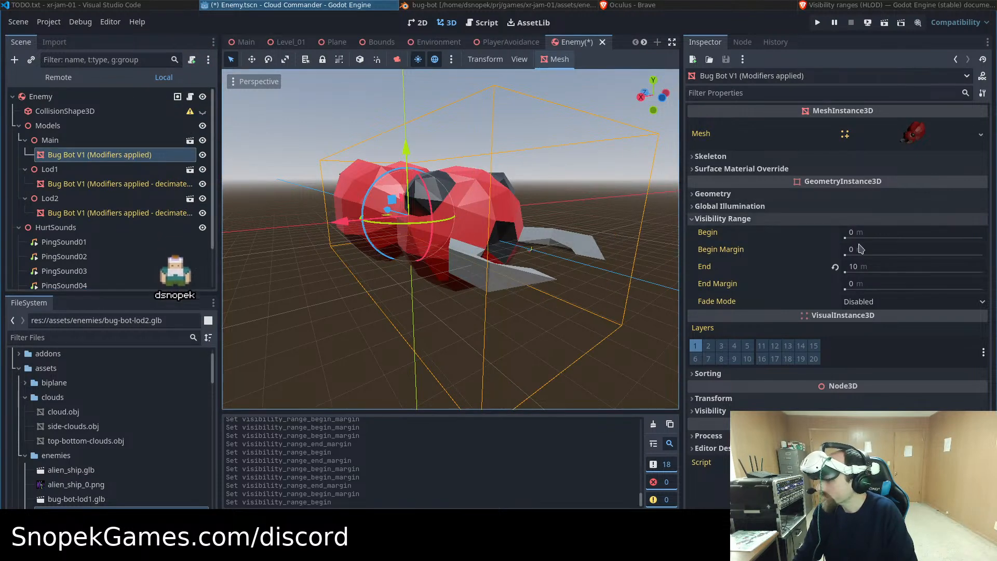
pyautogui.click(862, 265)
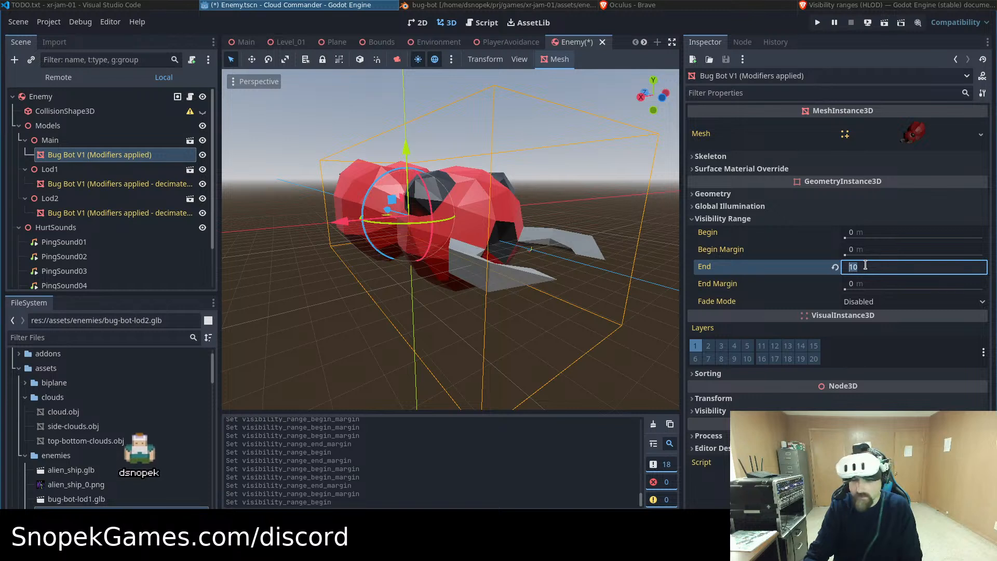
pyautogui.press('Return')
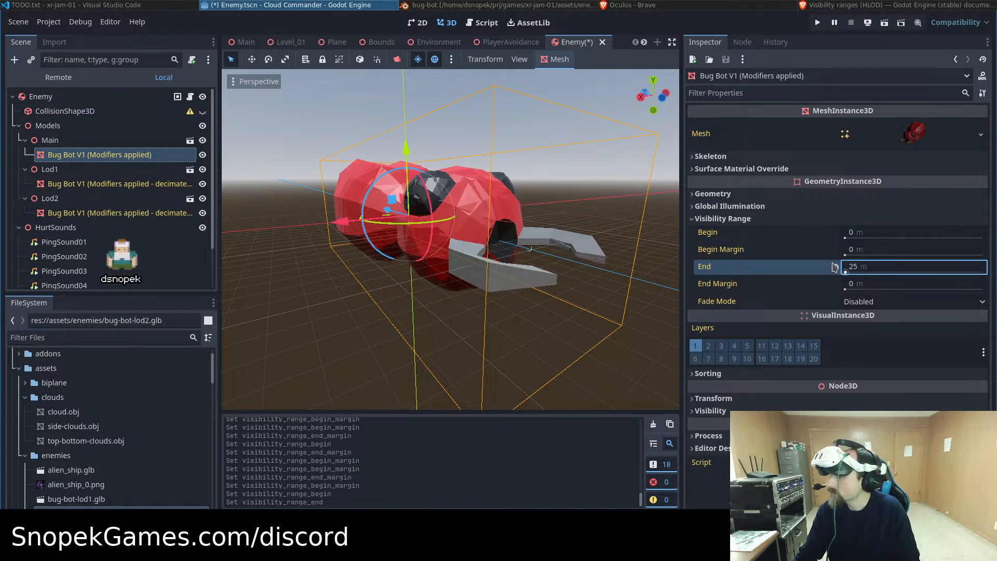
# Set the visibility range of the decimated mesh under Lod1 to begin at 25 m and end at 200 m
pyautogui.click(166, 184)
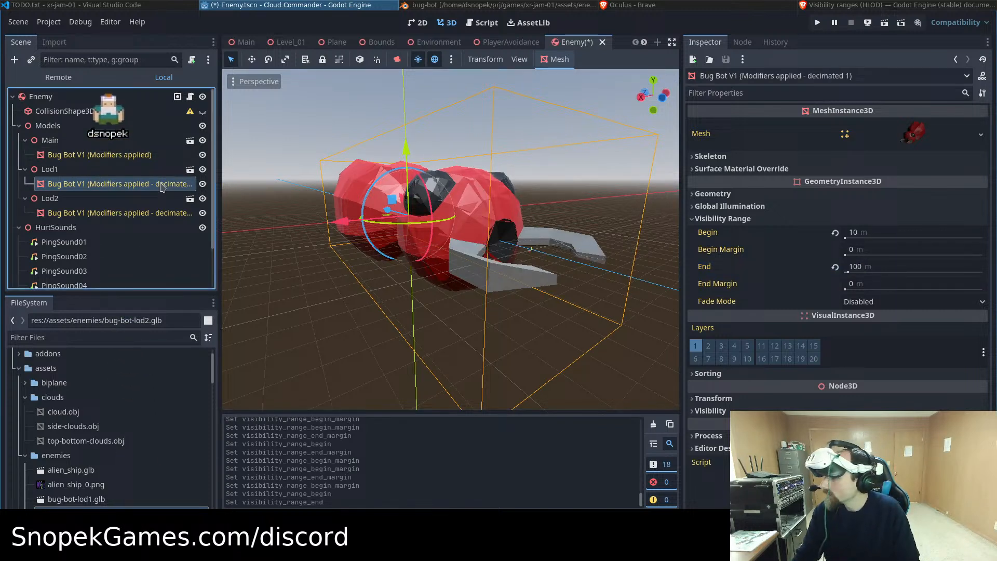
pyautogui.click(850, 233)
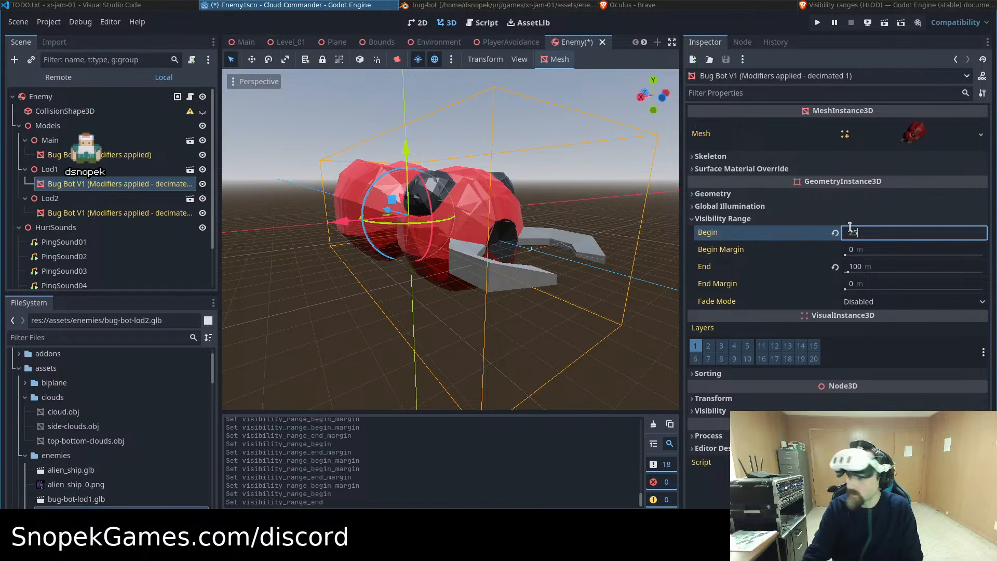
pyautogui.write('25')
pyautogui.click(874, 268)
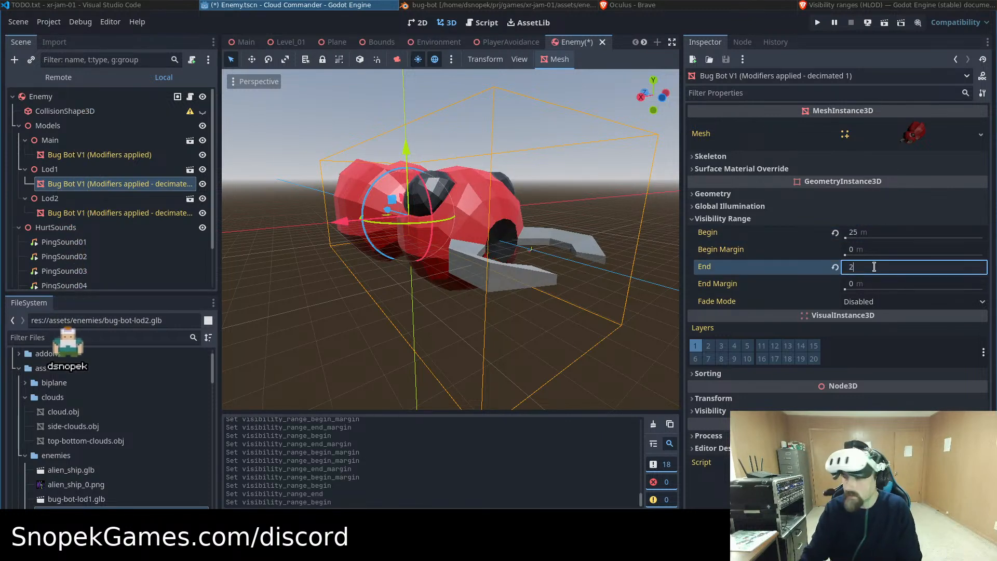
pyautogui.press('Return')
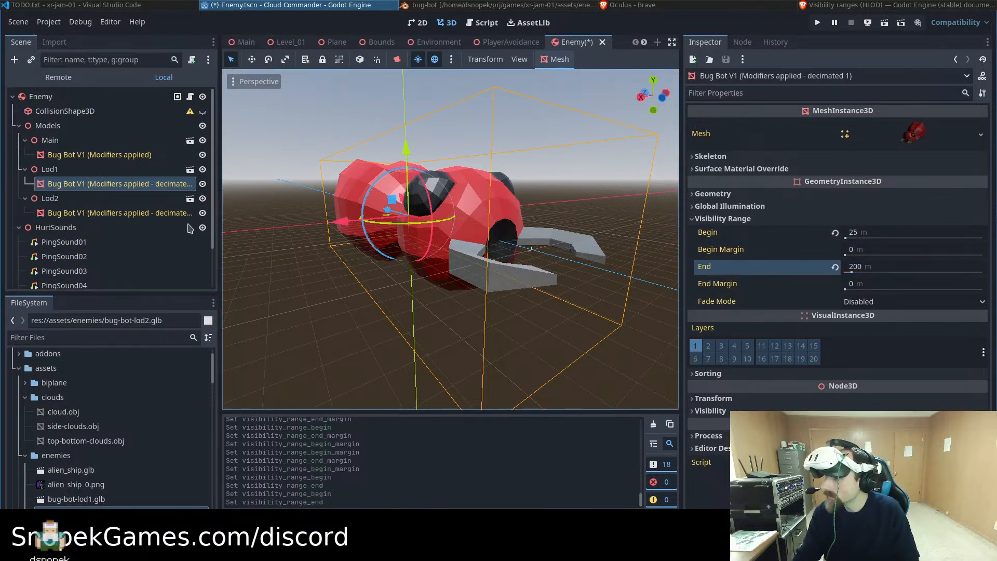
# Set the visibility range Begin of the Lod2 mesh to 200 m and reset its End Margin to the default
pyautogui.click(167, 213)
pyautogui.click(859, 232)
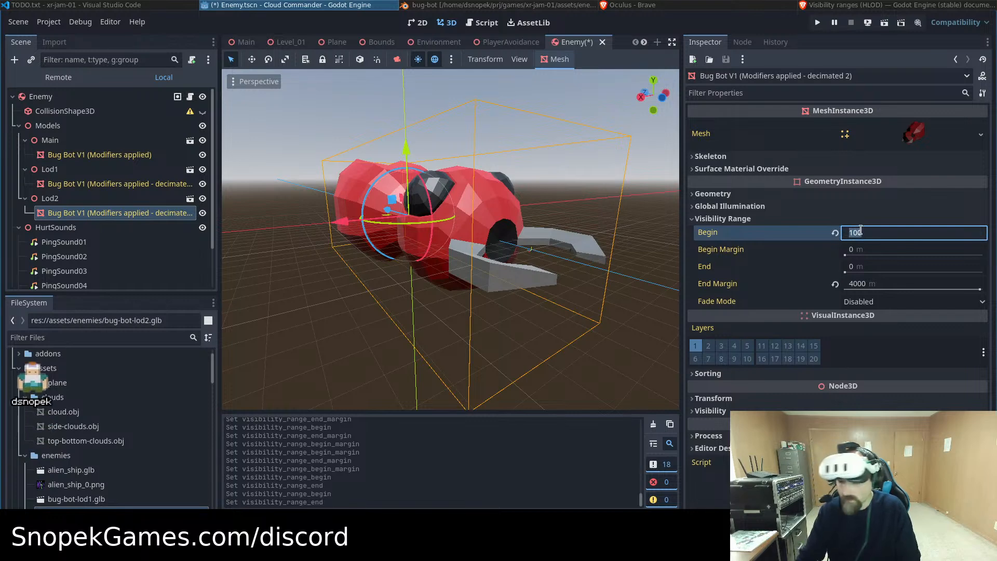
pyautogui.press('Return')
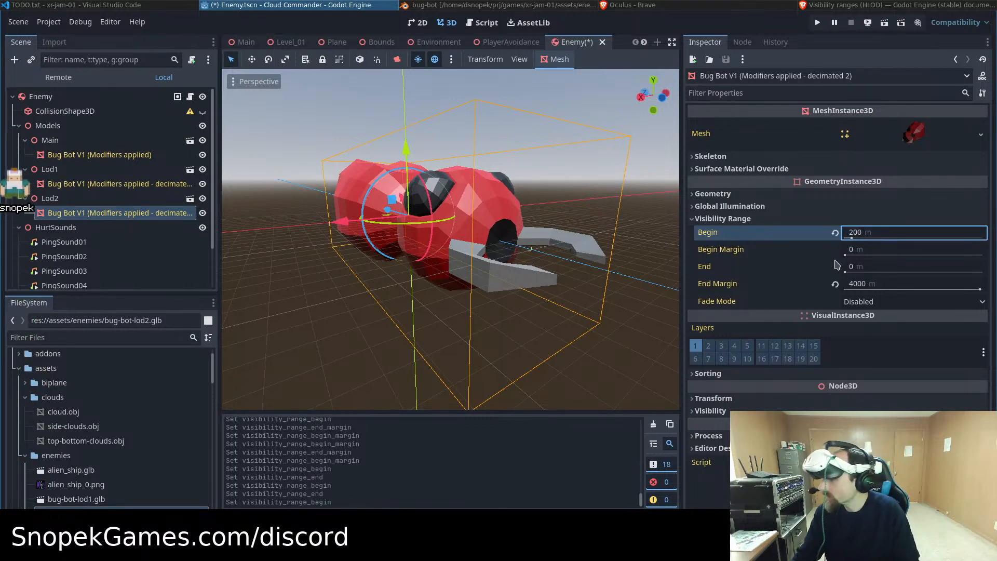
pyautogui.click(835, 285)
# Examine the bug bot from near and far to check where the three detail levels switch
pyautogui.scroll(-10, 470, 255)
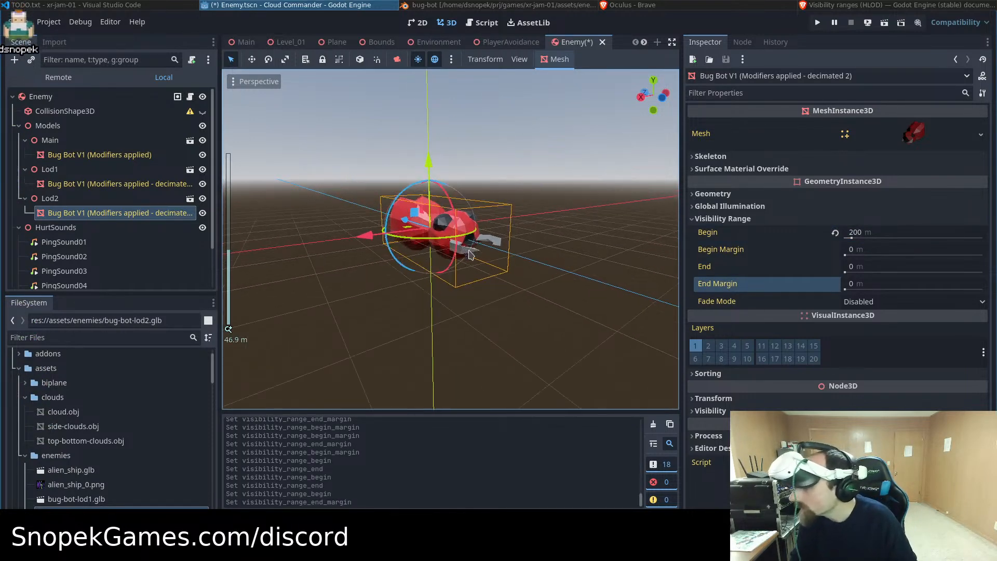
pyautogui.scroll(2, 470, 254)
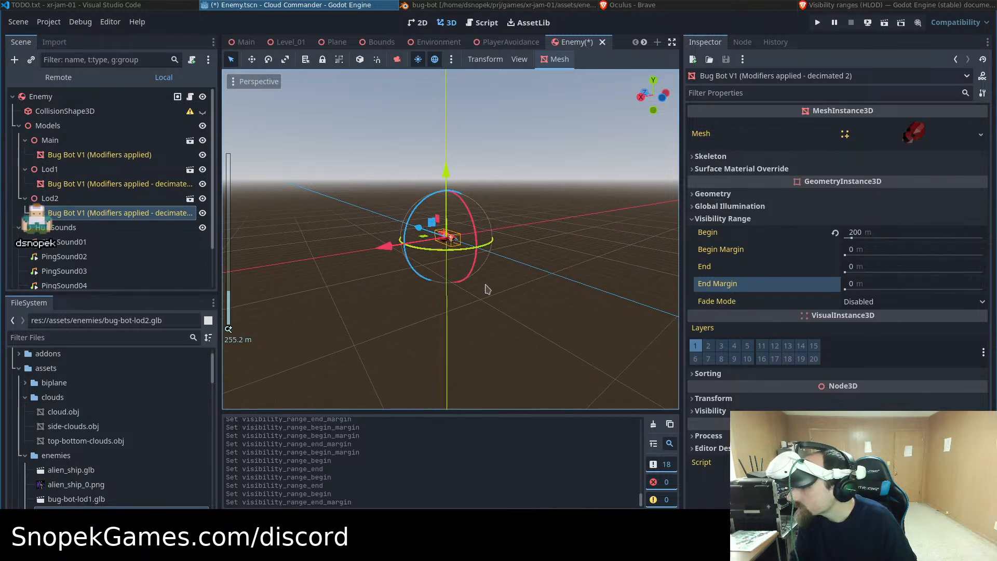
pyautogui.scroll(15, 493, 284)
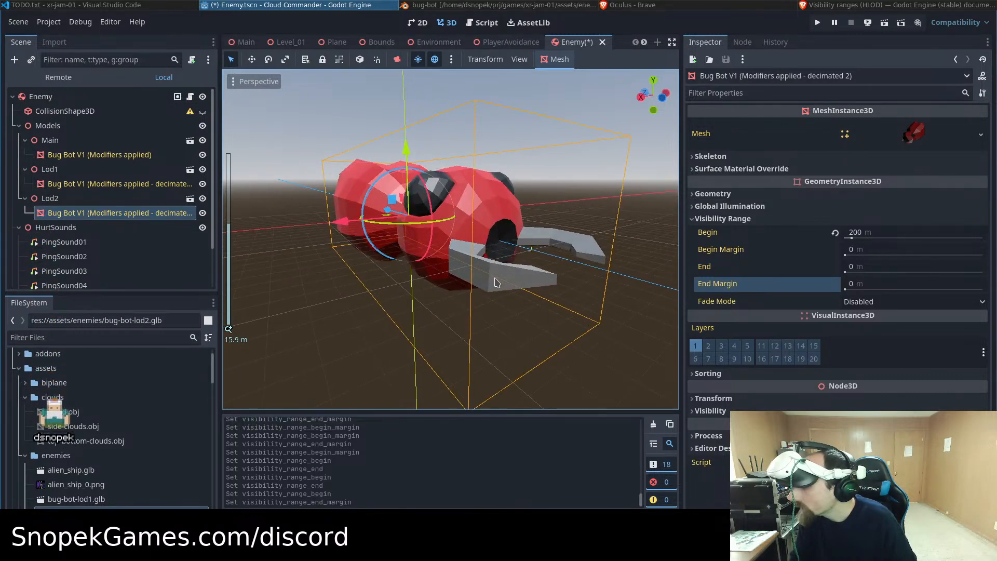
pyautogui.scroll(3, 496, 272)
pyautogui.scroll(-18, 507, 281)
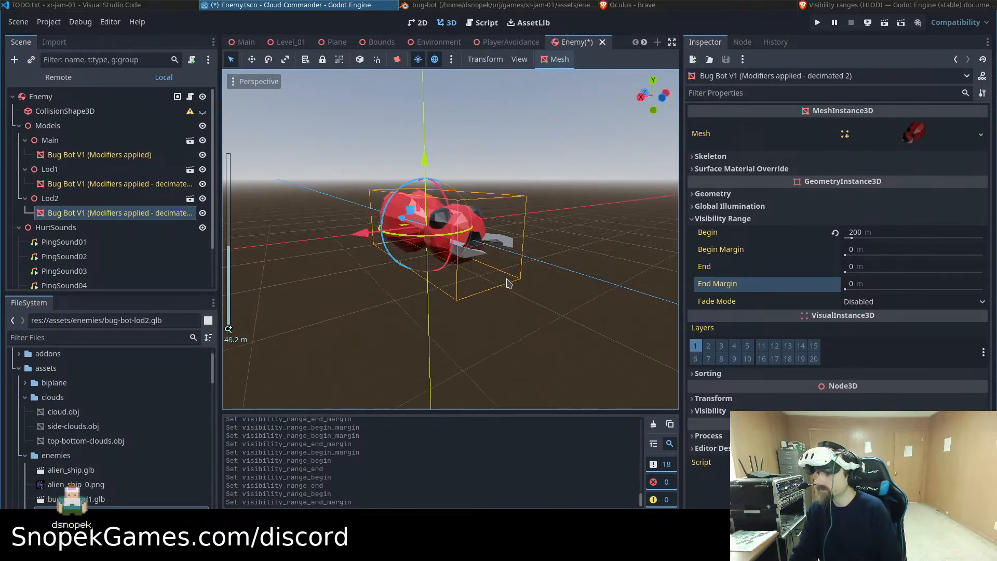
pyautogui.scroll(-11, 508, 283)
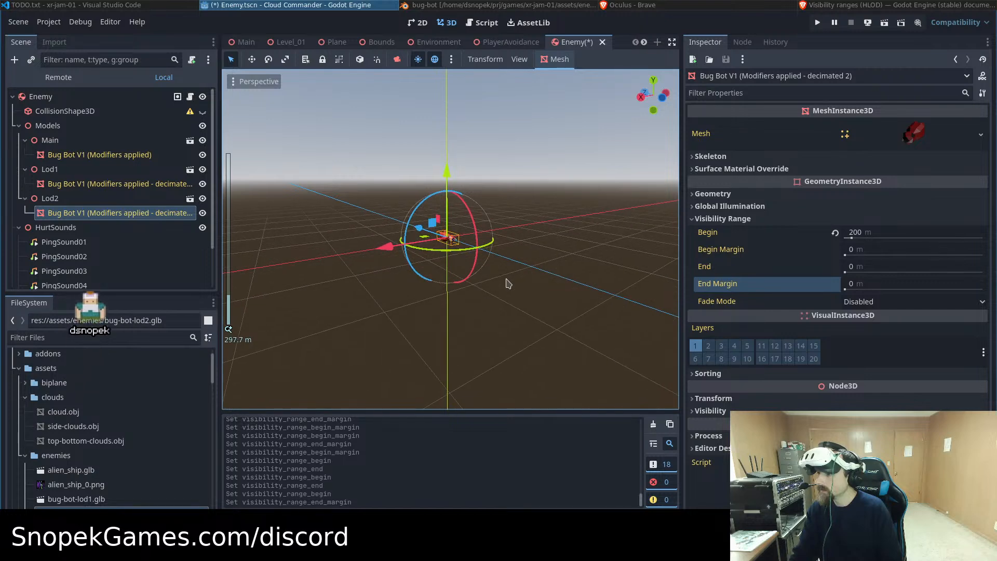
pyautogui.scroll(2, 508, 283)
pyautogui.scroll(-4, 508, 283)
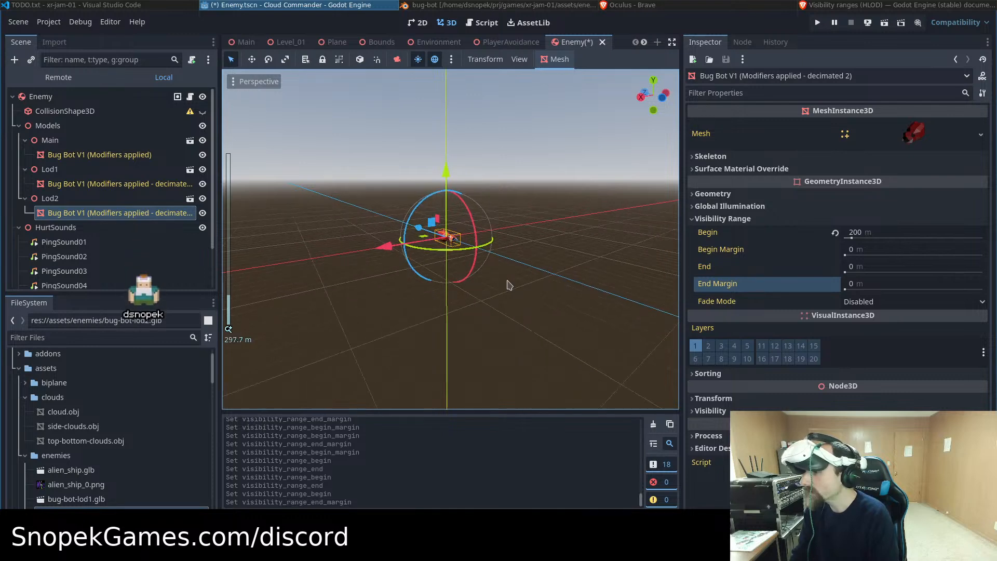
pyautogui.scroll(-2, 508, 285)
pyautogui.scroll(20, 508, 285)
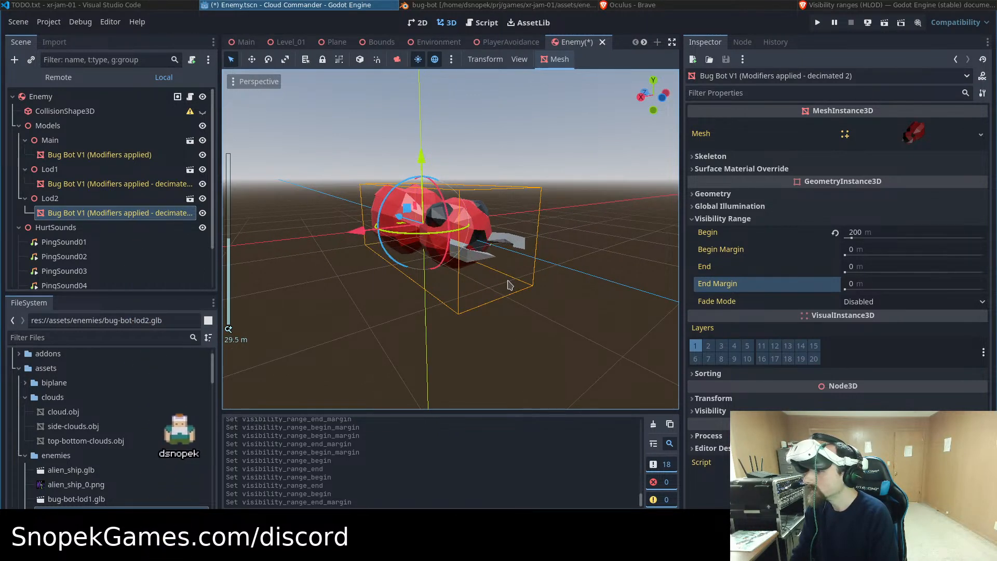
# Set the visibility range End Margin of the bug bot mesh under Main to 5 m
pyautogui.click(137, 155)
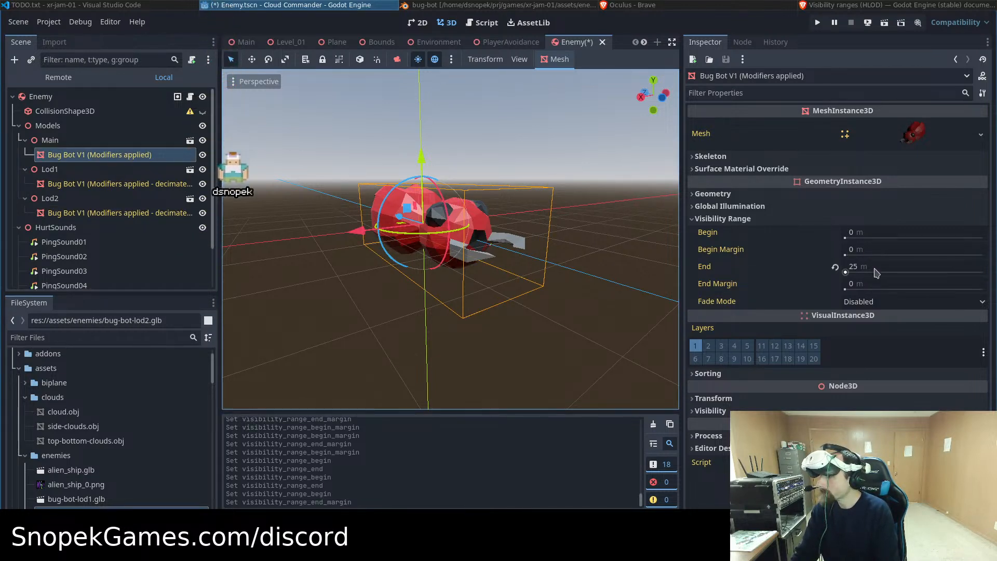
pyautogui.click(872, 284)
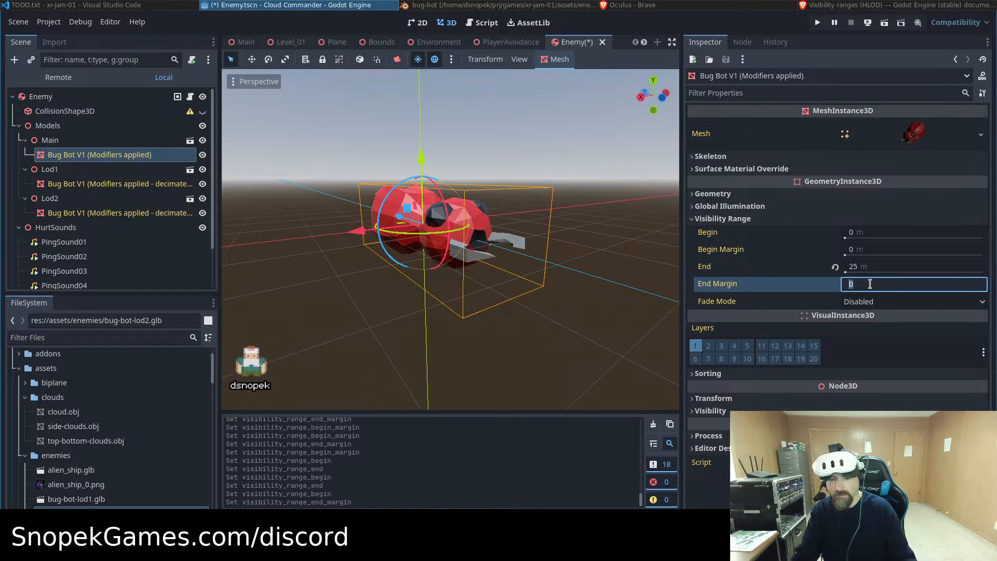
pyautogui.press('Return')
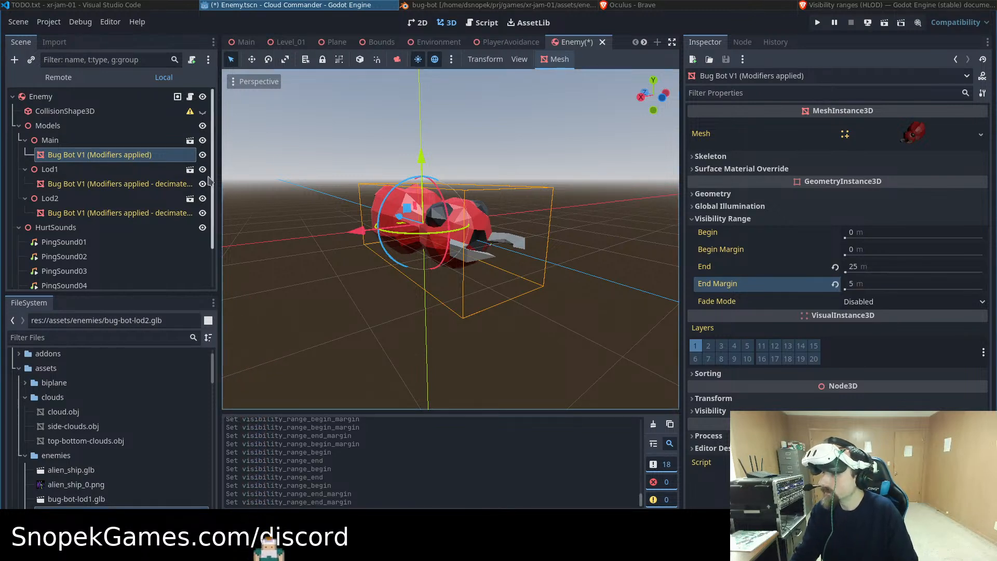
# Set the Lod1 mesh's visibility range Begin Margin to 5 m and its End Margin to 10 m
pyautogui.click(145, 183)
pyautogui.click(885, 250)
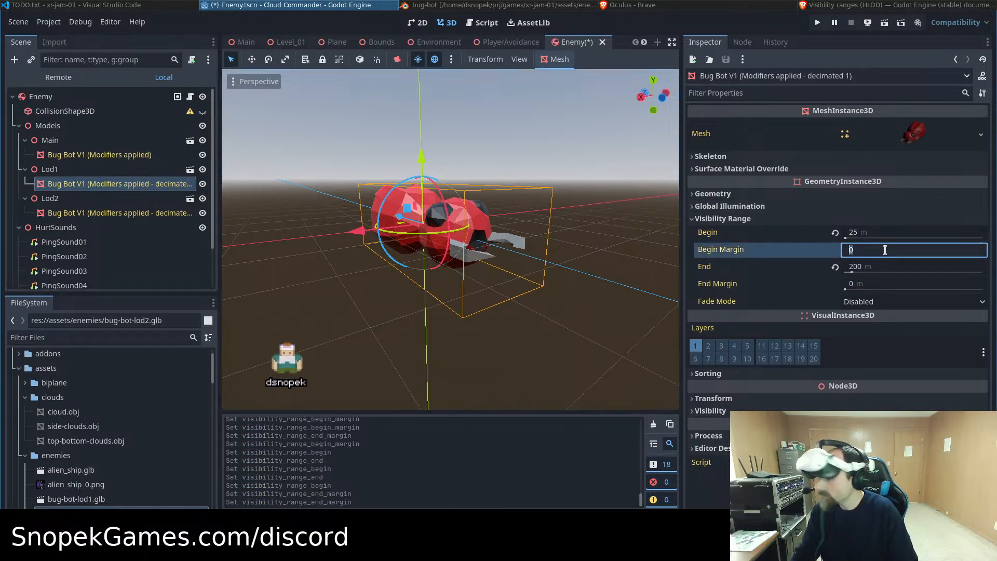
pyautogui.write('5')
pyautogui.press('Return')
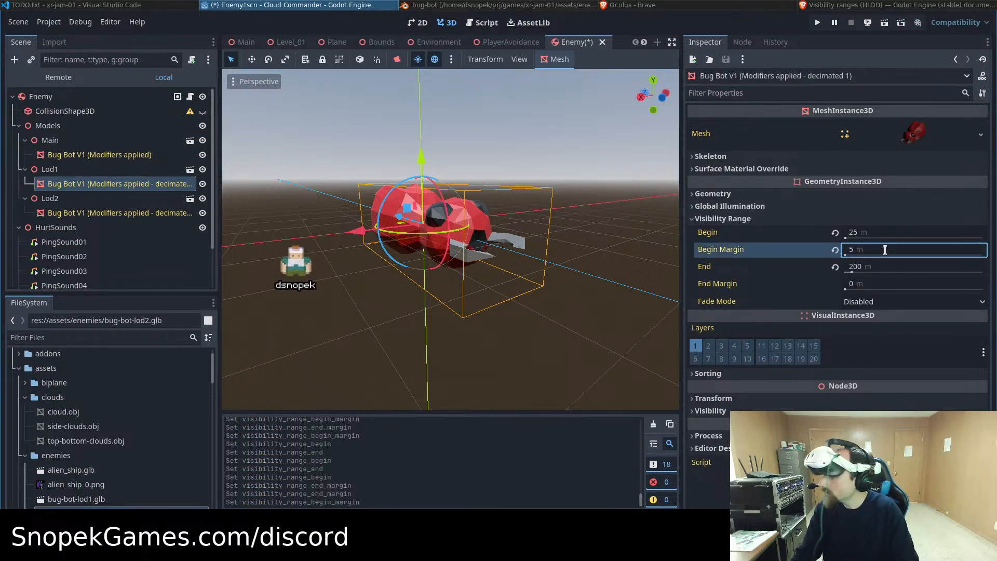
pyautogui.click(902, 283)
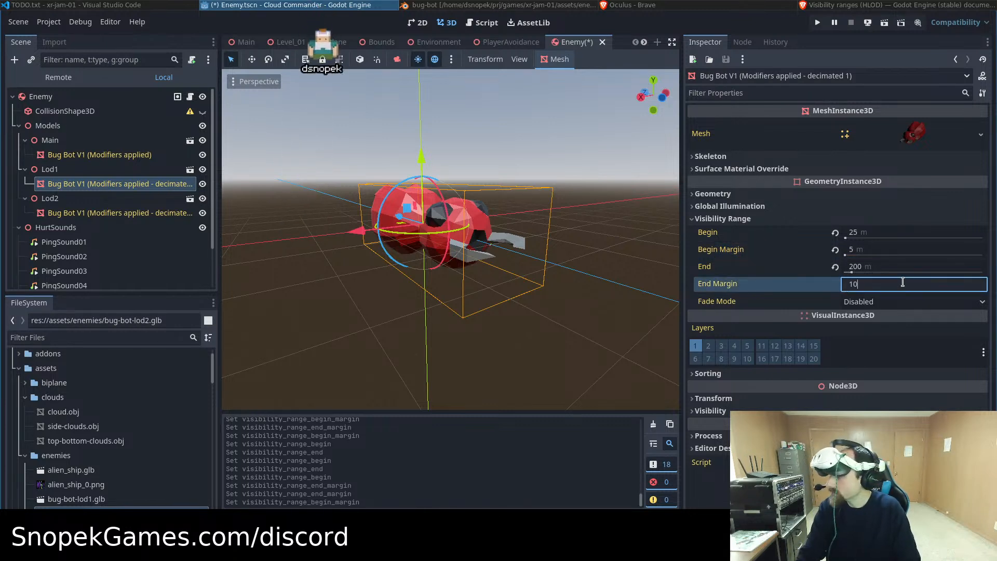
pyautogui.write('10')
pyautogui.press('Return')
# Keep the Lod2 mesh's visibility range Begin at 200 m and set its Begin Margin to 10 m
pyautogui.click(174, 213)
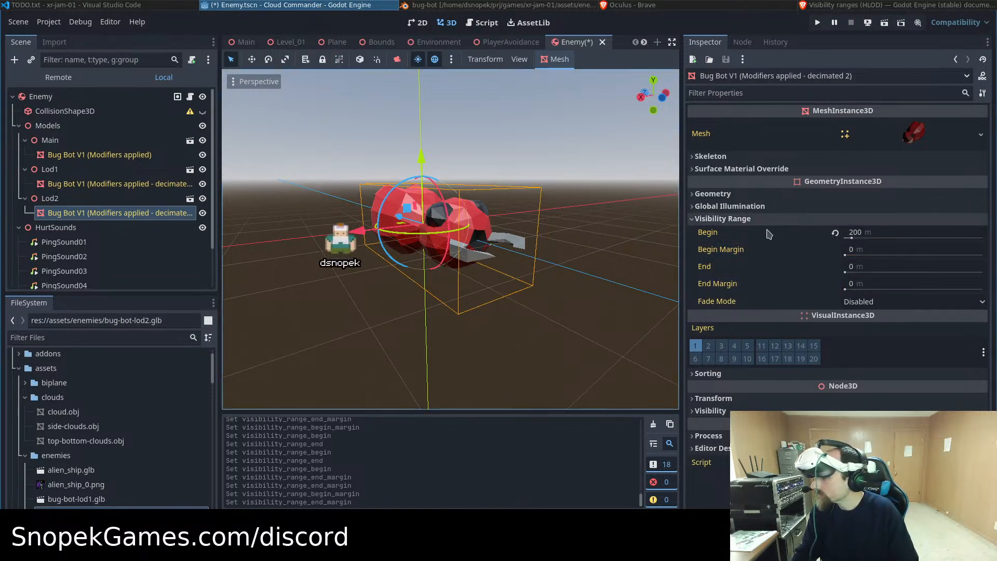
pyautogui.click(862, 232)
pyautogui.write('200')
pyautogui.click(870, 244)
pyautogui.write('10')
pyautogui.press('Return')
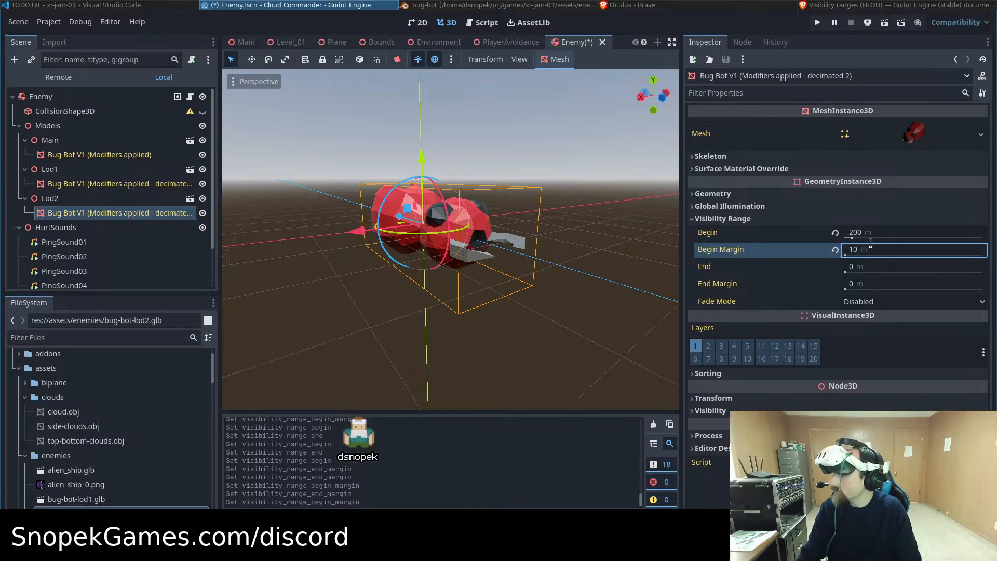
# Check how the bug bot switches between the Main and Lod1 meshes around the 25 m distance with the margins applied
pyautogui.scroll(-2, 553, 247)
pyautogui.scroll(6, 547, 249)
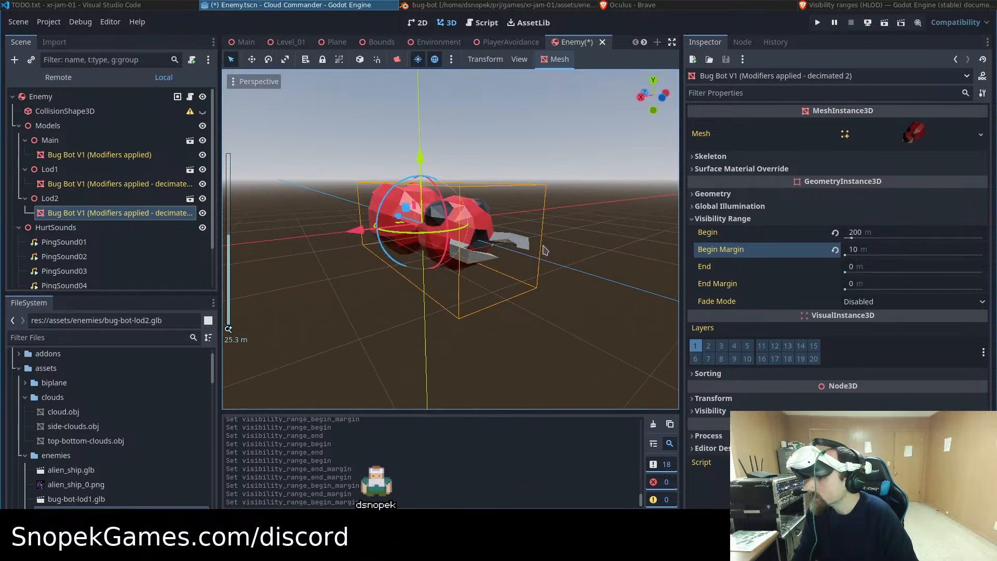
pyautogui.scroll(-15, 544, 250)
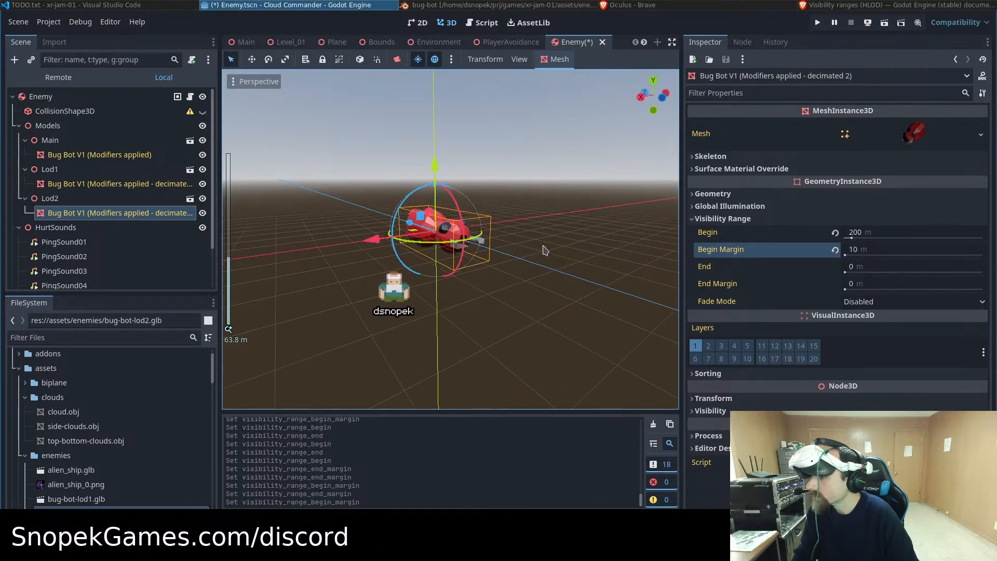
pyautogui.scroll(13, 543, 250)
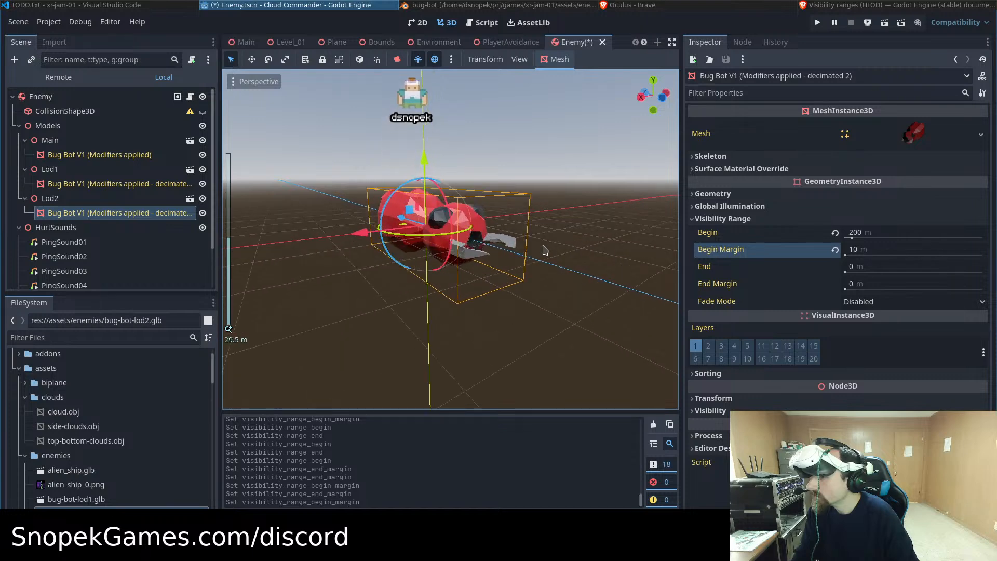
# Compare the bug bot's mesh detail at near and far distances in the 3D view and save the Enemy scene
pyautogui.scroll(4, 544, 250)
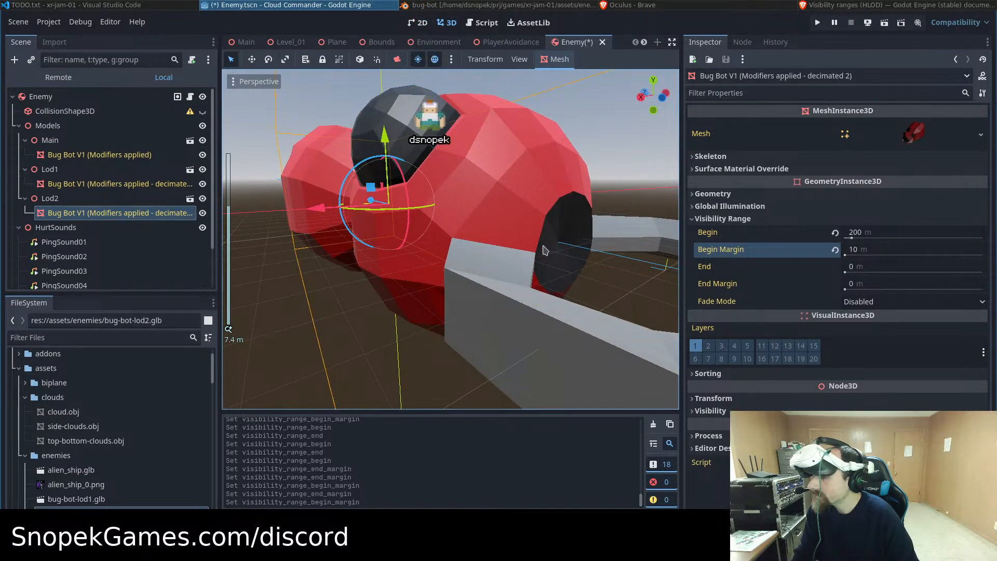
pyautogui.scroll(-6, 544, 251)
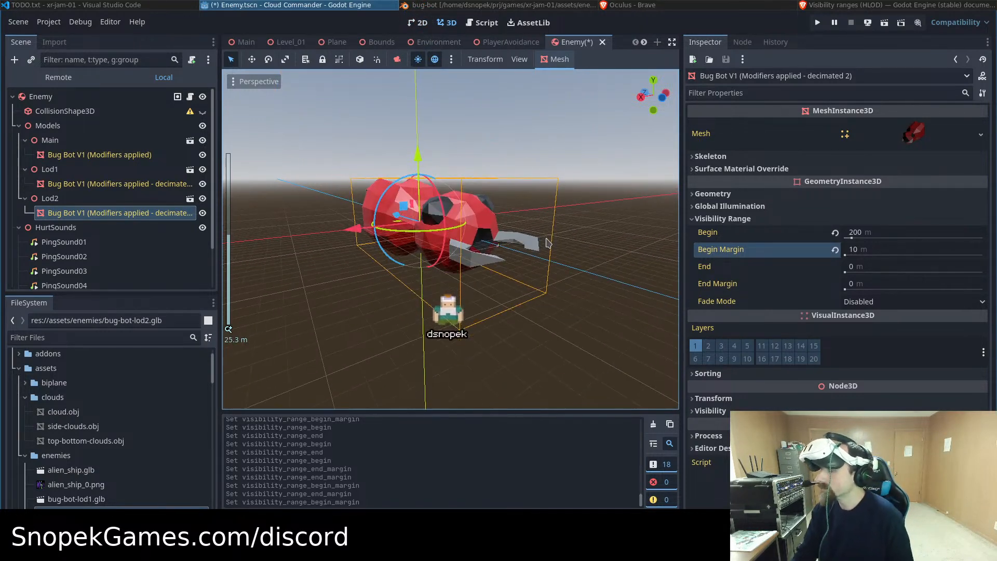
pyautogui.scroll(2, 547, 242)
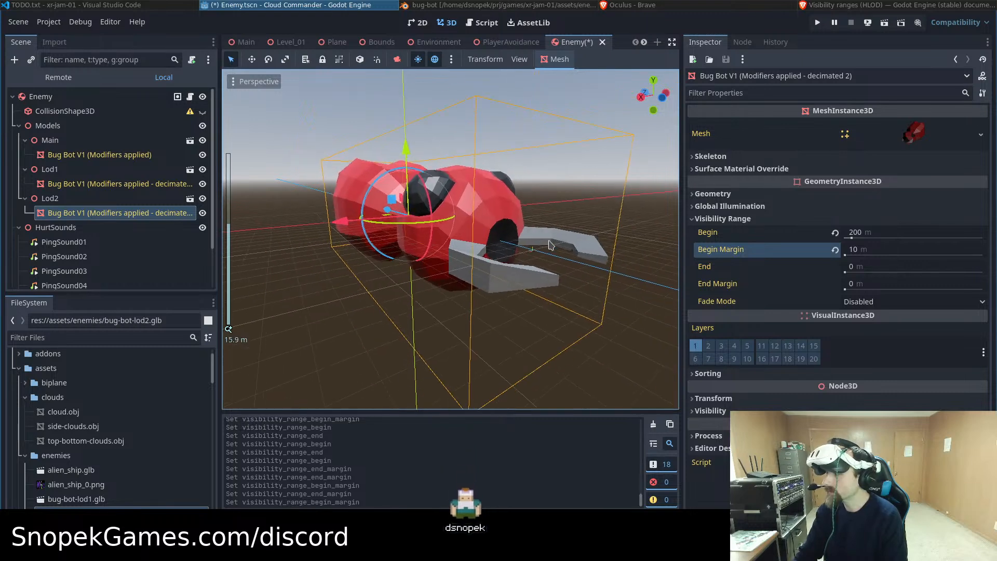
pyautogui.scroll(-2, 550, 244)
pyautogui.hotkey('ctrl', 's')
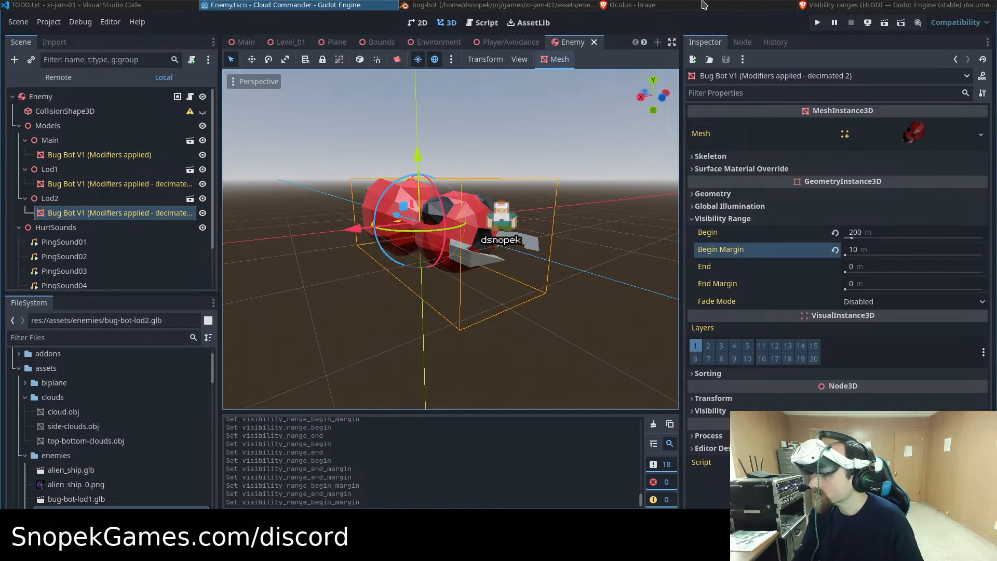
# Deploy the game to the Oculus Quest 3 and switch to the Oculus casting page in Brave
pyautogui.click(678, 5)
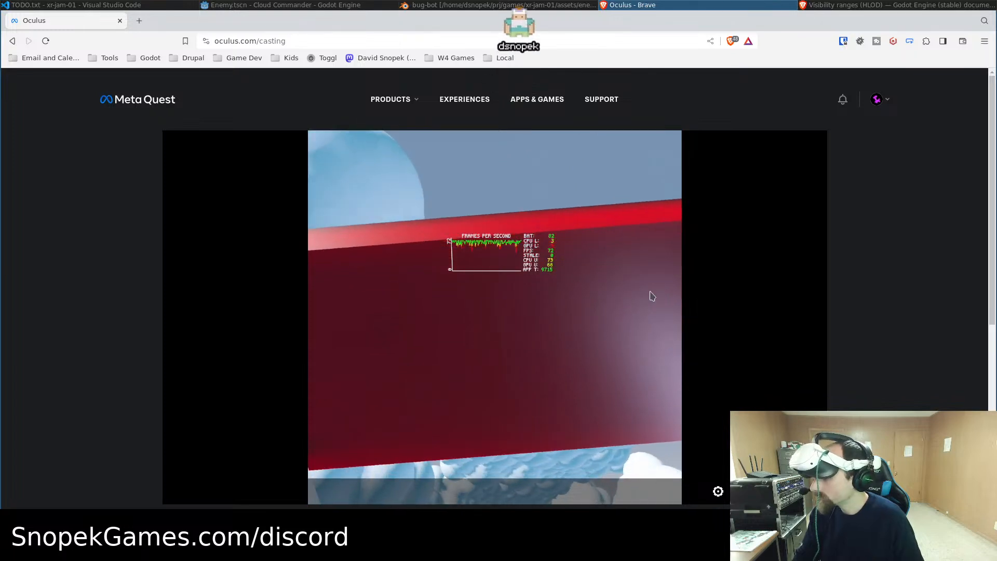
pyautogui.click(304, 6)
pyautogui.click(867, 23)
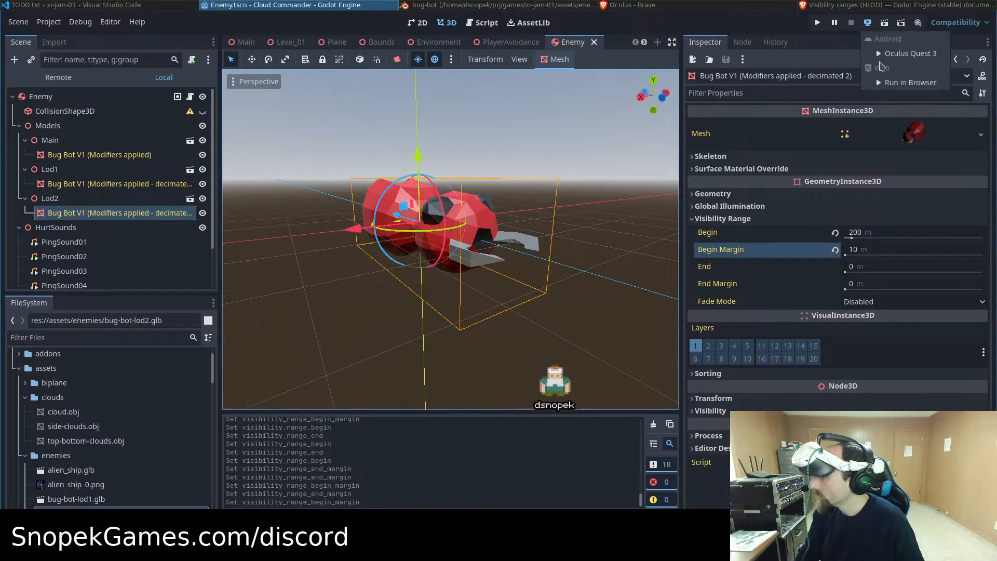
pyautogui.click(883, 51)
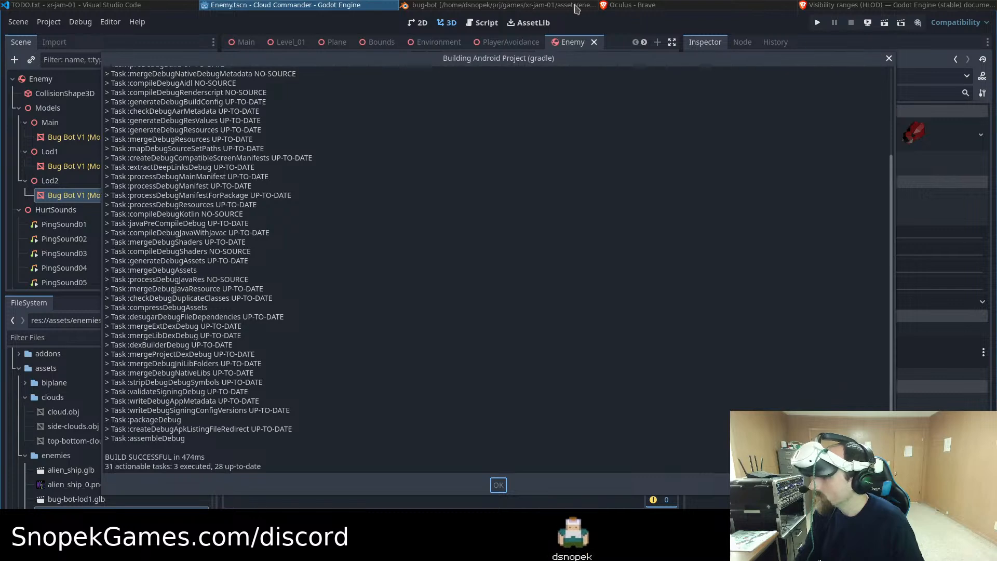
pyautogui.click(685, 6)
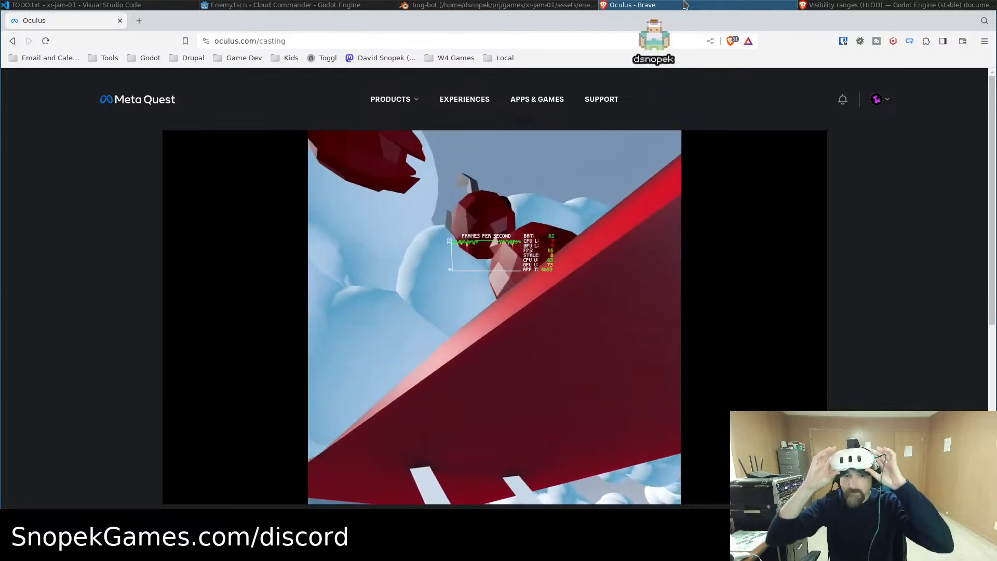
# Inspect the enemies' level of detail in the headset cast in Brave and return to Godot's Enemy scene
pyautogui.hotkey('alt', 'Tab')
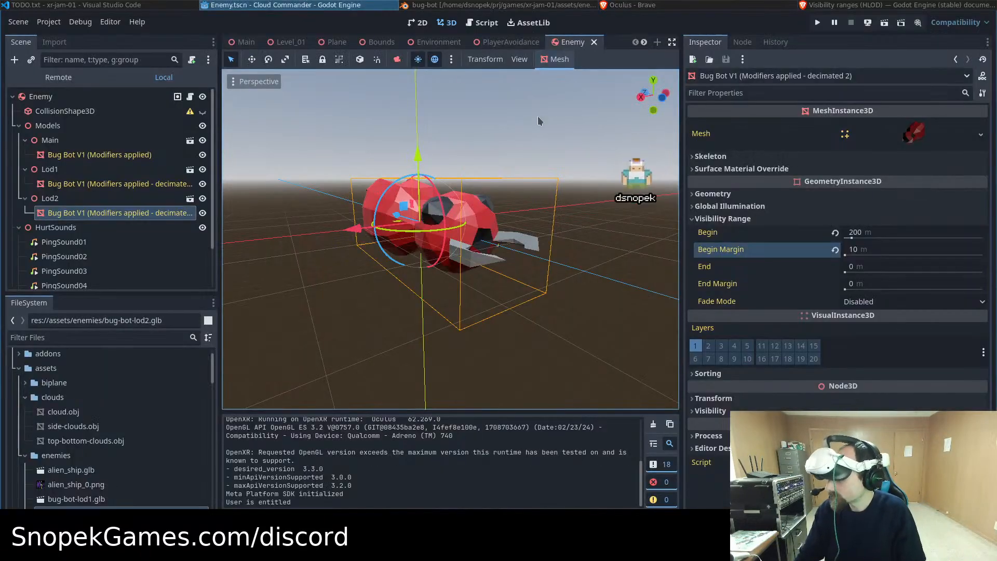
pyautogui.click(533, 3)
pyautogui.click(605, 4)
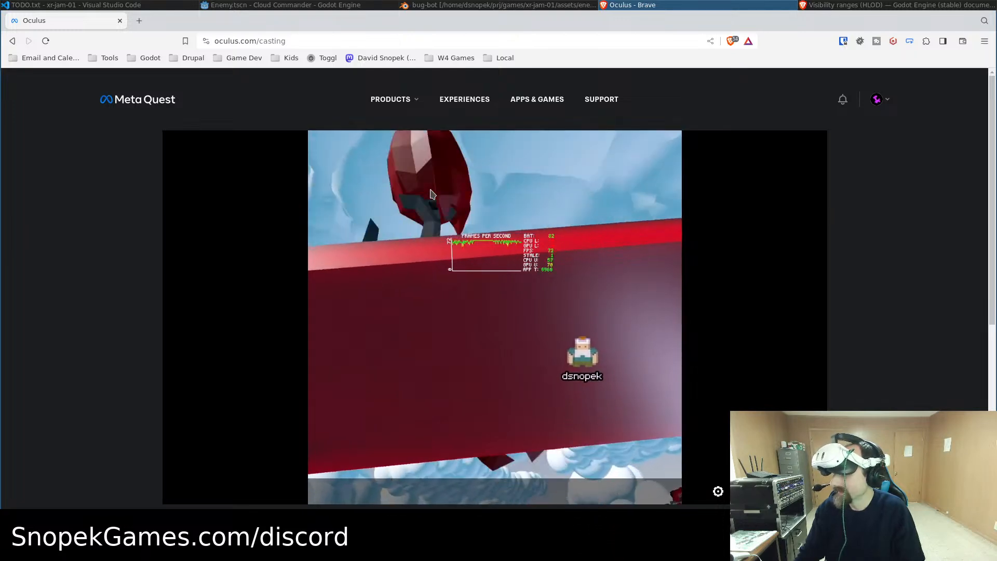
pyautogui.click(343, 4)
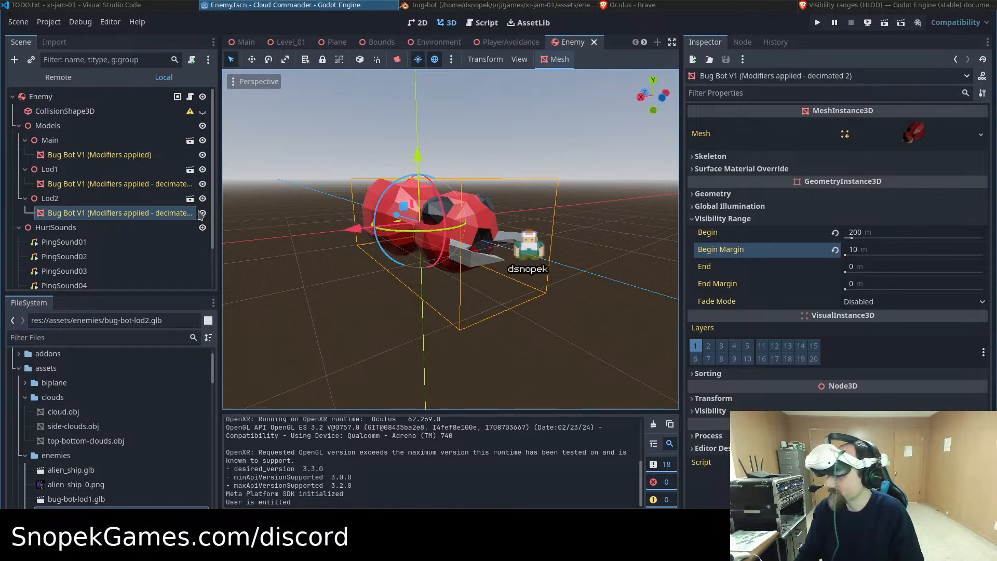
# Set the visibility range End of the bug bot mesh under Main to 100 m
pyautogui.click(127, 154)
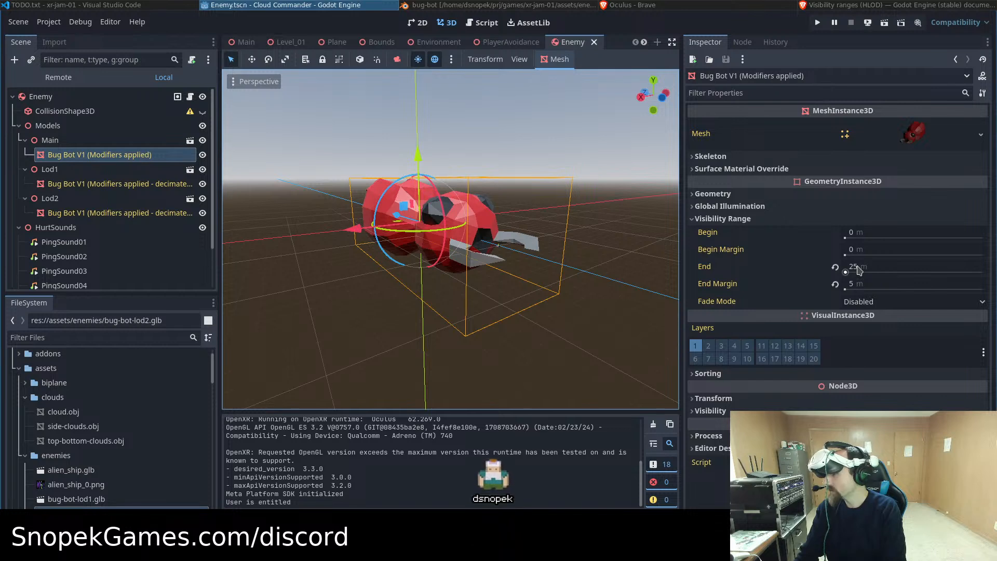
pyautogui.click(858, 269)
pyautogui.write('100')
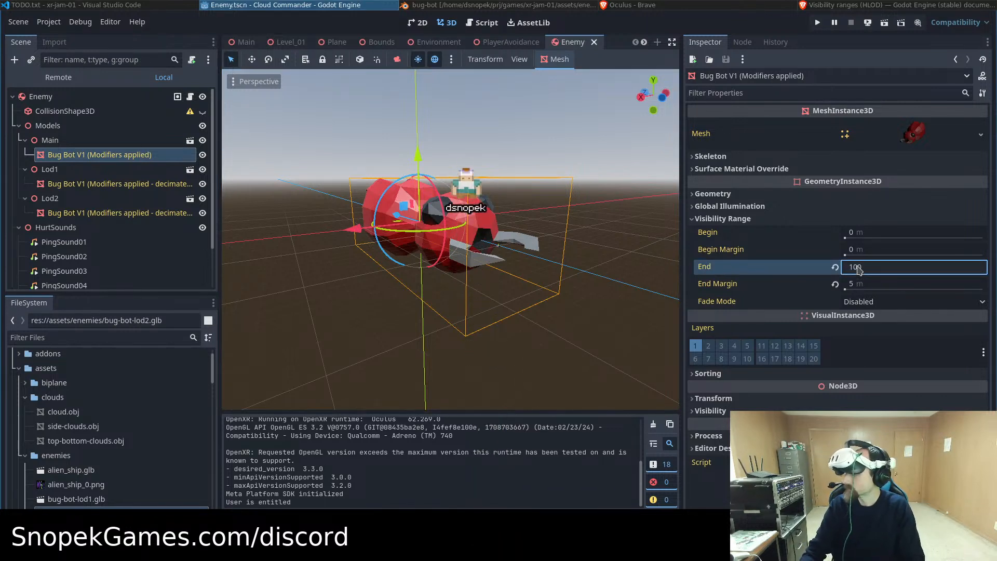
pyautogui.press('Return')
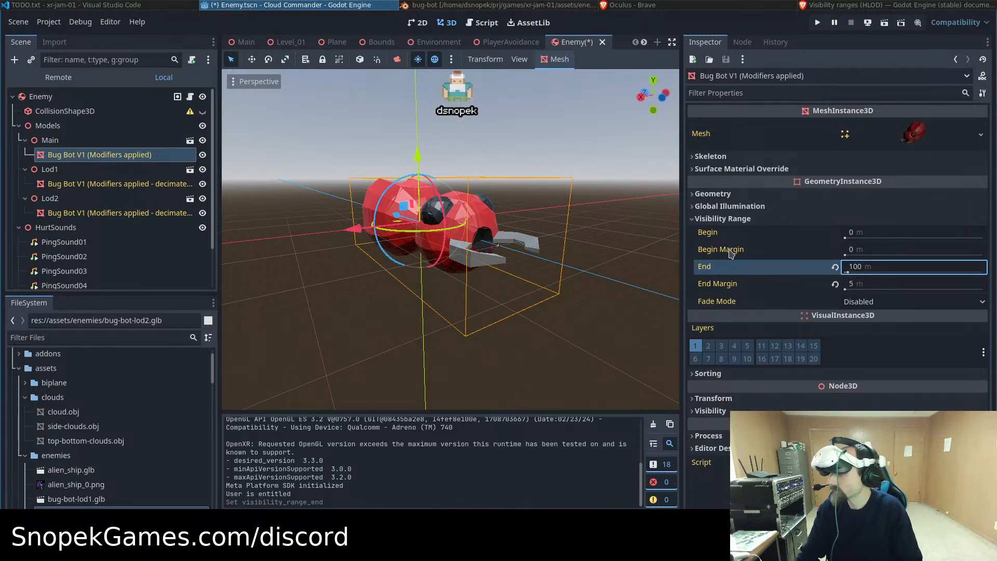
# Set the Lod1 mesh's visibility range Begin to 100 m and its End to 500 m
pyautogui.click(104, 185)
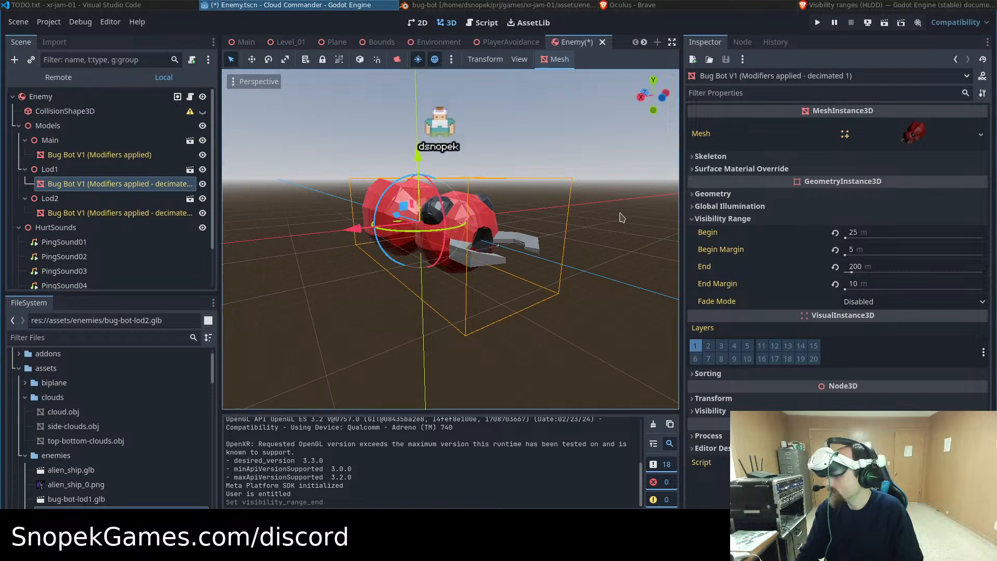
pyautogui.click(885, 233)
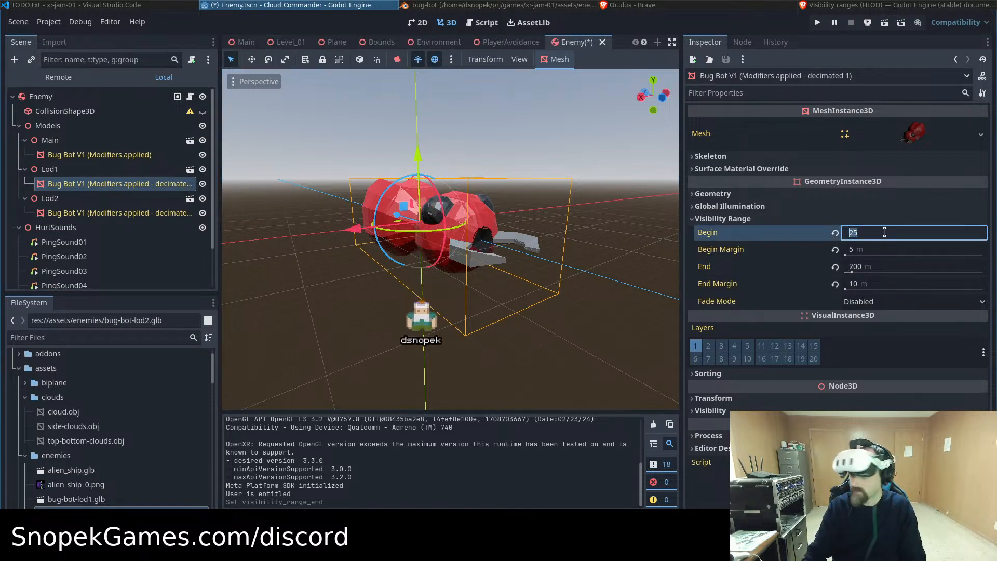
pyautogui.write('100')
pyautogui.click(857, 273)
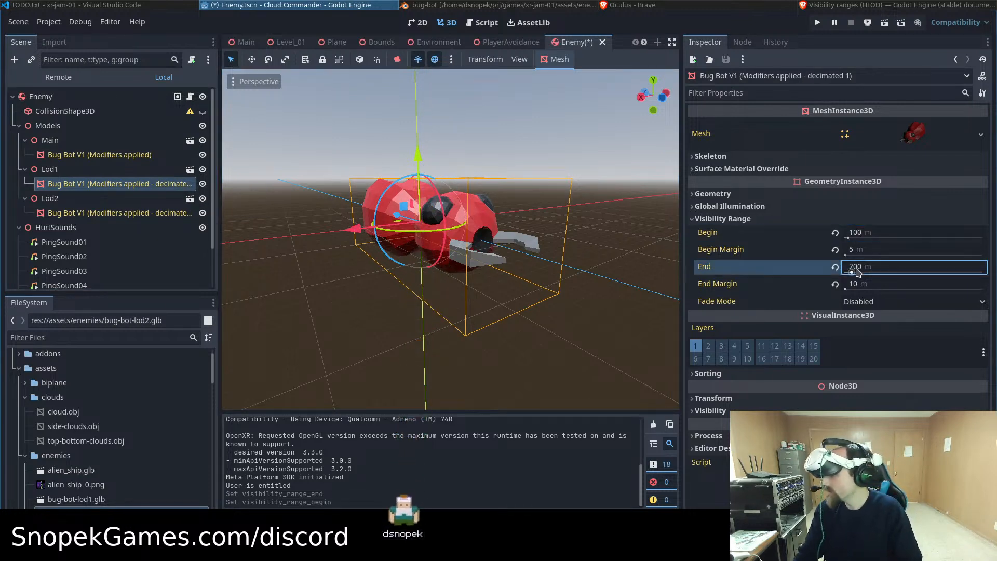
pyautogui.click(862, 268)
pyautogui.write('500')
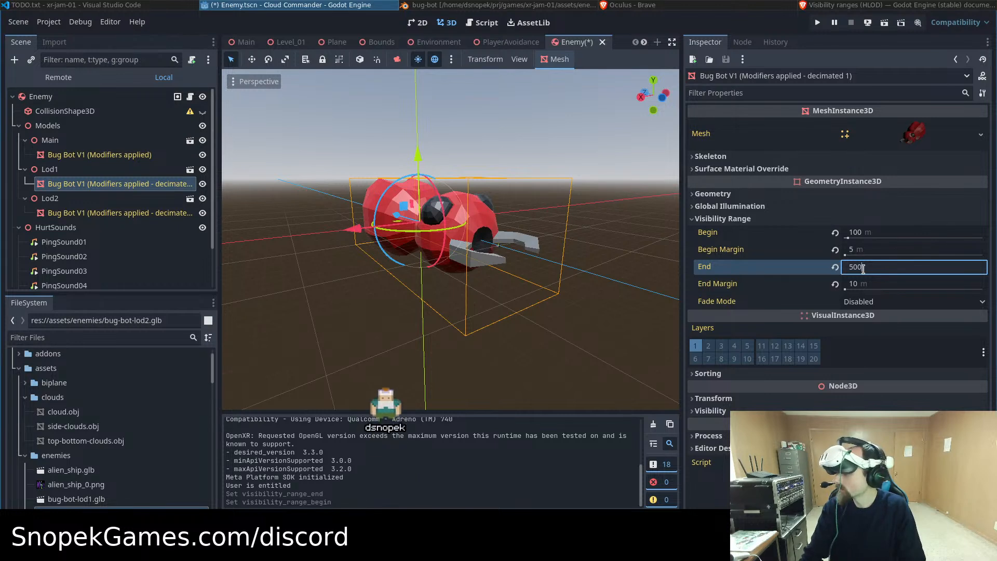
pyautogui.press('Return')
# Set the Lod2 mesh's visibility range Begin to 500 m and save the Enemy scene
pyautogui.click(120, 212)
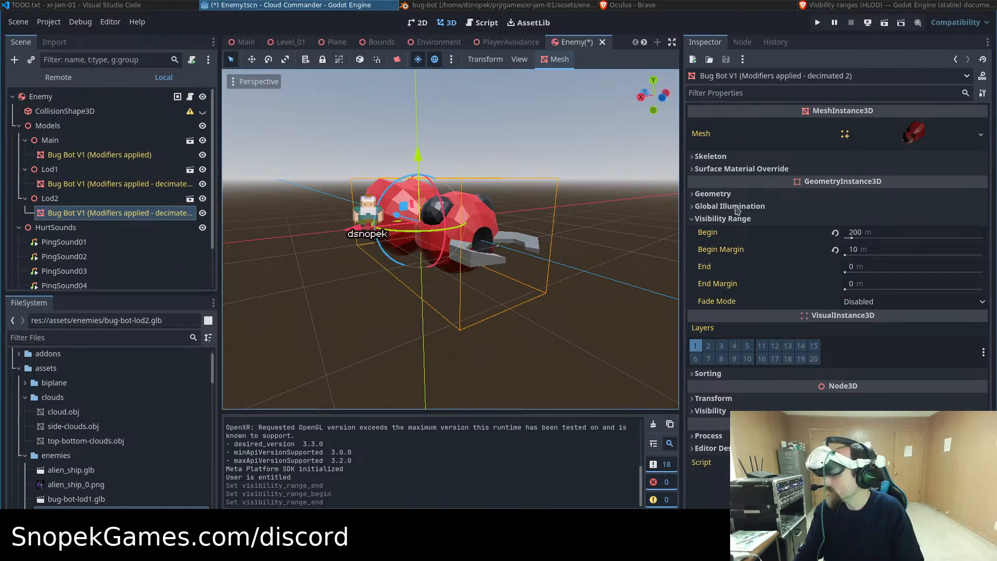
pyautogui.click(882, 233)
pyautogui.write('500')
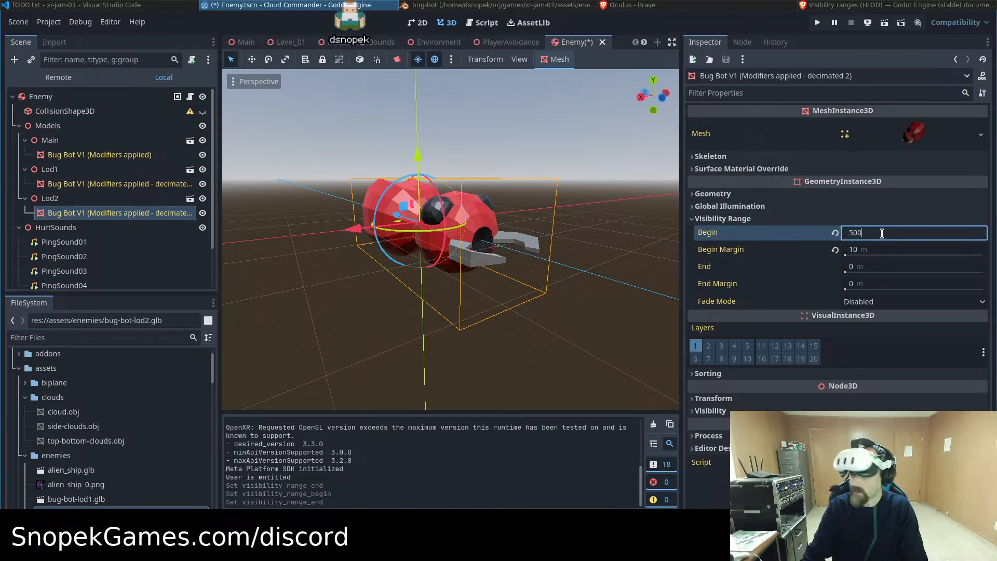
pyautogui.press('Return')
pyautogui.hotkey('ctrl', 's')
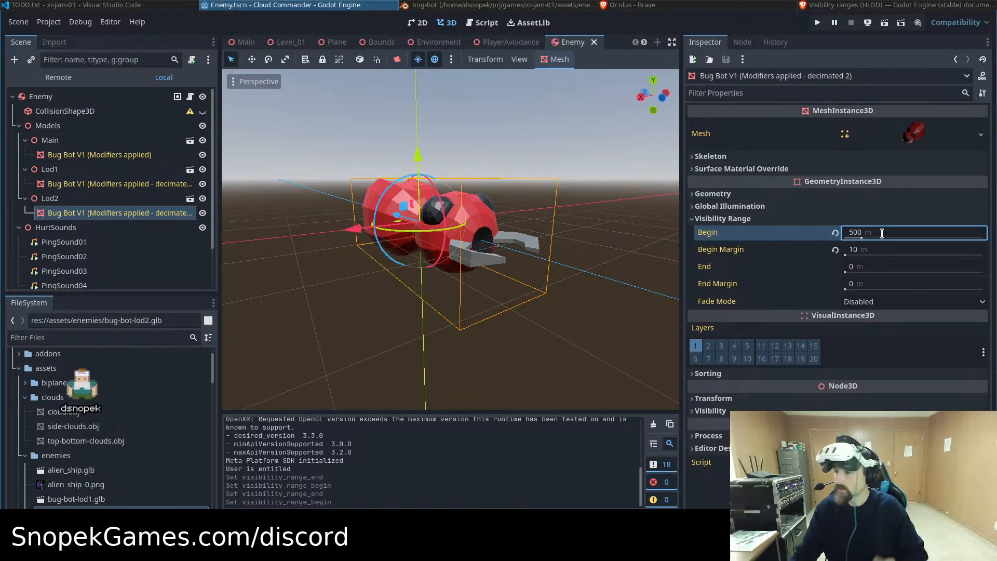
# Set the visibility range End of the bug bot mesh under Main to 200 m
pyautogui.click(259, 194)
pyautogui.click(467, 229)
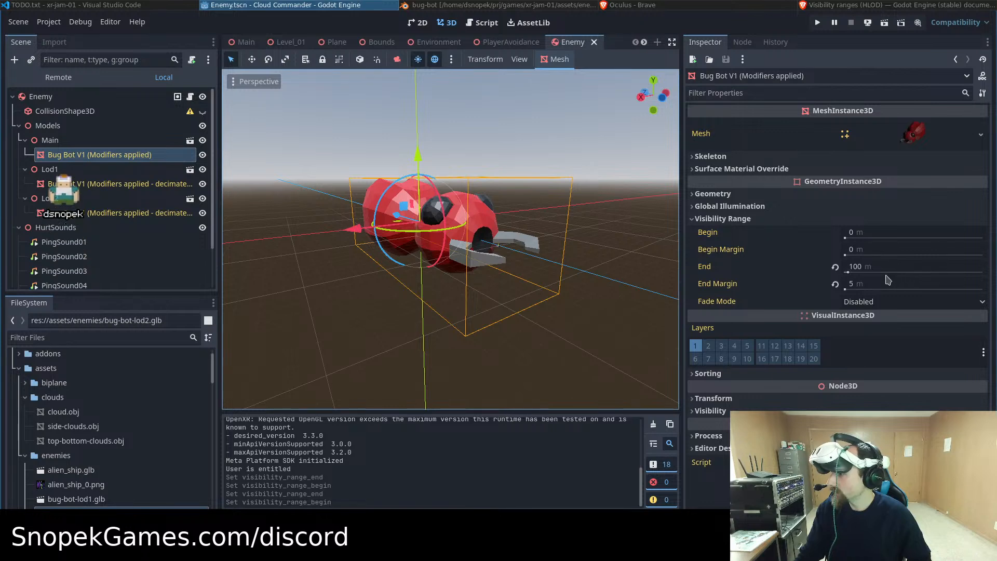
pyautogui.click(886, 267)
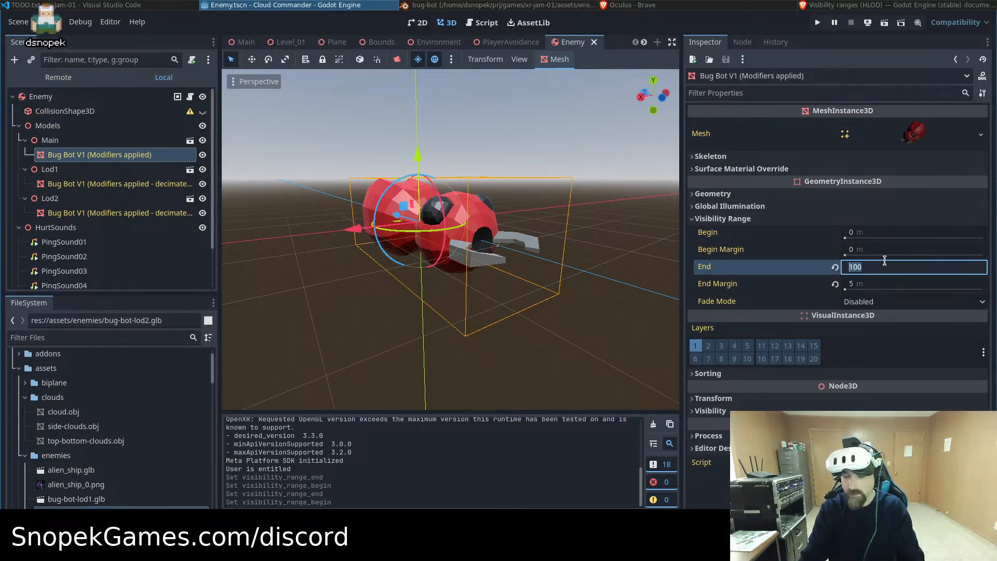
pyautogui.write('200')
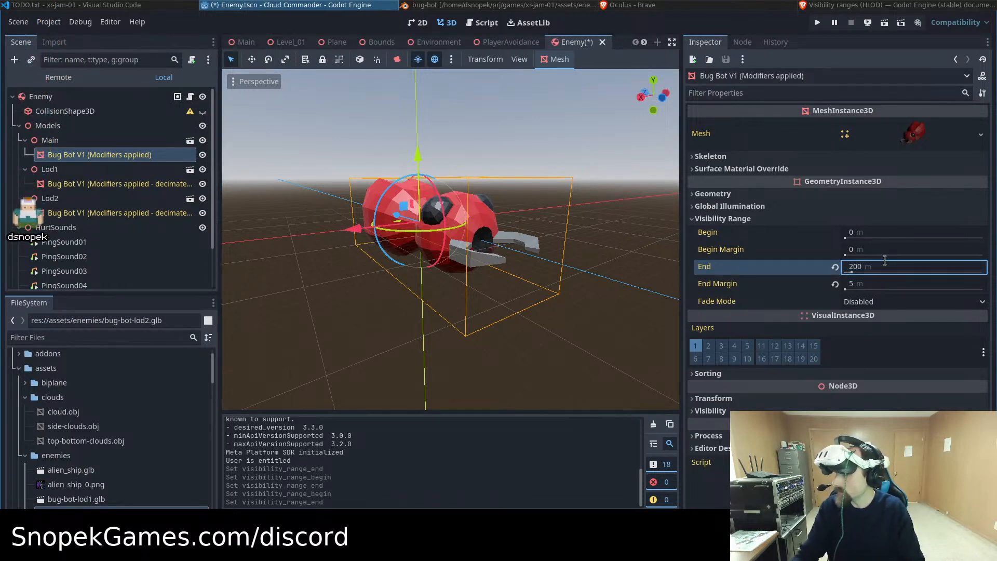
# Set the Lod1 mesh's visibility range Begin to 200 m and its End to 1000 m
pyautogui.click(144, 188)
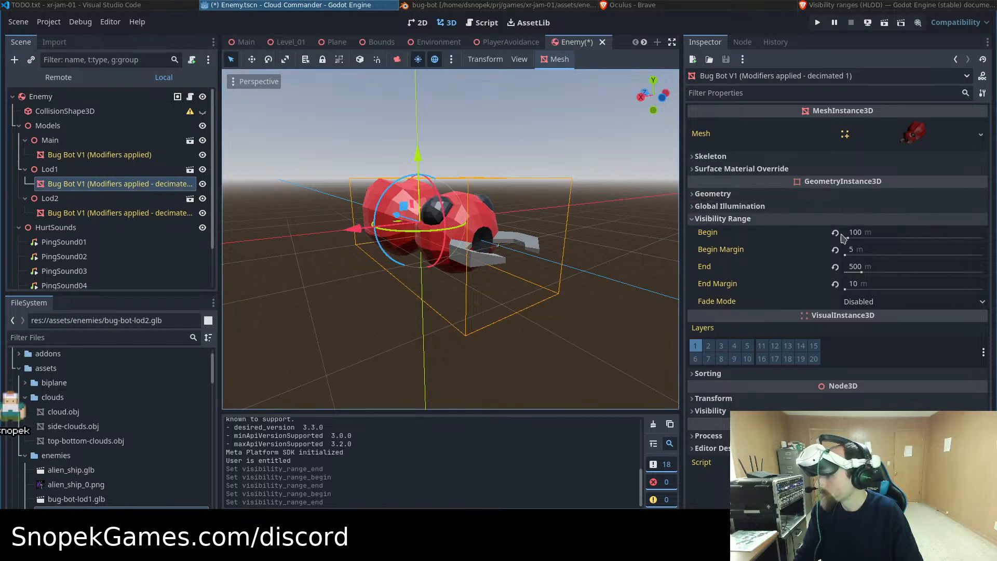
pyautogui.click(857, 234)
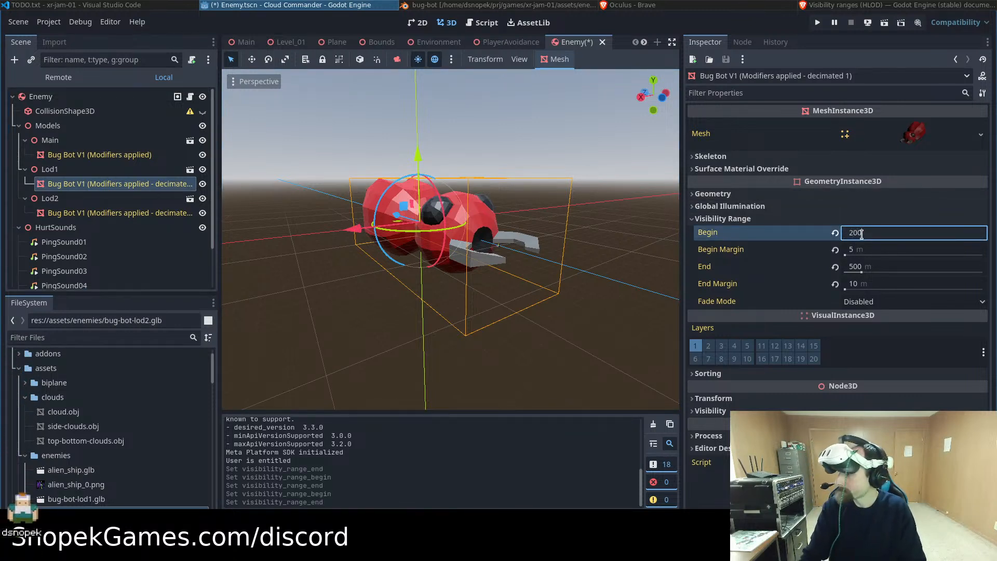
pyautogui.click(868, 264)
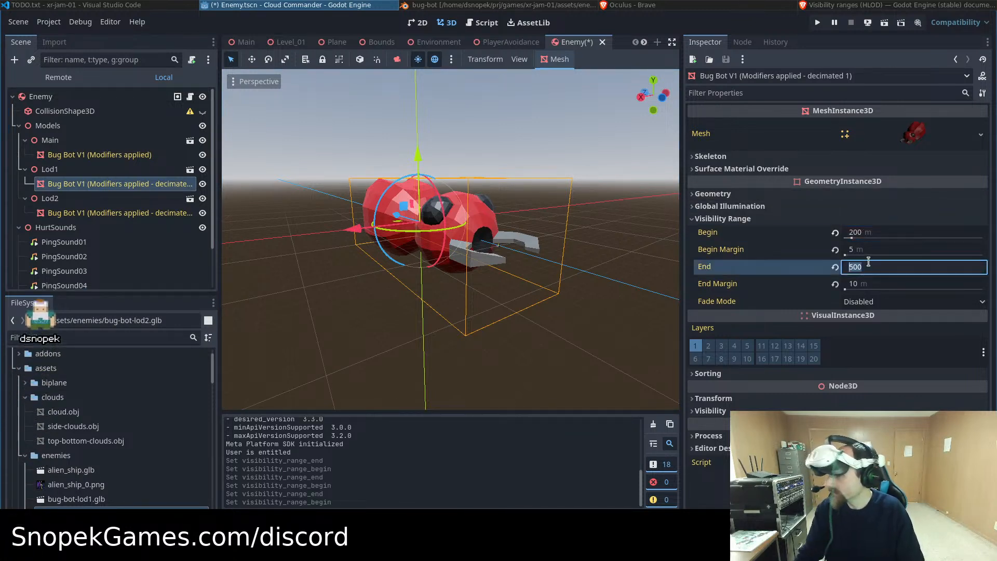
pyautogui.press('Return')
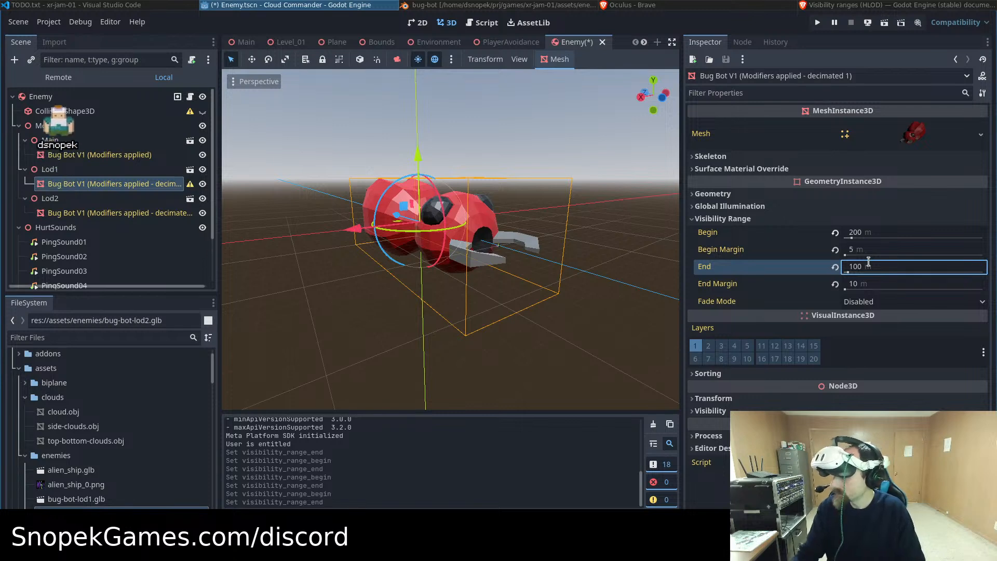
pyautogui.click(879, 267)
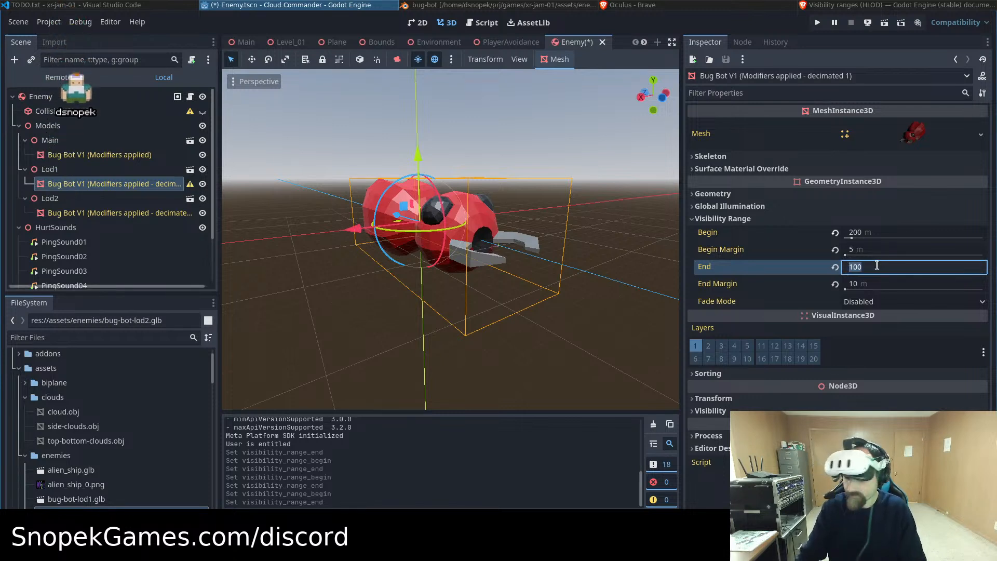
pyautogui.write('1000')
pyautogui.press('Return')
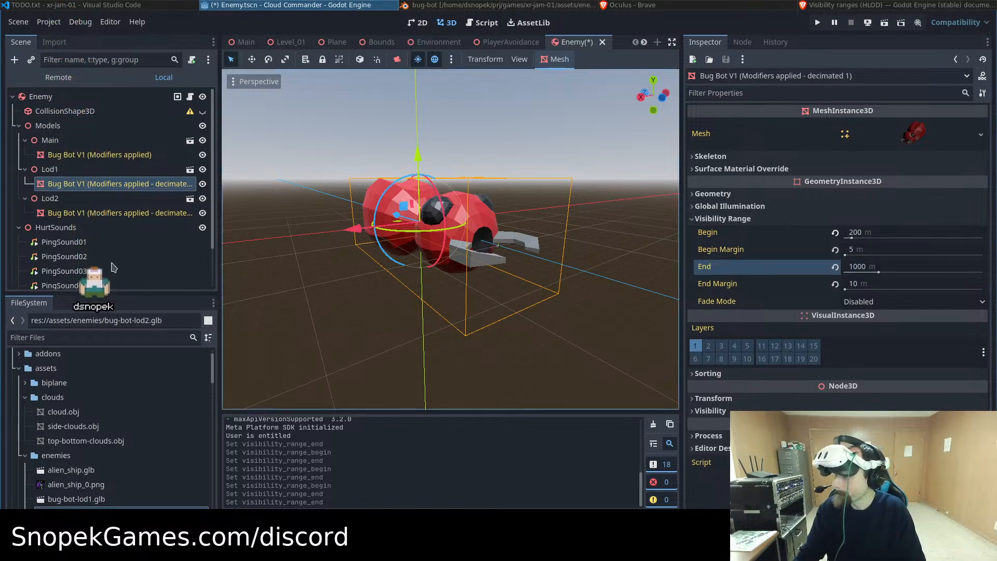
# Set the Lod2 mesh's visibility range Begin to 1000 m and save the Enemy scene
pyautogui.click(96, 215)
pyautogui.click(875, 232)
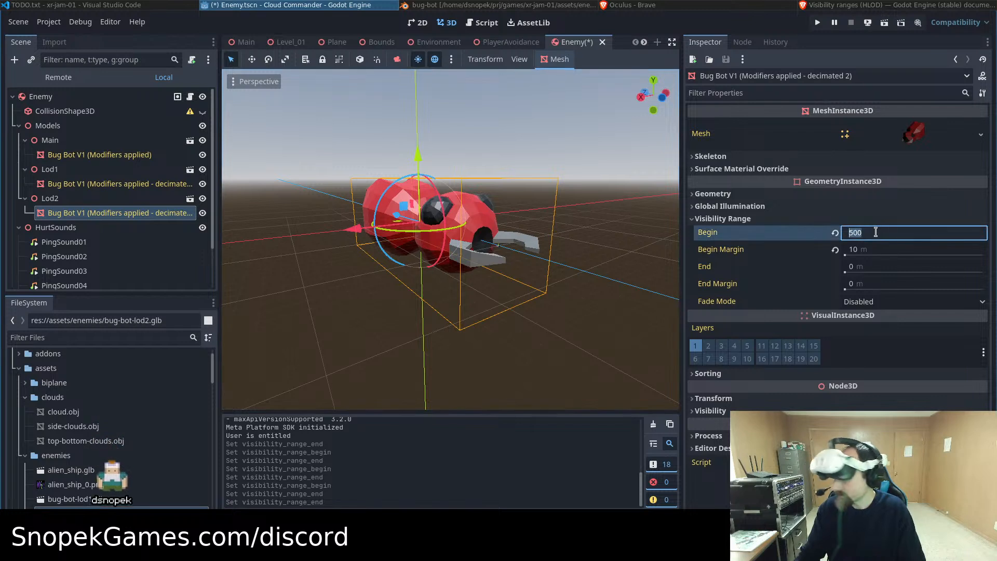
pyautogui.write('1000')
pyautogui.press('Return')
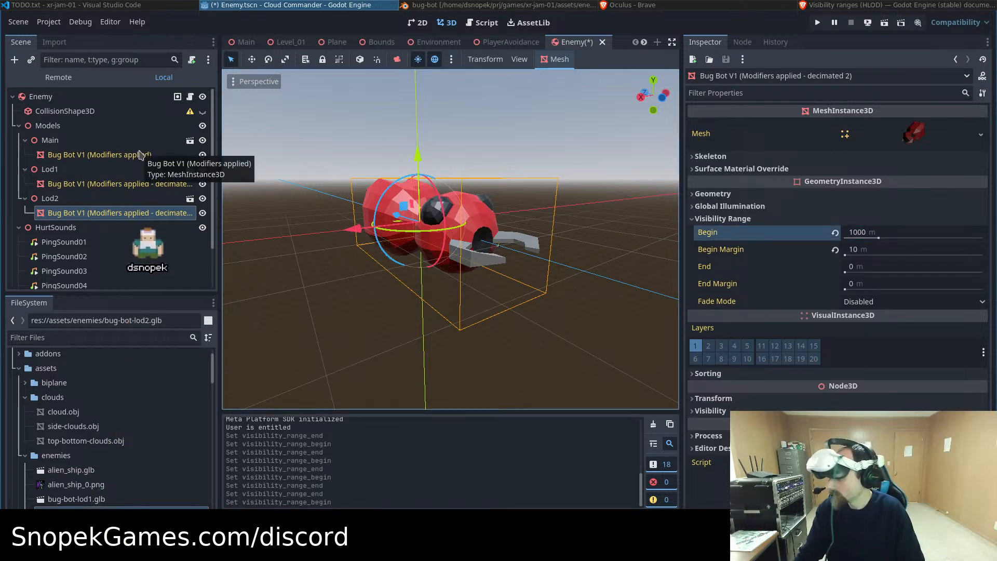
pyautogui.hotkey('ctrl', 's')
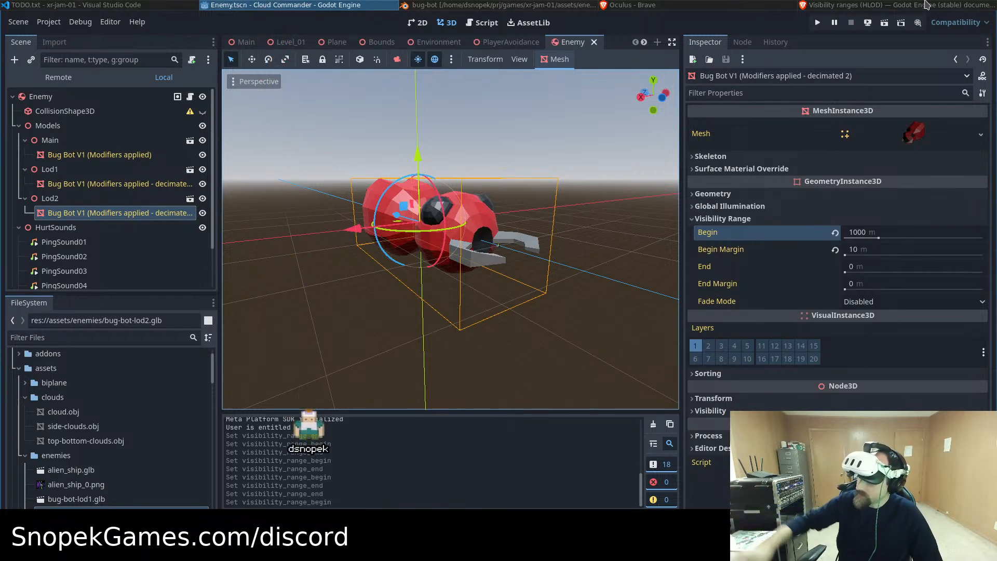
# Check the game's frame rate readout on the Oculus casting page in Brave and return to Godot
pyautogui.click(631, 4)
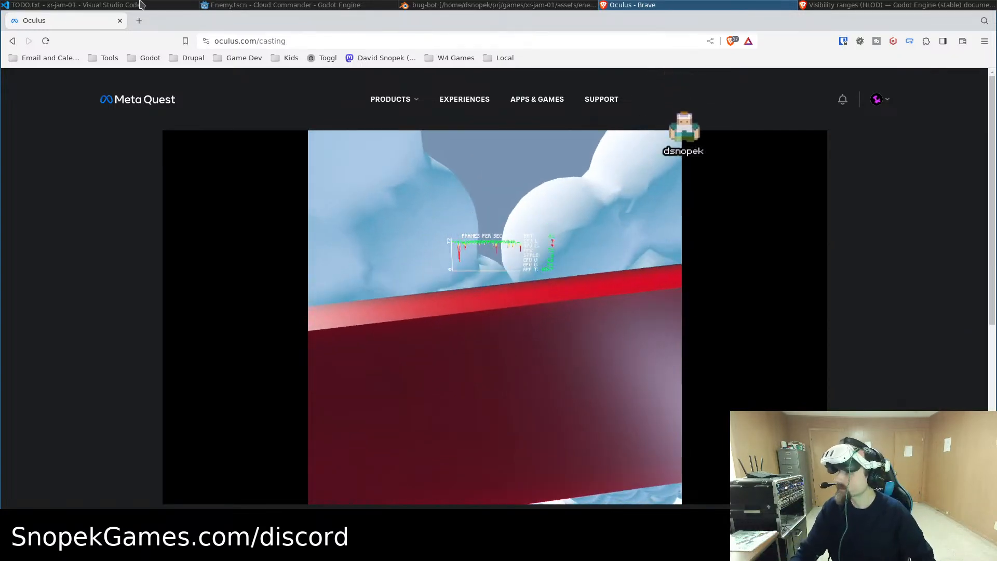
pyautogui.click(299, 5)
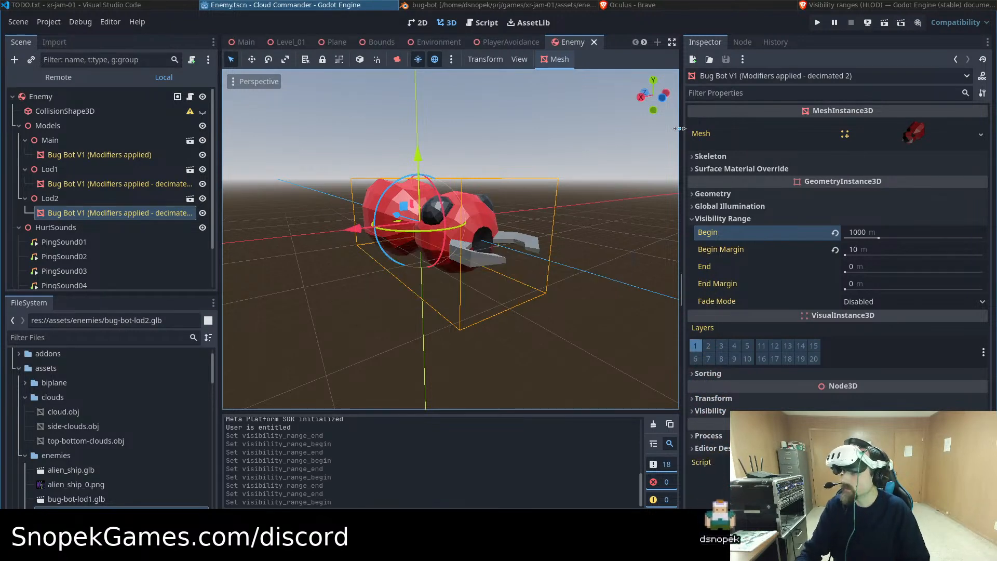
# Run the project on the Oculus Quest 3 and check its performance overlay full screen on the Oculus casting page in Brave
pyautogui.click(867, 23)
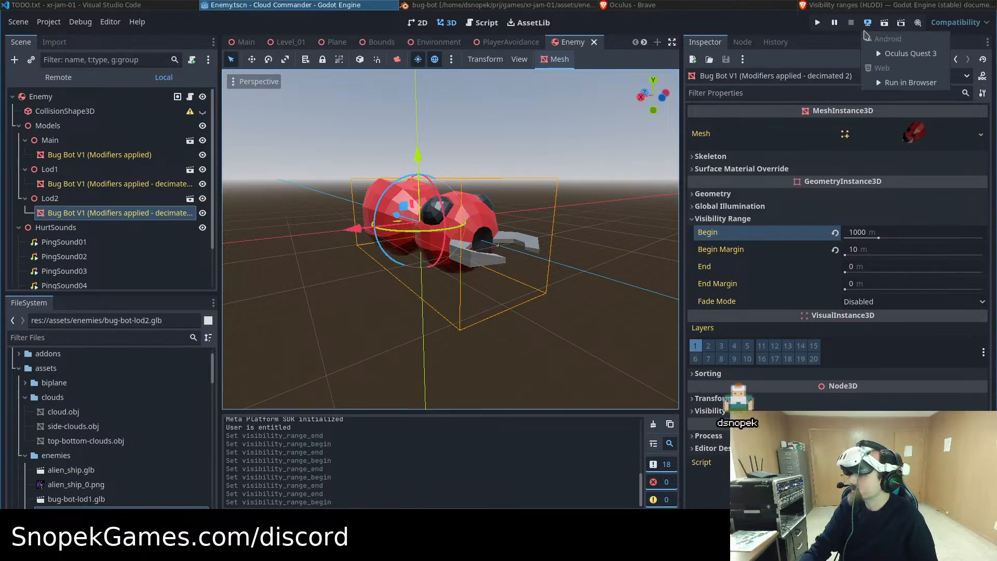
pyautogui.click(877, 57)
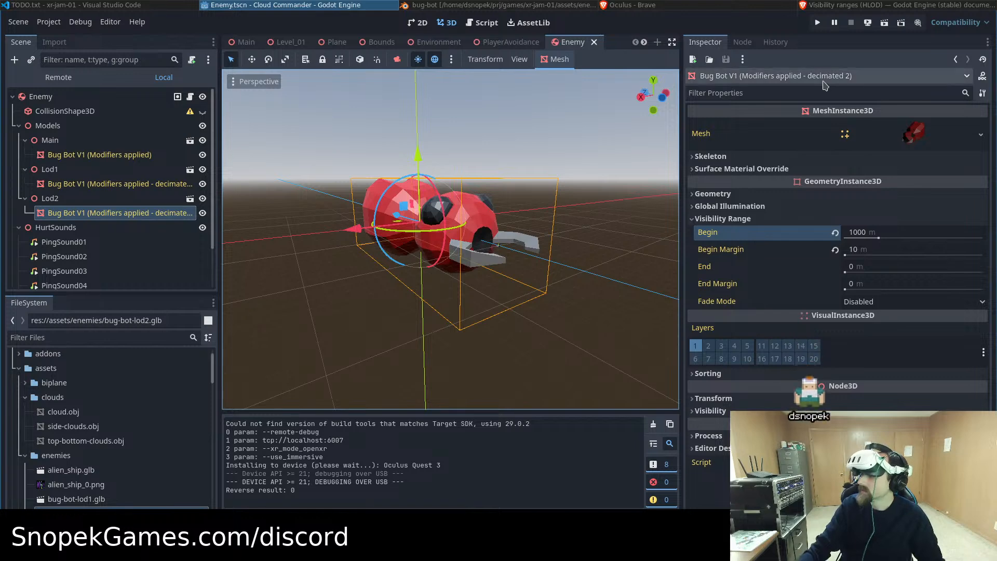
pyautogui.click(718, 5)
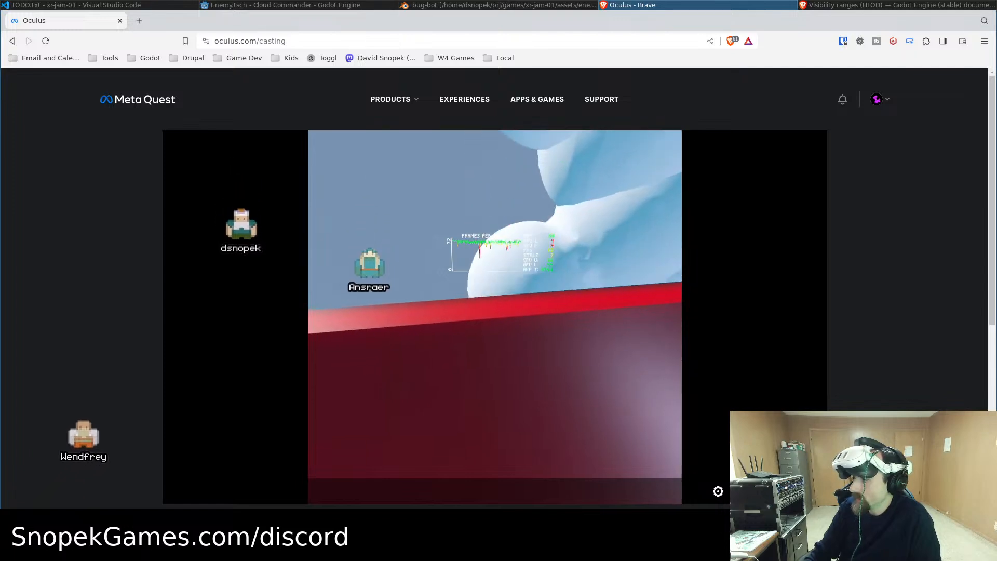
pyautogui.press('F11')
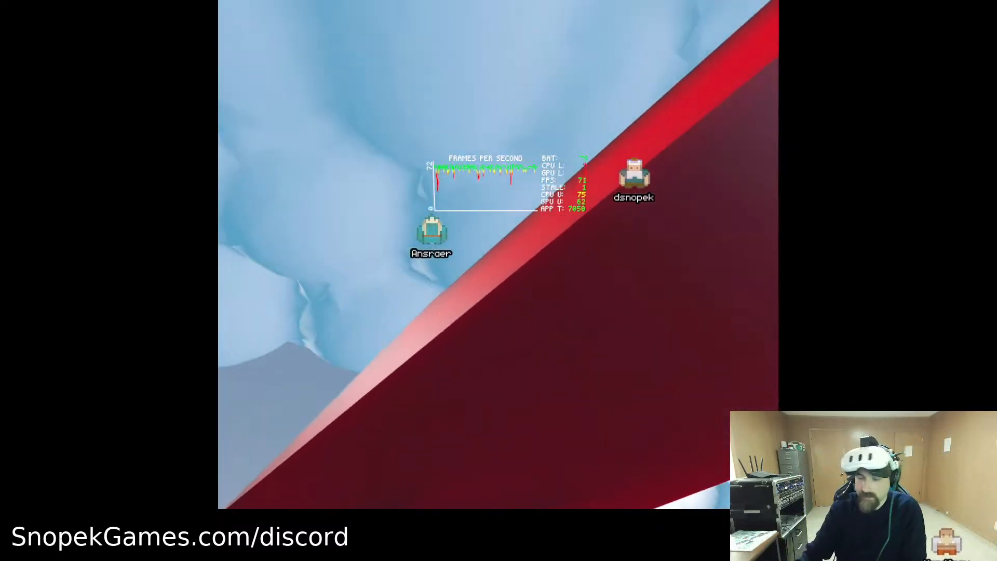
pyautogui.press('Escape')
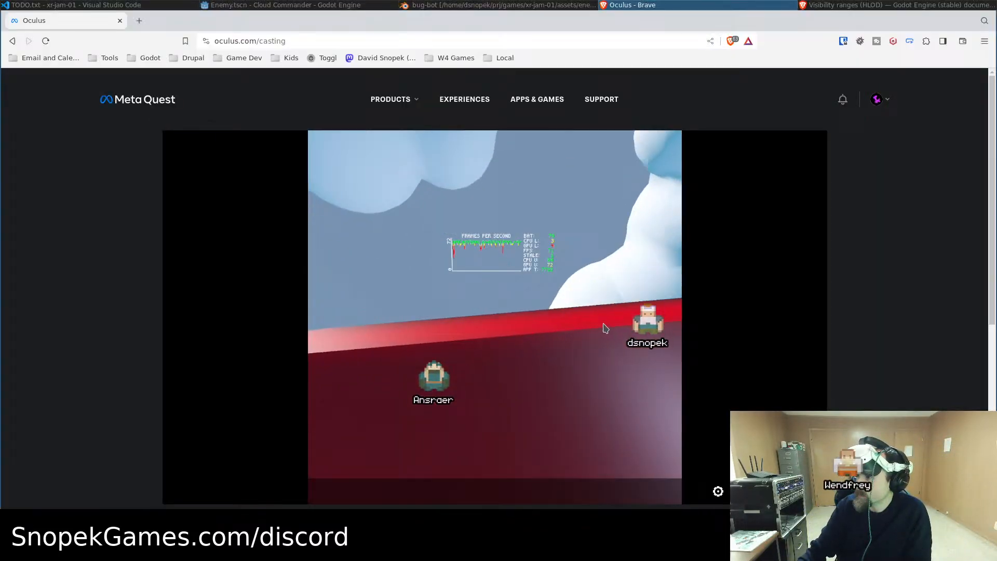
# Back in Godot, inspect the Path3D curve under SimpleLeftSpawner in the Level_01 scene
pyautogui.click(291, 5)
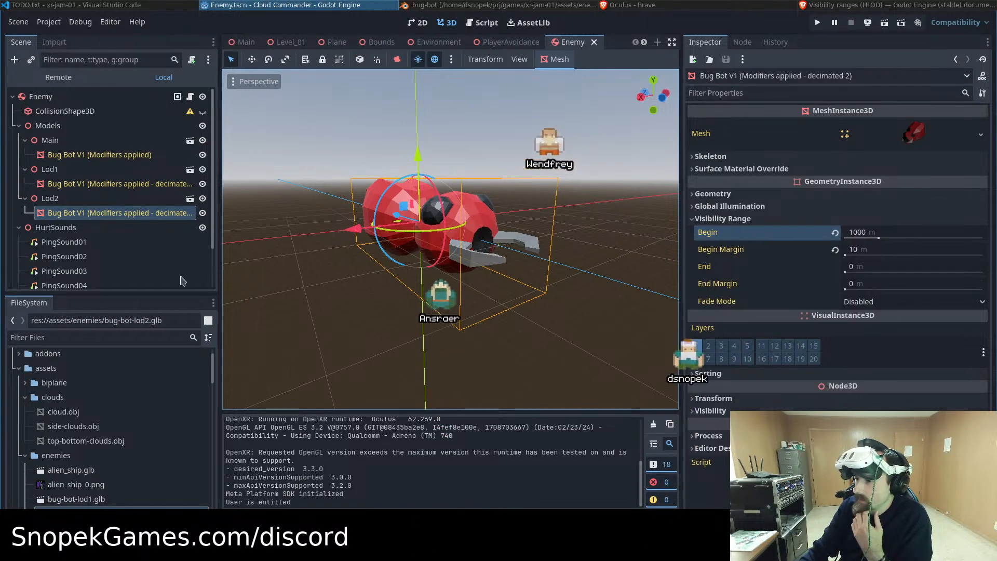
pyautogui.click(290, 41)
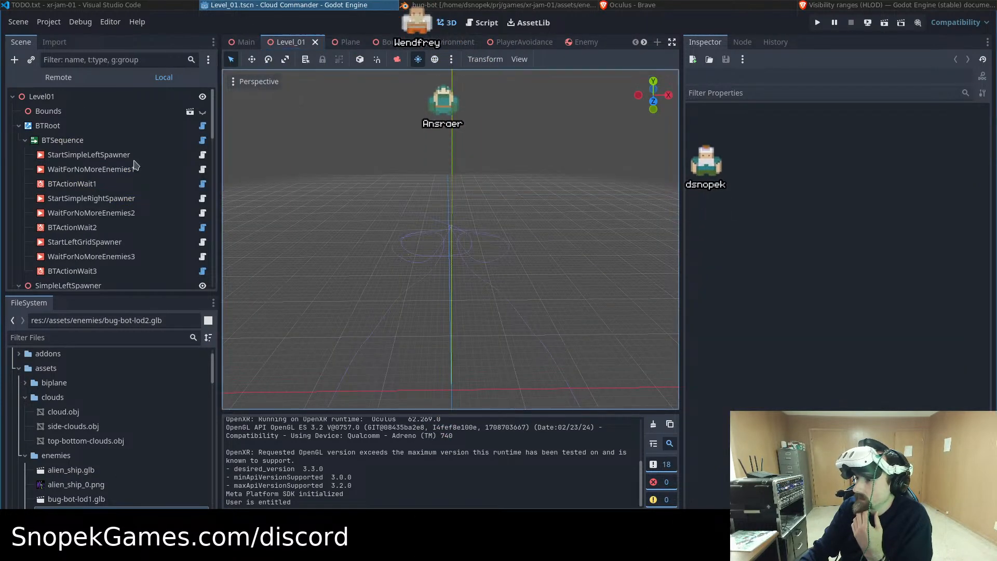
pyautogui.scroll(-1, 148, 182)
pyautogui.scroll(-4, 148, 182)
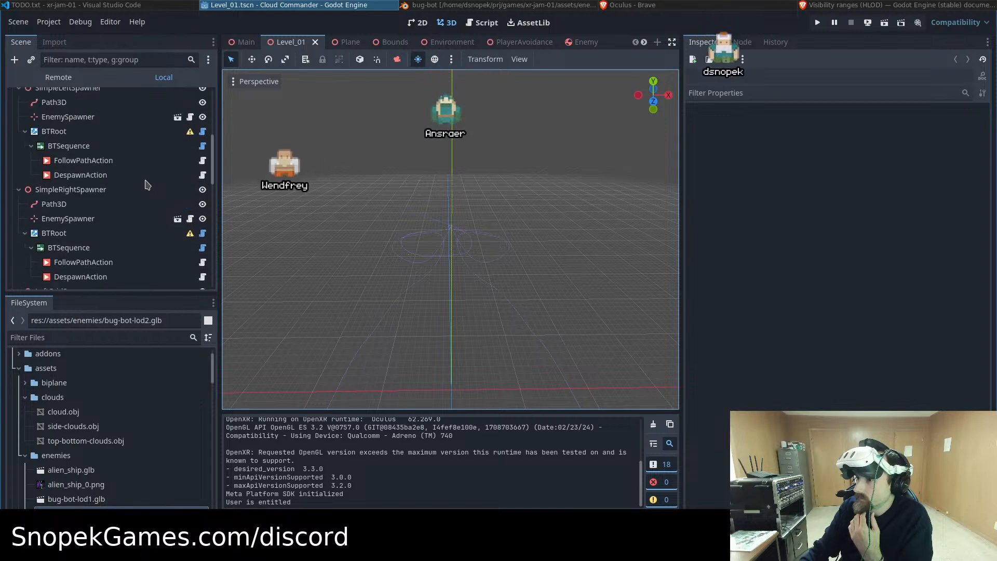
pyautogui.scroll(2, 143, 190)
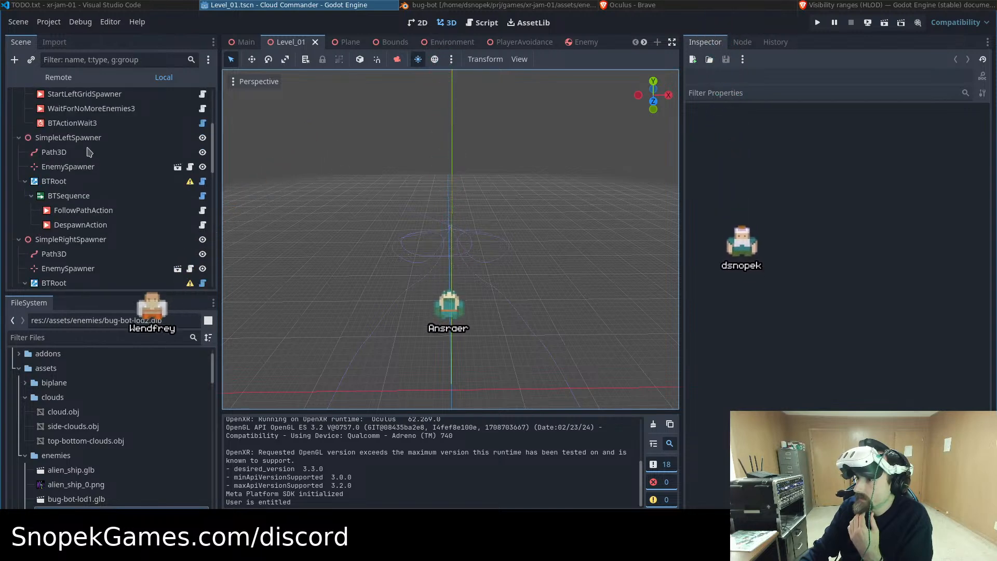
pyautogui.click(62, 152)
pyautogui.scroll(10, 284, 266)
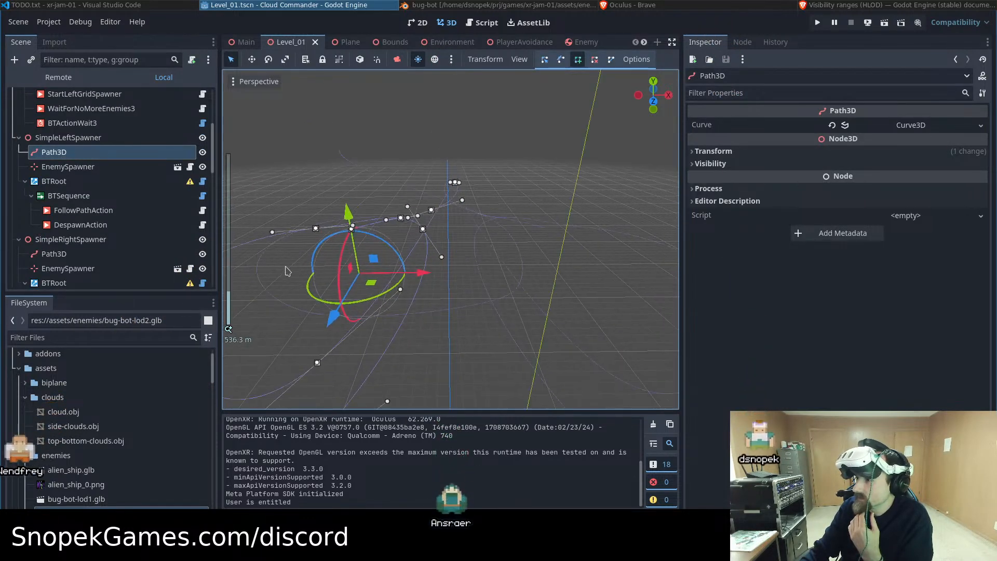
pyautogui.scroll(-10, 285, 271)
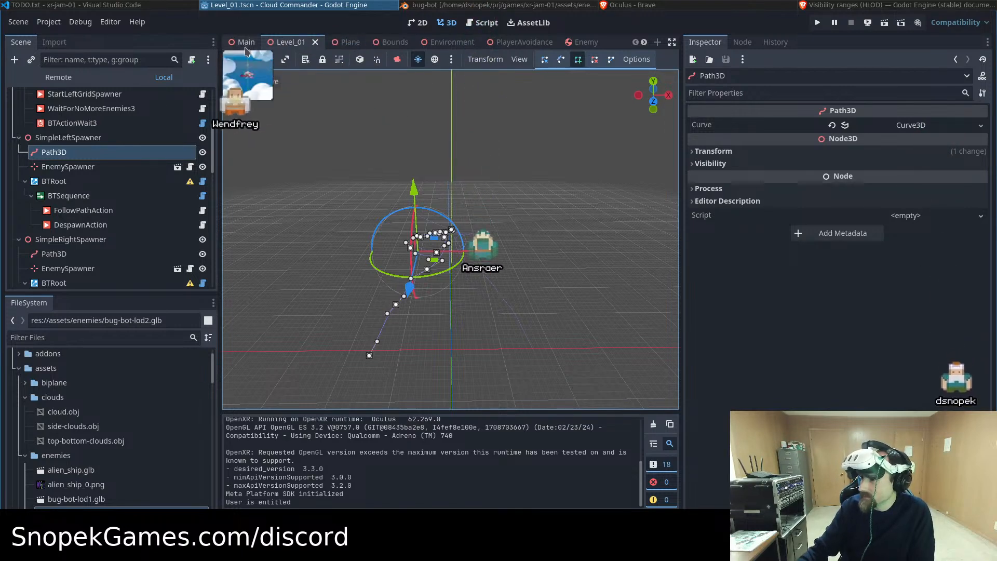
# Delete the TestLevel instance from the Main scene and instantiate src/levels/Level_01.tscn under the Main root node
pyautogui.click(244, 43)
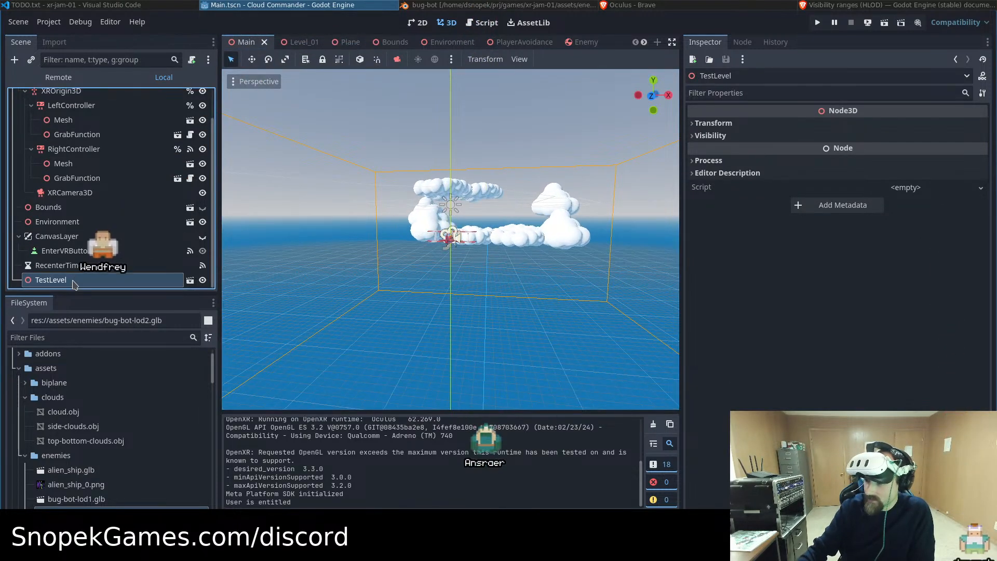
pyautogui.press('Delete')
pyautogui.press('Return')
pyautogui.scroll(2, 74, 284)
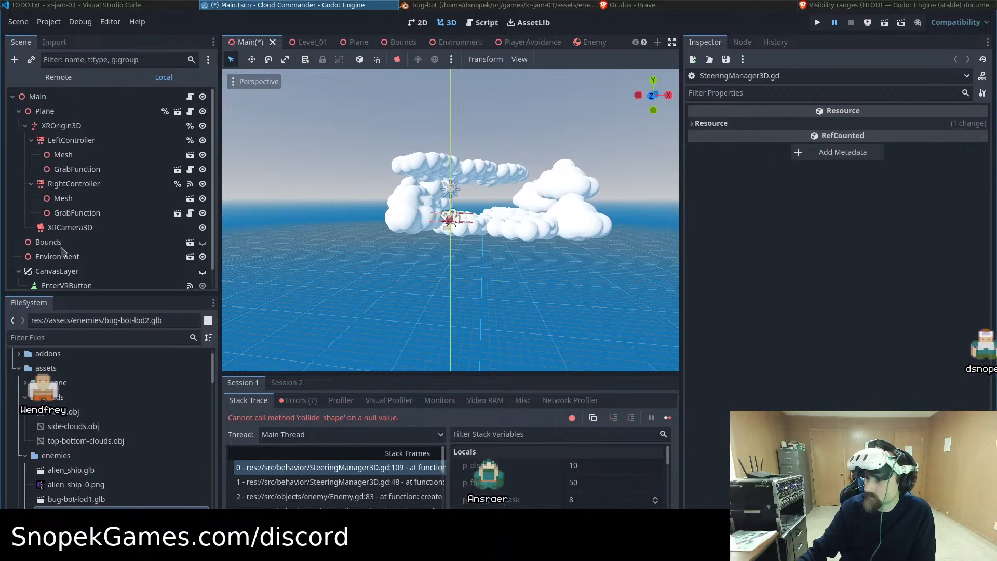
pyautogui.click(55, 99)
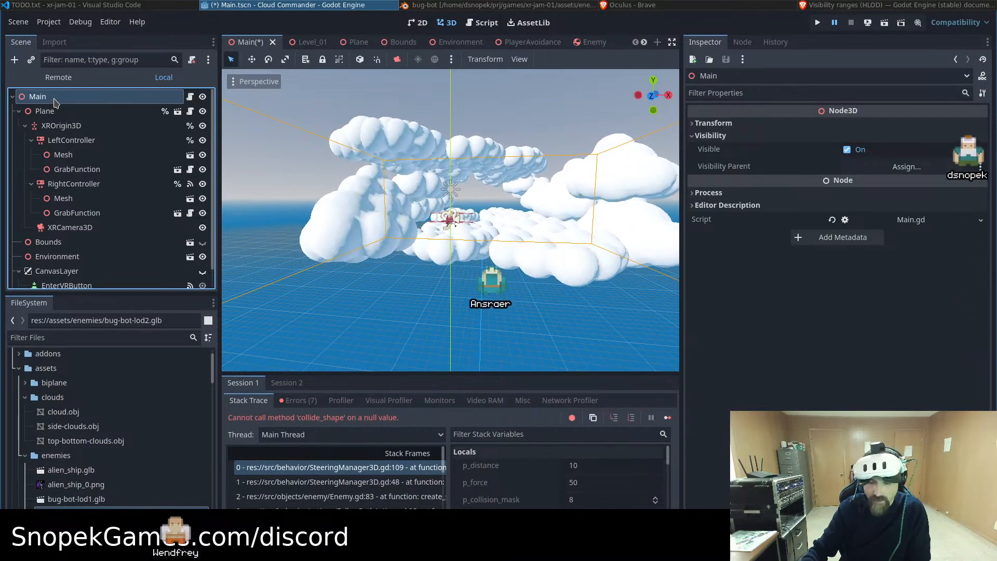
pyautogui.hotkey('ctrl', 'shift', 'a')
pyautogui.write('Lev')
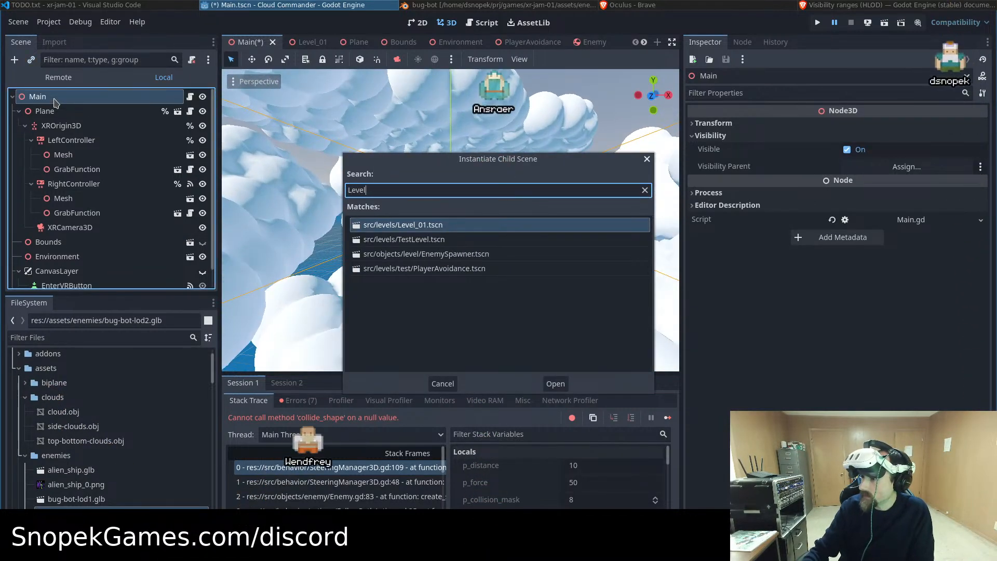
pyautogui.press('Return')
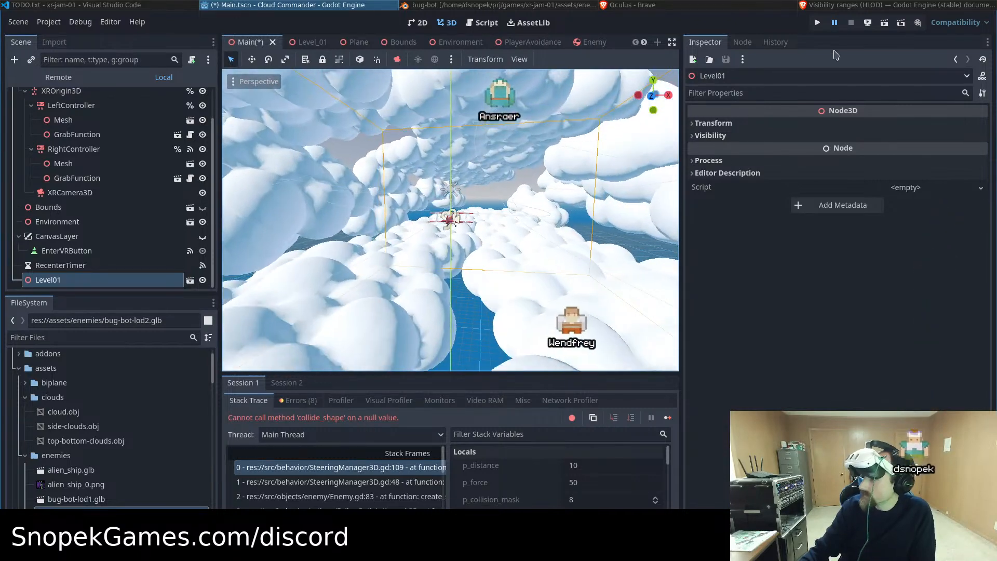
# Resume the game execution halted at the collide_shape error in the Session 1 debugger
pyautogui.click(667, 417)
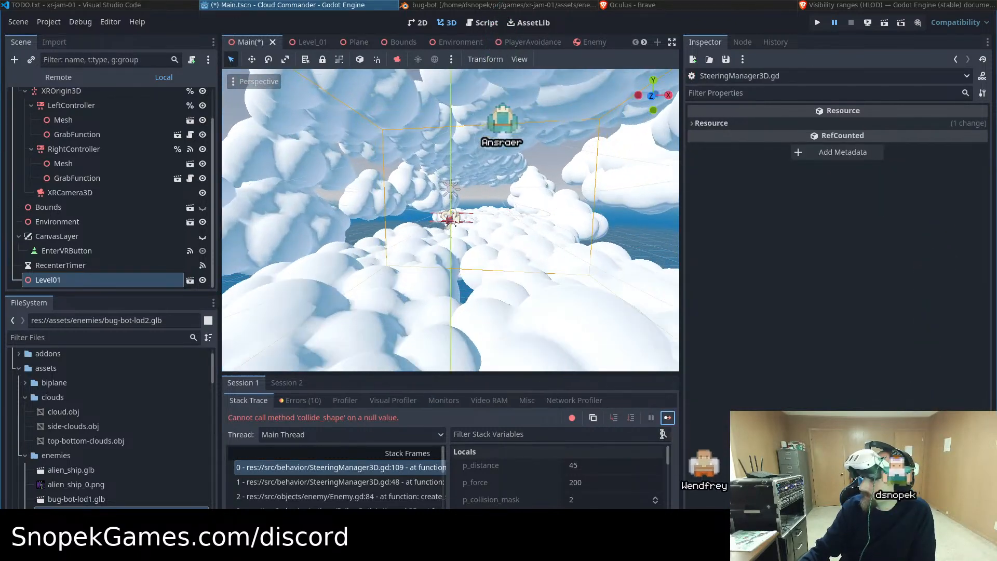
pyautogui.click(667, 417)
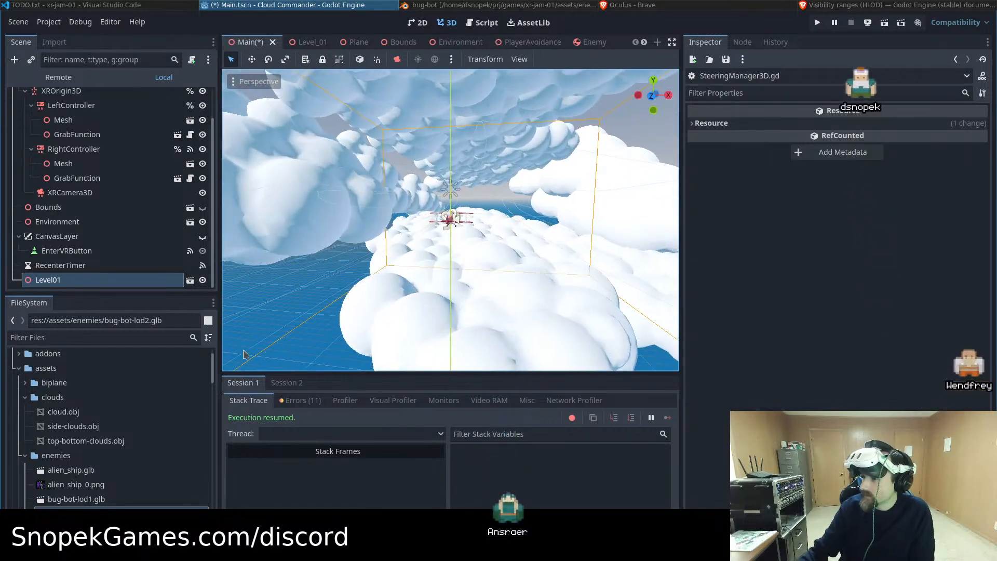
pyautogui.click(285, 383)
pyautogui.click(245, 383)
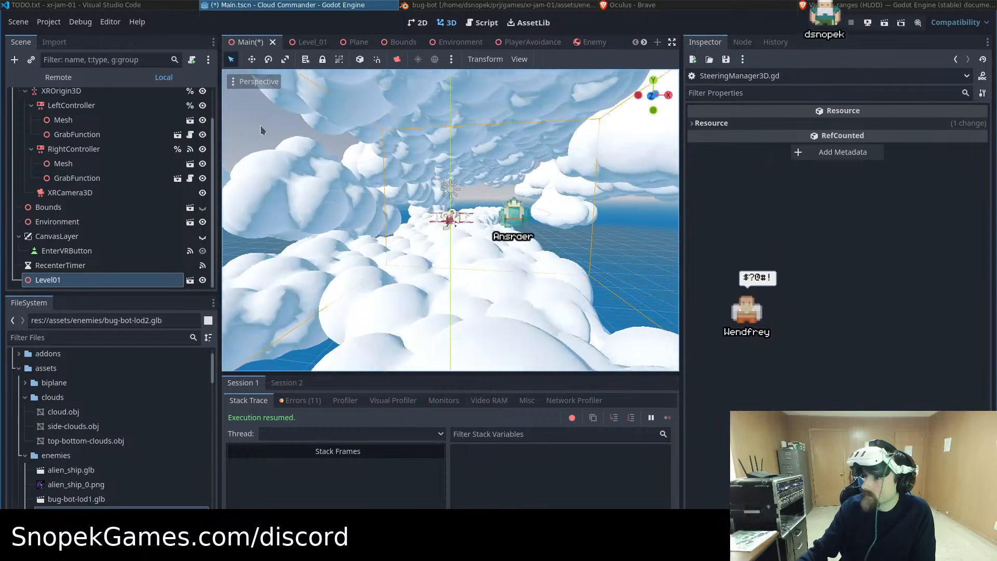
# Save the Main scene and run the project on the Oculus Quest 3
pyautogui.hotkey('ctrl', 's')
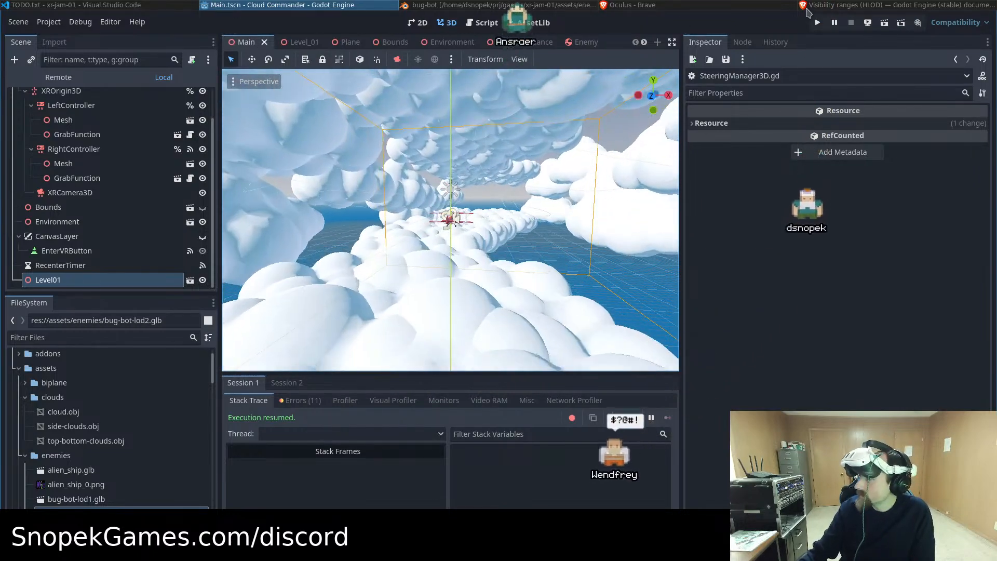
pyautogui.click(867, 22)
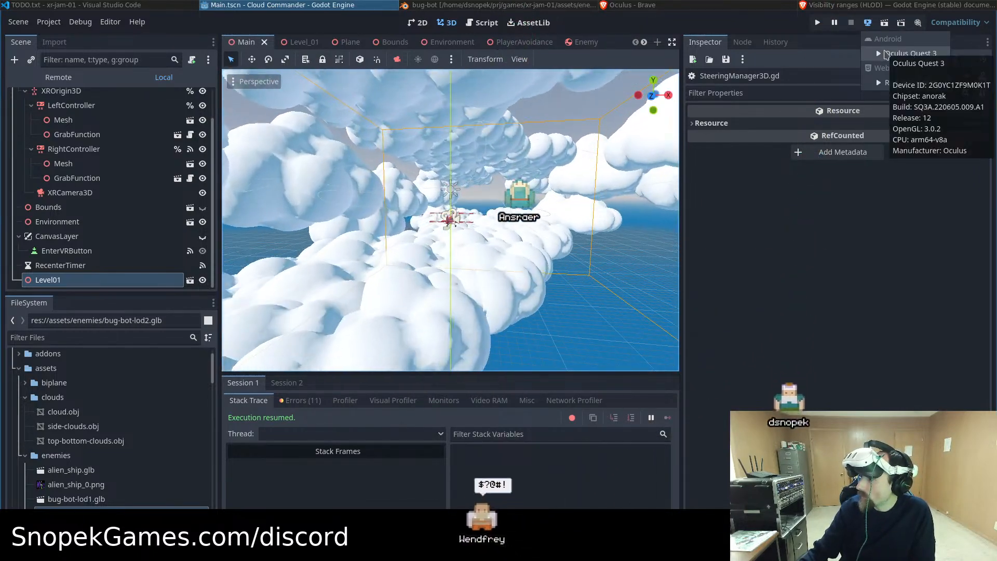
pyautogui.click(886, 53)
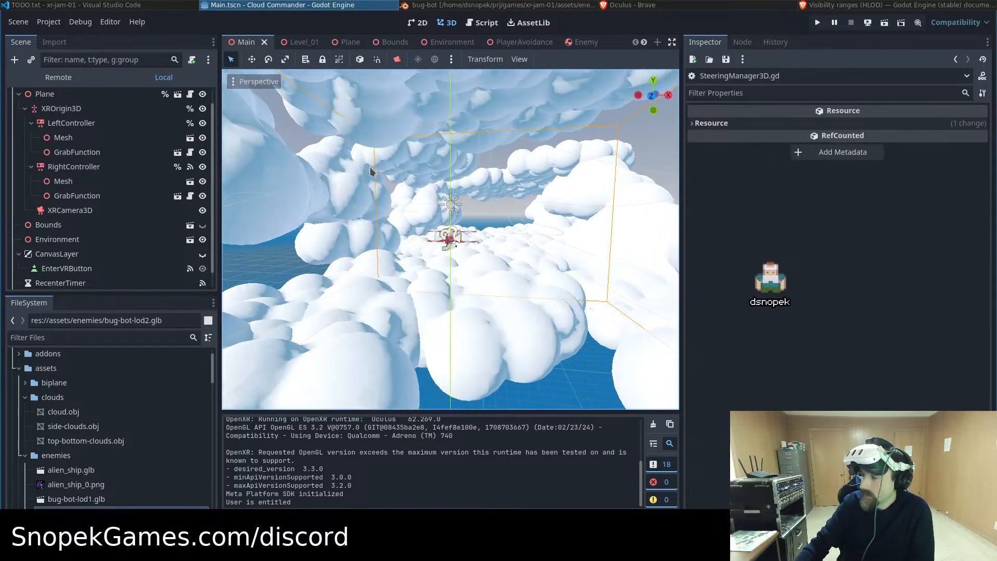
pyautogui.click(467, 5)
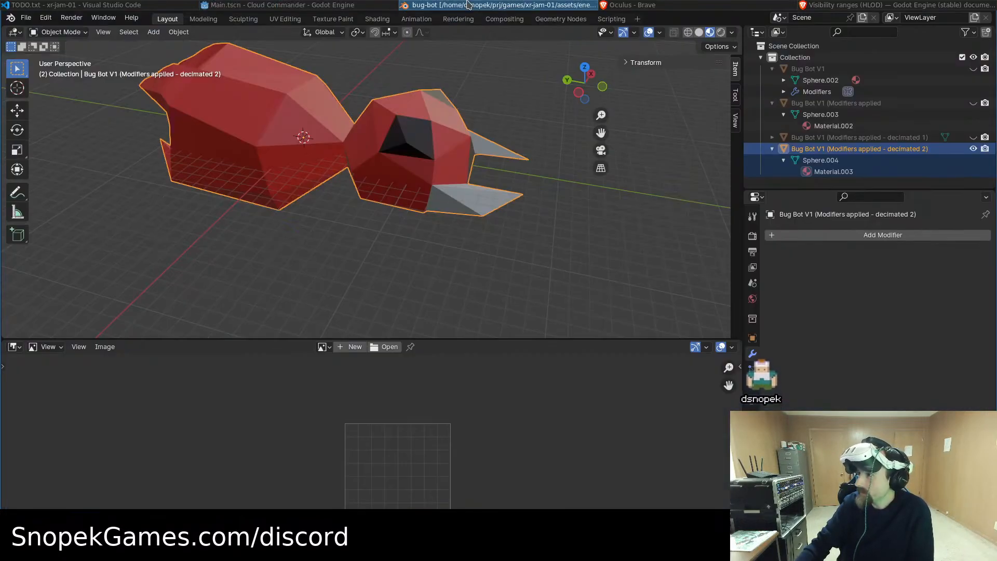
pyautogui.click(648, 5)
pyautogui.click(415, 5)
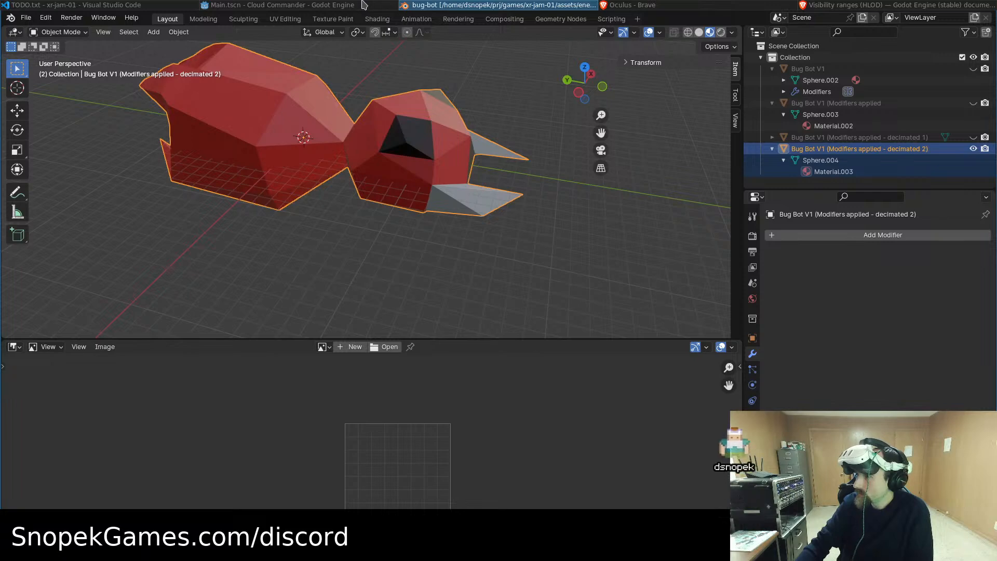
pyautogui.click(364, 4)
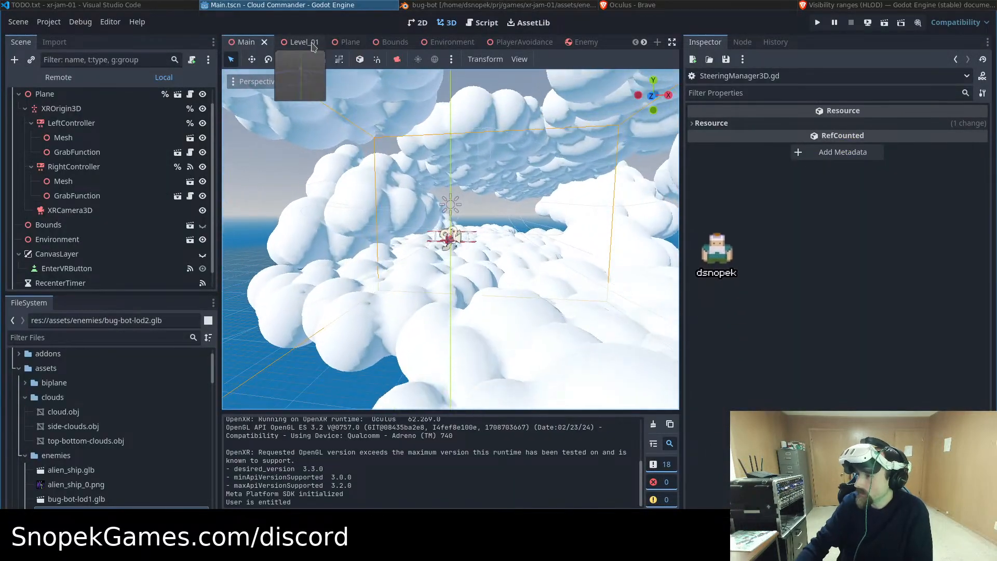
# In the Enemy scene, set the Lod1 mesh's visibility range Begin to 300 m
pyautogui.click(589, 45)
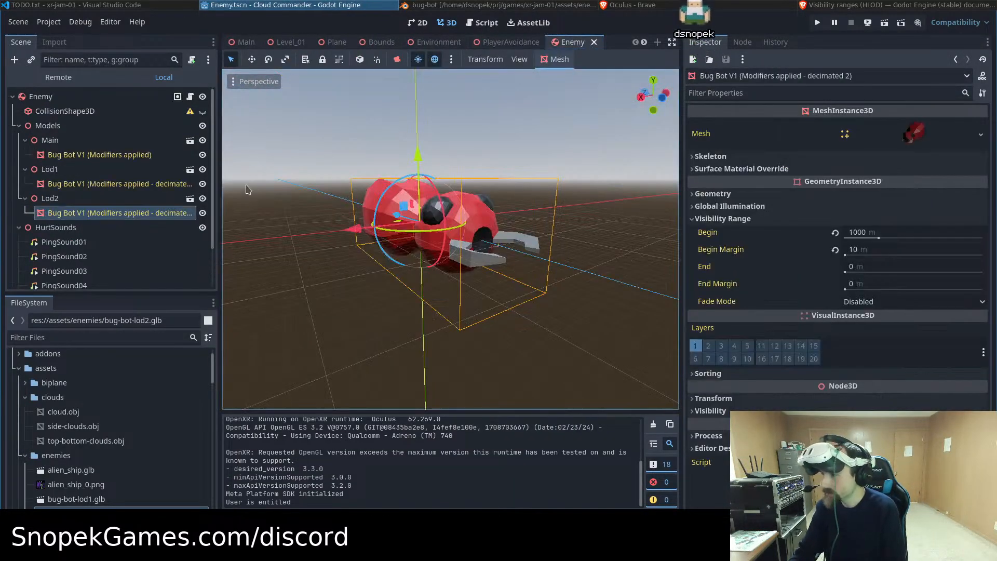
pyautogui.click(111, 184)
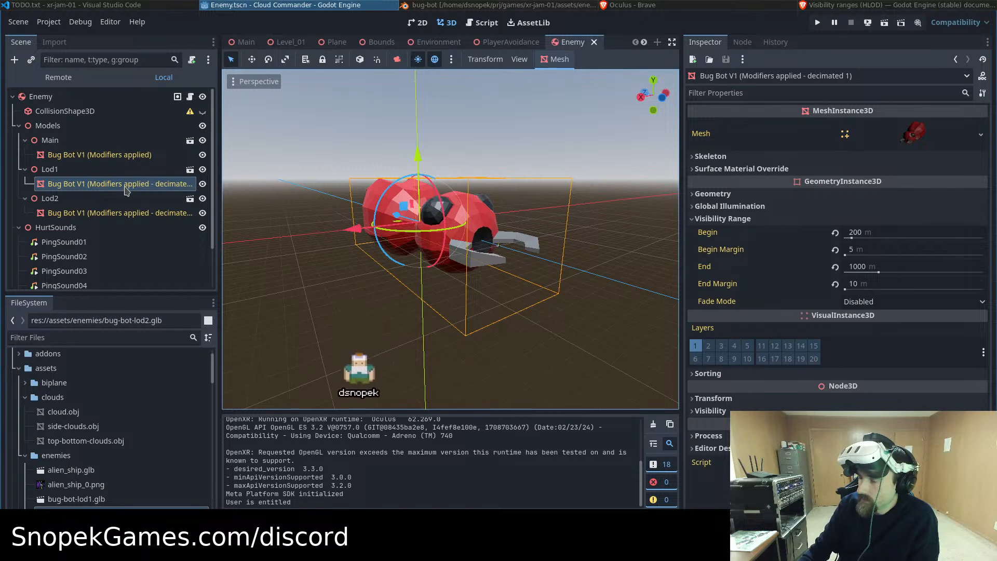
pyautogui.click(868, 235)
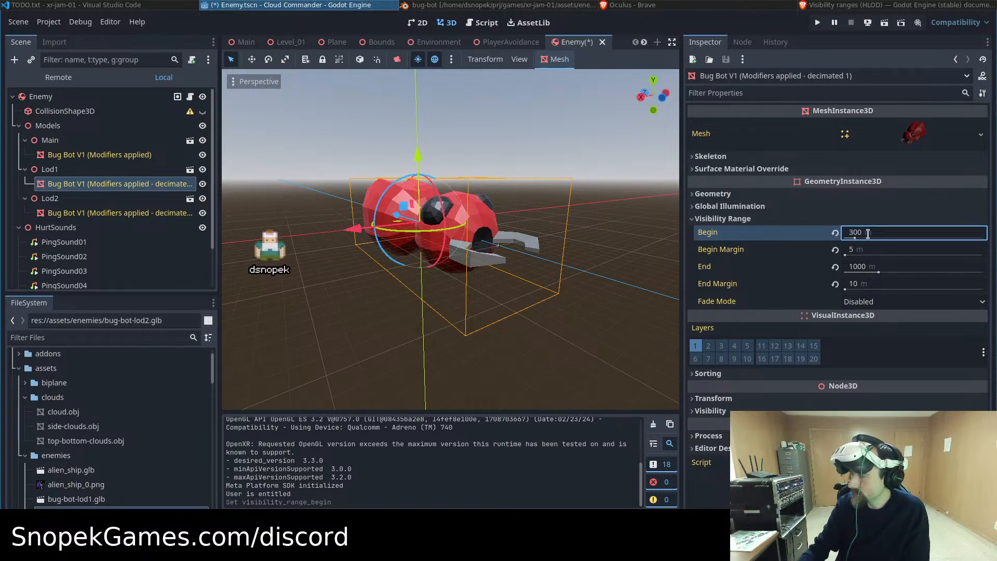
# Set the visibility range End of the bug bot mesh under Main to 300 m
pyautogui.click(124, 156)
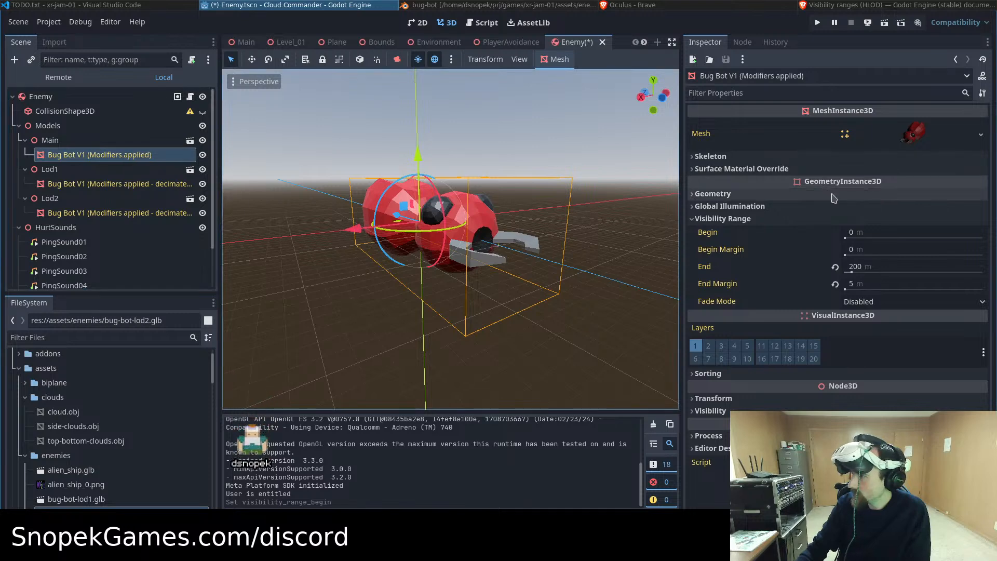
pyautogui.click(869, 266)
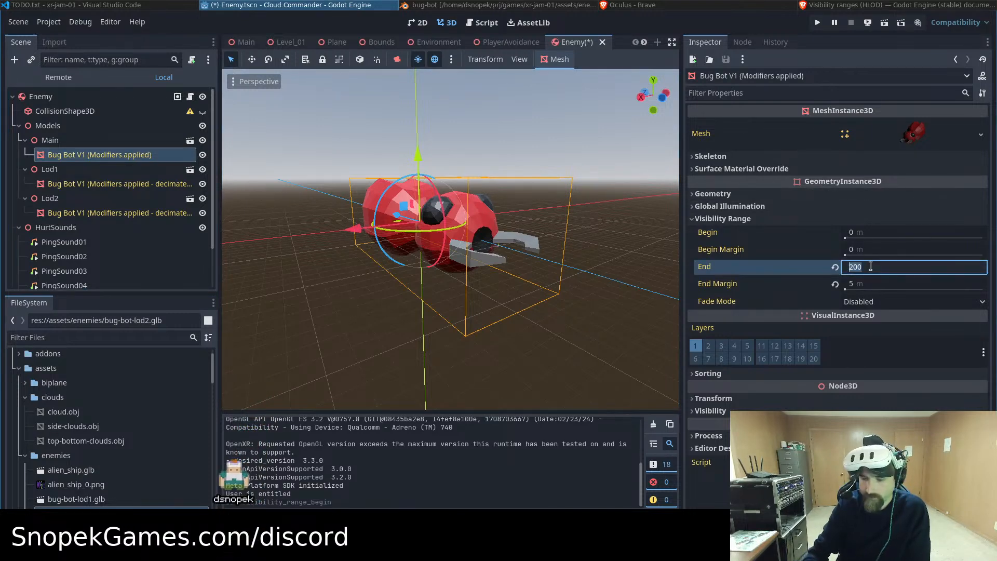
pyautogui.write('300')
pyautogui.press('Return')
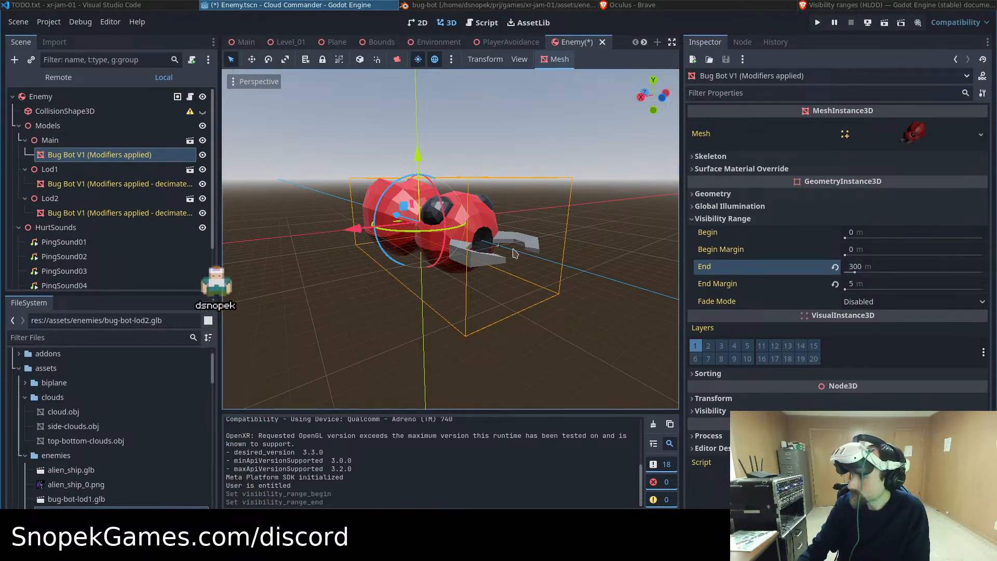
# Examine how the bug bot's level of detail switches with viewing distance in the Enemy scene's 3D view
pyautogui.scroll(-6, 526, 255)
pyautogui.scroll(5, 526, 255)
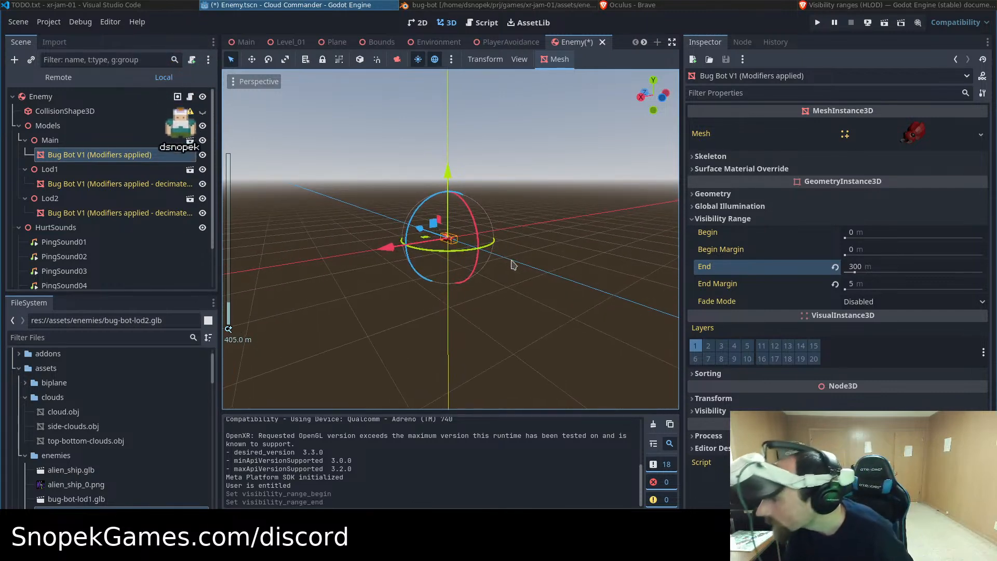
pyautogui.scroll(4, 512, 264)
pyautogui.scroll(2, 512, 265)
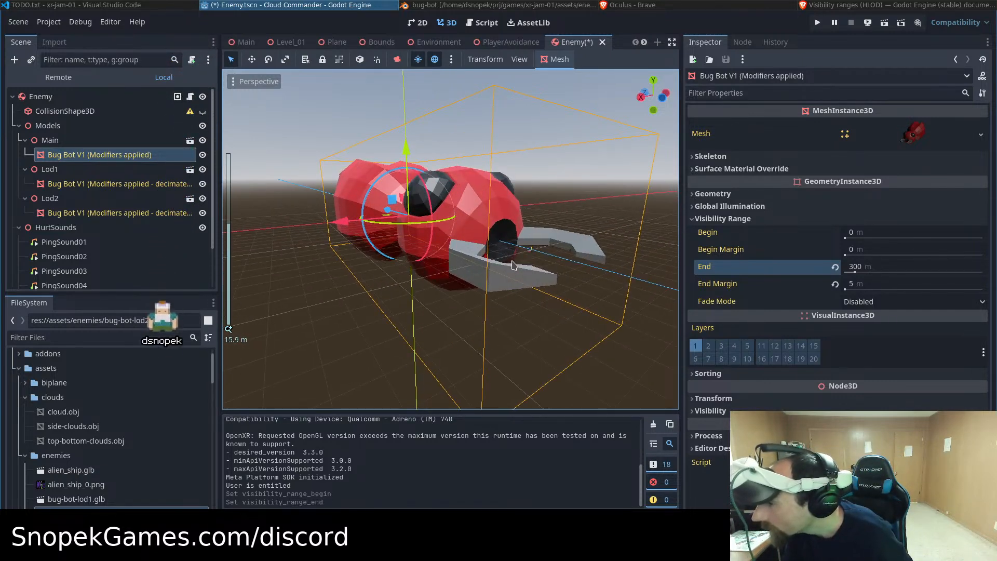
pyautogui.scroll(-12, 513, 264)
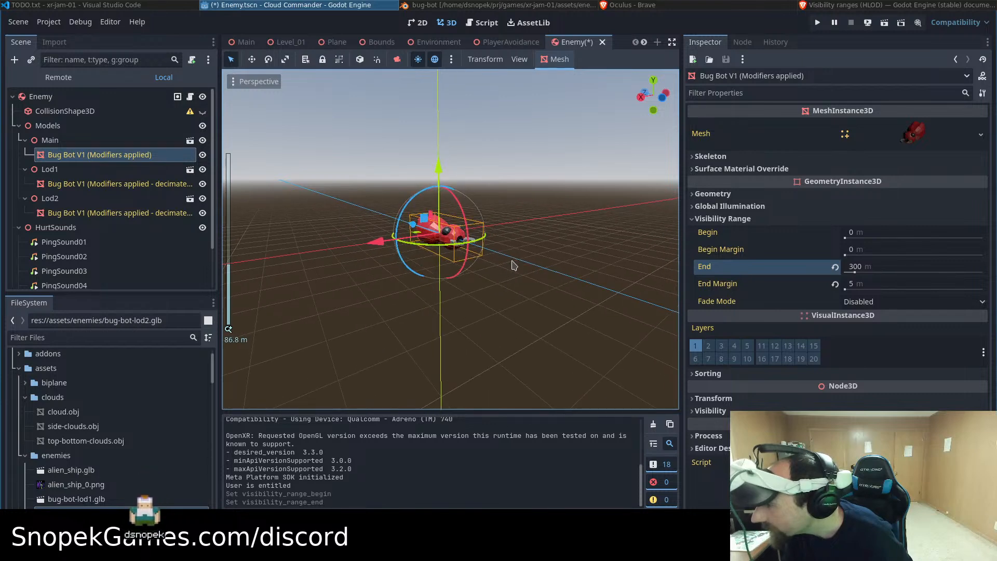
pyautogui.scroll(-7, 512, 265)
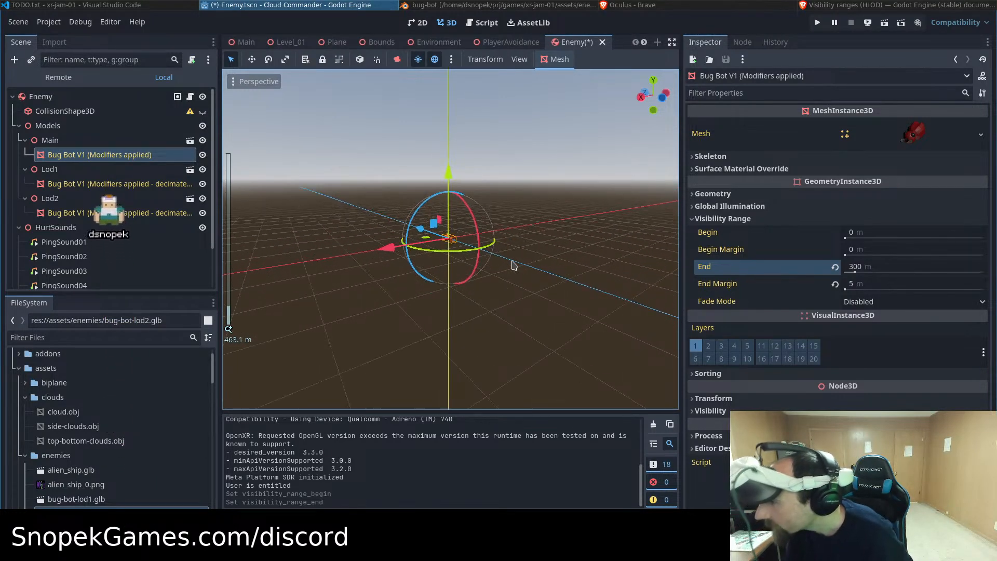
# Frame the bug bot, save the Enemy scene, and run the project on the Oculus Quest 3 with the browser's headset cast in view
pyautogui.press('f')
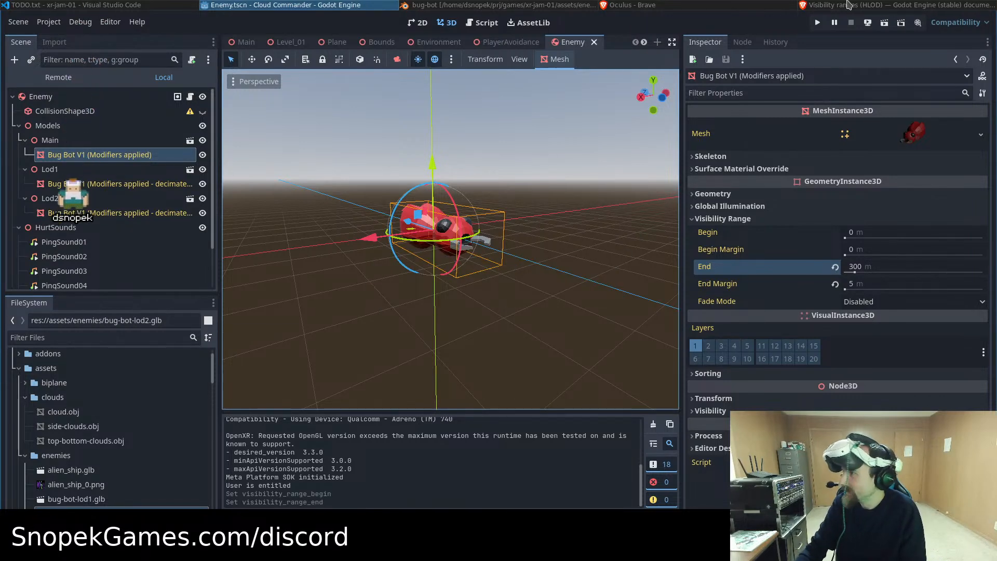
pyautogui.click(595, 3)
pyautogui.click(665, 4)
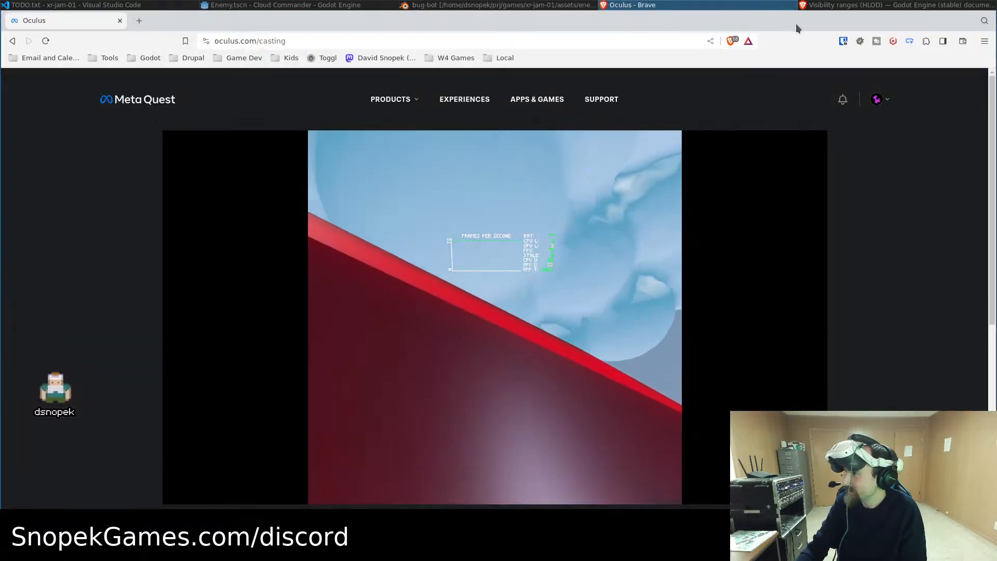
pyautogui.click(282, 4)
pyautogui.click(868, 23)
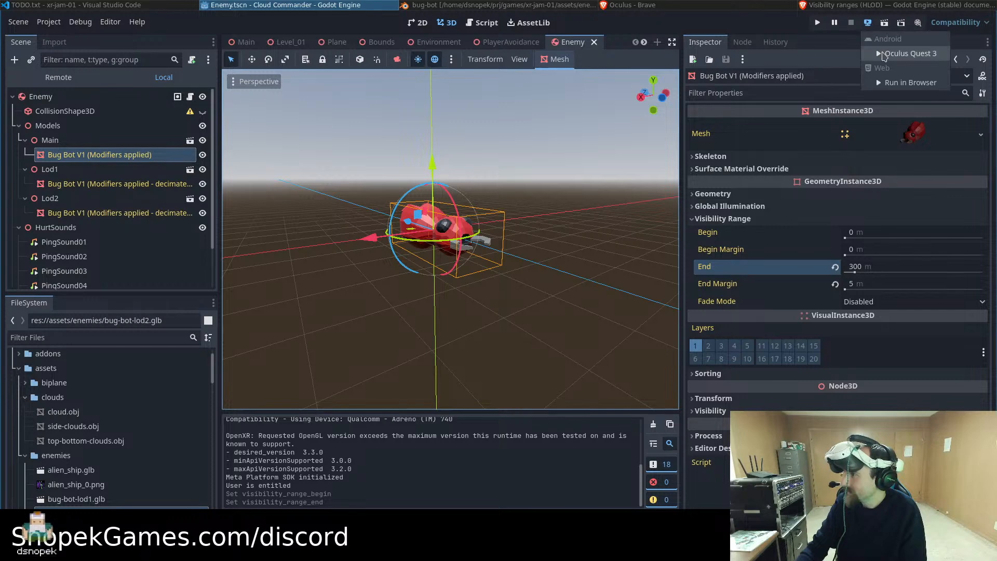
pyautogui.click(872, 54)
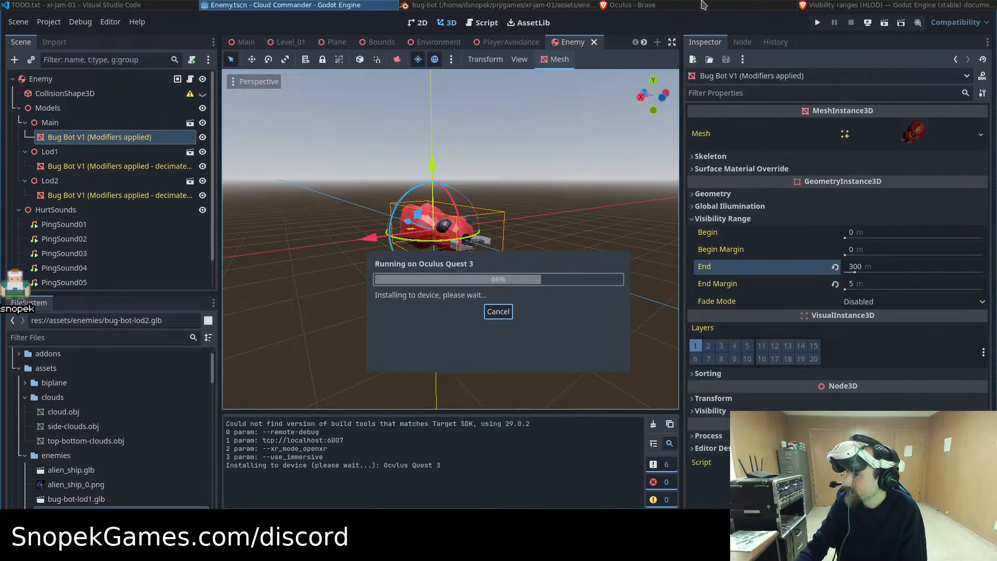
pyautogui.click(702, 4)
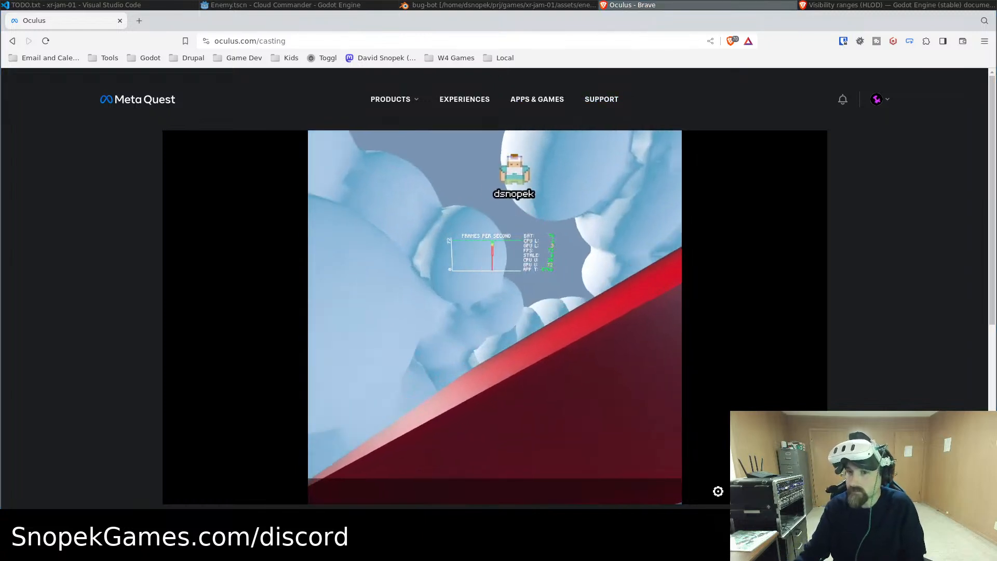
# In the Enemy scene, set the visibility range Fade Mode of the Main, Lod1 and Lod2 meshes to Self and save the scene
pyautogui.hotkey('alt', 'Tab')
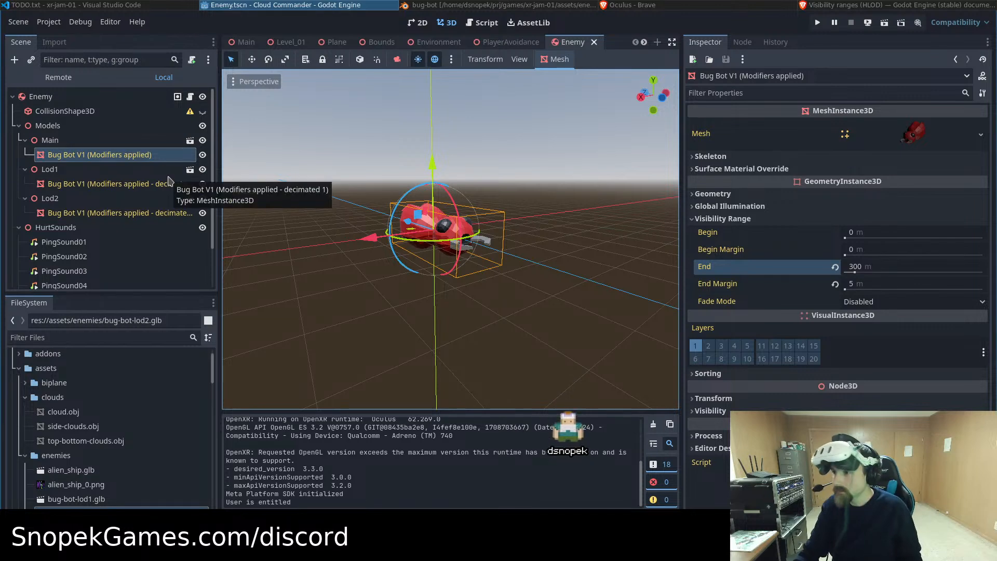
pyautogui.keyDown('ctrl'); pyautogui.click(168, 183); pyautogui.keyUp('ctrl')
pyautogui.keyDown('ctrl'); pyautogui.click(167, 213); pyautogui.keyUp('ctrl')
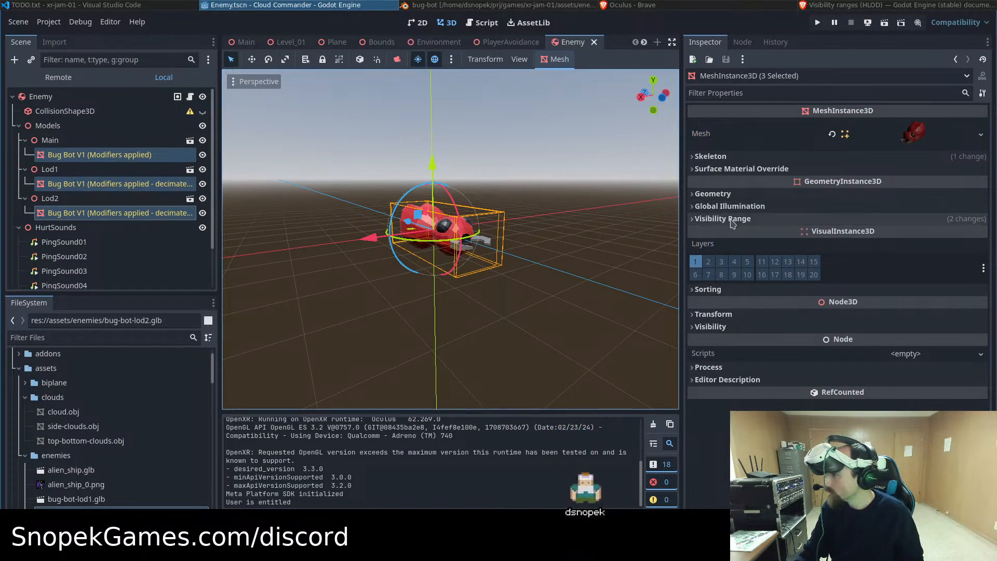
pyautogui.click(725, 218)
pyautogui.click(877, 301)
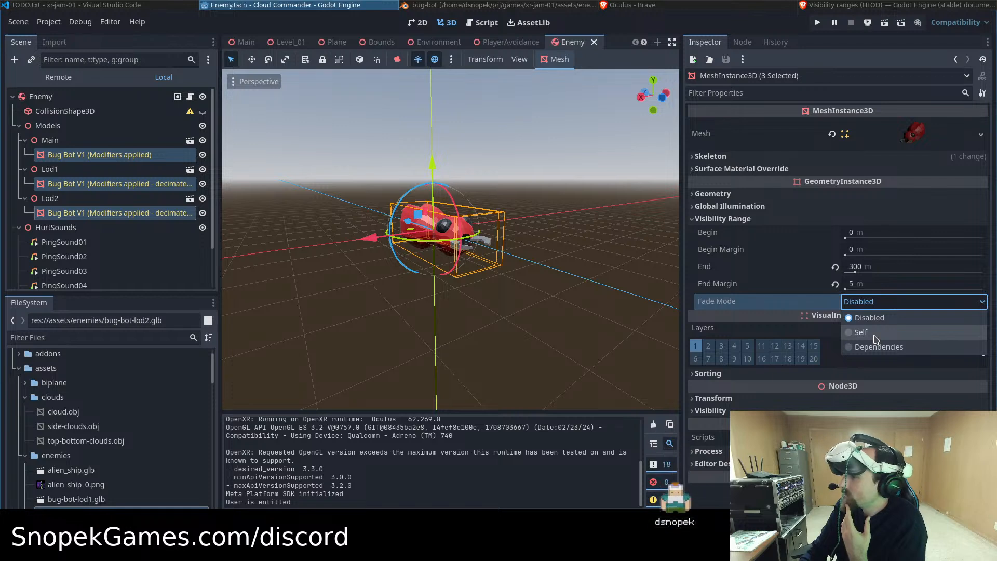
pyautogui.click(862, 332)
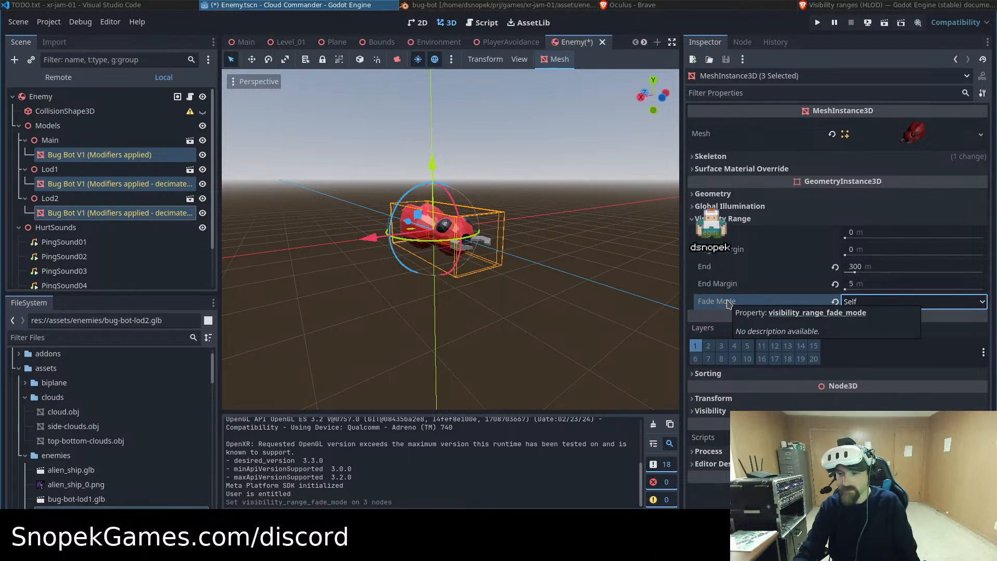
pyautogui.hotkey('ctrl', 's')
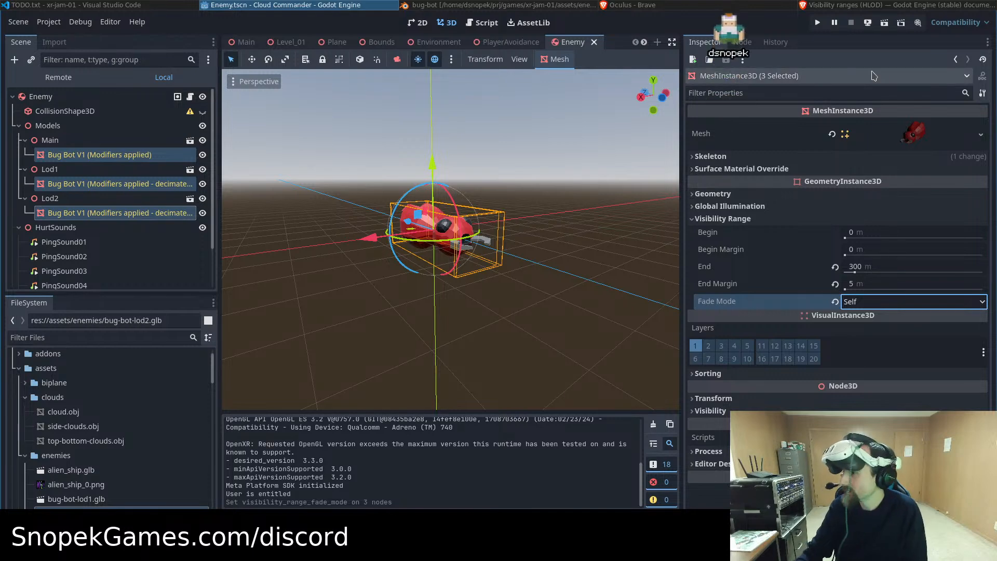
# Run the project on the Oculus Quest 3 again to check the Self fade mode in the browser's headset cast
pyautogui.click(706, 5)
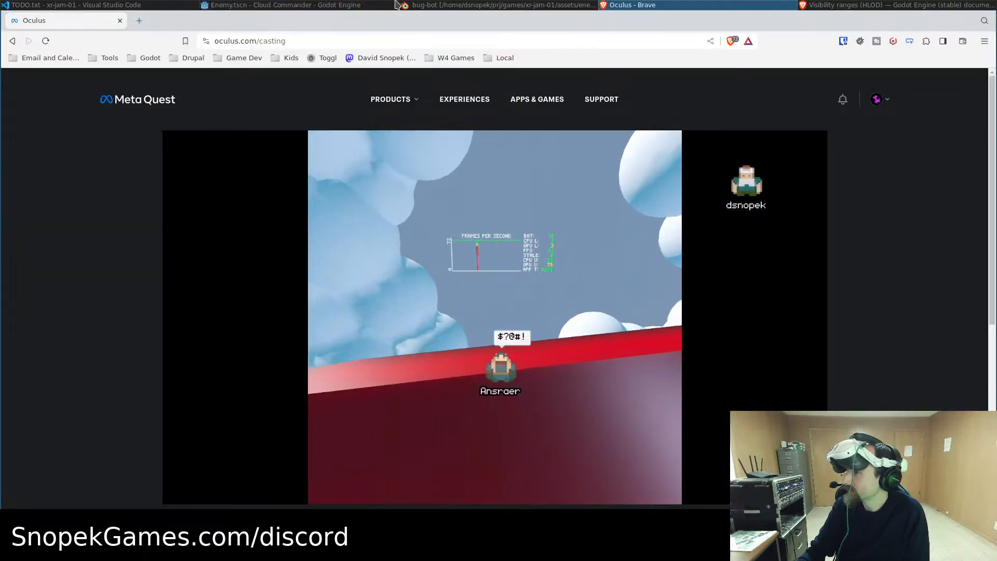
pyautogui.hotkey('alt', 'Tab')
pyautogui.click(867, 22)
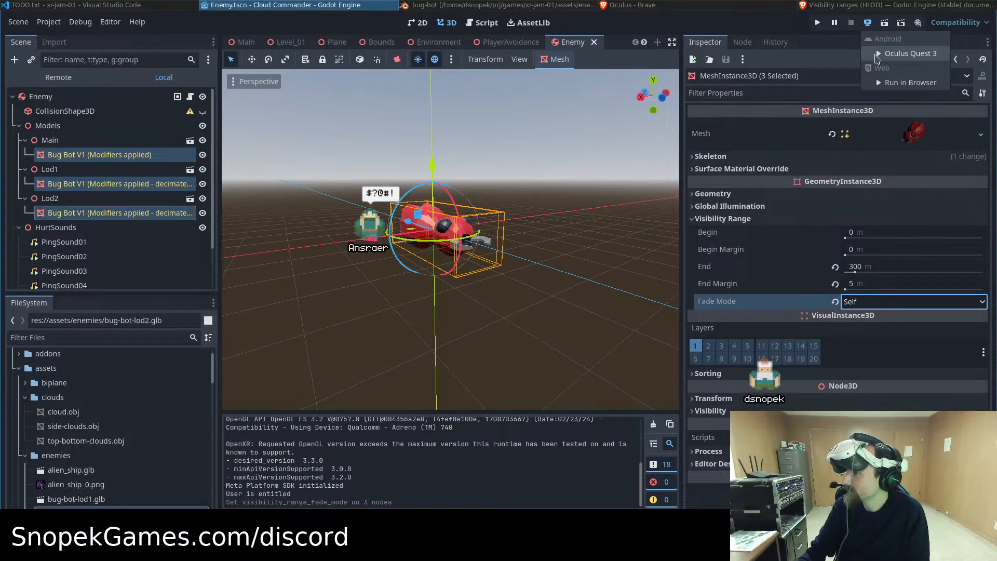
pyautogui.click(877, 54)
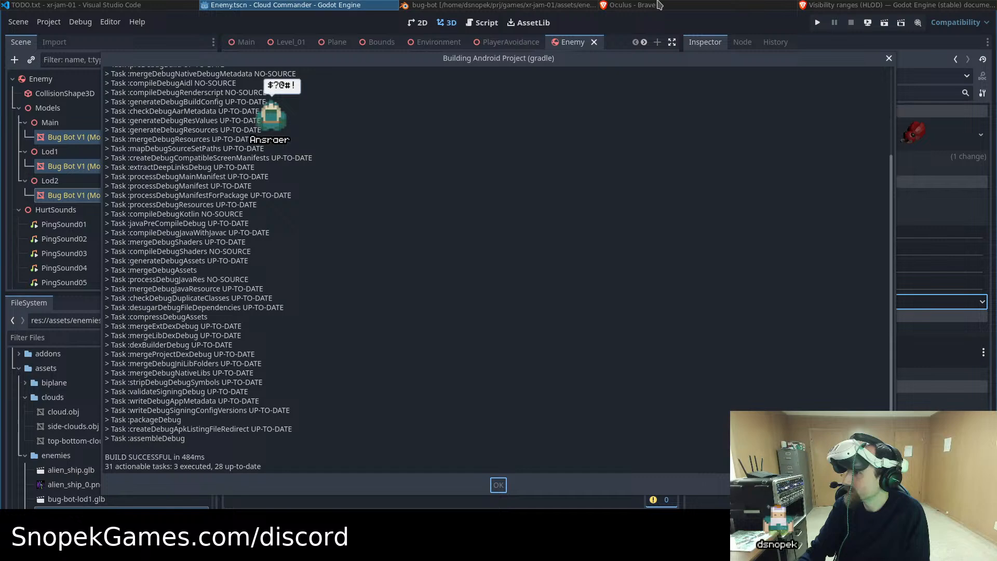
pyautogui.click(666, 5)
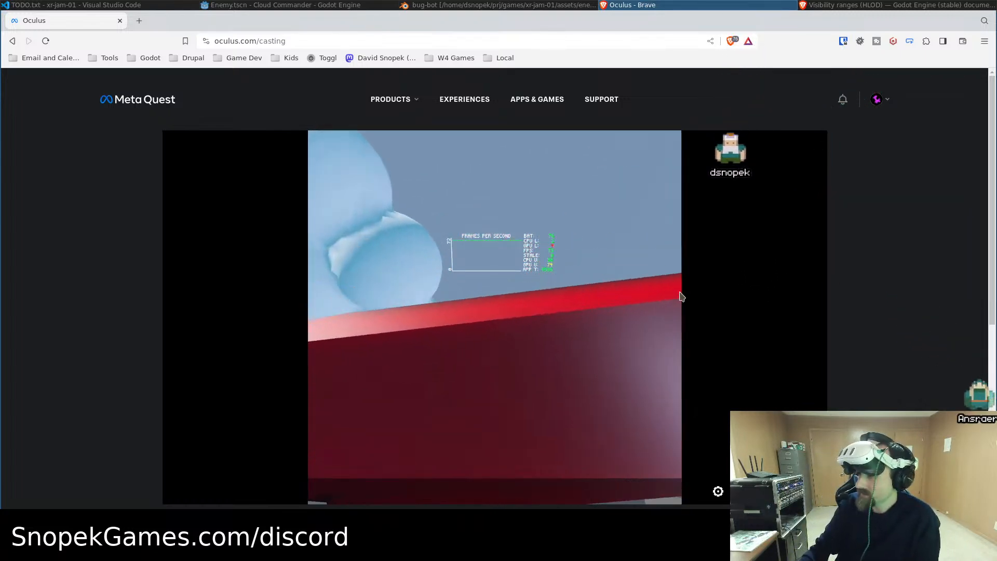
# Switch to the Godot documentation in Brave and read the Fade mode and Visibility parent sections of the Visibility ranges page
pyautogui.hotkey('alt', 'Tab')
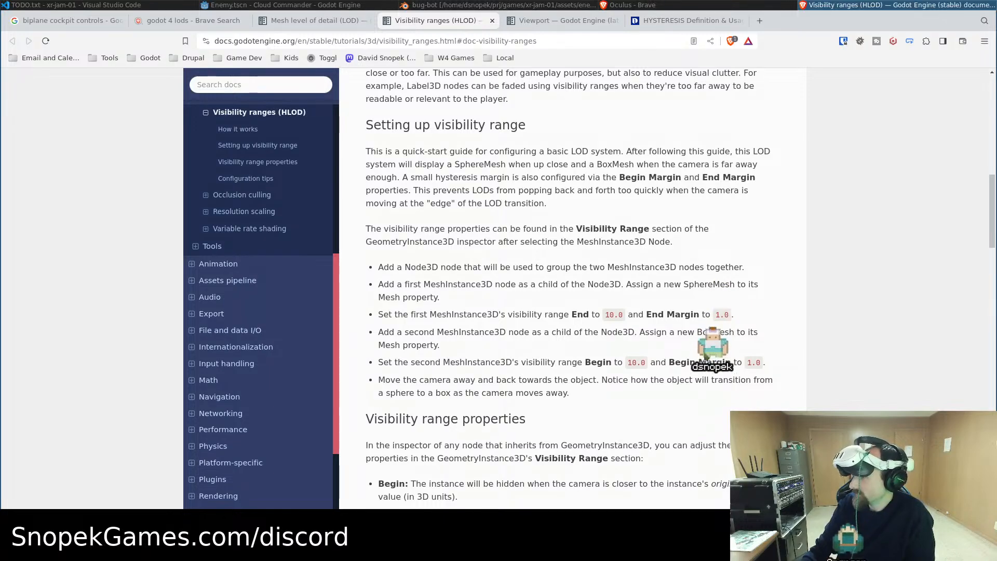
pyautogui.scroll(-10, 703, 351)
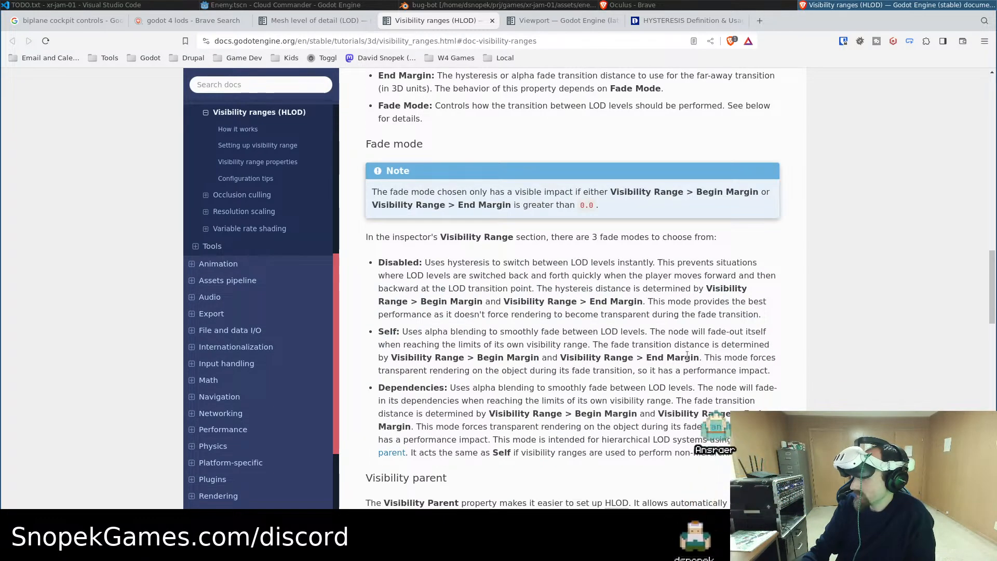
pyautogui.scroll(1, 484, 347)
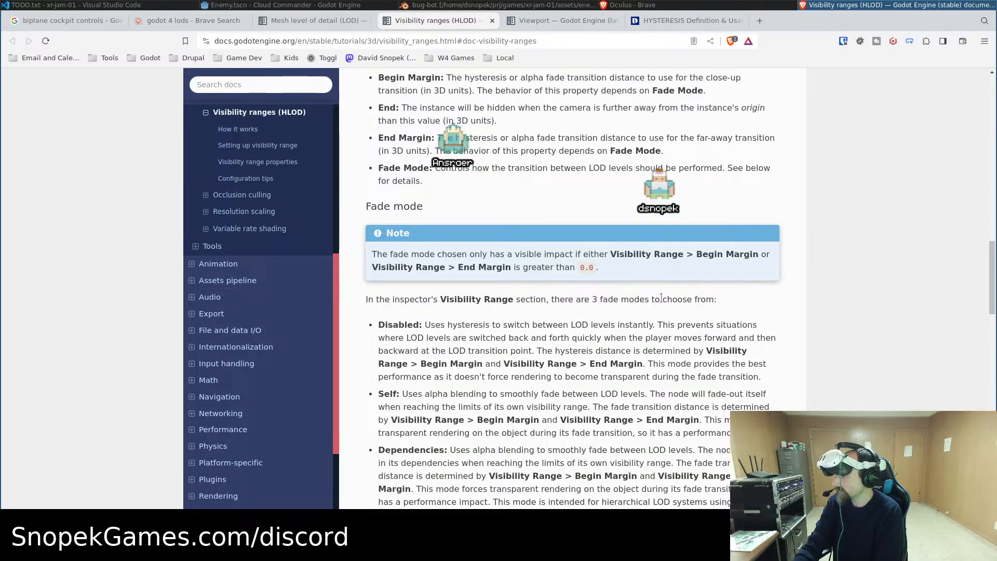
pyautogui.scroll(-2, 557, 299)
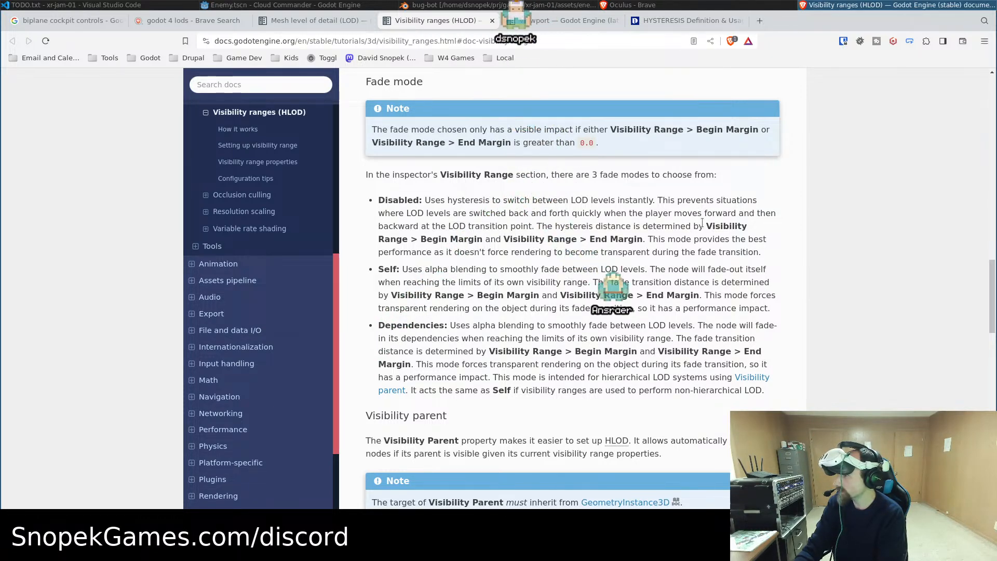
pyautogui.scroll(-2, 571, 223)
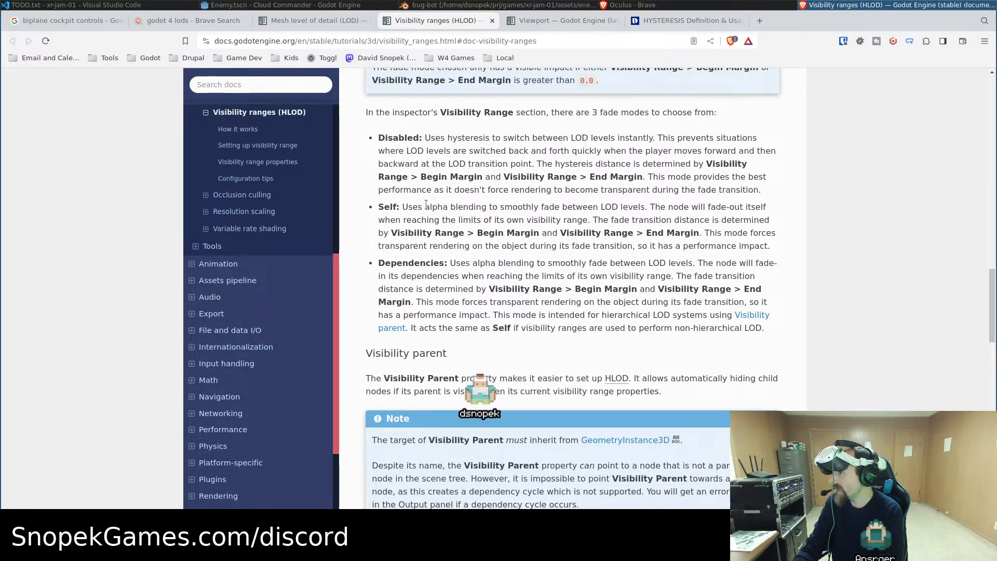
pyautogui.moveTo(538, 207); pyautogui.dragTo(644, 207)
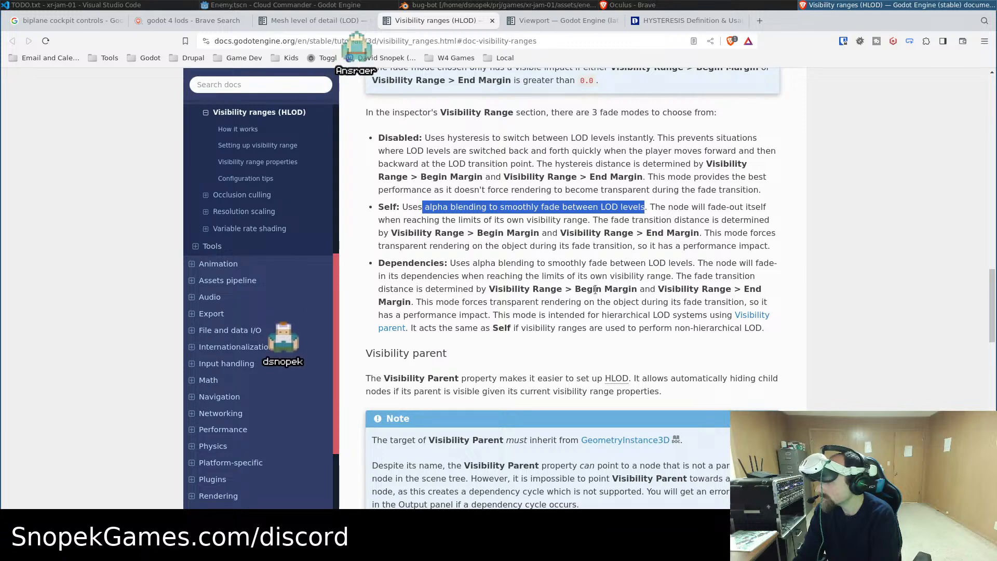
pyautogui.scroll(-2, 595, 289)
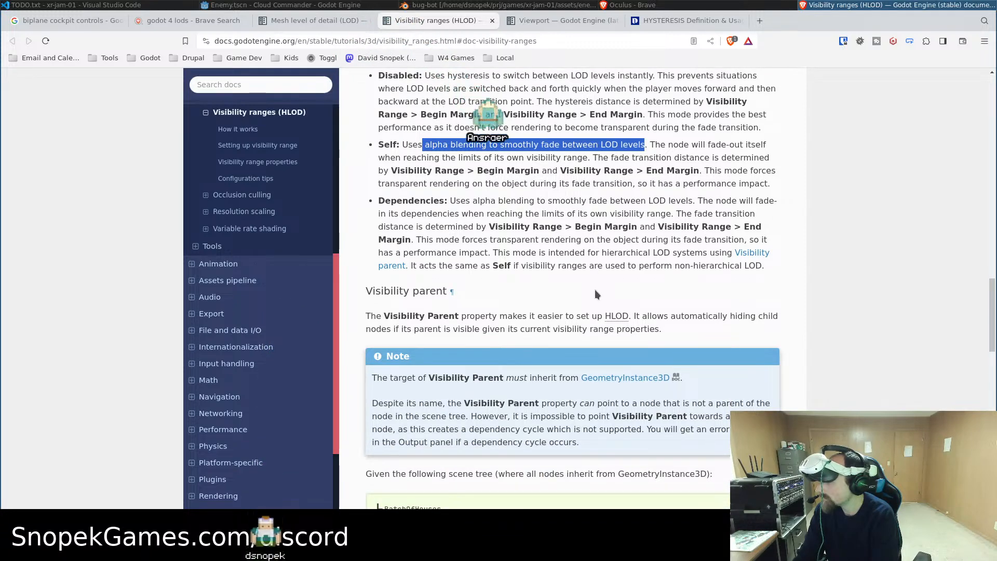
pyautogui.scroll(-2, 595, 292)
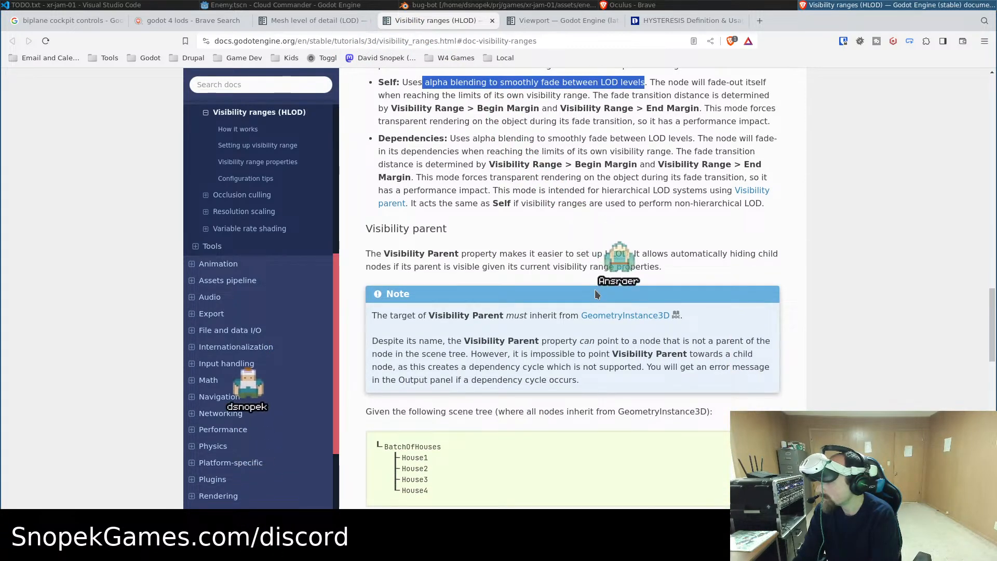
pyautogui.moveTo(370, 254); pyautogui.dragTo(695, 270)
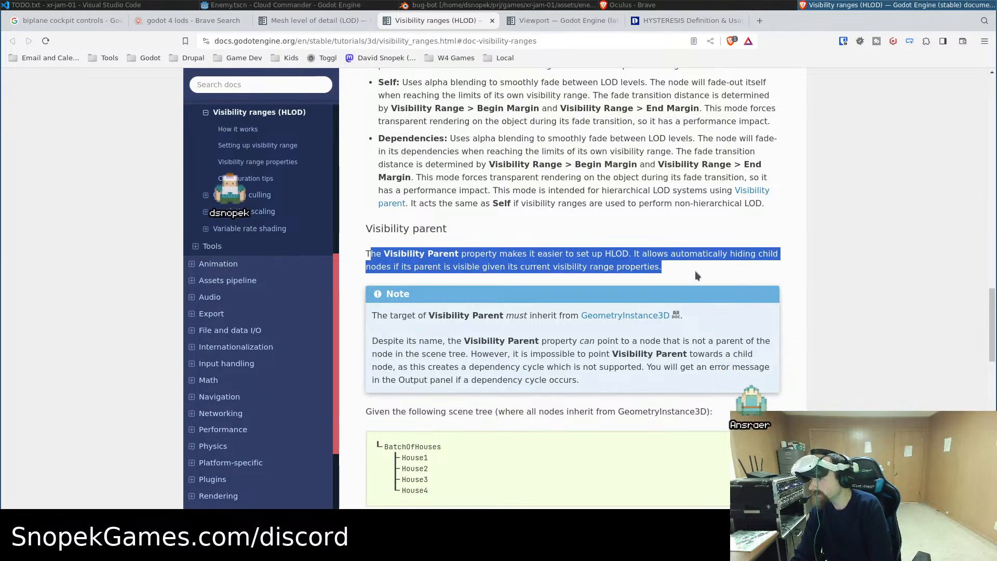
pyautogui.scroll(15, 694, 270)
pyautogui.scroll(12, 662, 265)
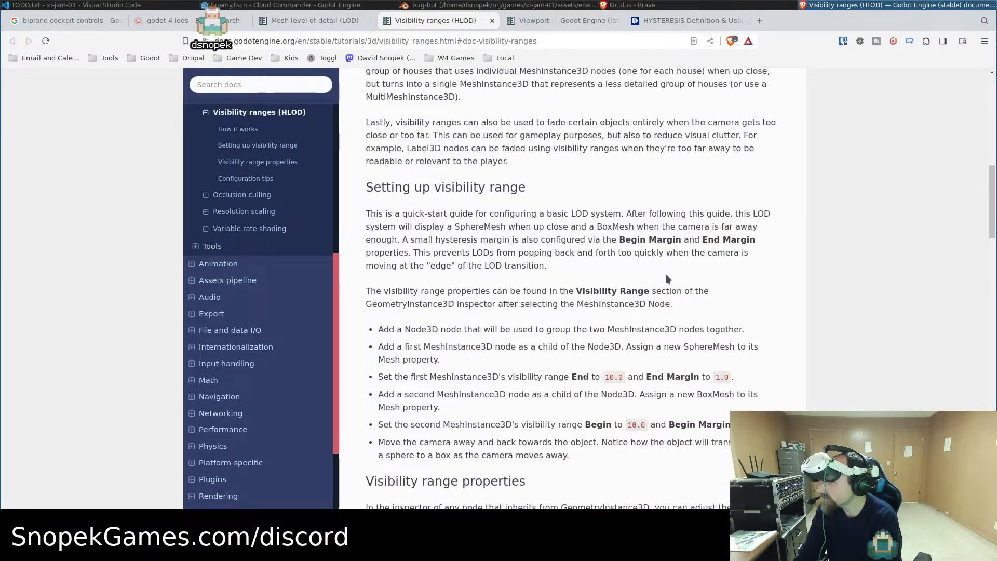
# Search the Visibility ranges page for "dither", read the section on dithering for LOD transitions, and return to the Godot editor
pyautogui.hotkey('ctrl', 'f')
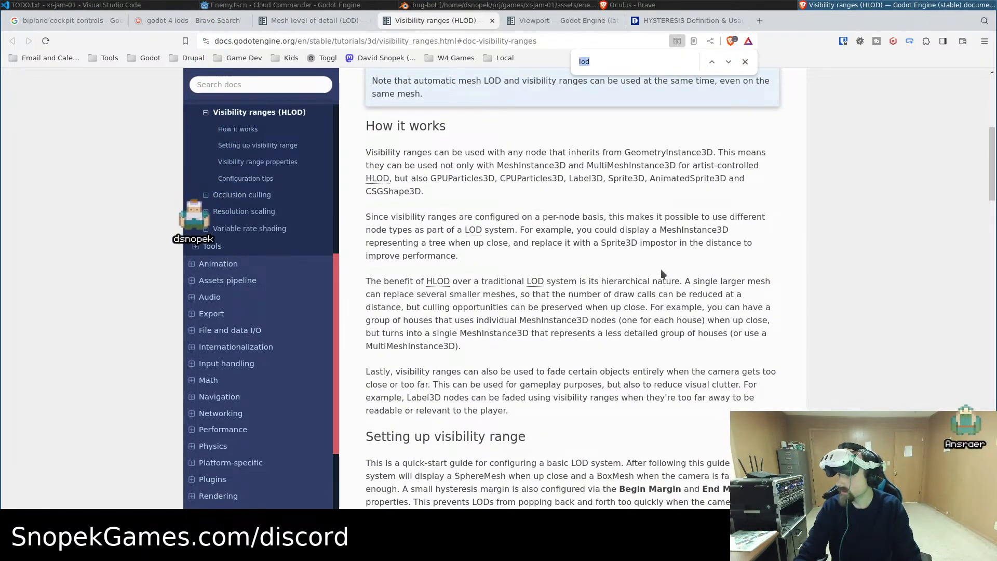
pyautogui.write('dither')
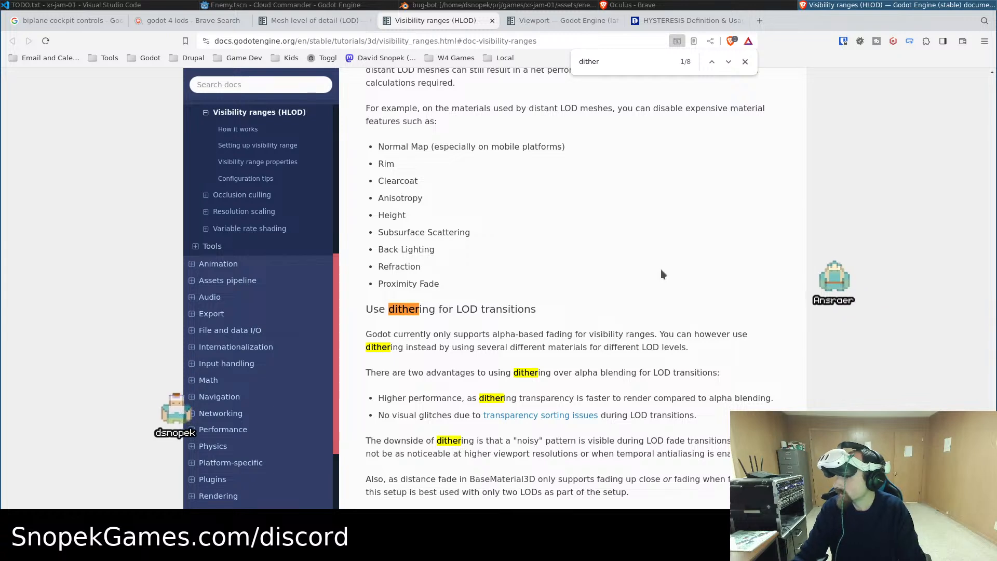
pyautogui.scroll(-4, 661, 269)
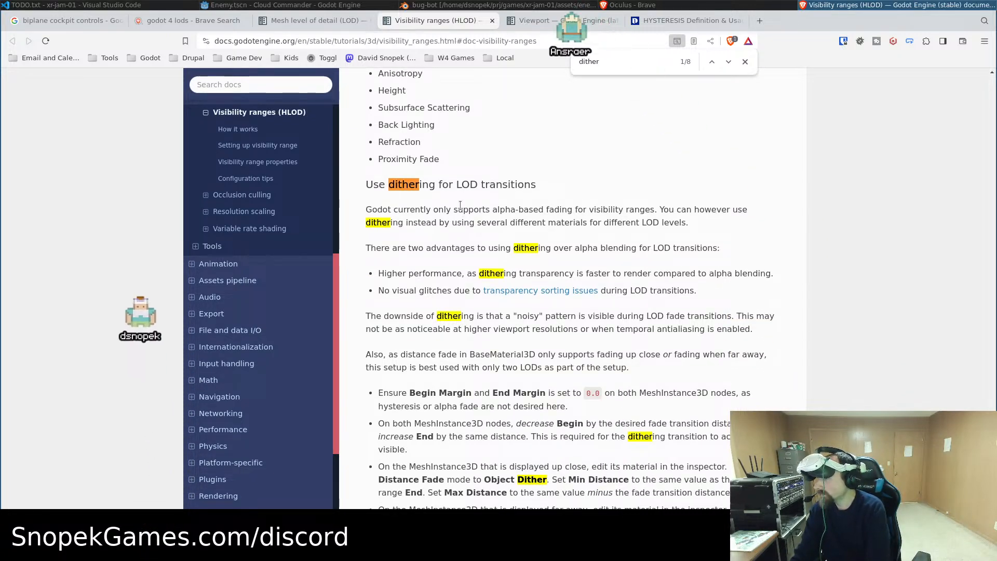
pyautogui.moveTo(366, 209); pyautogui.dragTo(613, 221)
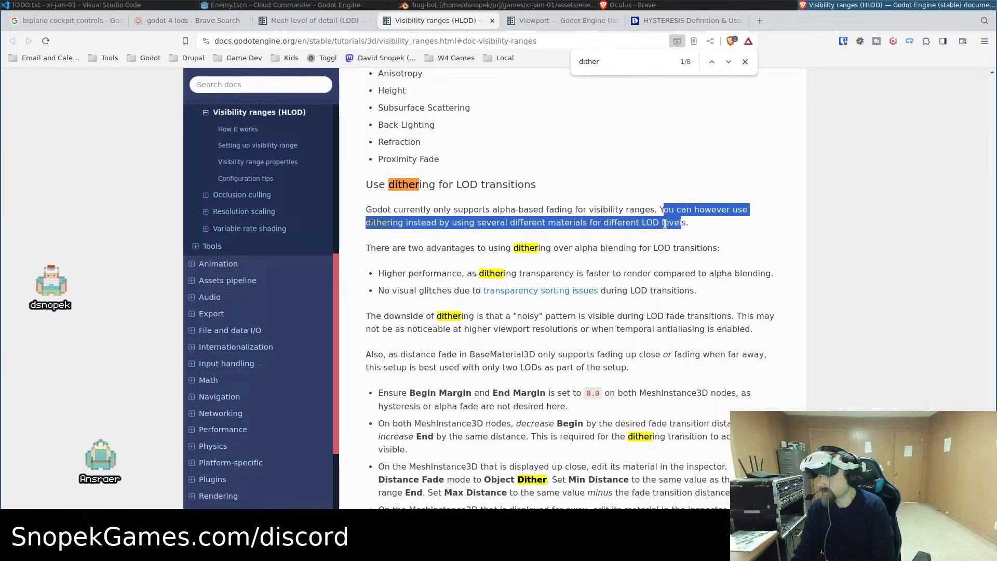
pyautogui.click(448, 249)
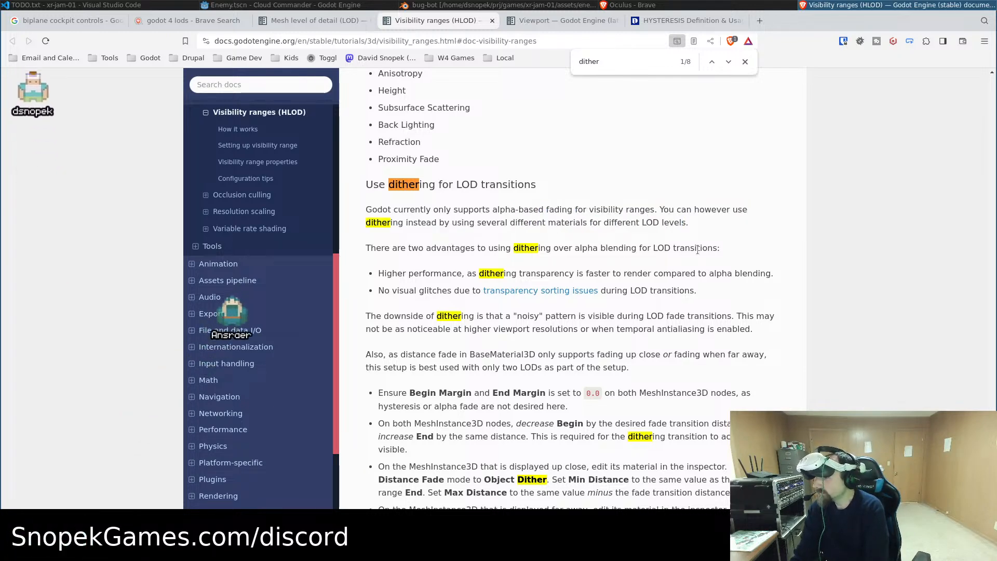
pyautogui.scroll(-3, 439, 221)
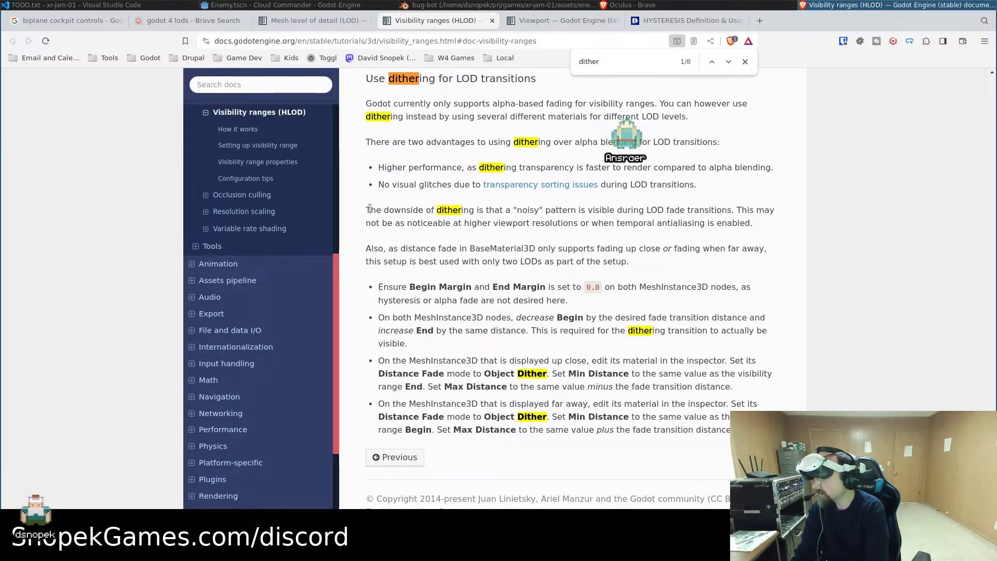
pyautogui.moveTo(370, 210); pyautogui.dragTo(755, 227)
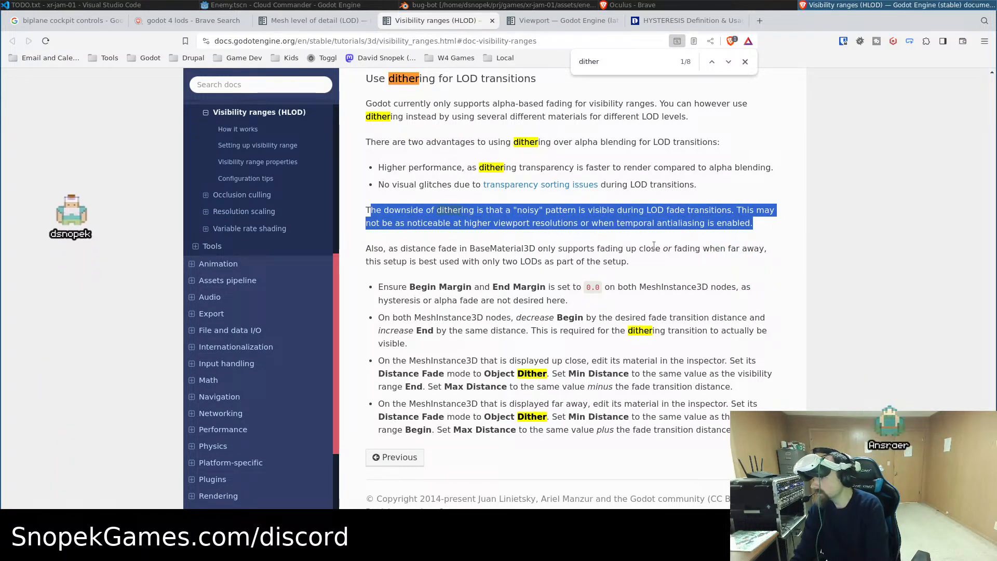
pyautogui.click(613, 243)
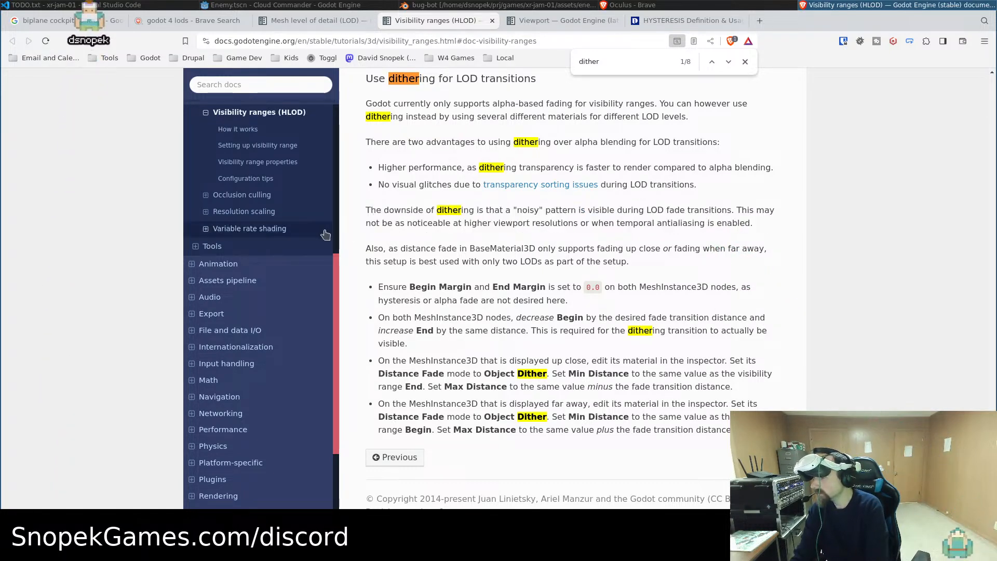
pyautogui.moveTo(367, 250); pyautogui.dragTo(656, 265)
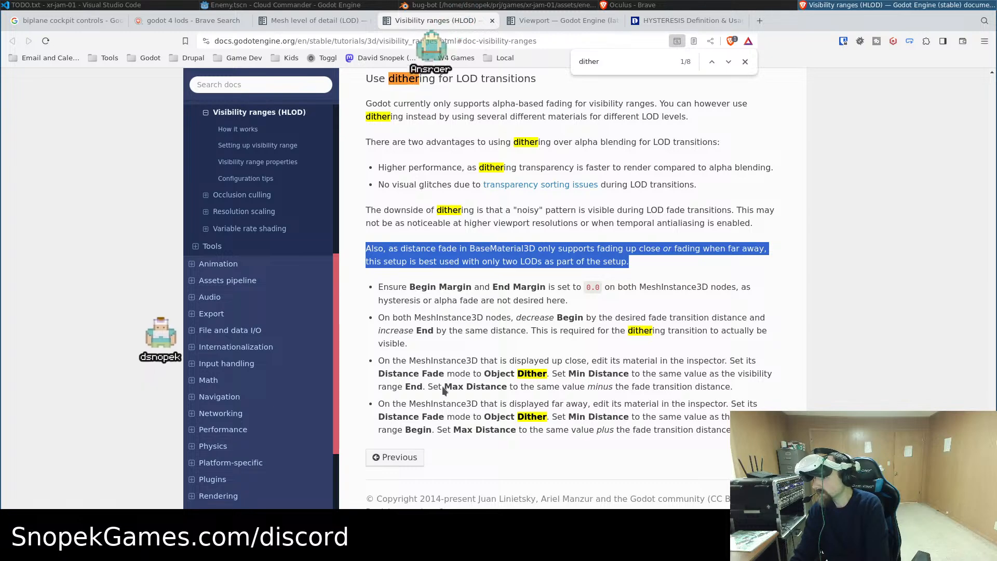
pyautogui.scroll(2, 484, 162)
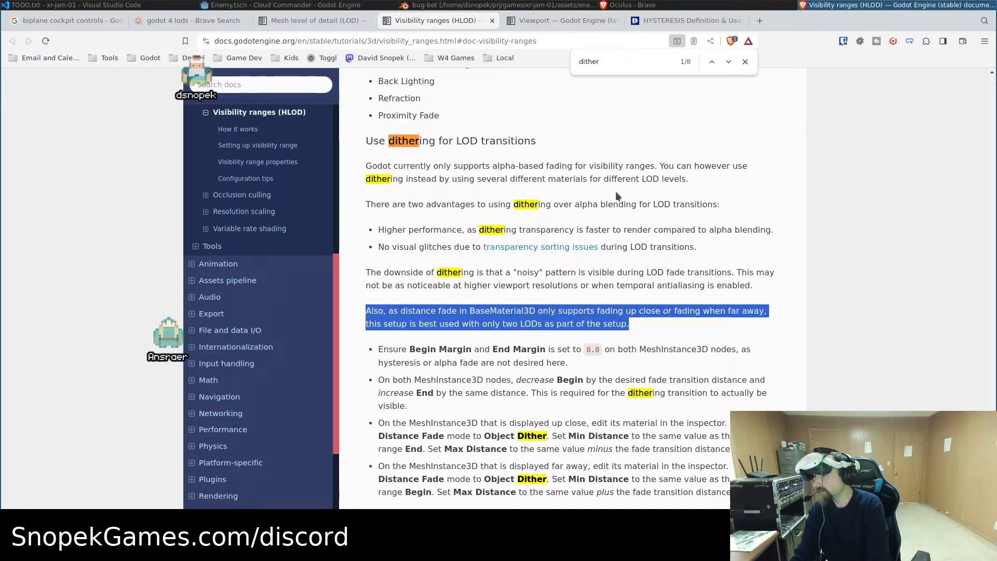
pyautogui.hotkey('alt', 'Tab')
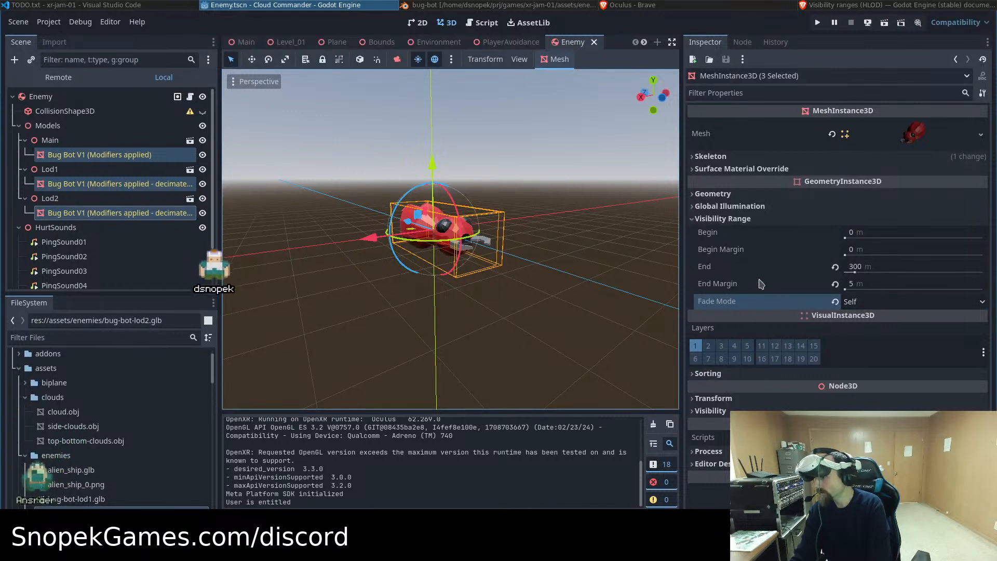
# Reset the visibility range Fade Mode of the Main, Lod1 and Lod2 meshes to Disabled and save the Enemy scene
pyautogui.click(834, 304)
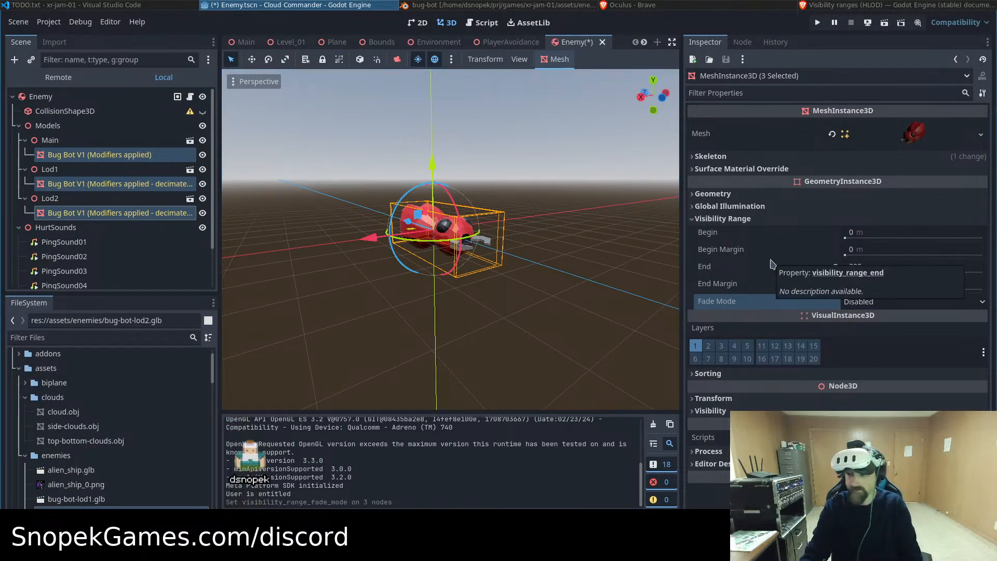
pyautogui.hotkey('ctrl', 's')
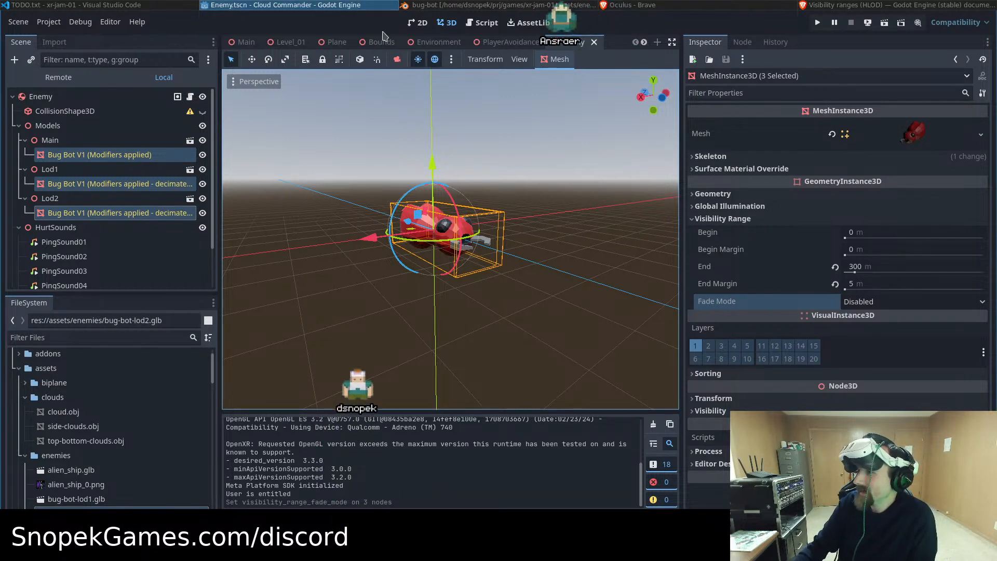
# Switch to the bug-bot file in Blender and examine the decimated 2 mesh from the side and rear
pyautogui.click(444, 5)
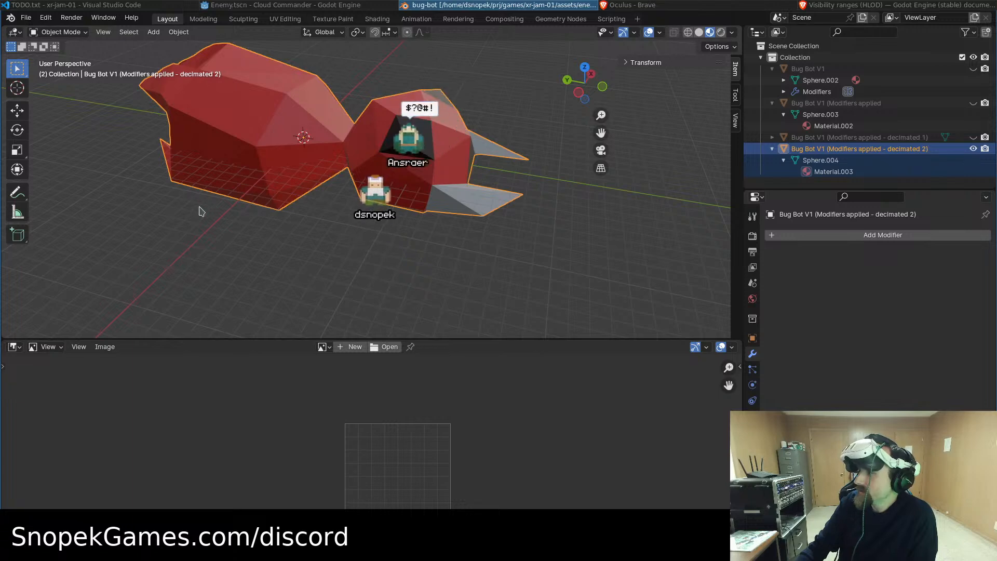
pyautogui.moveTo(284, 199); pyautogui.dragTo(225, 160, button='middle')
pyautogui.scroll(-4, 267, 225)
pyautogui.scroll(4, 296, 238)
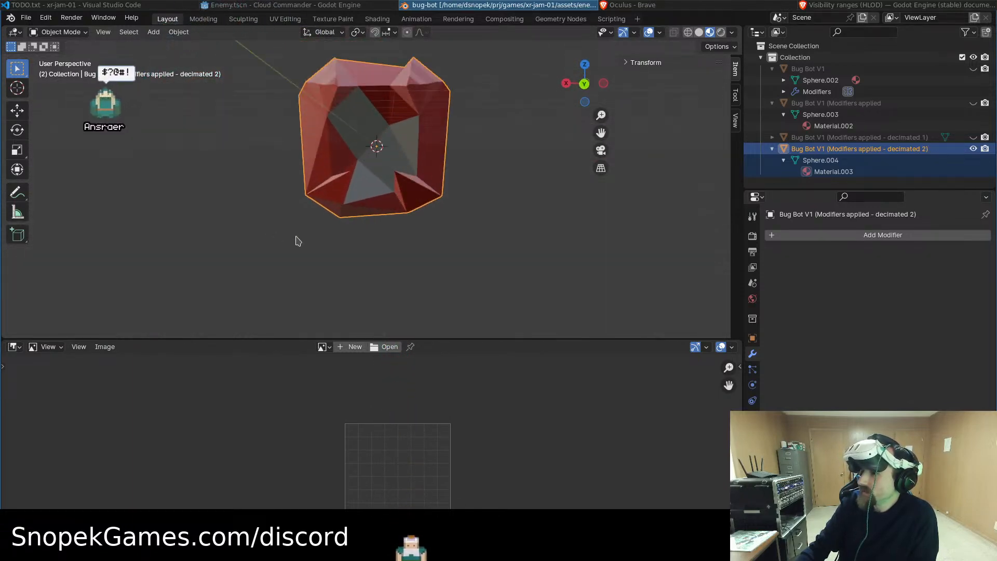
pyautogui.moveTo(296, 239); pyautogui.dragTo(415, 208, button='middle')
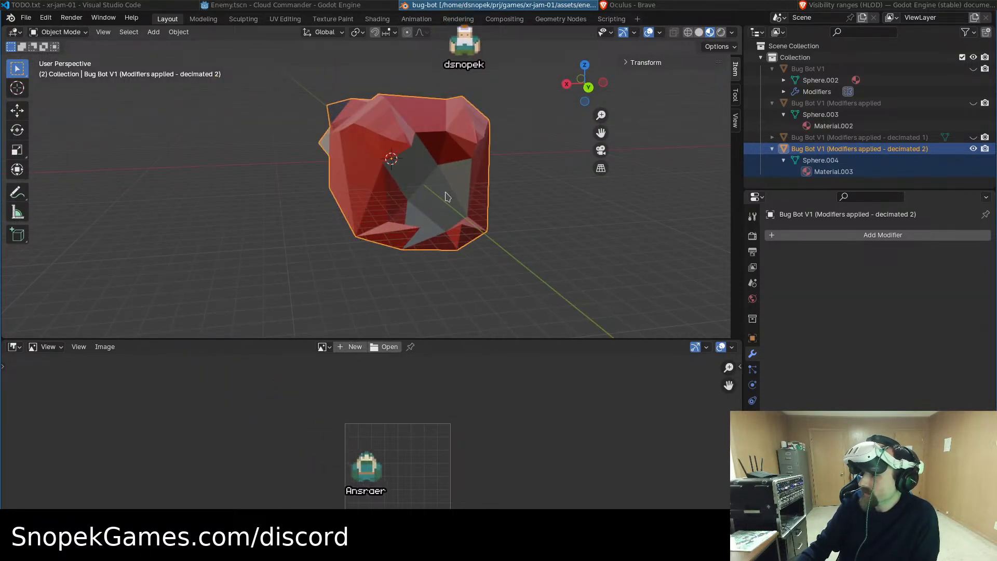
# Show the decimated 1 mesh and the undecimated Modifiers applied mesh one at a time, comparing the rear opening and head
pyautogui.click(974, 149)
pyautogui.click(973, 137)
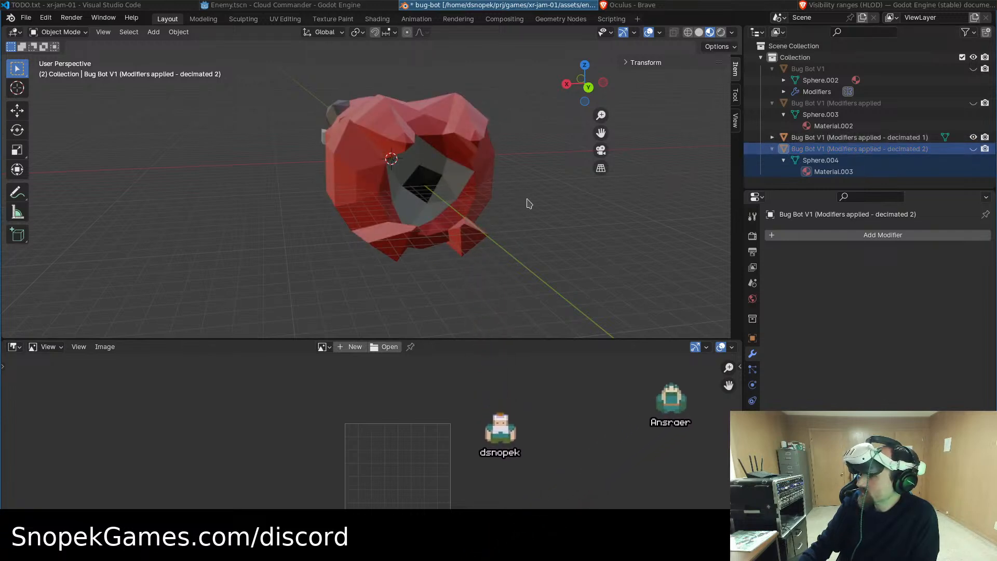
pyautogui.moveTo(529, 204); pyautogui.dragTo(329, 173, button='middle')
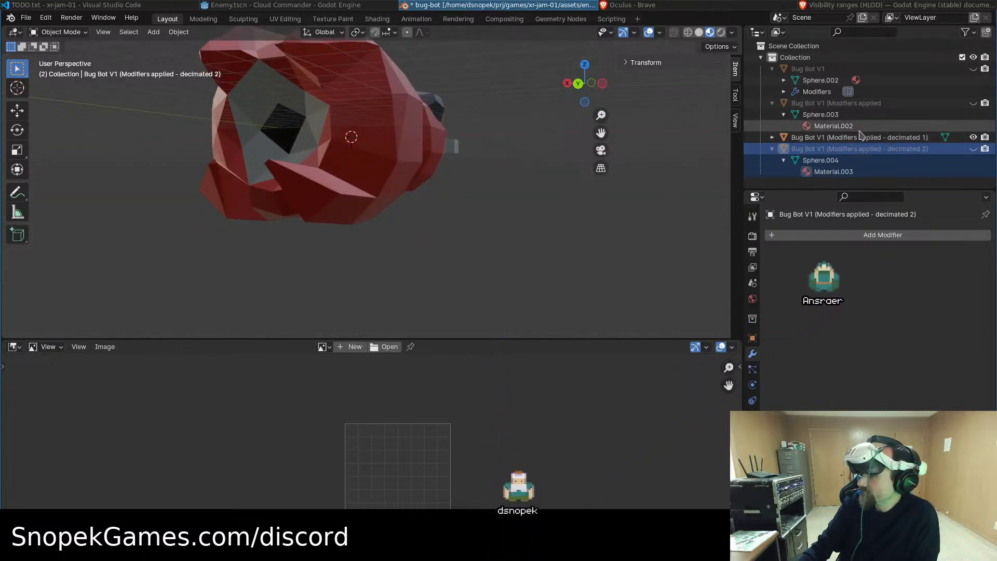
pyautogui.click(973, 137)
pyautogui.click(973, 103)
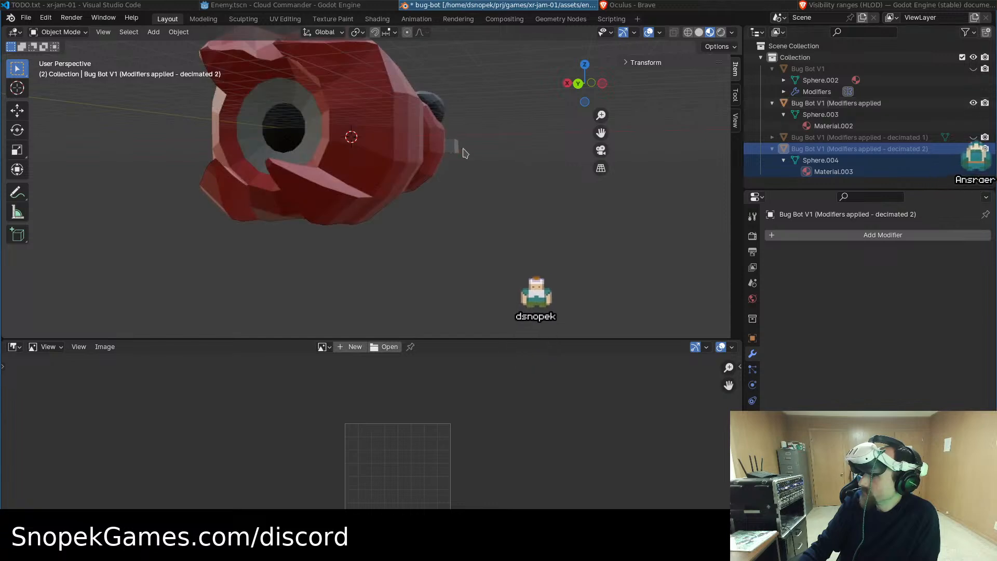
pyautogui.moveTo(460, 147); pyautogui.dragTo(267, 189, button='middle')
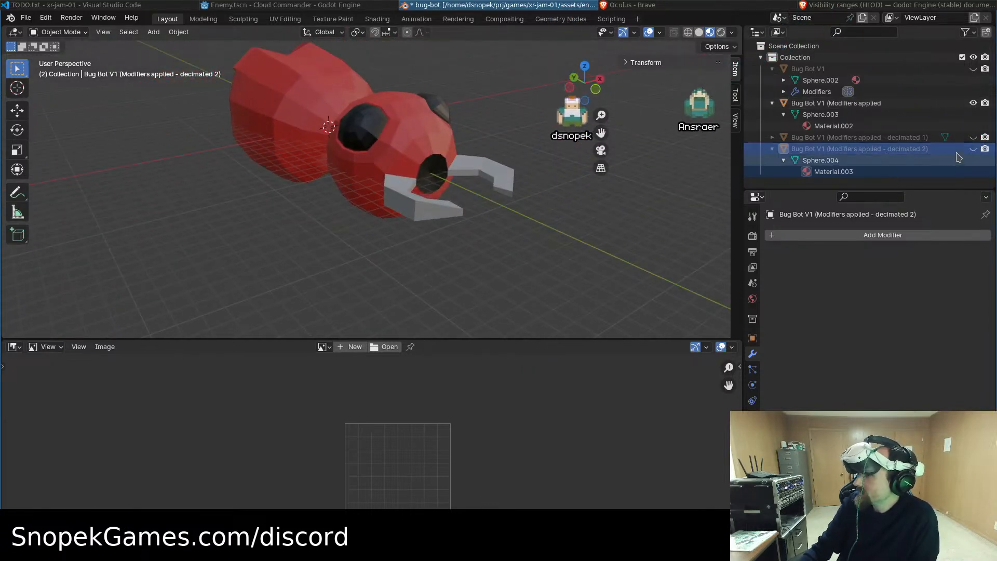
# Hide the undecimated mesh and compare the eyes, mouth and pincers of the decimated 1 and decimated 2 meshes
pyautogui.click(973, 103)
pyautogui.click(974, 138)
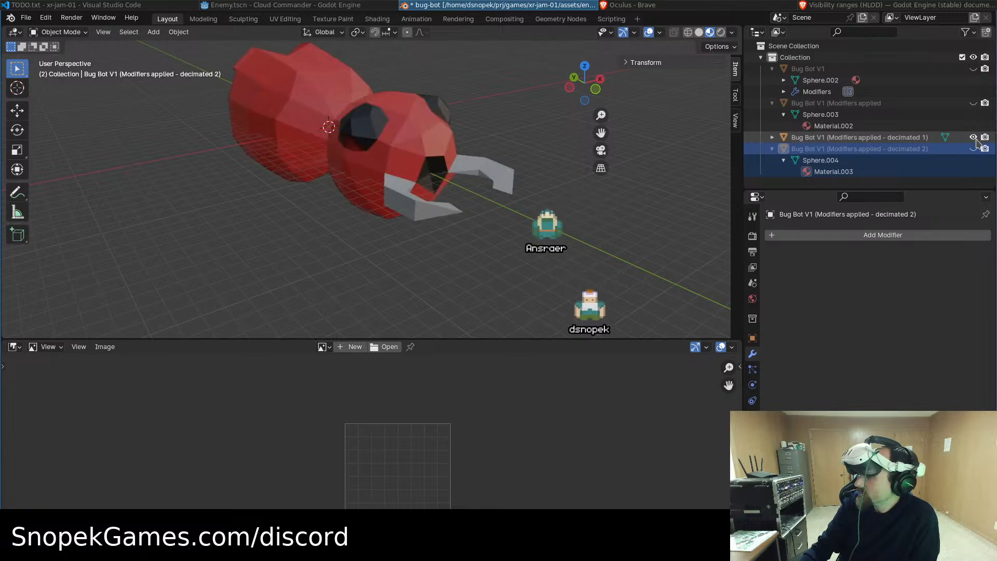
pyautogui.moveTo(374, 228); pyautogui.dragTo(400, 204, button='middle')
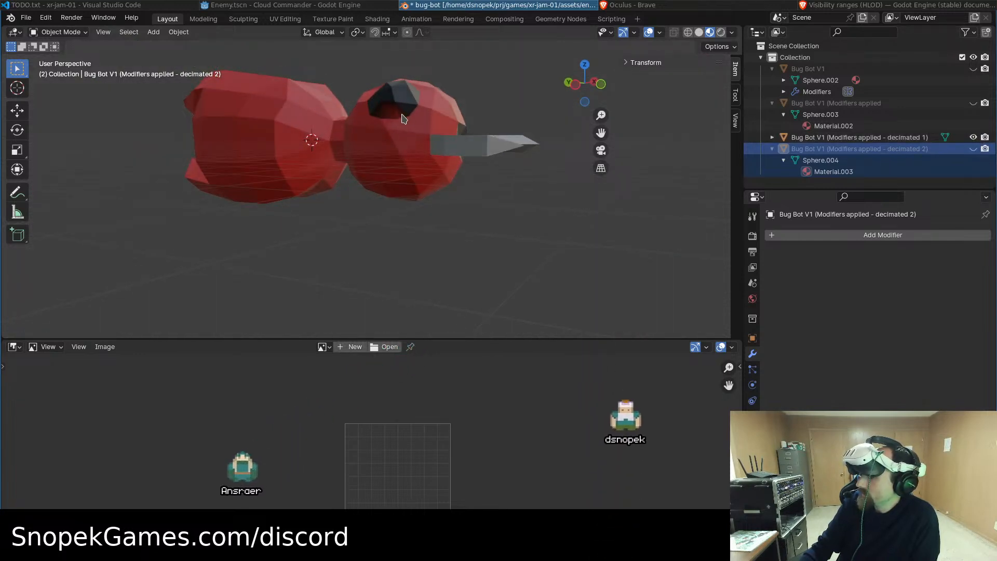
pyautogui.moveTo(483, 216); pyautogui.dragTo(509, 229, button='middle')
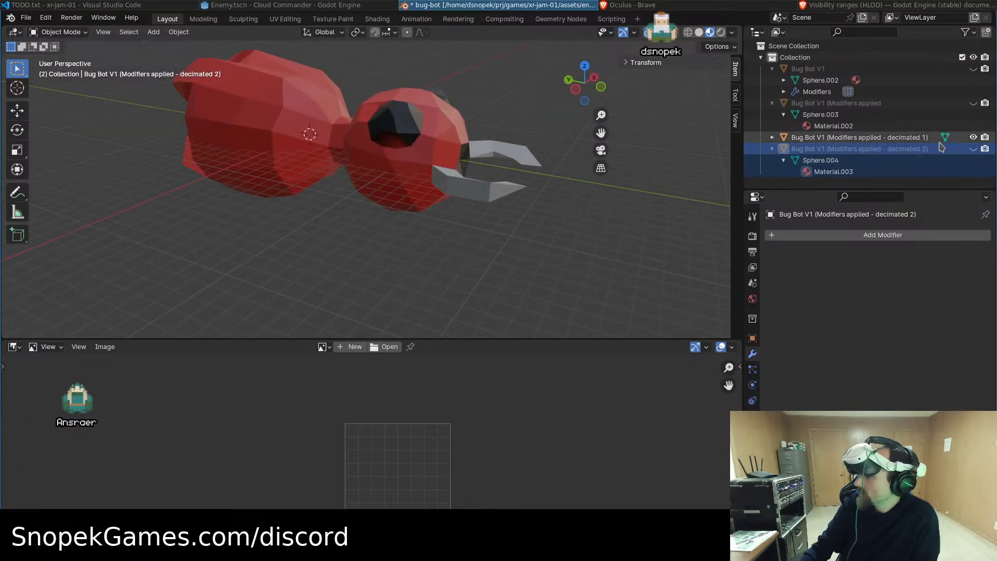
pyautogui.click(973, 137)
pyautogui.click(973, 148)
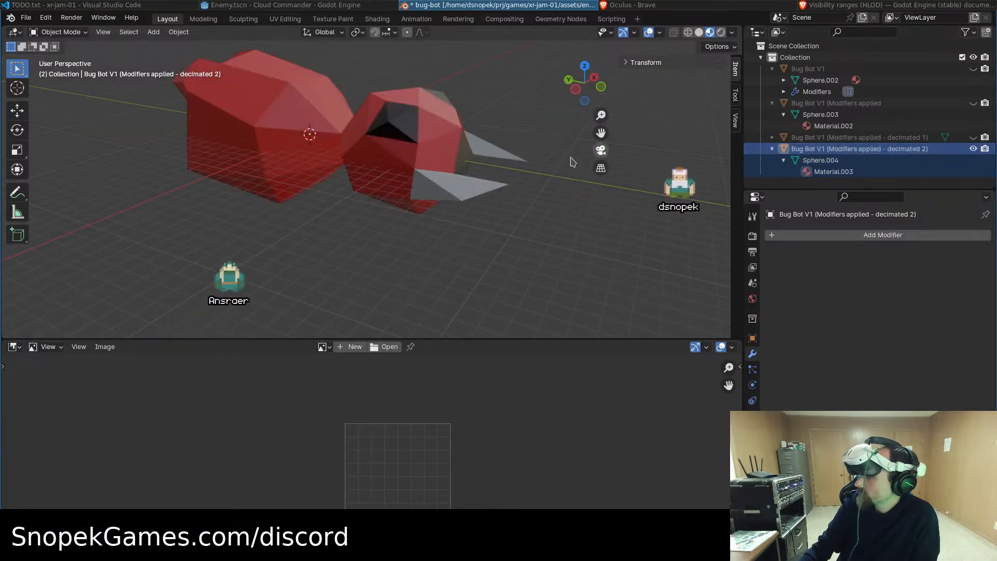
pyautogui.moveTo(395, 171); pyautogui.dragTo(322, 184, button='middle')
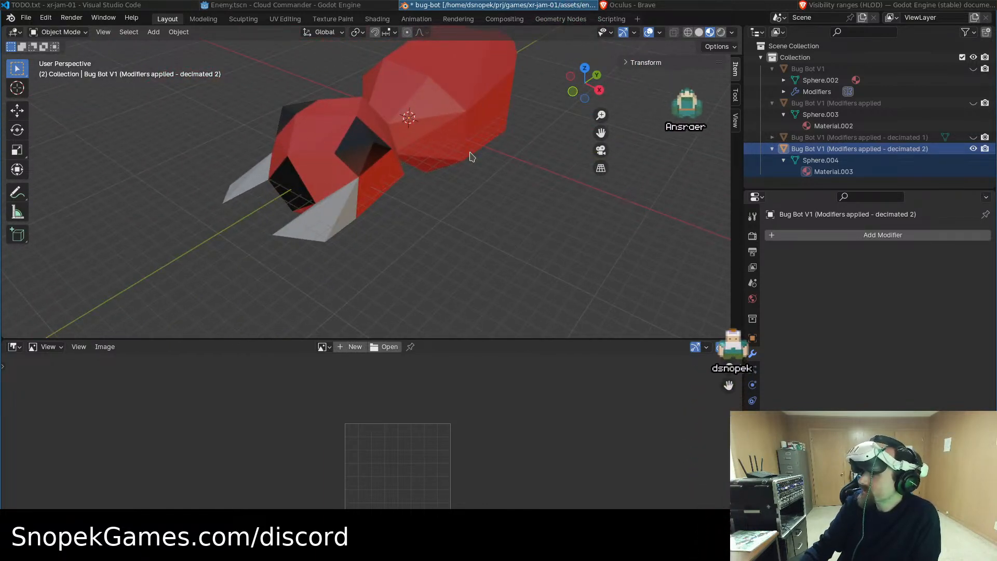
# Show the decimated 1 mesh in place of decimated 2 and examine it from the front, rear and side
pyautogui.click(972, 148)
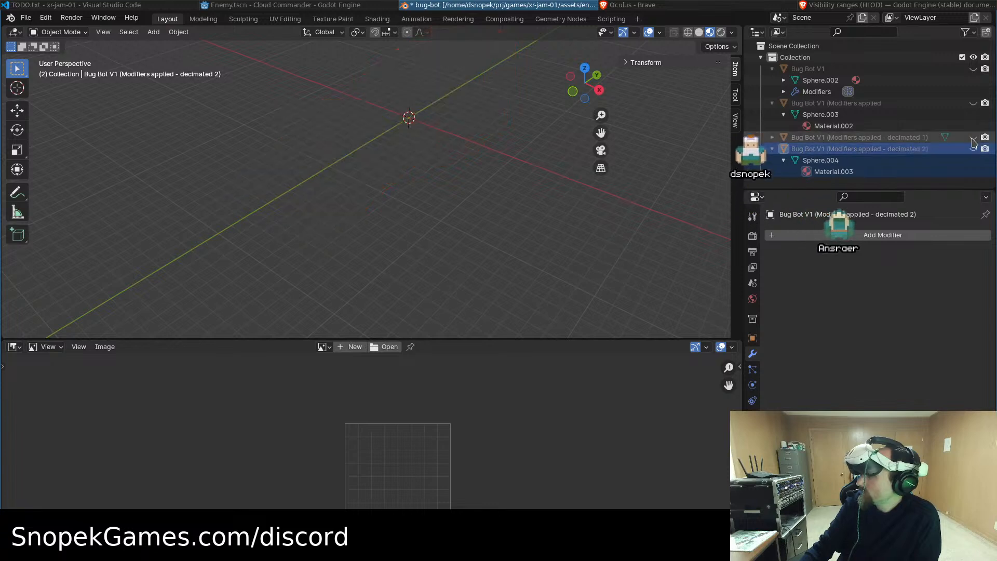
pyautogui.click(972, 137)
pyautogui.moveTo(349, 222); pyautogui.dragTo(658, 195, button='middle')
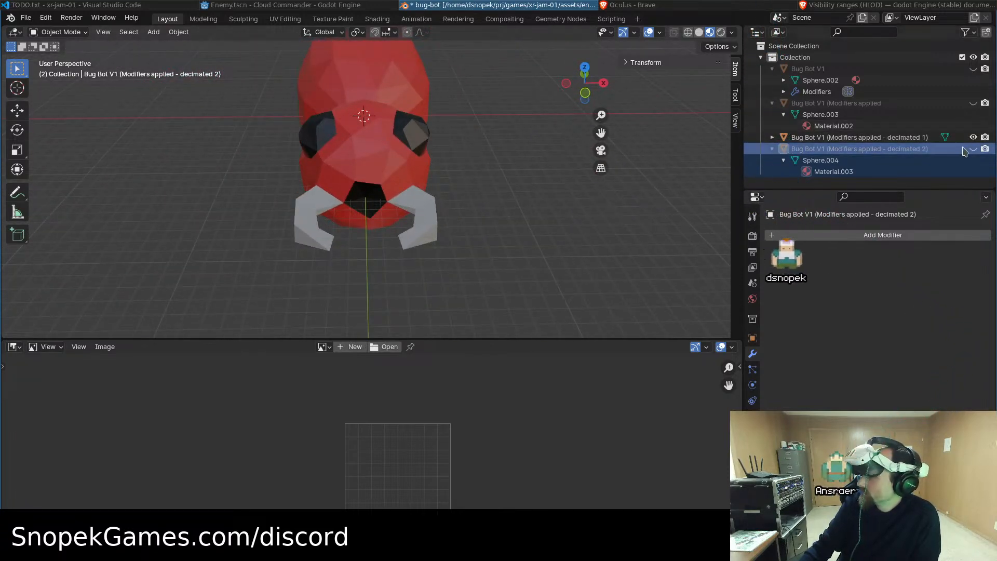
pyautogui.moveTo(571, 208); pyautogui.dragTo(279, 210, button='middle')
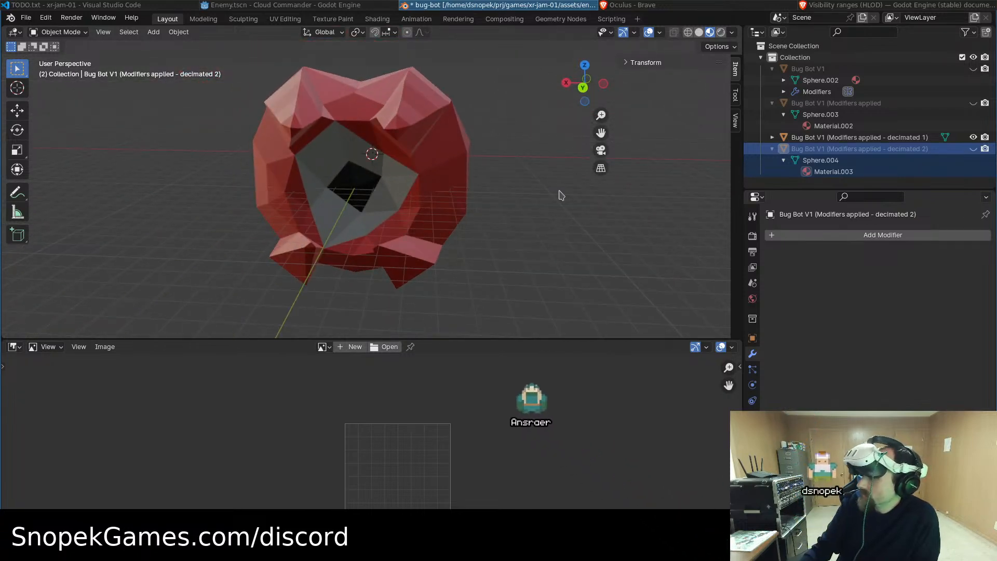
pyautogui.moveTo(561, 195); pyautogui.dragTo(467, 234, button='middle')
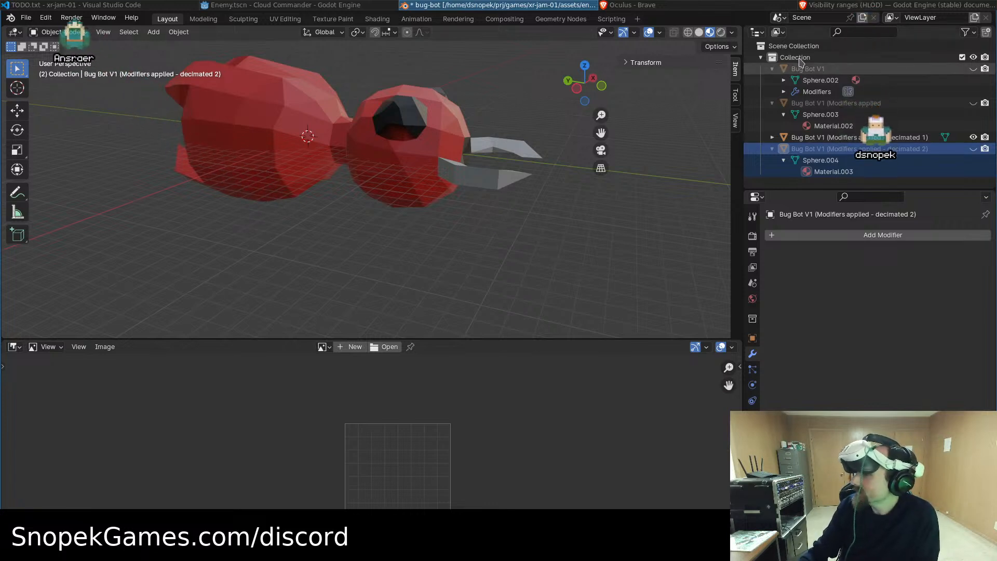
# Show the undecimated Modifiers applied mesh in place of decimated 1 and inspect its head, pincers, body and rear opening near and far
pyautogui.click(973, 137)
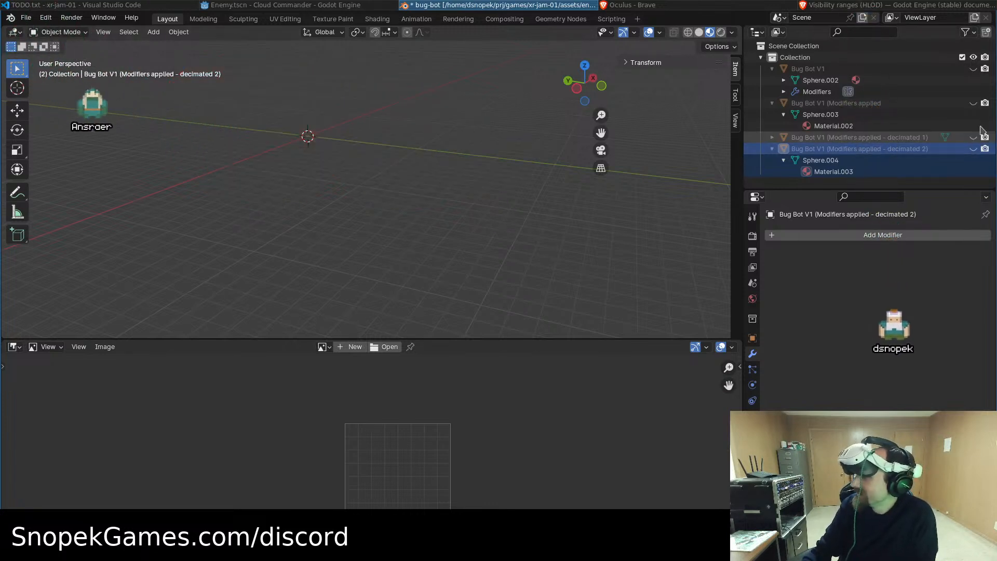
pyautogui.click(974, 103)
pyautogui.moveTo(596, 247); pyautogui.dragTo(465, 269, button='middle')
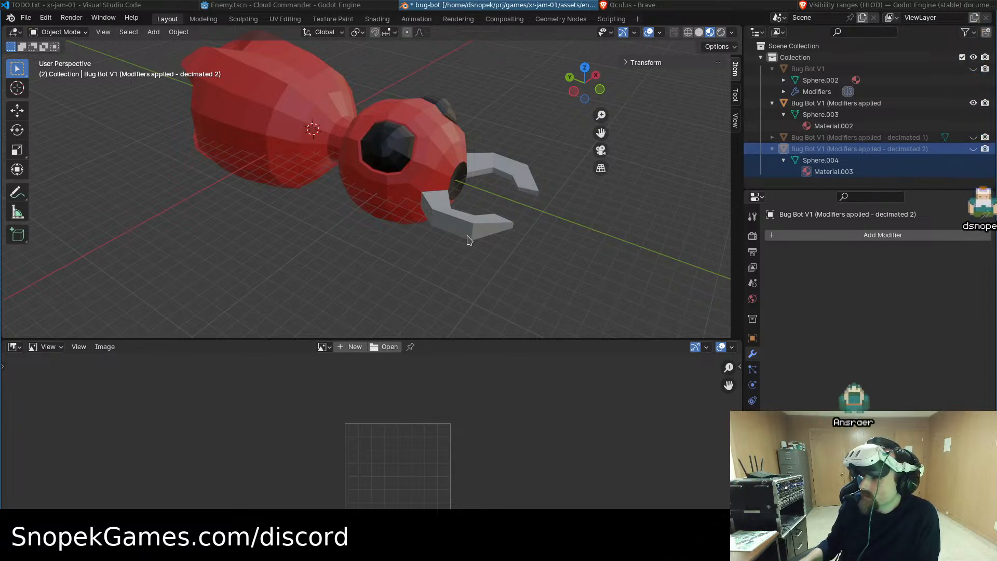
pyautogui.scroll(-3, 395, 225)
pyautogui.scroll(4, 395, 229)
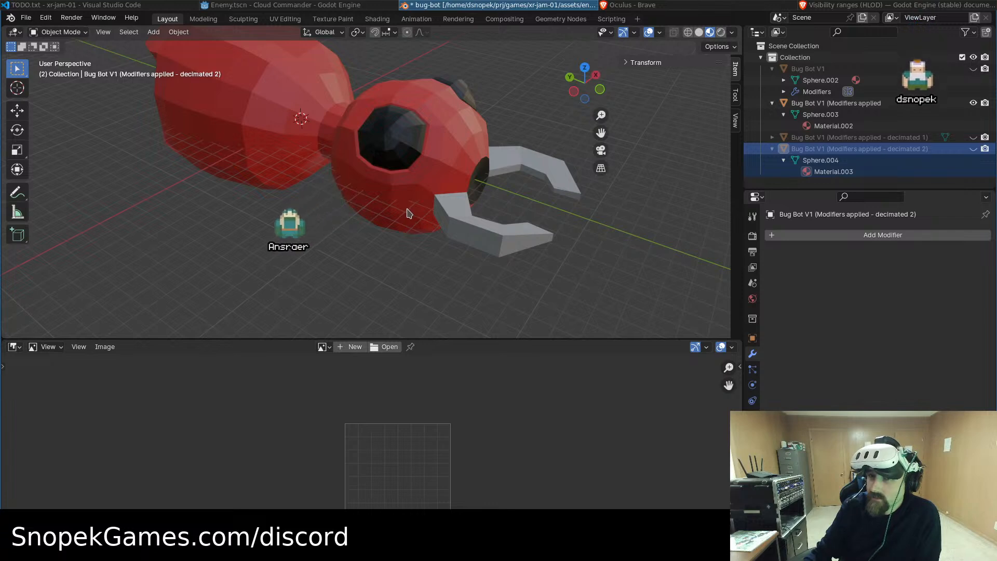
pyautogui.scroll(-3, 387, 250)
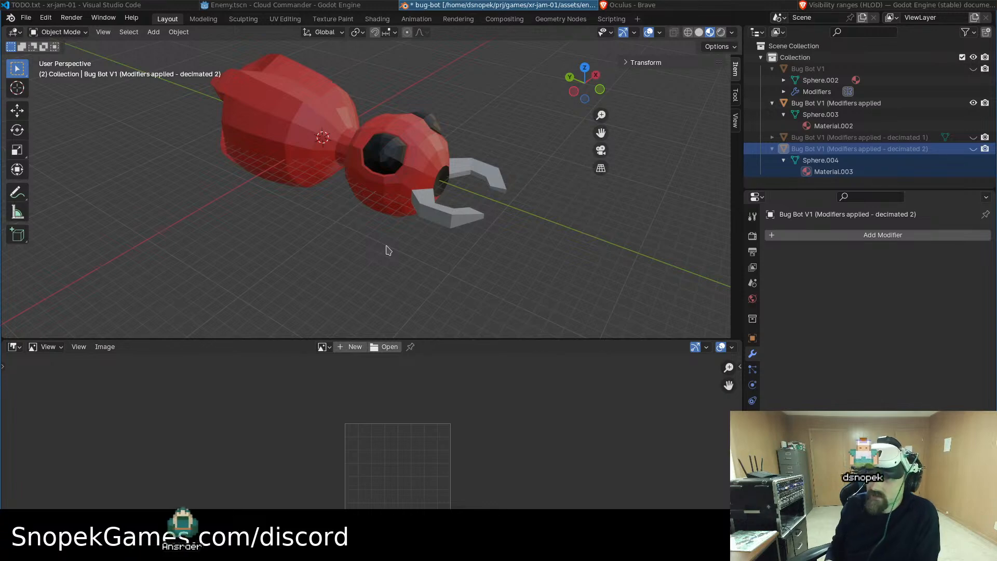
pyautogui.moveTo(383, 253); pyautogui.dragTo(244, 240, button='middle')
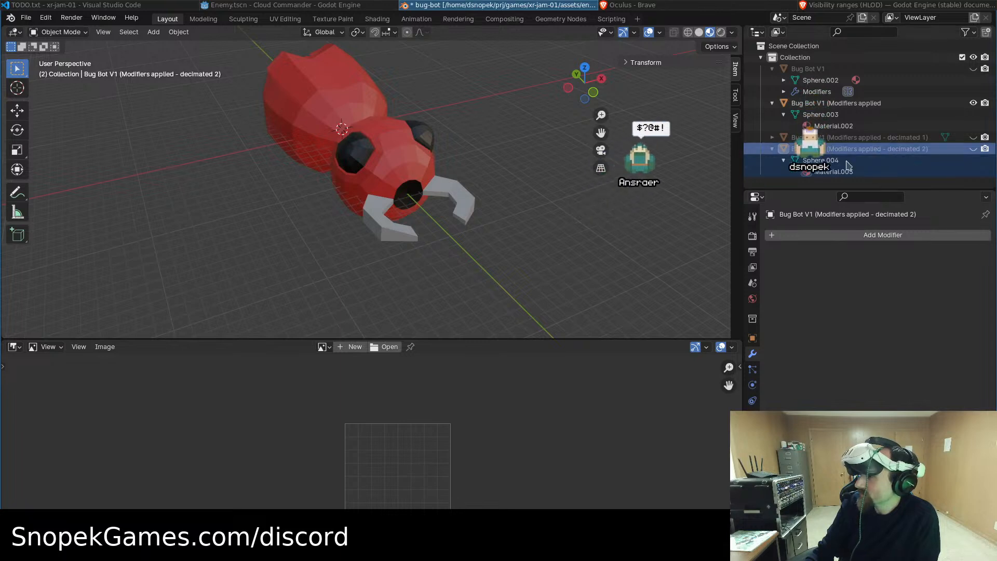
pyautogui.scroll(3, 428, 163)
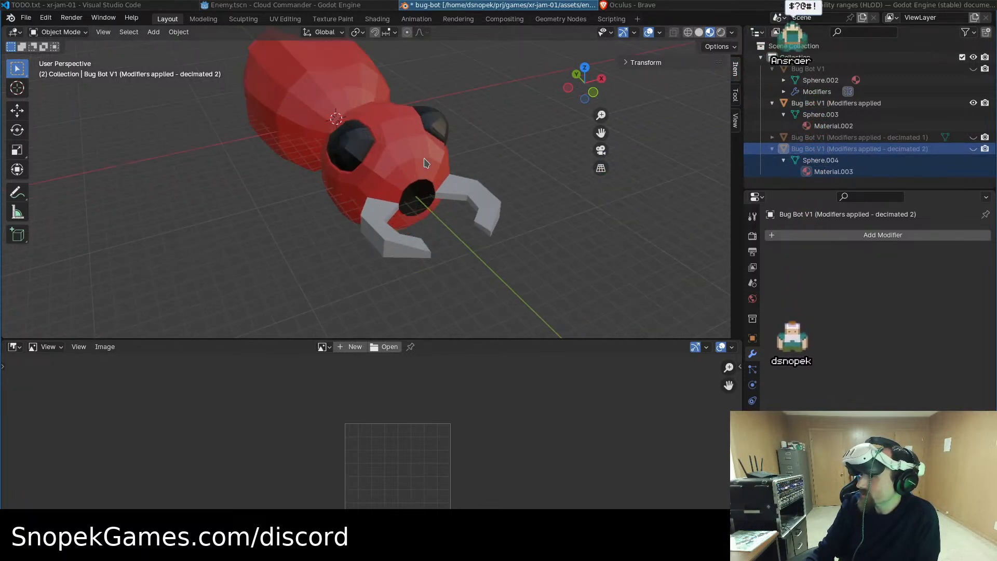
pyautogui.scroll(-3, 430, 172)
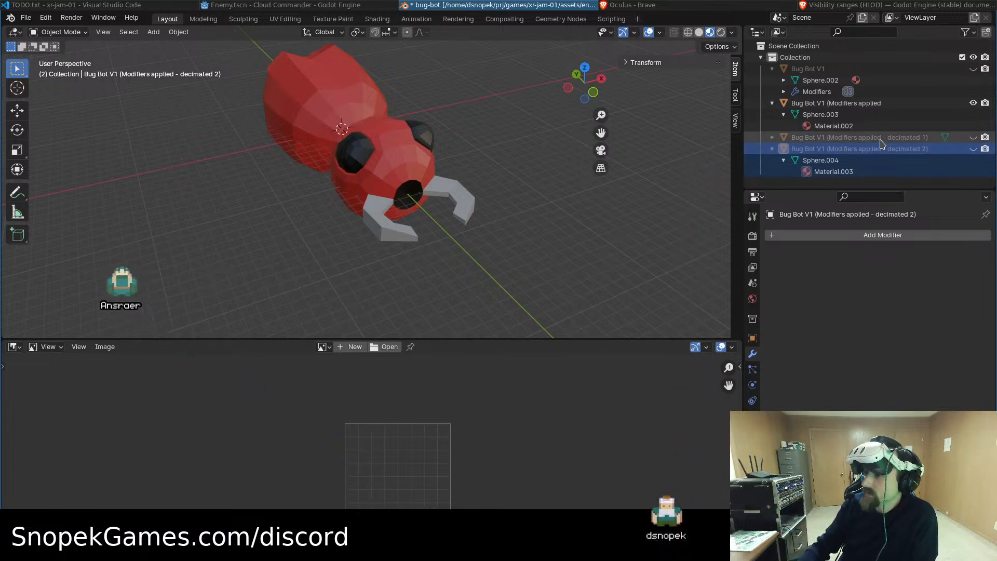
pyautogui.moveTo(235, 244); pyautogui.dragTo(320, 232, button='middle')
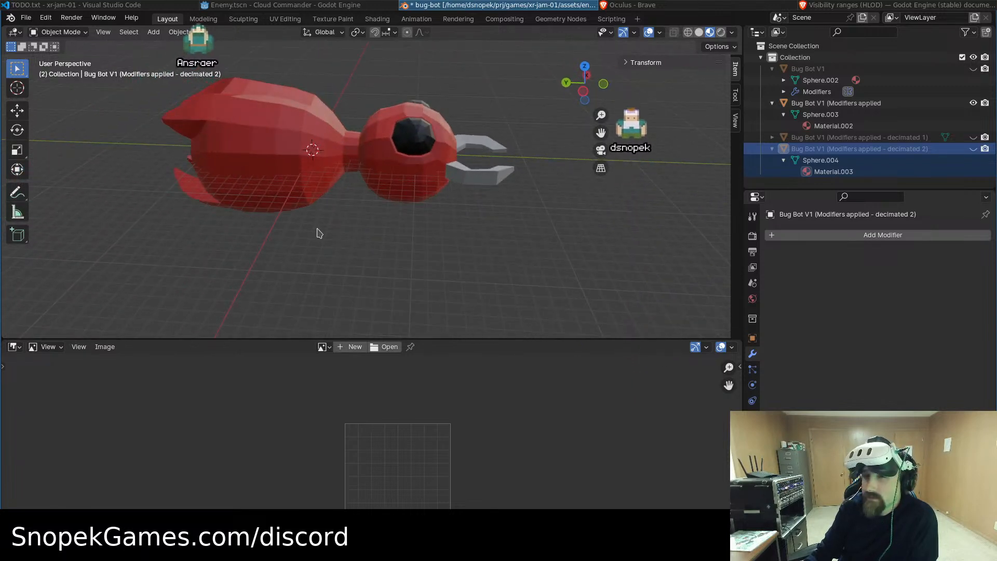
pyautogui.scroll(-3, 319, 232)
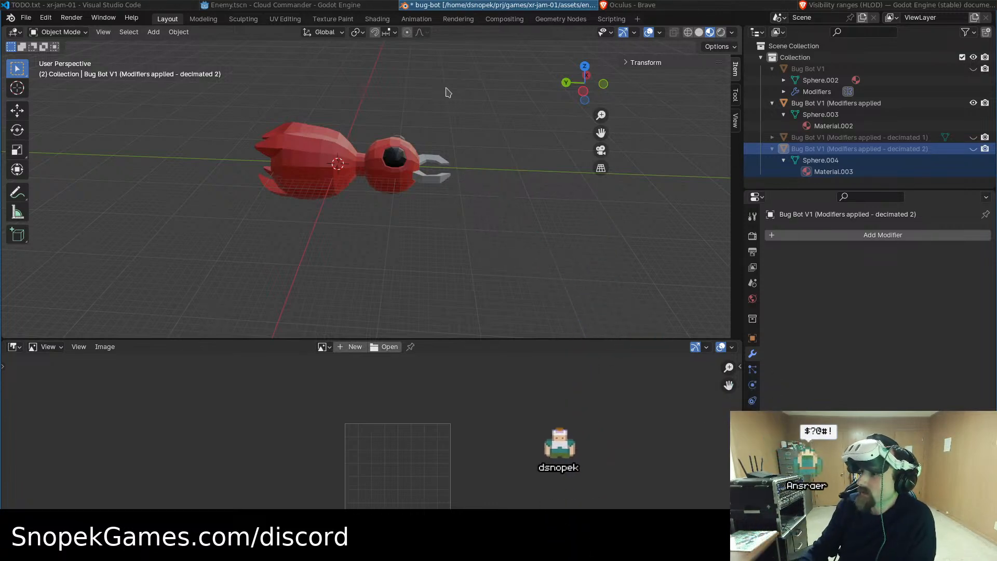
pyautogui.scroll(5, 329, 216)
pyautogui.moveTo(329, 216); pyautogui.dragTo(405, 171, button='middle')
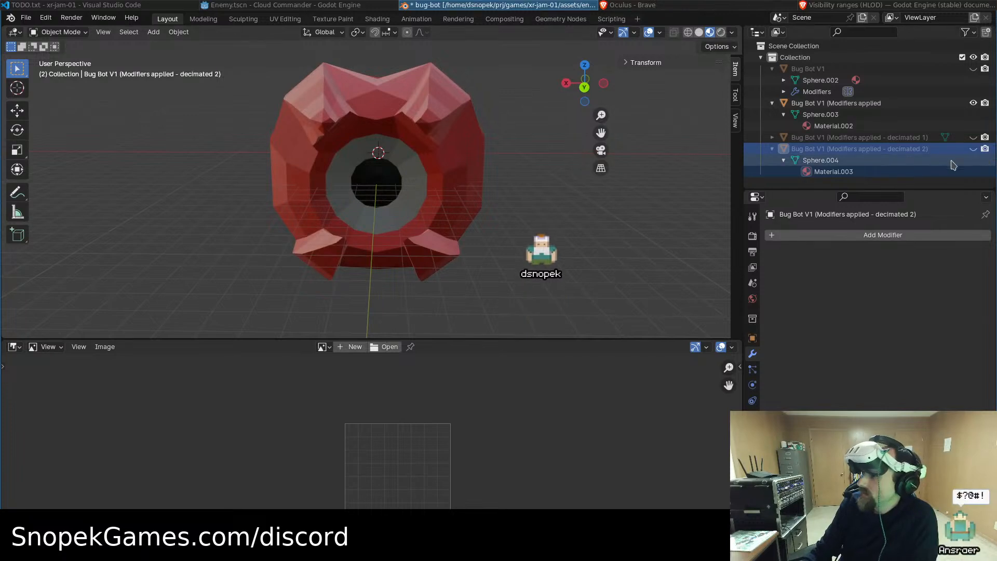
# Show the decimated 1 mesh and the decimated 2 mesh in turn from the rear to compare their body openings
pyautogui.click(973, 103)
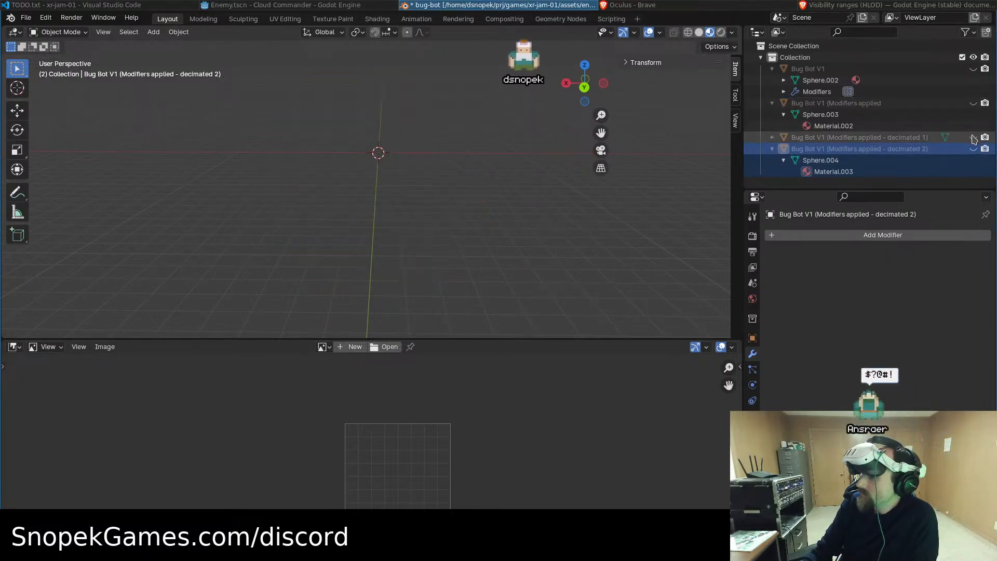
pyautogui.click(973, 137)
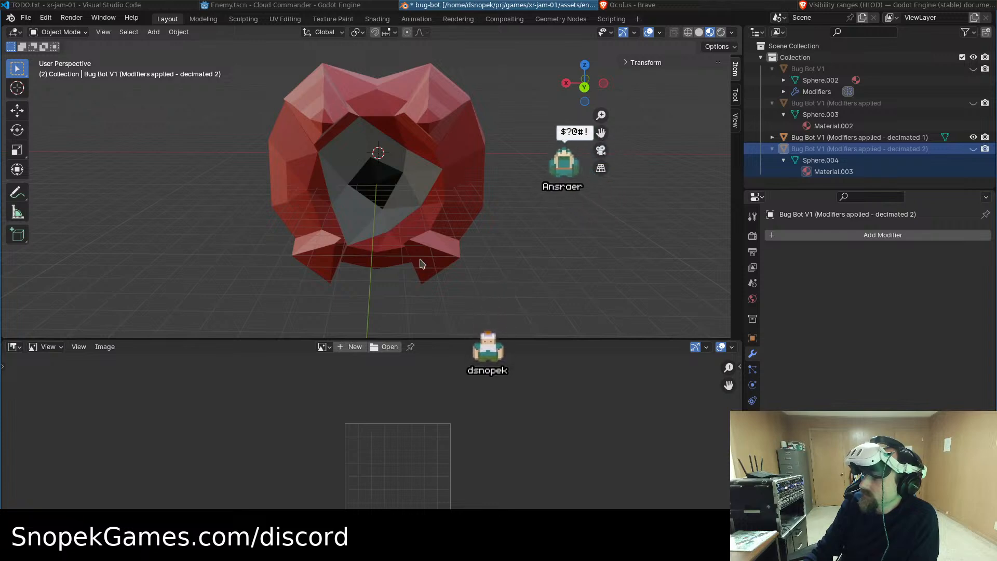
pyautogui.click(974, 148)
pyautogui.click(973, 138)
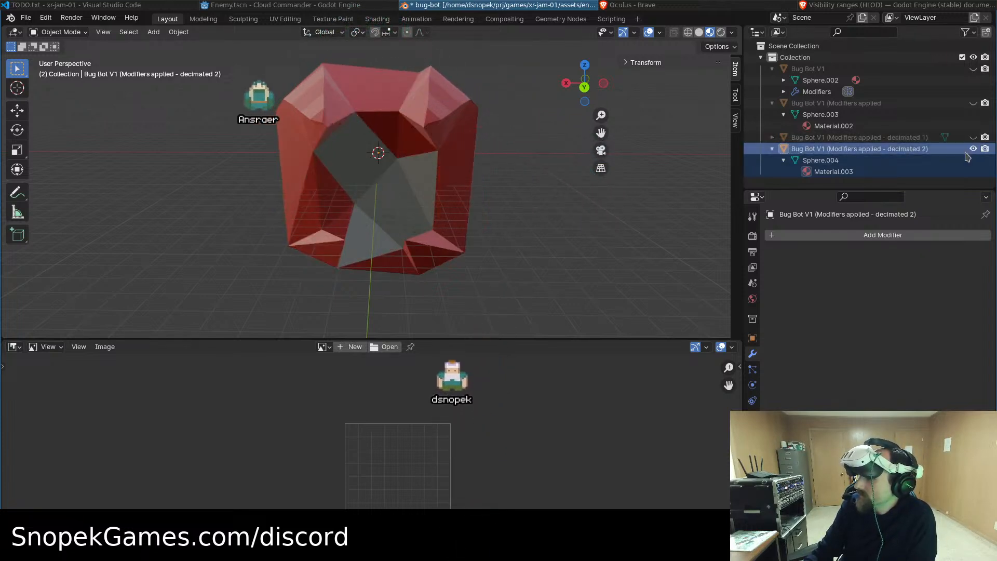
pyautogui.moveTo(363, 273); pyautogui.dragTo(411, 261, button='middle')
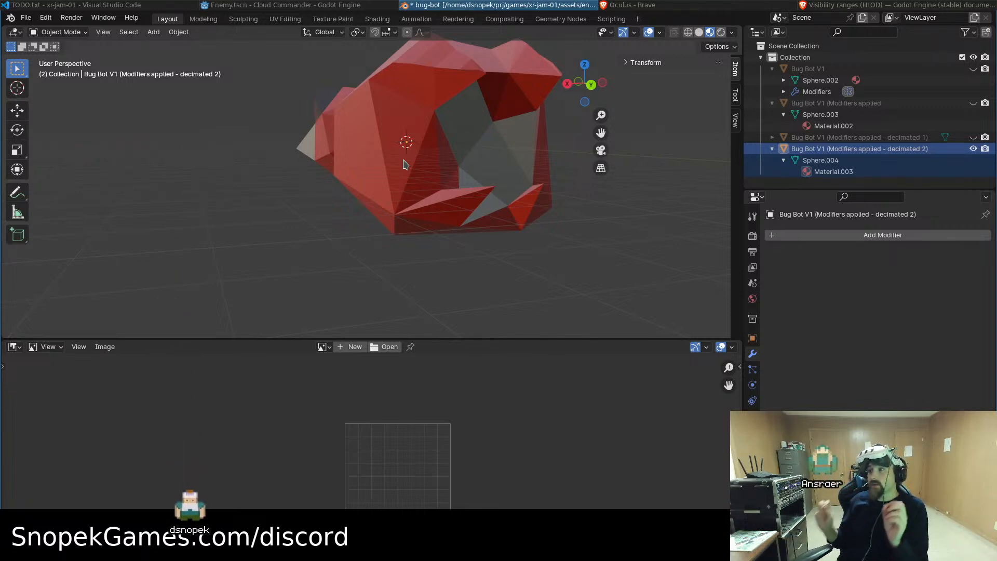
# Switch to Godot and check the mesh import settings of bug-bot.glb, including Generate LODs
pyautogui.click(286, 5)
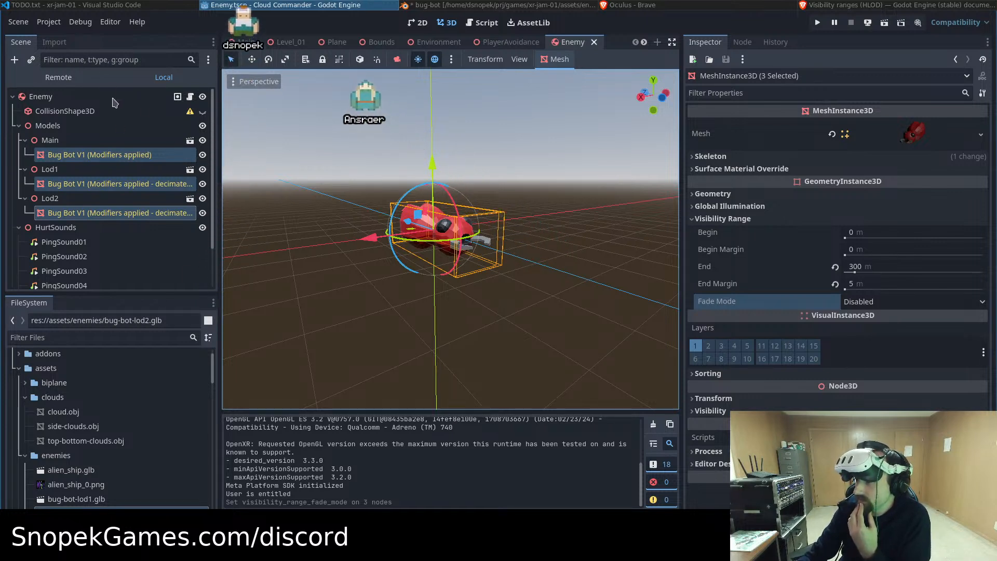
pyautogui.scroll(-2, 94, 455)
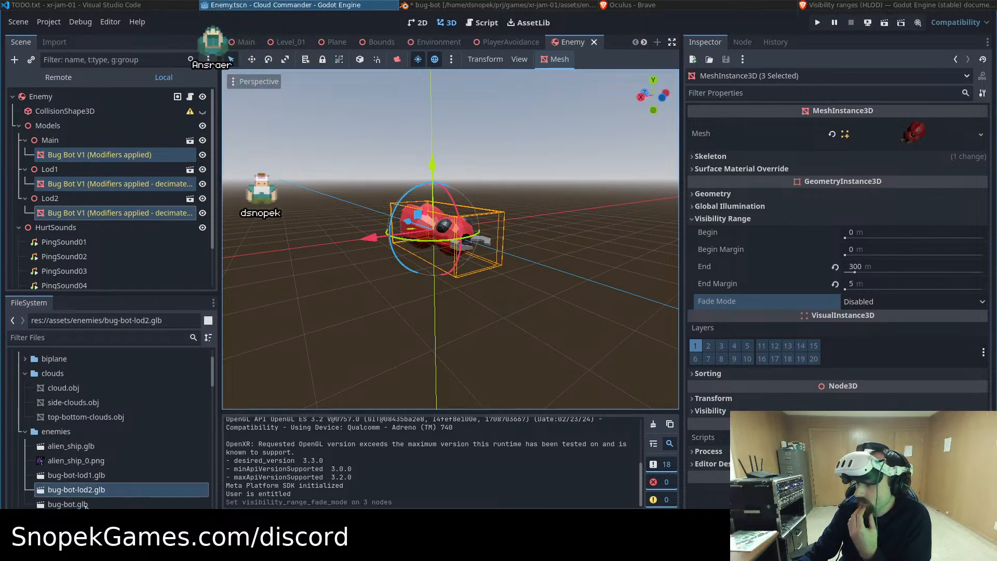
pyautogui.click(86, 504)
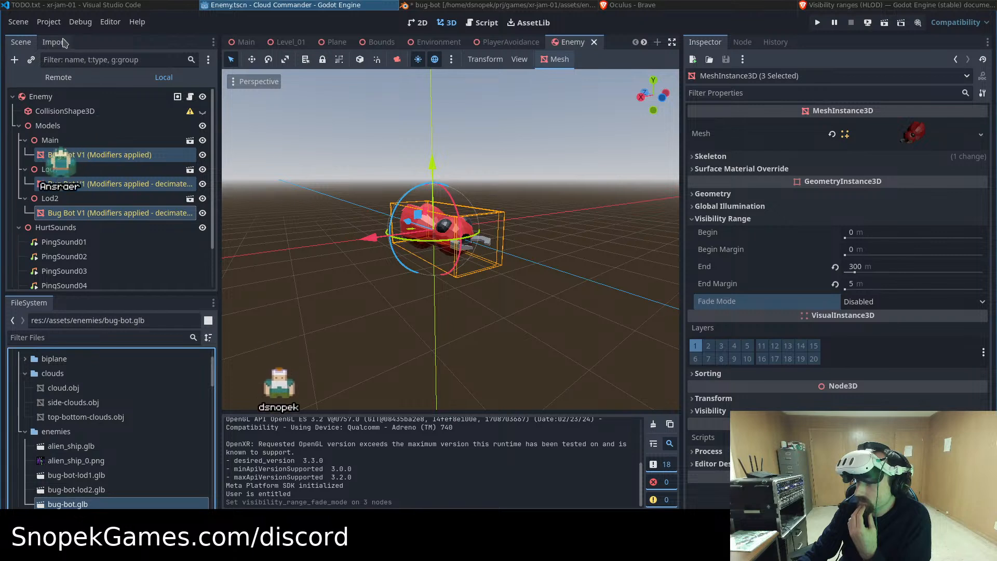
pyautogui.click(54, 42)
pyautogui.moveTo(40, 177)
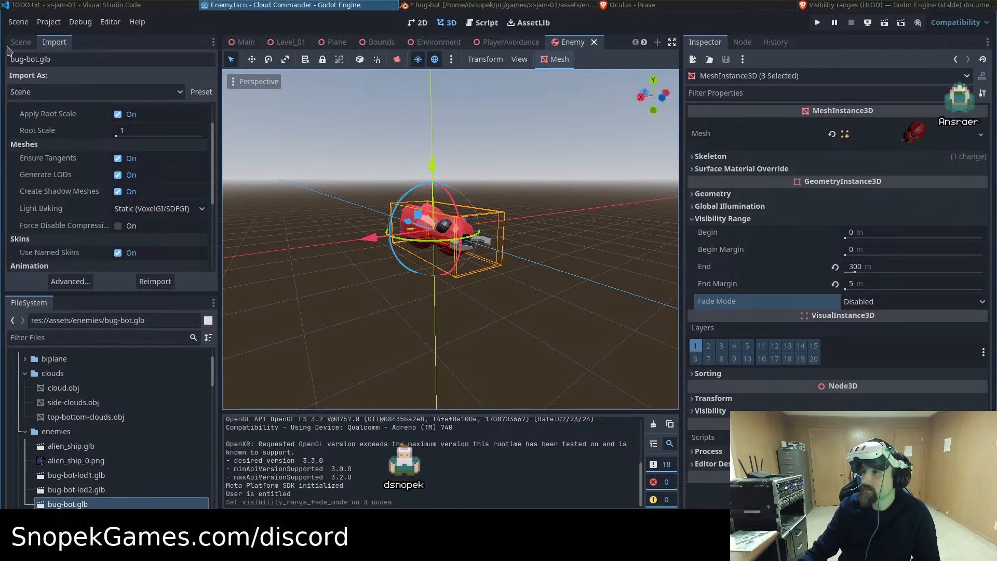
# Open the project settings and read the description of the Mesh LOD Threshold Pixels property
pyautogui.click(48, 22)
pyautogui.click(59, 36)
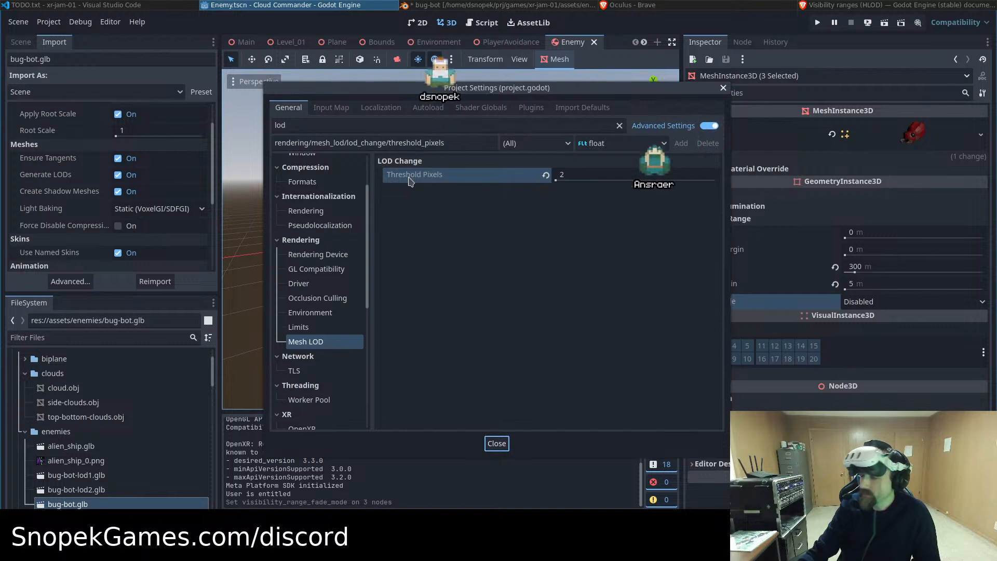
pyautogui.moveTo(409, 180)
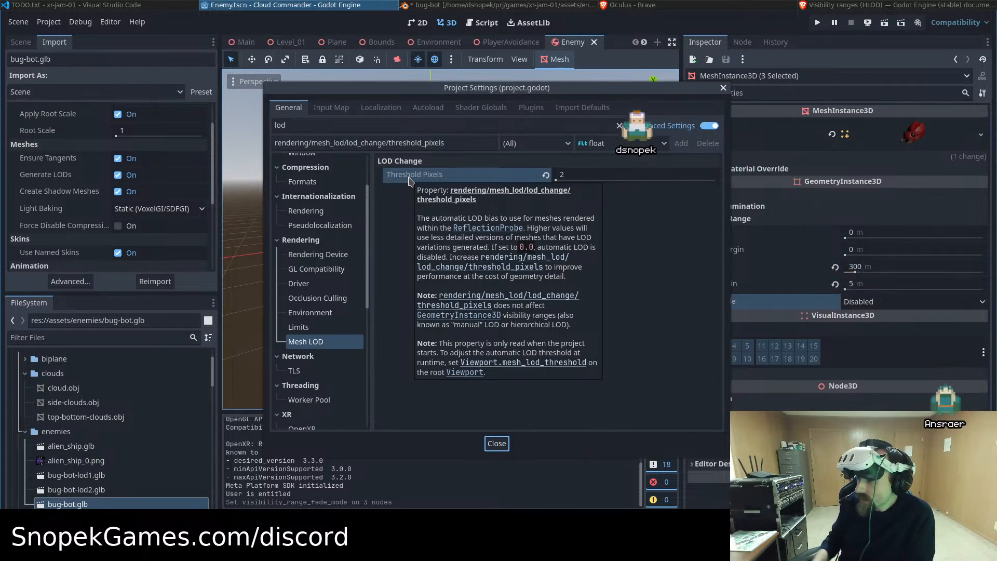
# Switch to Blender and examine the decimated 2 mesh's body opening straight from the rear, near and far
pyautogui.click(504, 5)
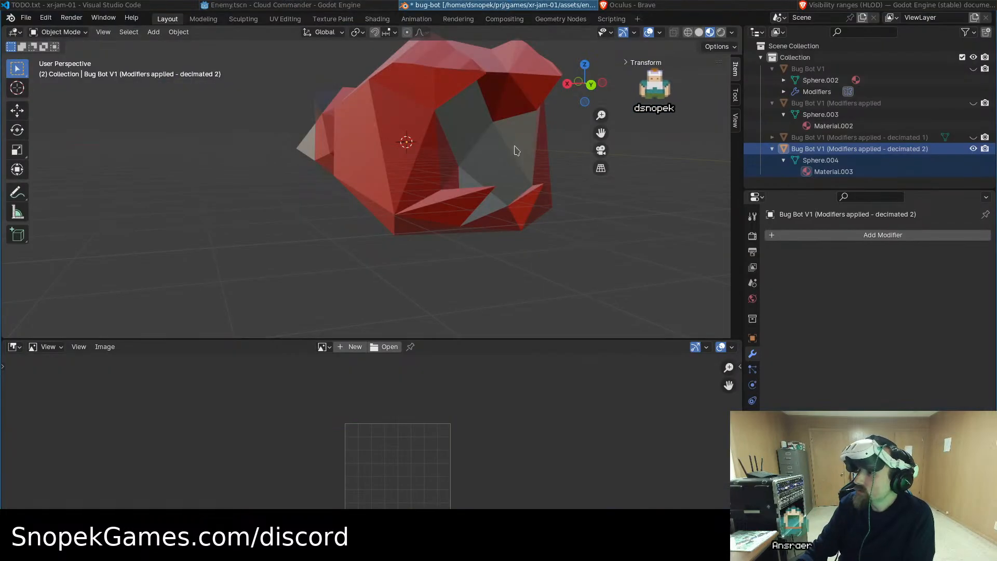
pyautogui.scroll(-4, 425, 220)
pyautogui.moveTo(448, 218); pyautogui.dragTo(392, 205, button='middle')
pyautogui.scroll(4, 392, 205)
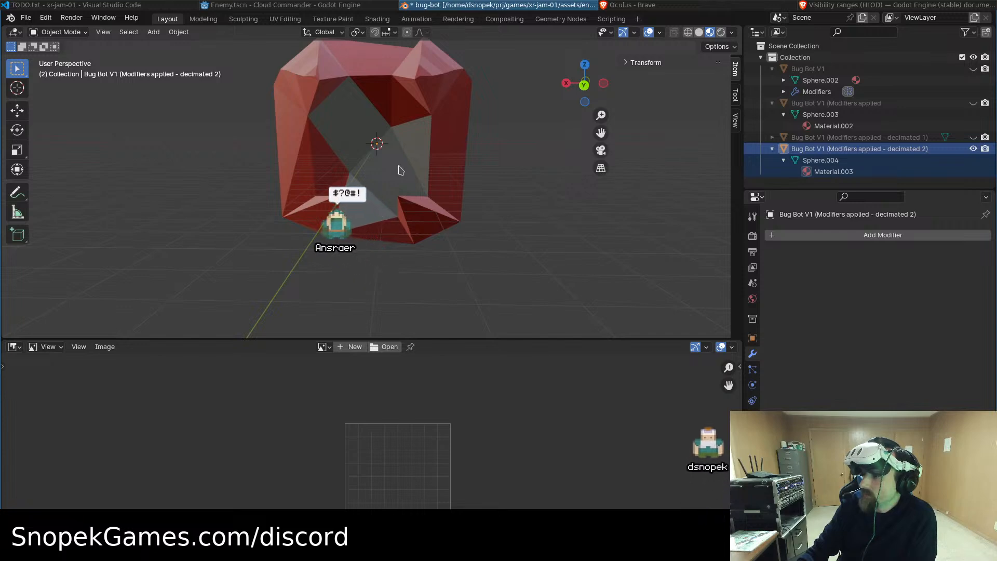
pyautogui.scroll(-1, 401, 161)
pyautogui.scroll(1, 401, 161)
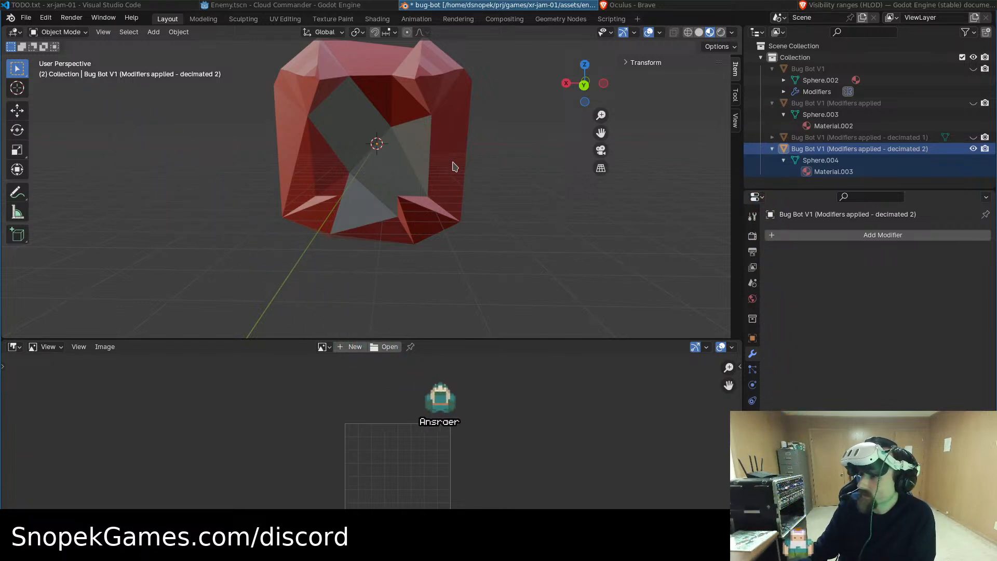
pyautogui.scroll(-1, 363, 160)
pyautogui.scroll(2, 348, 166)
pyautogui.scroll(-1, 352, 179)
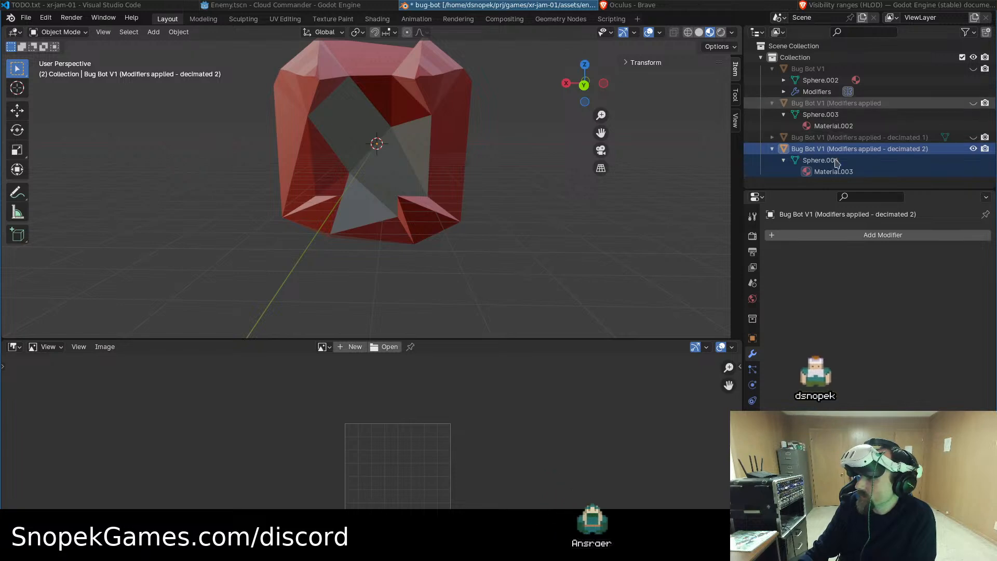
pyautogui.scroll(2, 289, 134)
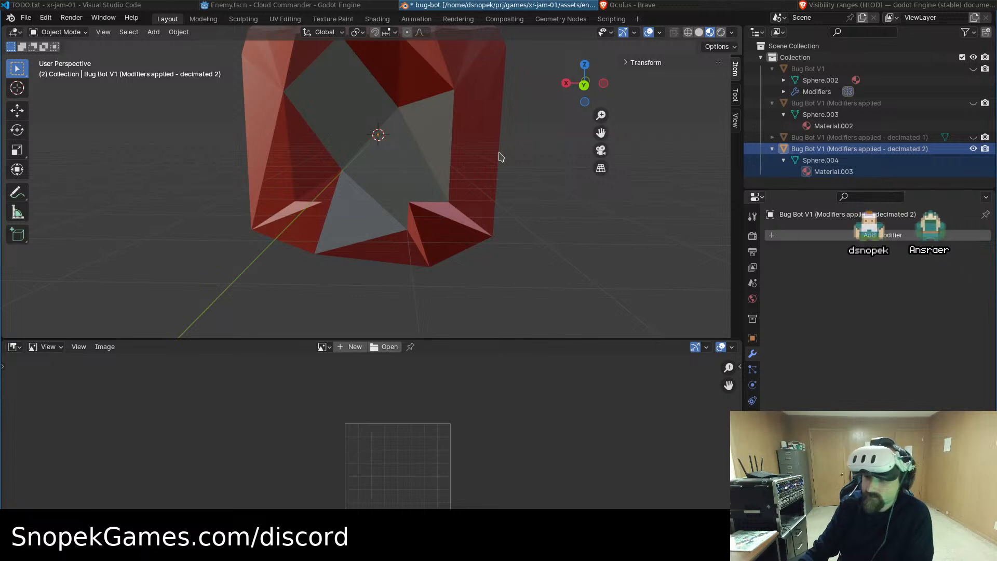
# Return to Godot and close the project settings
pyautogui.click(249, 5)
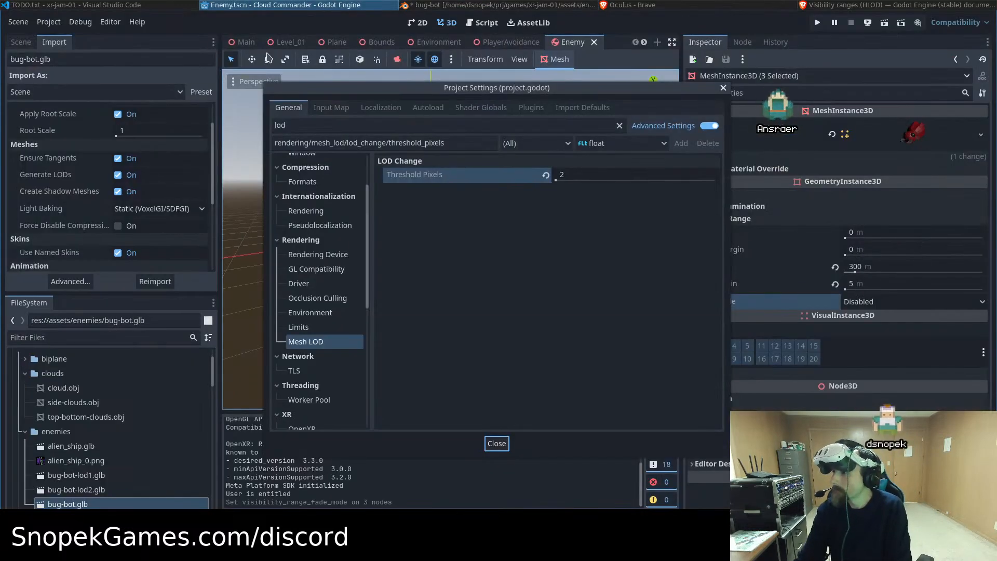
pyautogui.click(724, 89)
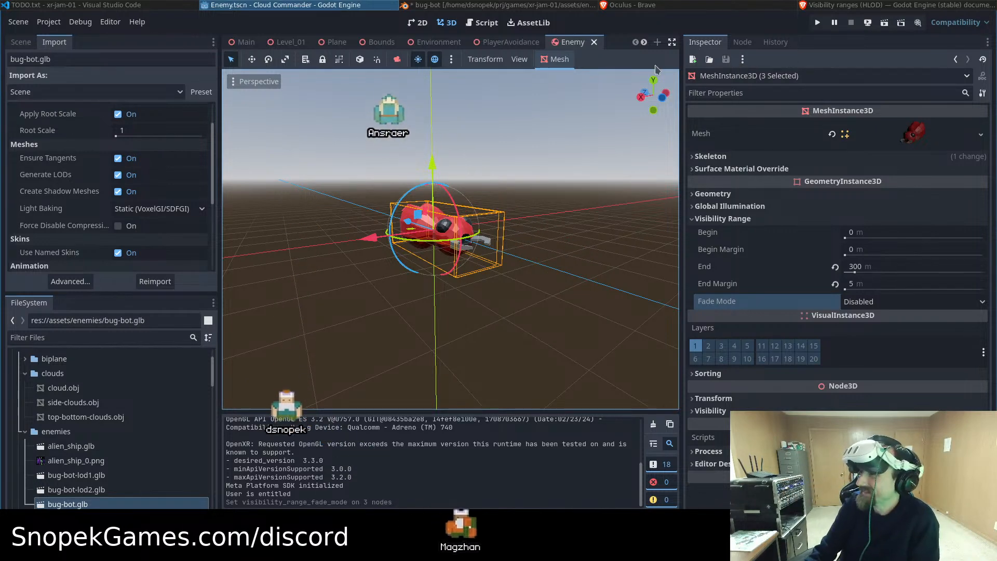
# Glance at the decimated 2 mesh in Blender and the TODO.txt list in Visual Studio Code, ending back in Godot
pyautogui.click(526, 4)
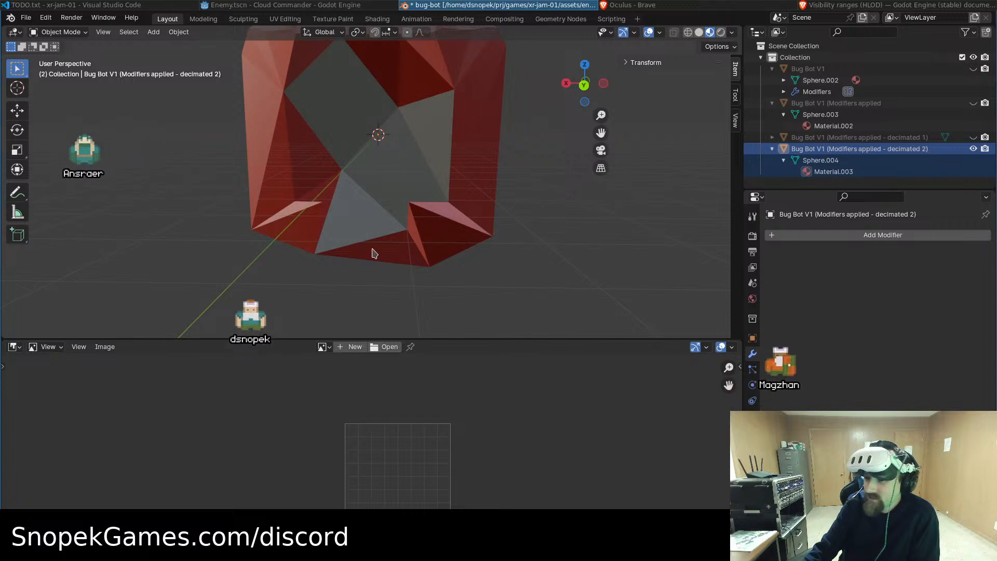
pyautogui.click(316, 5)
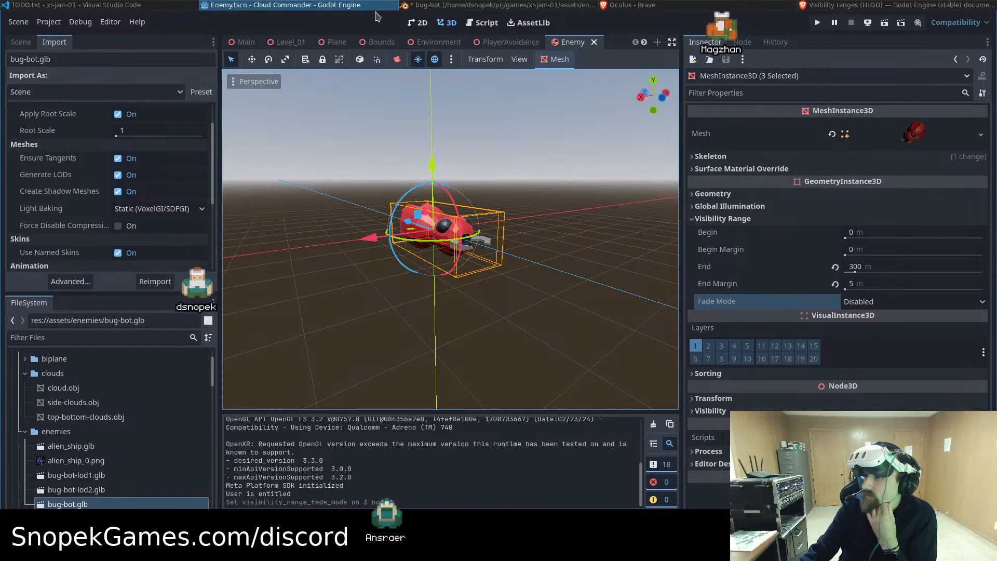
pyautogui.click(127, 5)
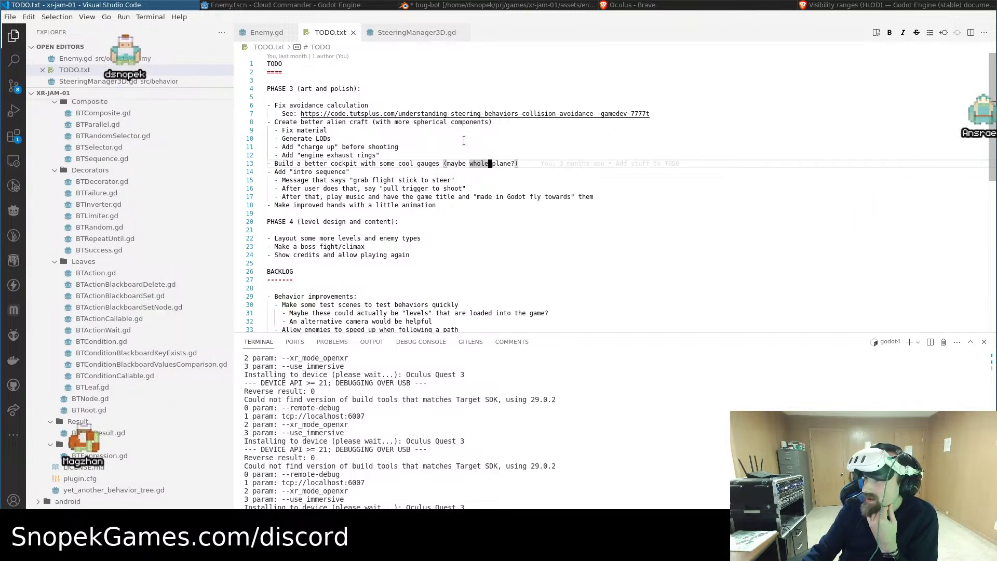
pyautogui.click(358, 4)
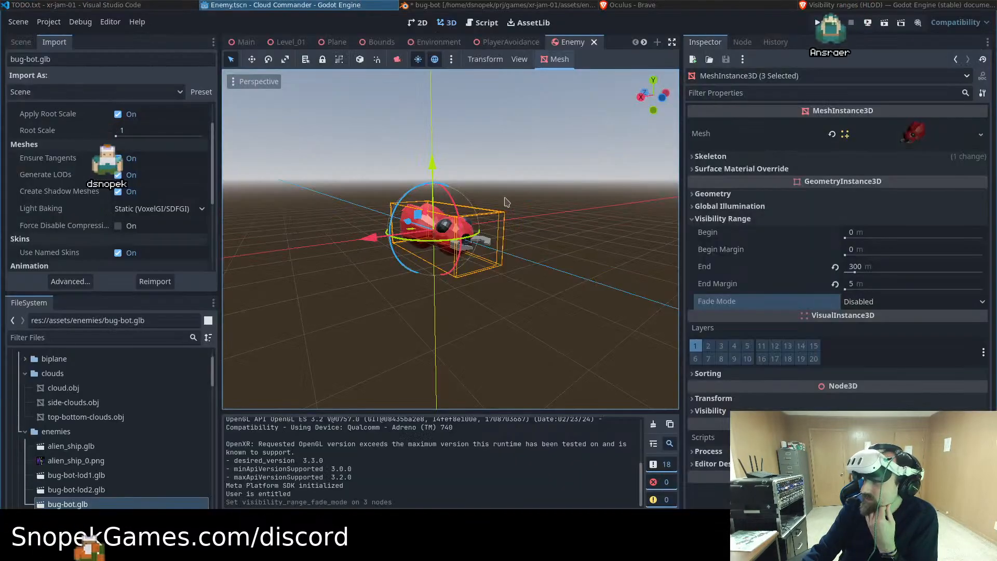